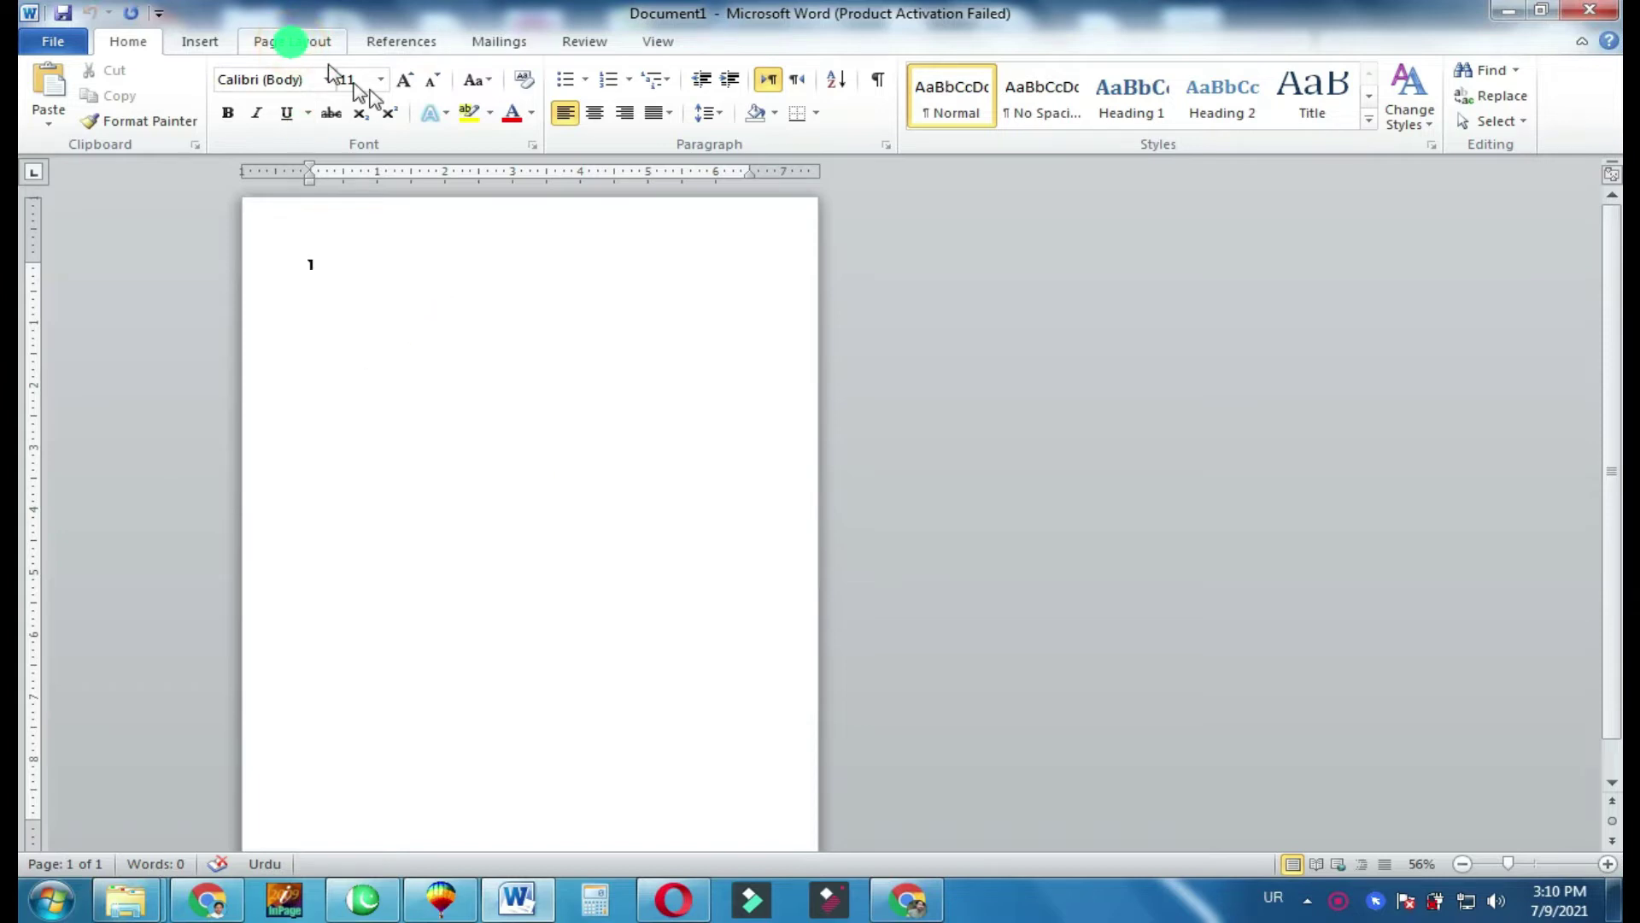
# - Open the Page Setup dialog from More Paper Sizes in the Page Layout Size list
pyautogui.click(293, 43)
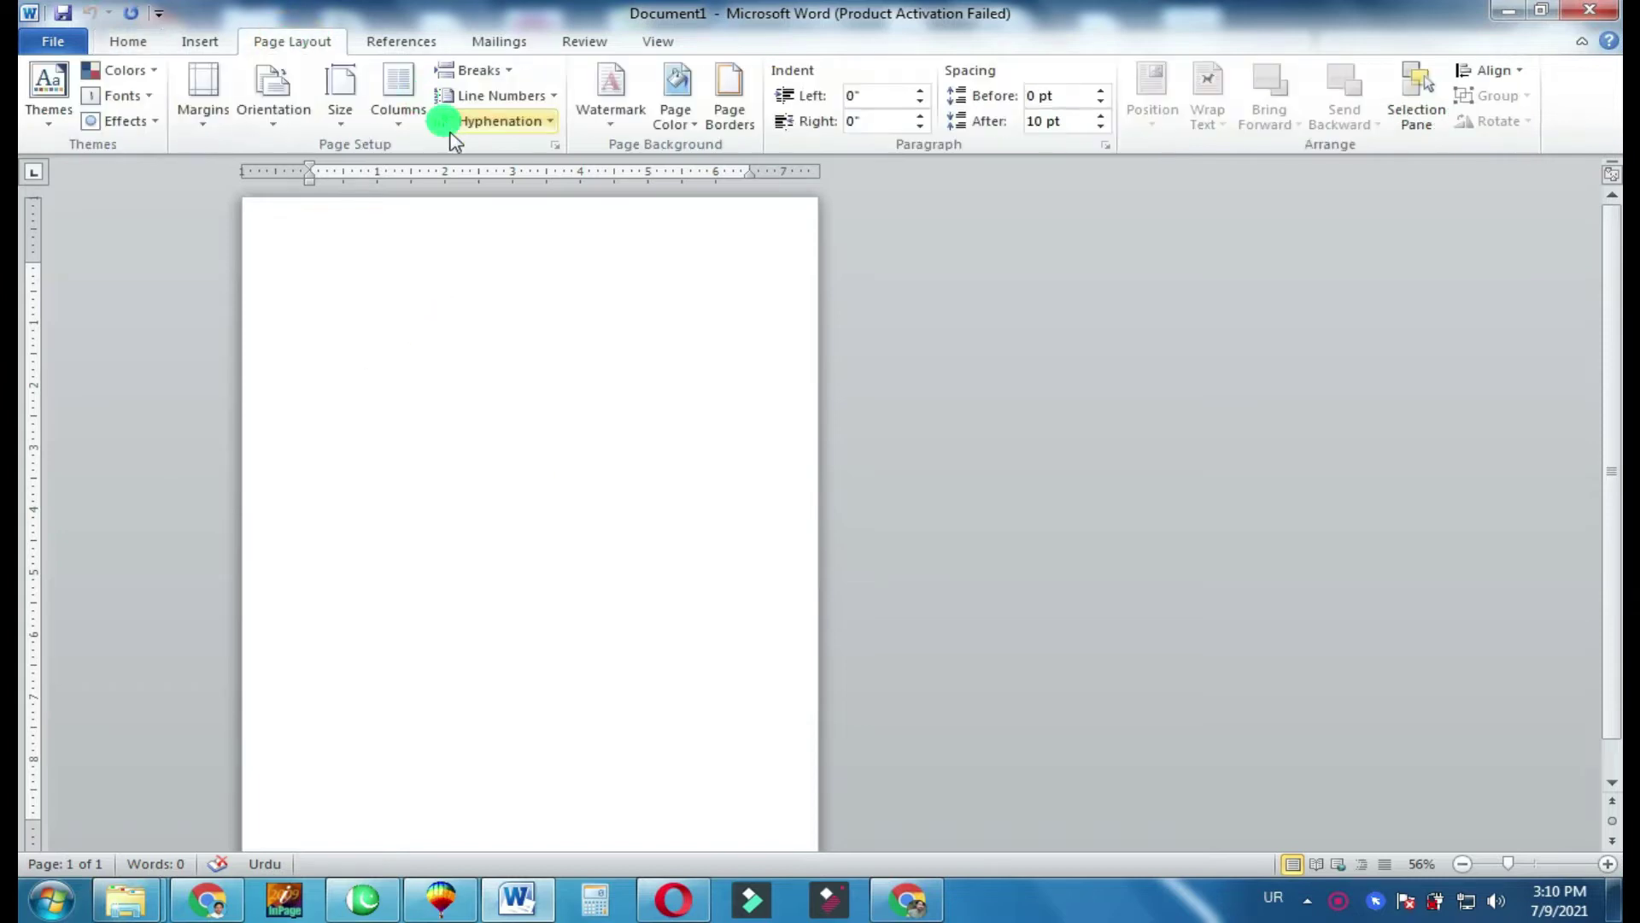
pyautogui.click(346, 134)
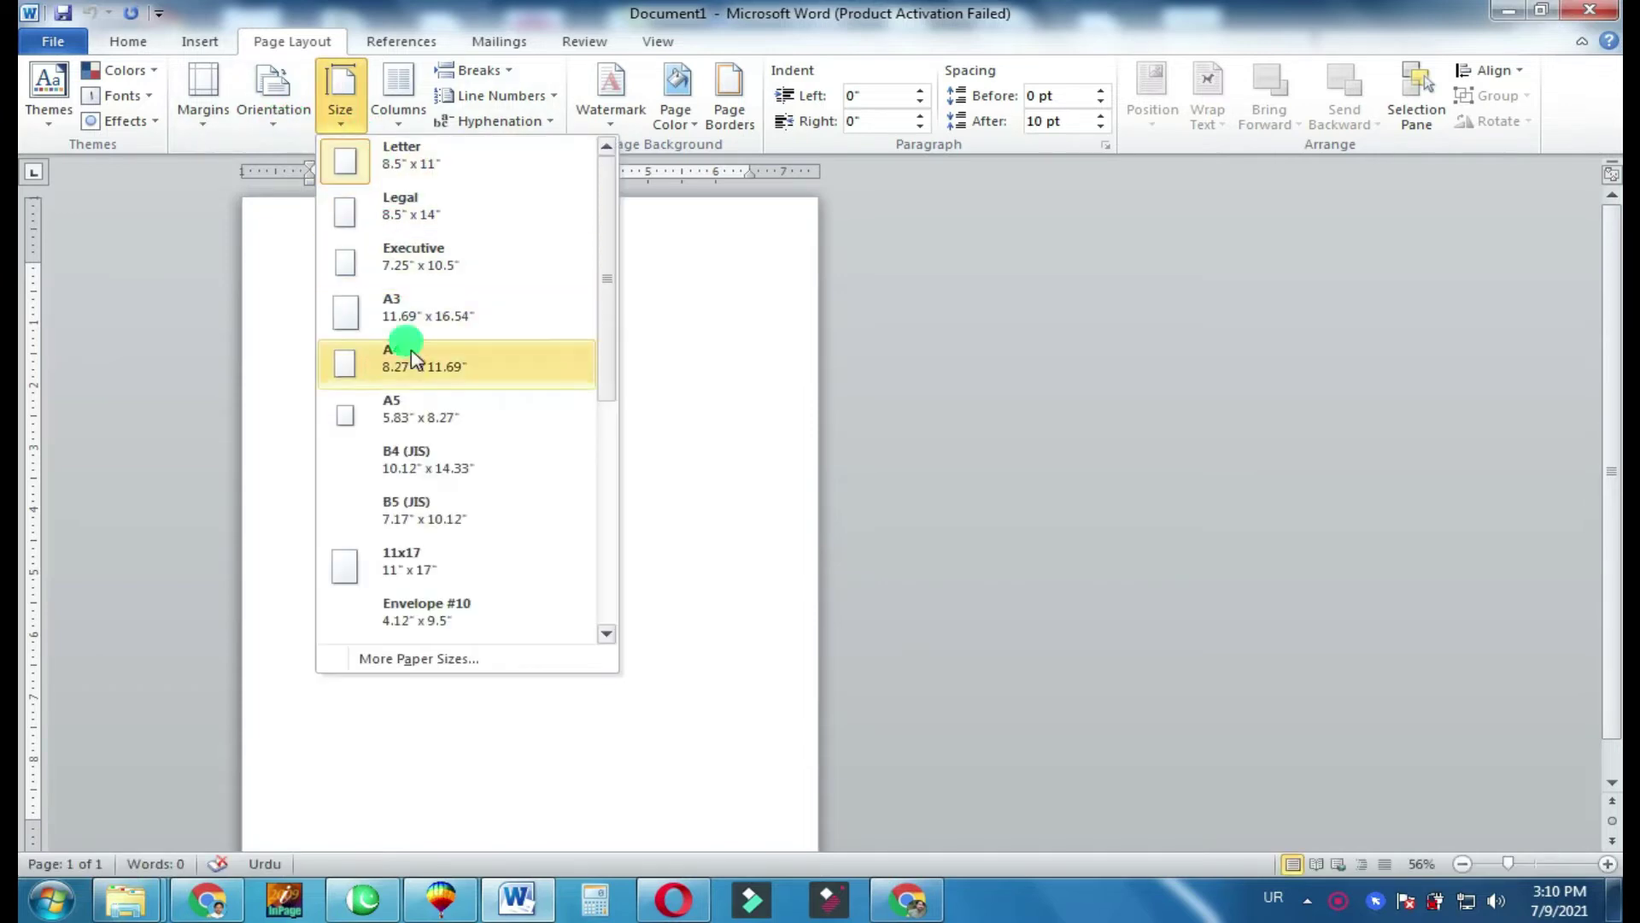
pyautogui.click(418, 658)
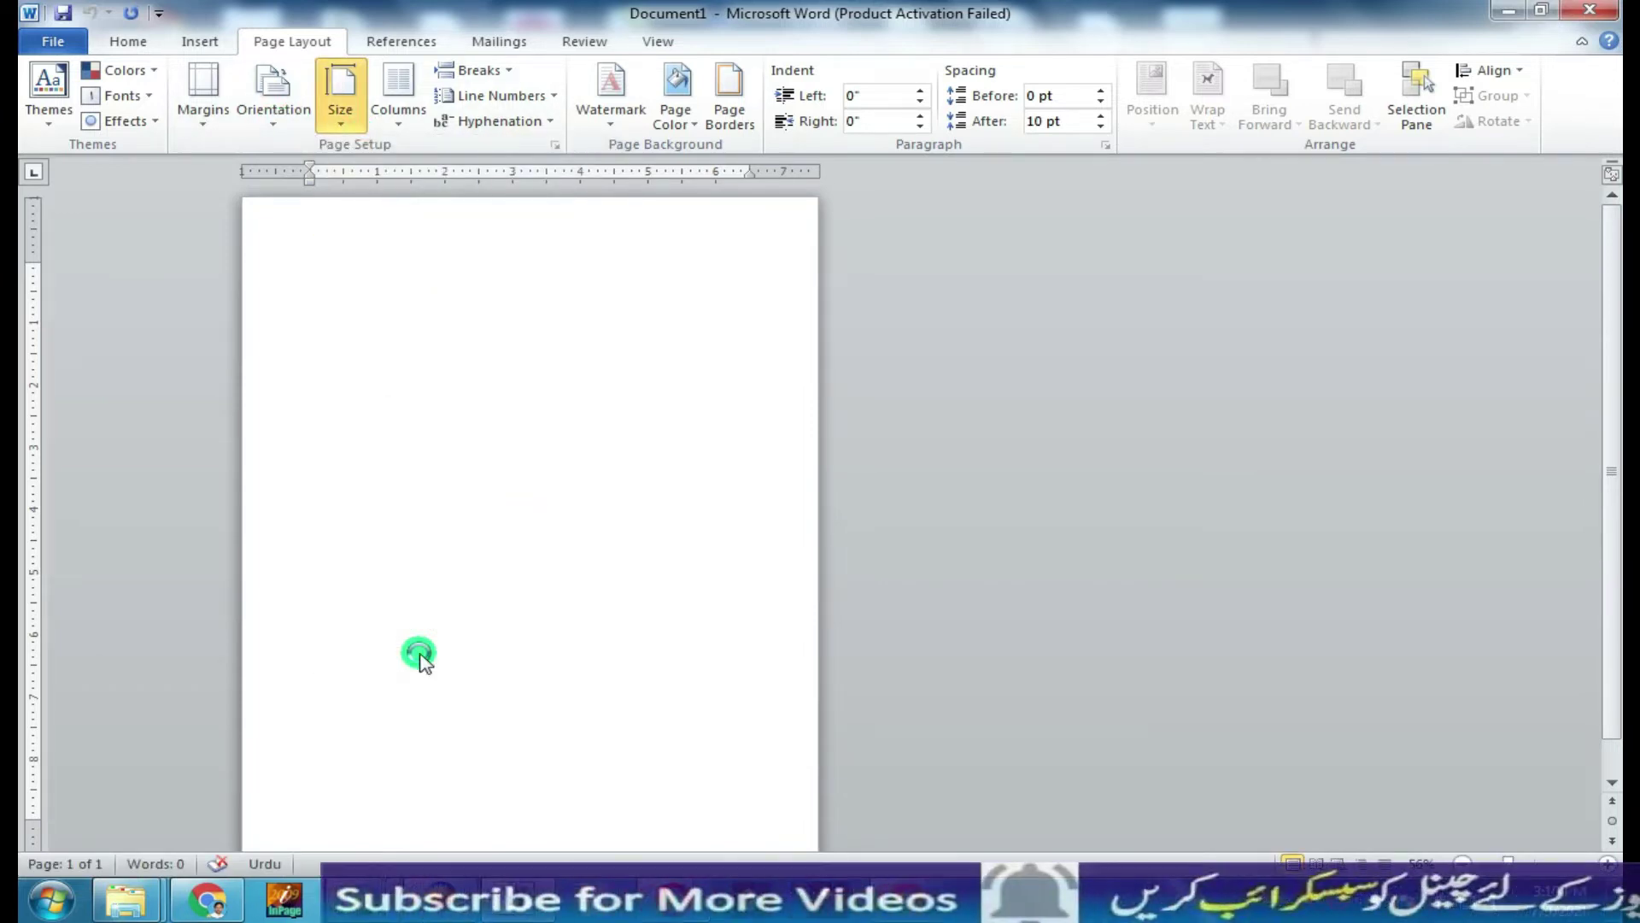
# - Set a custom paper width of 3.5 inches and height of 2.3 inches
pyautogui.doubleClick(643, 248)
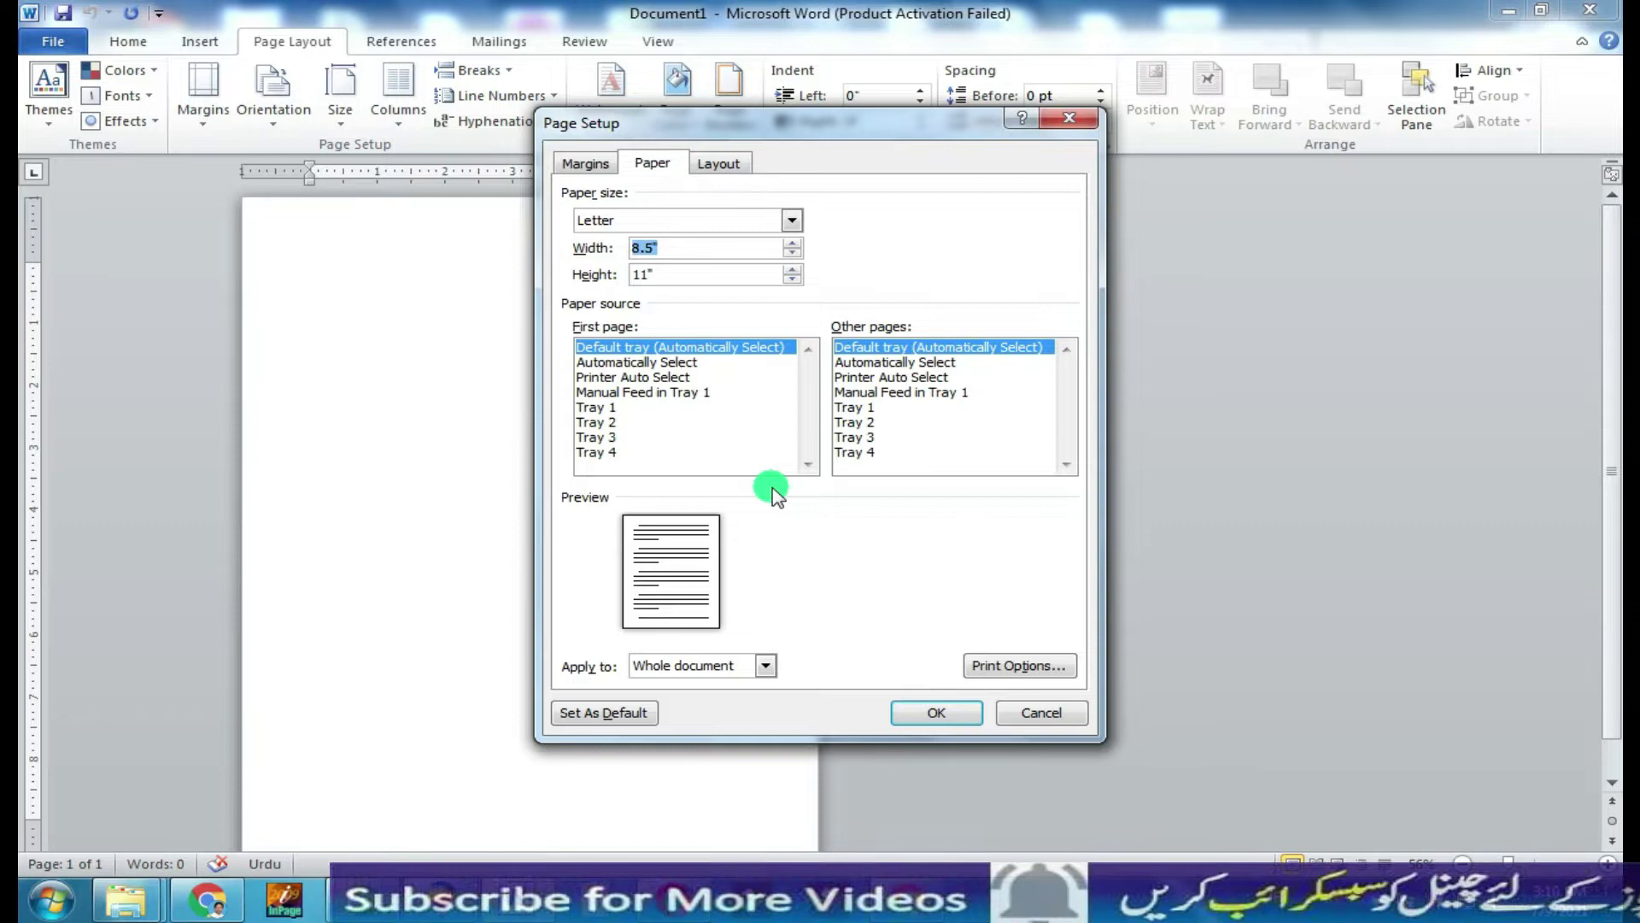
pyautogui.write('13')
pyautogui.press('Tab')
pyautogui.write('2.3')
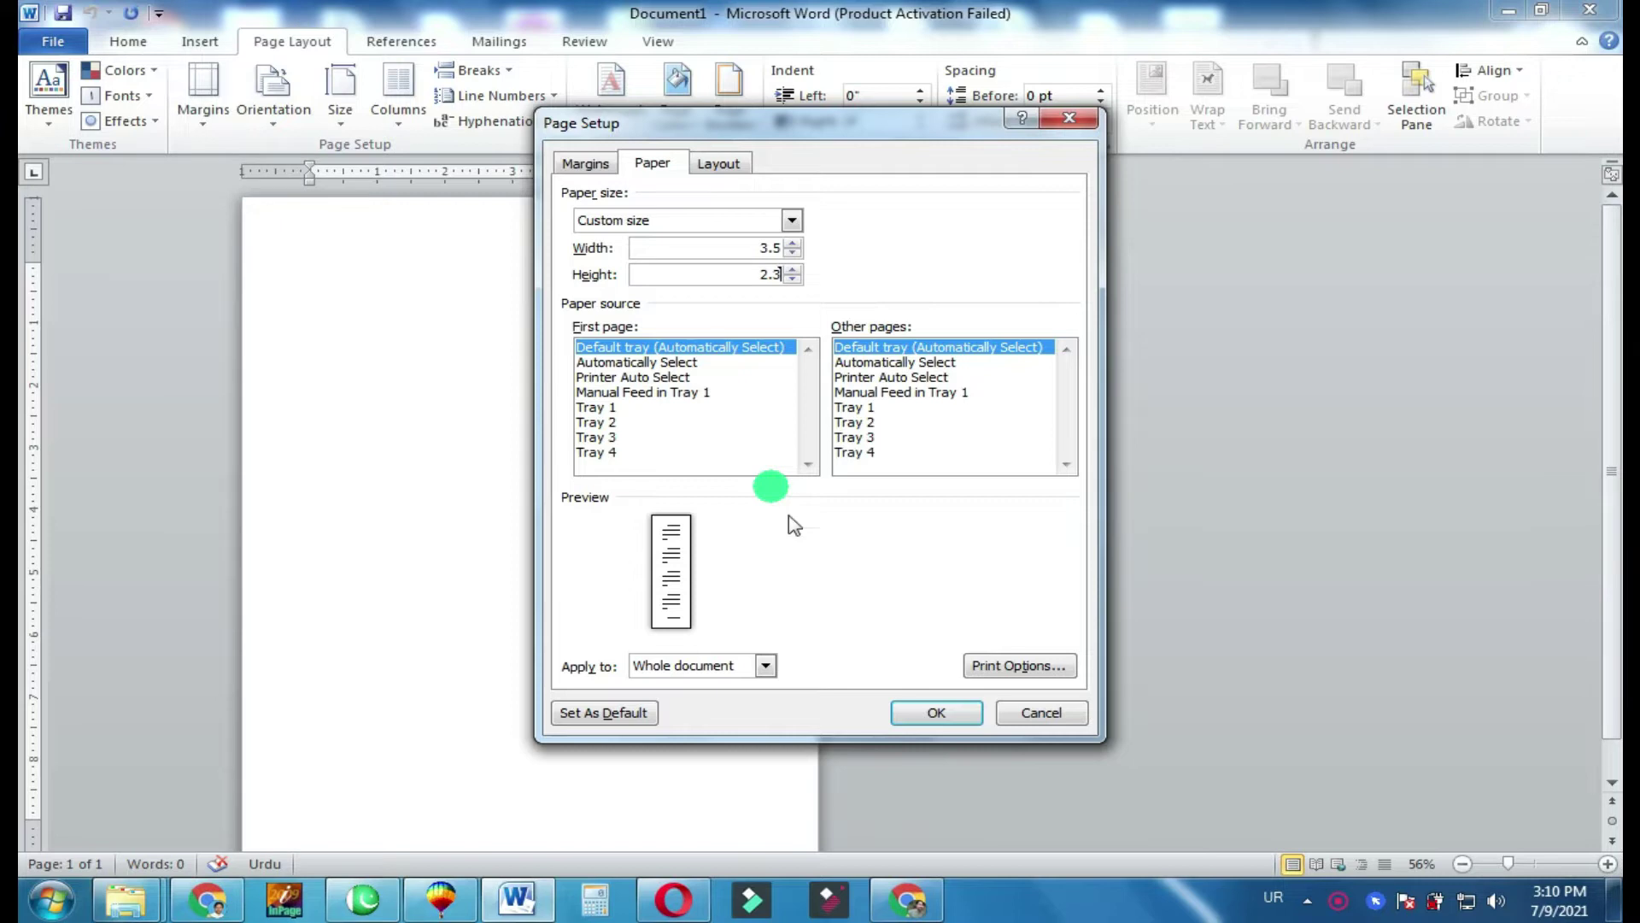
# - Shrink the top, bottom, left and right page margins to small values
pyautogui.click(598, 165)
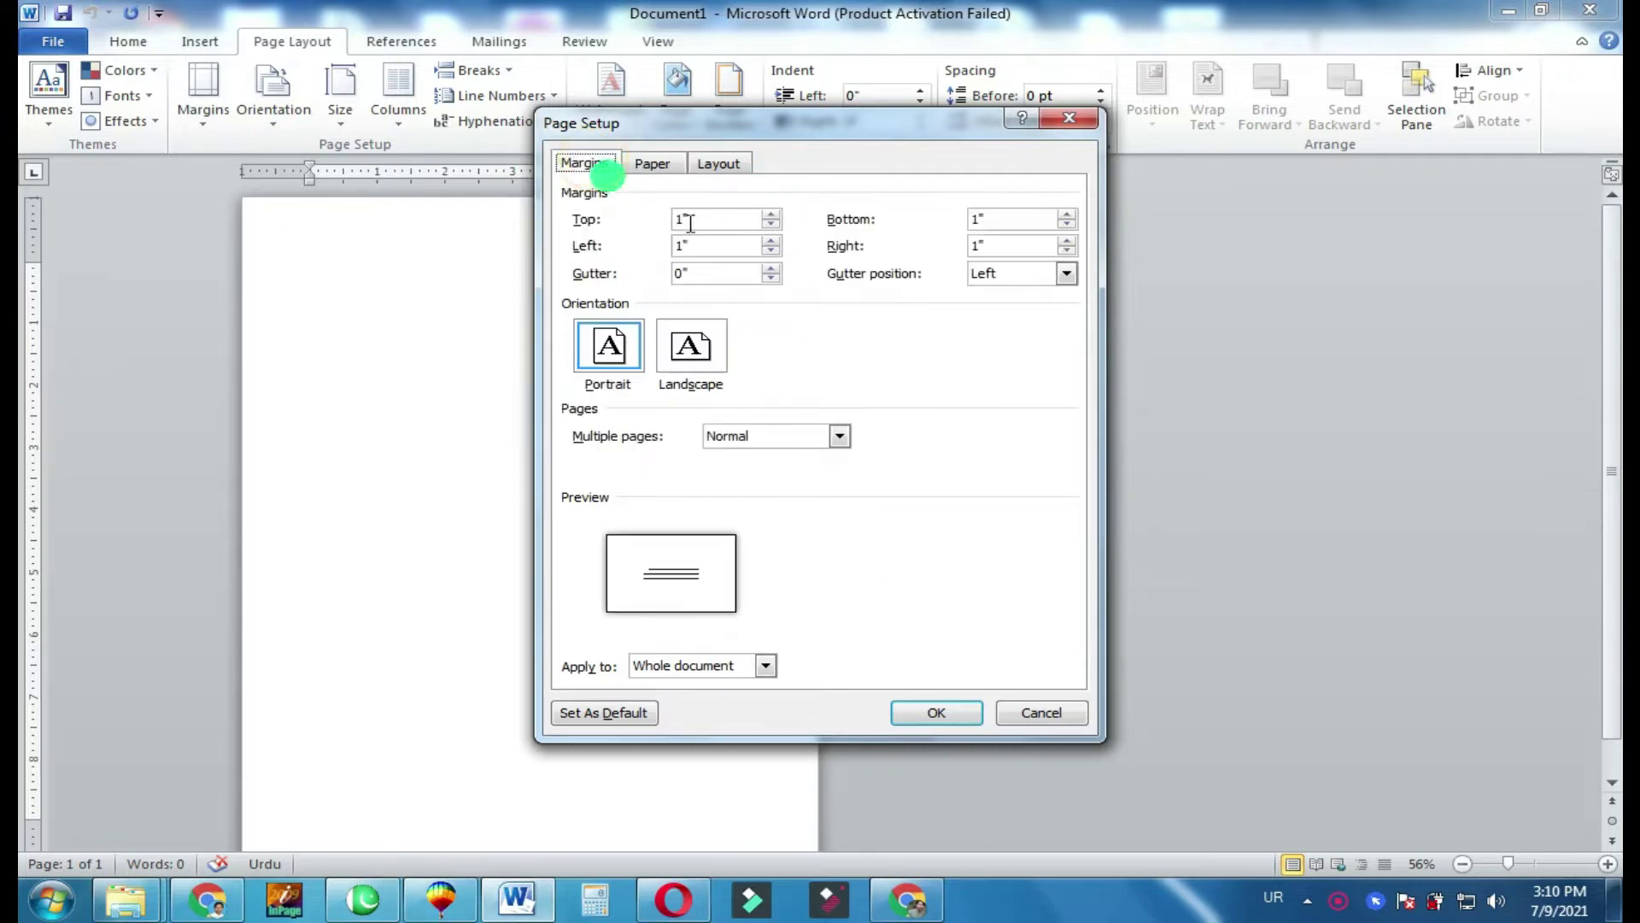
pyautogui.moveTo(659, 219); pyautogui.dragTo(647, 226)
pyautogui.write('3.')
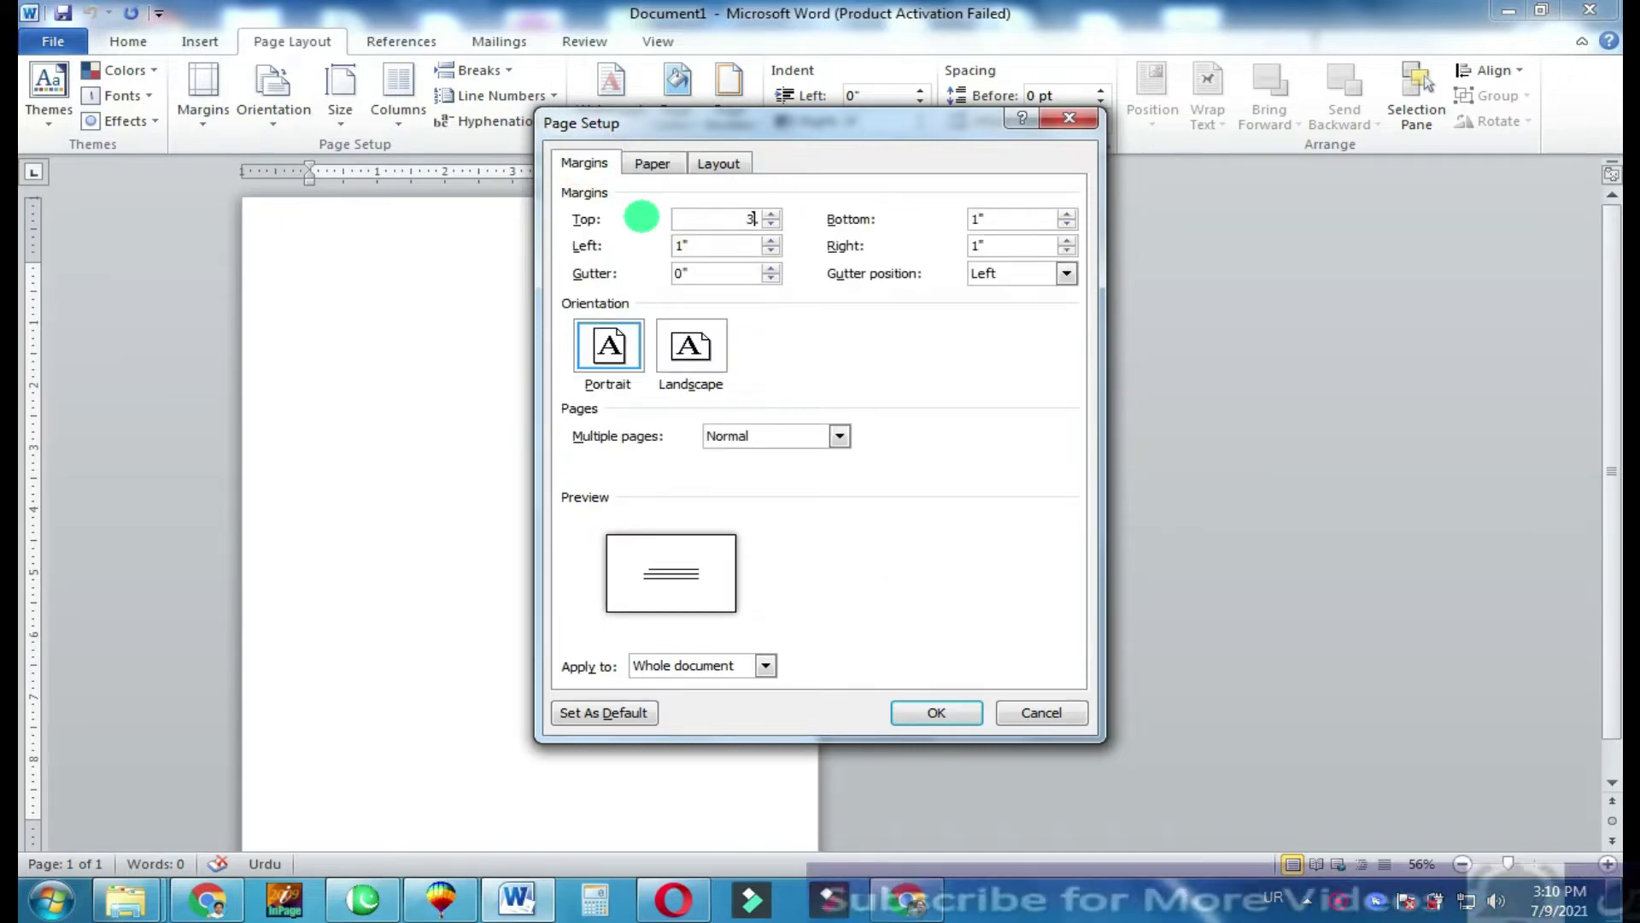
pyautogui.press('Tab')
pyautogui.write('3.')
pyautogui.press('Tab')
pyautogui.write('3.')
pyautogui.press('Tab')
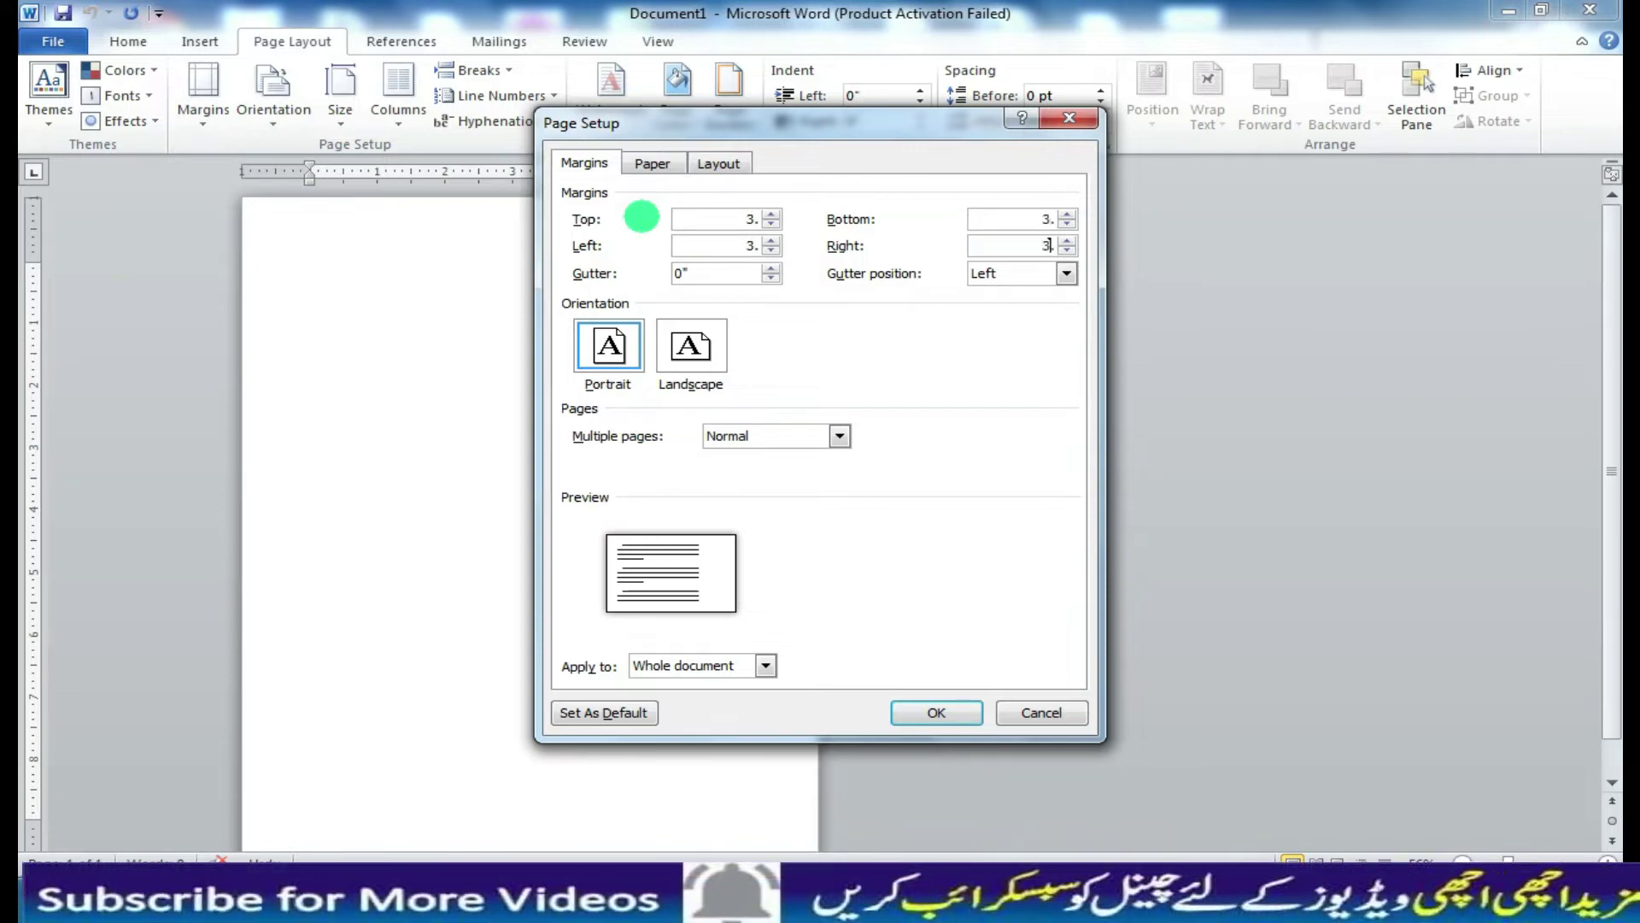
pyautogui.write('3')
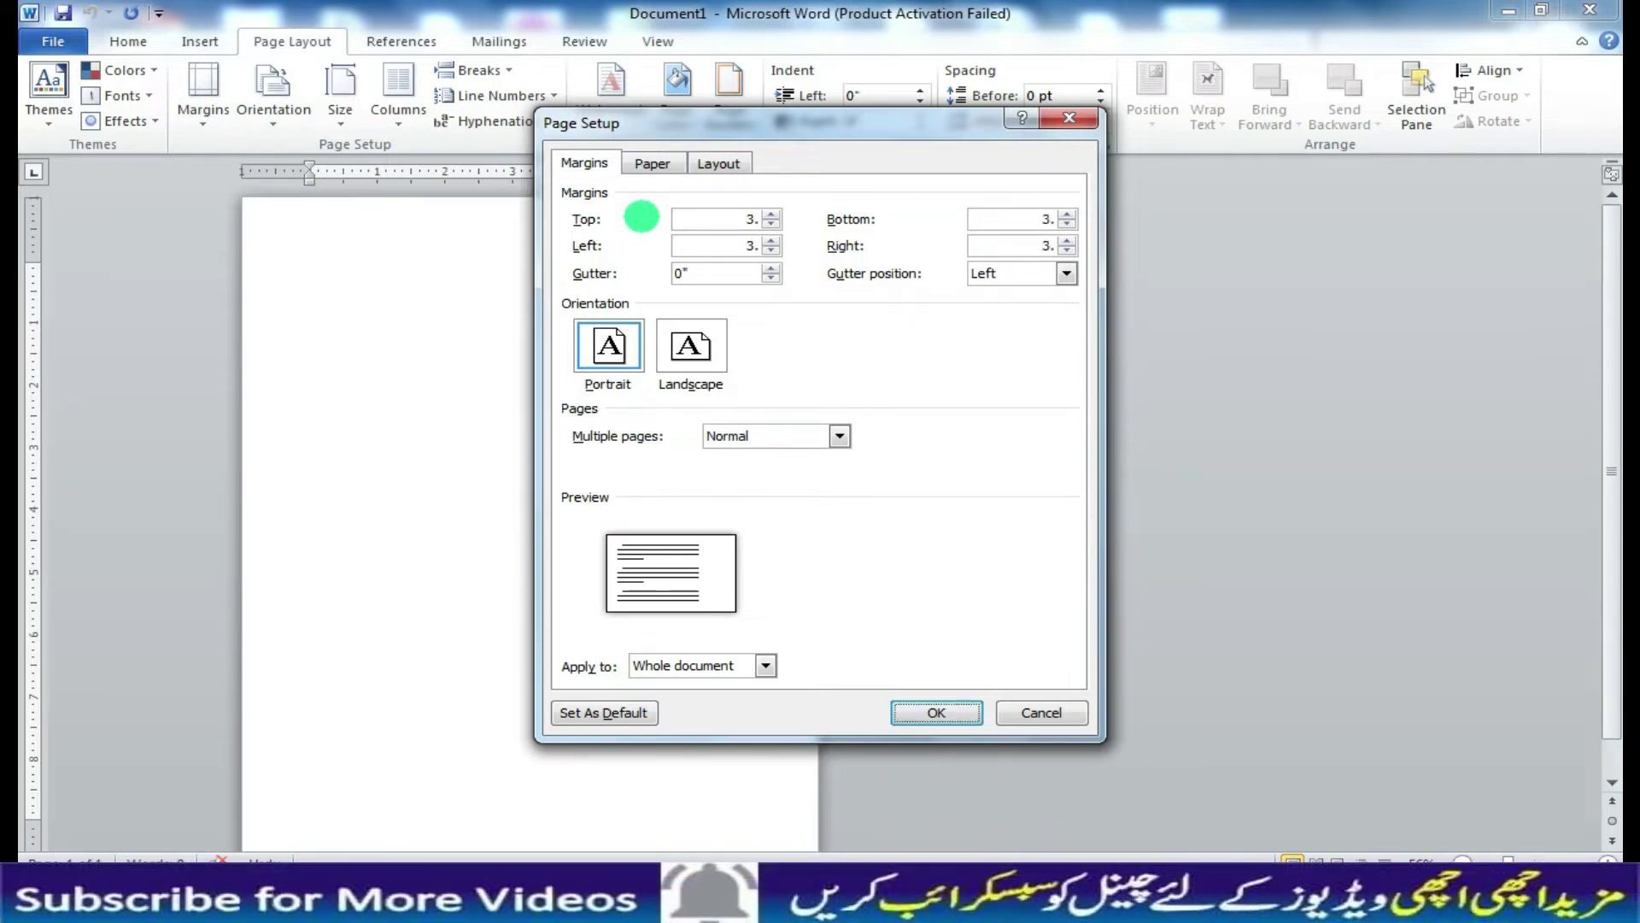
# - Apply the 3.5 × 2.3 inch card page, zoom in to 160%, and keep landscape orientation
pyautogui.click(937, 713)
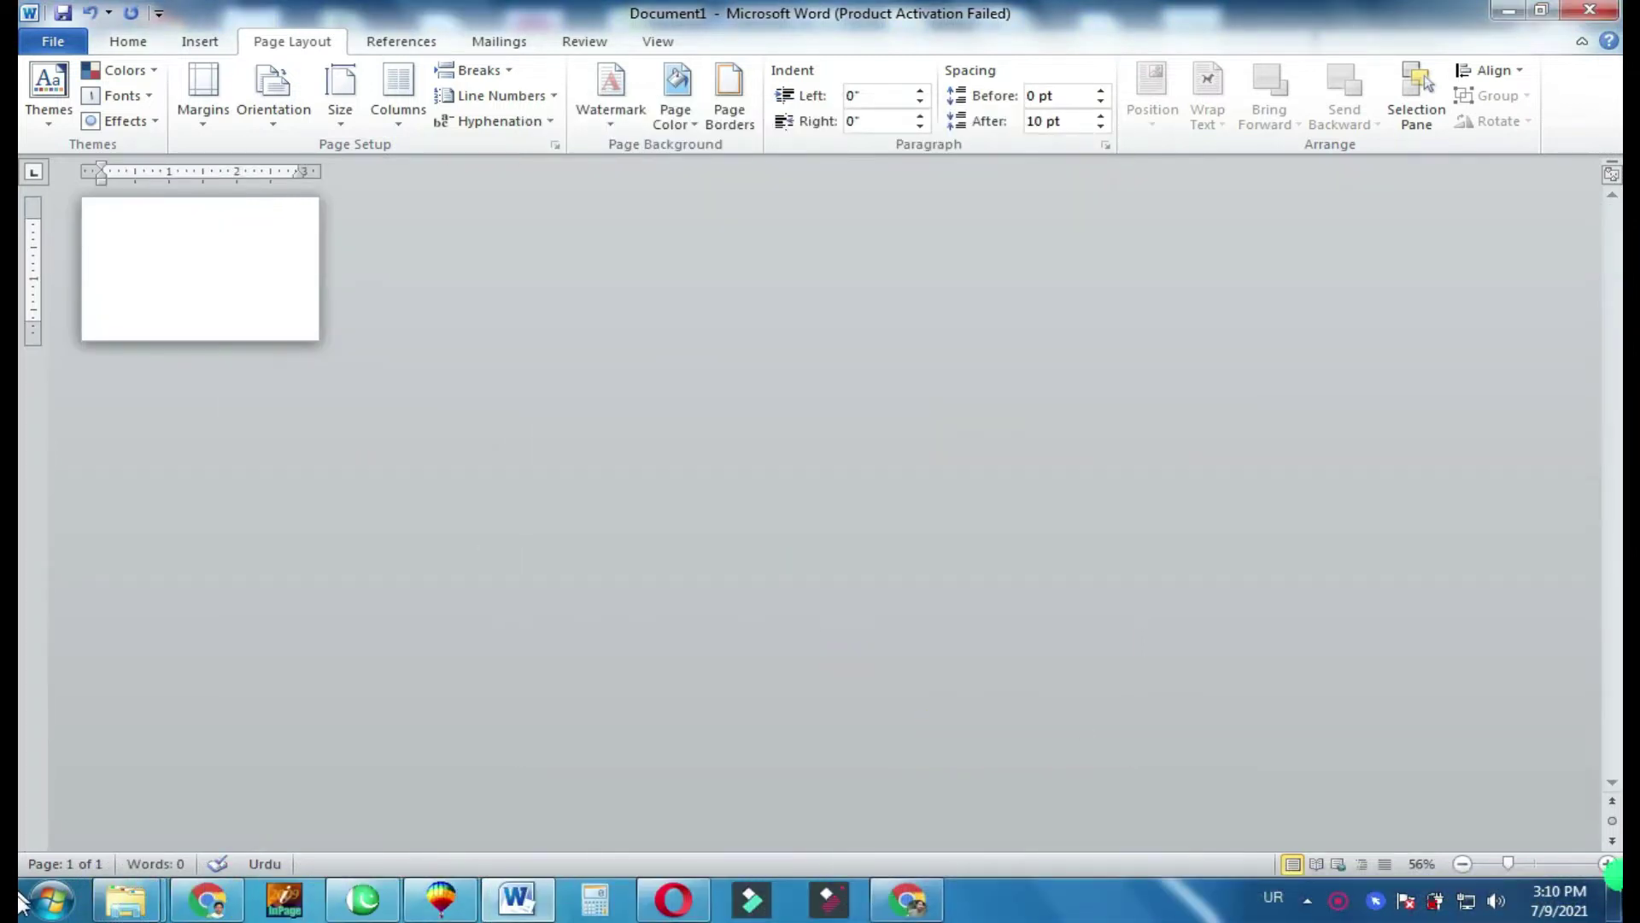
pyautogui.click(1613, 864)
pyautogui.click(1612, 865)
pyautogui.click(1612, 865)
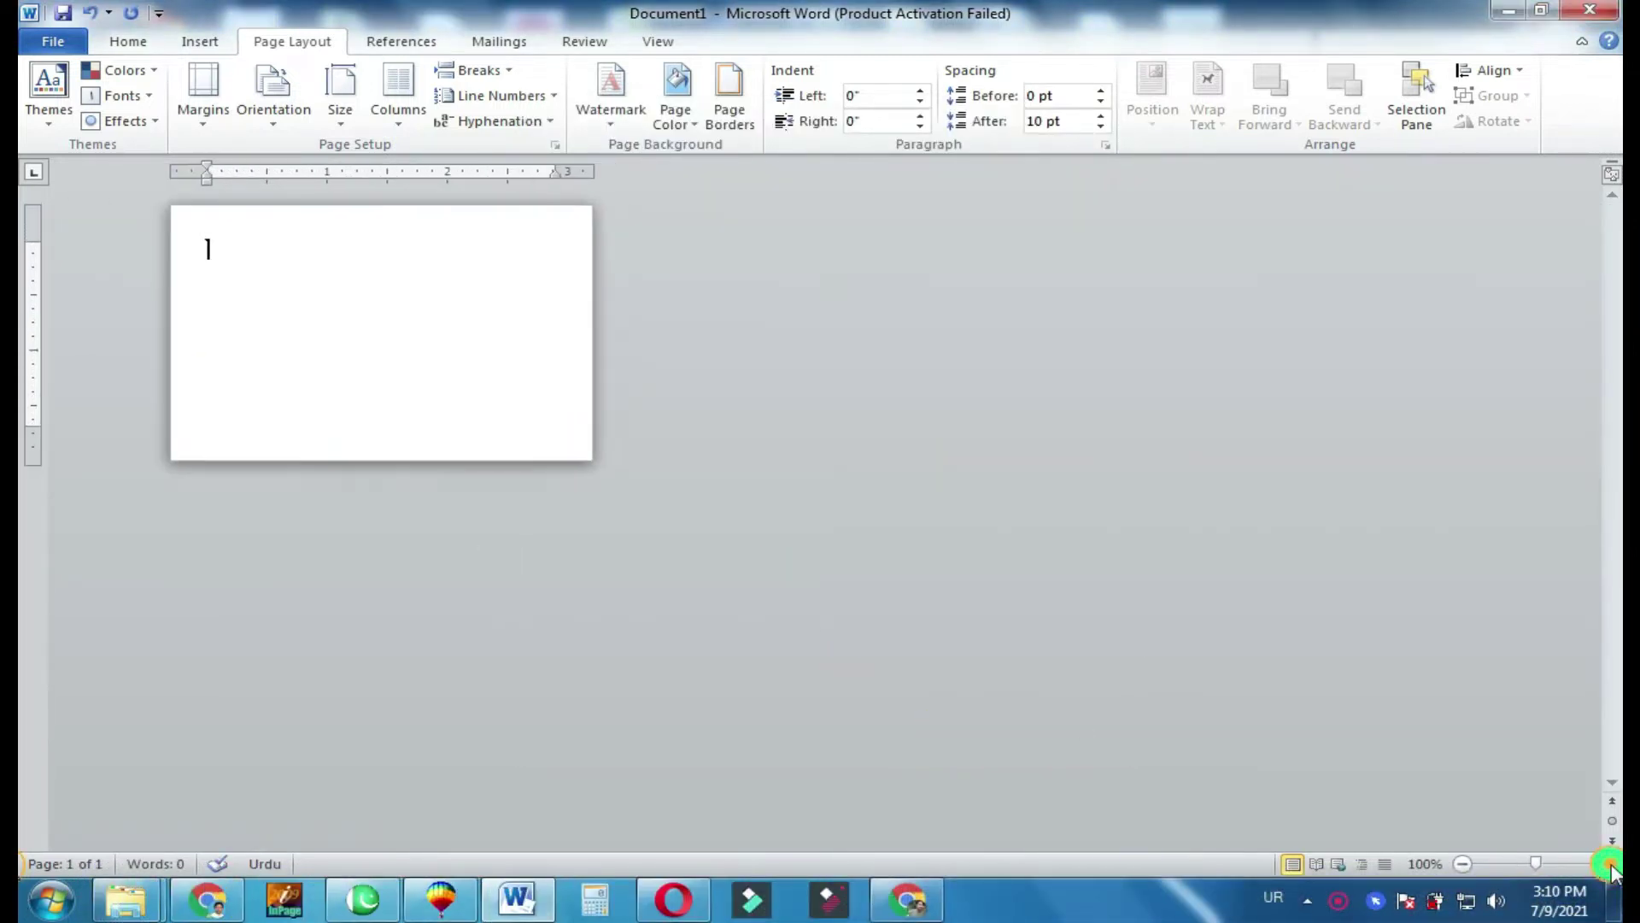
pyautogui.click(1613, 864)
pyautogui.click(1613, 864)
pyautogui.click(1612, 864)
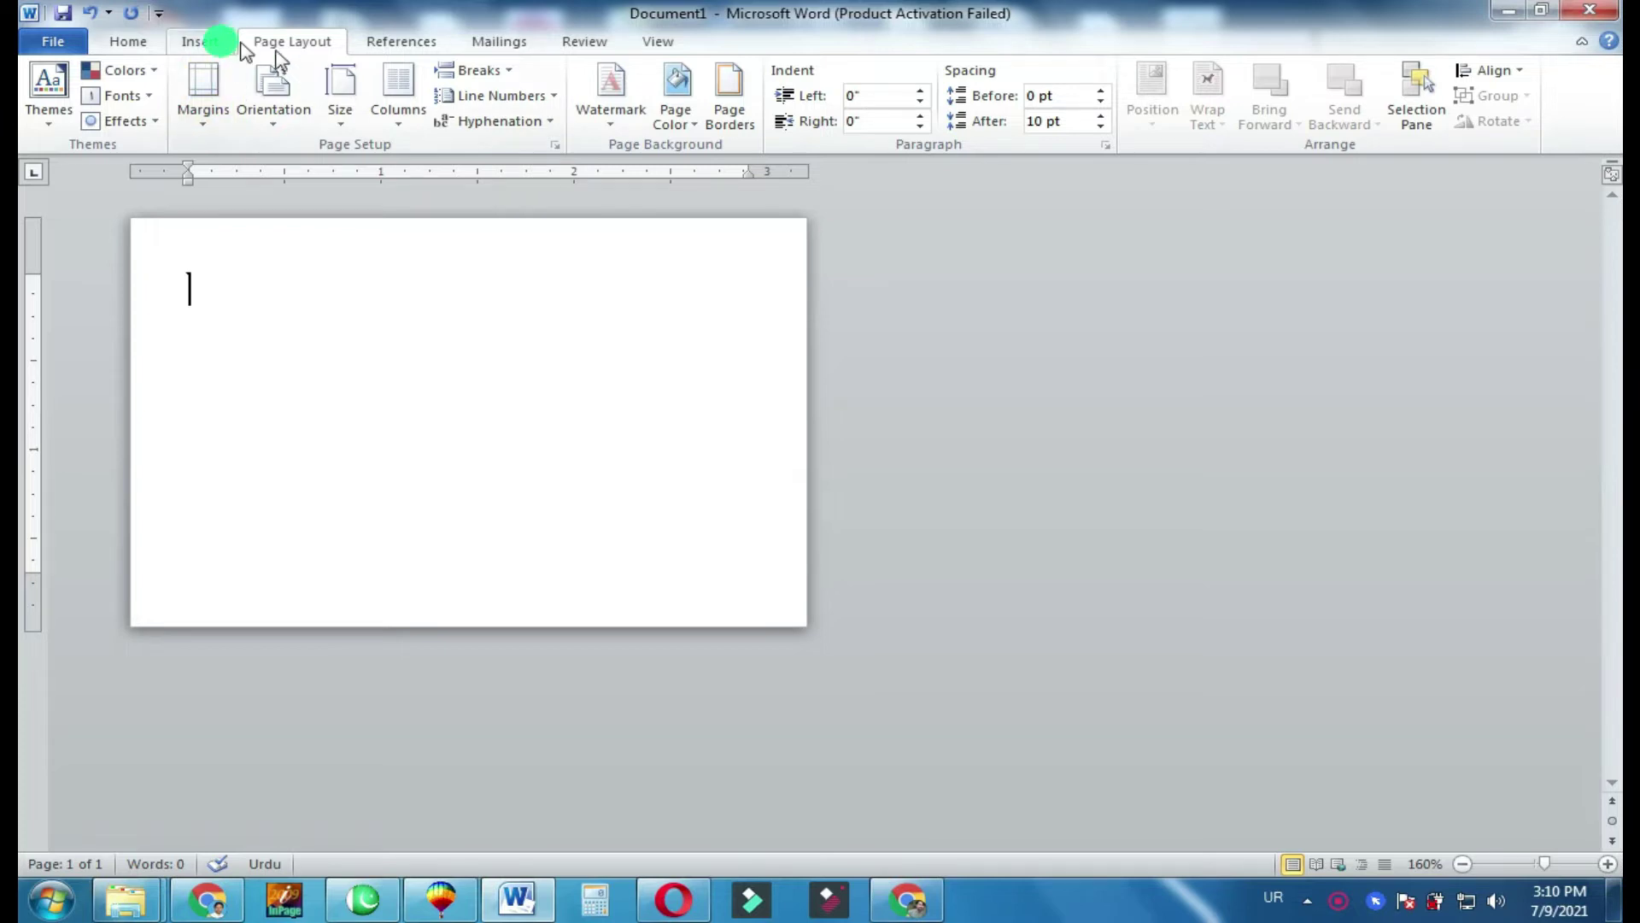
pyautogui.click(280, 118)
pyautogui.click(275, 120)
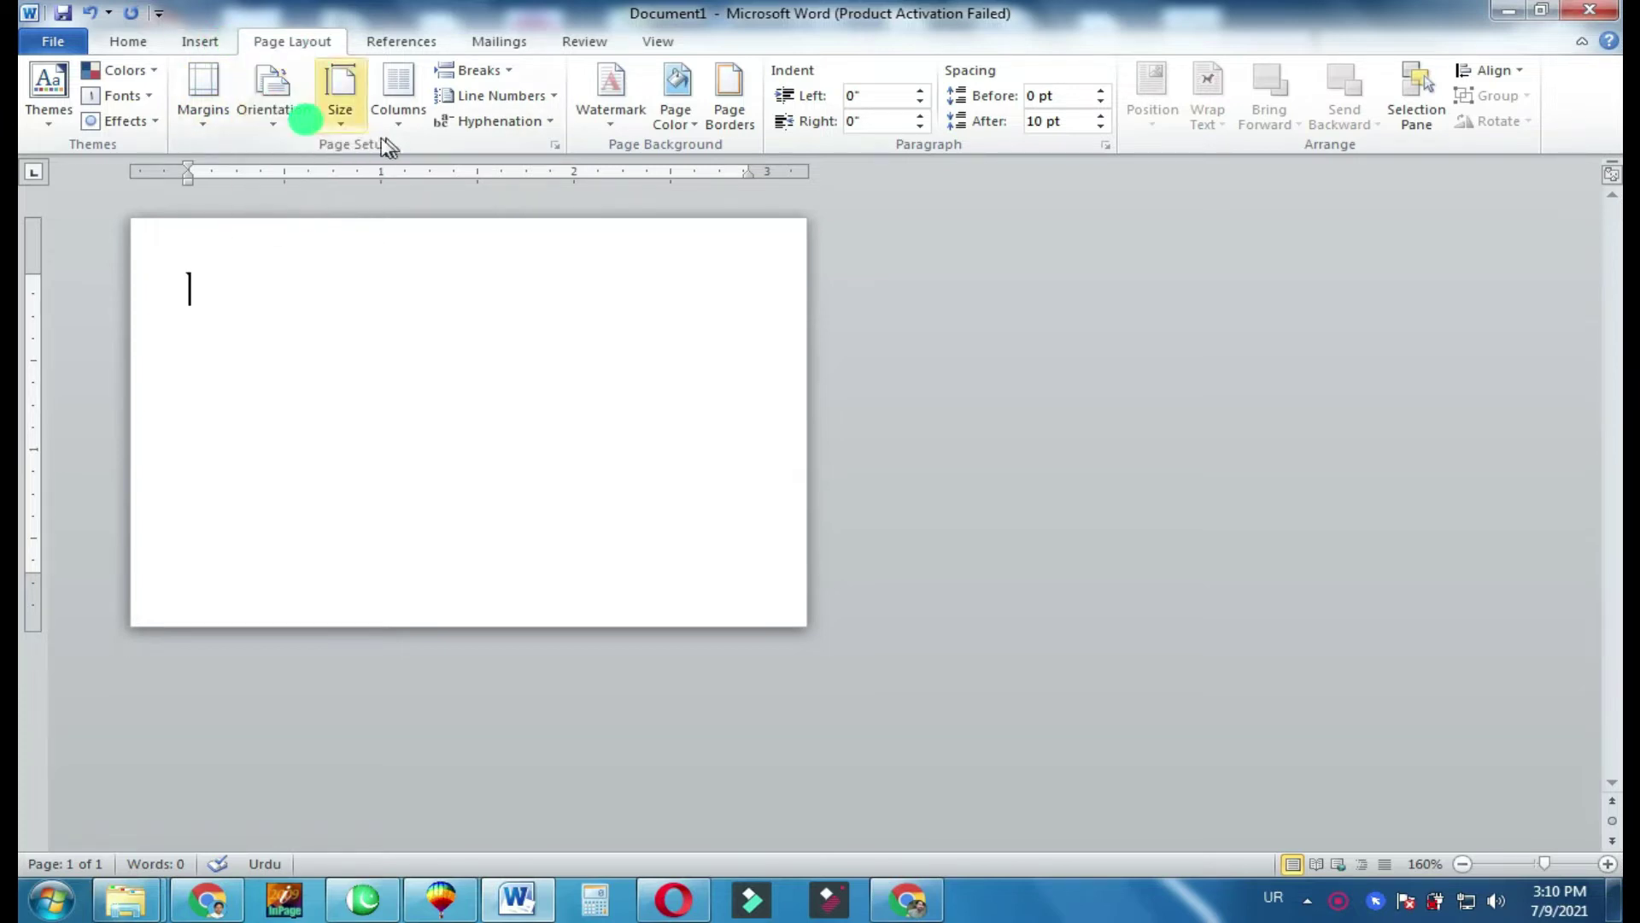
# - Draw a rectangle near the card's top-left corner with the Rectangle shape
pyautogui.click(189, 48)
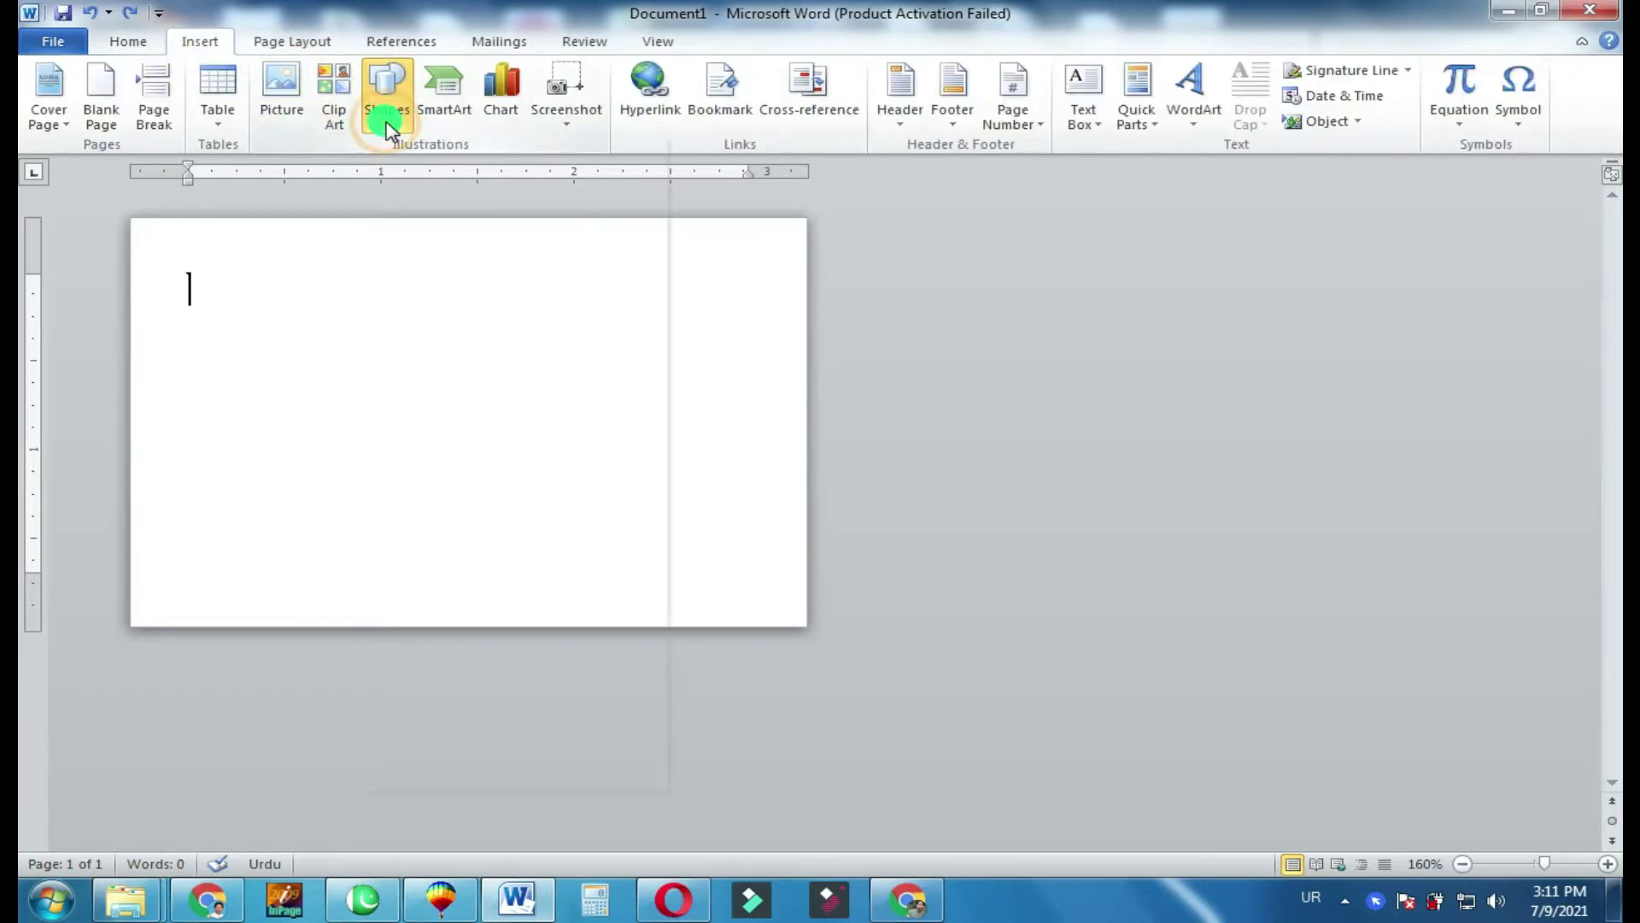
pyautogui.click(389, 128)
pyautogui.click(476, 169)
pyautogui.moveTo(162, 242); pyautogui.dragTo(417, 405)
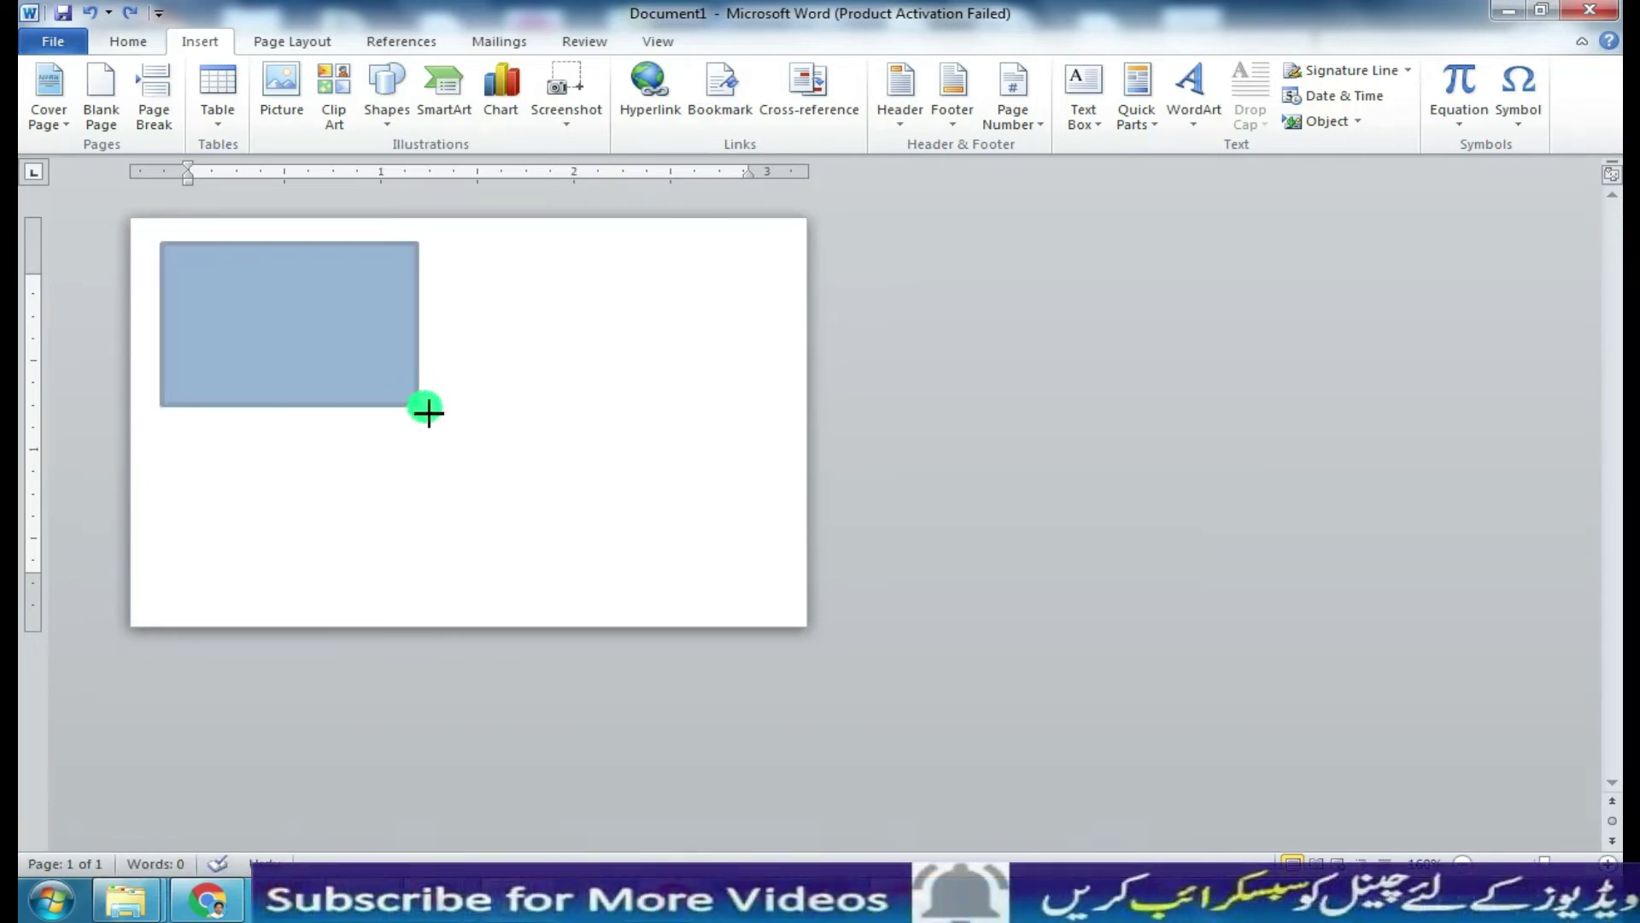
pyautogui.click(328, 252)
pyautogui.click(327, 252)
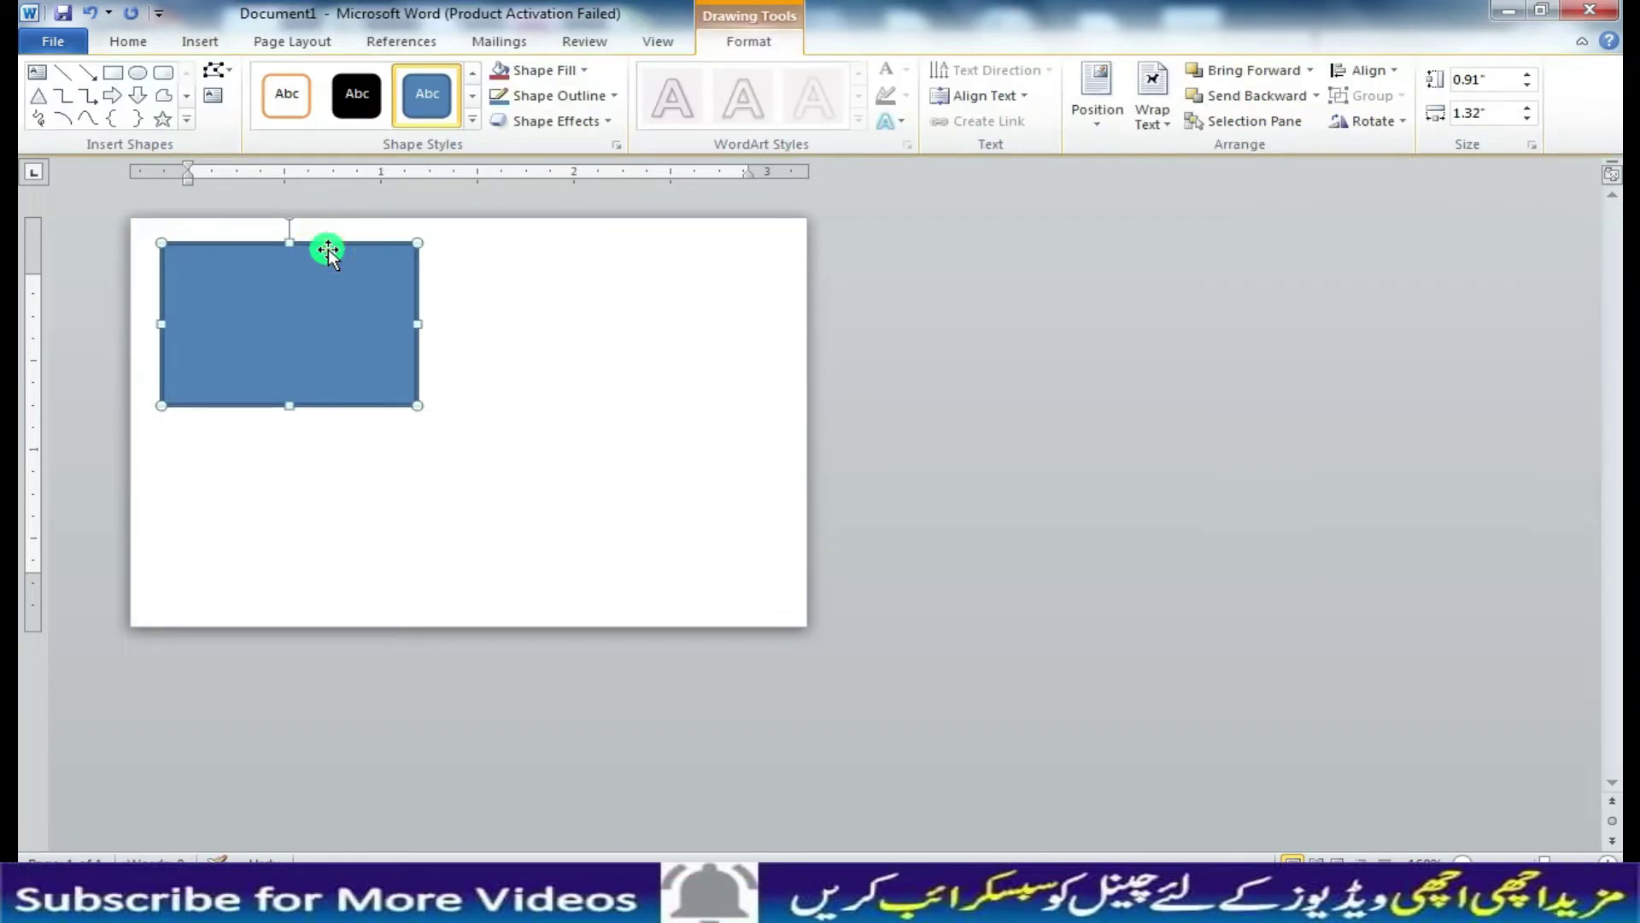
# - Size the rectangle to 2 inches high by 3 inches wide, undoing an accidental move
pyautogui.doubleClick(1490, 80)
pyautogui.write('2')
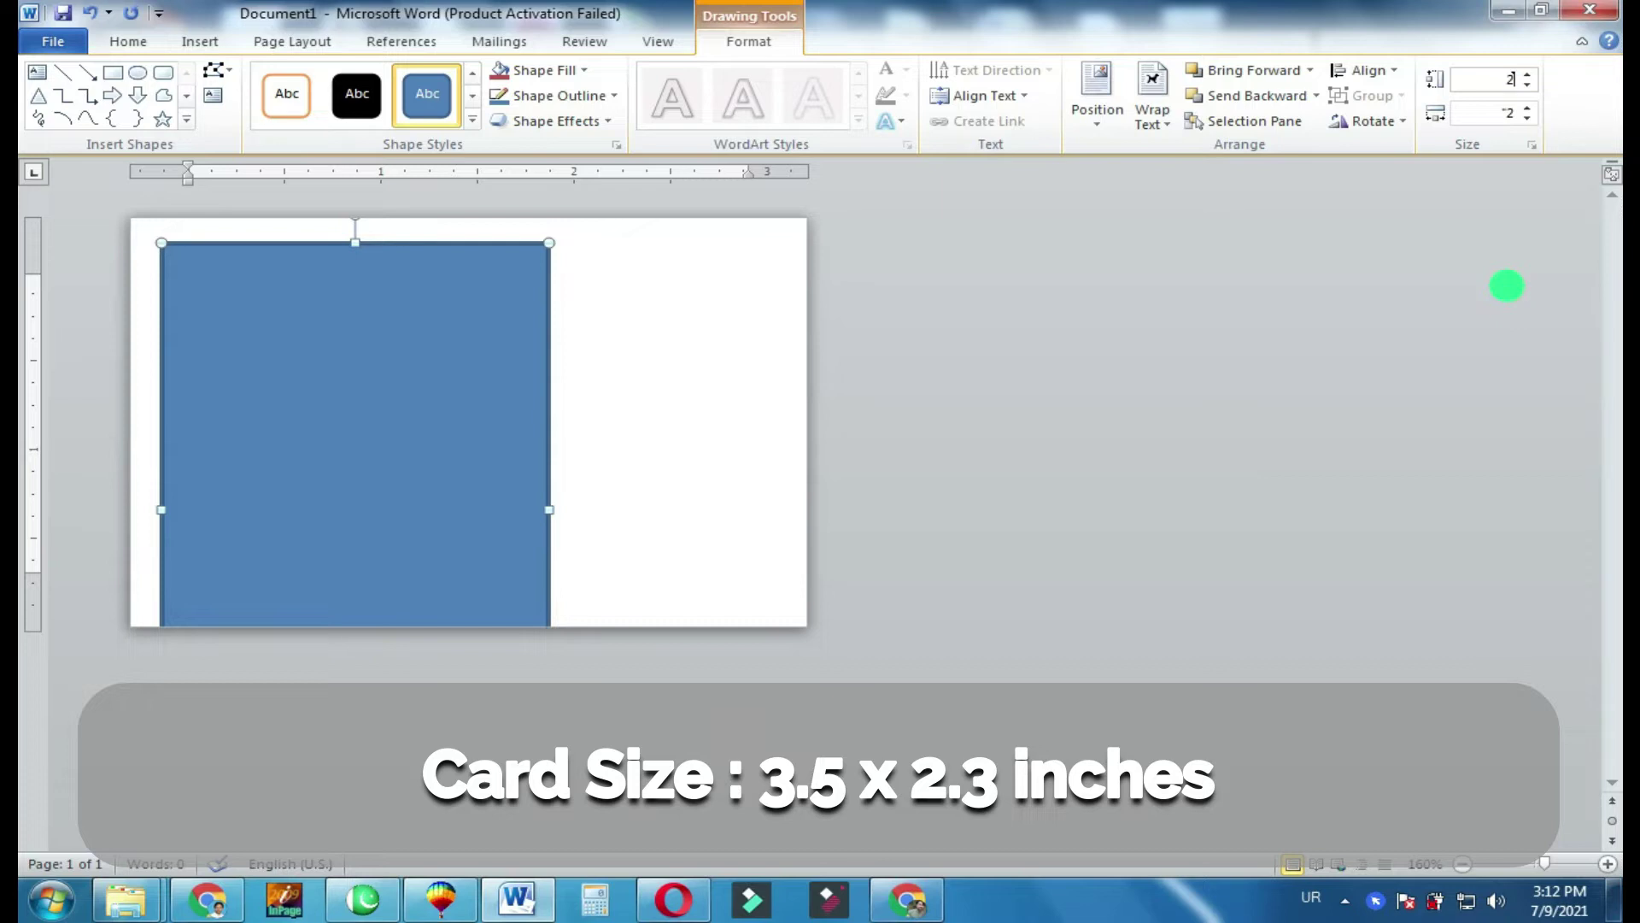
pyautogui.click(1503, 114)
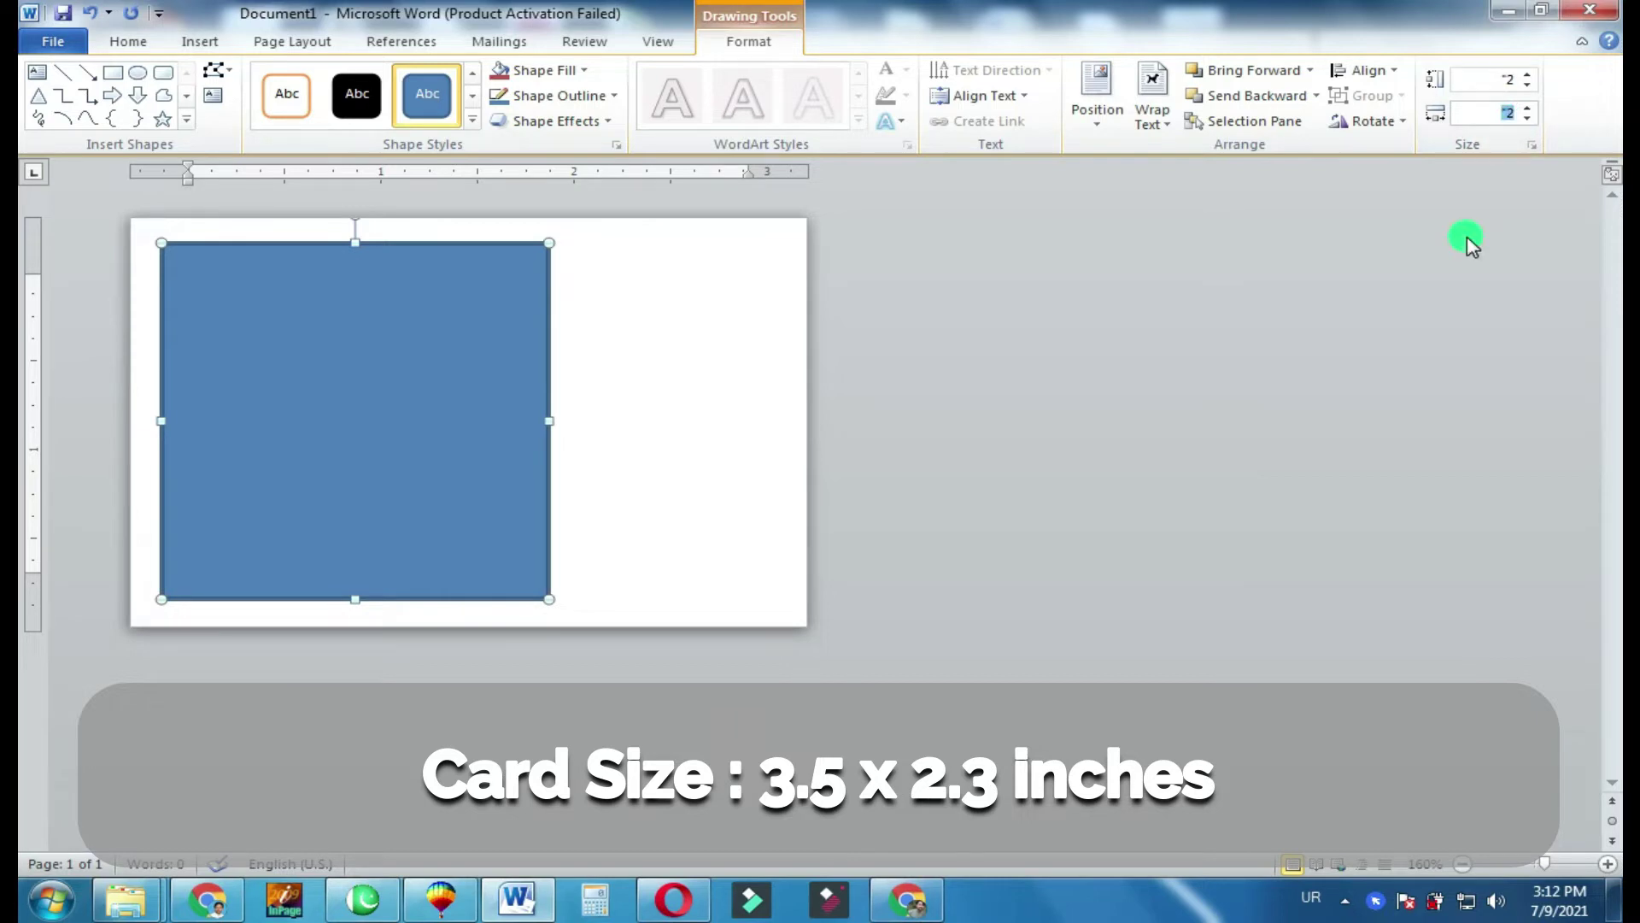
pyautogui.write('3')
pyautogui.press('Return')
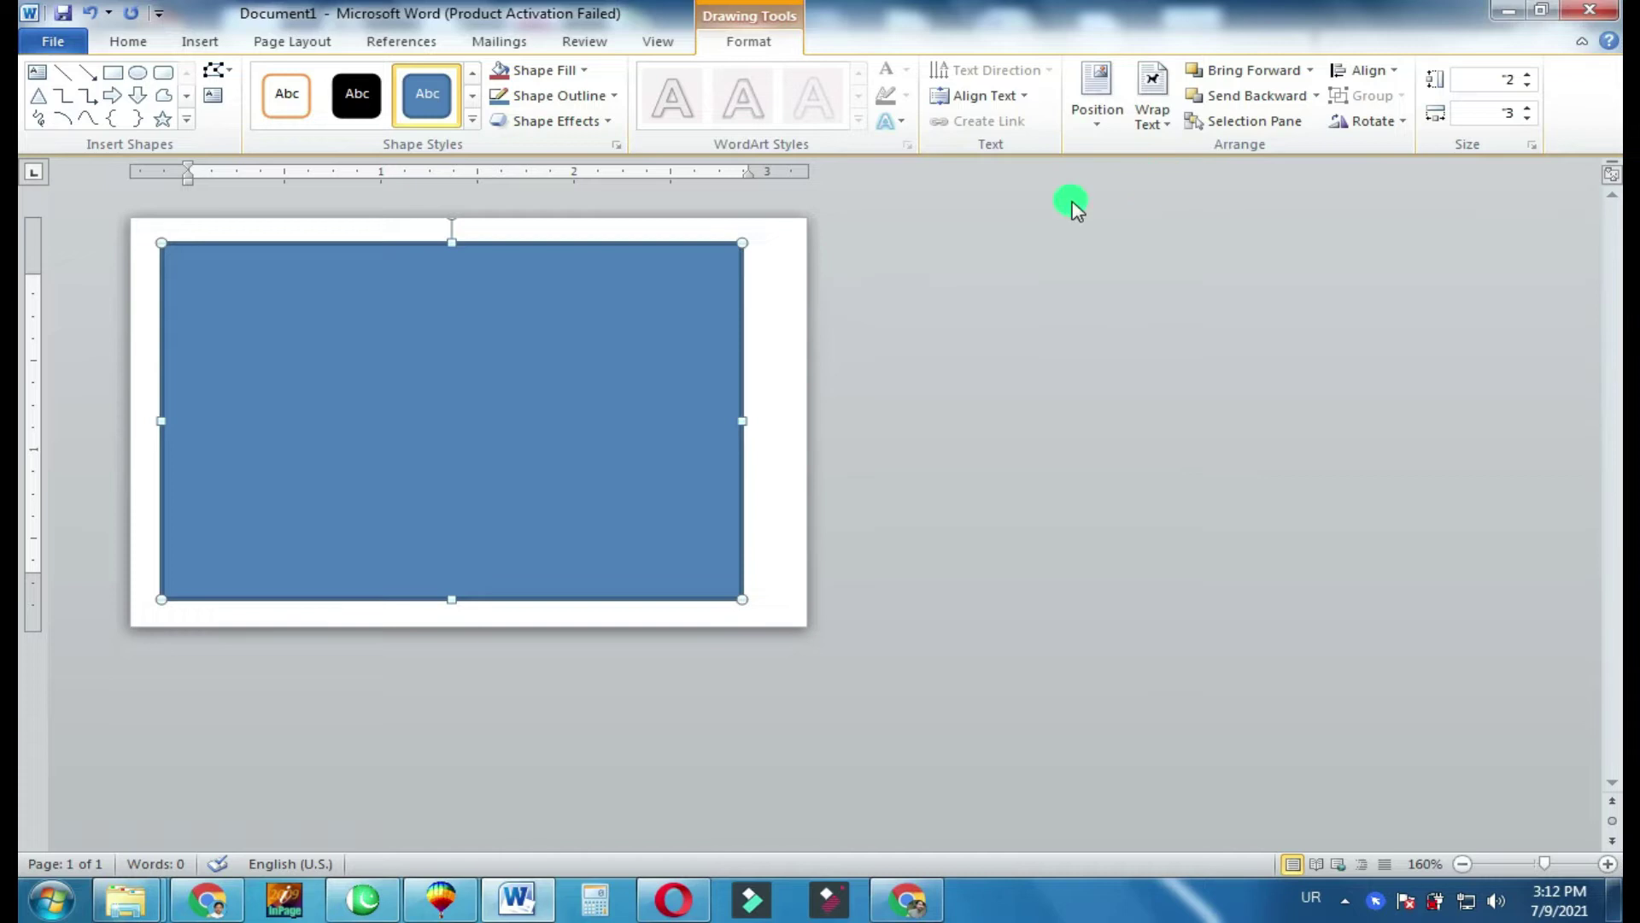
pyautogui.write('ب')
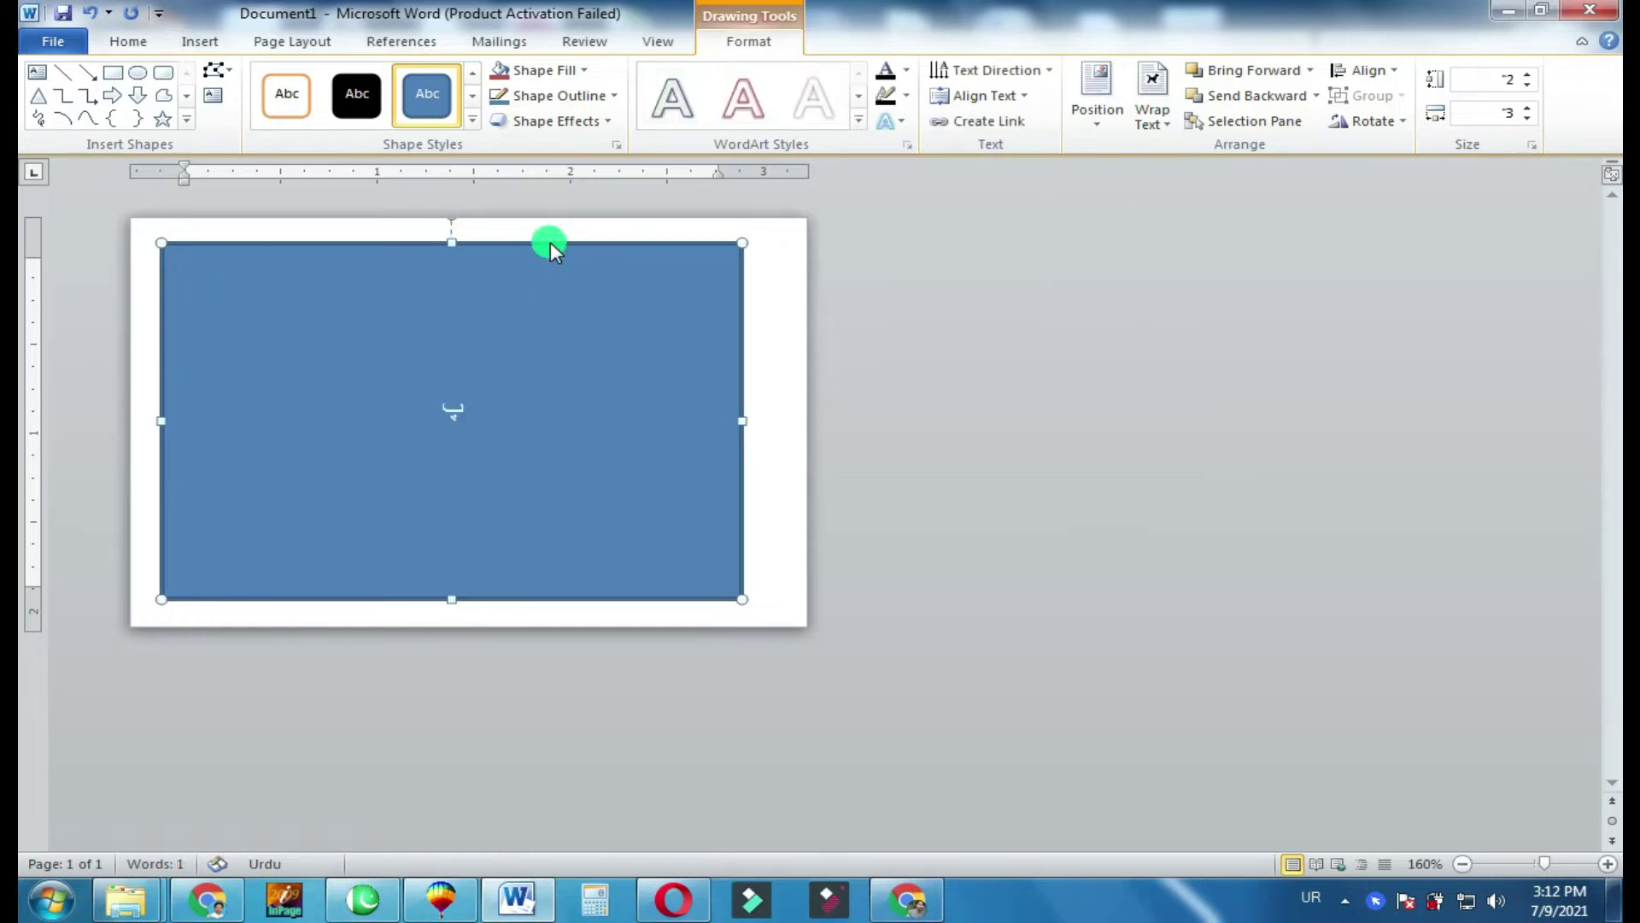
pyautogui.click(564, 242)
pyautogui.moveTo(564, 242); pyautogui.dragTo(586, 246)
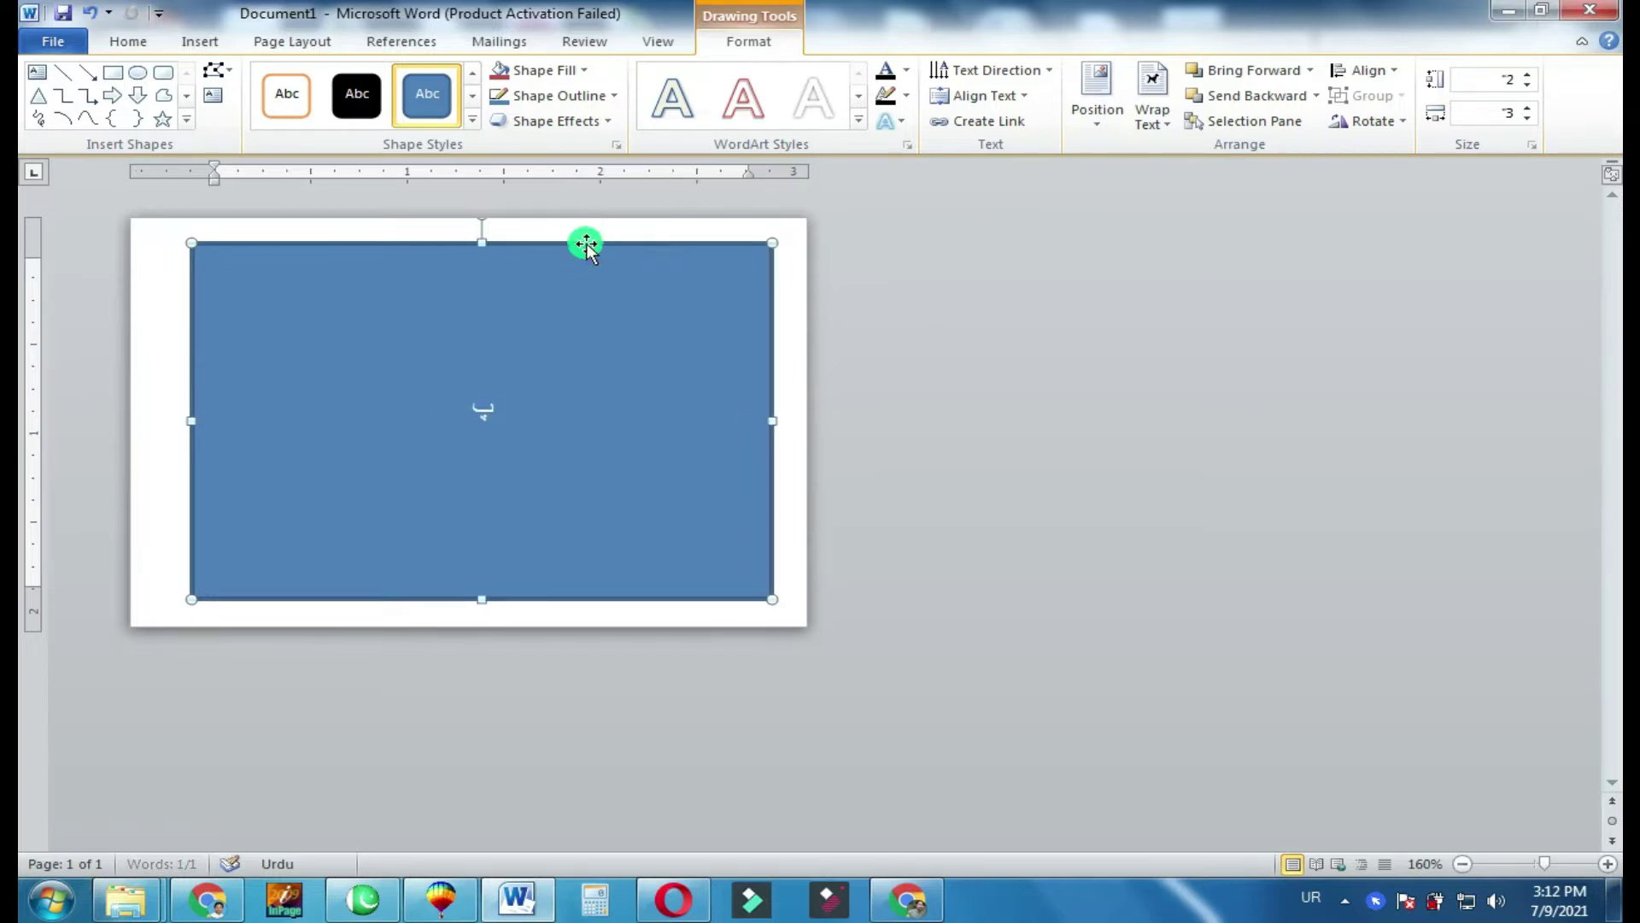
pyautogui.hotkey('ctrl', 'z')
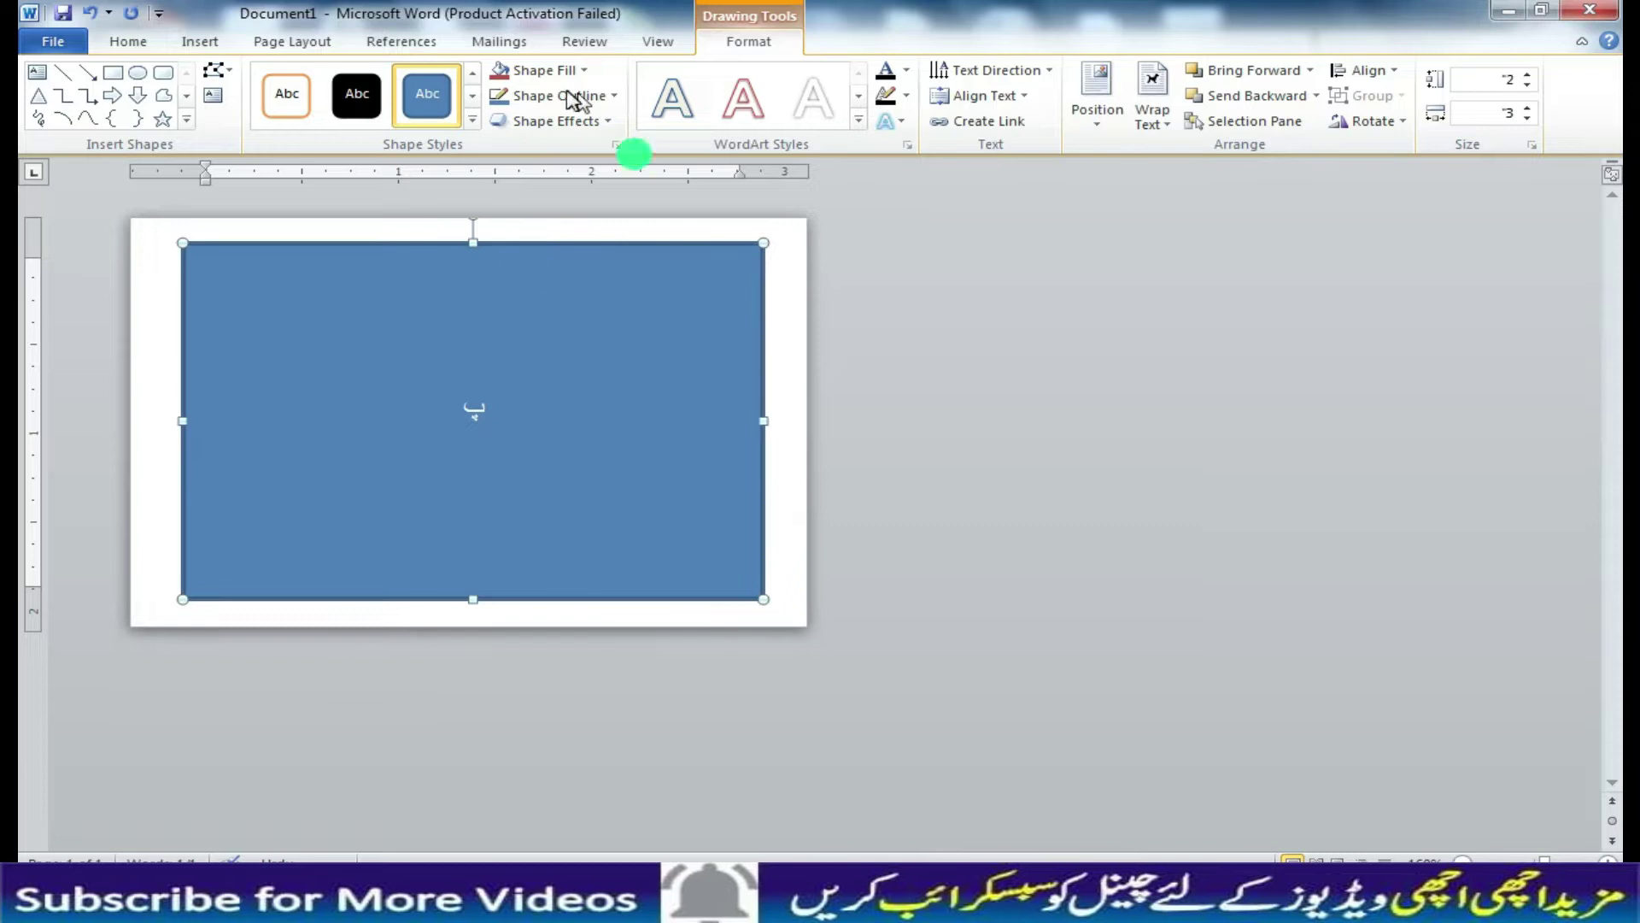
# - Give the rectangle no fill and a black outline, then nudge it slightly left
pyautogui.click(584, 70)
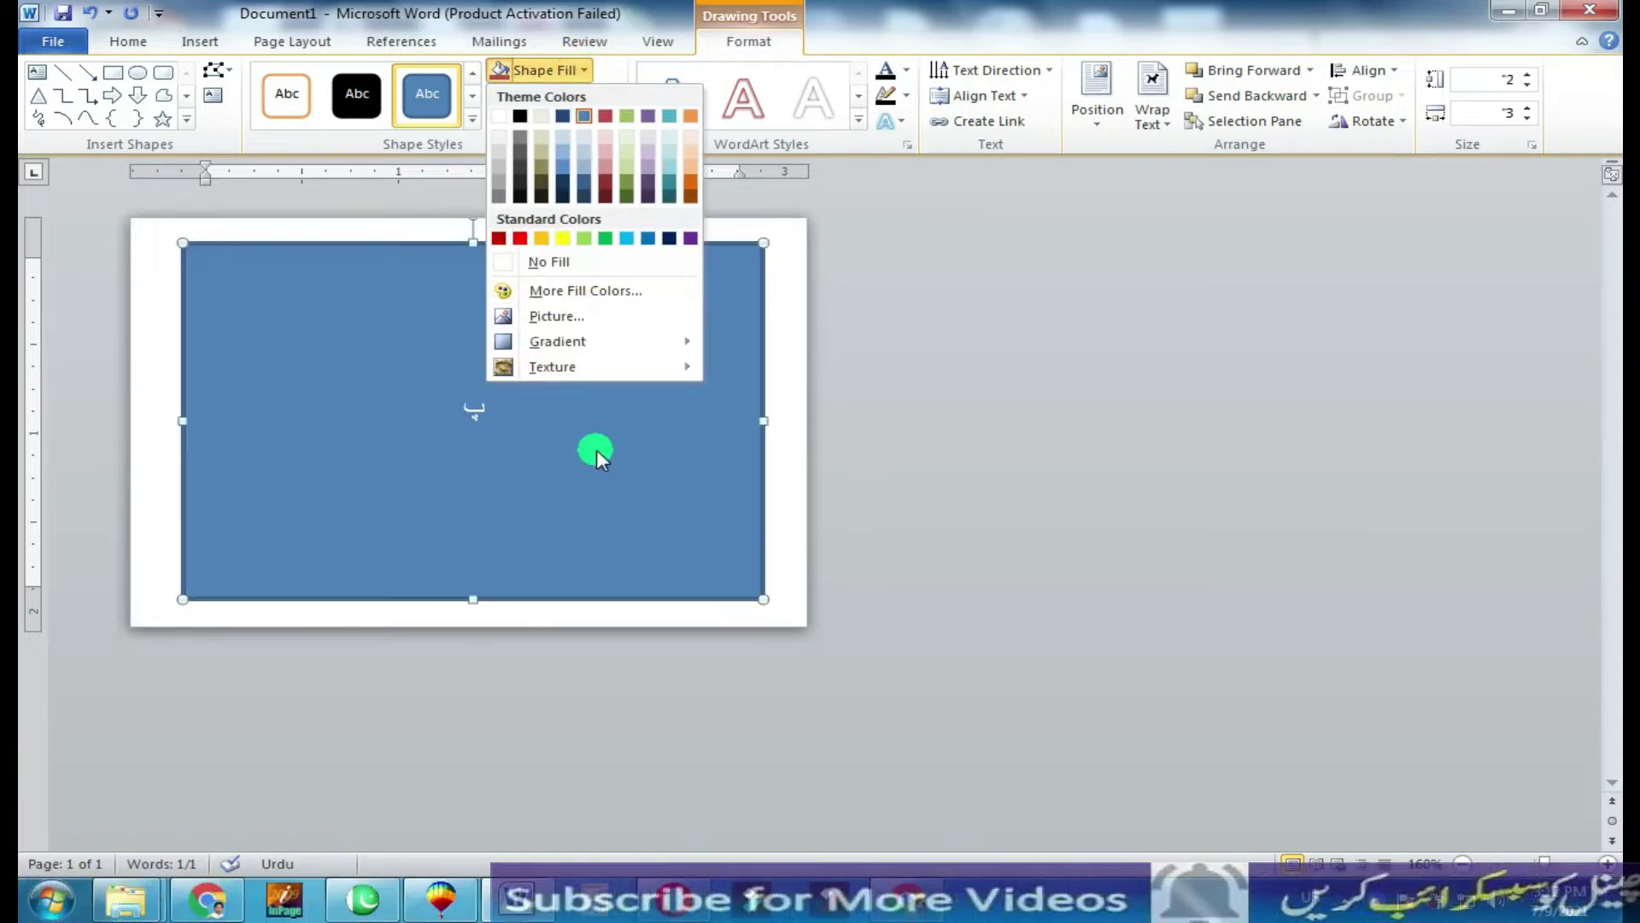
pyautogui.click(547, 261)
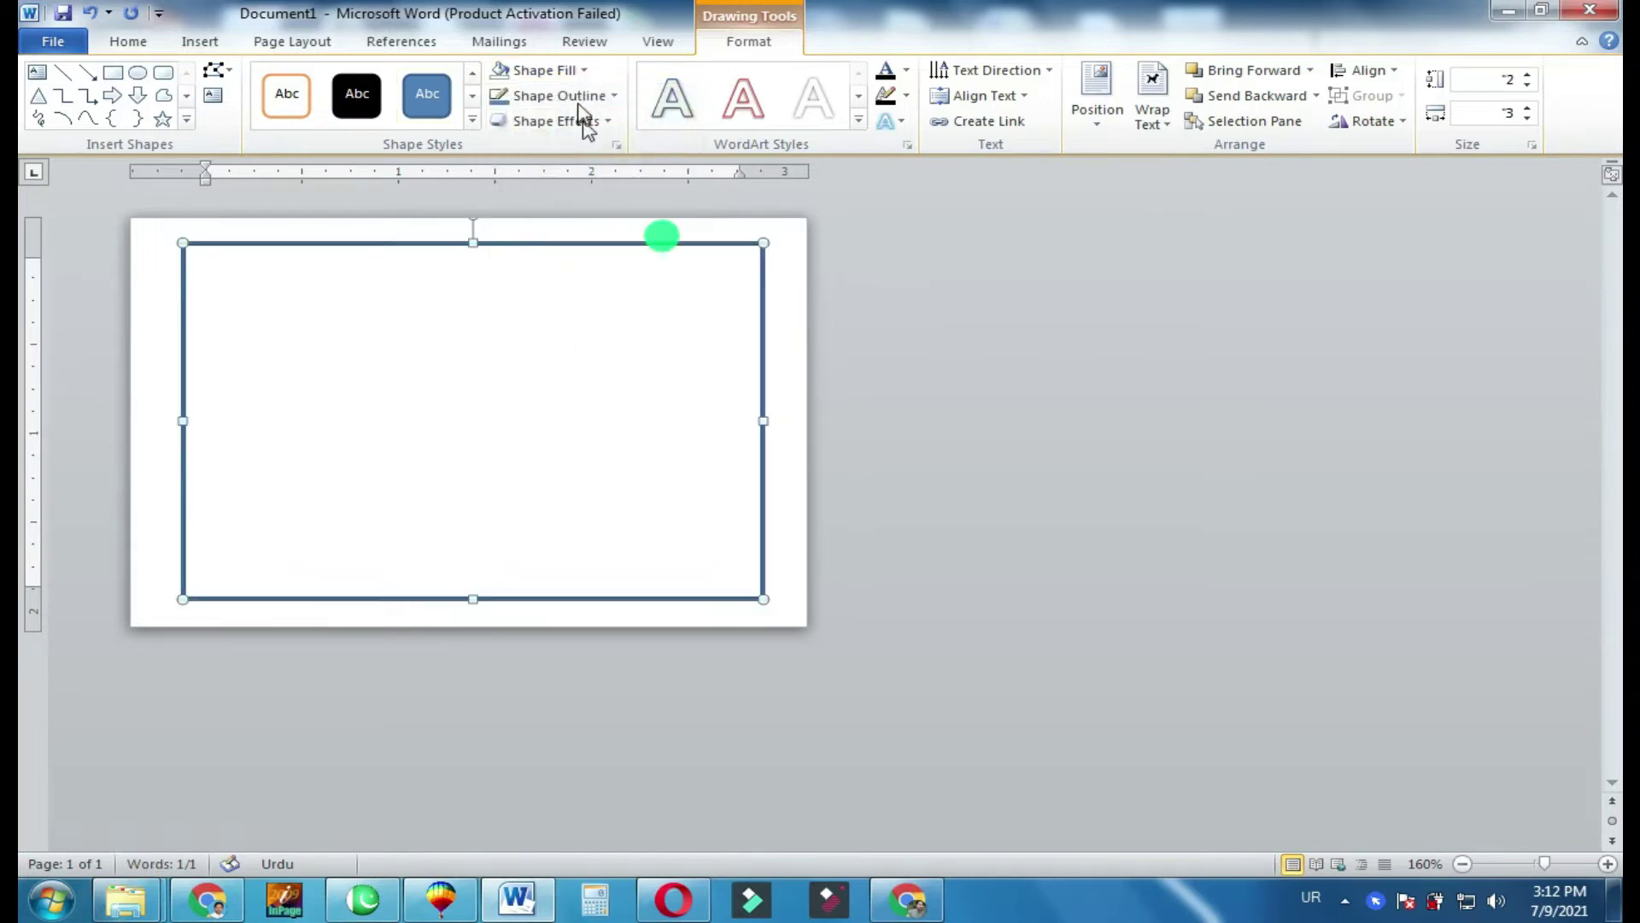
pyautogui.click(612, 96)
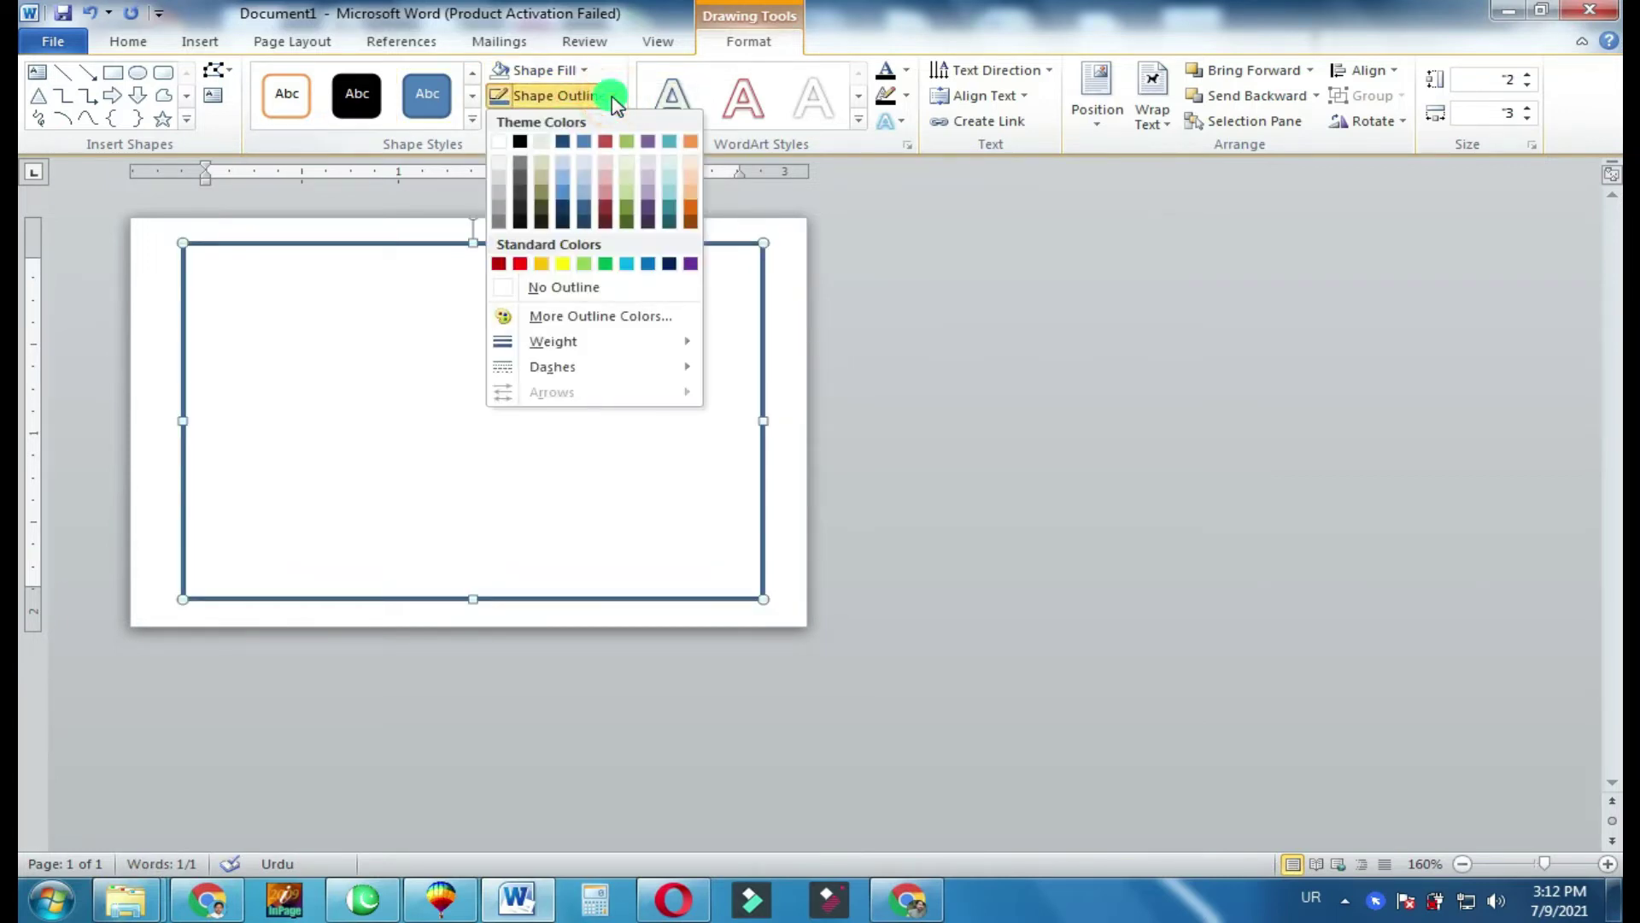
pyautogui.click(519, 141)
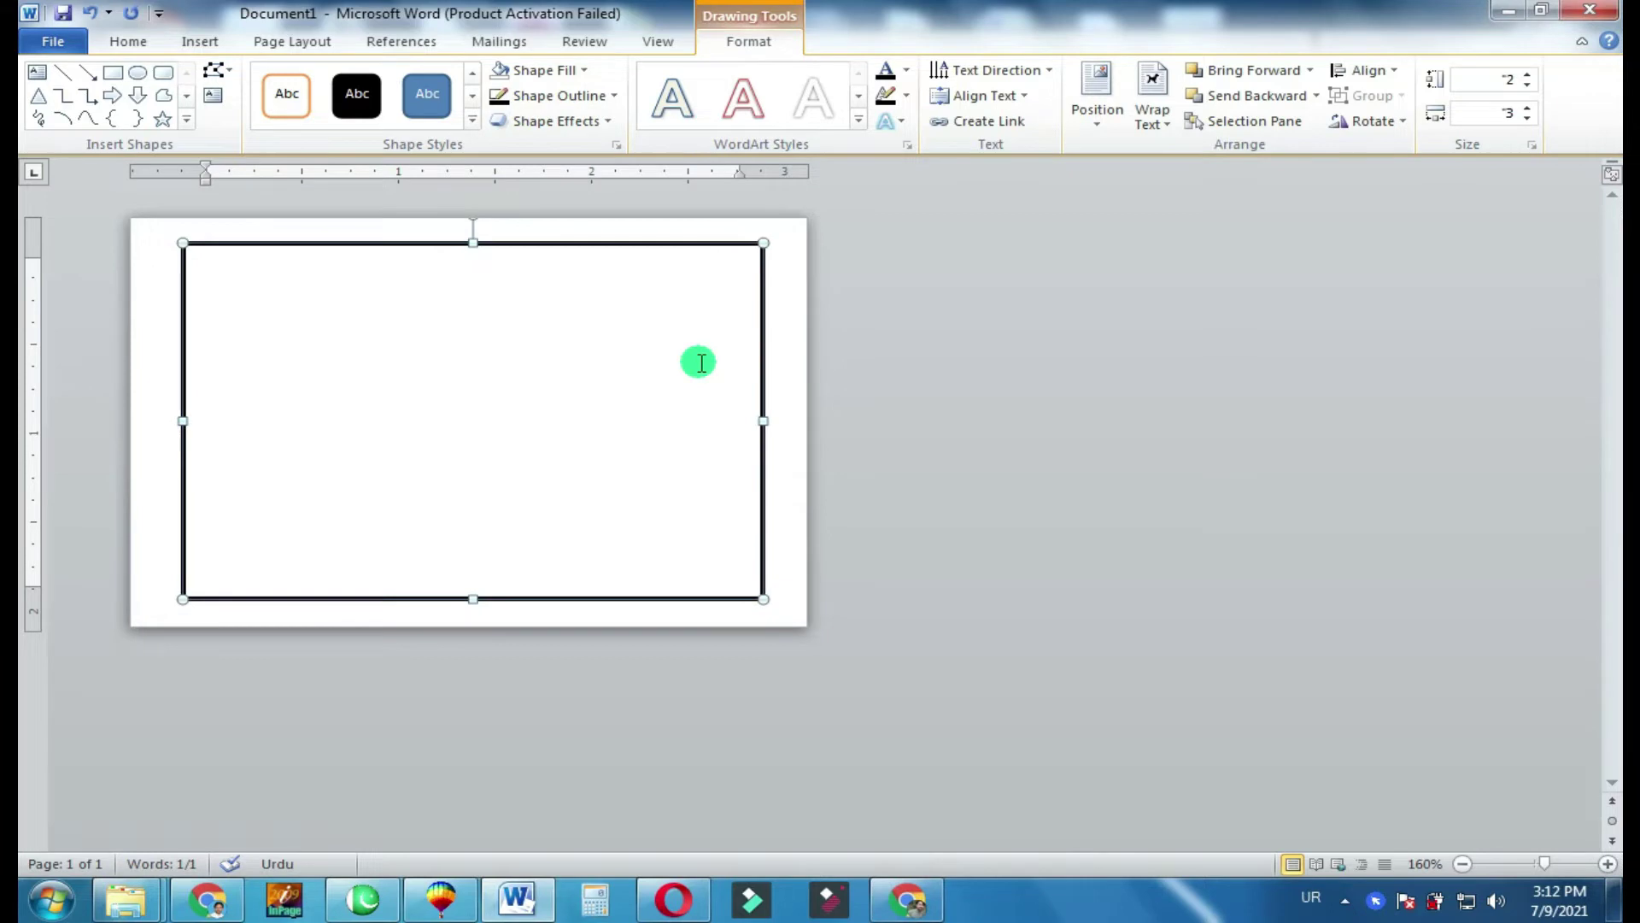
pyautogui.press('Left')
pyautogui.press('Left')
pyautogui.press('Left')
pyautogui.press('Left')
# - Draw a 0.86 × 3.49 inch rectangle band across the card top and remove its fill
pyautogui.click(114, 74)
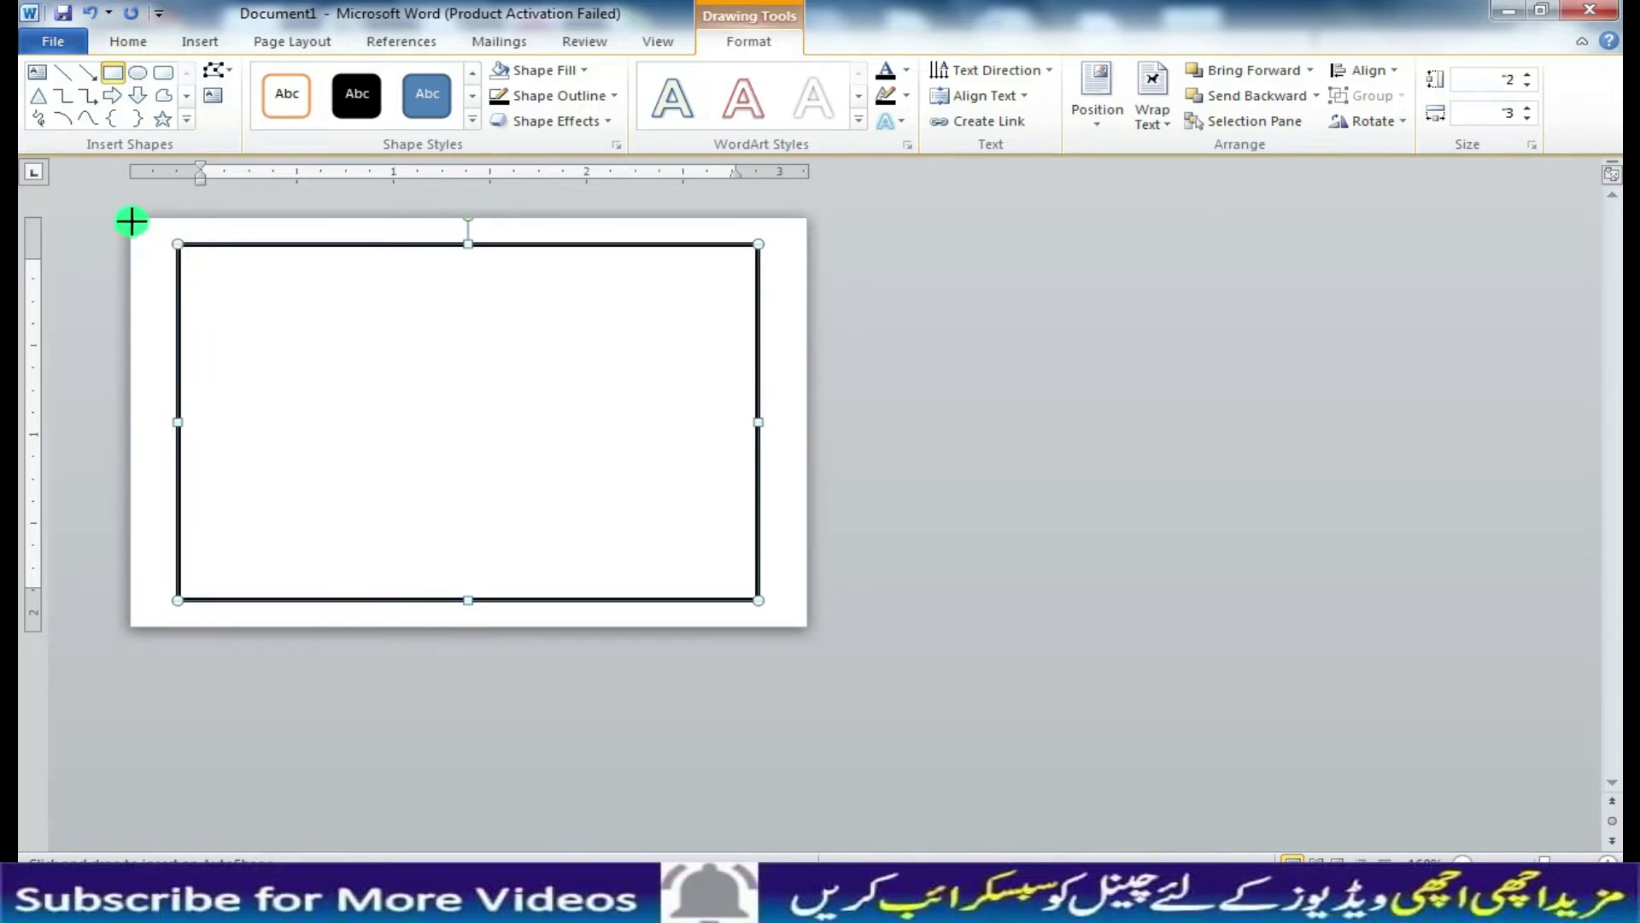
pyautogui.moveTo(130, 220); pyautogui.dragTo(804, 373)
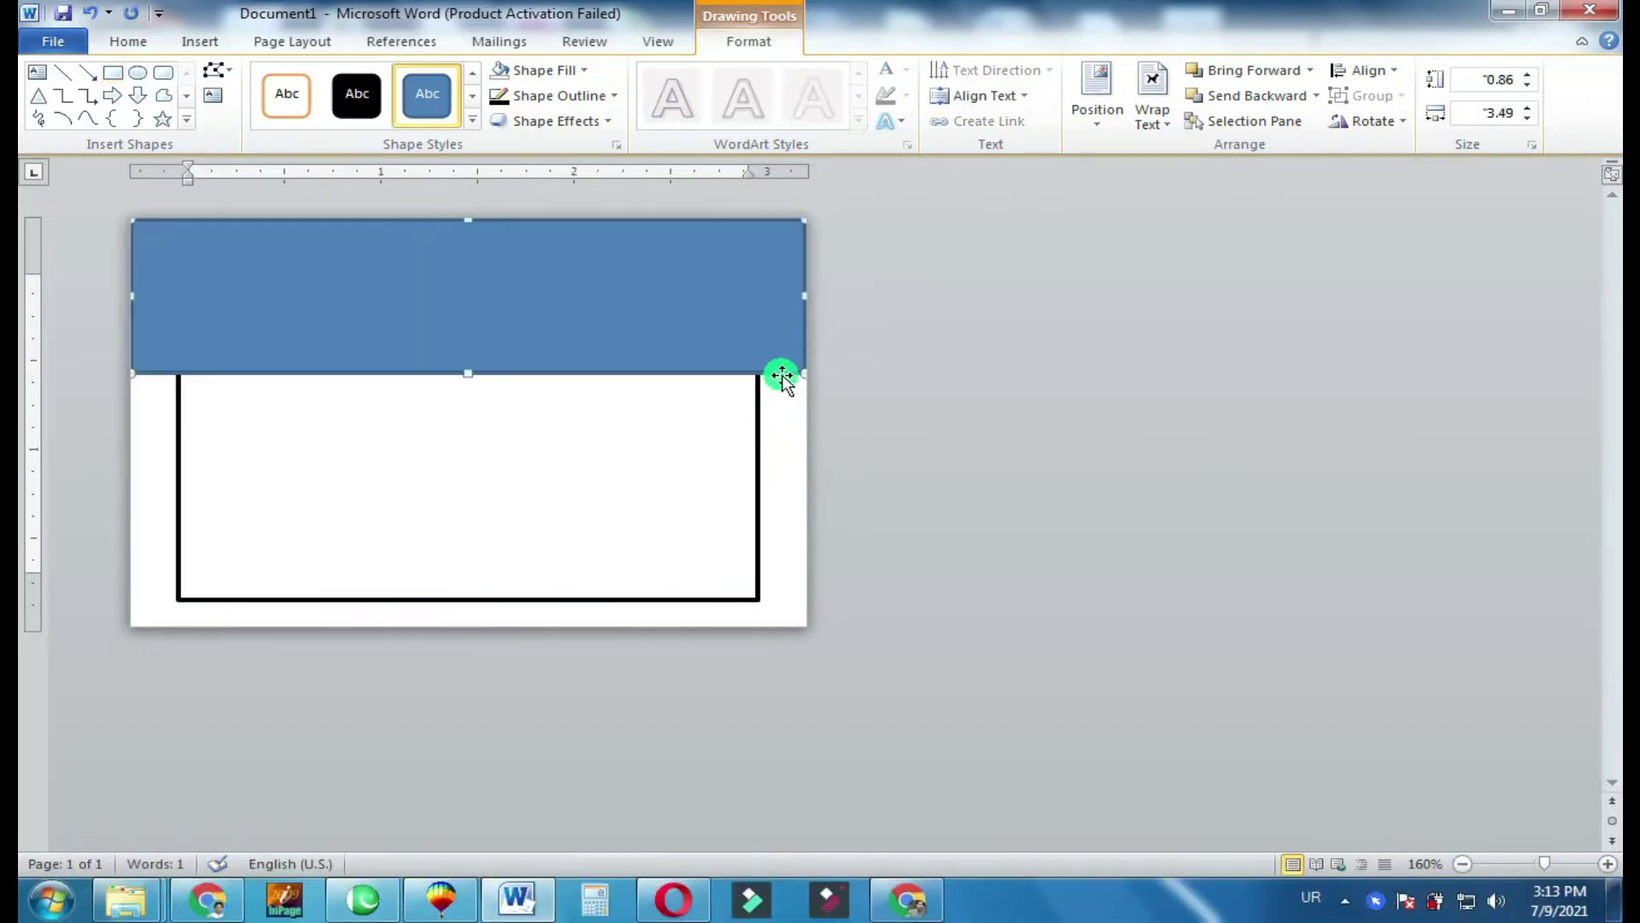
pyautogui.click(587, 72)
pyautogui.click(547, 260)
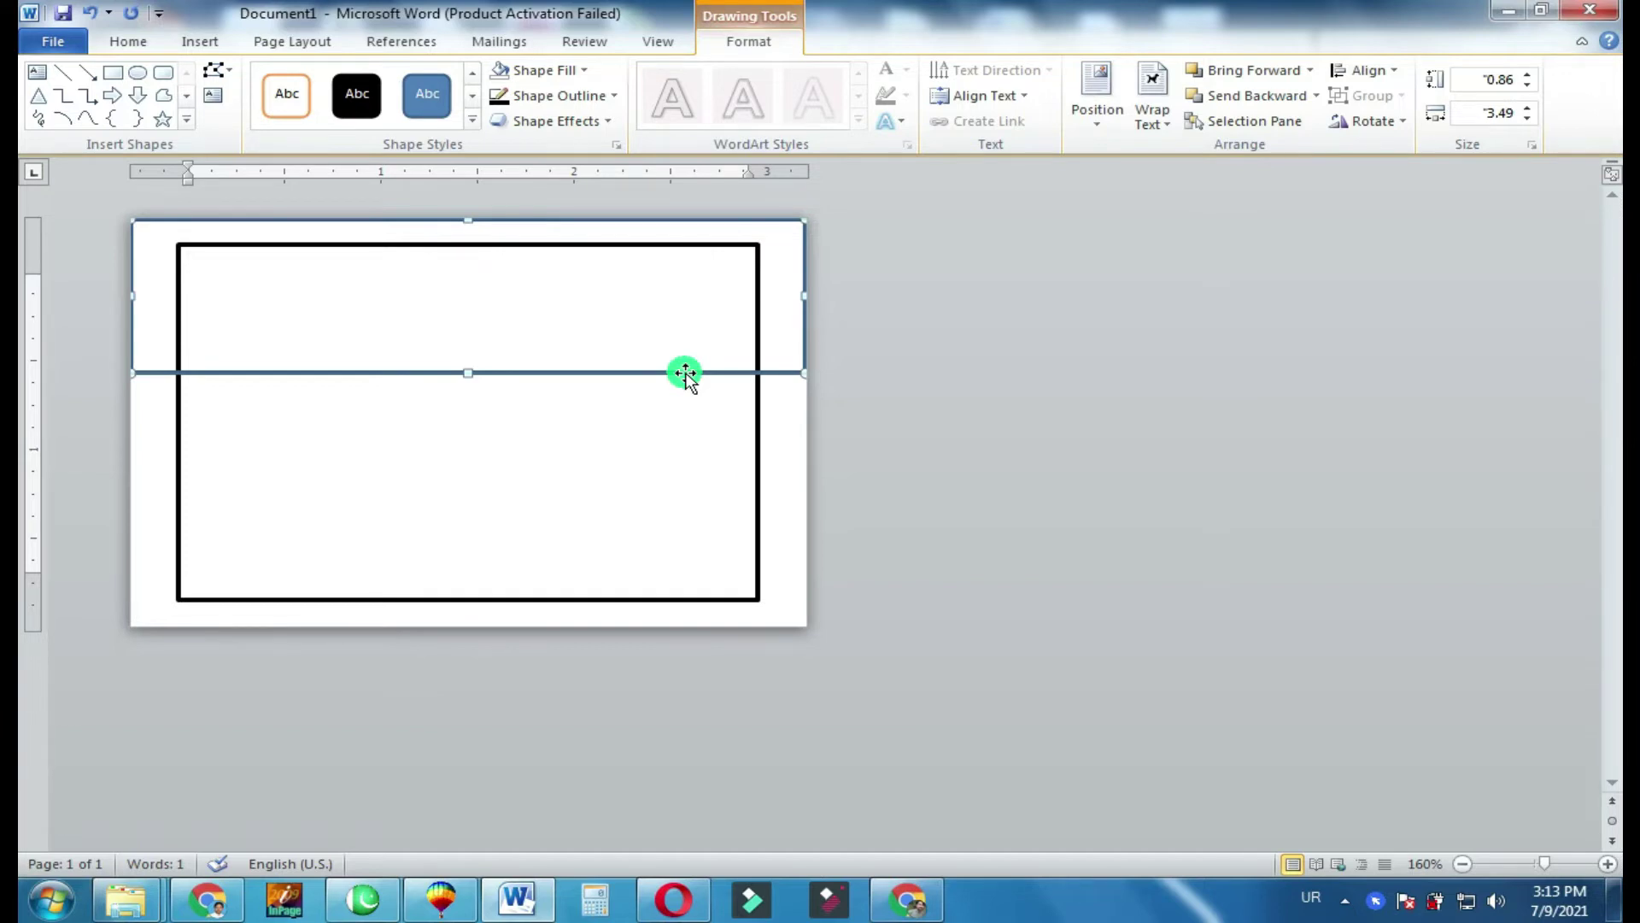
pyautogui.rightClick(685, 372)
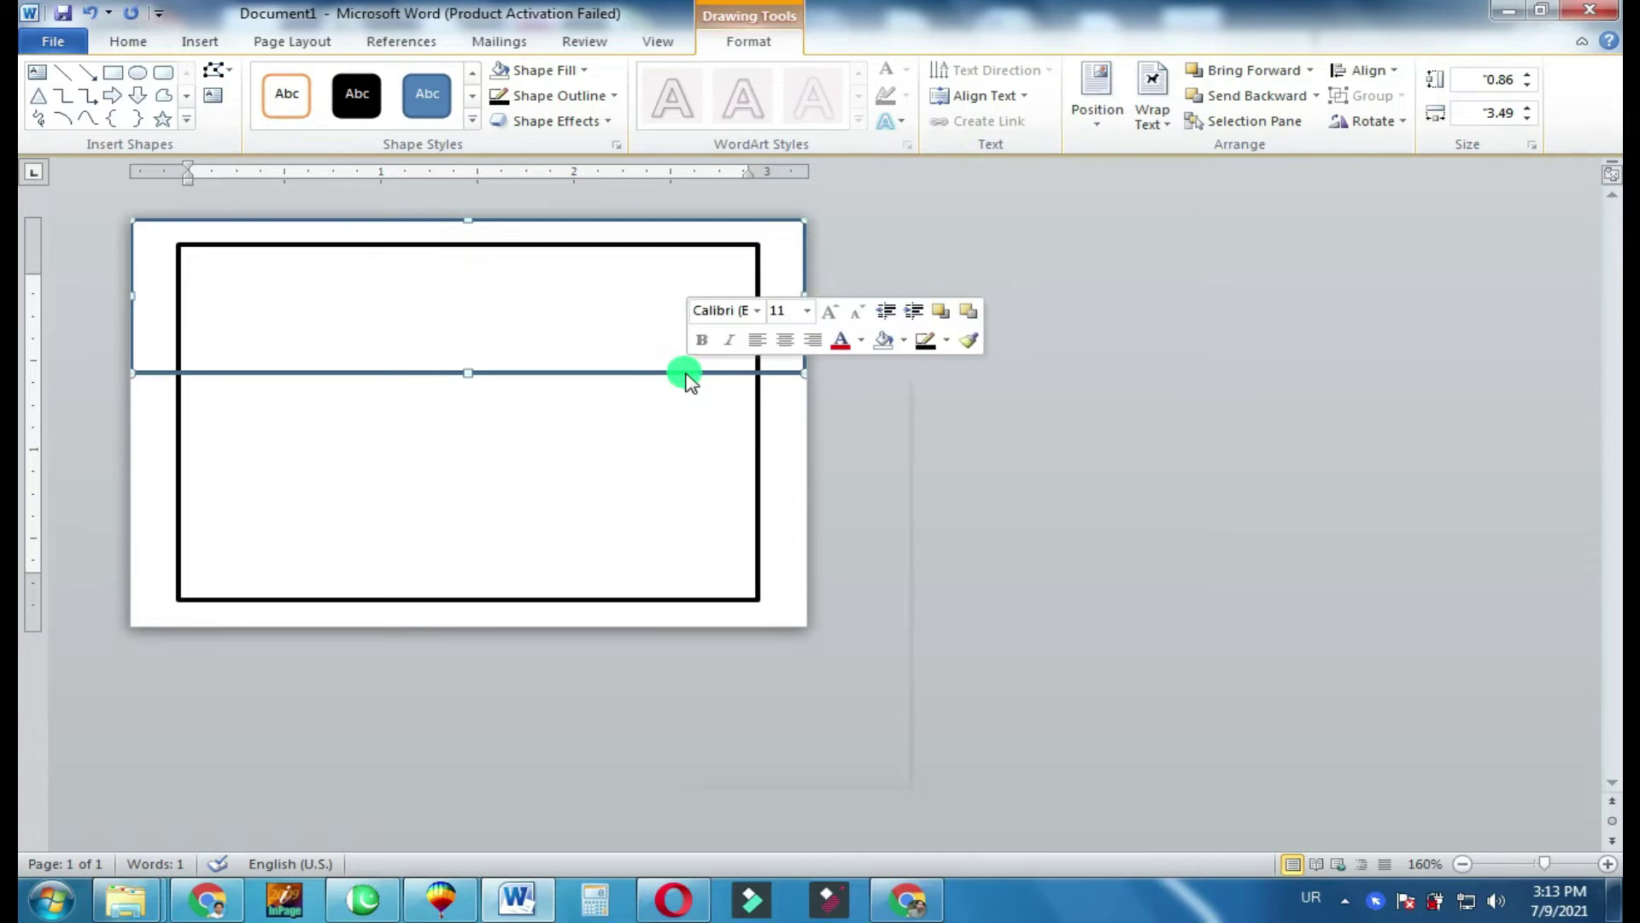
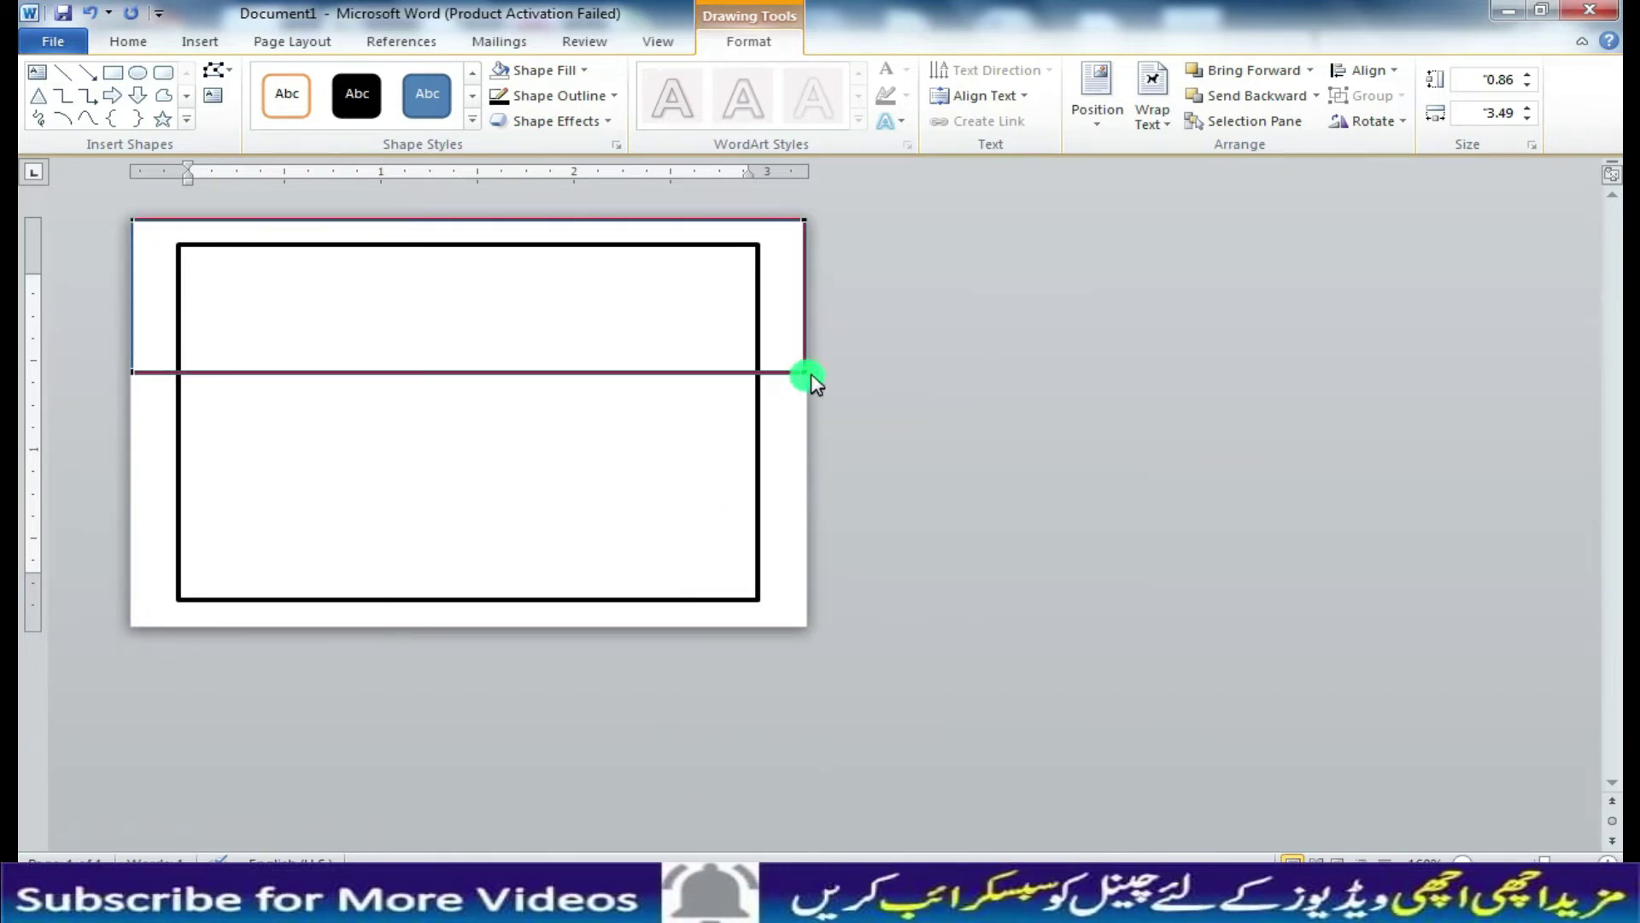
# - Raise the middle of the straight line into an upward curve
pyautogui.moveTo(586, 372)
pyautogui.mouseDown()
pyautogui.moveTo(605, 265)
pyautogui.moveTo(598, 276)
pyautogui.mouseUp()
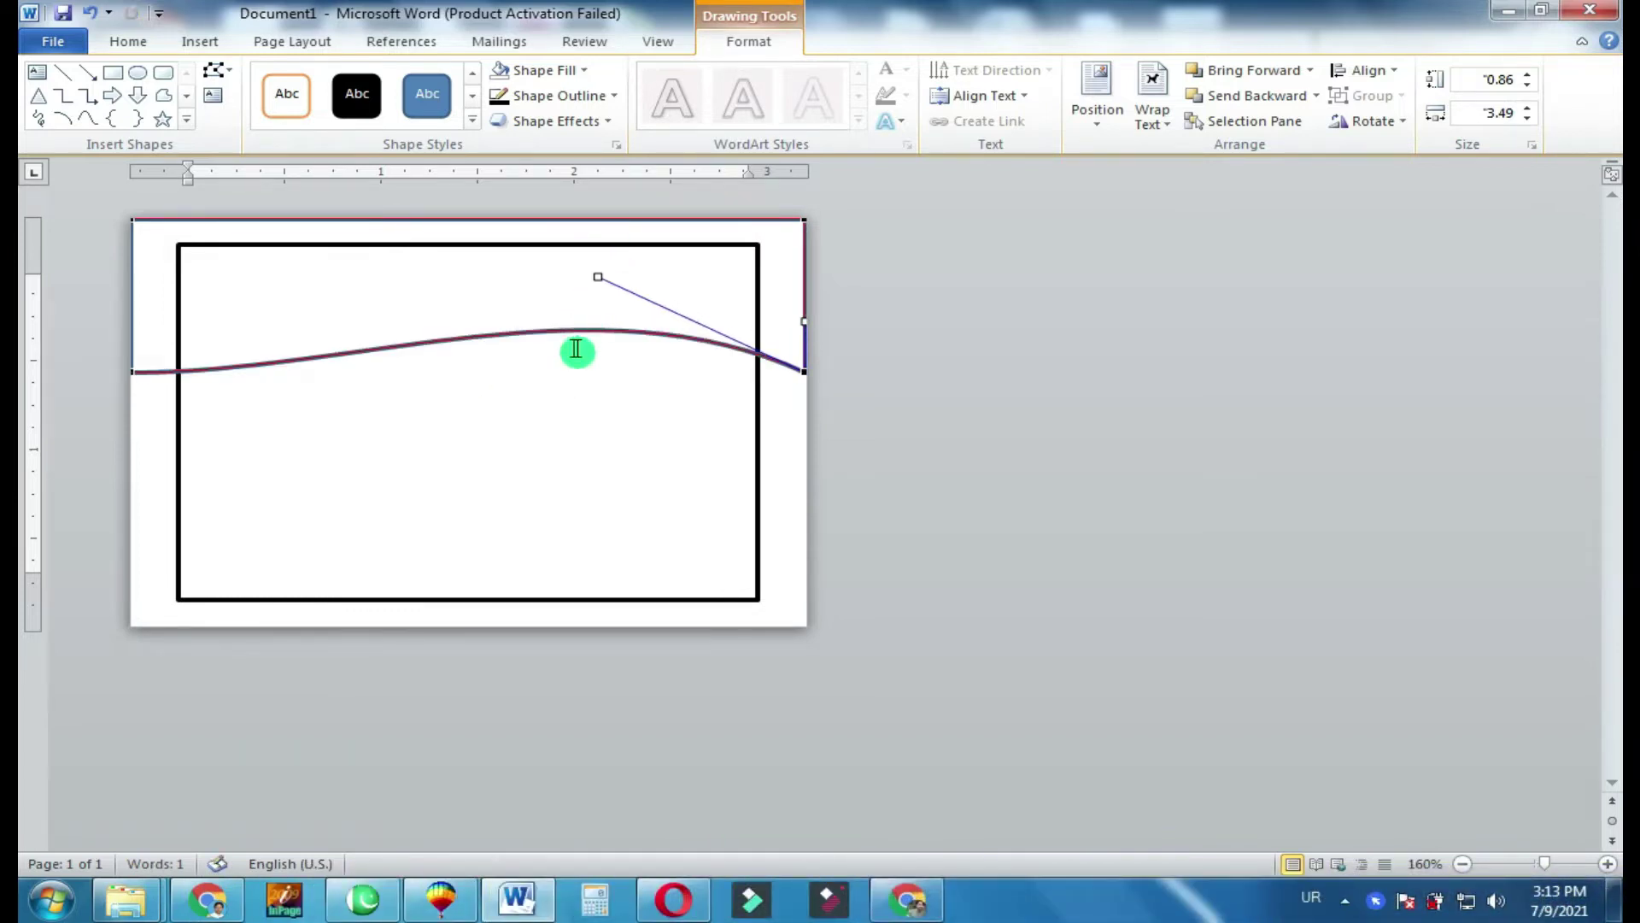
pyautogui.hotkey('ctrl', 'a')
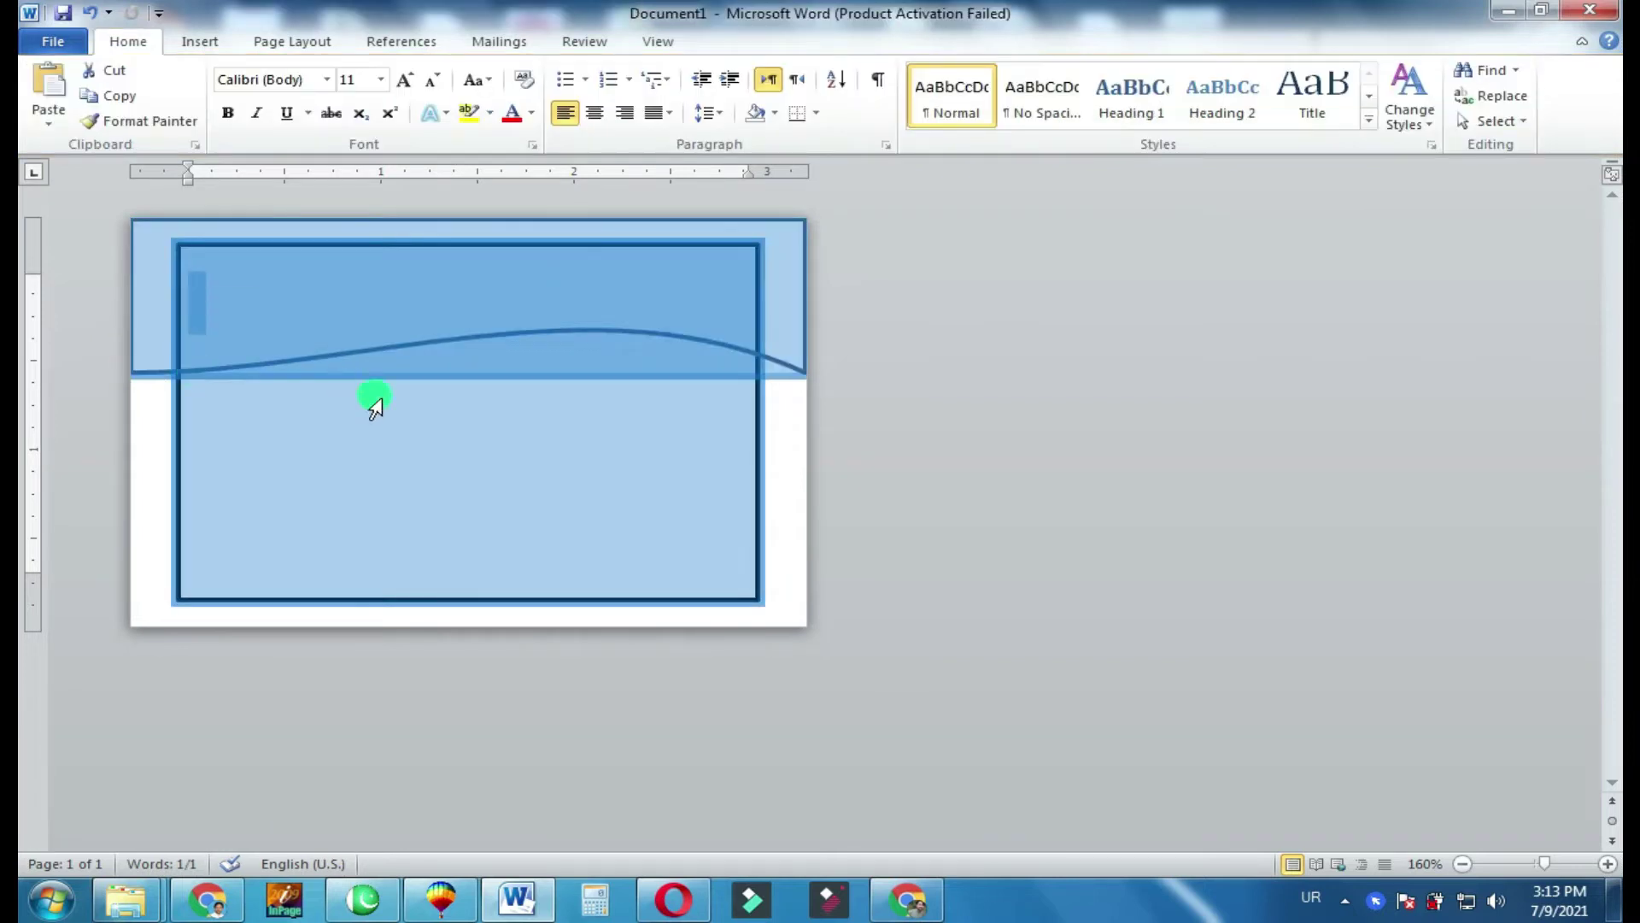
pyautogui.click(134, 370)
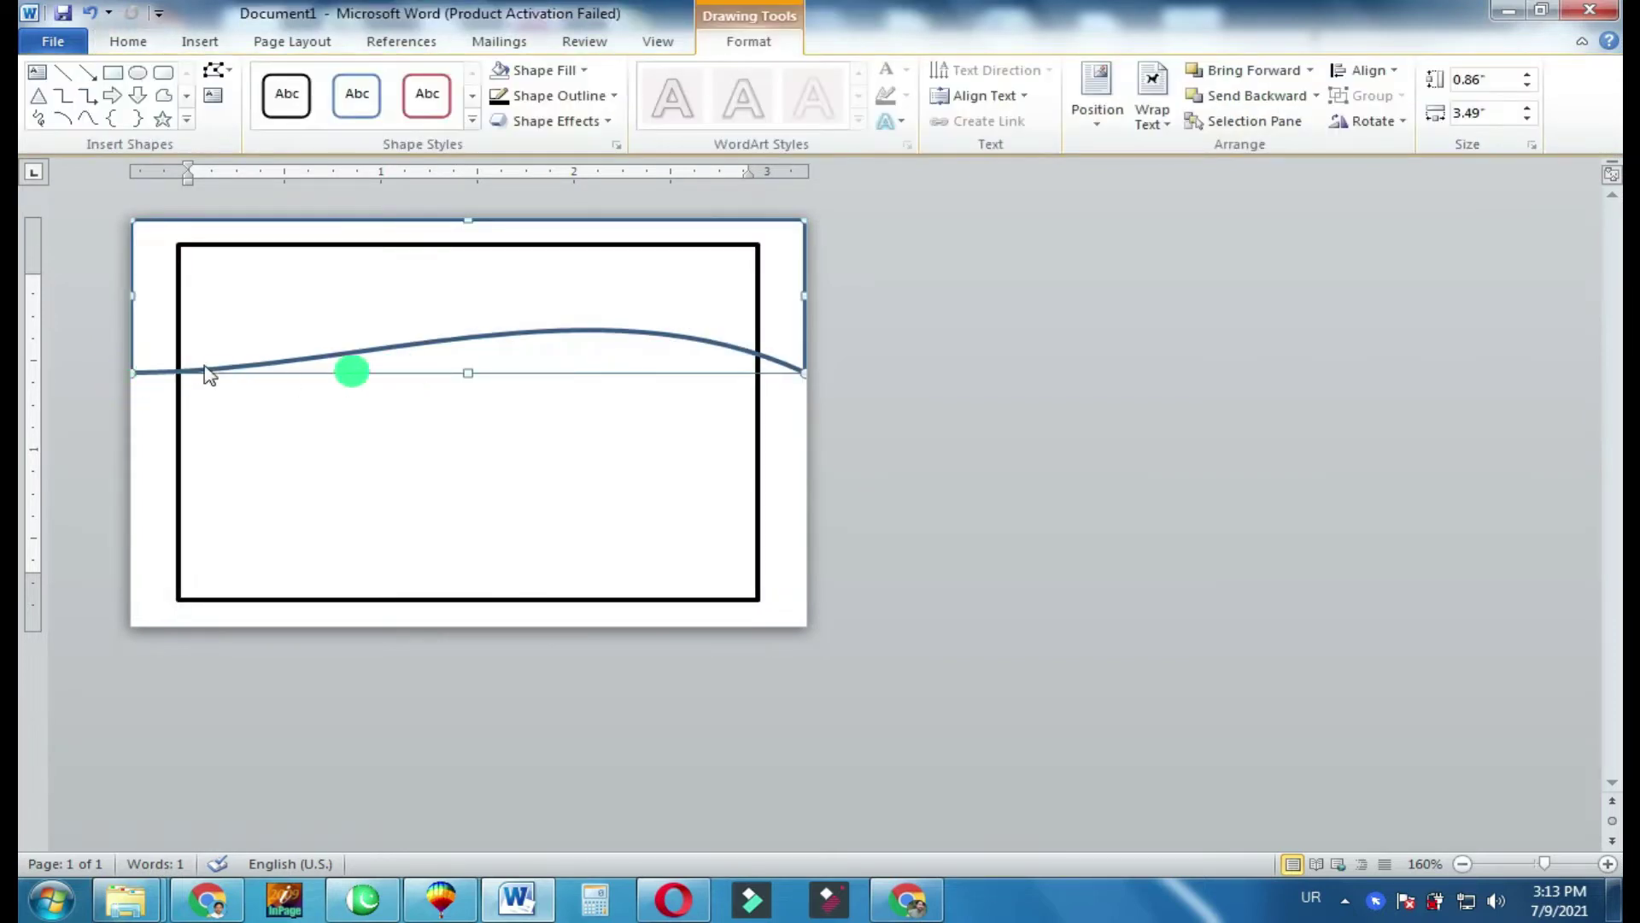
pyautogui.click(178, 341)
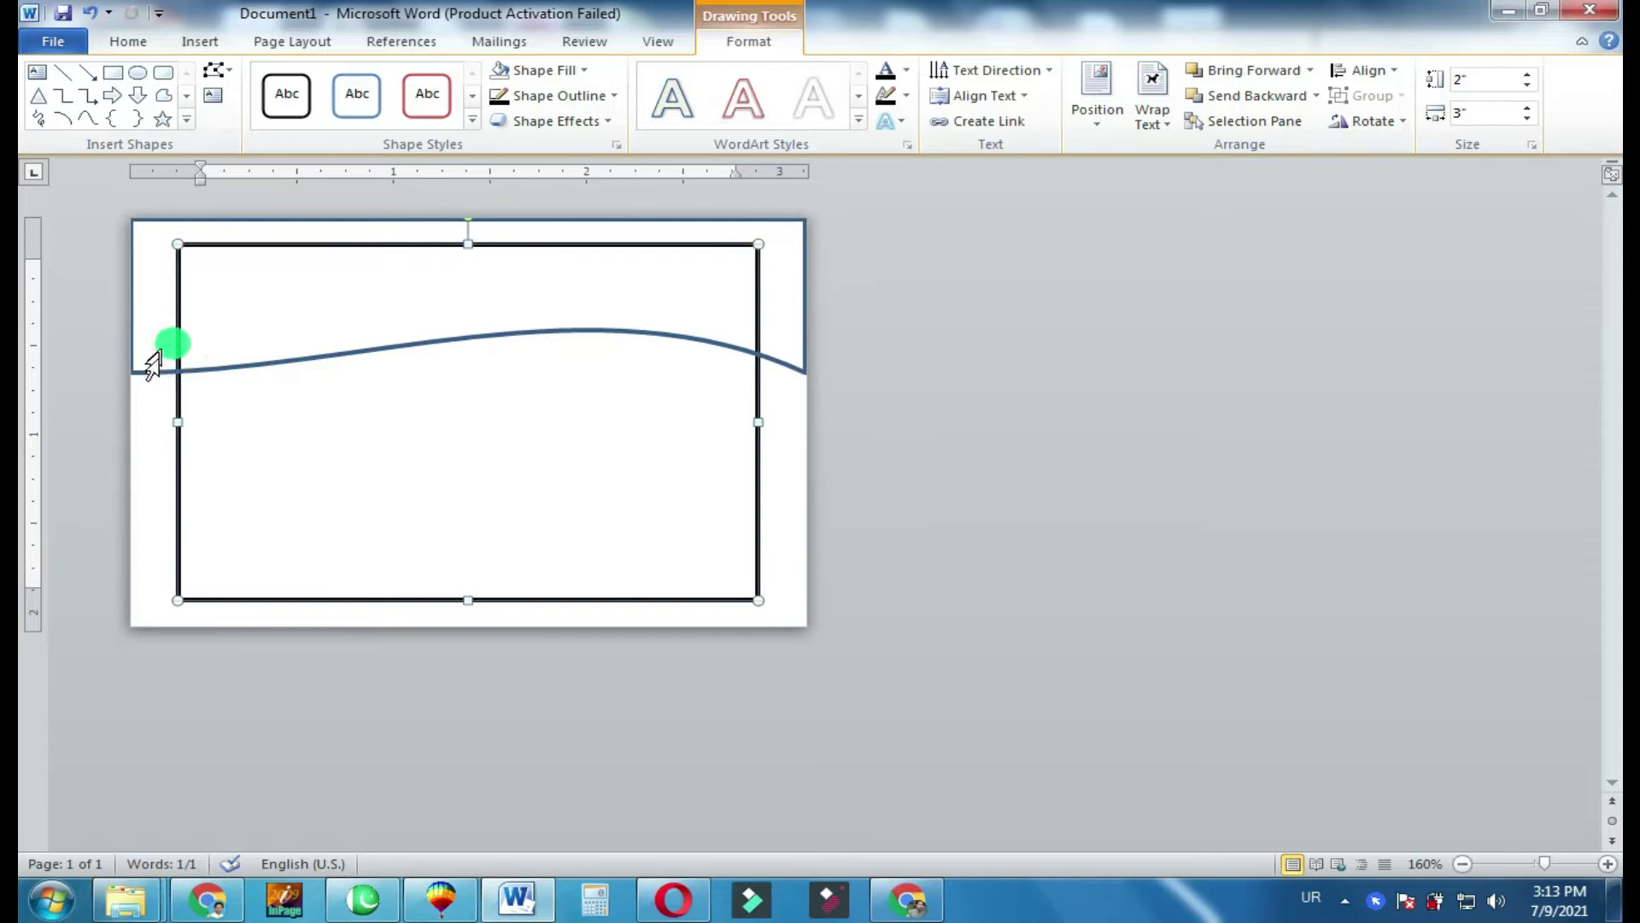
pyautogui.click(157, 373)
# - Use Edit Points on the curve to smooth the wave's left end
pyautogui.rightClick(158, 373)
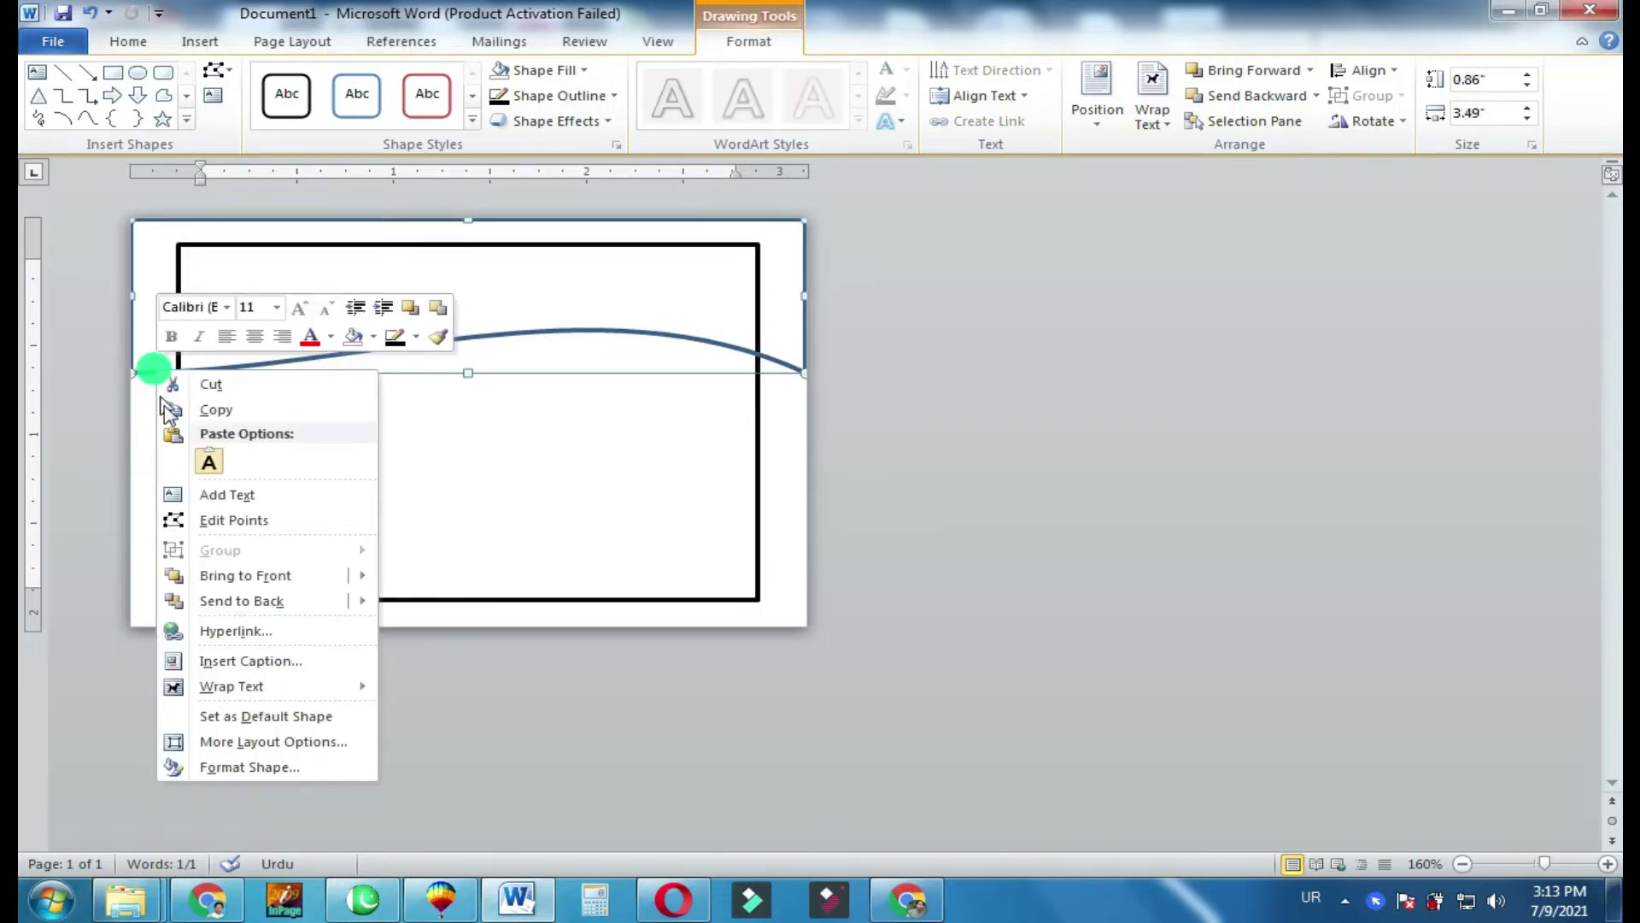
pyautogui.click(214, 520)
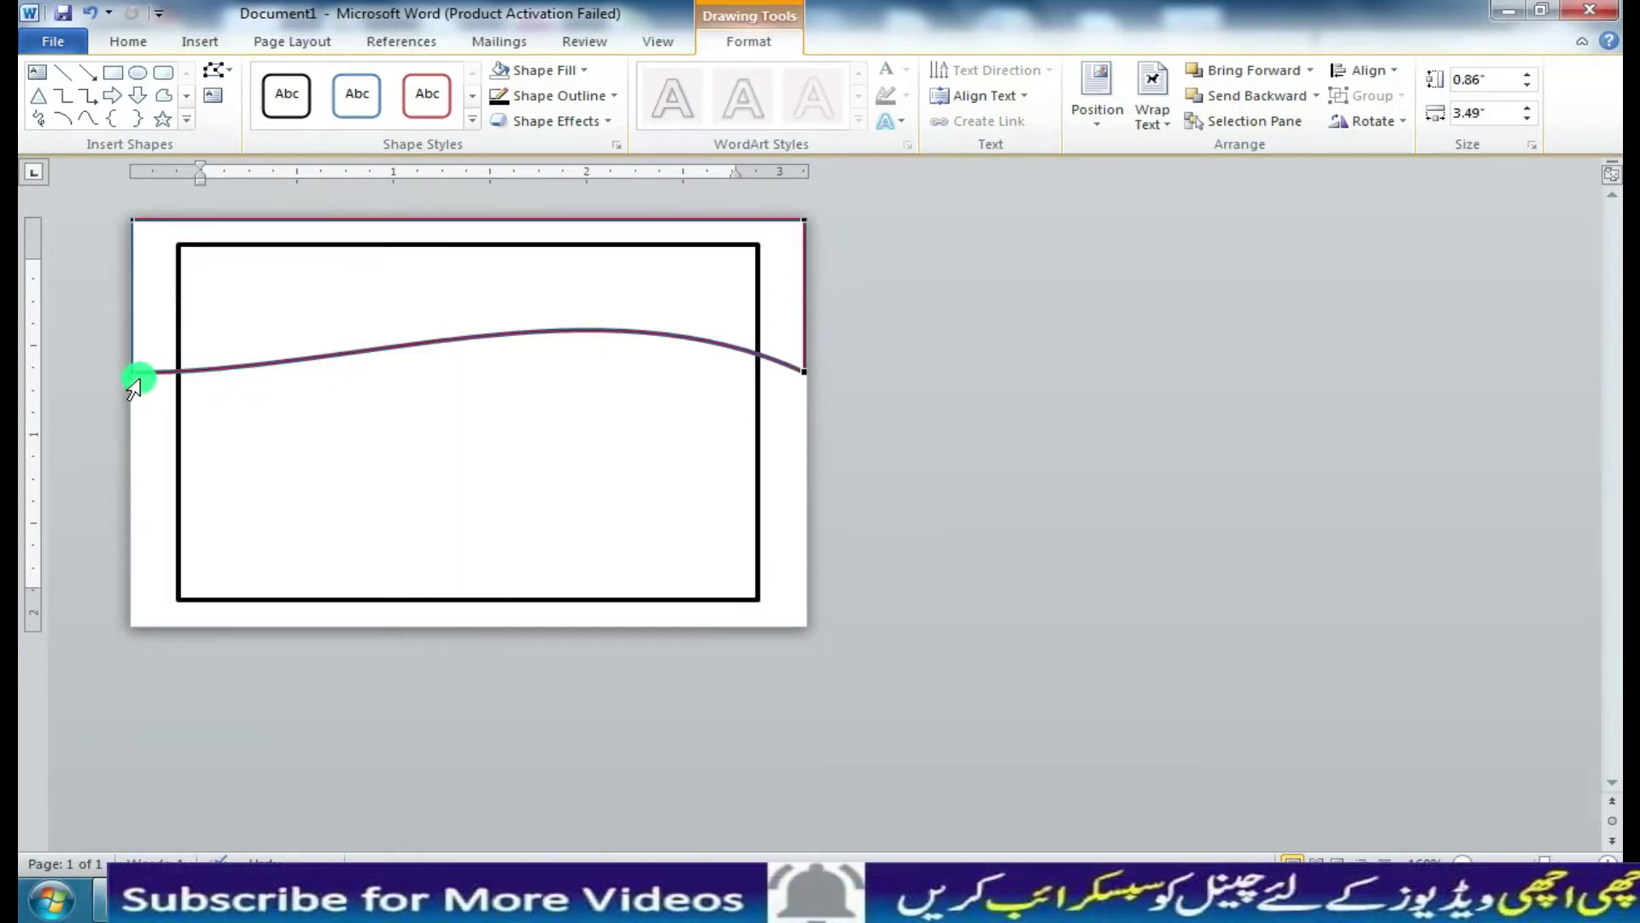
pyautogui.moveTo(133, 374)
pyautogui.mouseDown()
pyautogui.moveTo(358, 376)
pyautogui.moveTo(347, 395)
pyautogui.mouseUp()
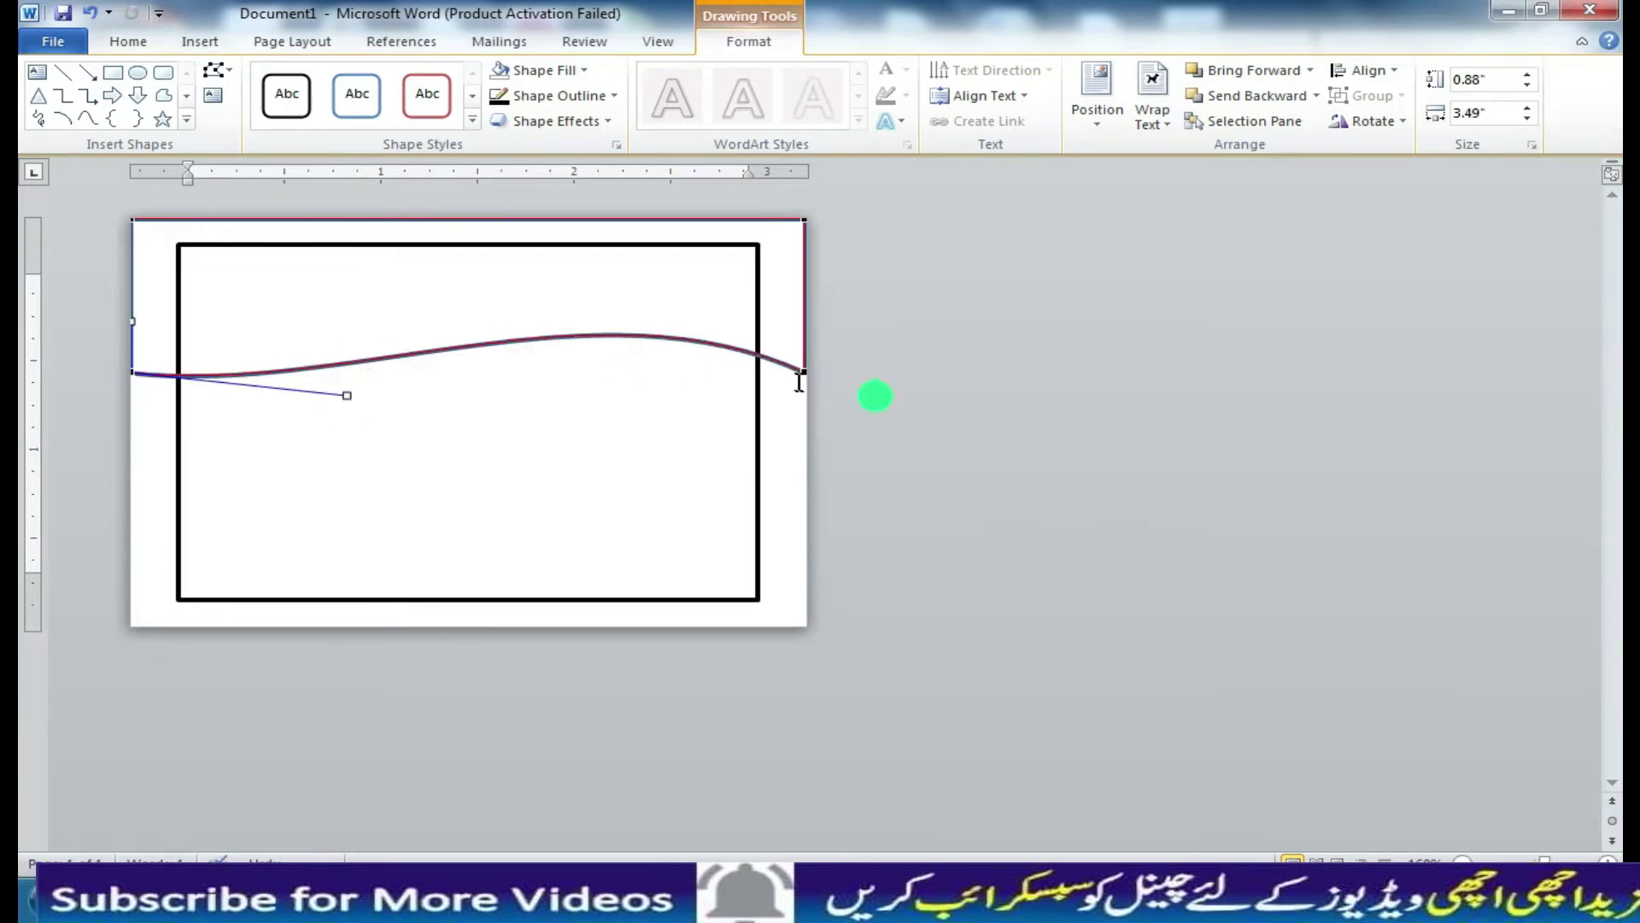
# - Fill the wave shape dark navy and remove its outline
pyautogui.click(594, 81)
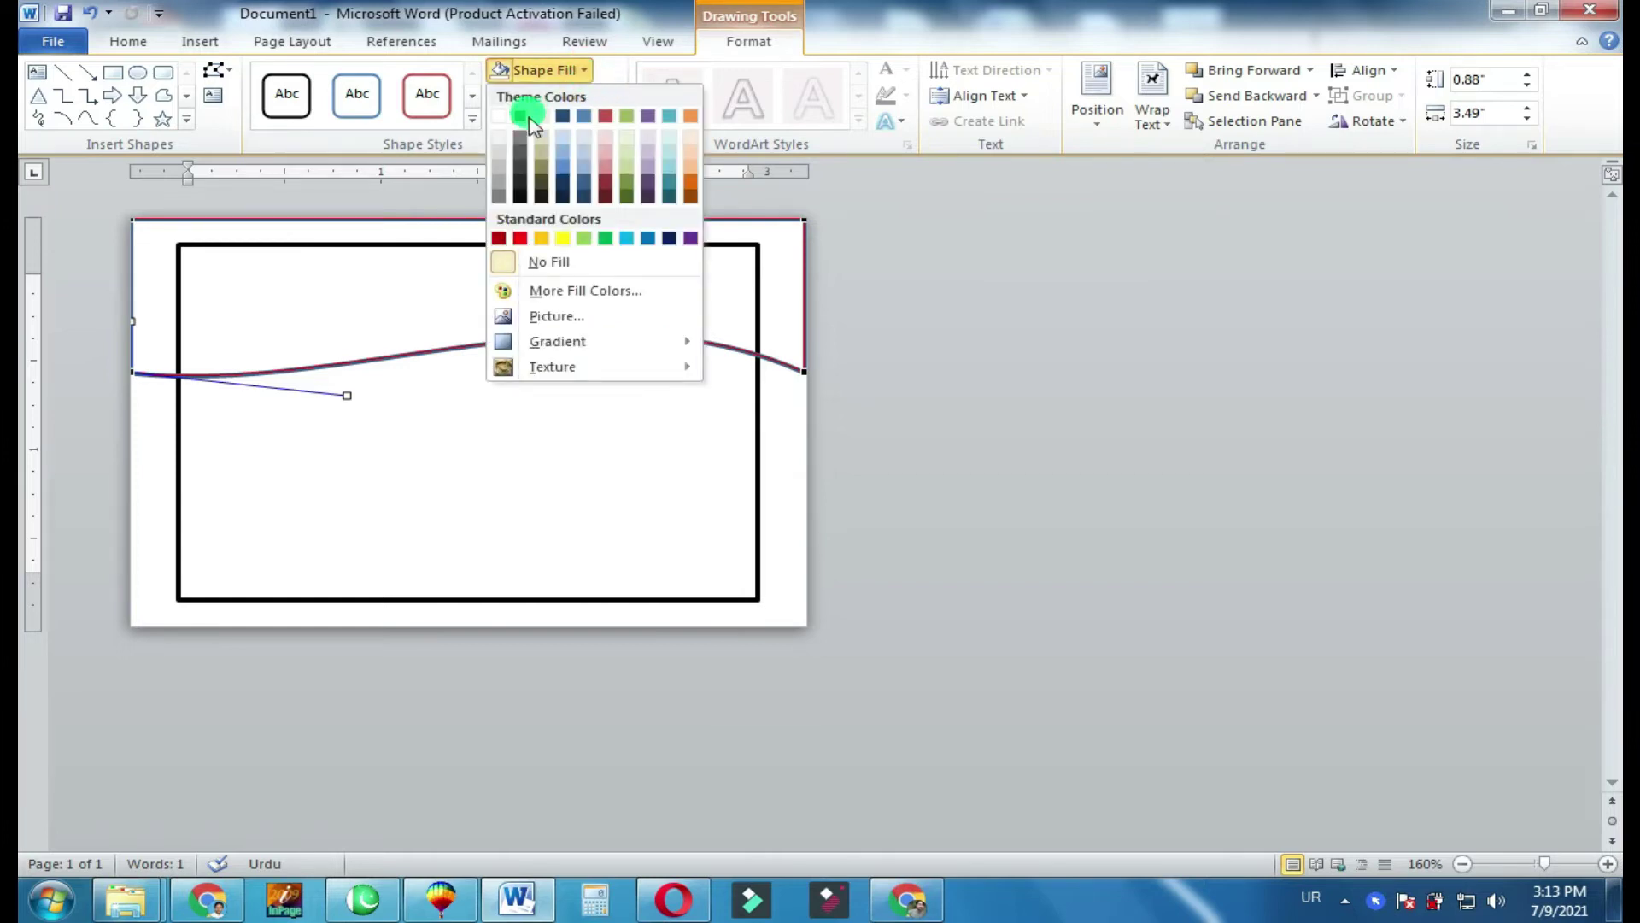
pyautogui.click(669, 239)
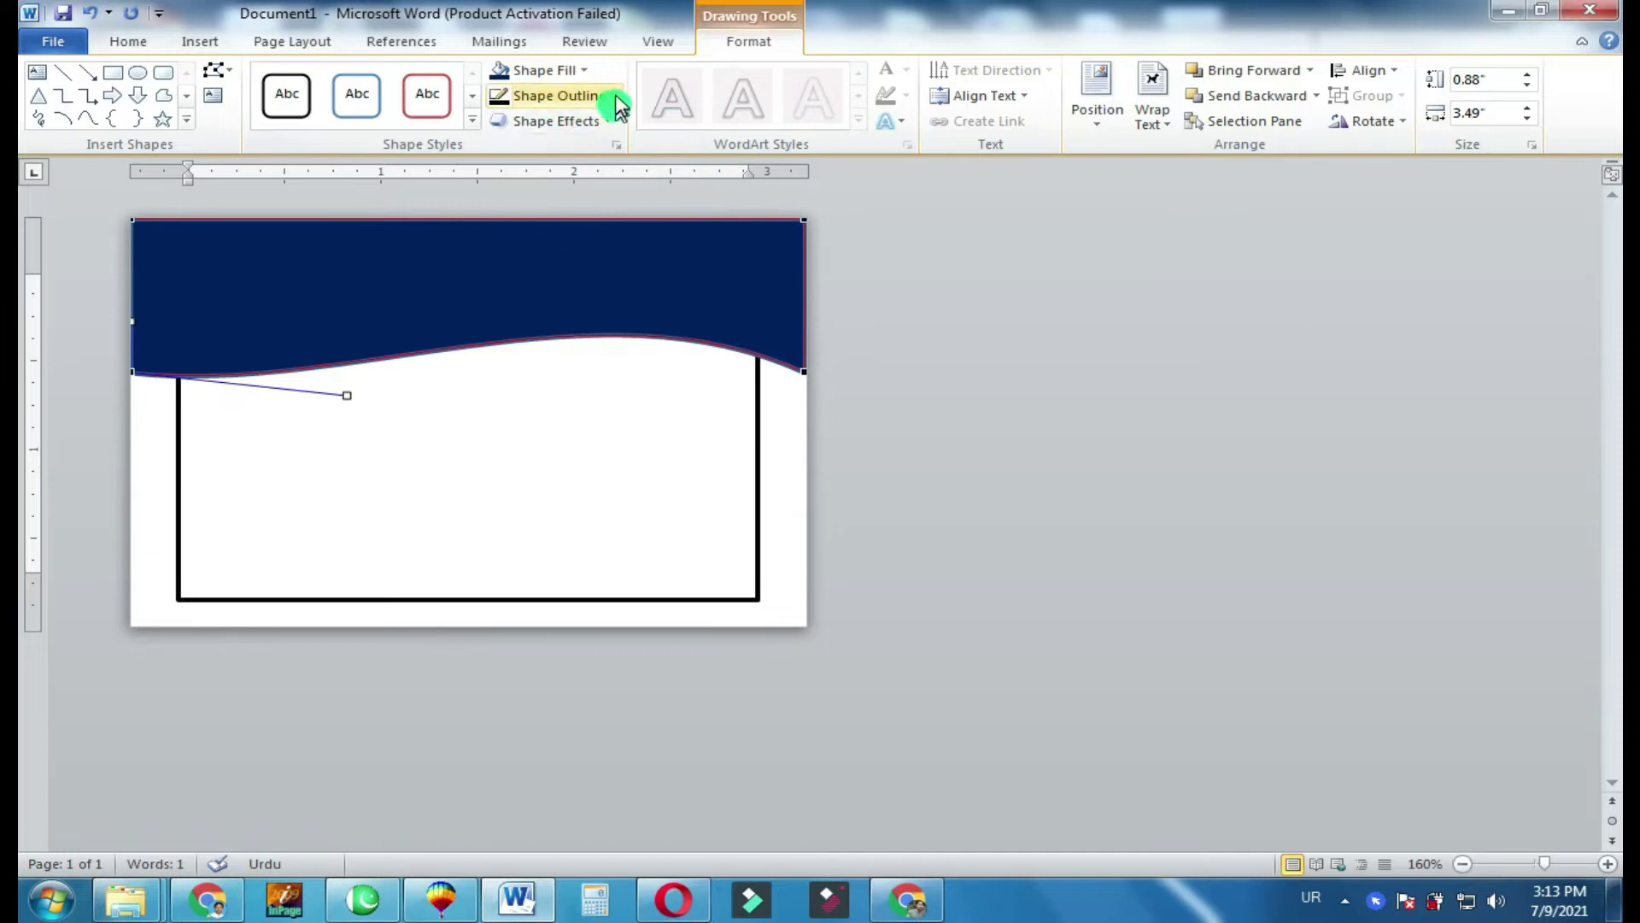
pyautogui.click(616, 94)
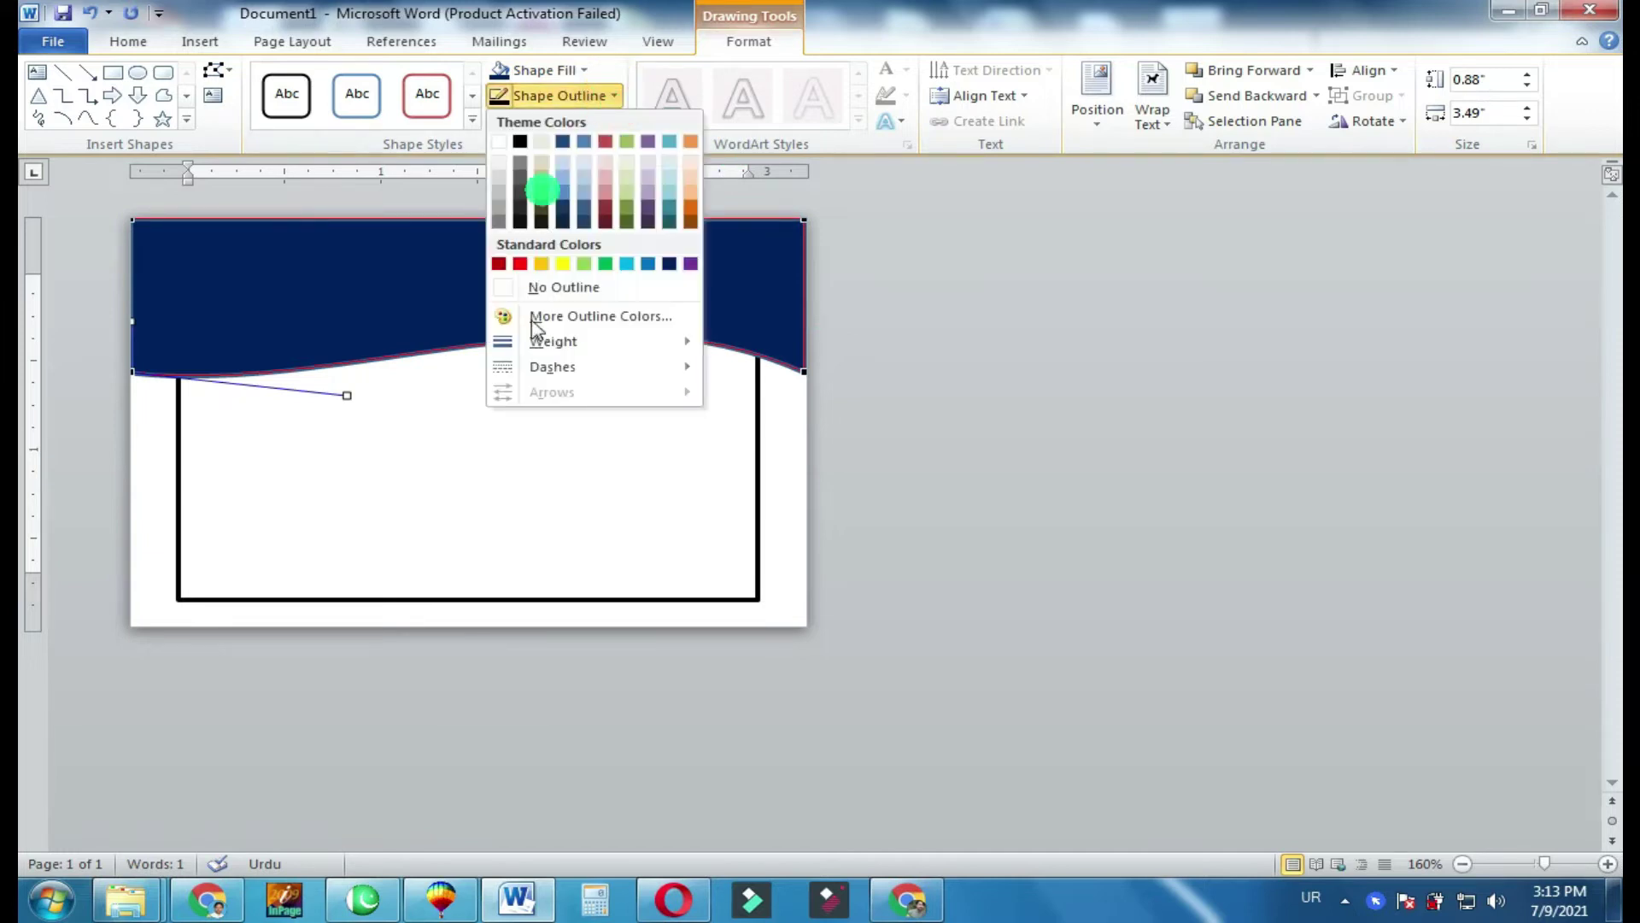
pyautogui.click(560, 282)
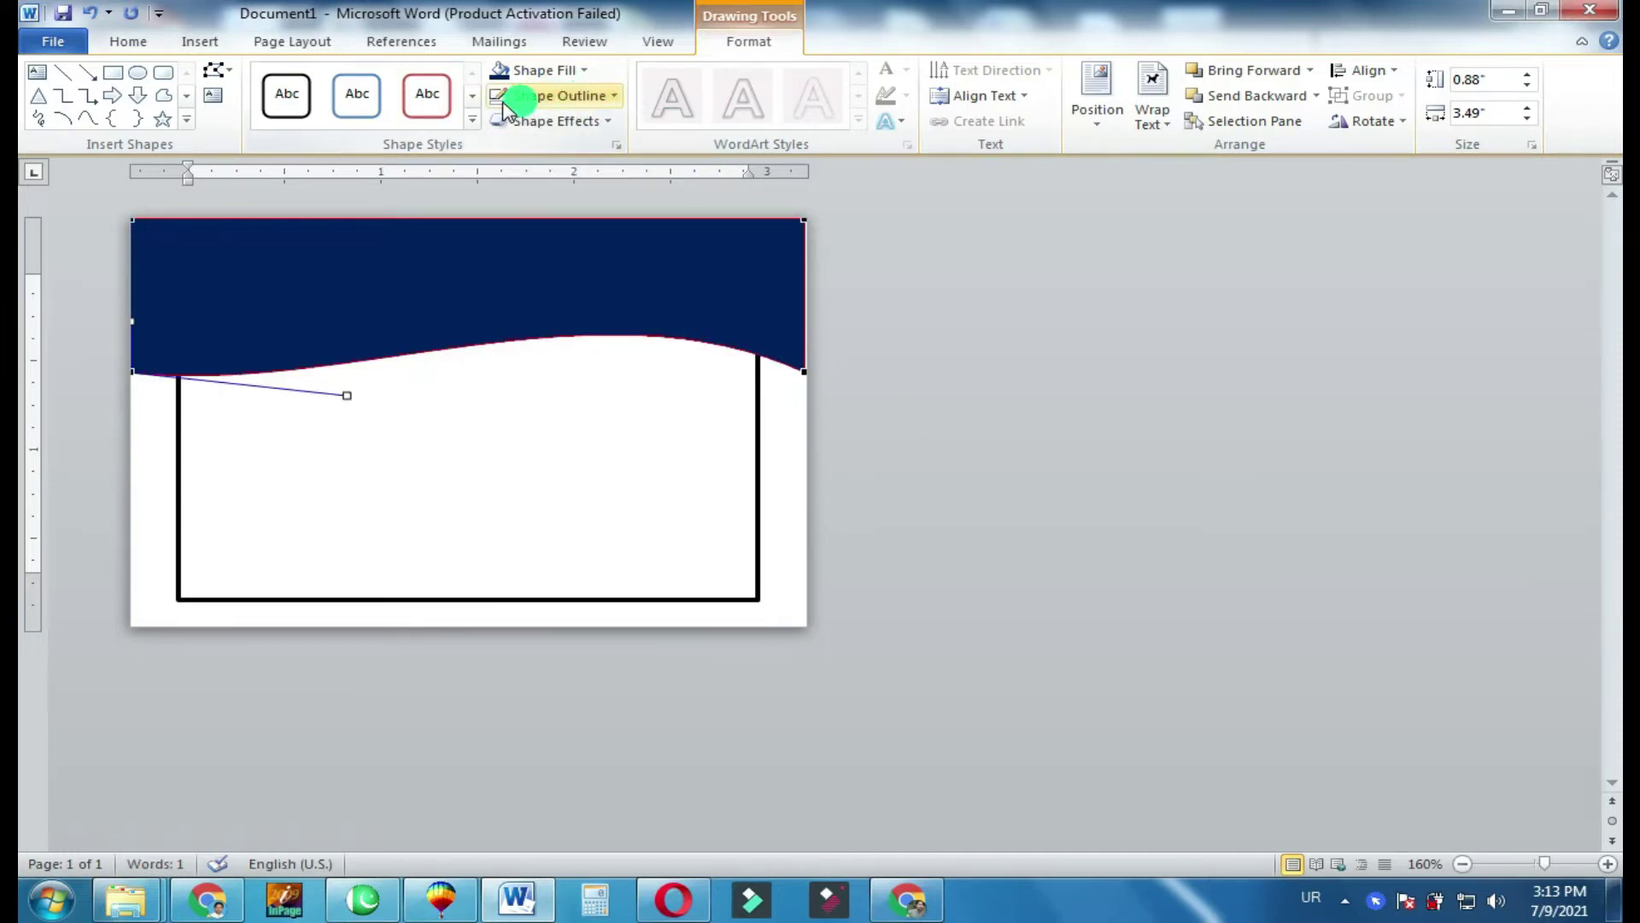
# - Stretch the navy wave to 3.54 inches wide and 0.92 inches tall
pyautogui.click(323, 268)
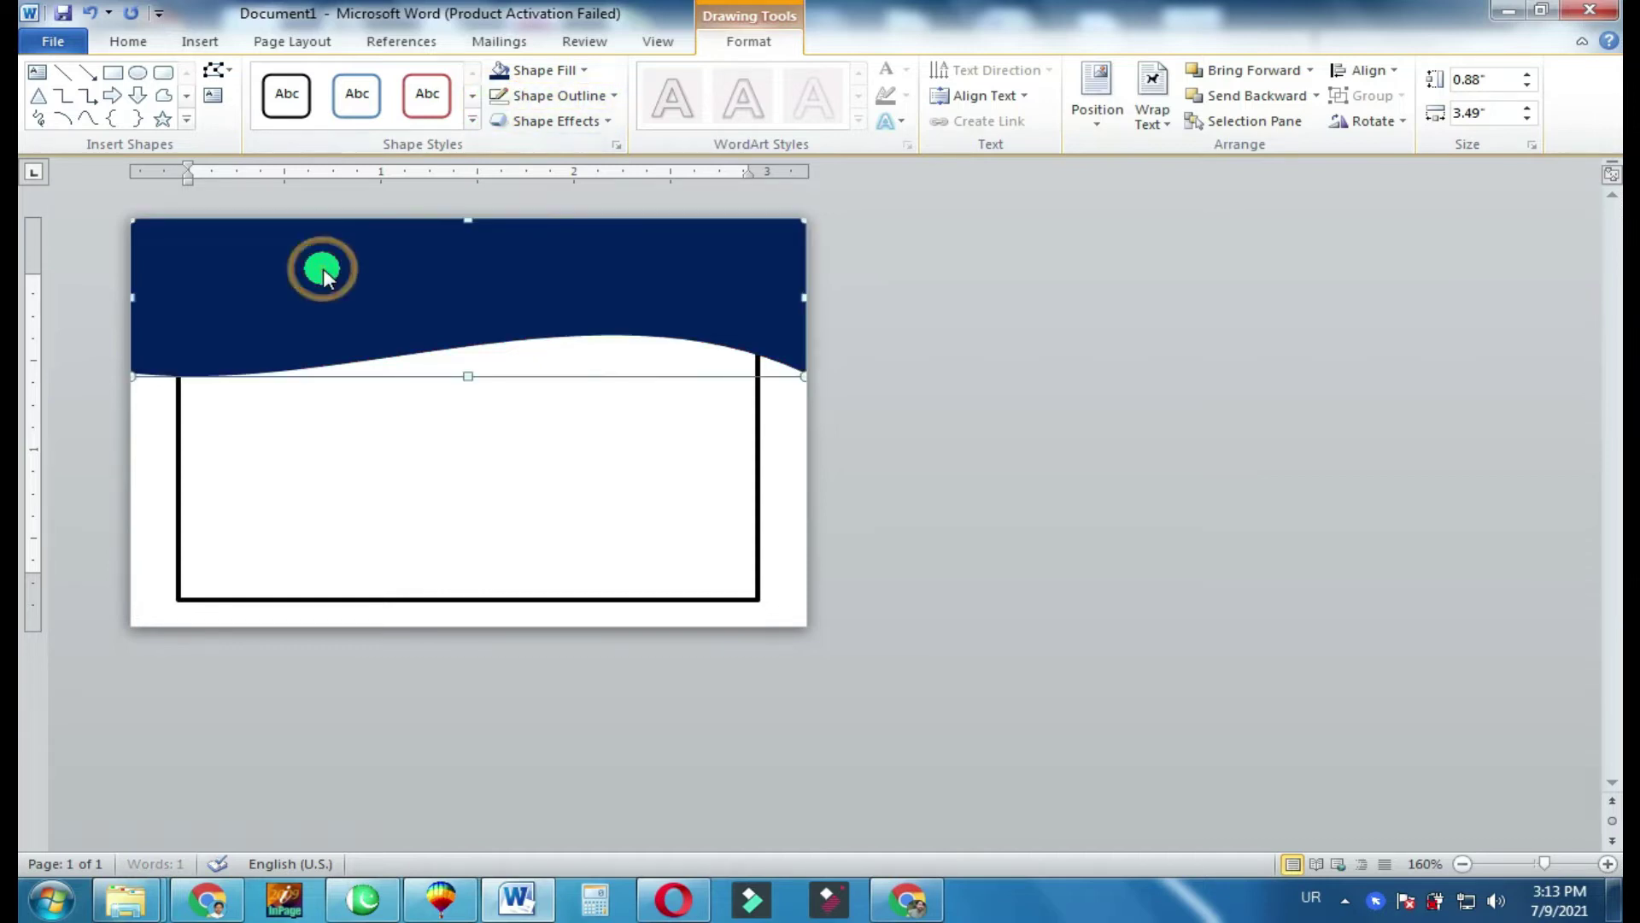
pyautogui.click(1075, 434)
pyautogui.click(710, 297)
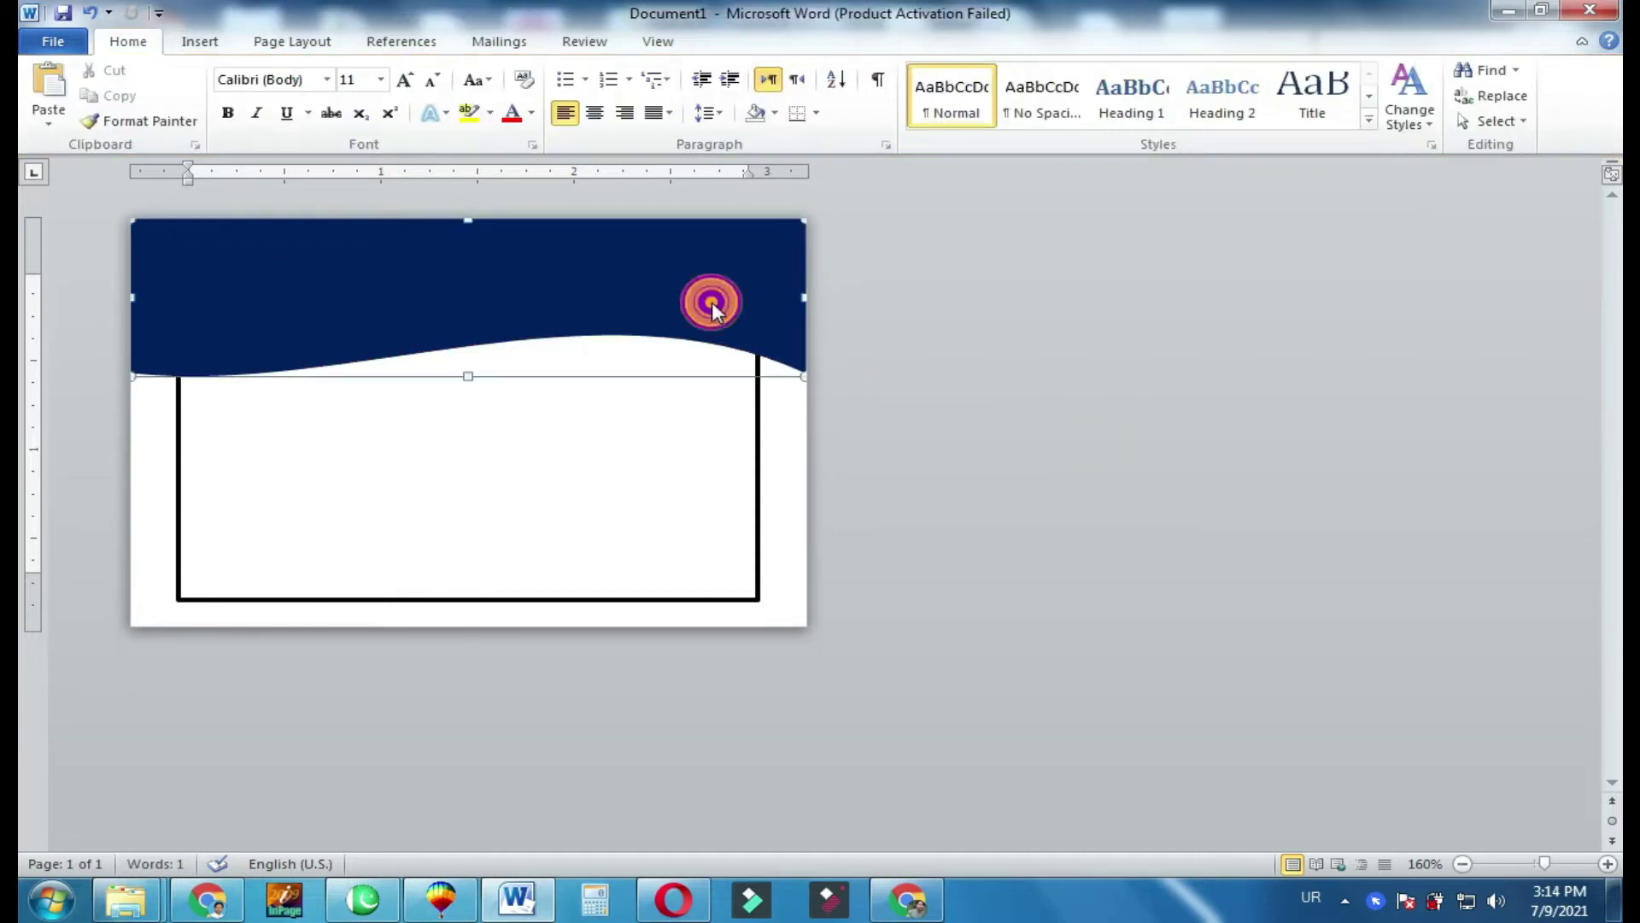
pyautogui.click(810, 297)
pyautogui.moveTo(812, 296); pyautogui.dragTo(816, 297)
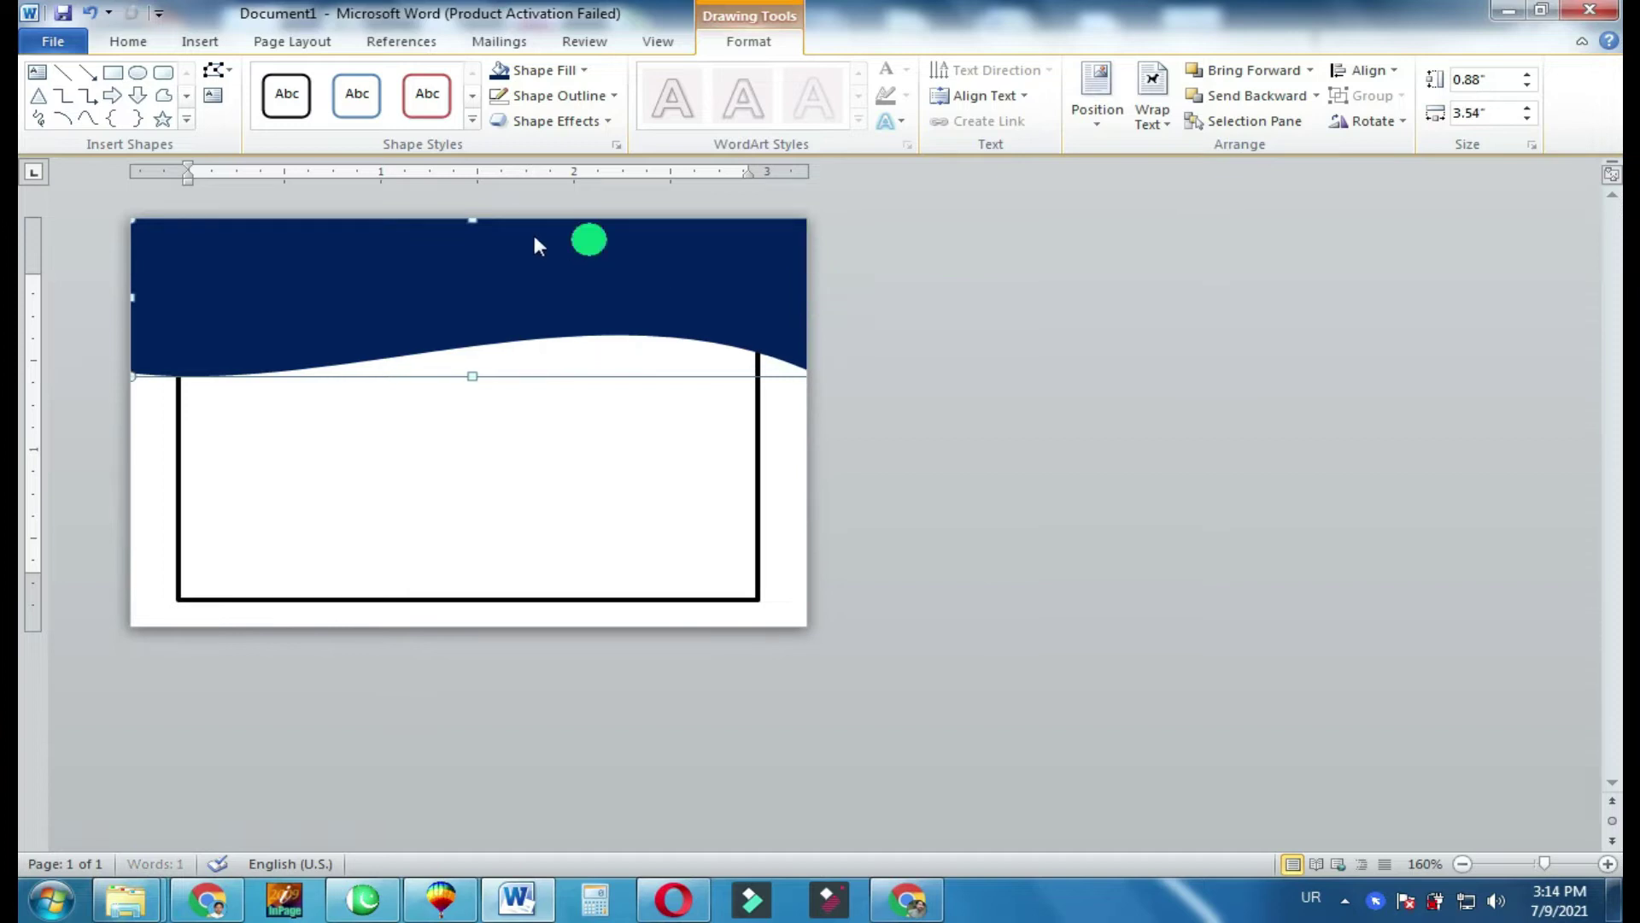
pyautogui.moveTo(471, 220); pyautogui.dragTo(469, 210)
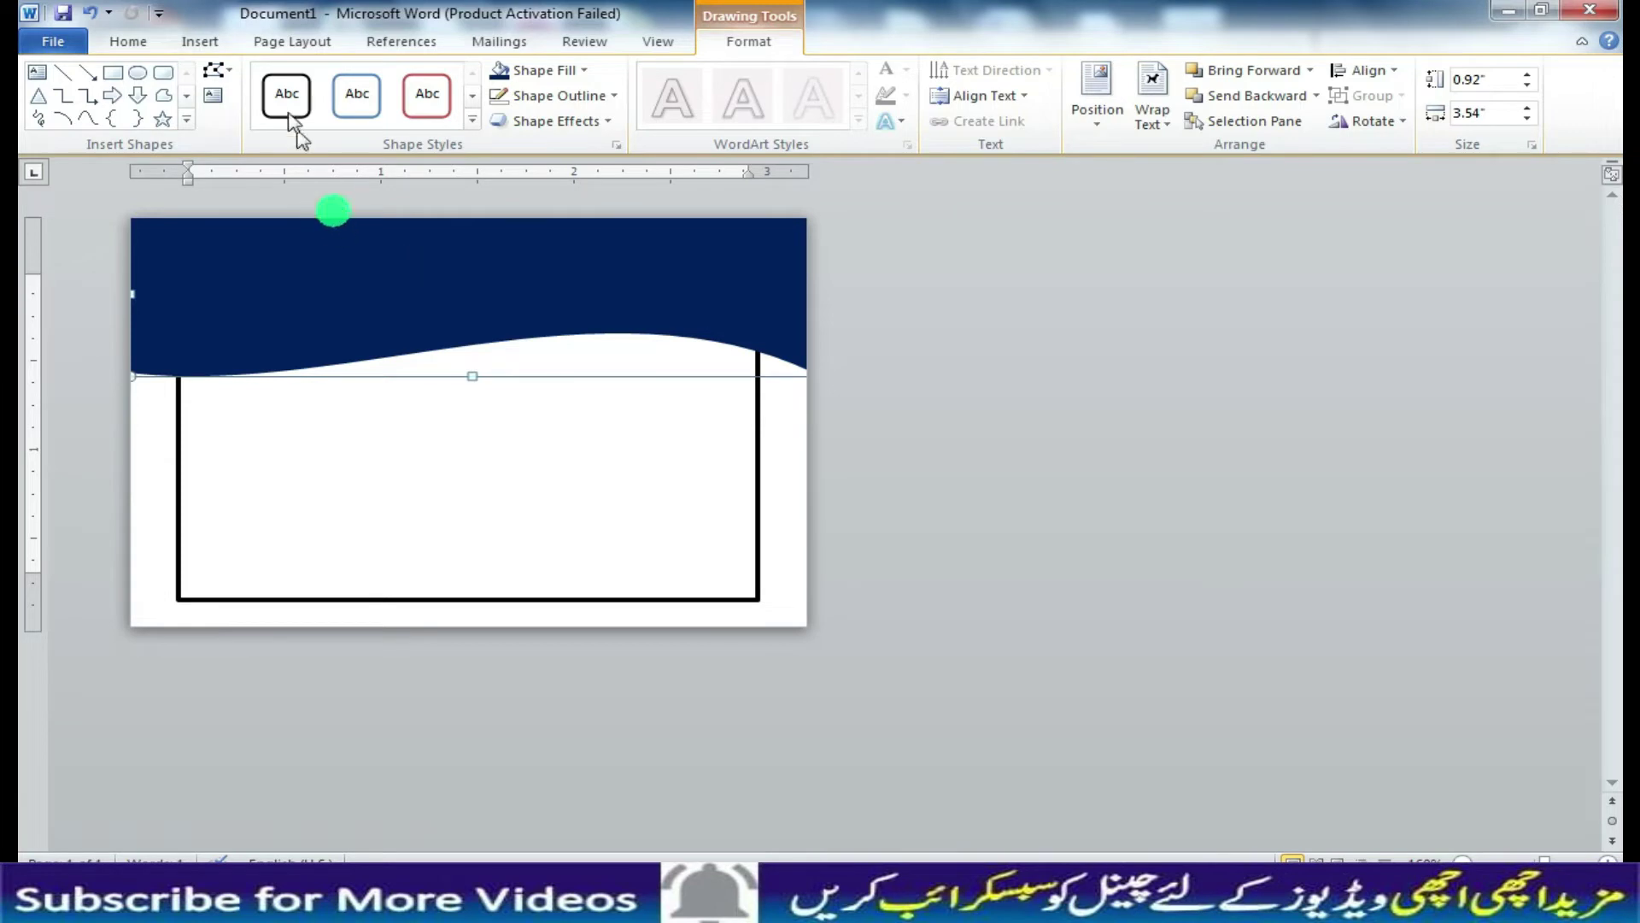
# - Draw a rectangle over the lower part of the navy header
pyautogui.click(423, 323)
pyautogui.click(794, 314)
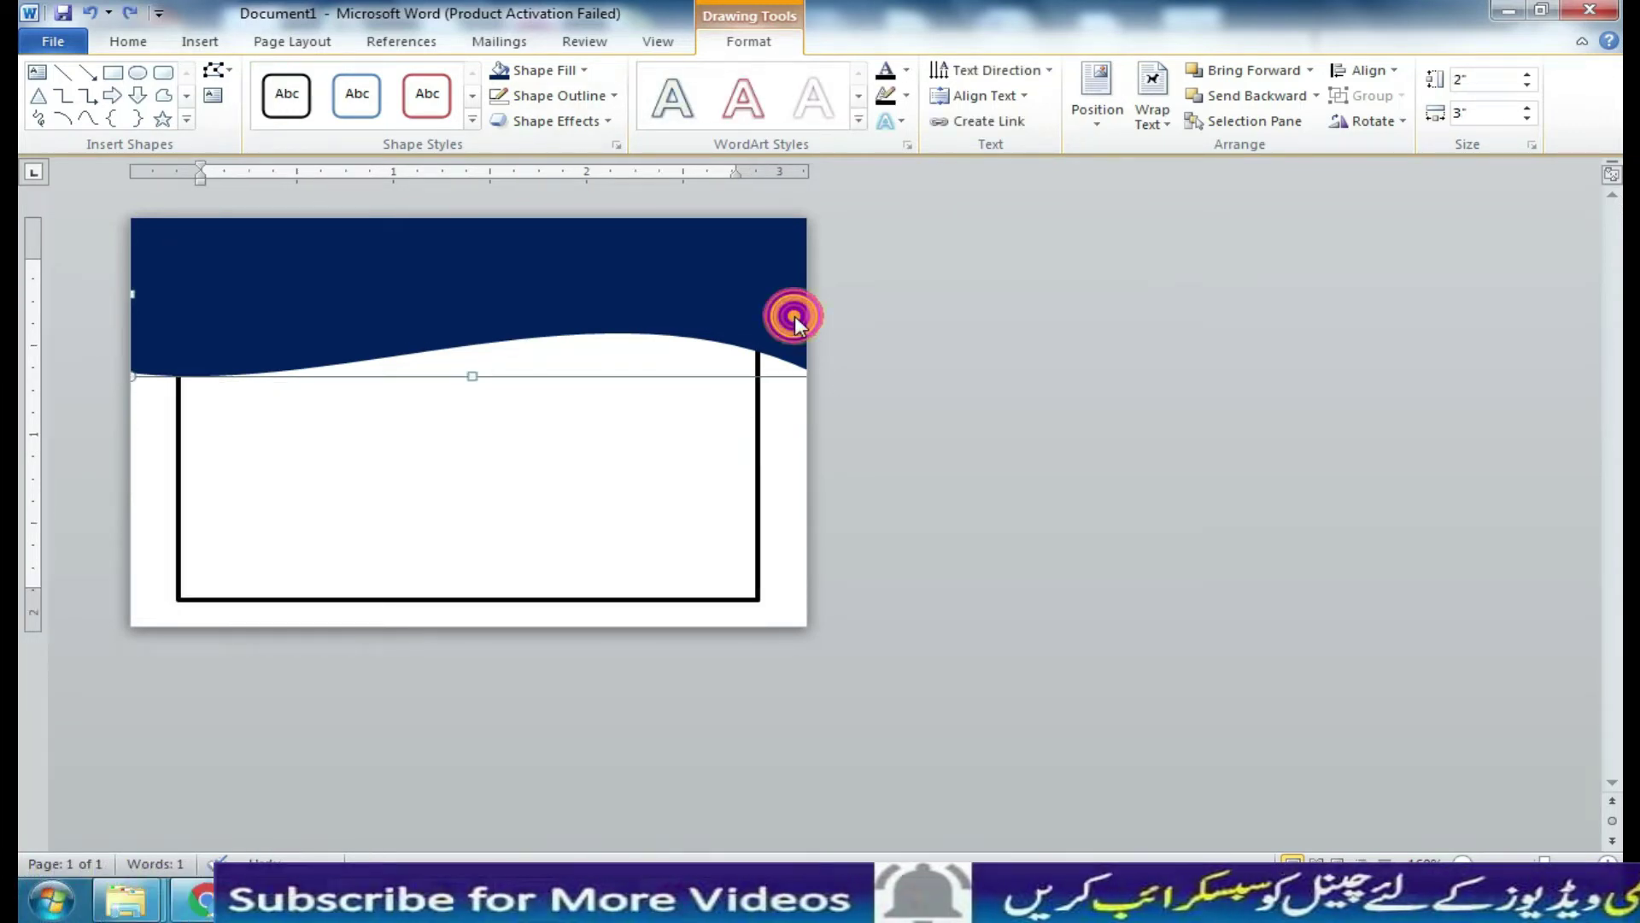
pyautogui.hotkey('ctrl', 'z')
pyautogui.click(113, 75)
pyautogui.moveTo(117, 319); pyautogui.dragTo(742, 463)
pyautogui.click(109, 77)
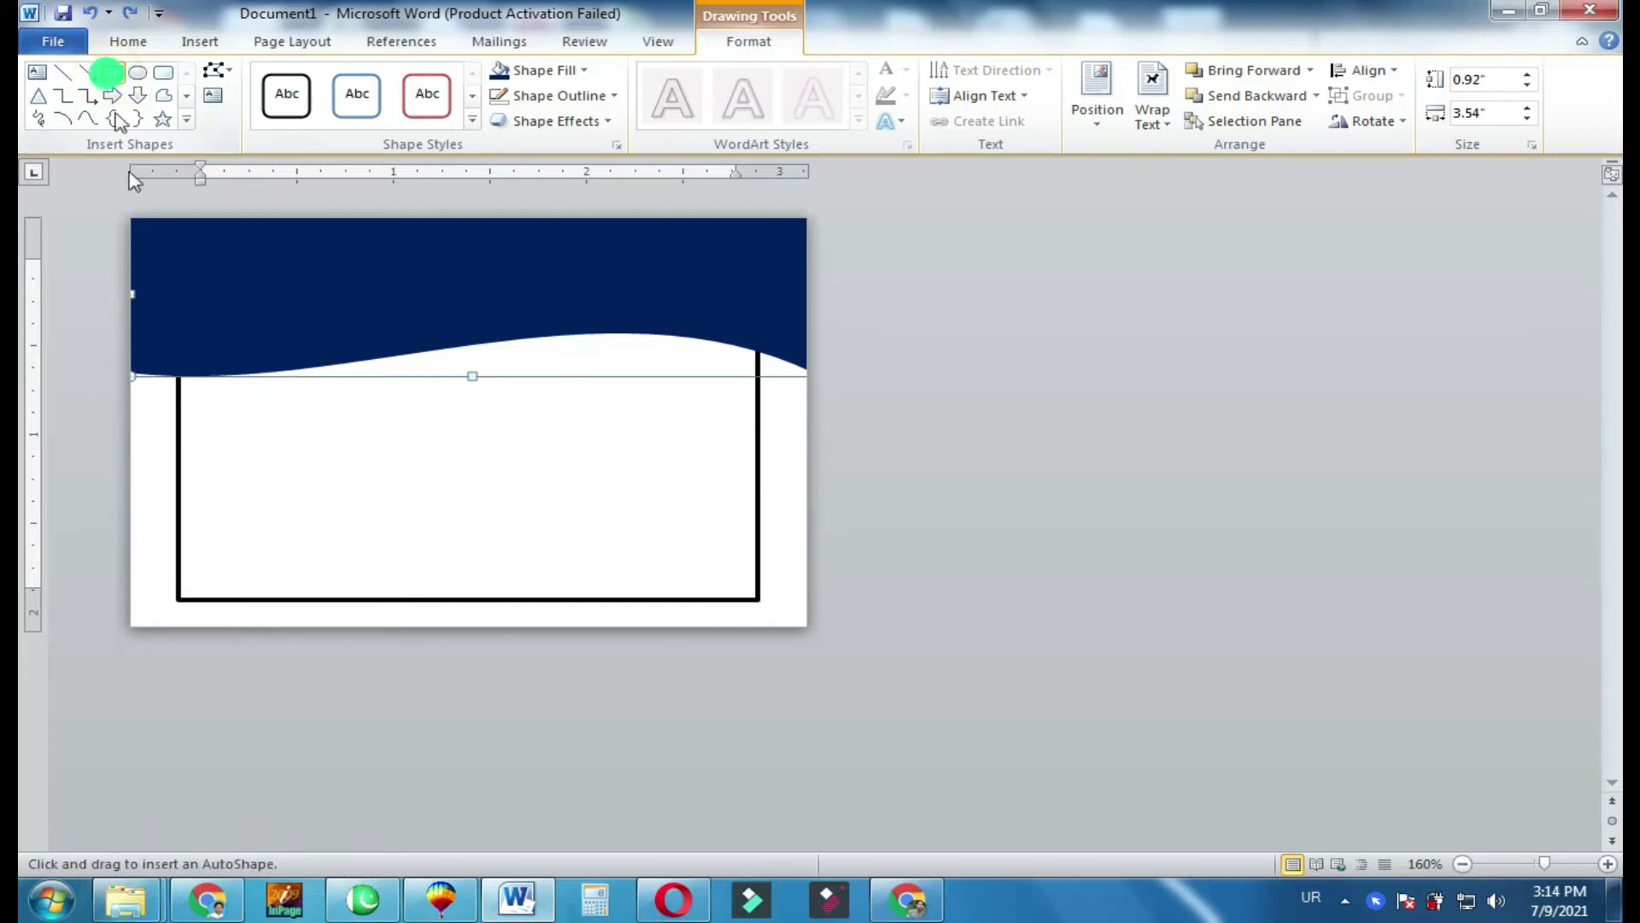
pyautogui.moveTo(114, 331); pyautogui.dragTo(777, 438)
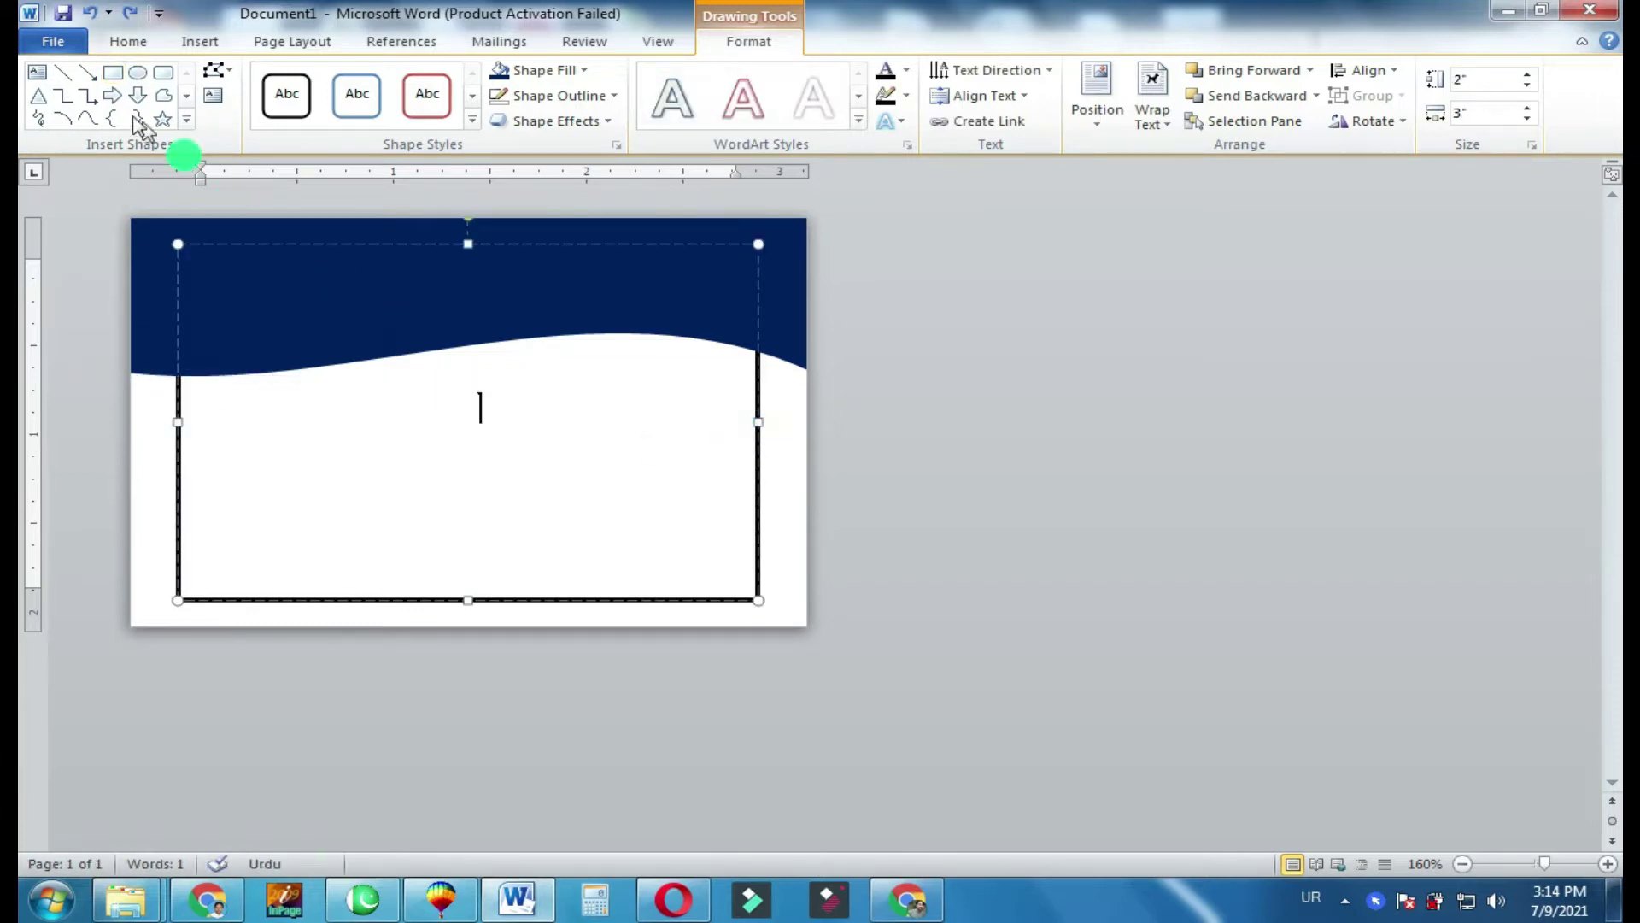
pyautogui.click(117, 88)
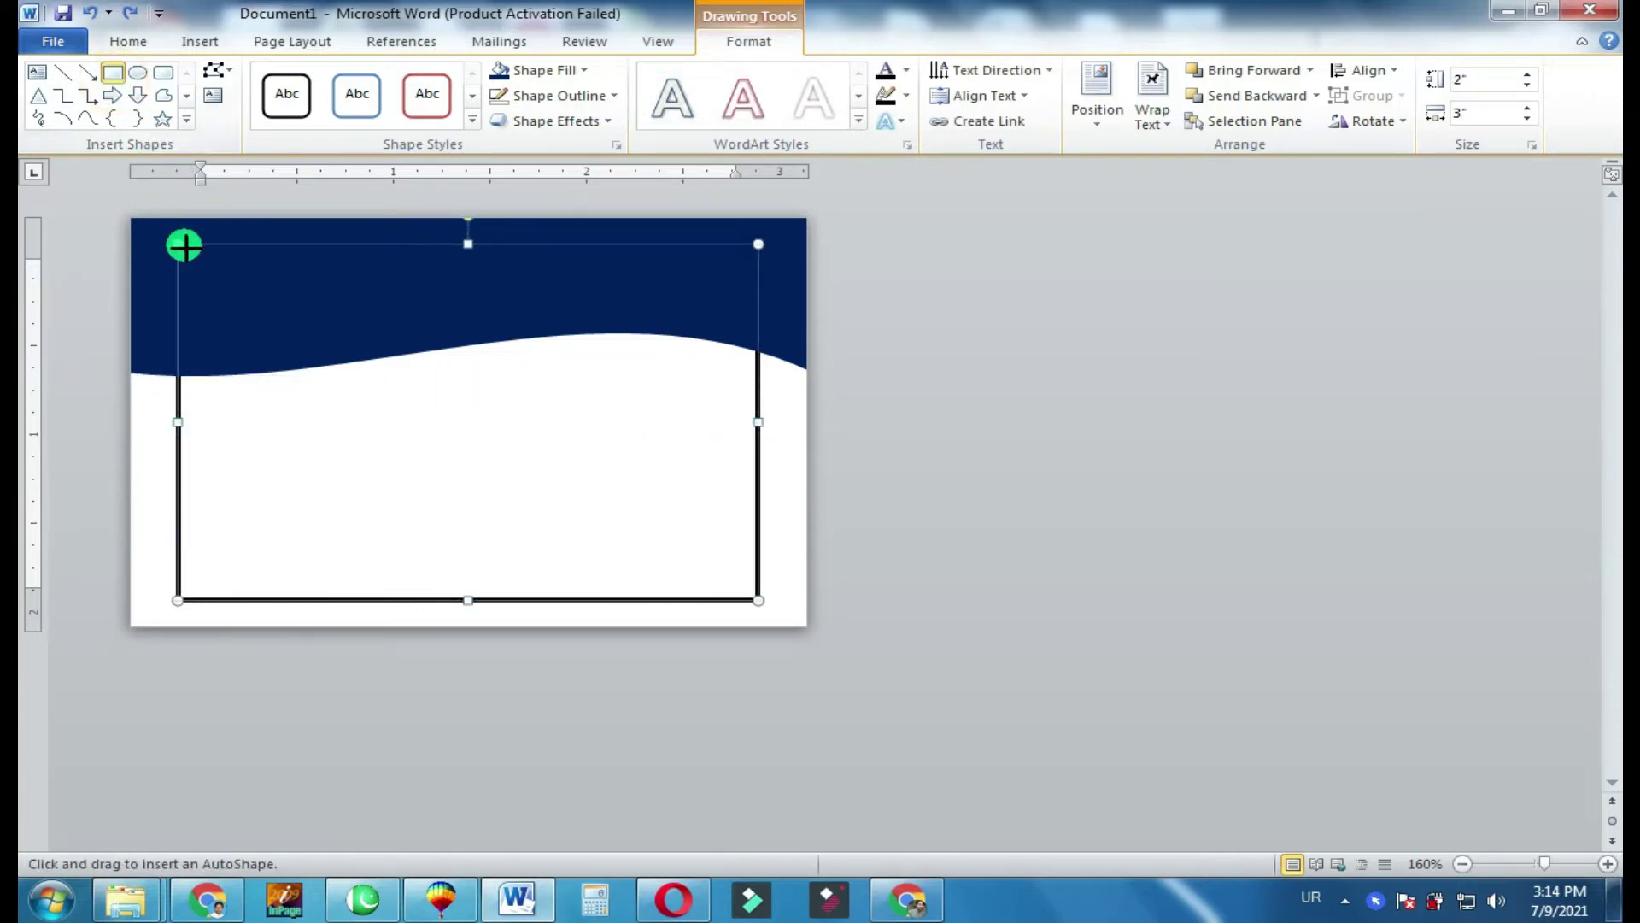
pyautogui.moveTo(207, 299); pyautogui.dragTo(835, 430)
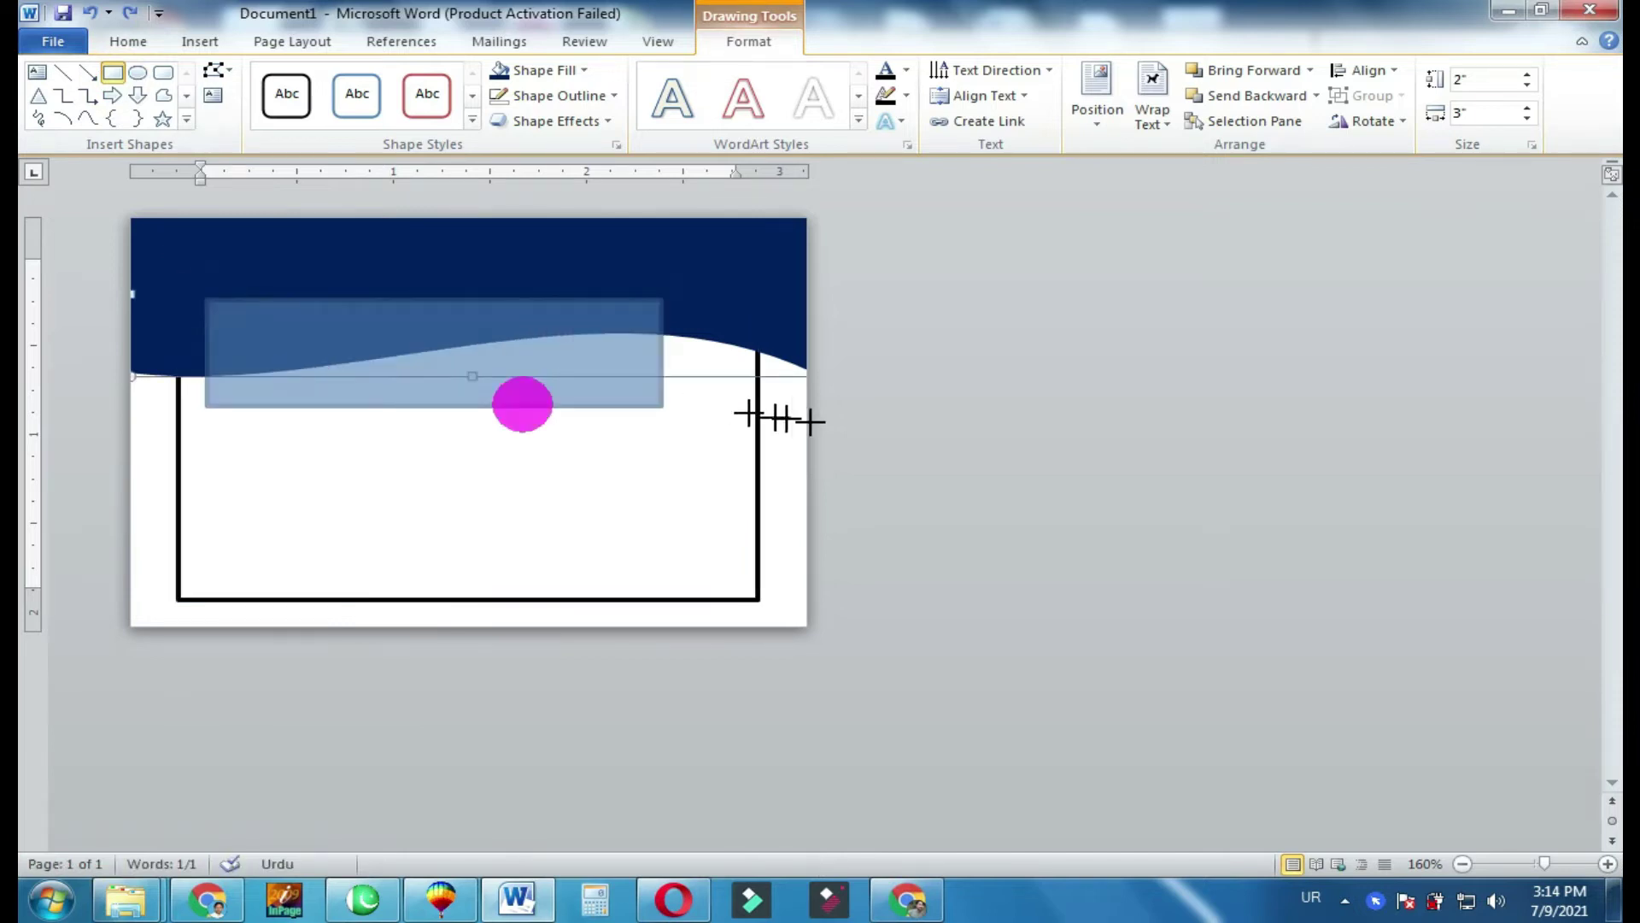
# - Align the blue rectangle flush with the card's left edge and widen it to 3.54 inches
pyautogui.click(671, 378)
pyautogui.moveTo(606, 310); pyautogui.dragTo(537, 305)
pyautogui.moveTo(532, 306); pyautogui.dragTo(538, 308)
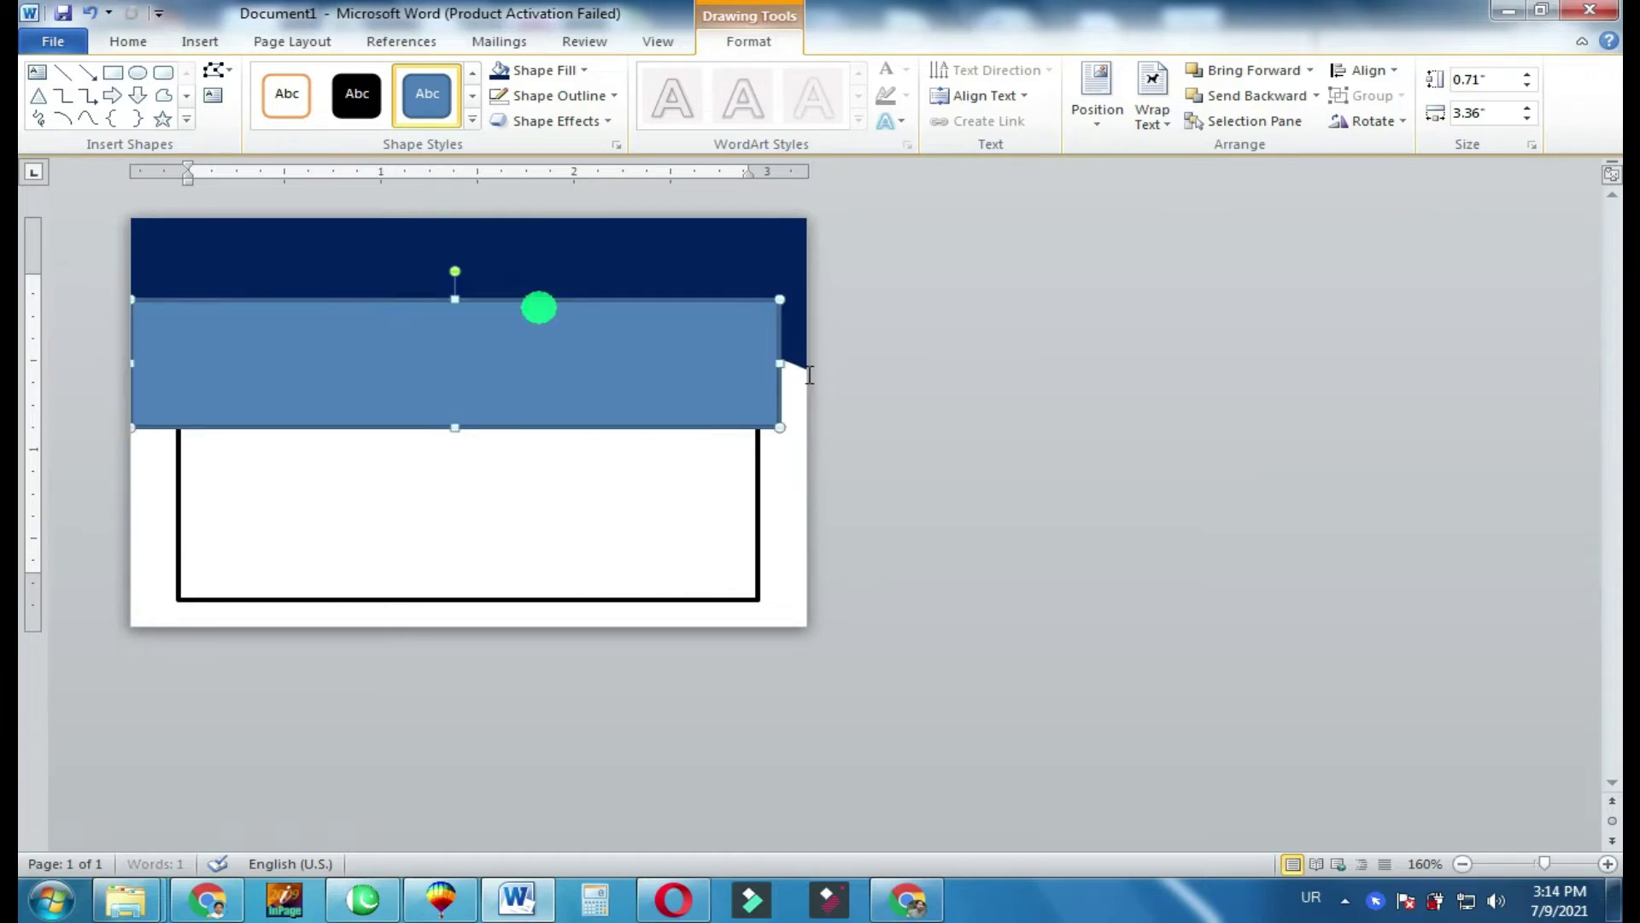
pyautogui.click(780, 370)
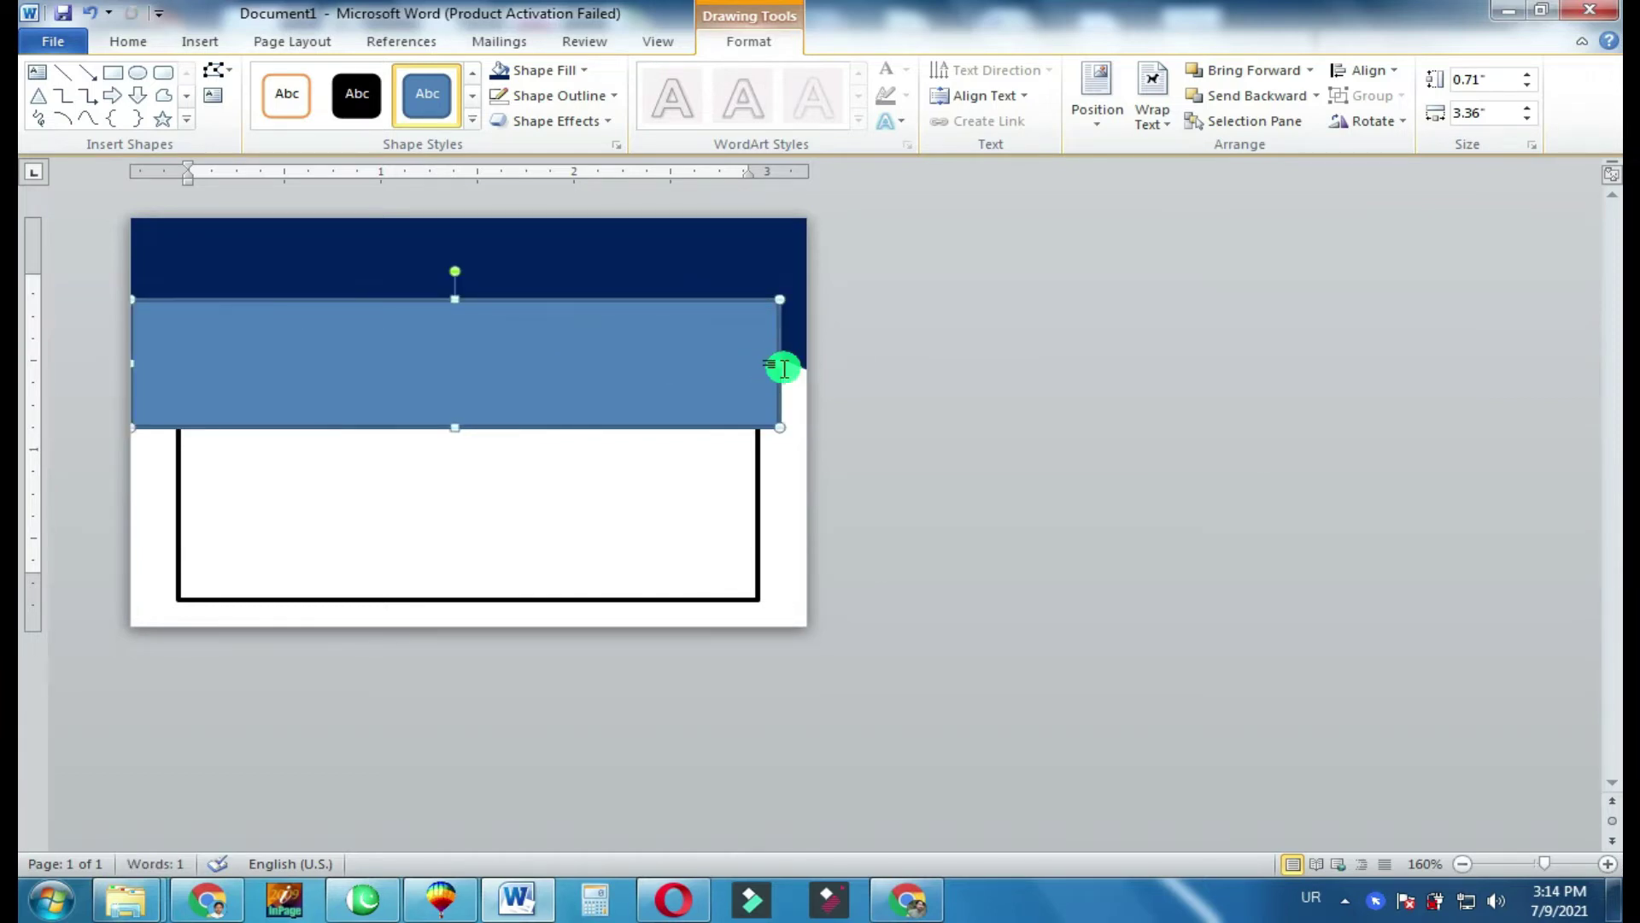
pyautogui.moveTo(783, 365); pyautogui.dragTo(808, 366)
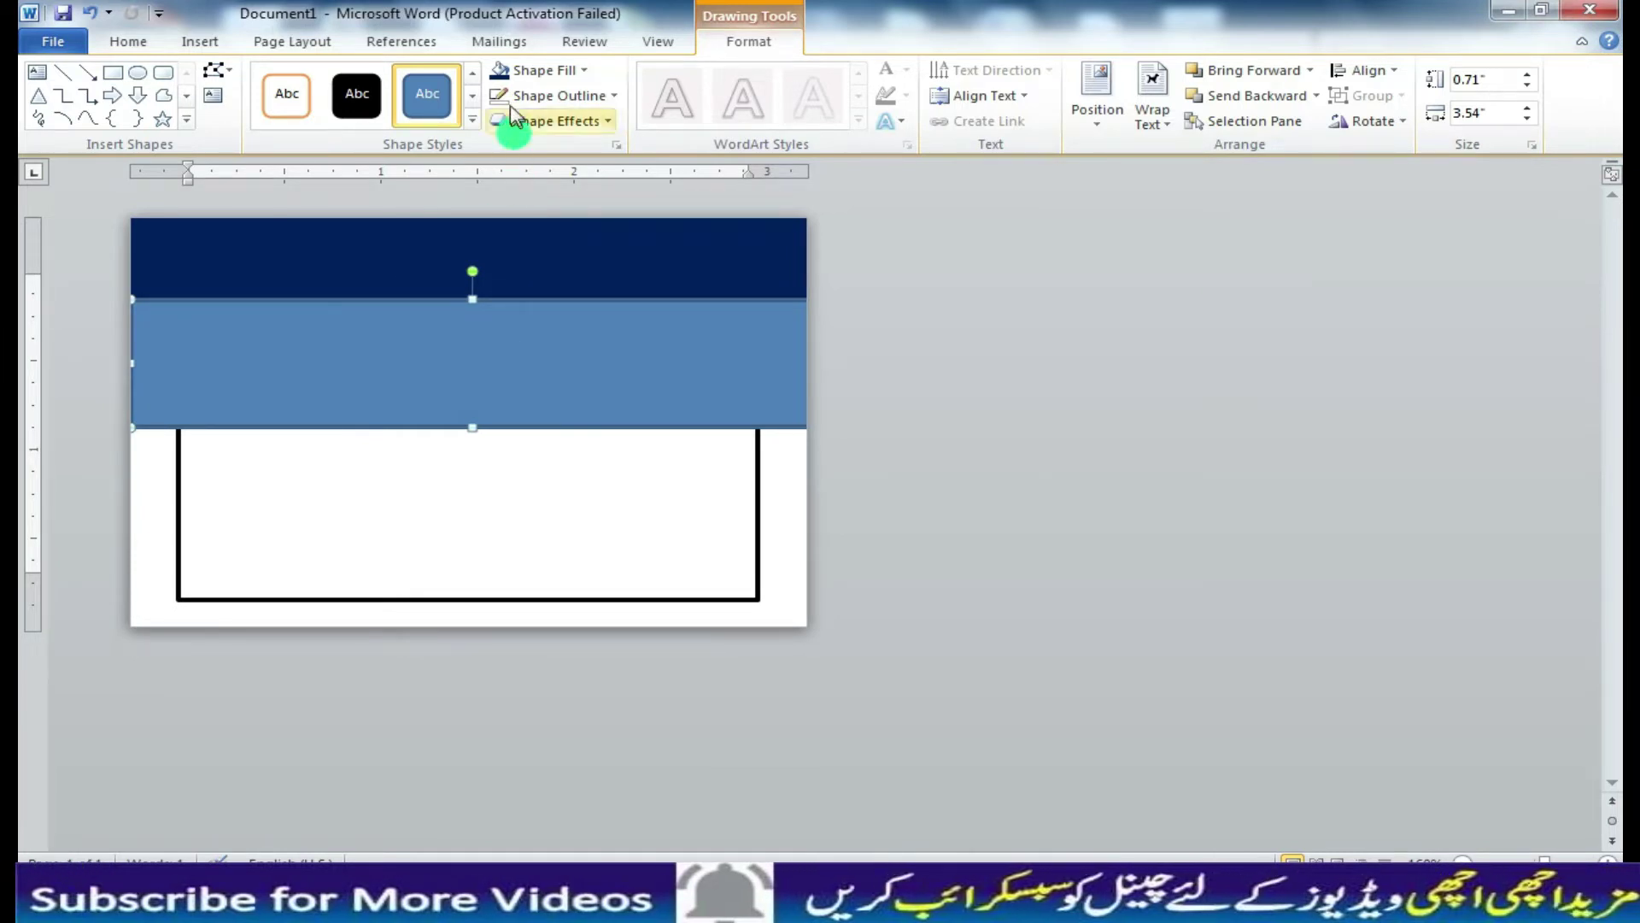
# - Remove the blue band's outline and fill it cyan
pyautogui.click(613, 103)
pyautogui.click(614, 102)
pyautogui.click(613, 102)
pyautogui.click(538, 287)
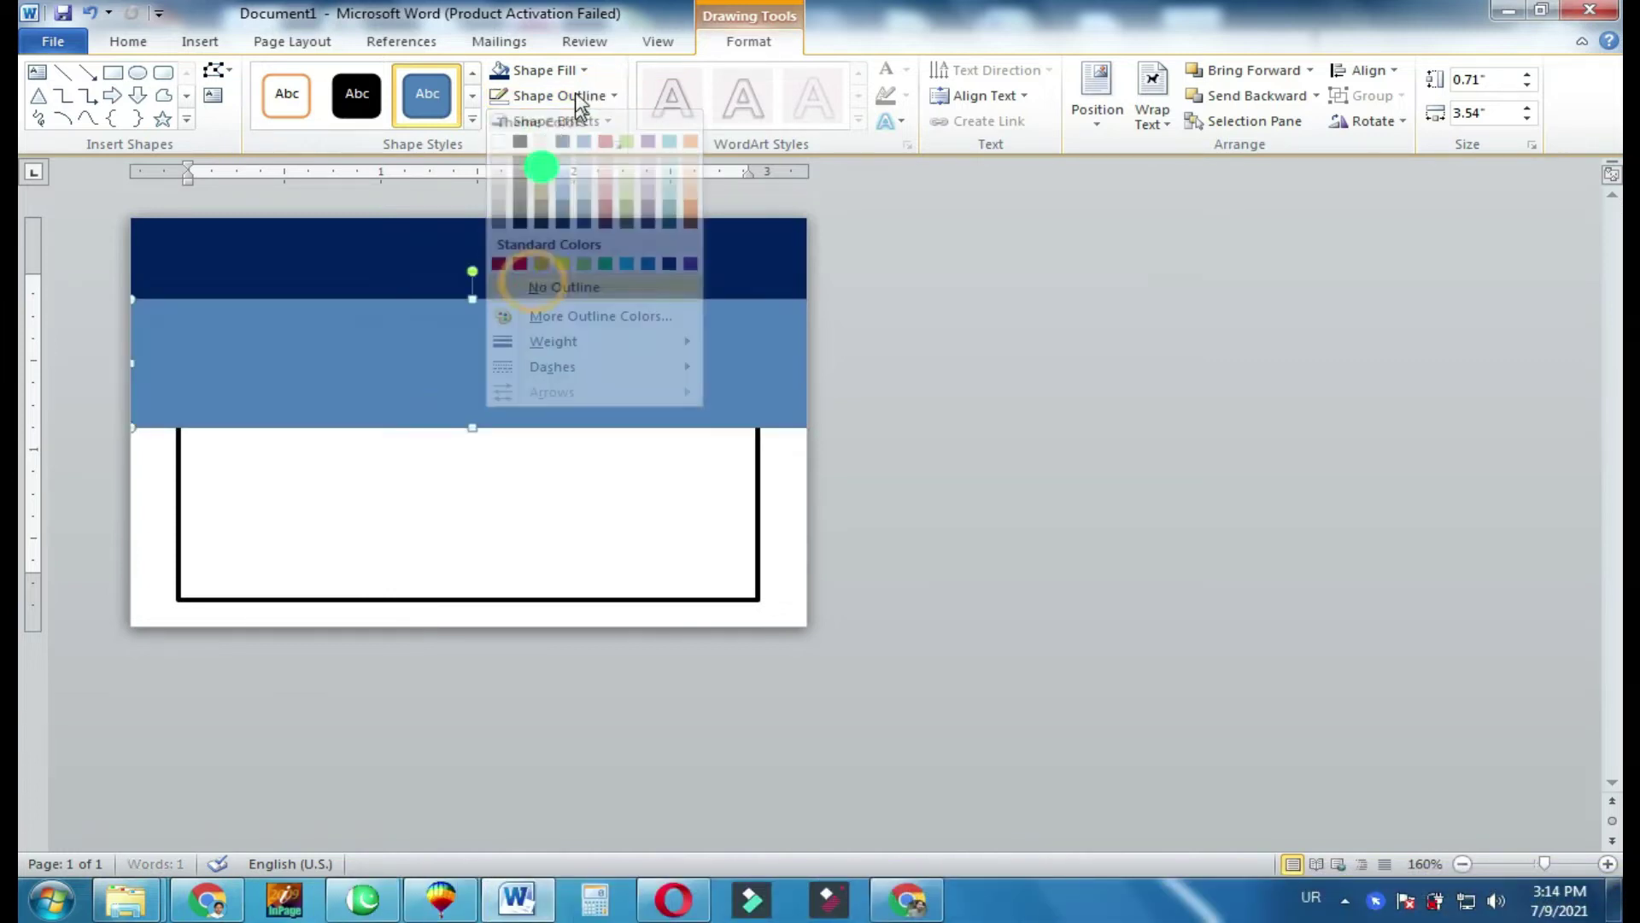
pyautogui.click(581, 71)
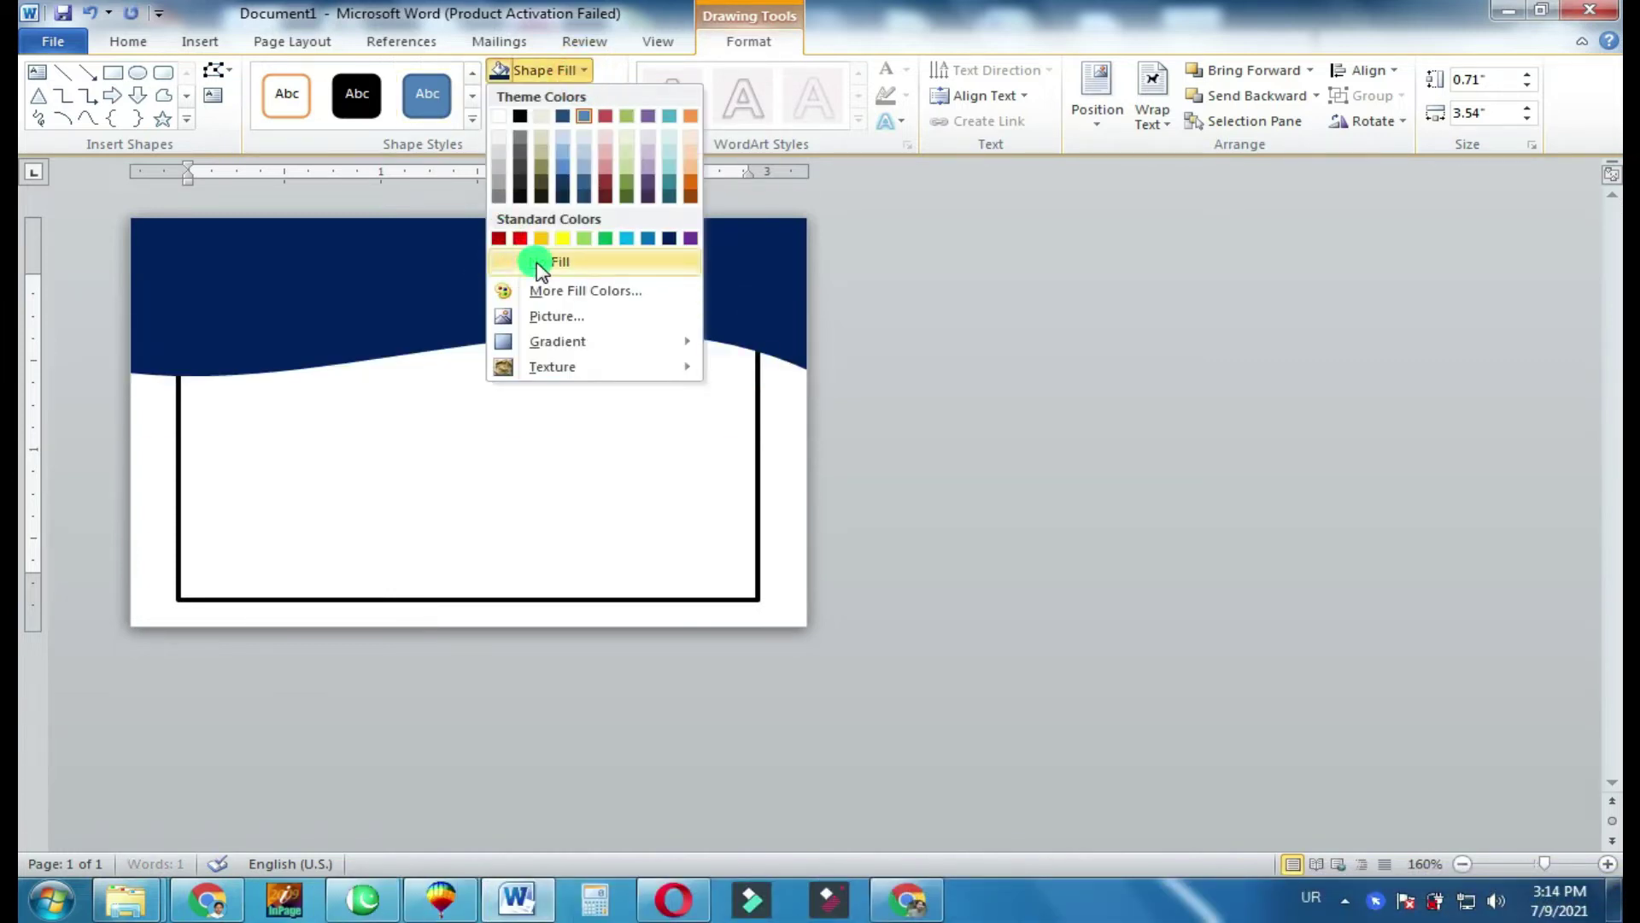
pyautogui.click(627, 238)
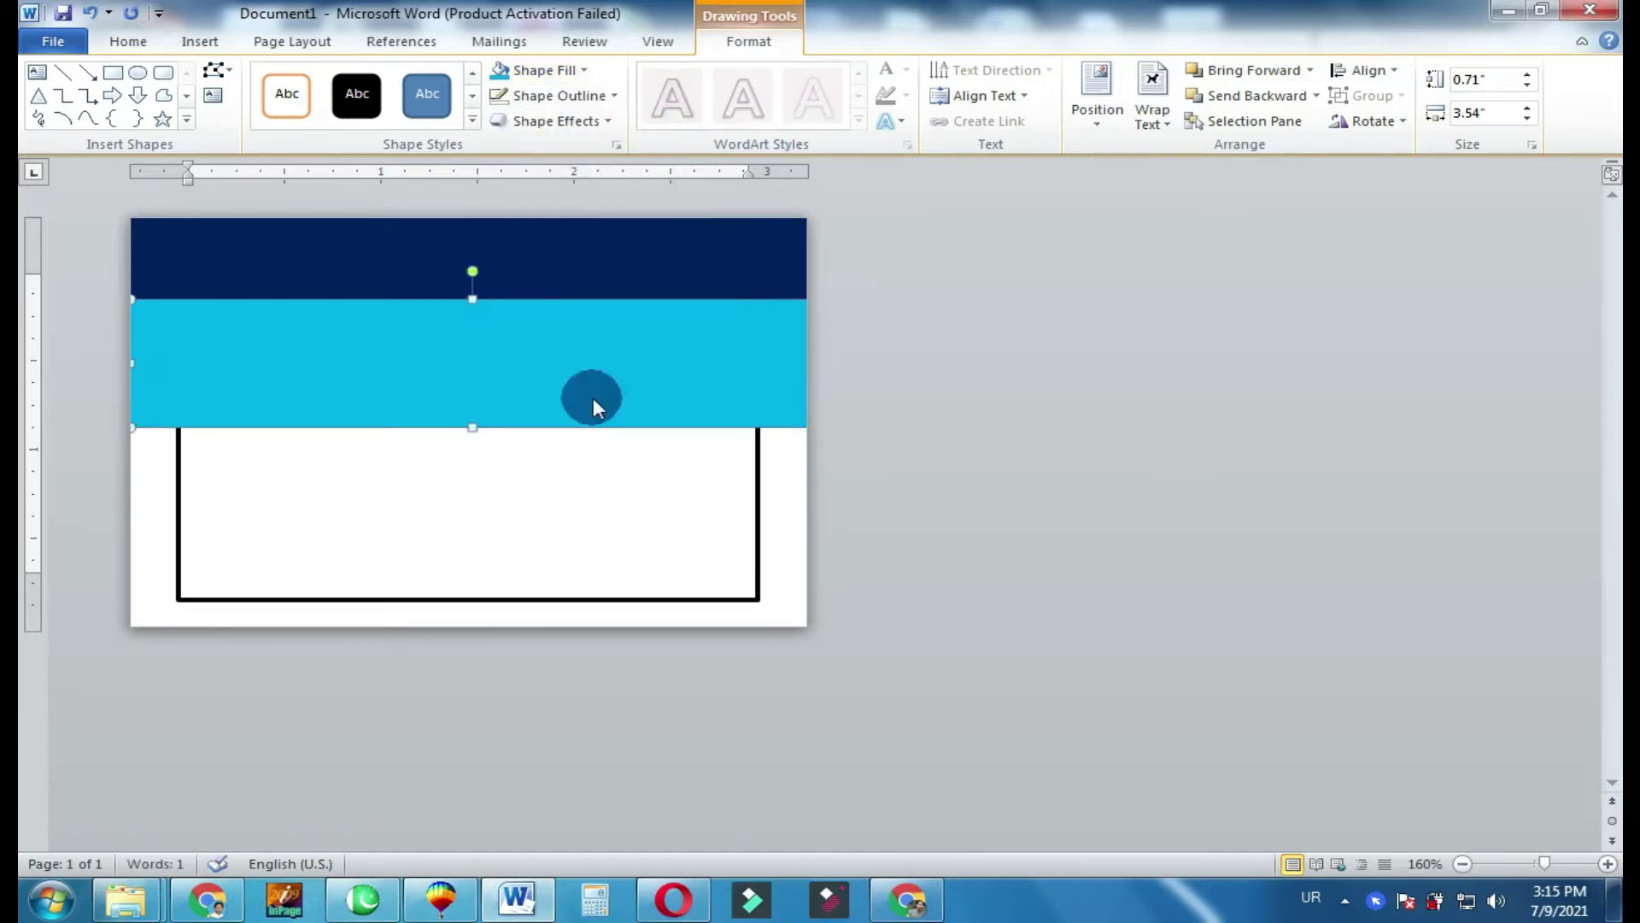
# - Resize the cyan band to 3.5 inches wide, flush with the card's left edge
pyautogui.rightClick(593, 402)
pyautogui.click(639, 549)
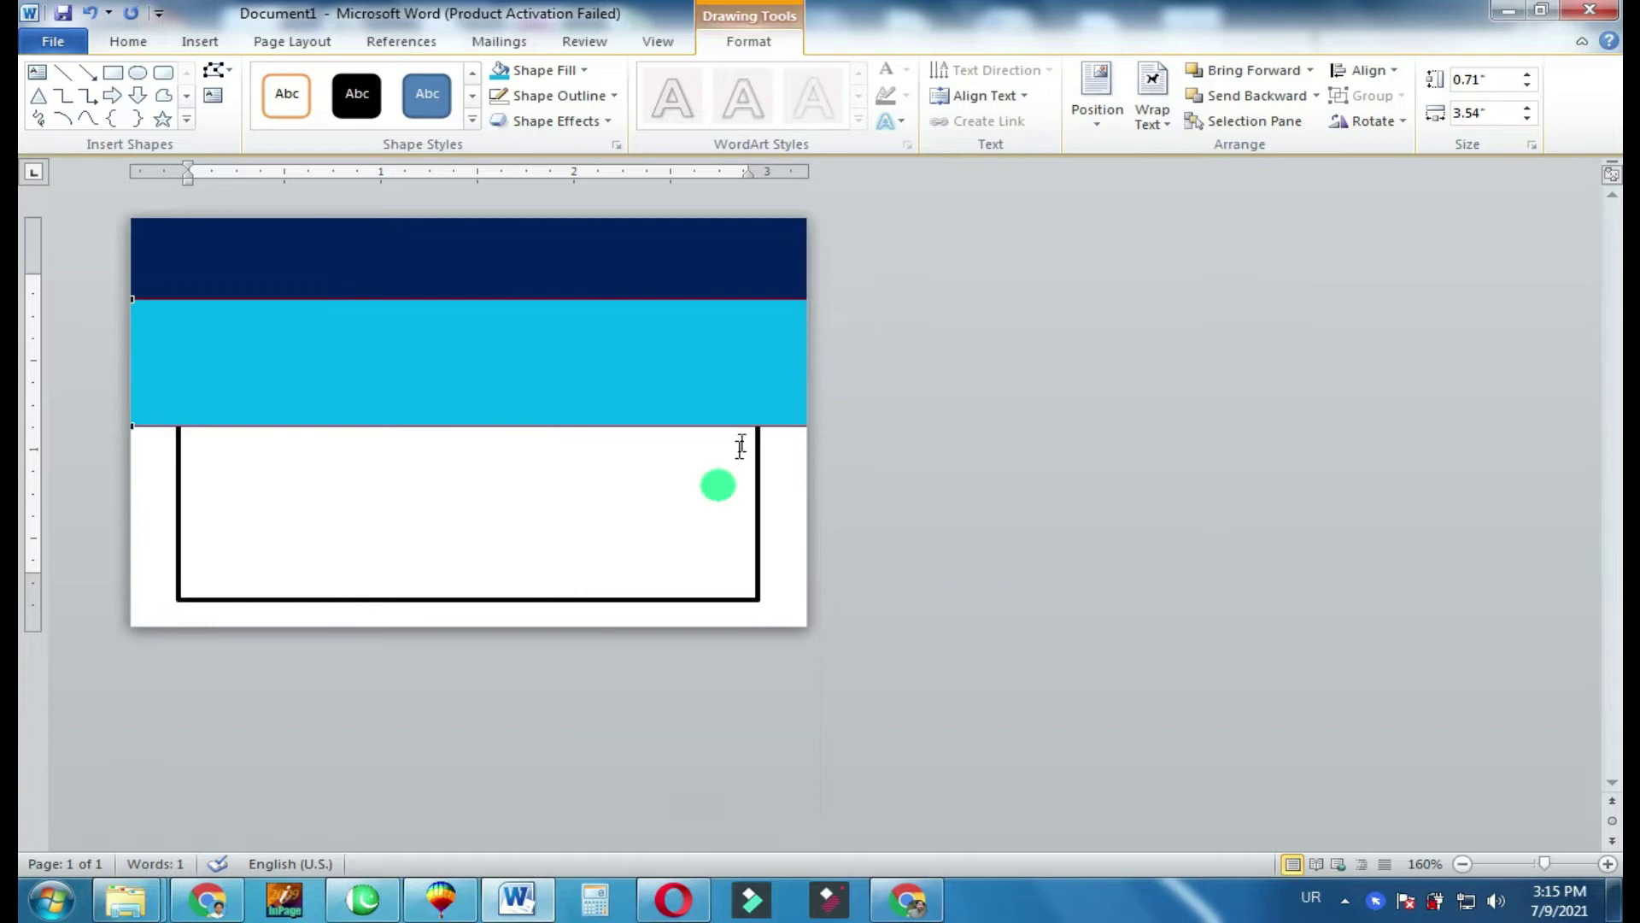
pyautogui.moveTo(775, 418); pyautogui.dragTo(801, 436)
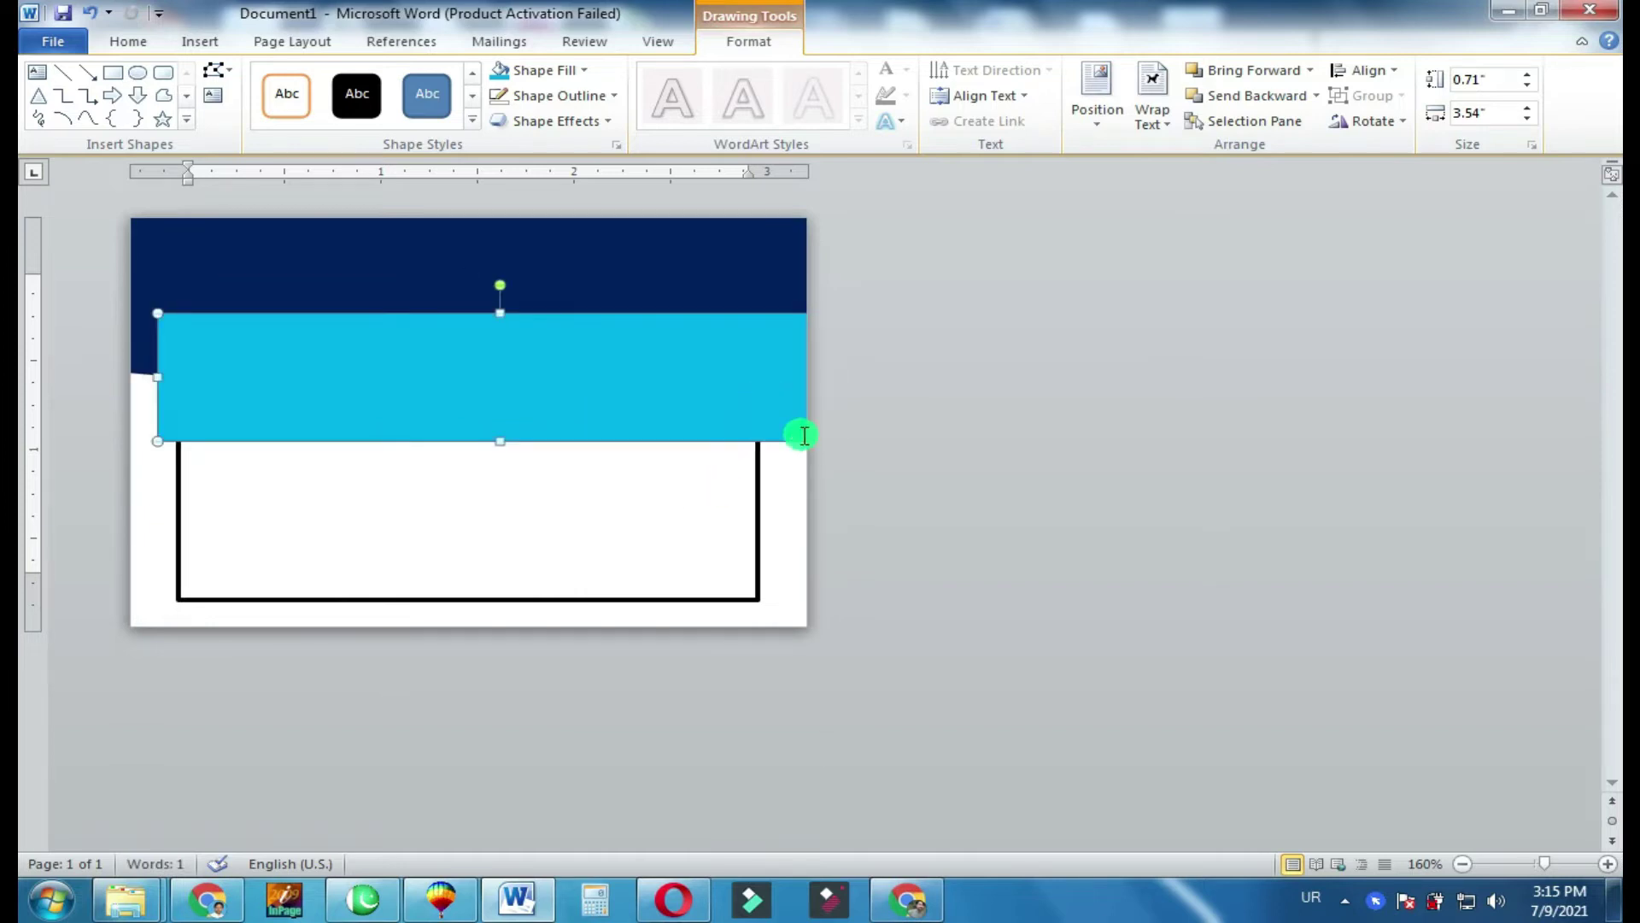
pyautogui.hotkey('ctrl', 'z')
pyautogui.click(131, 371)
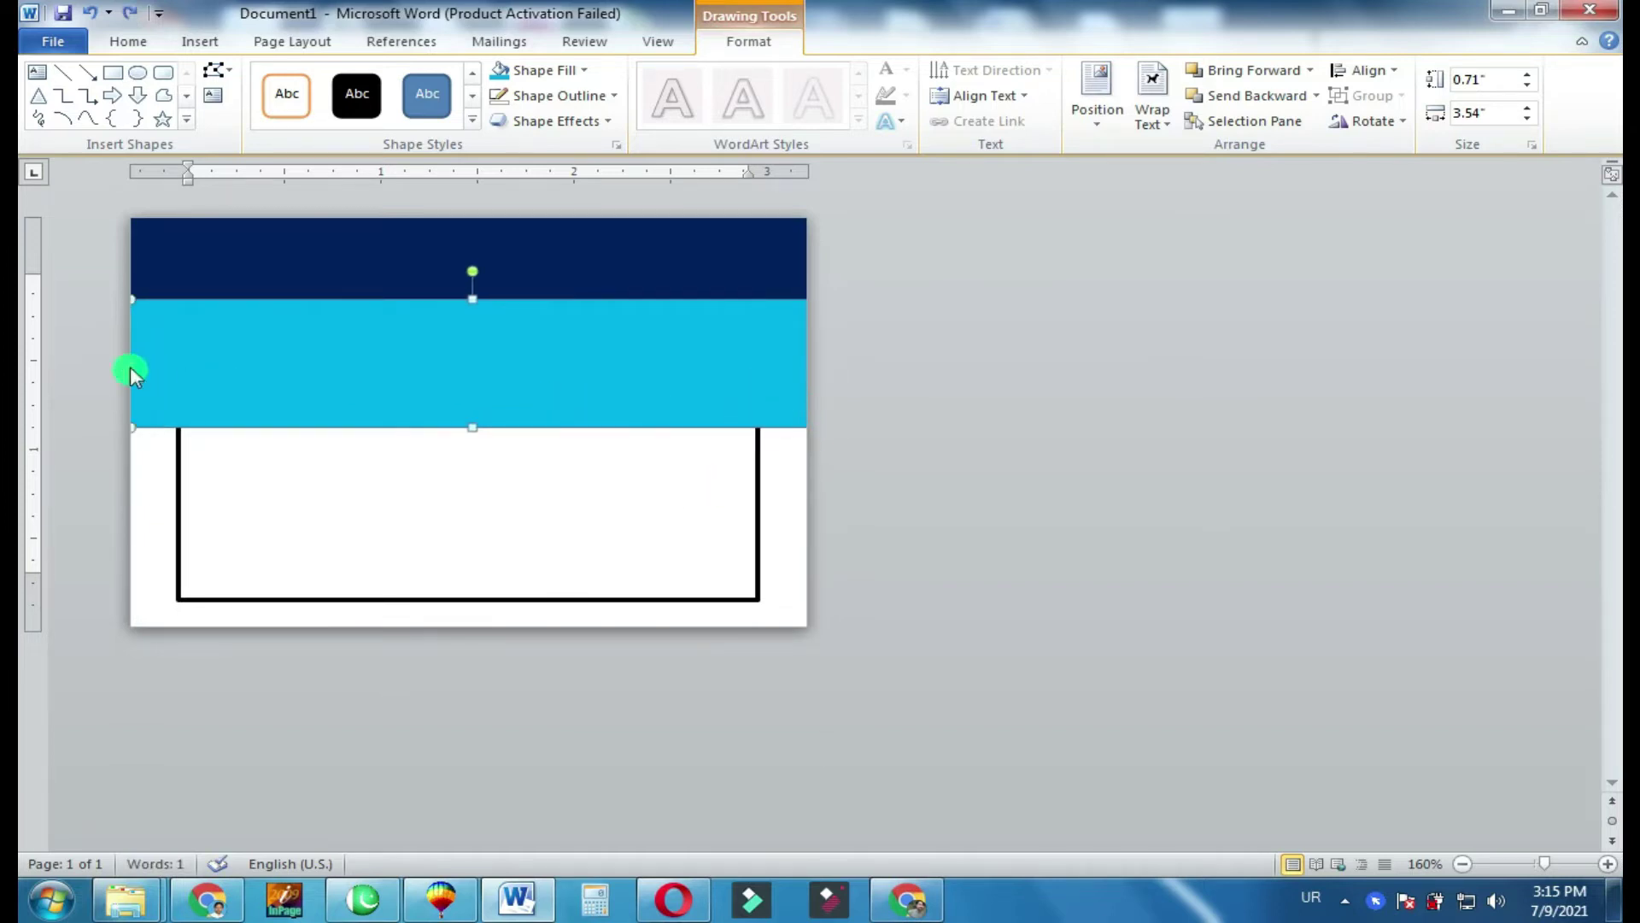
pyautogui.moveTo(135, 360); pyautogui.dragTo(146, 360)
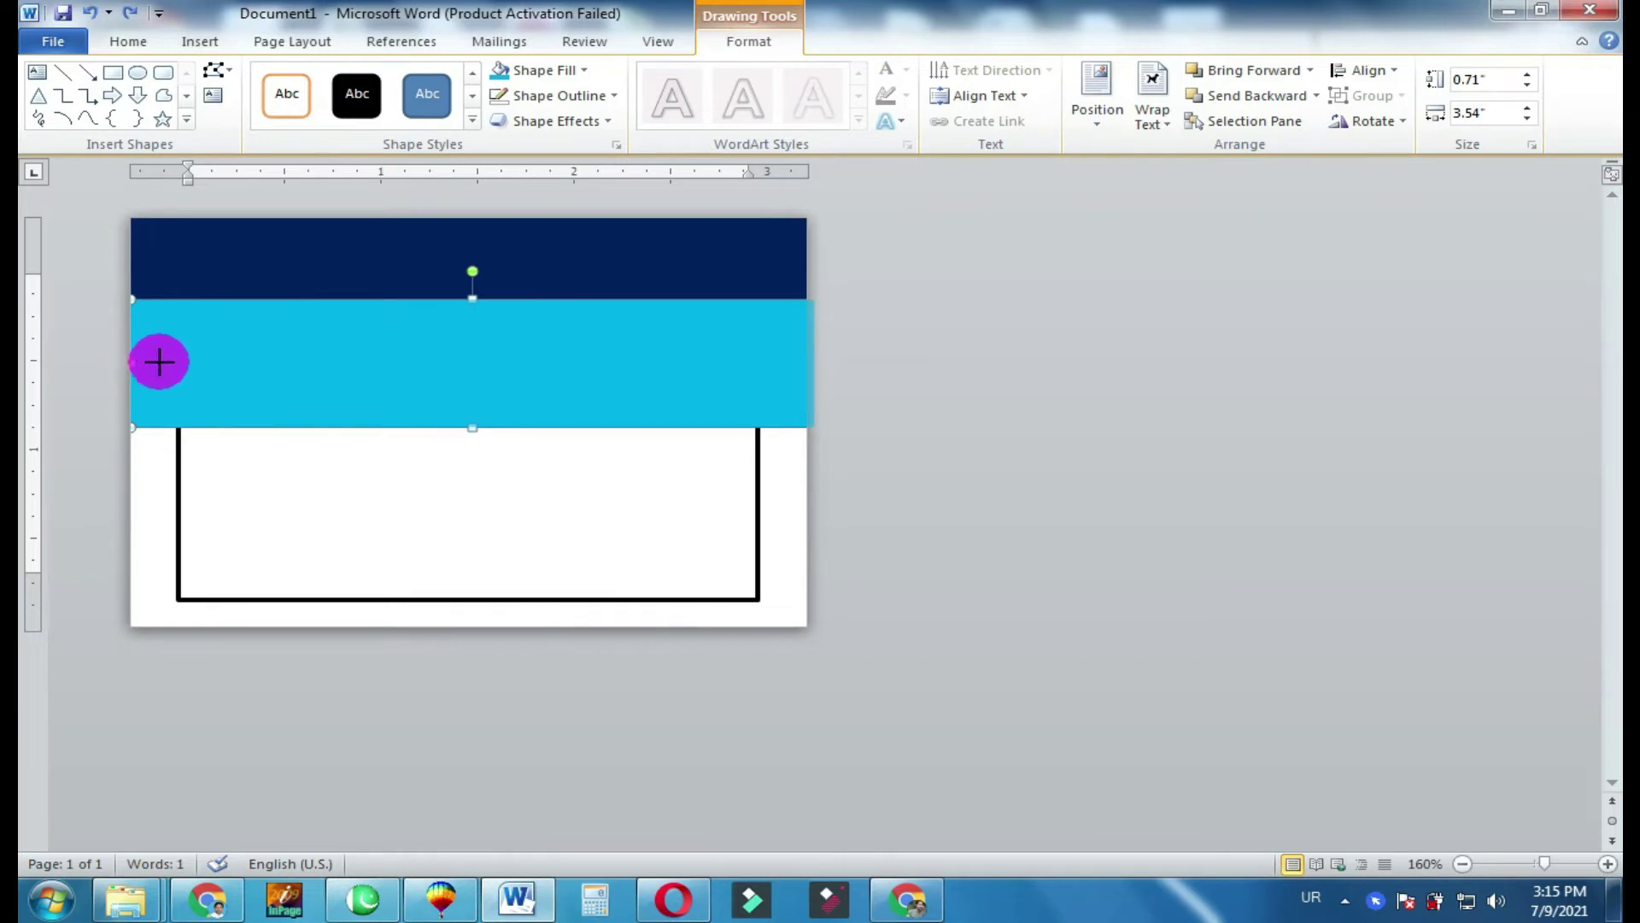
pyautogui.moveTo(169, 362); pyautogui.dragTo(195, 371)
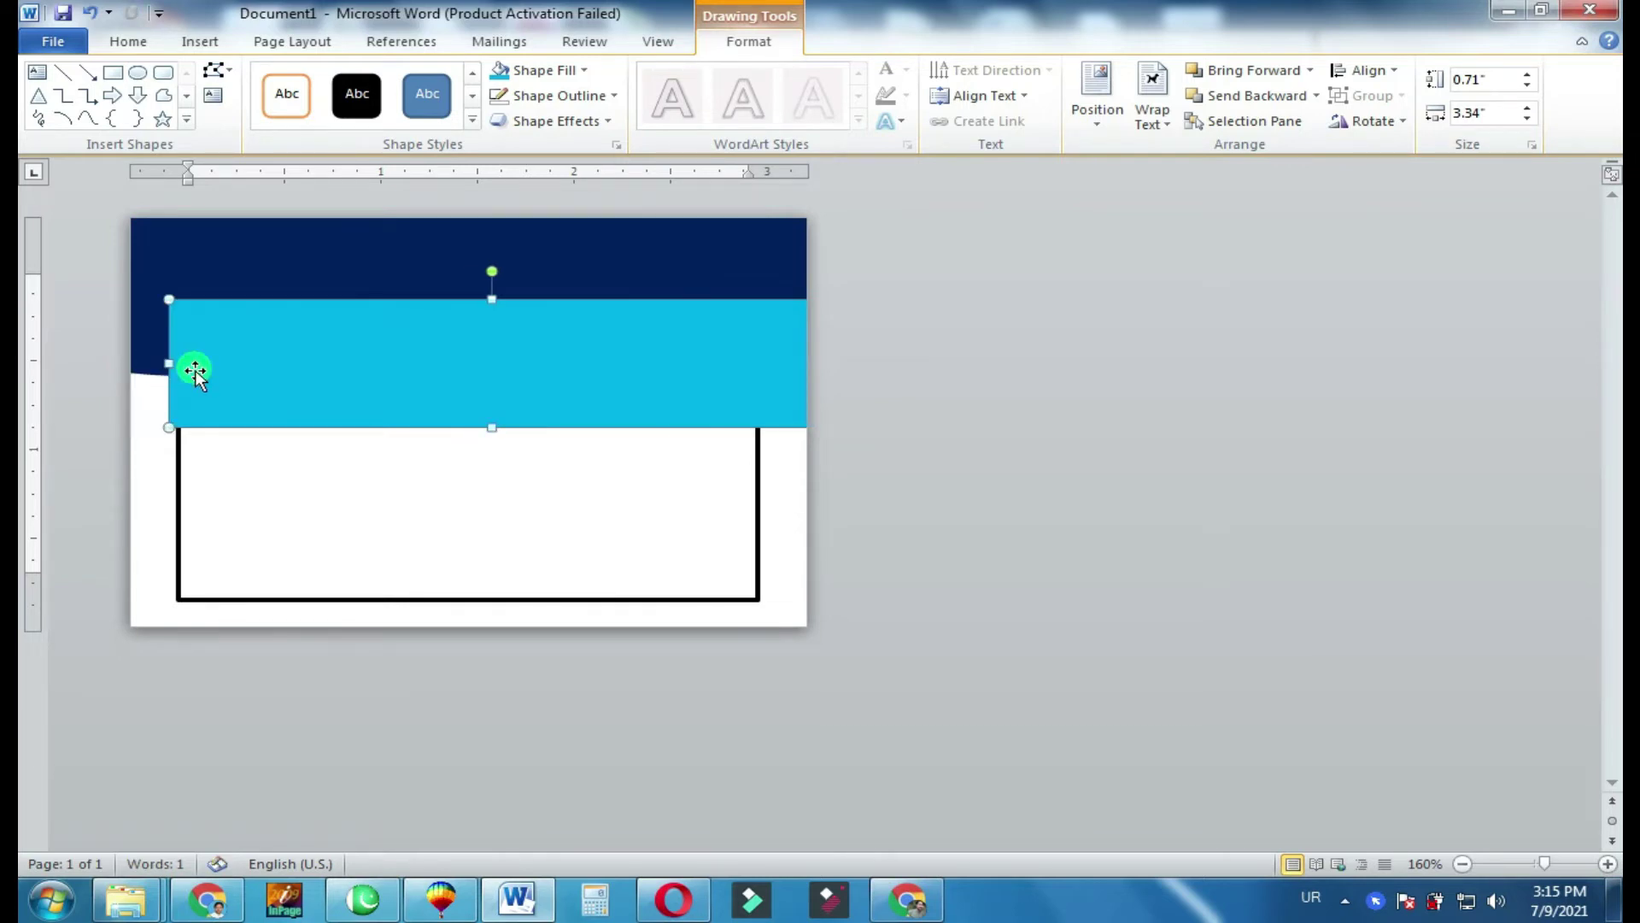
pyautogui.press('Left')
pyautogui.press('Left')
pyautogui.press('Left')
pyautogui.moveTo(800, 373); pyautogui.dragTo(806, 359)
pyautogui.moveTo(144, 363); pyautogui.dragTo(132, 363)
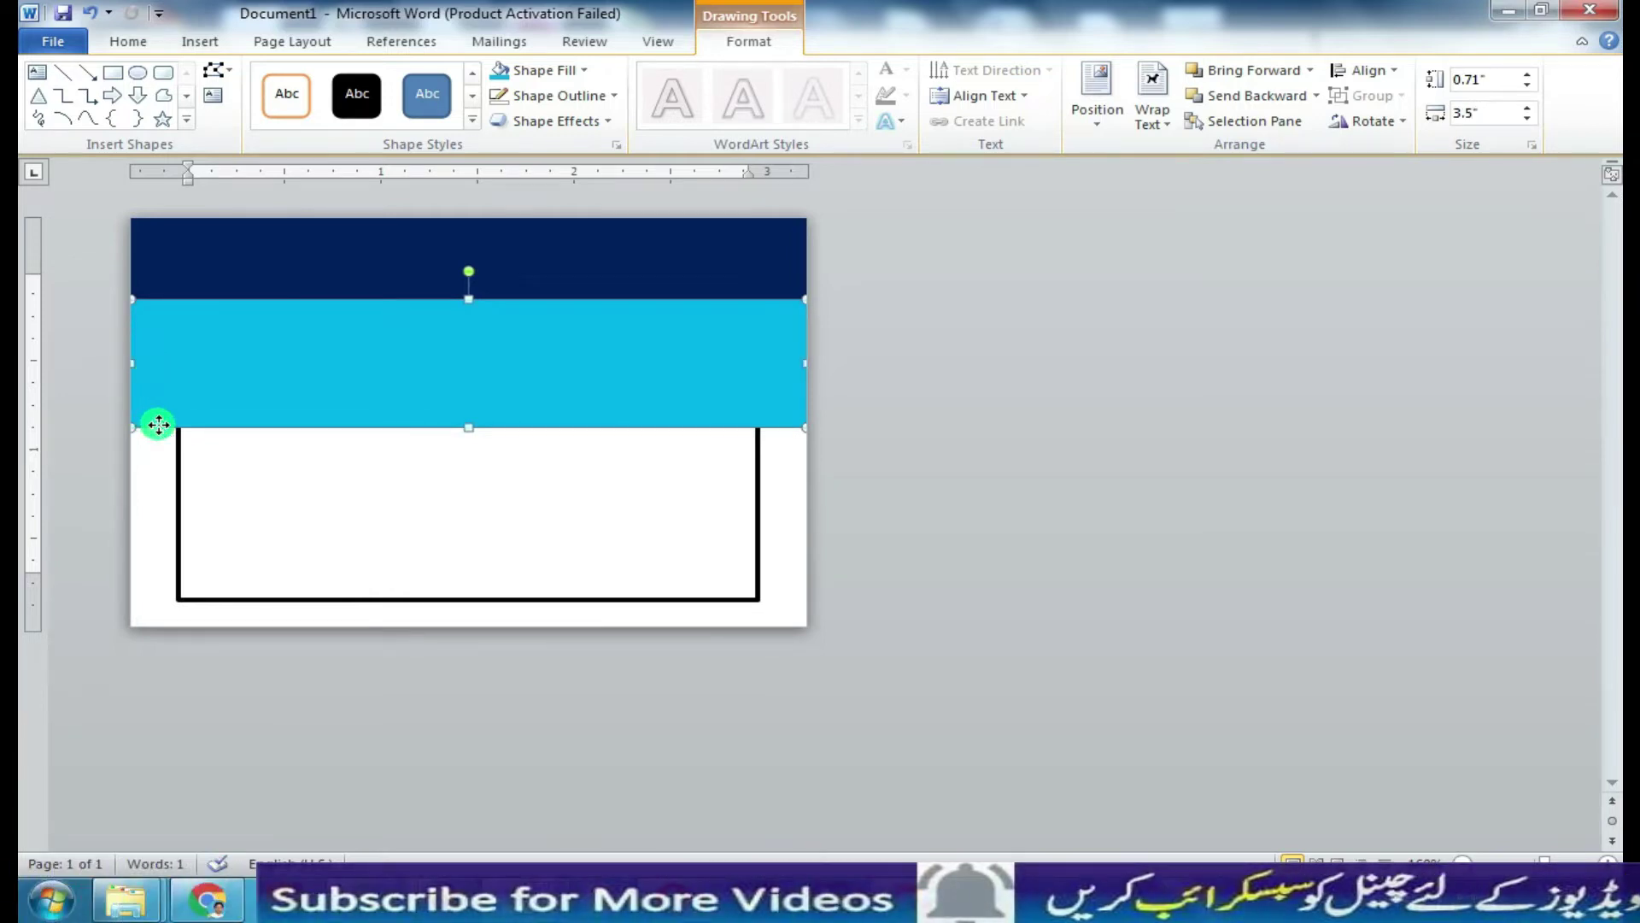
# - Turn on Edit Points for the cyan band and pick a point on its bottom edge
pyautogui.rightClick(150, 422)
pyautogui.click(239, 577)
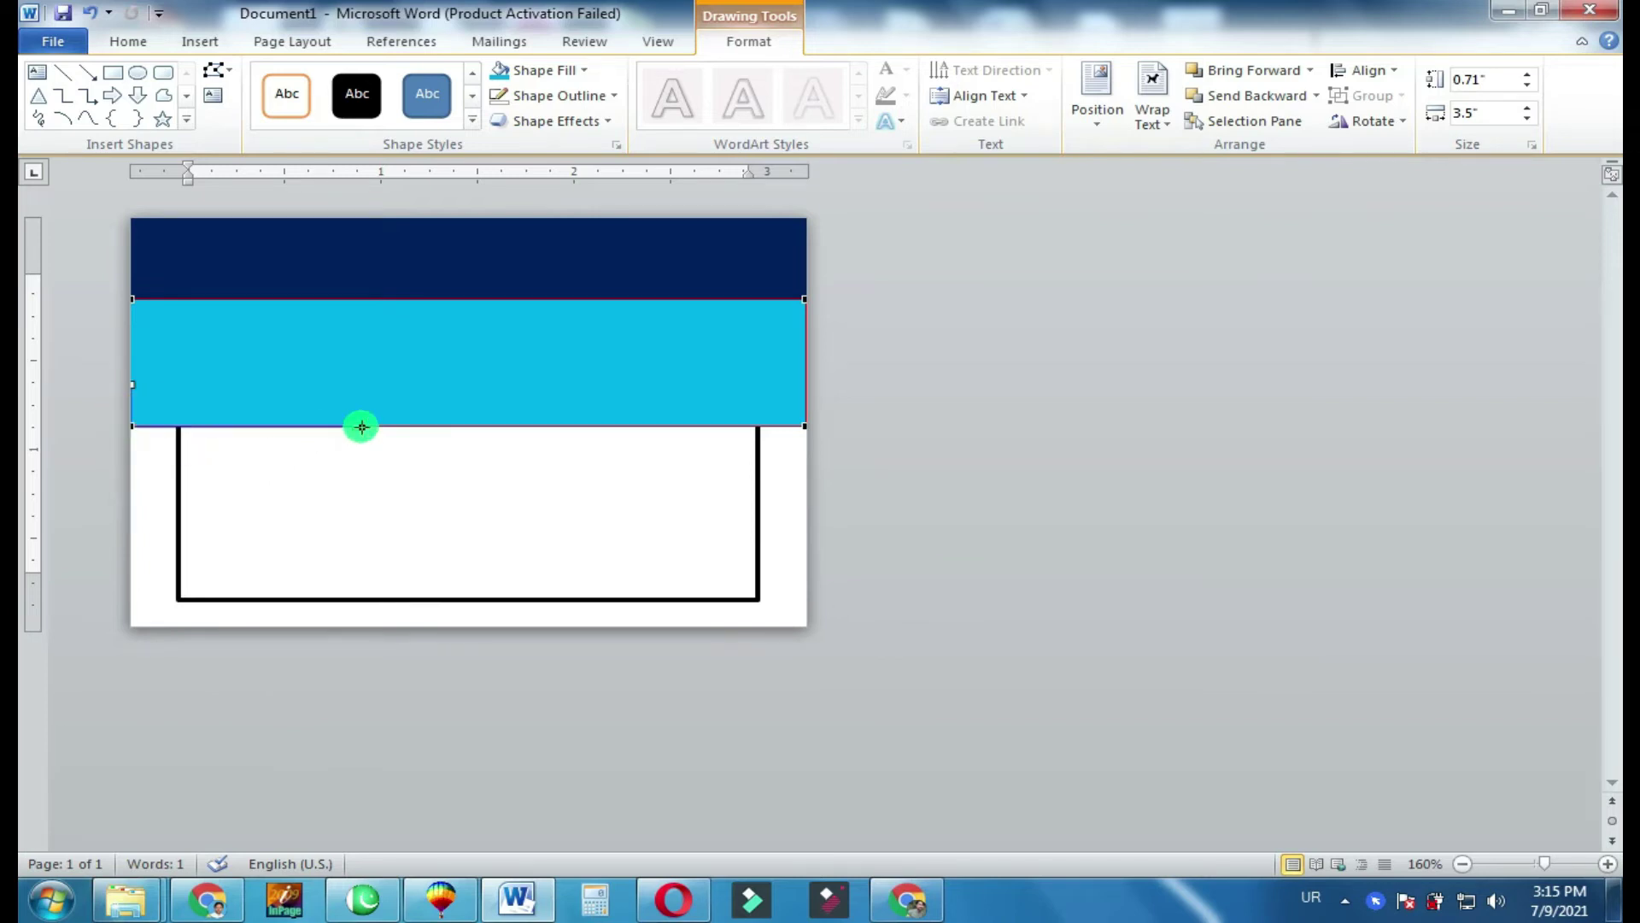
pyautogui.click(147, 393)
# - Curve the cyan band's bottom edge and move the band up over the navy header
pyautogui.moveTo(359, 410); pyautogui.dragTo(356, 366)
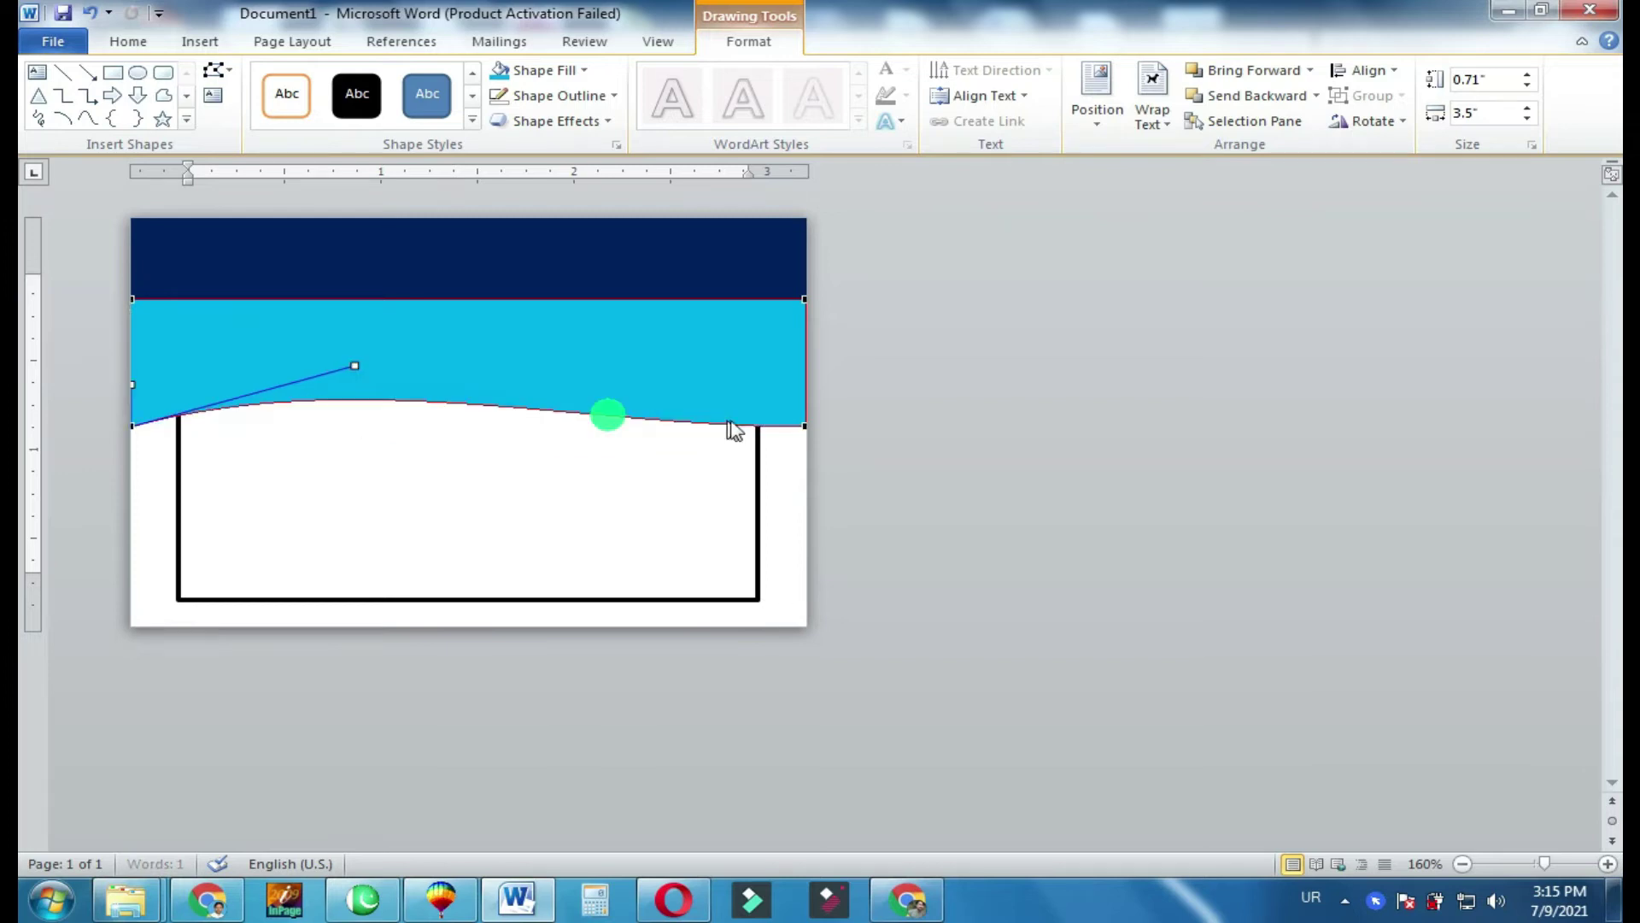
pyautogui.click(801, 431)
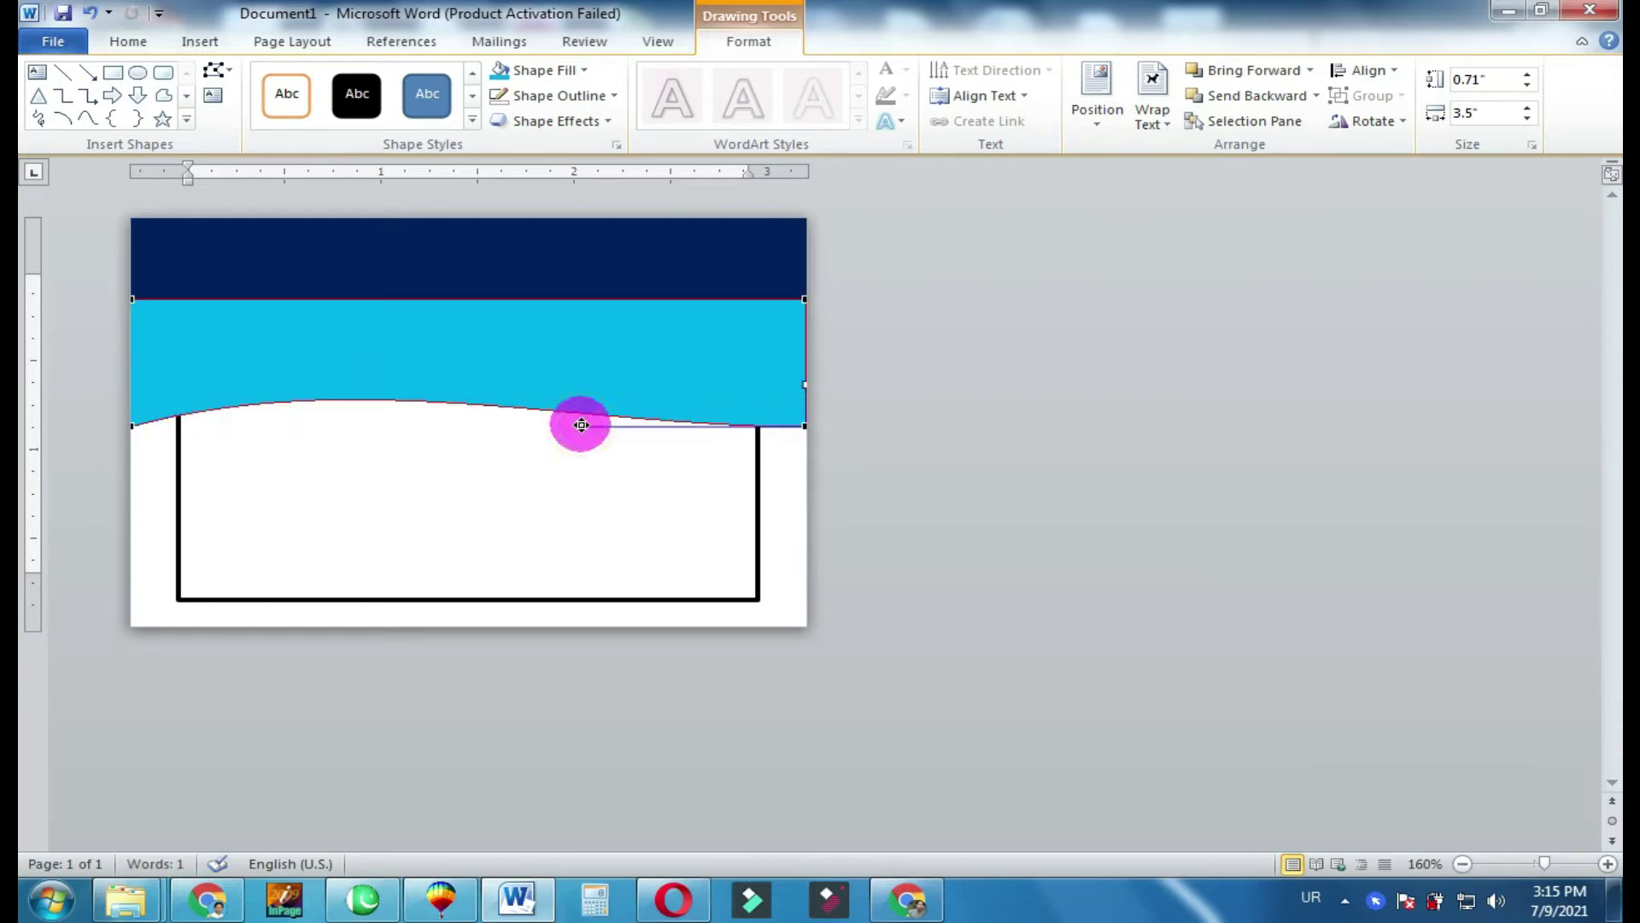
pyautogui.moveTo(581, 424)
pyautogui.mouseDown()
pyautogui.moveTo(585, 441)
pyautogui.moveTo(575, 367)
pyautogui.moveTo(572, 449)
pyautogui.mouseUp()
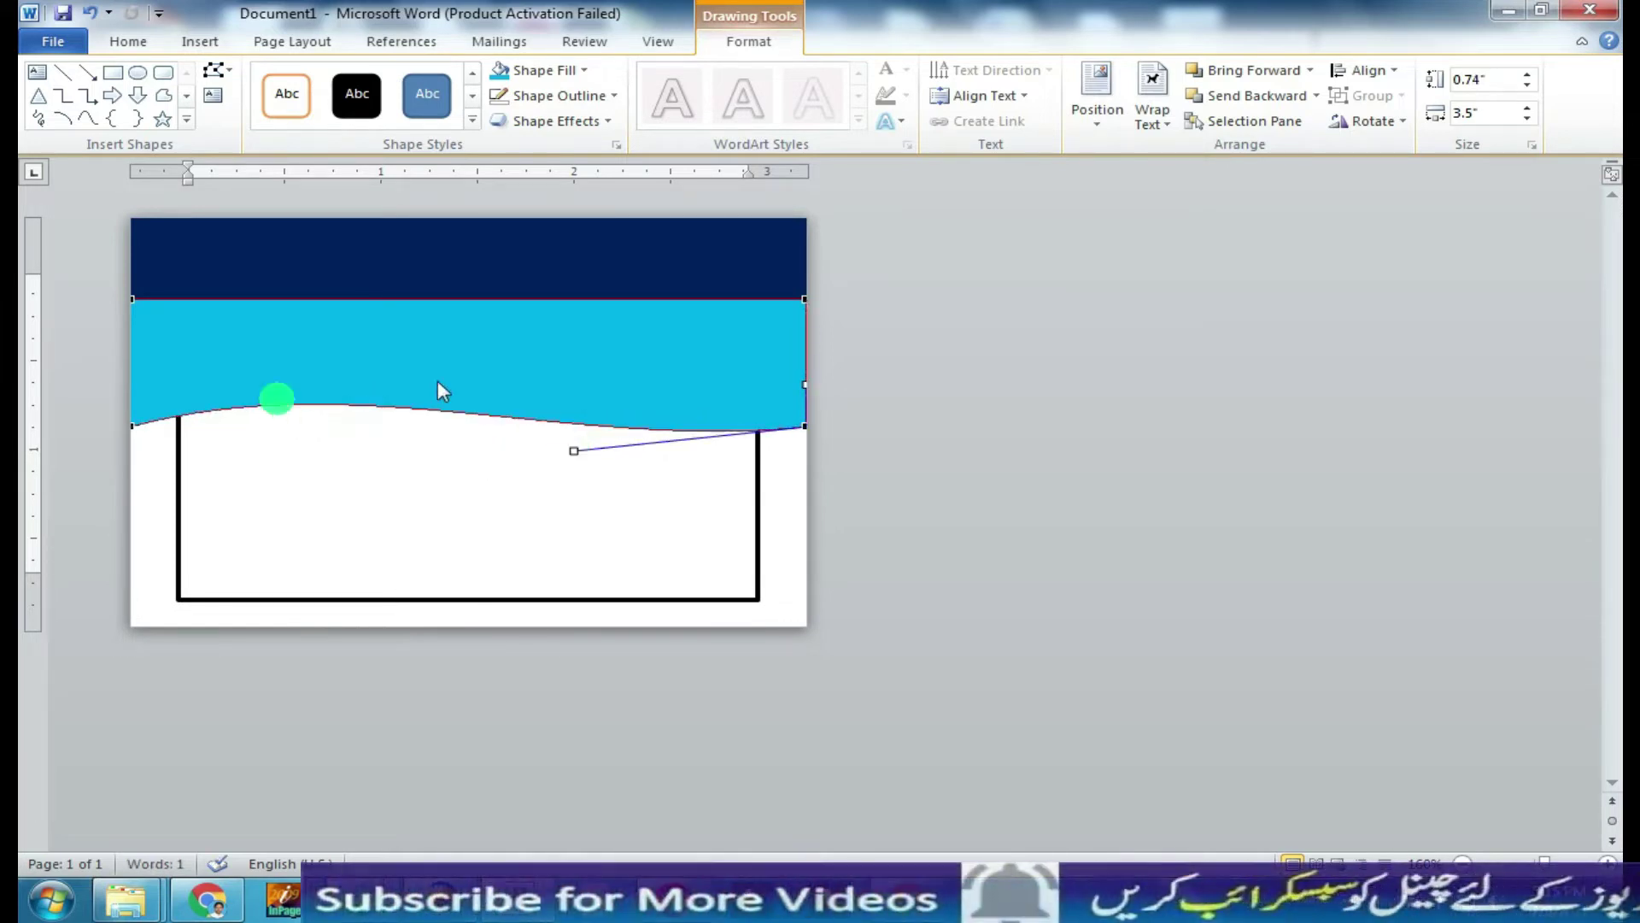
pyautogui.click(637, 339)
pyautogui.moveTo(651, 337); pyautogui.dragTo(661, 289)
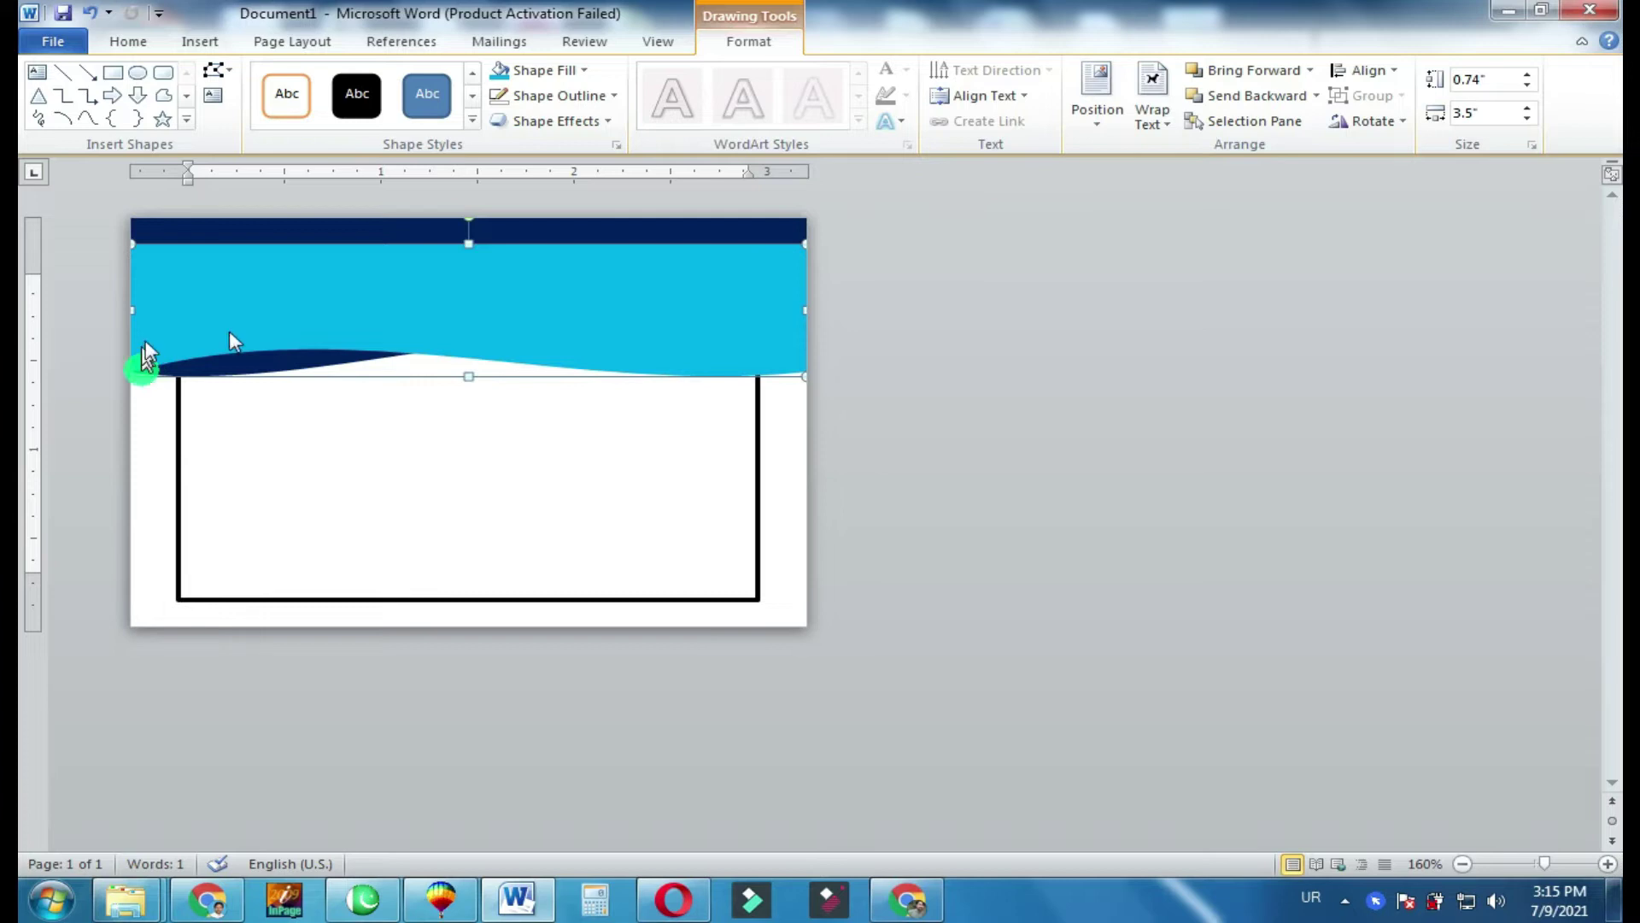
# - Refine the cyan wave's left and right curve handles into an S-shaped edge
pyautogui.click(216, 70)
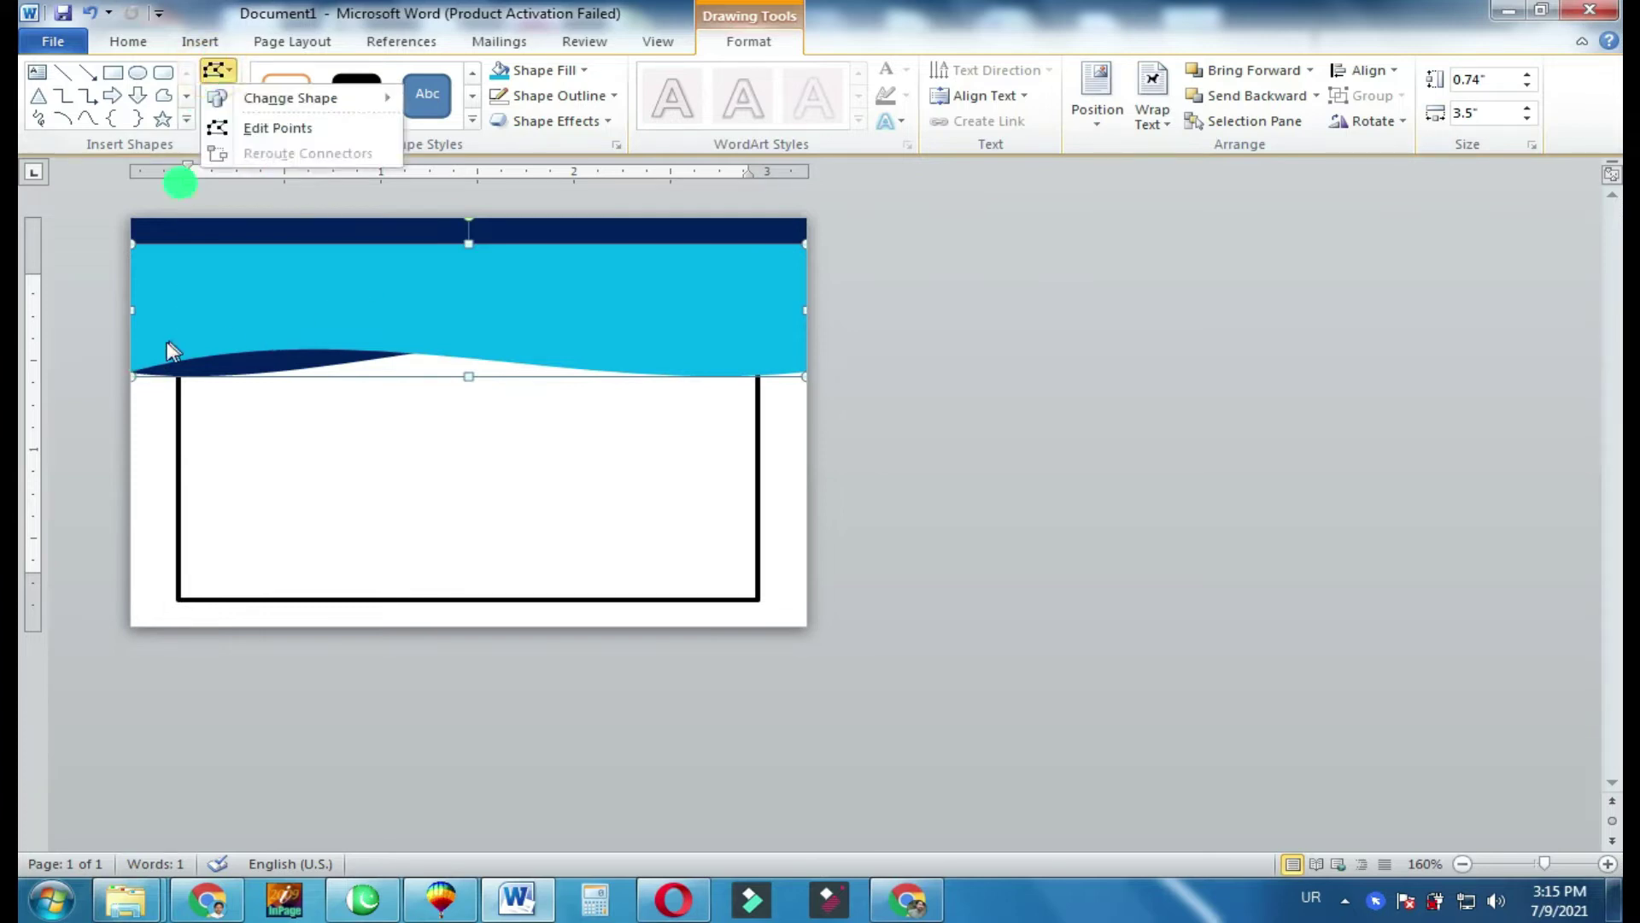
pyautogui.click(256, 128)
pyautogui.click(132, 370)
pyautogui.moveTo(355, 305); pyautogui.dragTo(344, 396)
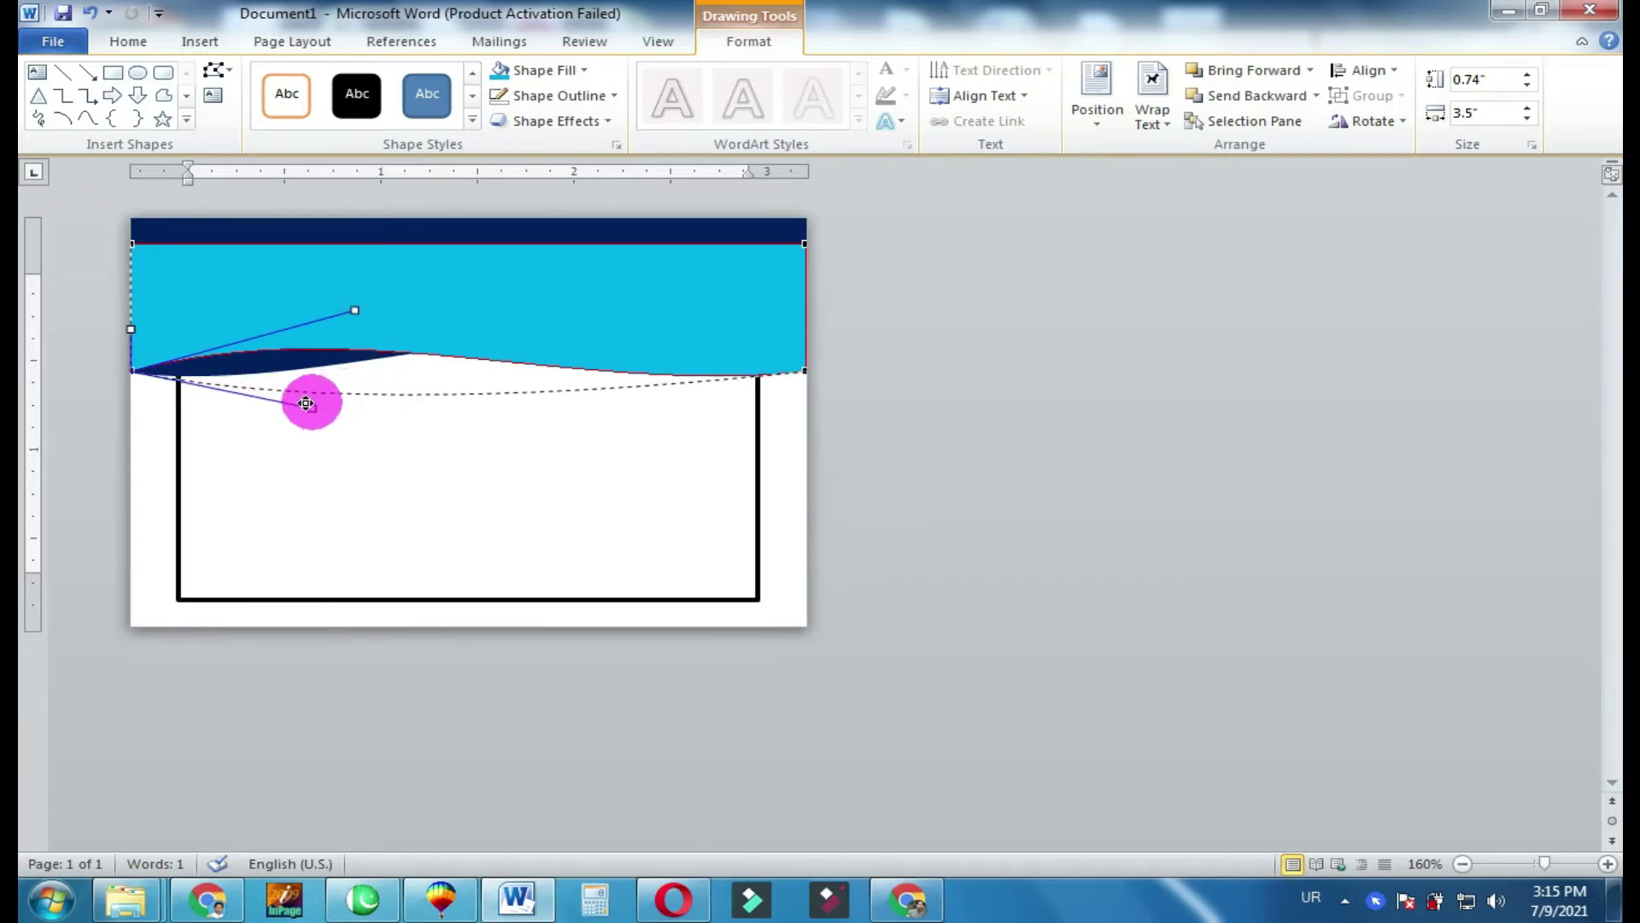
pyautogui.moveTo(339, 402); pyautogui.dragTo(283, 400)
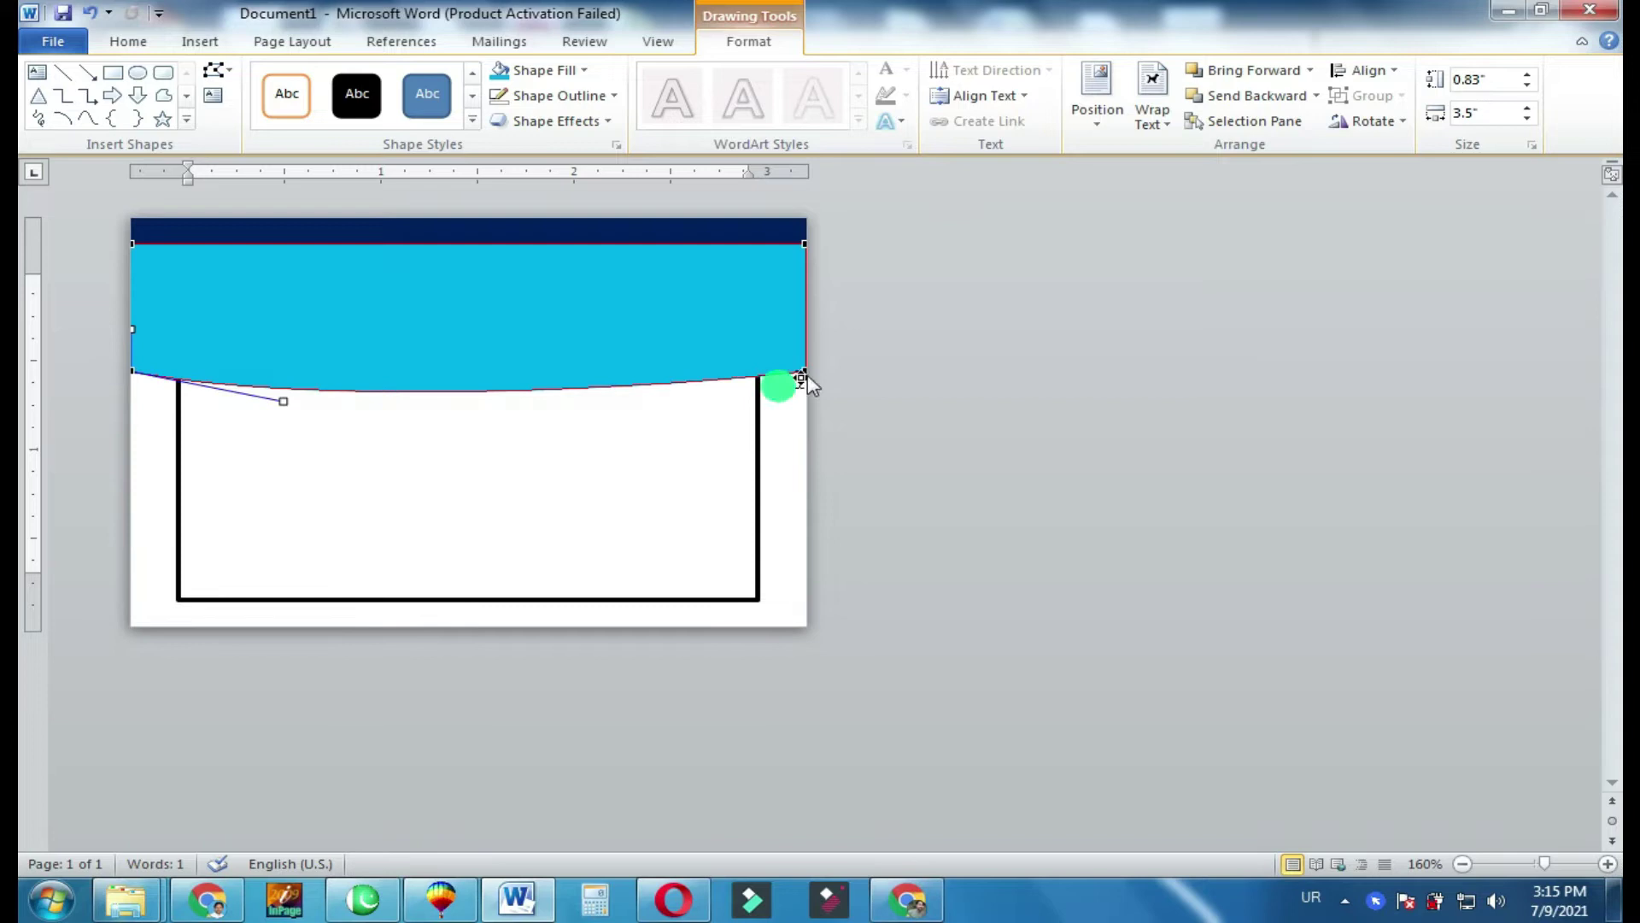
pyautogui.click(804, 373)
pyautogui.moveTo(575, 396); pyautogui.dragTo(558, 305)
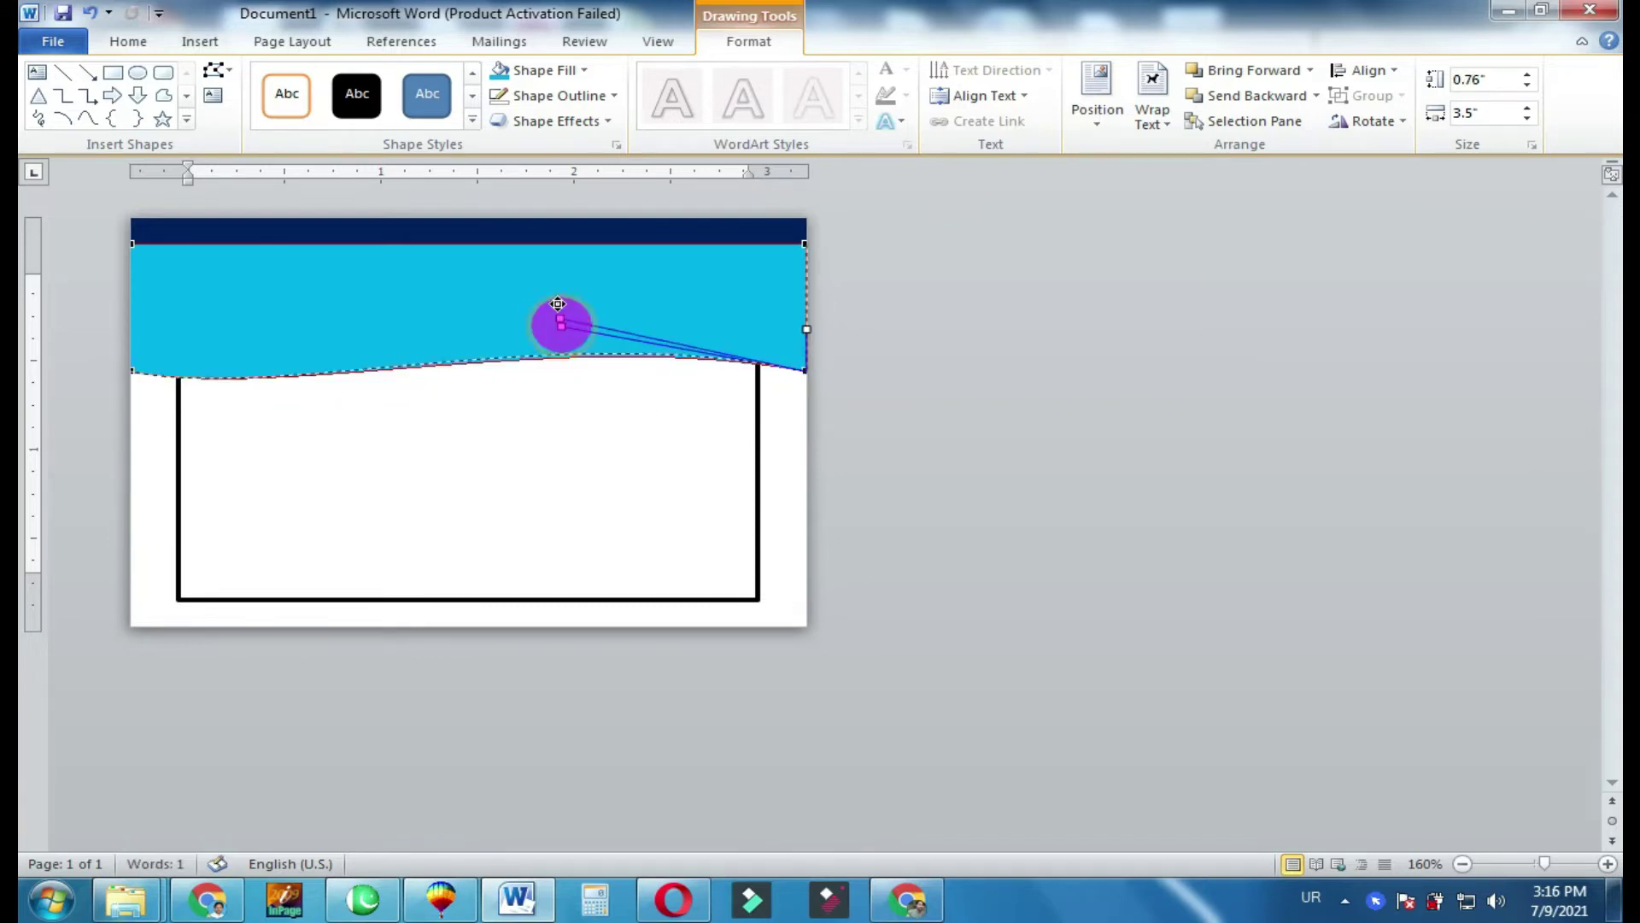
pyautogui.moveTo(558, 304)
pyautogui.mouseDown()
pyautogui.moveTo(553, 284)
pyautogui.moveTo(534, 308)
pyautogui.mouseUp()
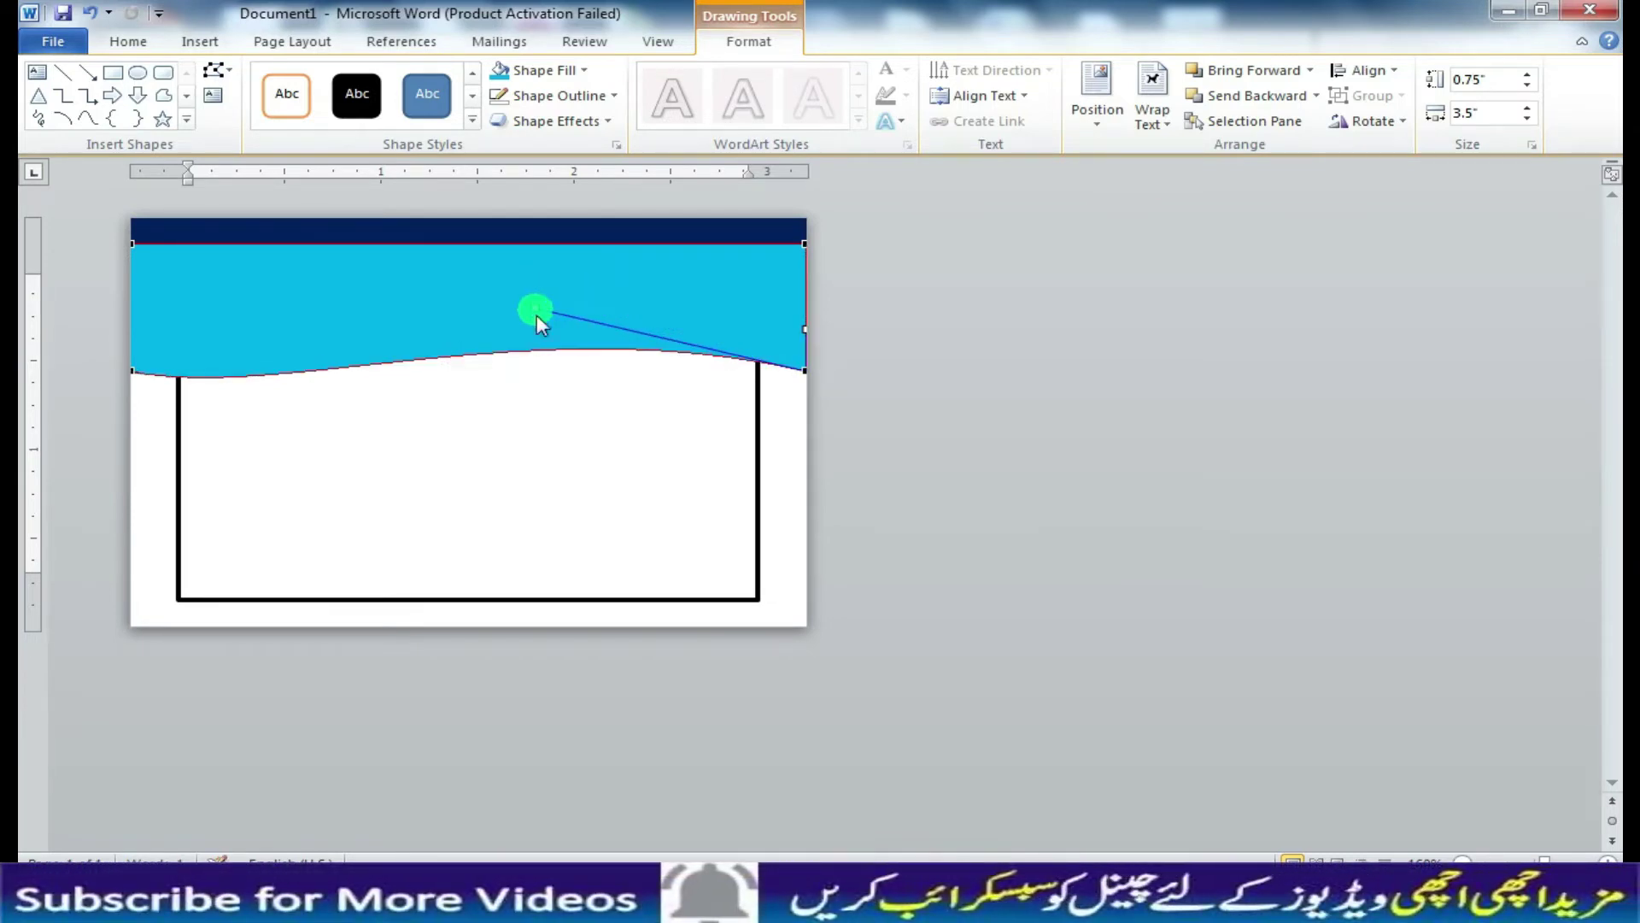
pyautogui.rightClick(709, 293)
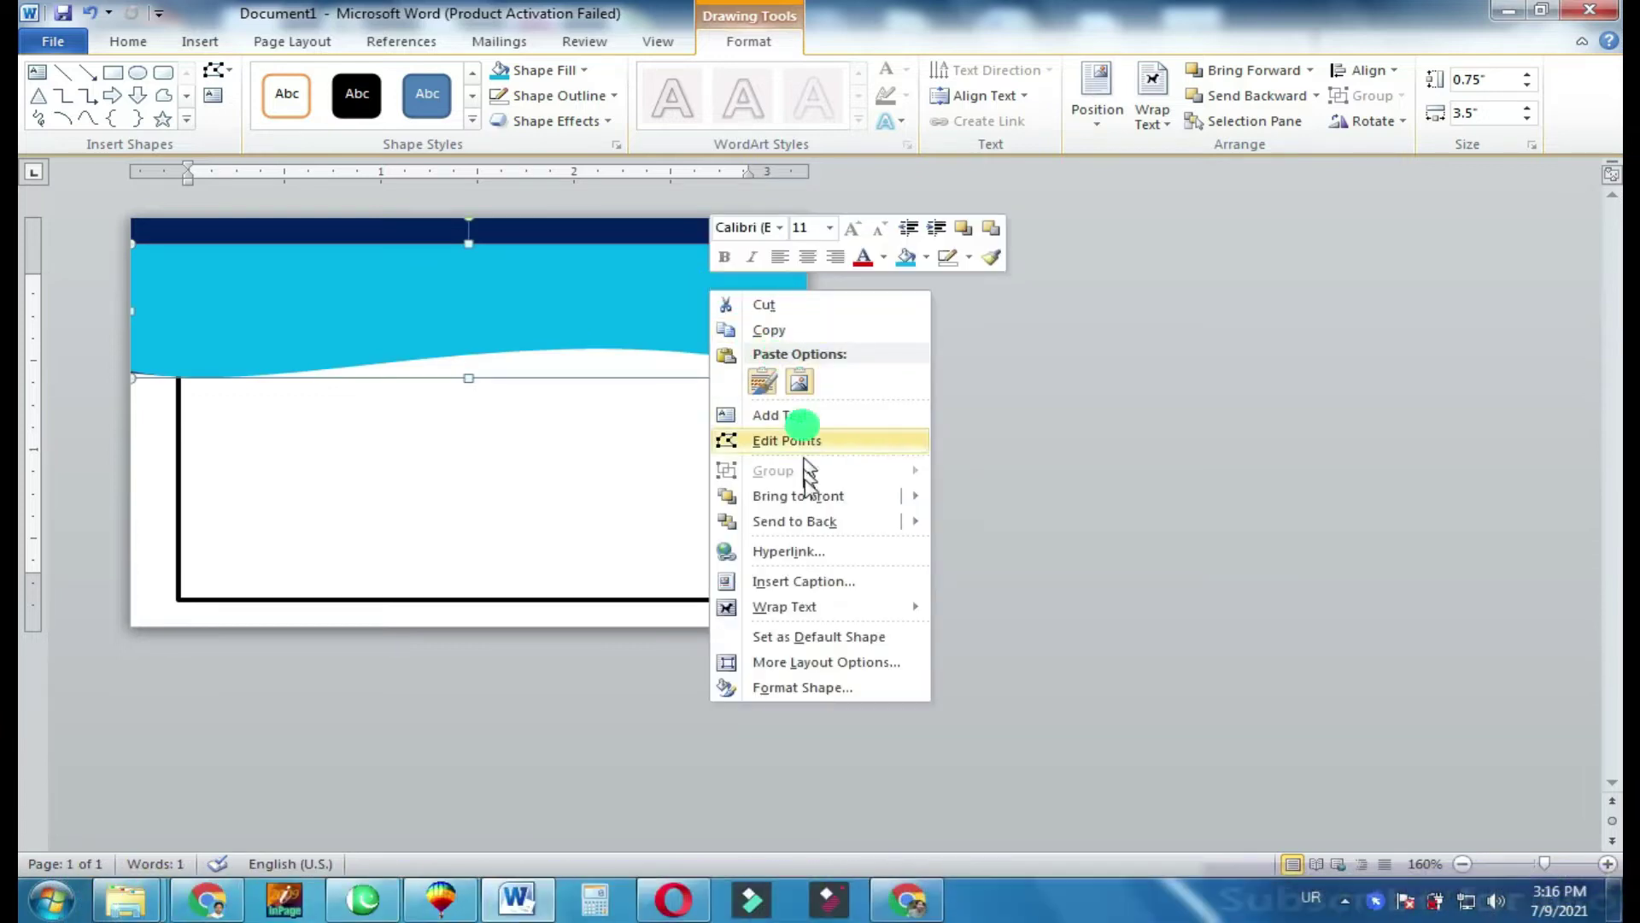
pyautogui.click(817, 501)
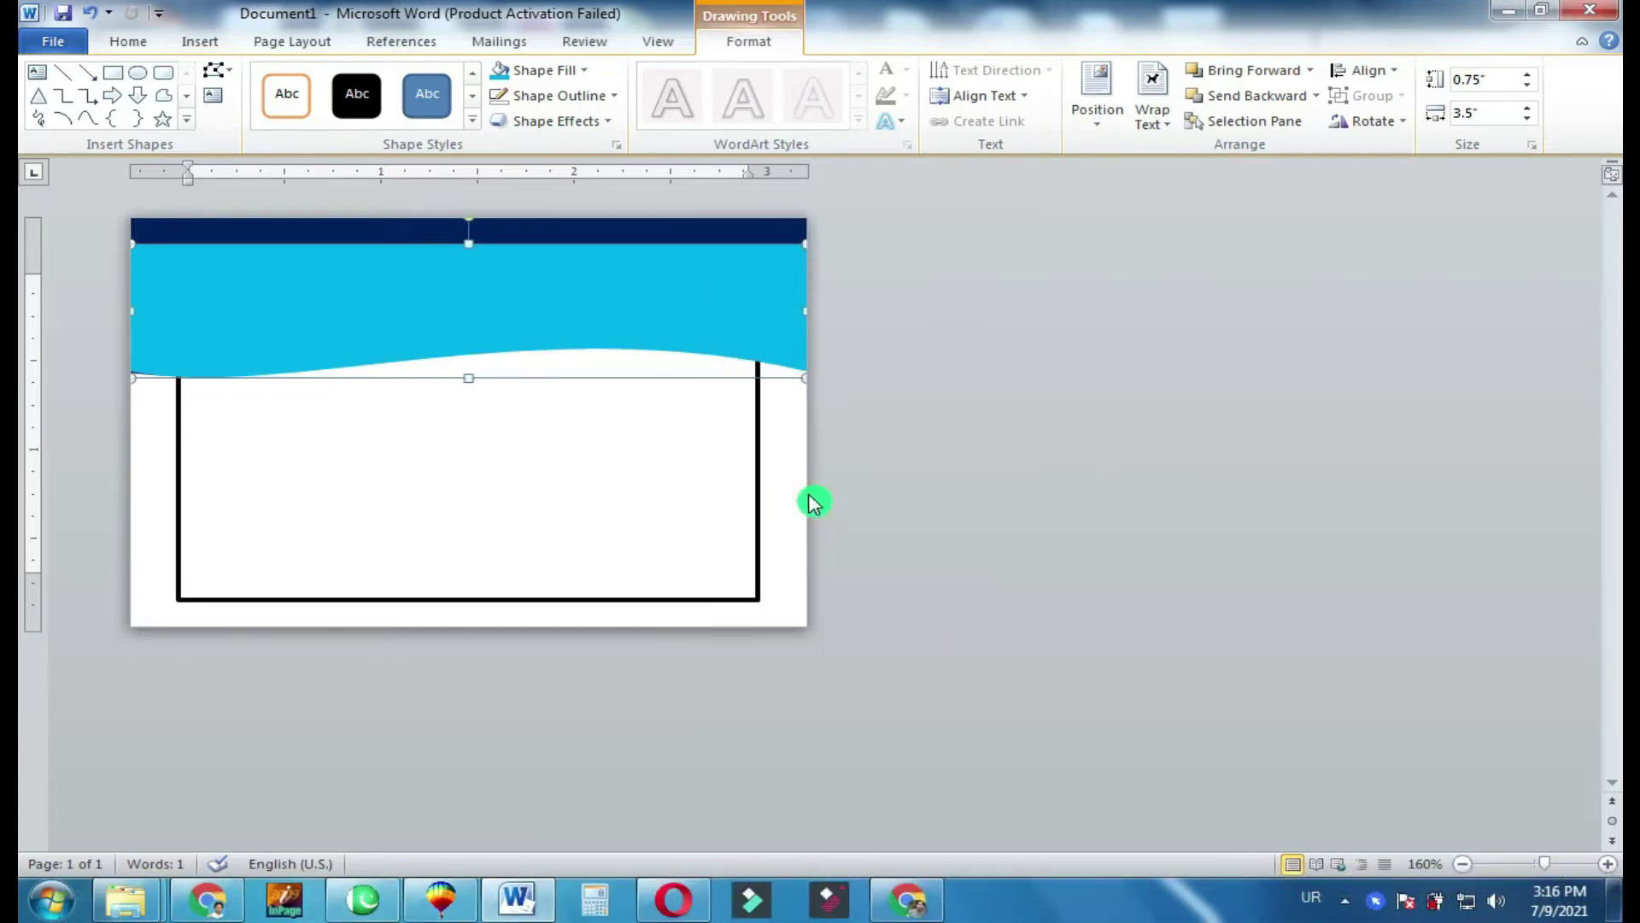
# - Send the cyan wave behind the navy shape and nudge the navy shape down
pyautogui.rightClick(724, 286)
pyautogui.moveTo(820, 488)
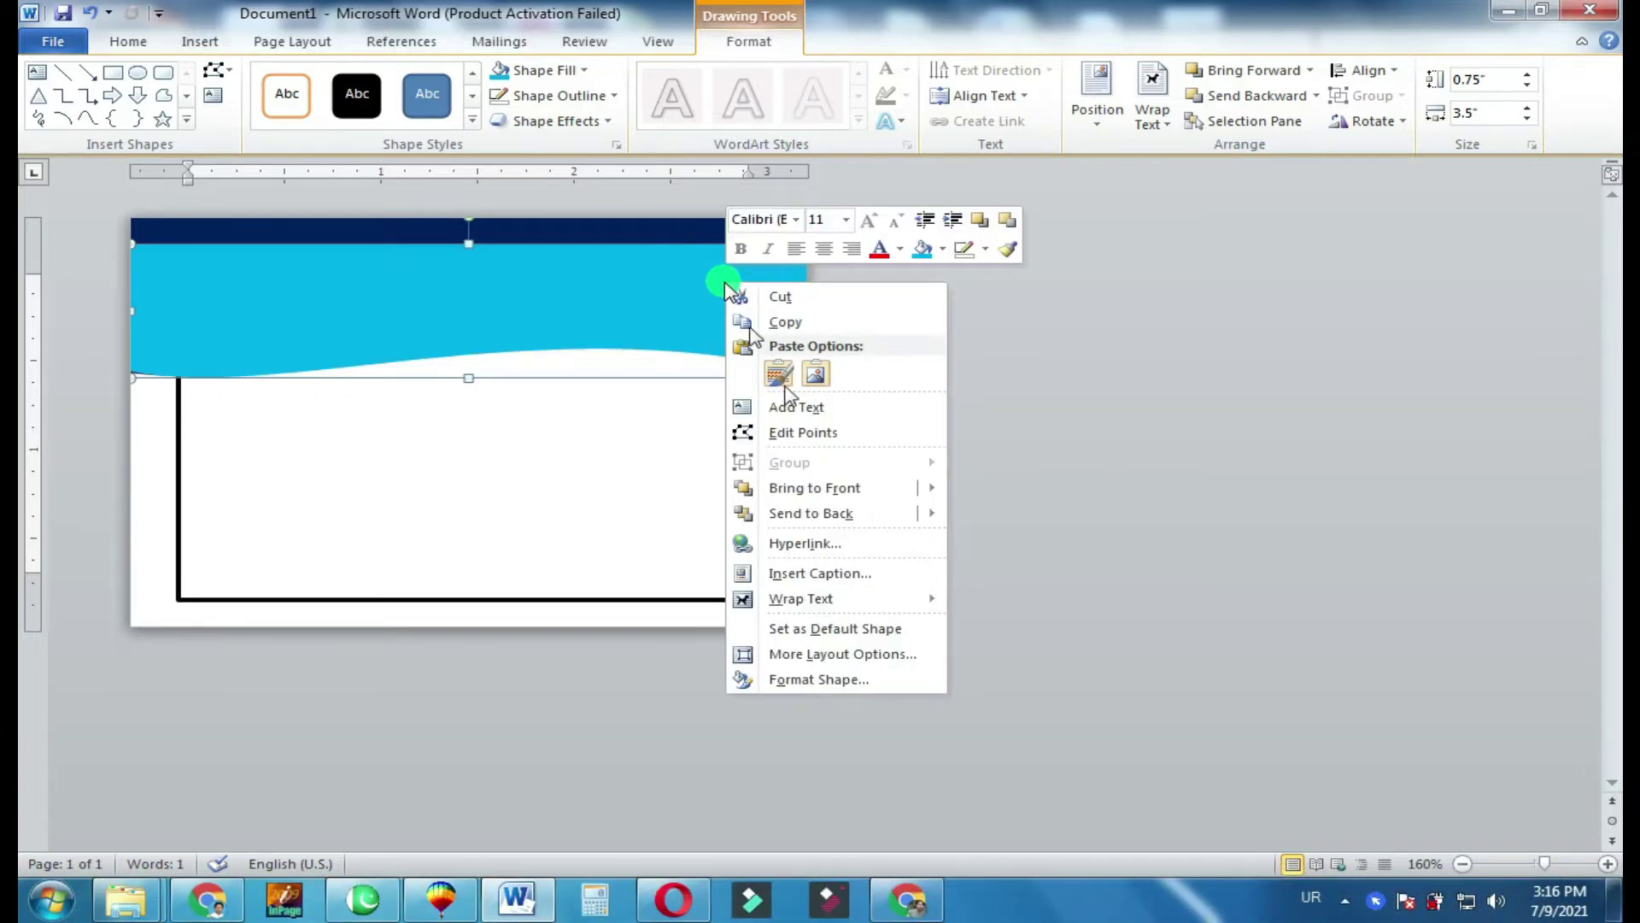
pyautogui.click(842, 515)
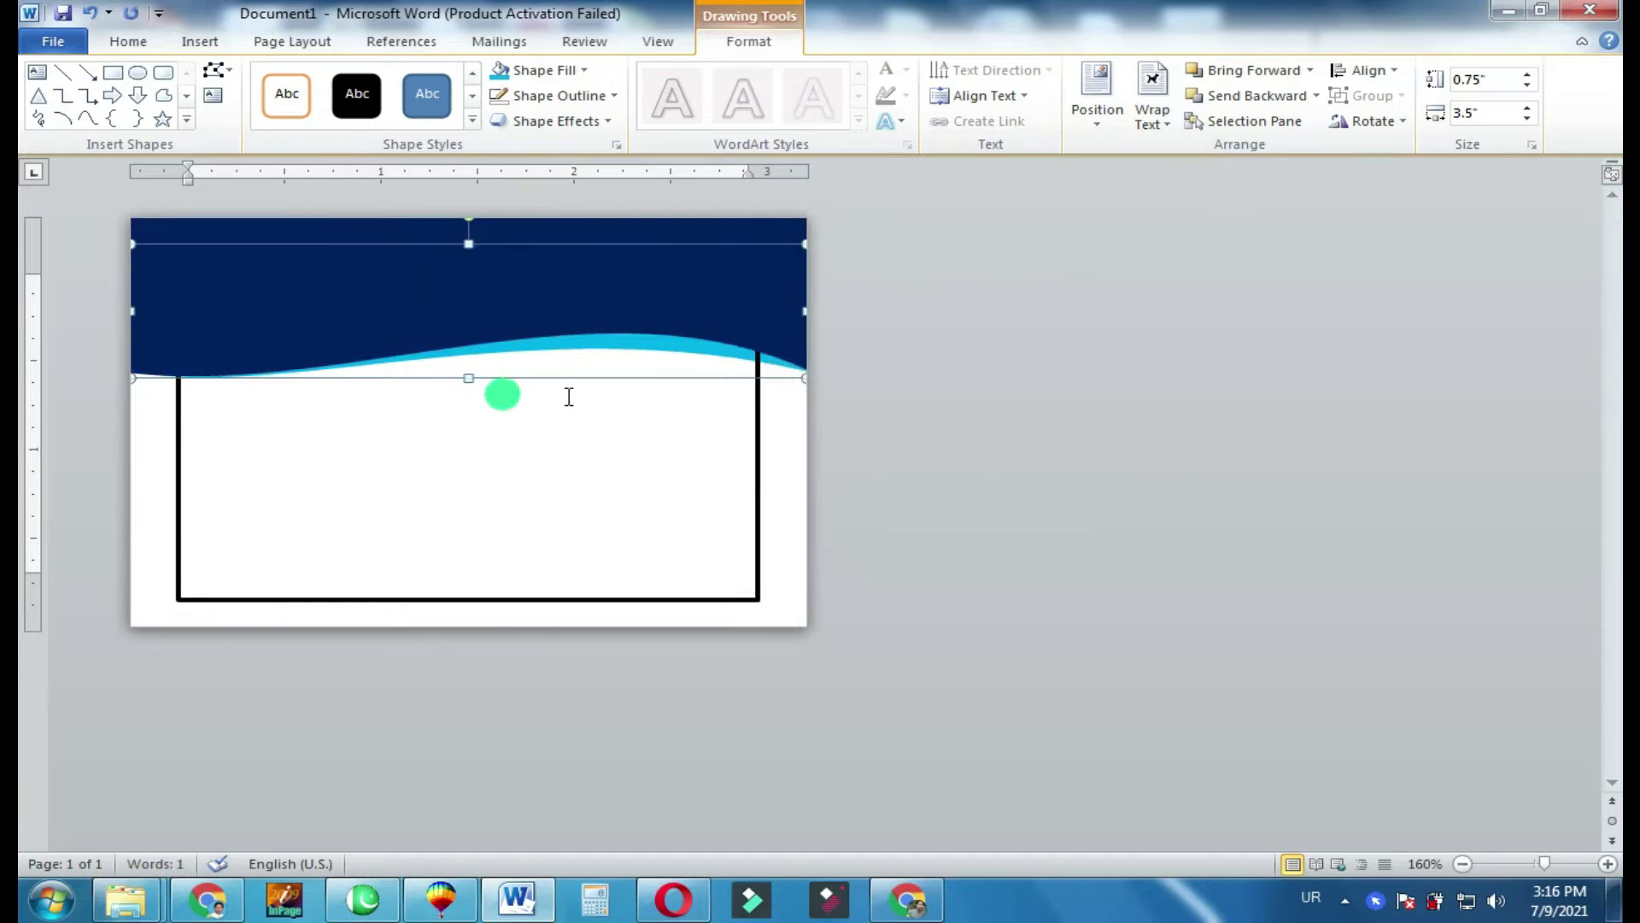
pyautogui.press('Down')
pyautogui.press('Down')
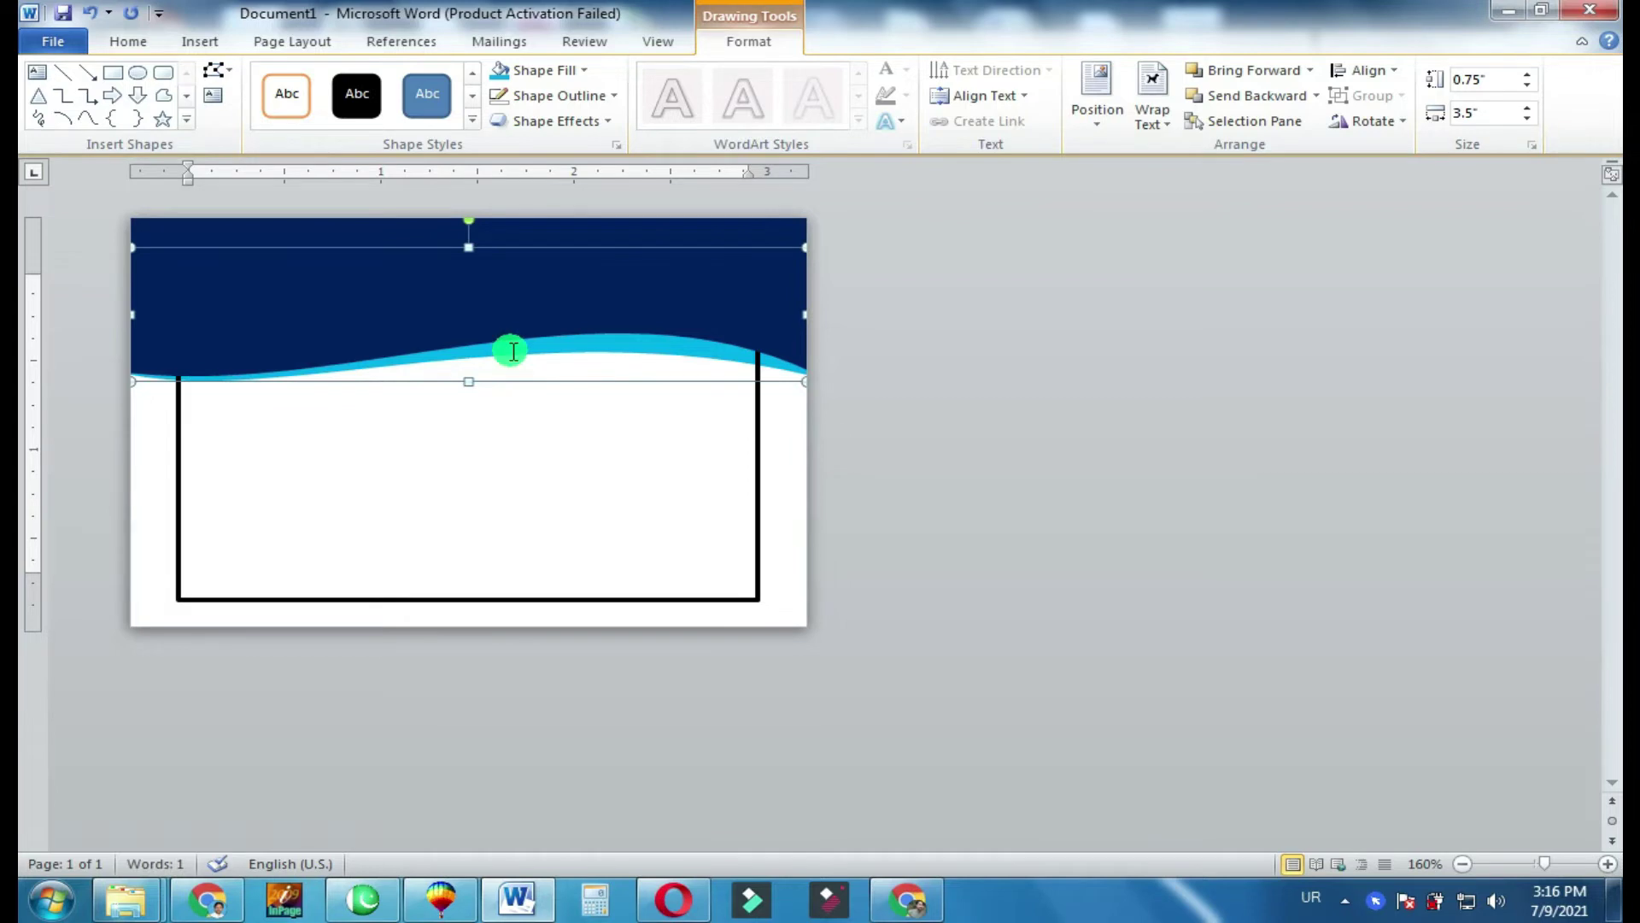
# - Reshape the navy wave's left and right ends with Edit Points
pyautogui.rightClick(502, 384)
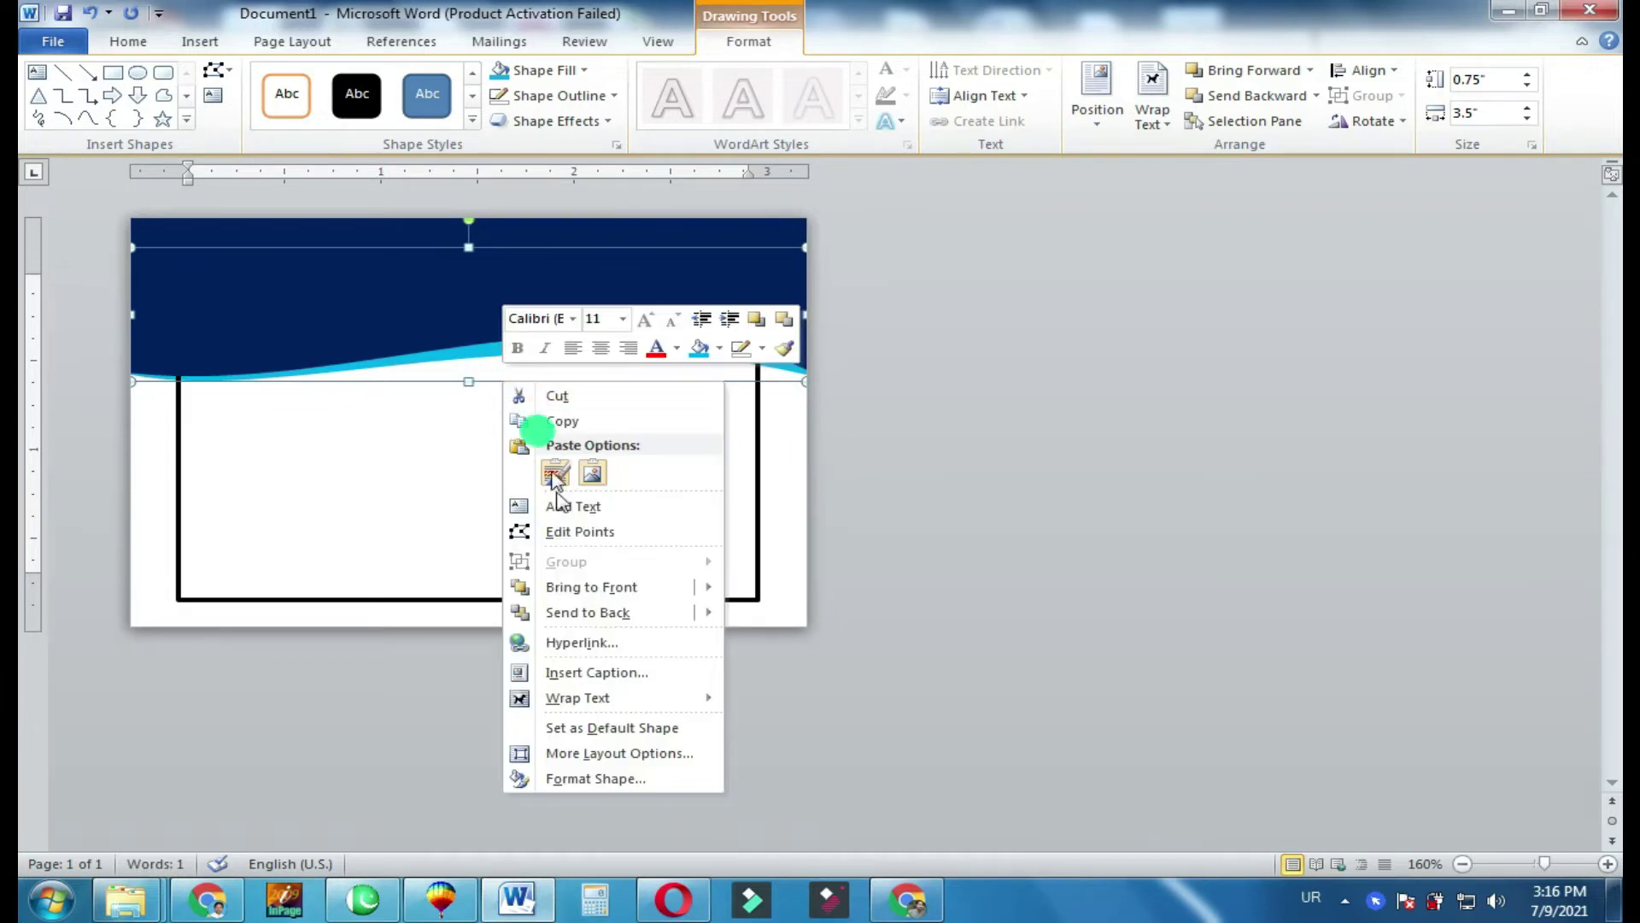
pyautogui.click(525, 532)
pyautogui.click(131, 373)
pyautogui.moveTo(285, 406); pyautogui.dragTo(207, 436)
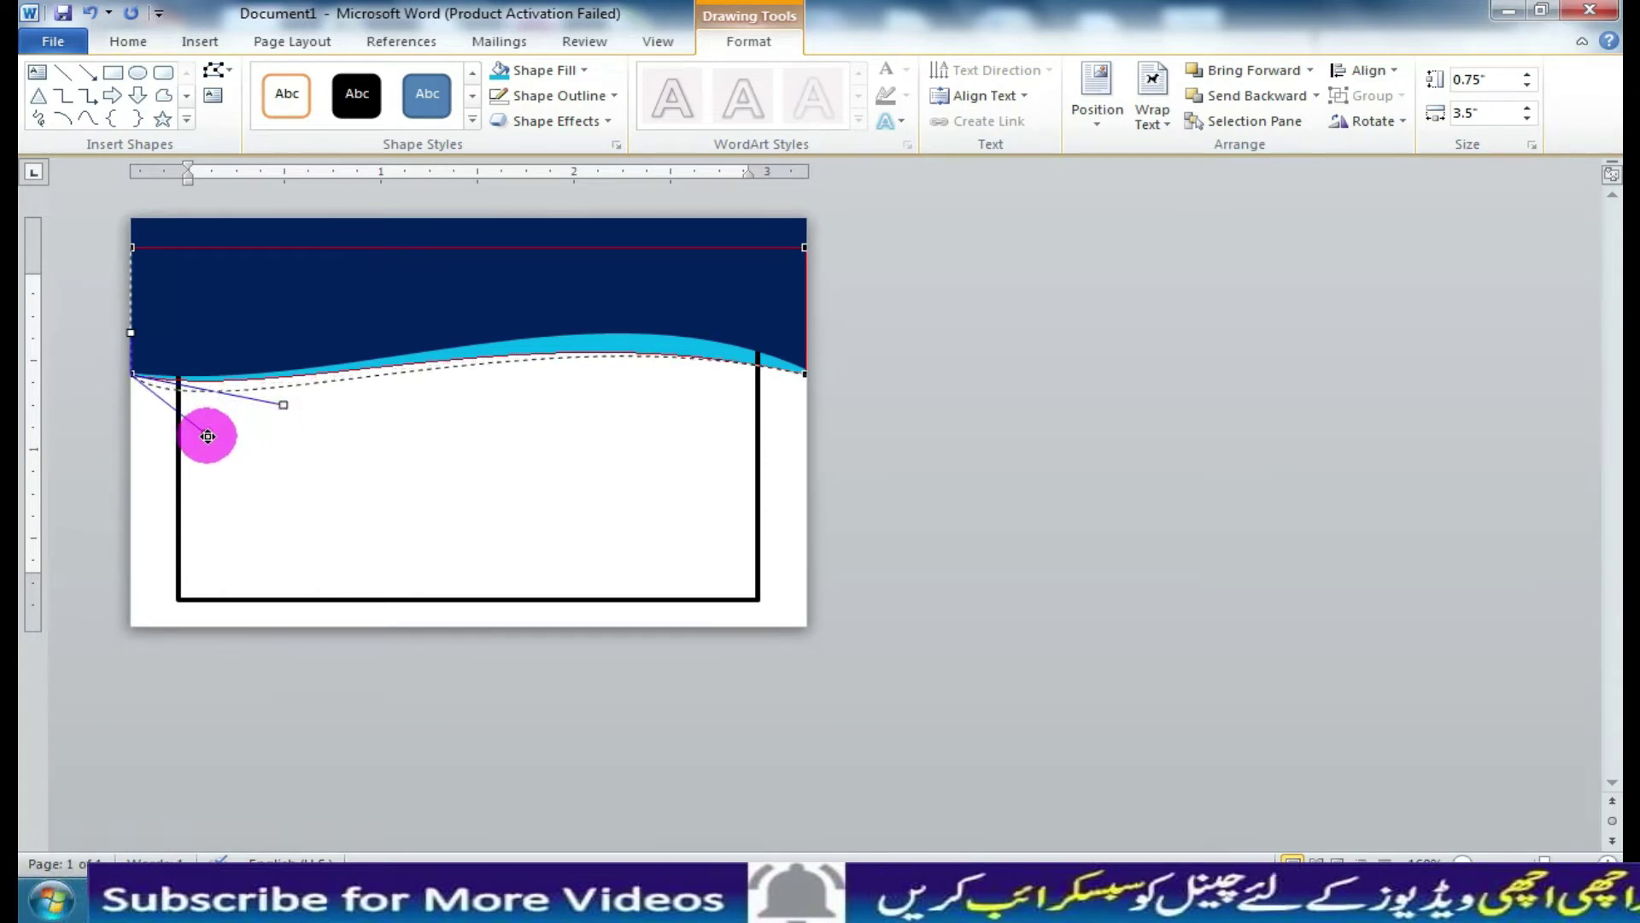
pyautogui.moveTo(208, 436); pyautogui.dragTo(204, 429)
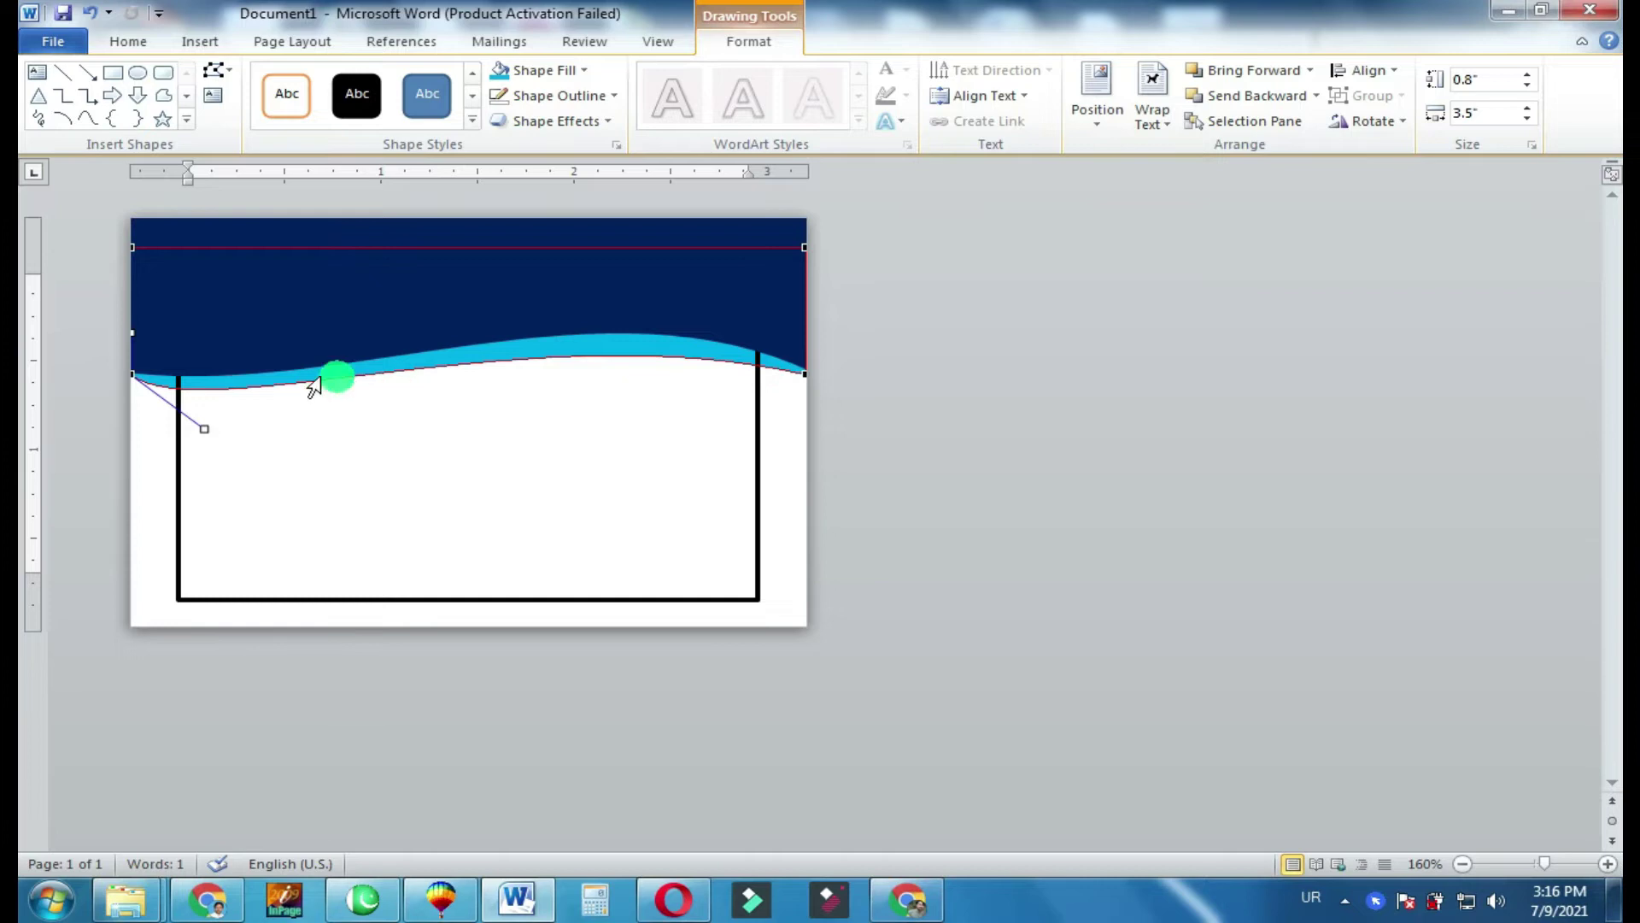
pyautogui.click(805, 376)
pyautogui.moveTo(535, 307)
pyautogui.mouseDown()
pyautogui.moveTo(620, 291)
pyautogui.moveTo(560, 291)
pyautogui.mouseUp()
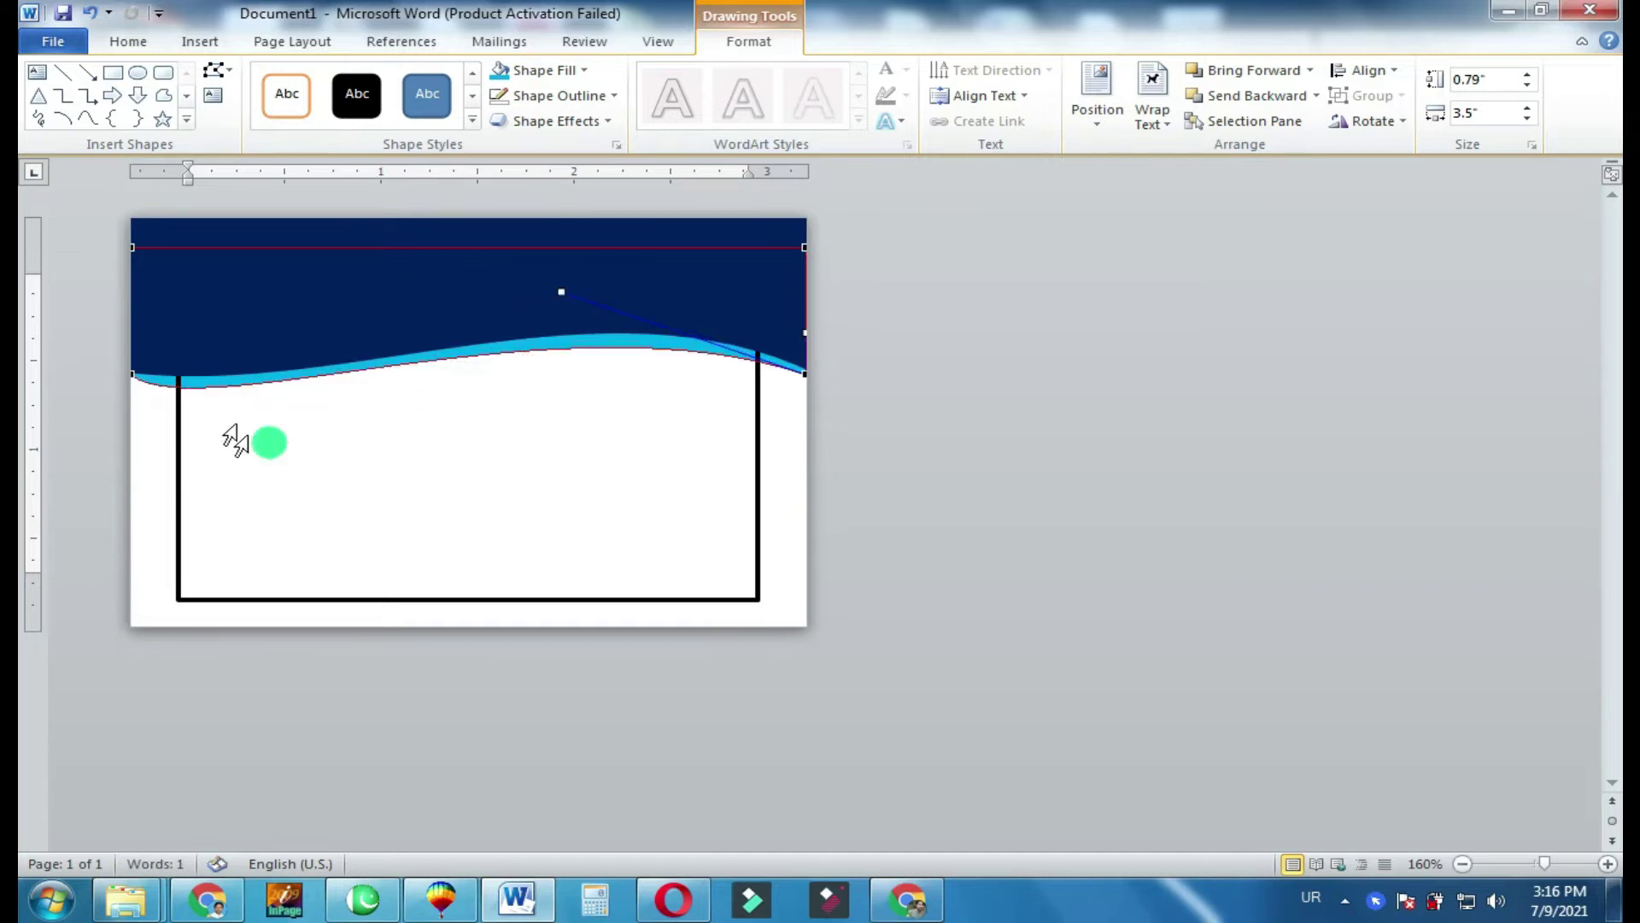
# - Fine-tune the navy wave's curves, then draw a text box across the dark header
pyautogui.click(134, 376)
pyautogui.moveTo(209, 428); pyautogui.dragTo(242, 422)
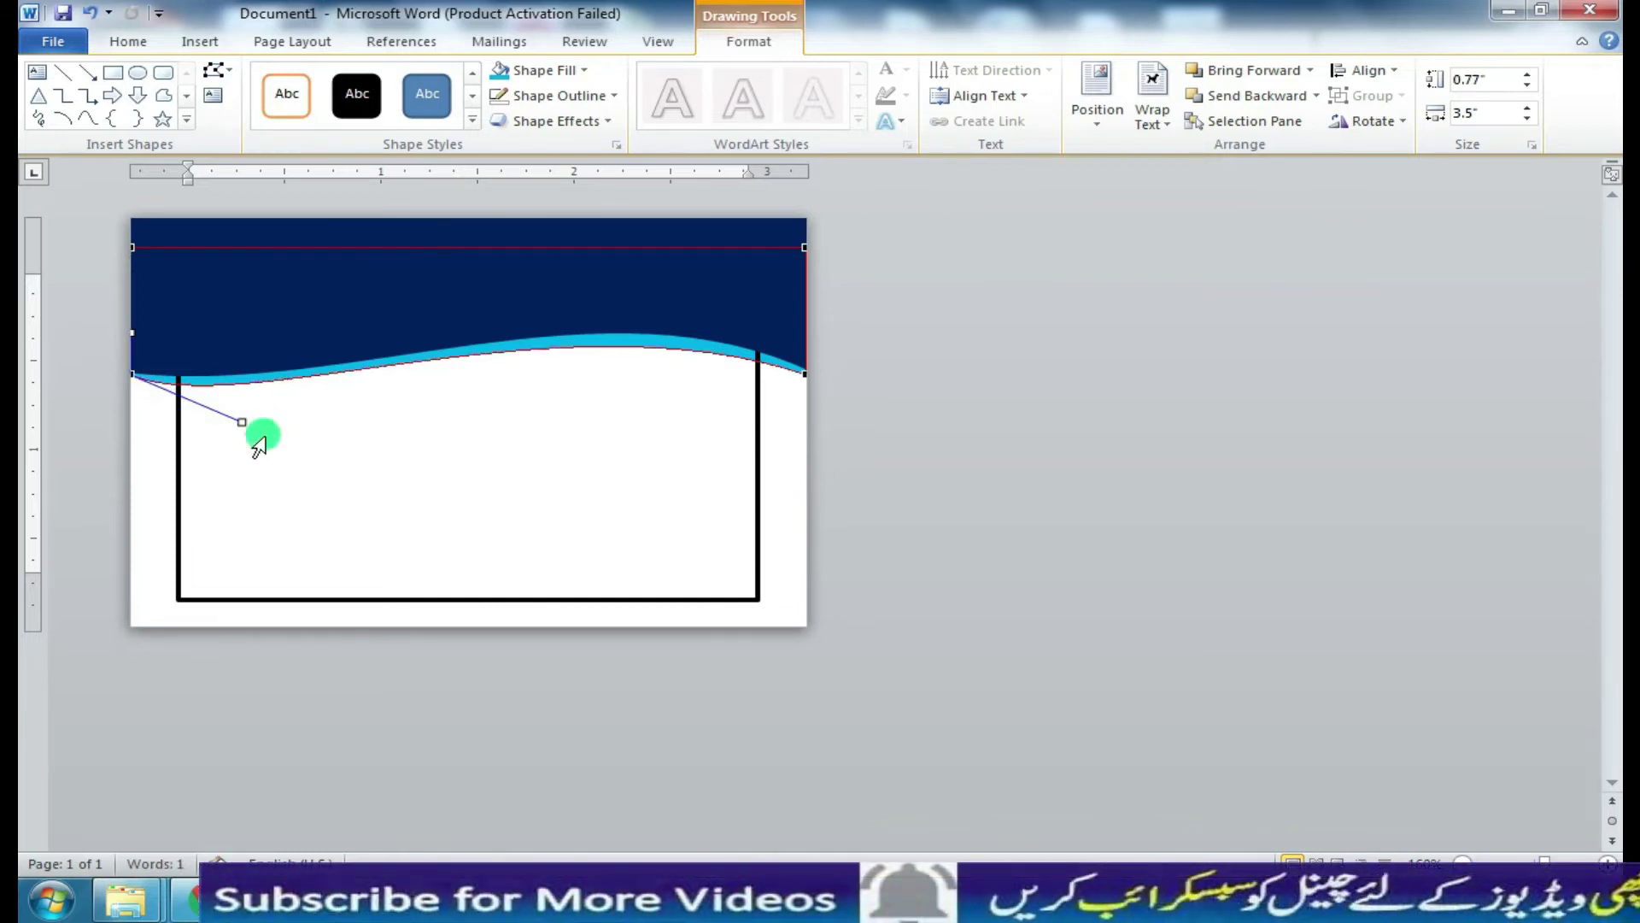
pyautogui.hotkey('ctrl', 'z')
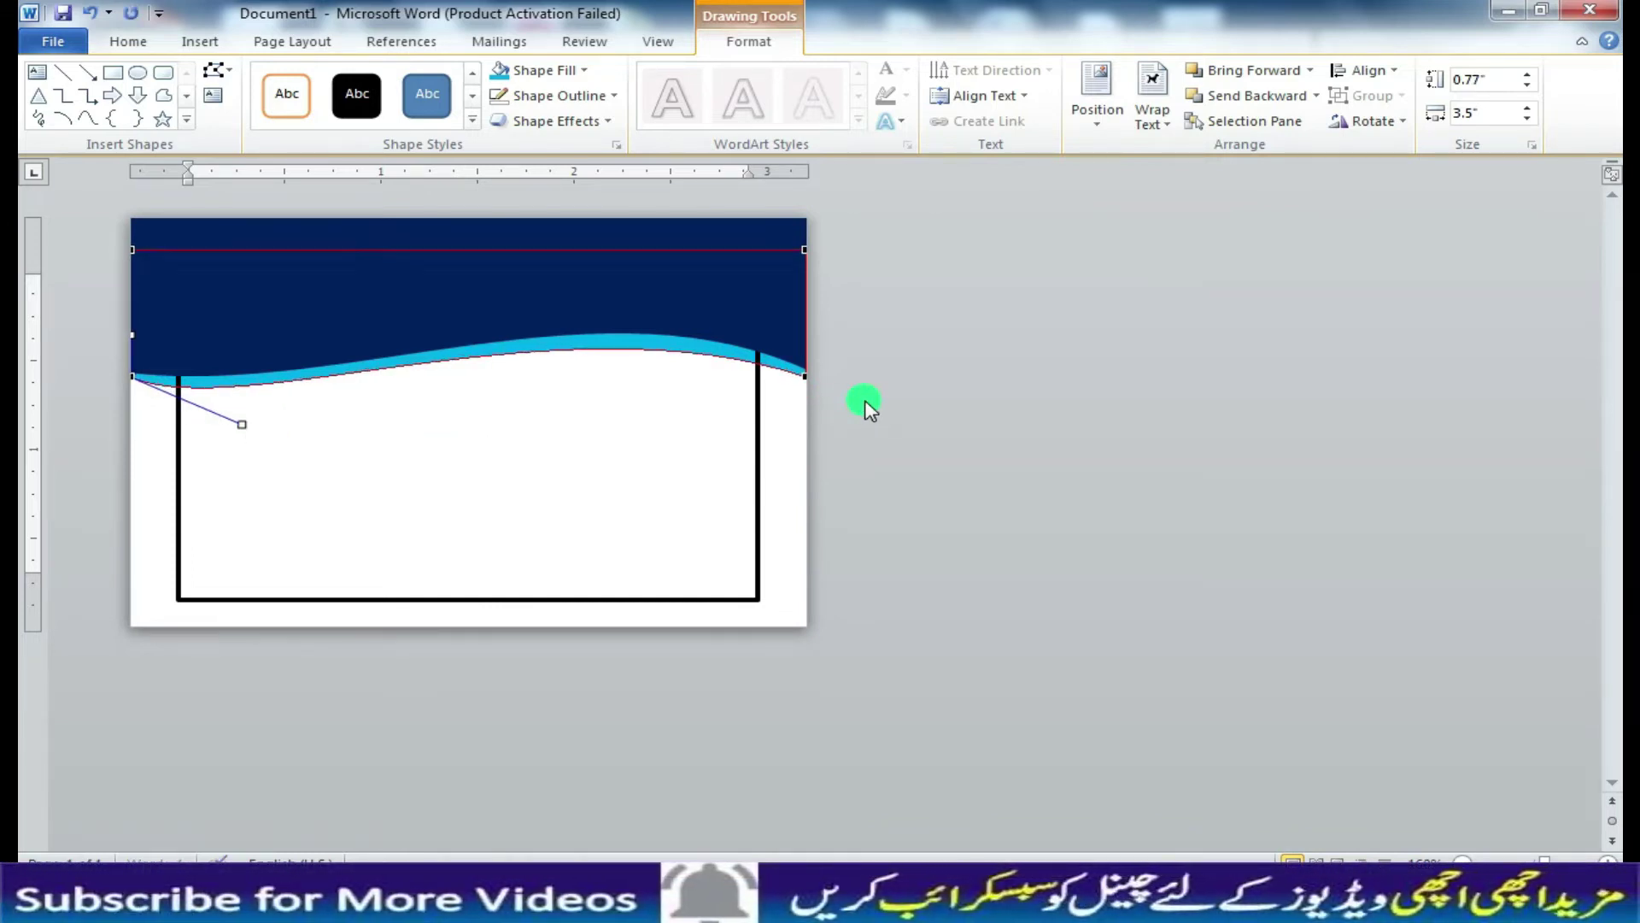
pyautogui.hotkey('ctrl', 'y')
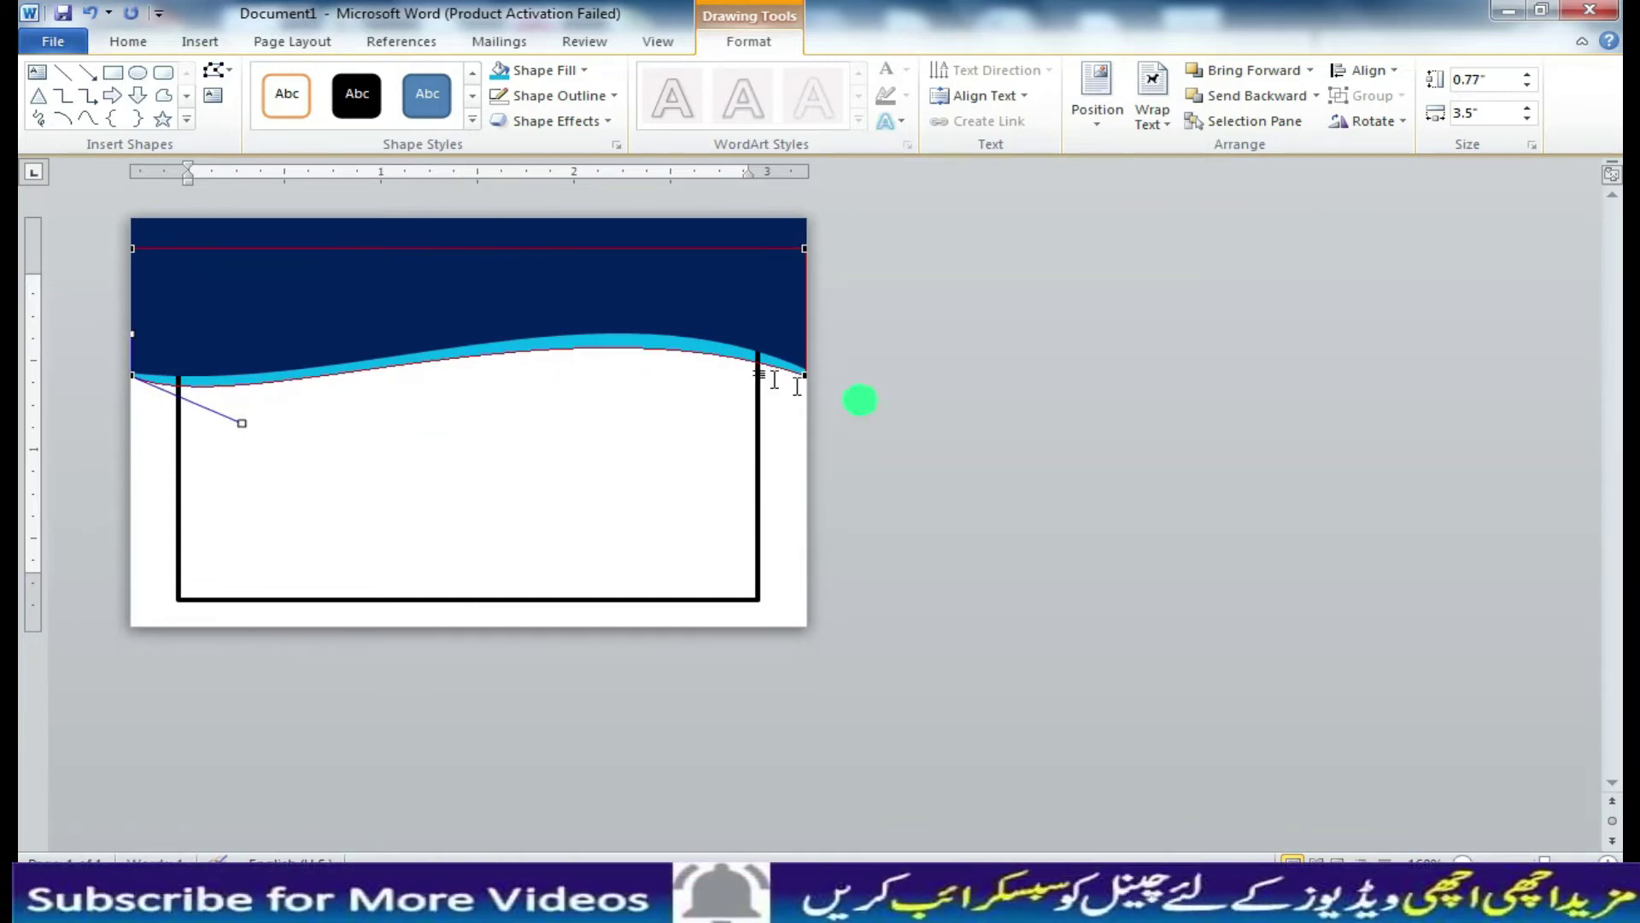
pyautogui.click(803, 373)
pyautogui.moveTo(561, 293); pyautogui.dragTo(636, 292)
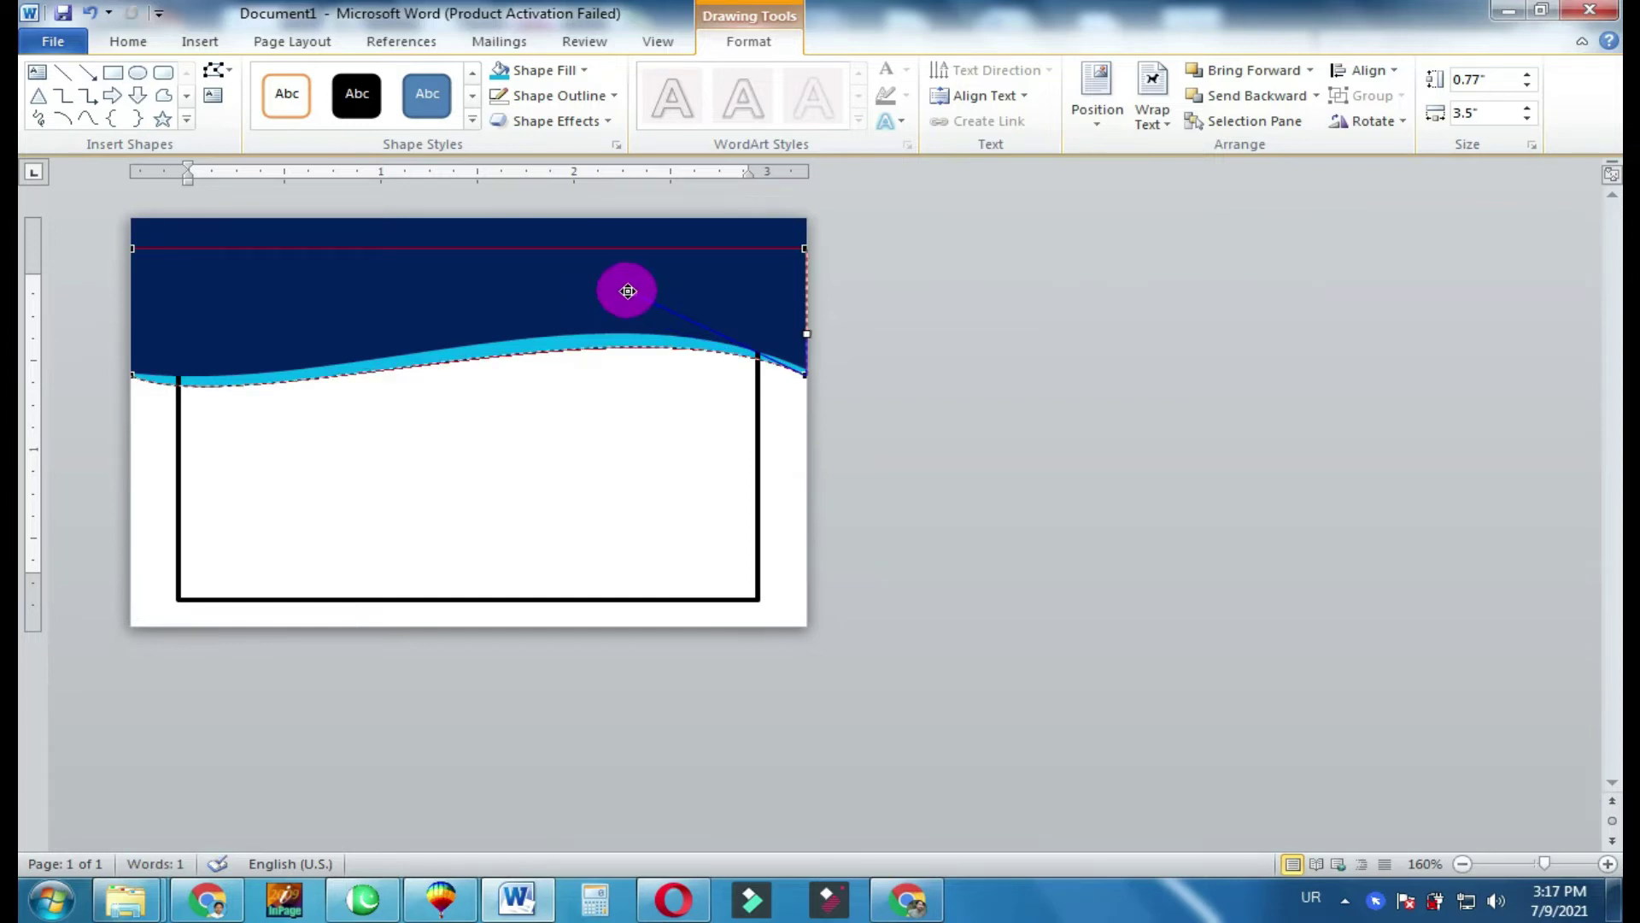
pyautogui.moveTo(626, 291); pyautogui.dragTo(626, 291)
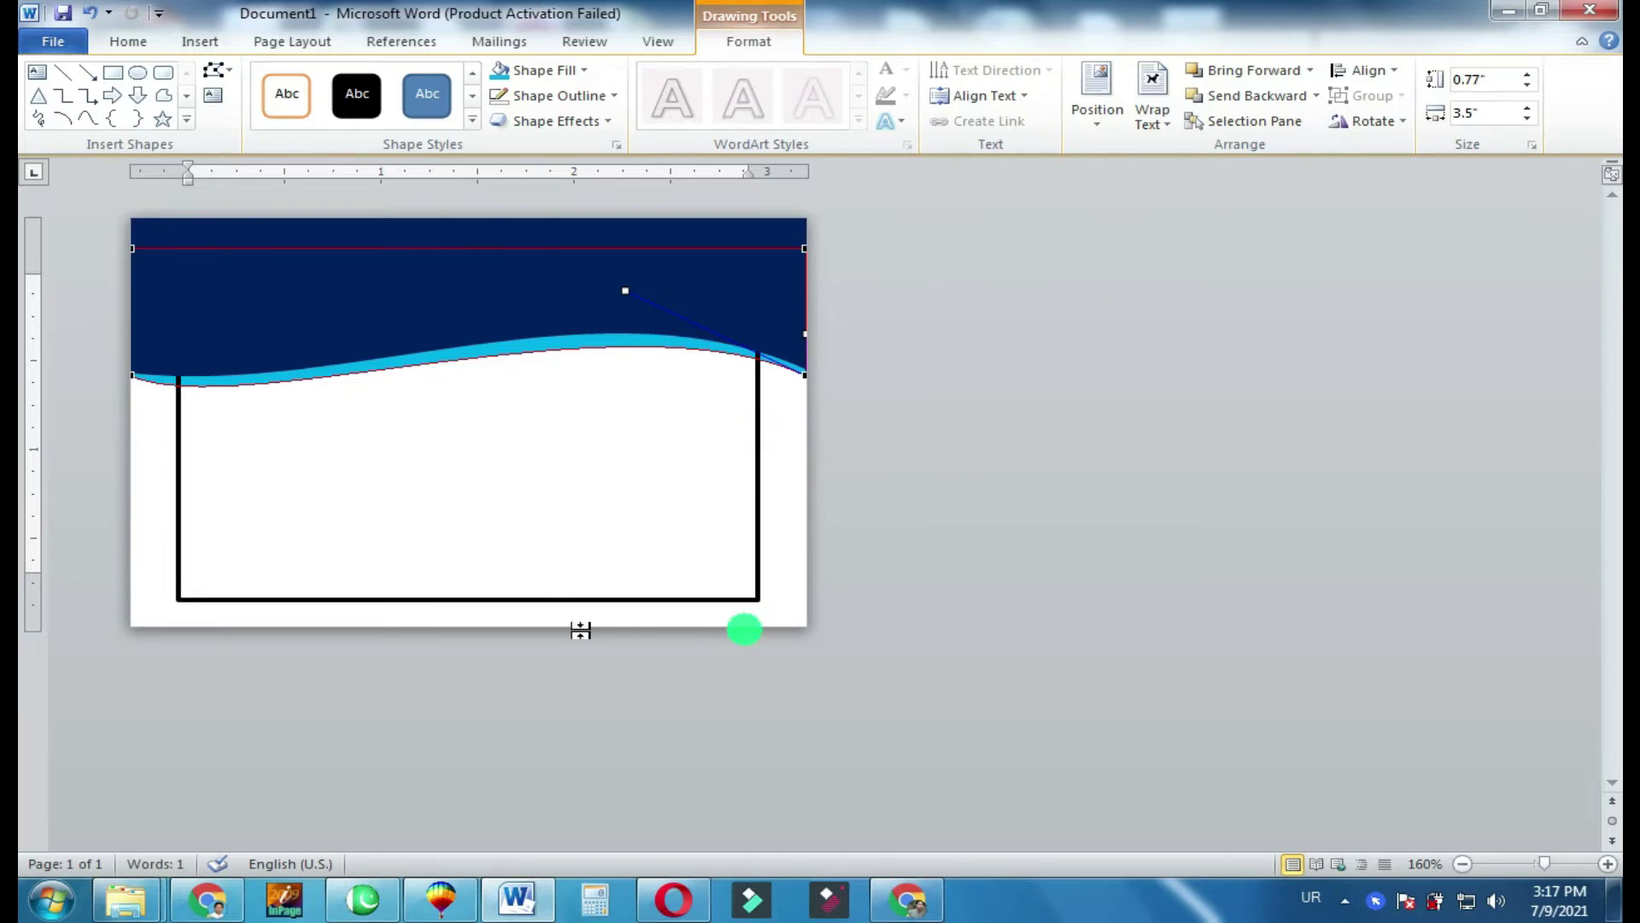
pyautogui.click(218, 101)
pyautogui.moveTo(197, 251)
pyautogui.mouseDown()
pyautogui.moveTo(773, 336)
pyautogui.moveTo(757, 337)
pyautogui.mouseUp()
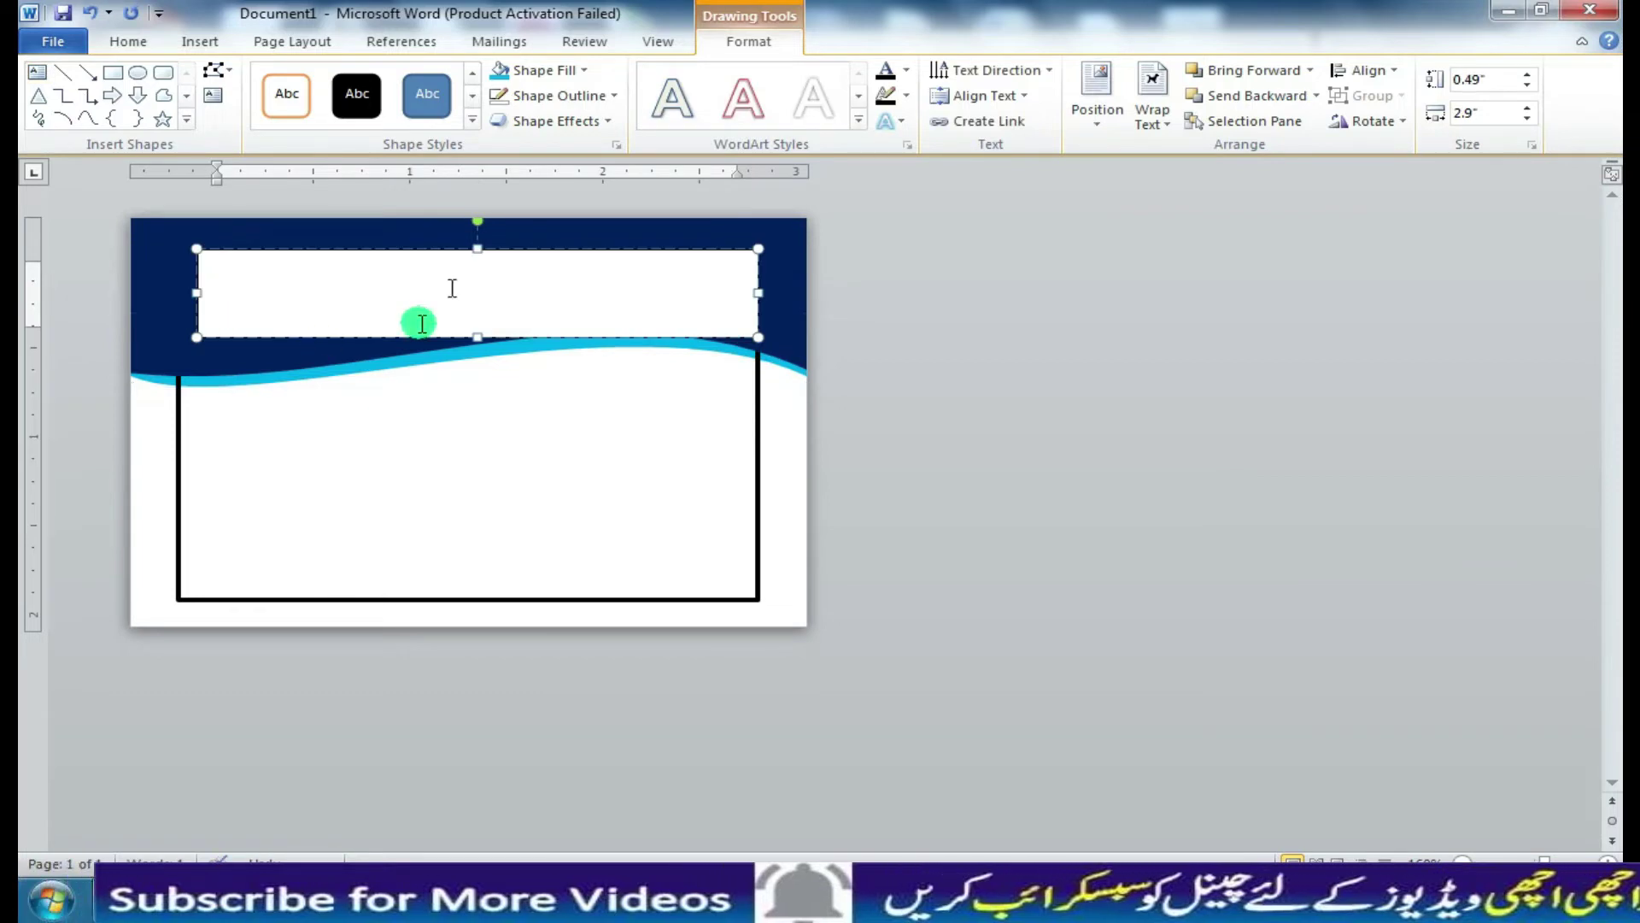
# - Make the text box transparent and set its font to Al Qalam Quran Majeed
pyautogui.click(544, 70)
pyautogui.click(548, 262)
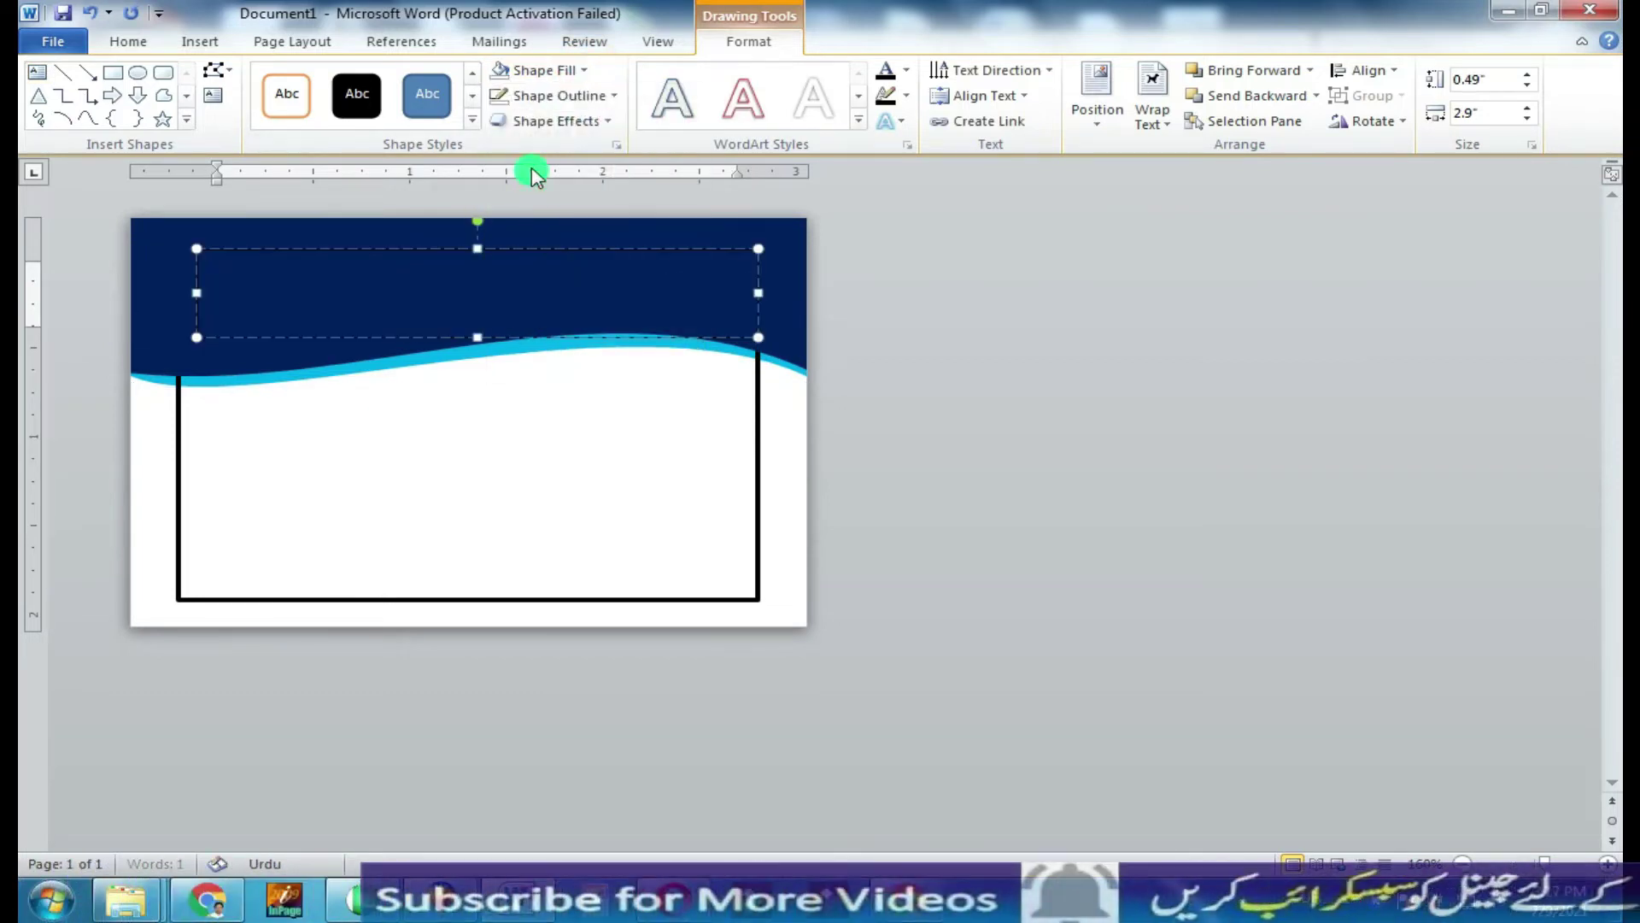
pyautogui.click(128, 41)
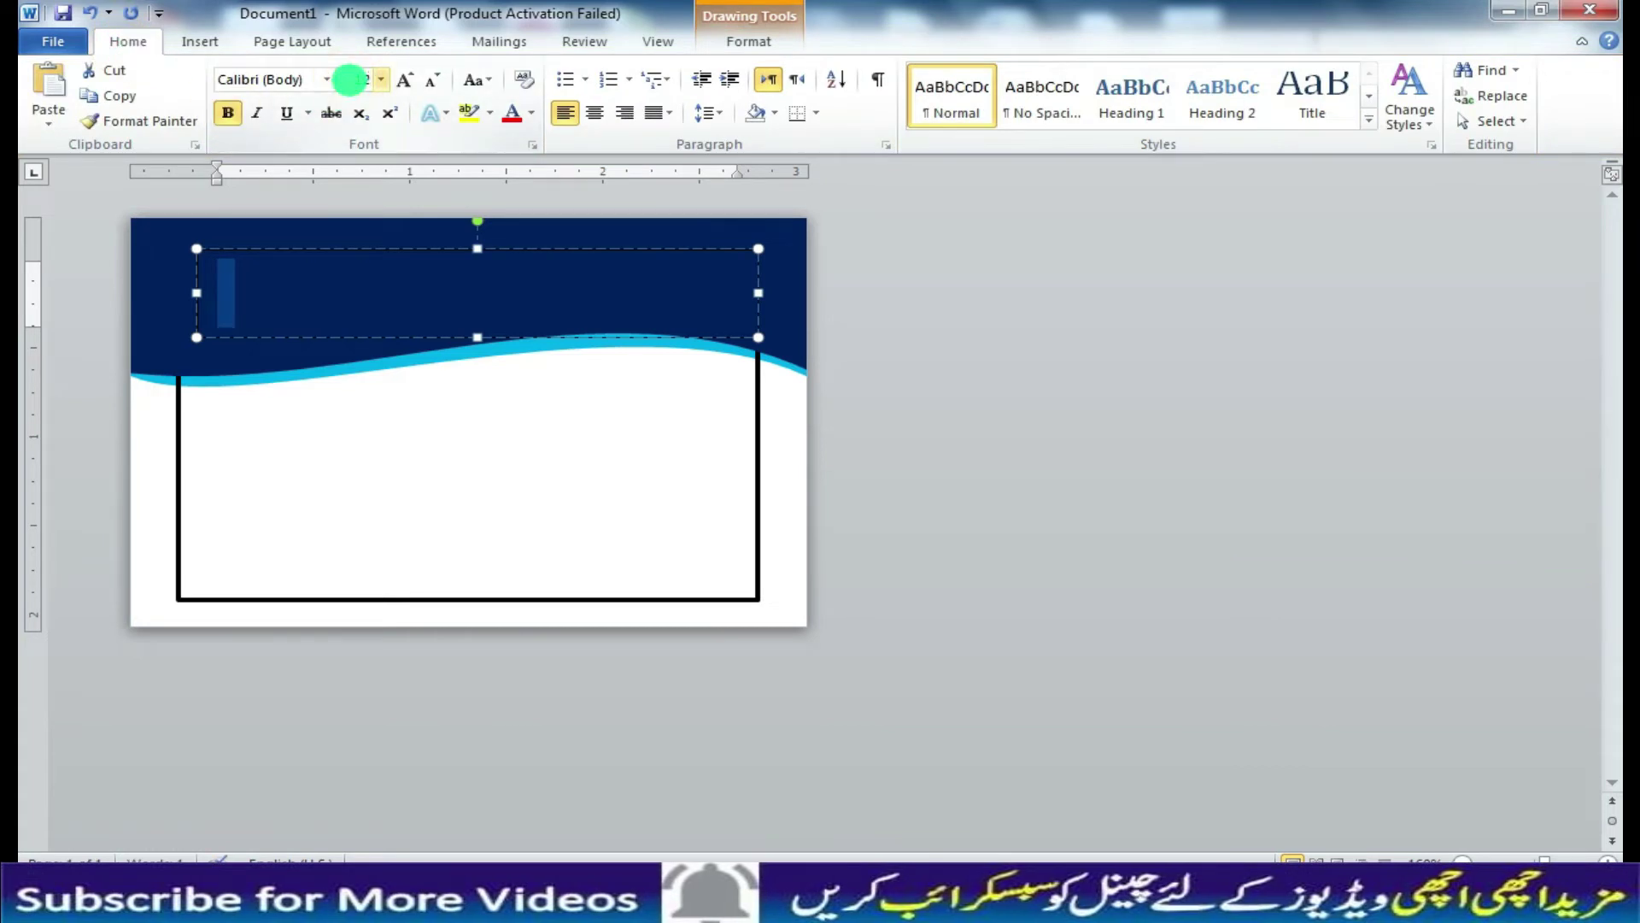
pyautogui.click(327, 80)
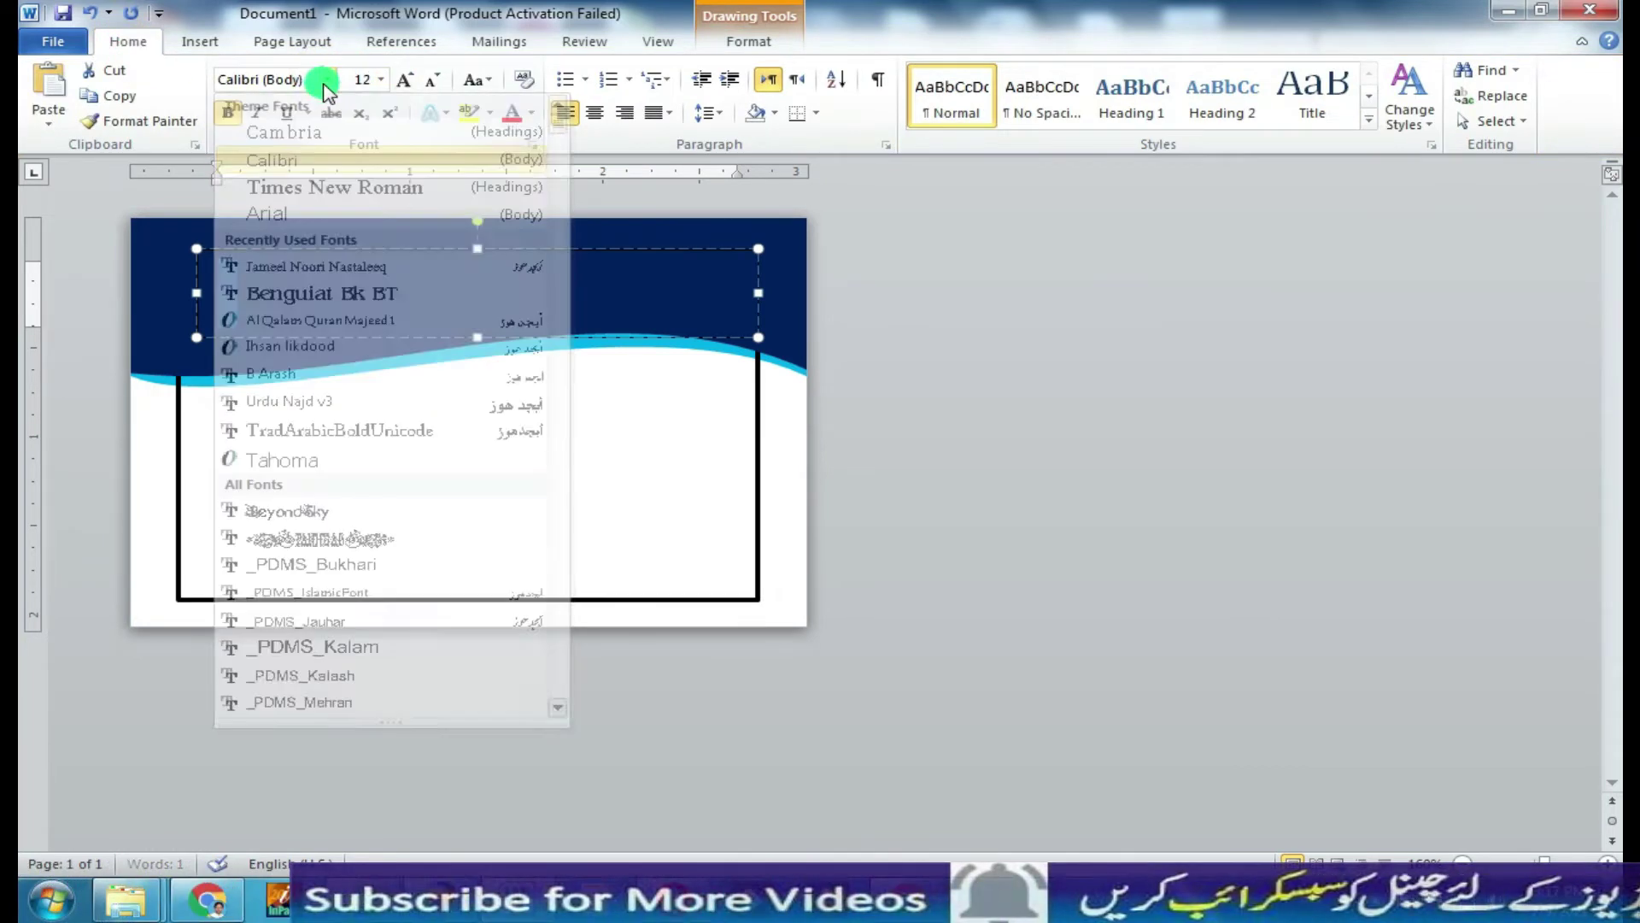
pyautogui.click(327, 79)
pyautogui.click(327, 80)
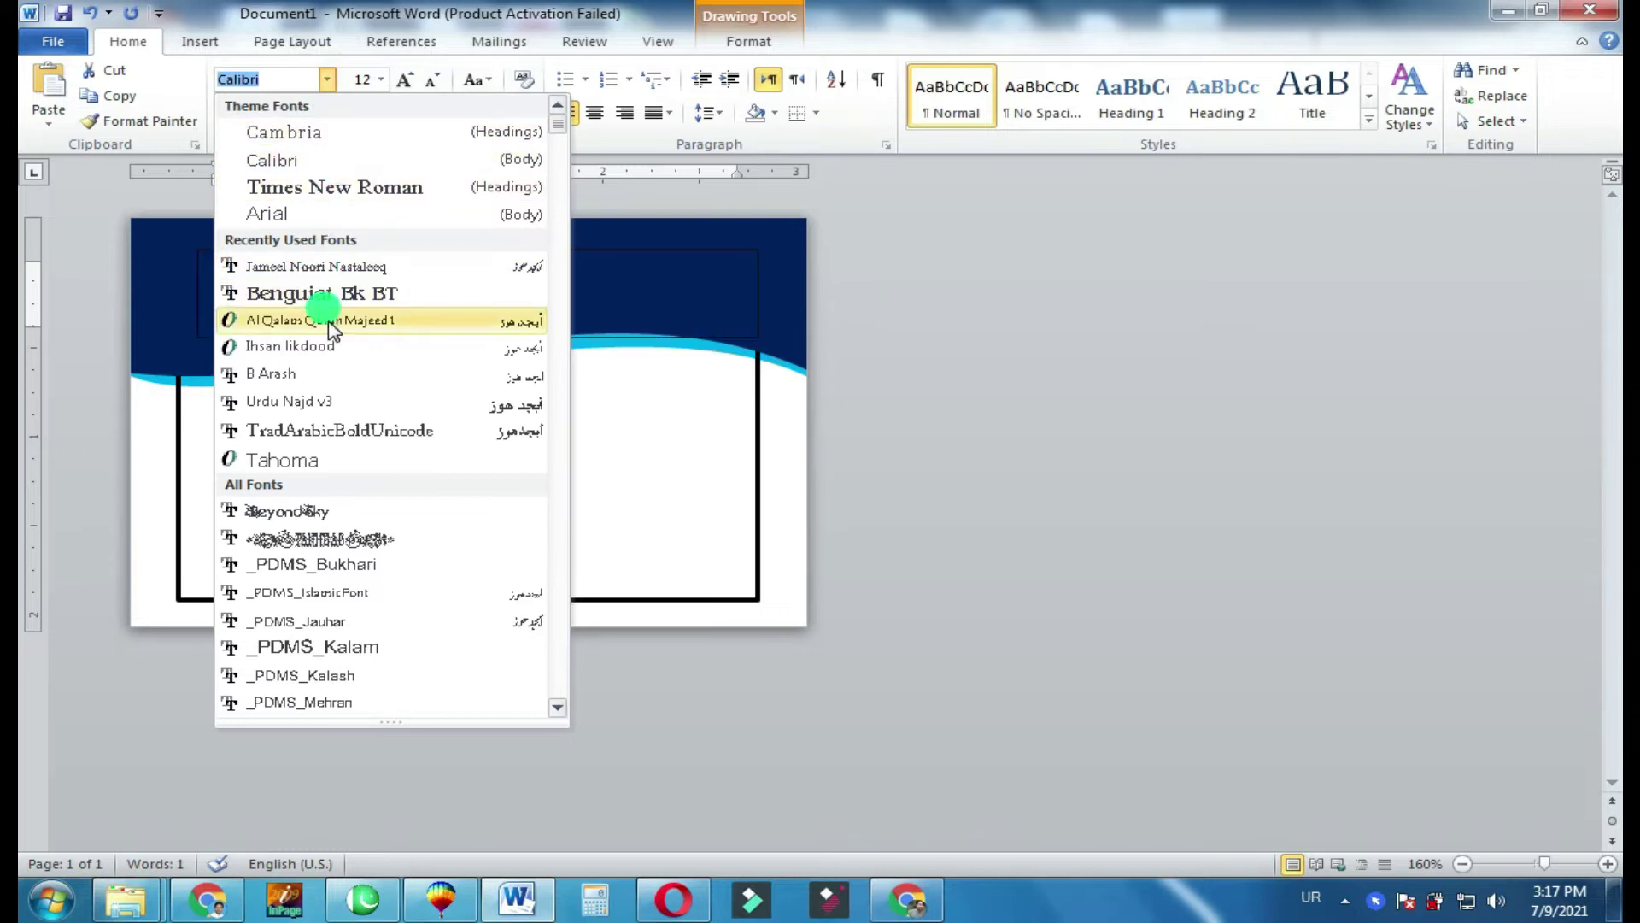
pyautogui.click(331, 319)
# - Type the Urdu title 'مدرسہ عربیہ تعلیم القرآن شبقدر حسن زئی' right-to-left
pyautogui.click(1316, 900)
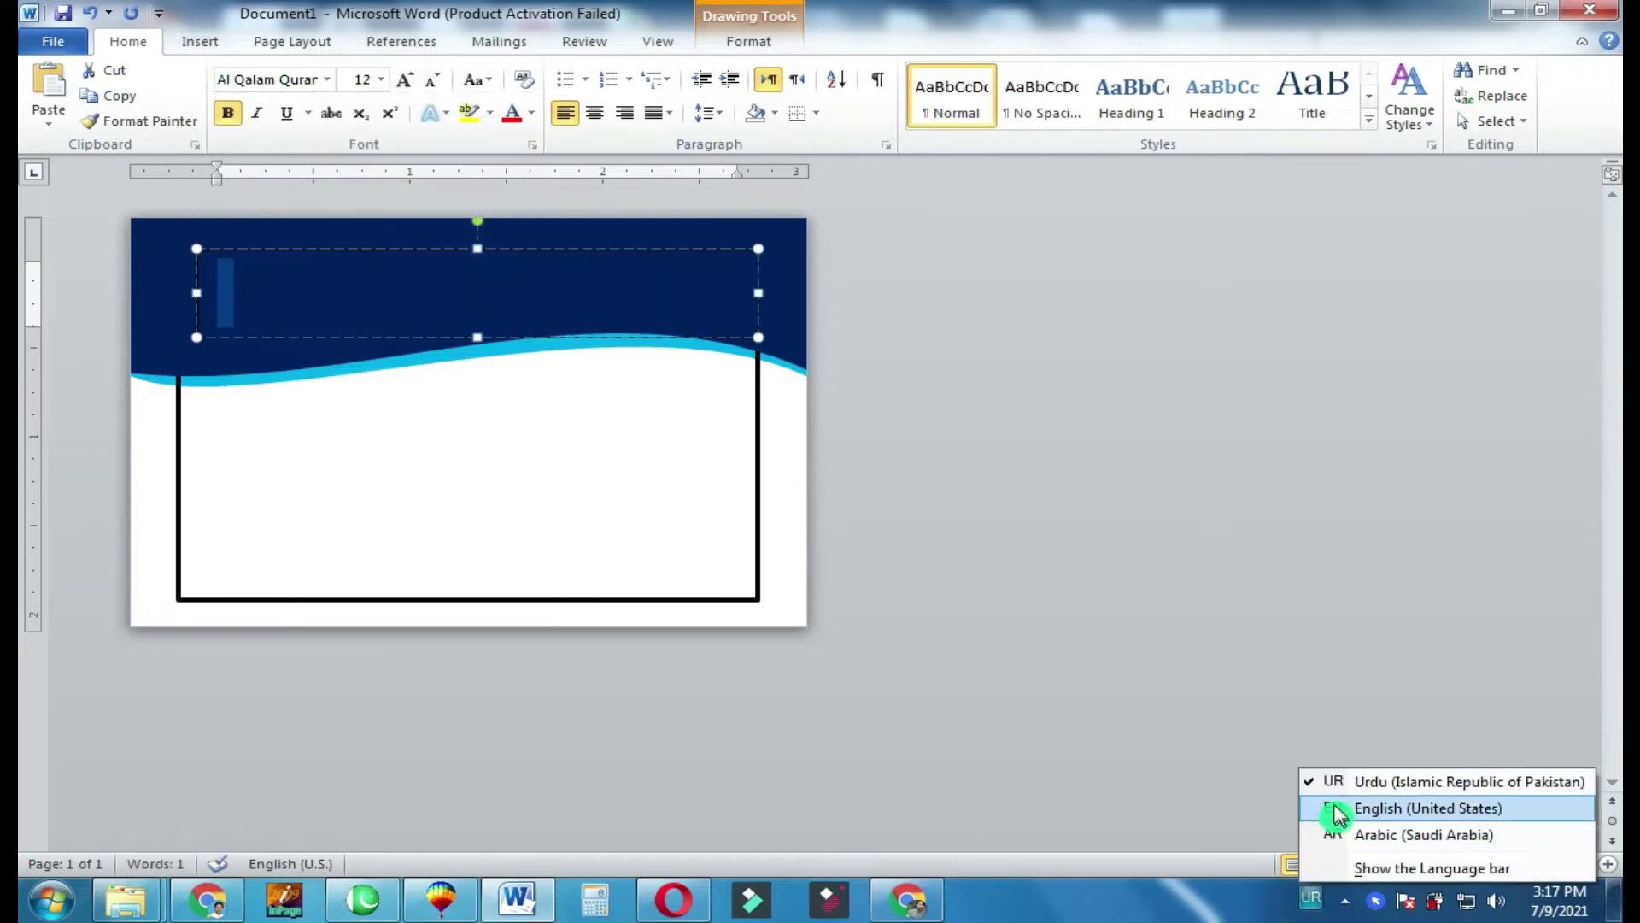
pyautogui.click(1395, 780)
pyautogui.click(797, 80)
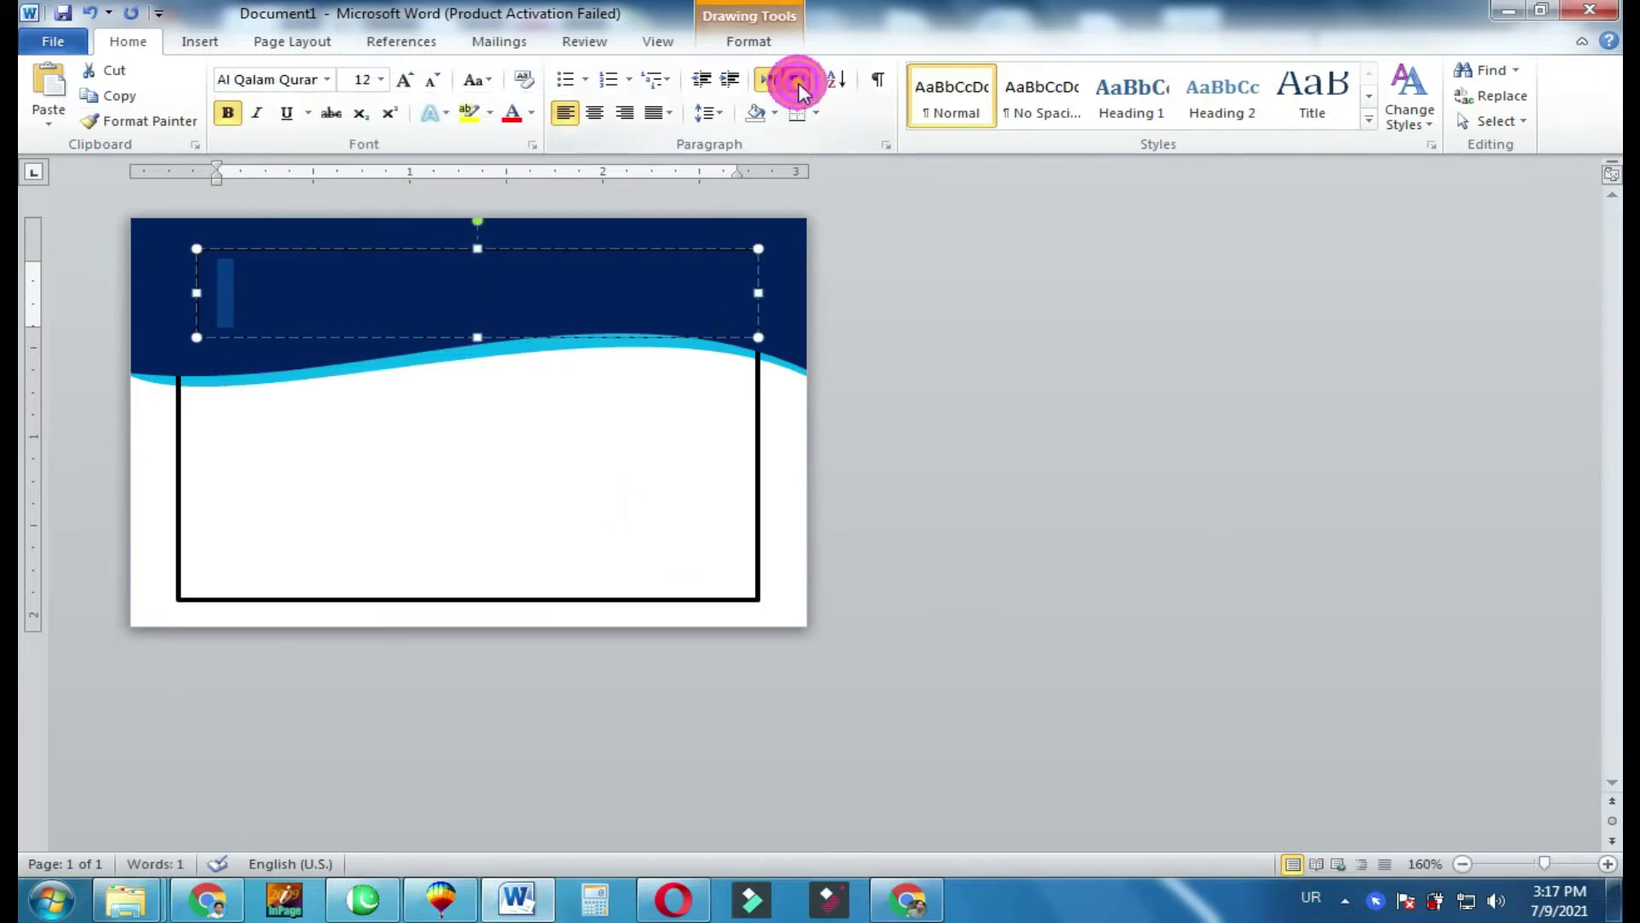
pyautogui.write('مدرسہ عربیہ تعلیم')
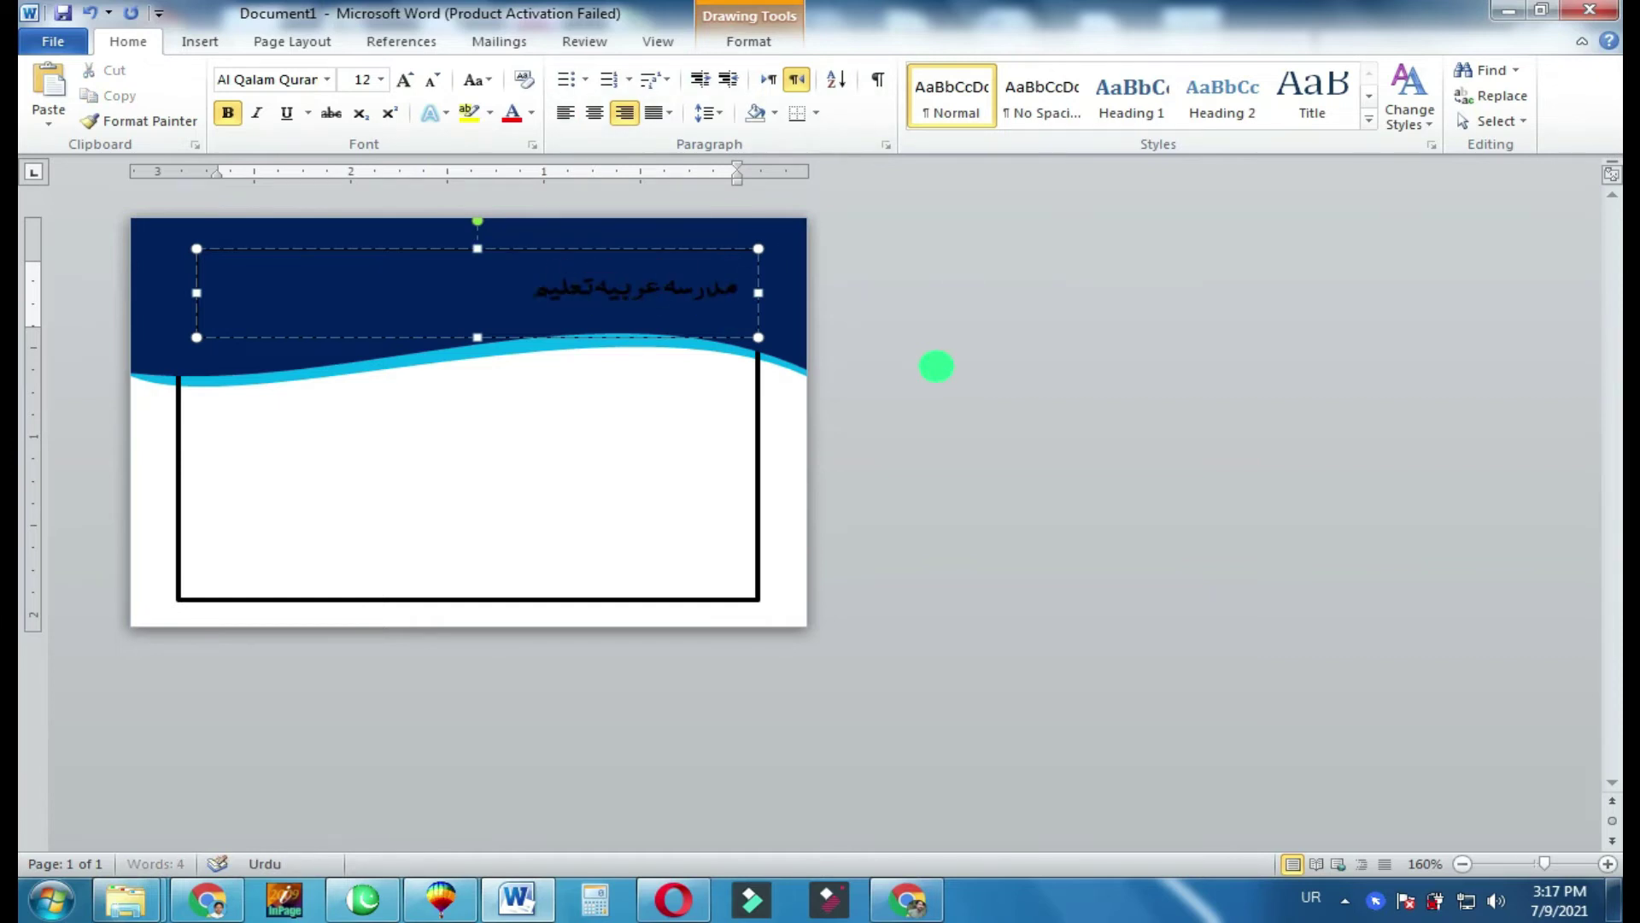
pyautogui.write(' القرآن شبق')
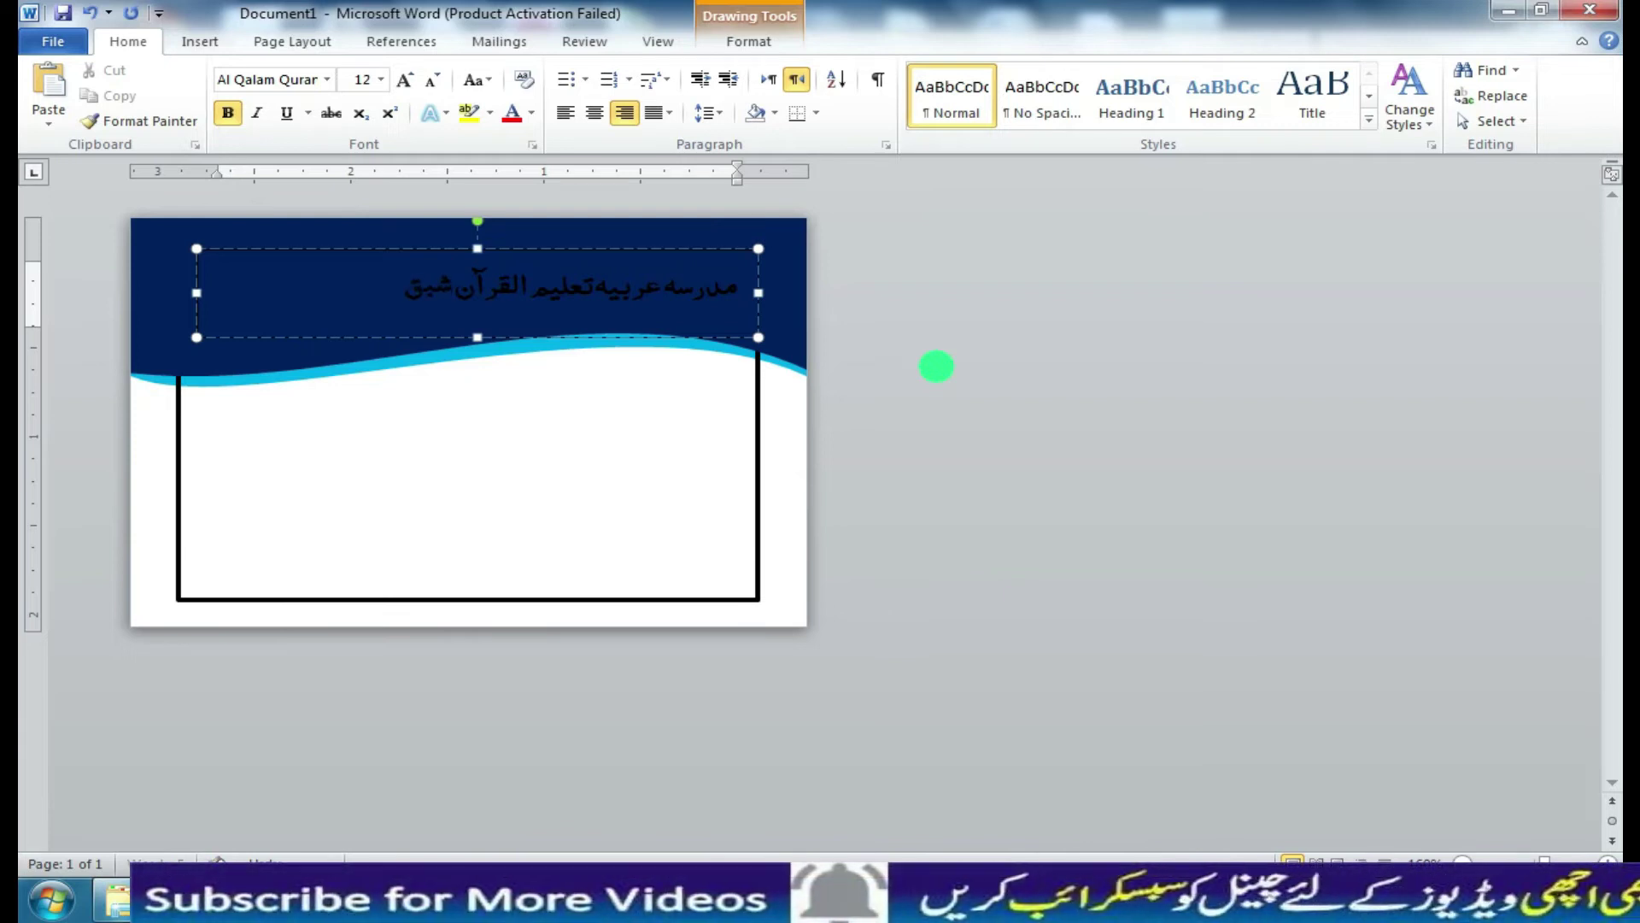
pyautogui.write('در حسن زئی')
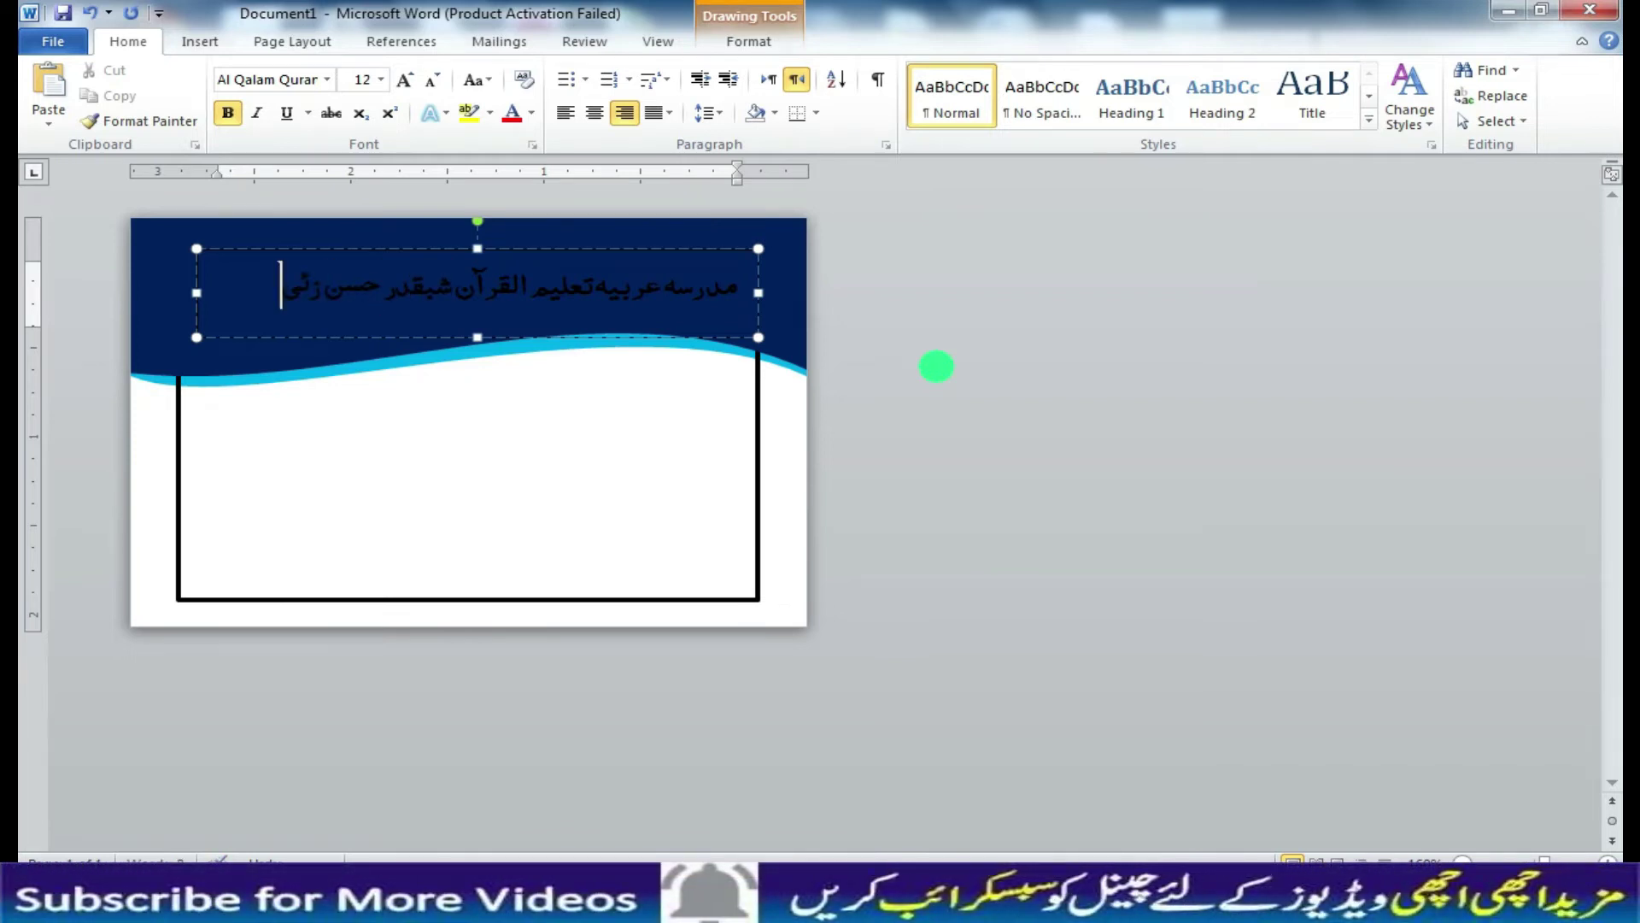
# - Make the Urdu title white and 14 pt
pyautogui.tripleClick(652, 293)
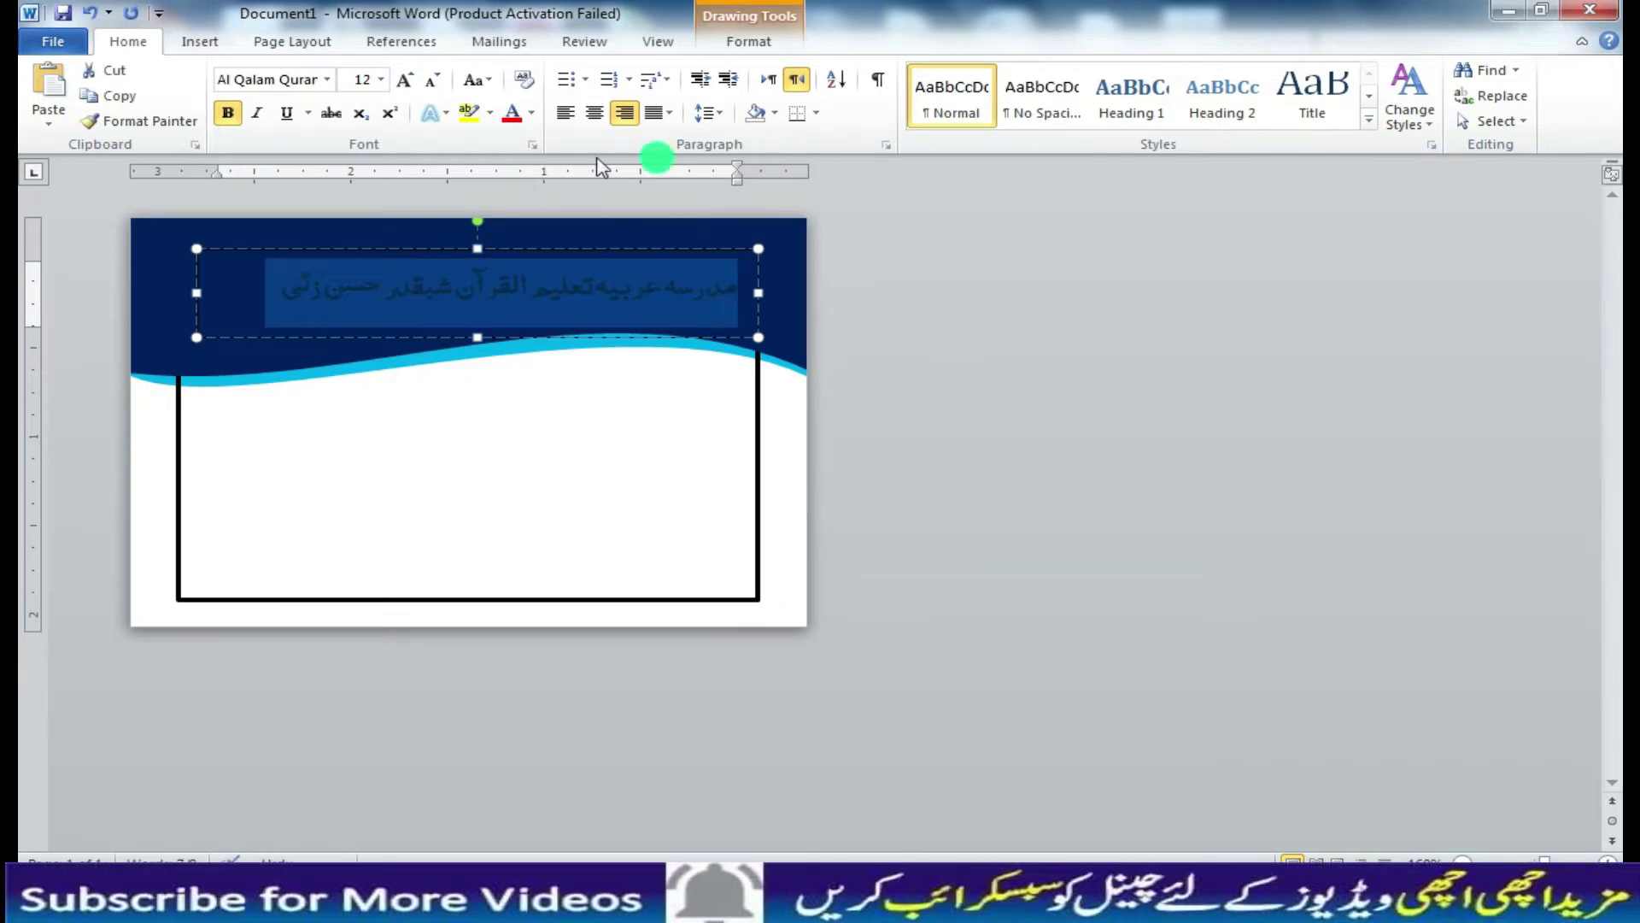
pyautogui.click(531, 113)
pyautogui.click(511, 186)
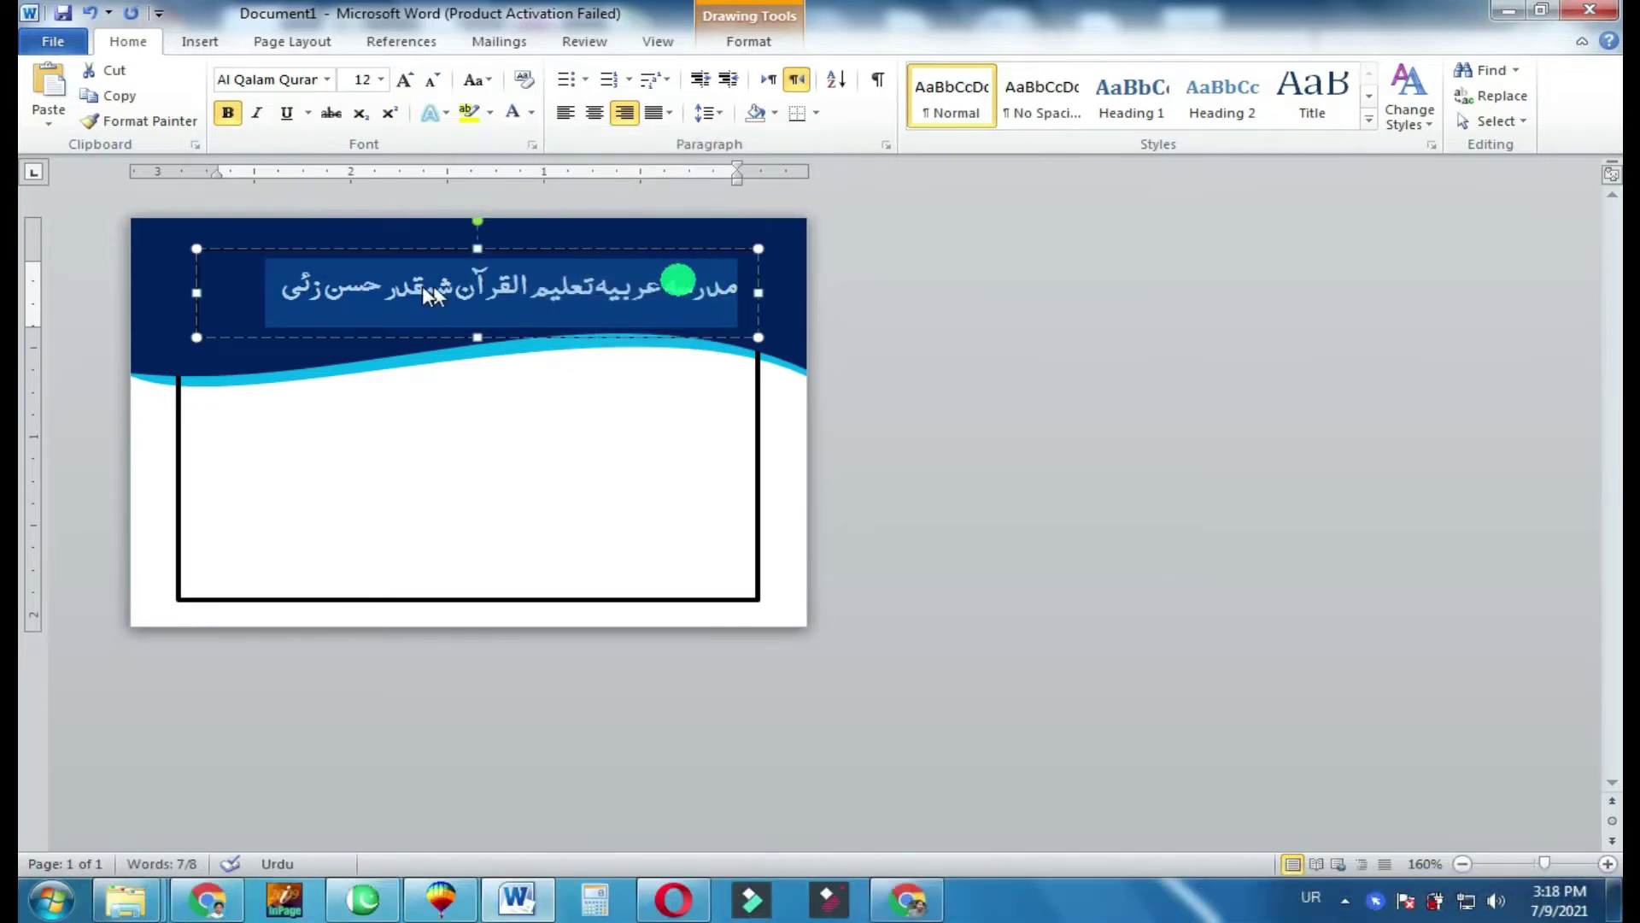
pyautogui.hotkey('ctrl', ']')
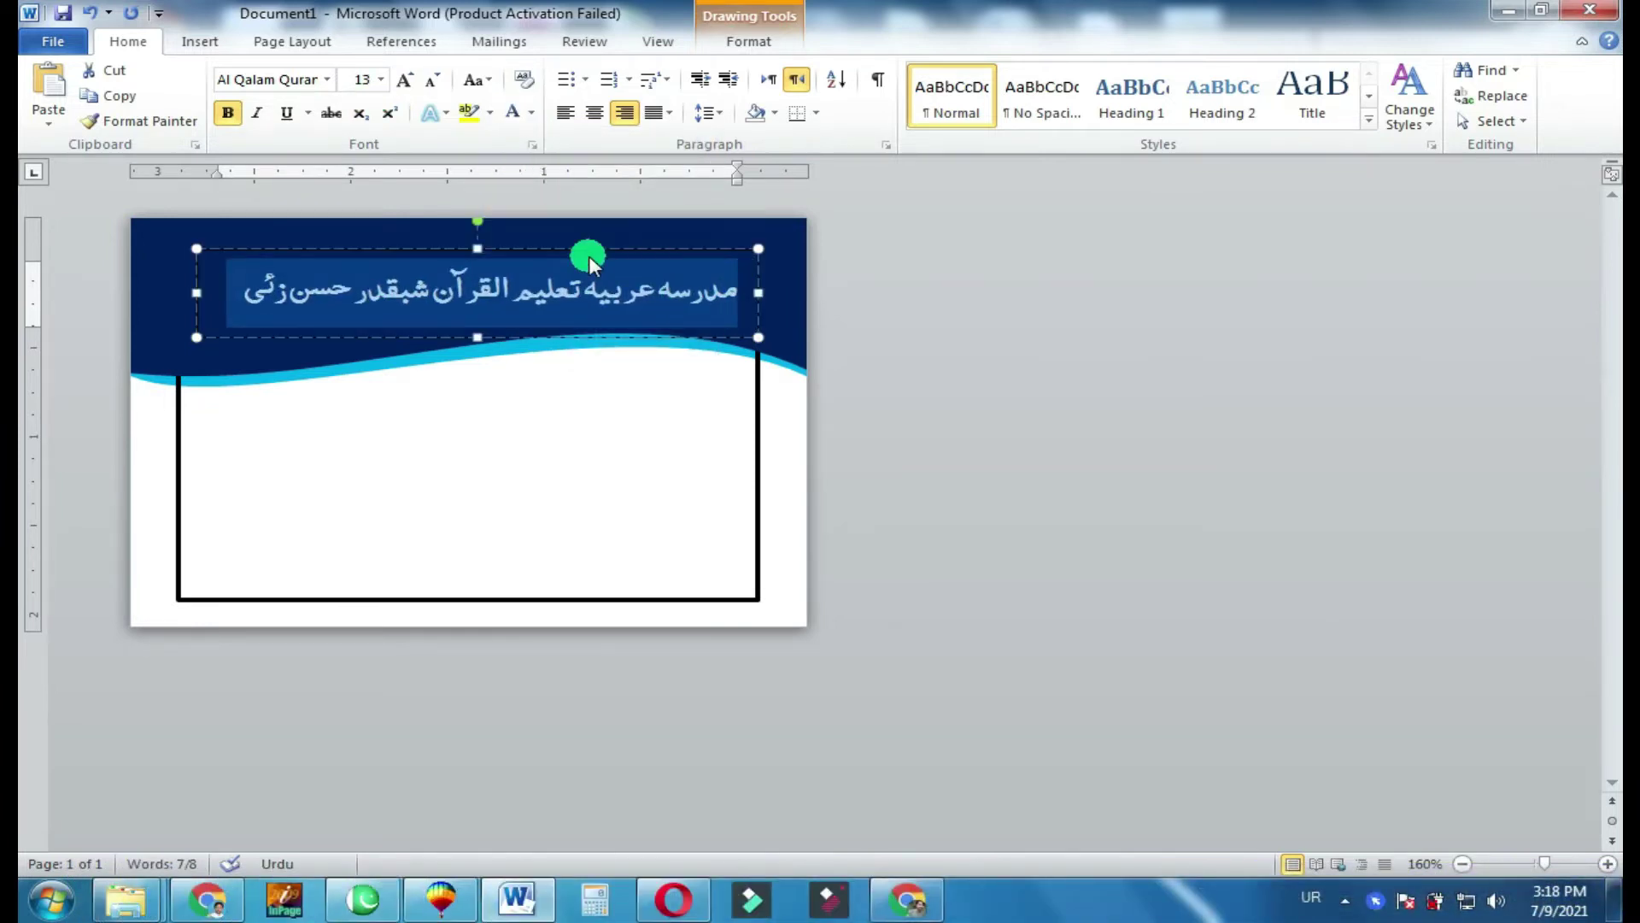
pyautogui.press('Return')
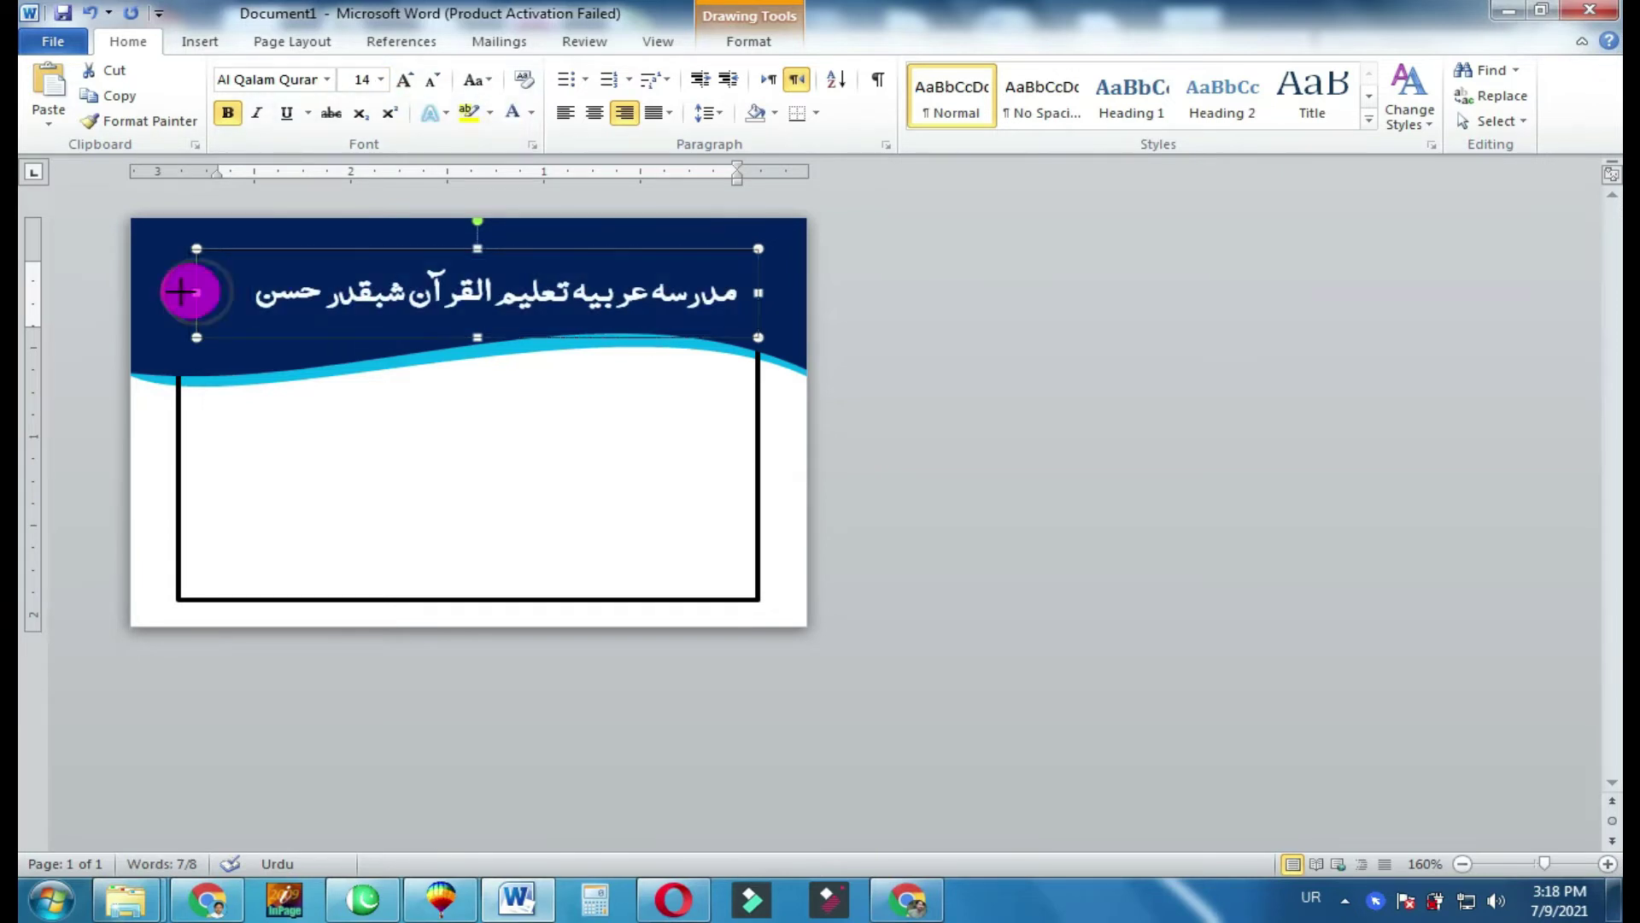
# - Widen the title box to 3.04 inches, raise it, and remove its outline
pyautogui.moveTo(183, 299); pyautogui.dragTo(156, 294)
pyautogui.press('Up')
pyautogui.press('Up')
pyautogui.press('Up')
pyautogui.press('Up')
pyautogui.press('Up')
pyautogui.press('Up')
pyautogui.press('Up')
pyautogui.press('Up')
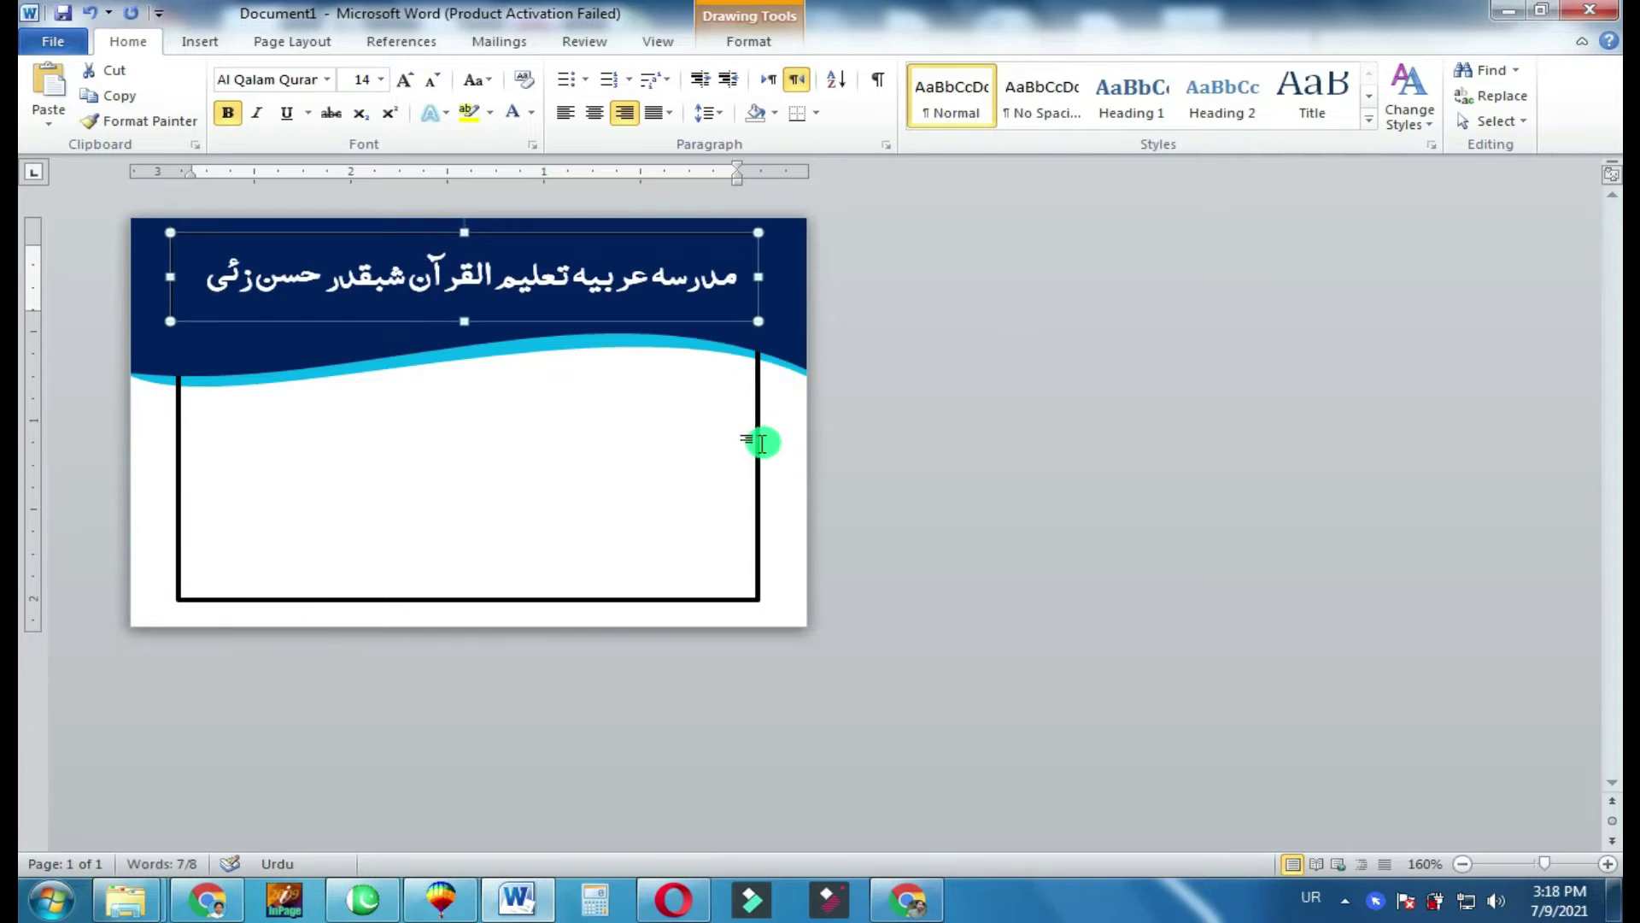
pyautogui.click(760, 442)
pyautogui.click(163, 275)
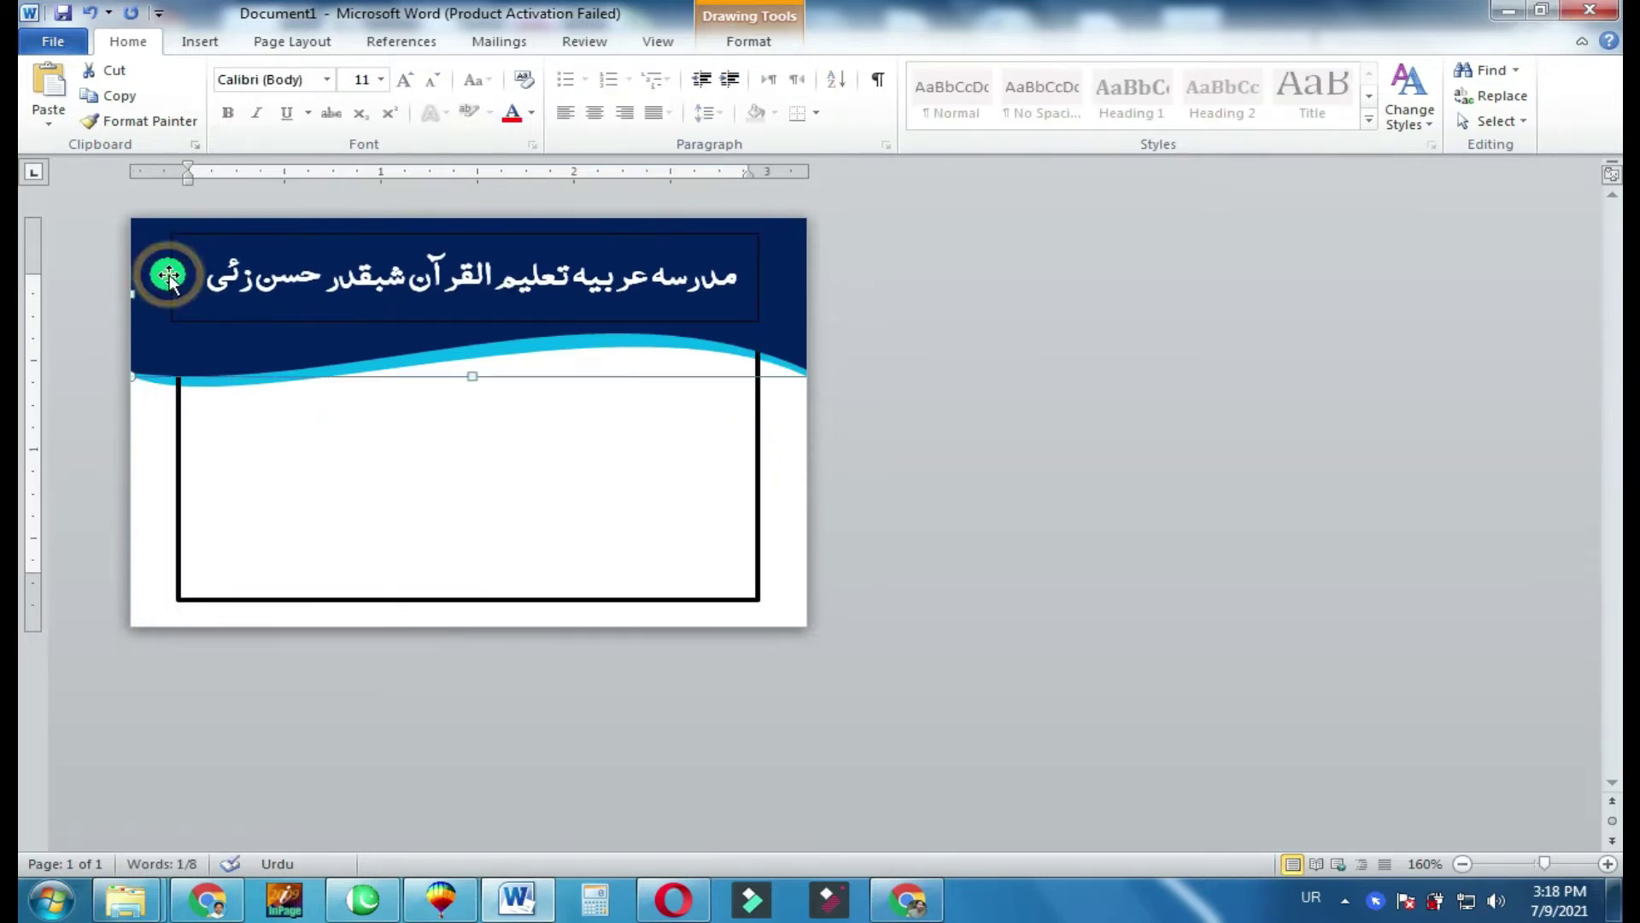
pyautogui.doubleClick(449, 232)
pyautogui.click(614, 95)
pyautogui.click(530, 282)
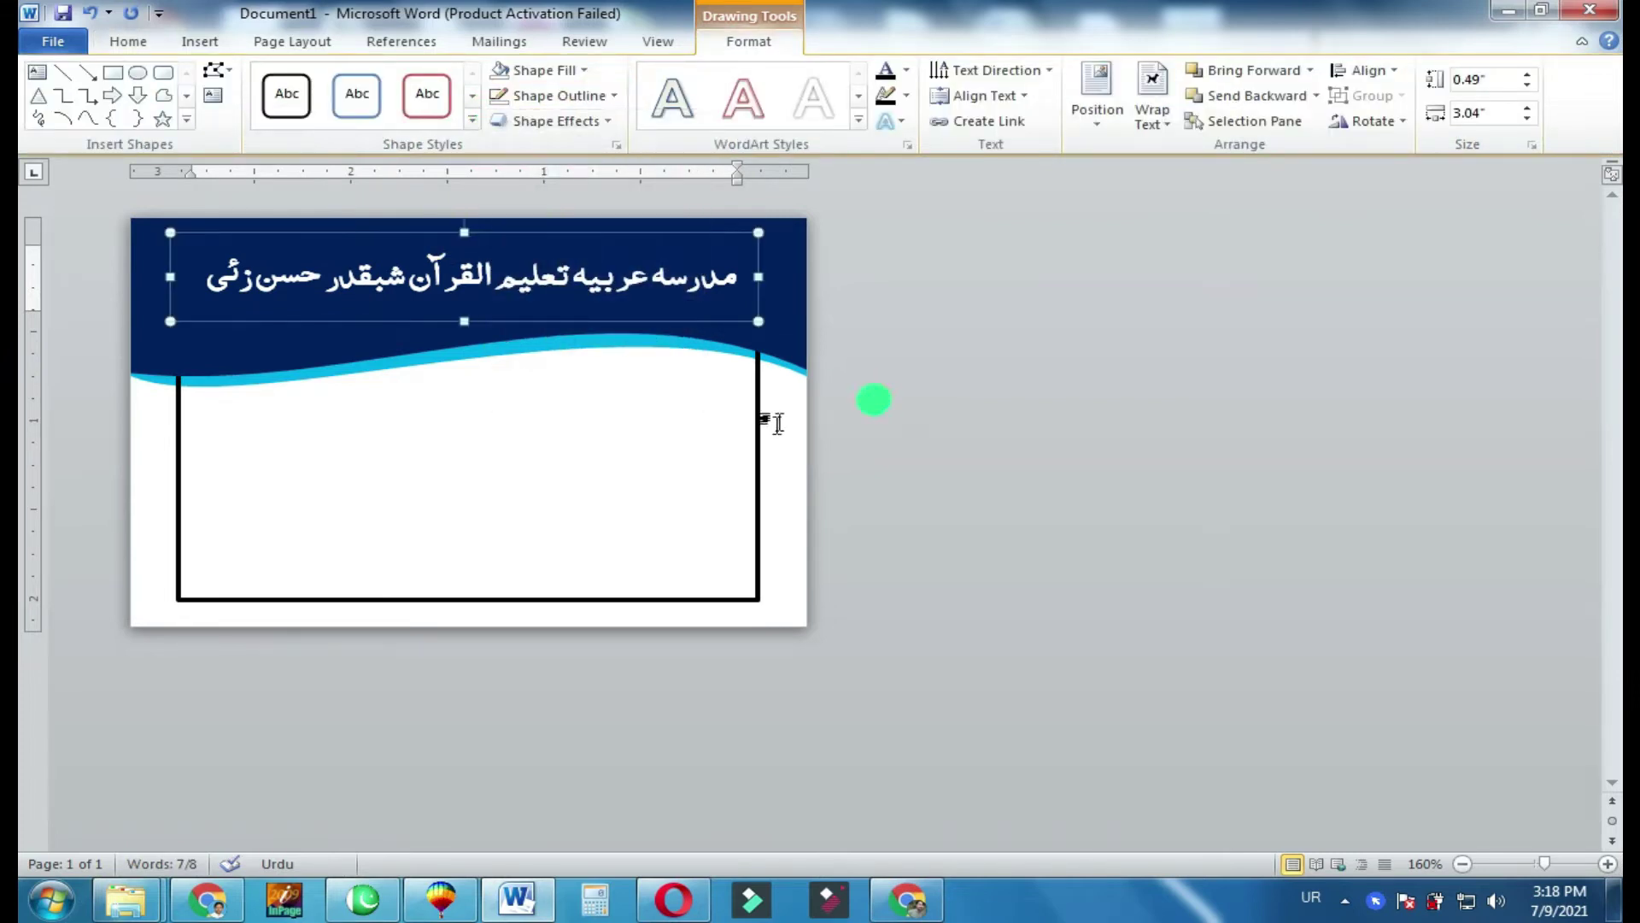
# - Draw a transparent text box below the Urdu title
pyautogui.click(213, 94)
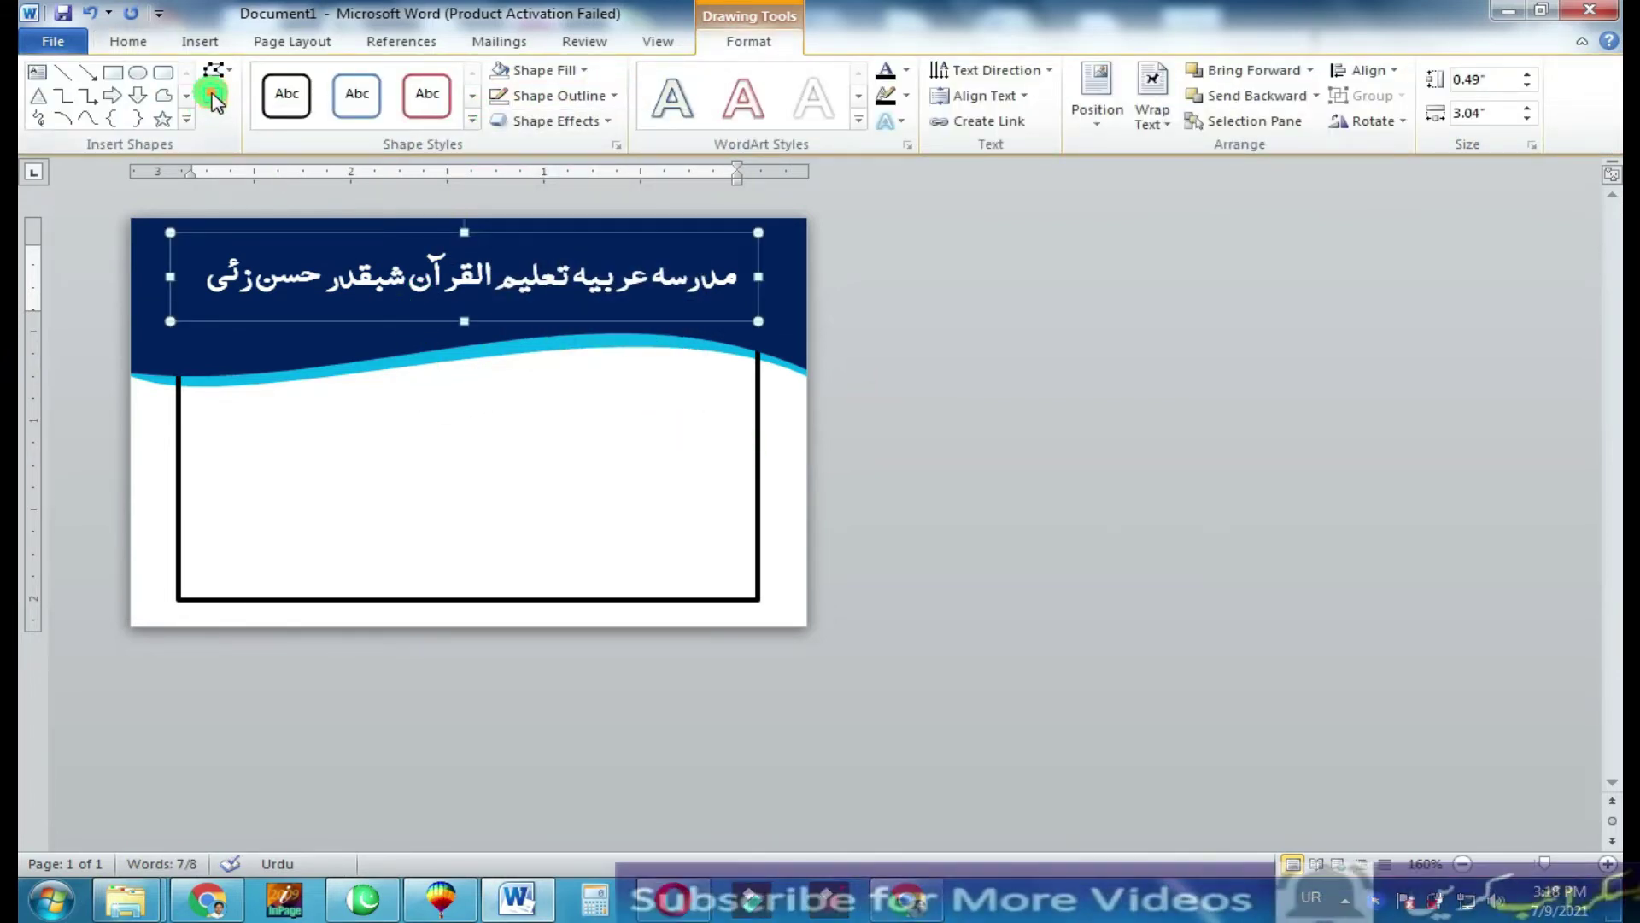
pyautogui.moveTo(187, 311); pyautogui.dragTo(419, 365)
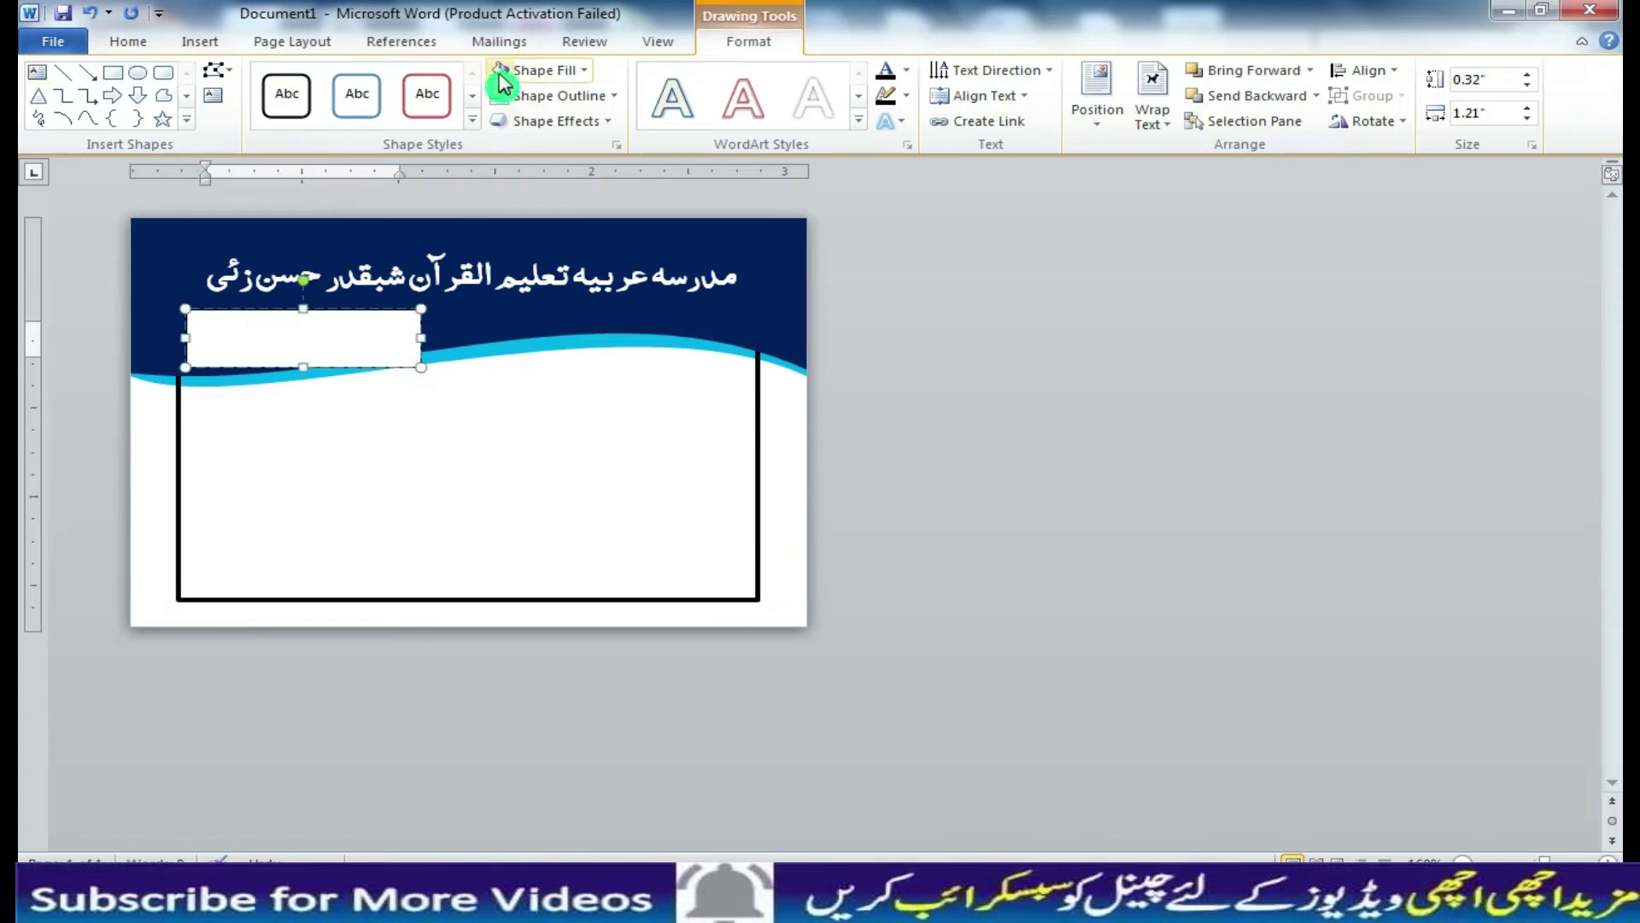
pyautogui.click(504, 72)
# - Set the box to Jameel Noori Nastaleeq, right-to-left, and widen it to fit the phone number
pyautogui.click(120, 47)
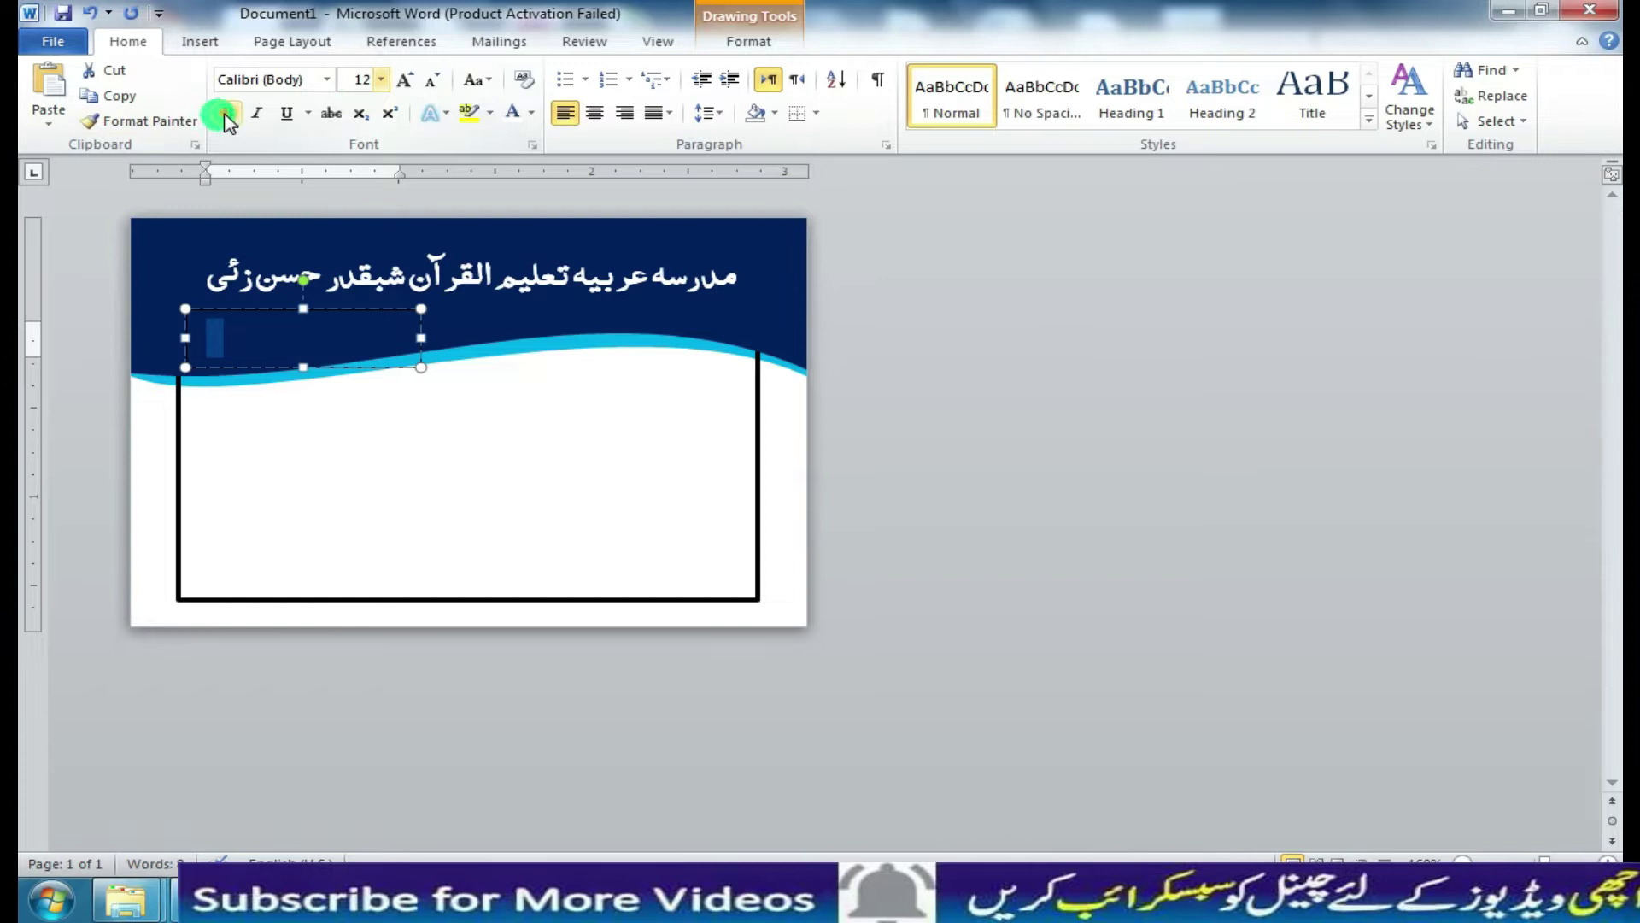
pyautogui.click(327, 79)
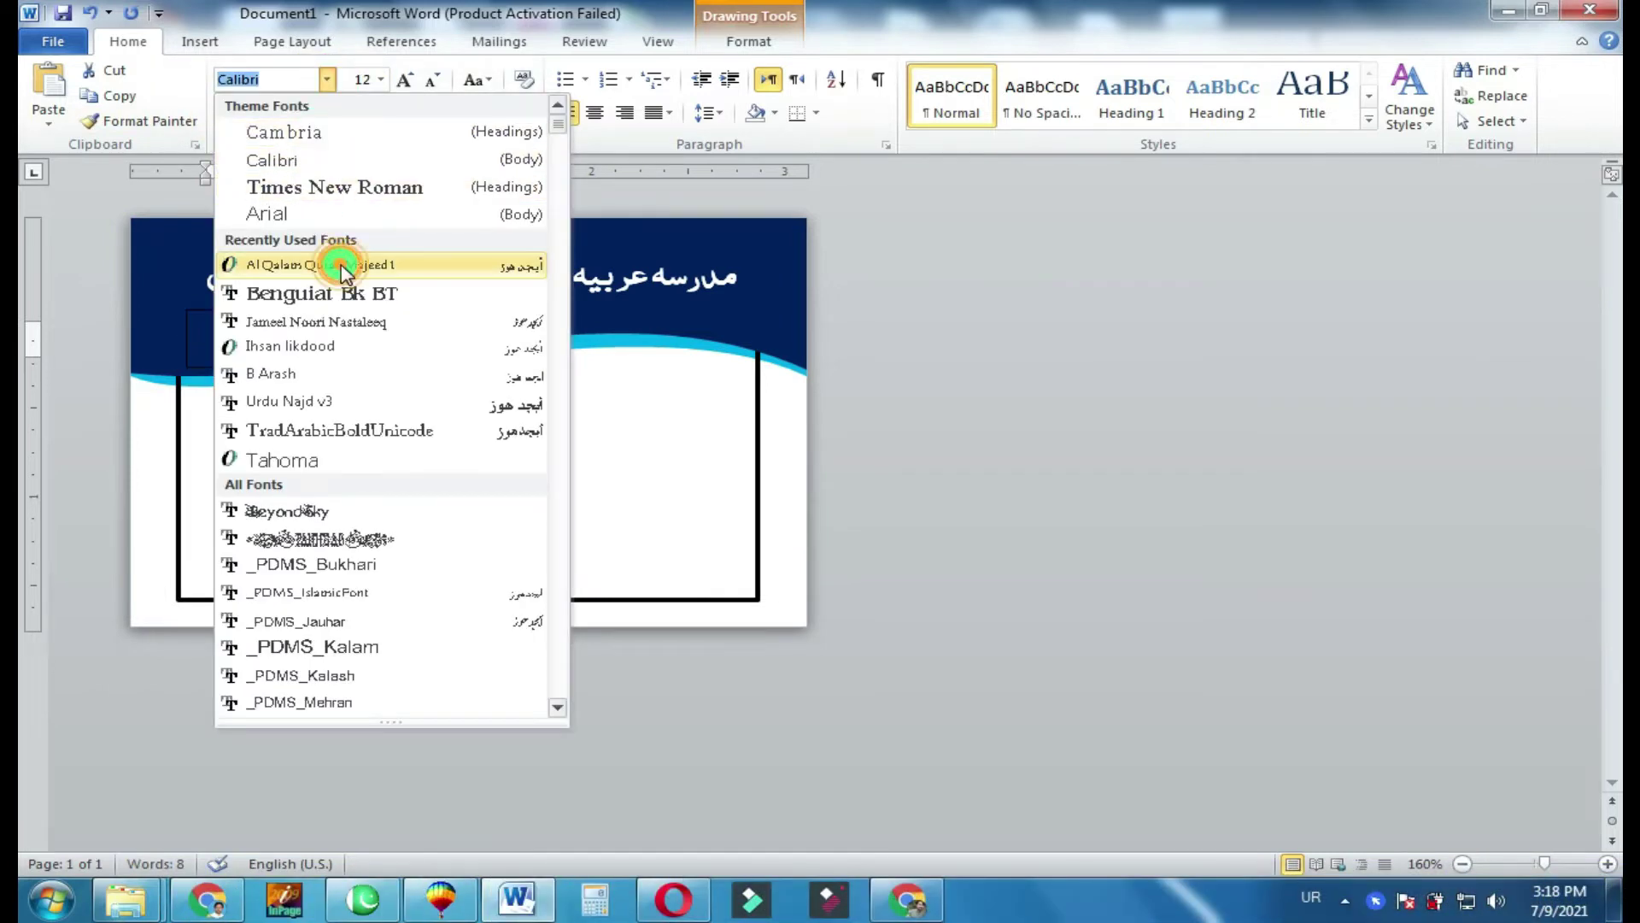
pyautogui.click(327, 265)
pyautogui.click(327, 79)
pyautogui.click(345, 323)
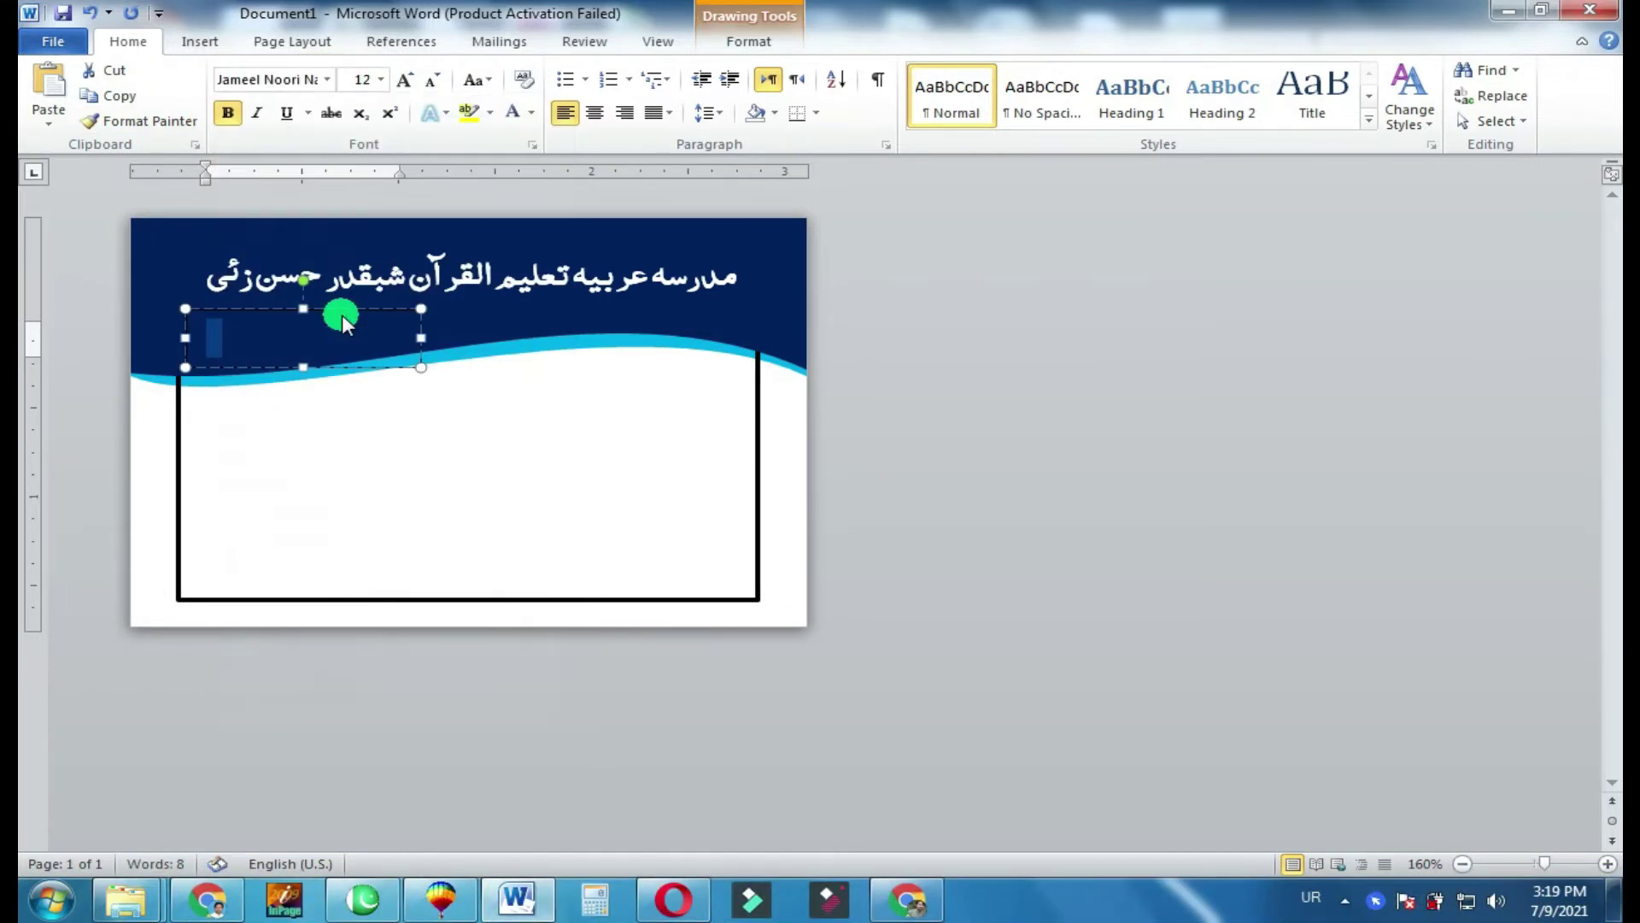
pyautogui.click(795, 80)
pyautogui.write('فون:')
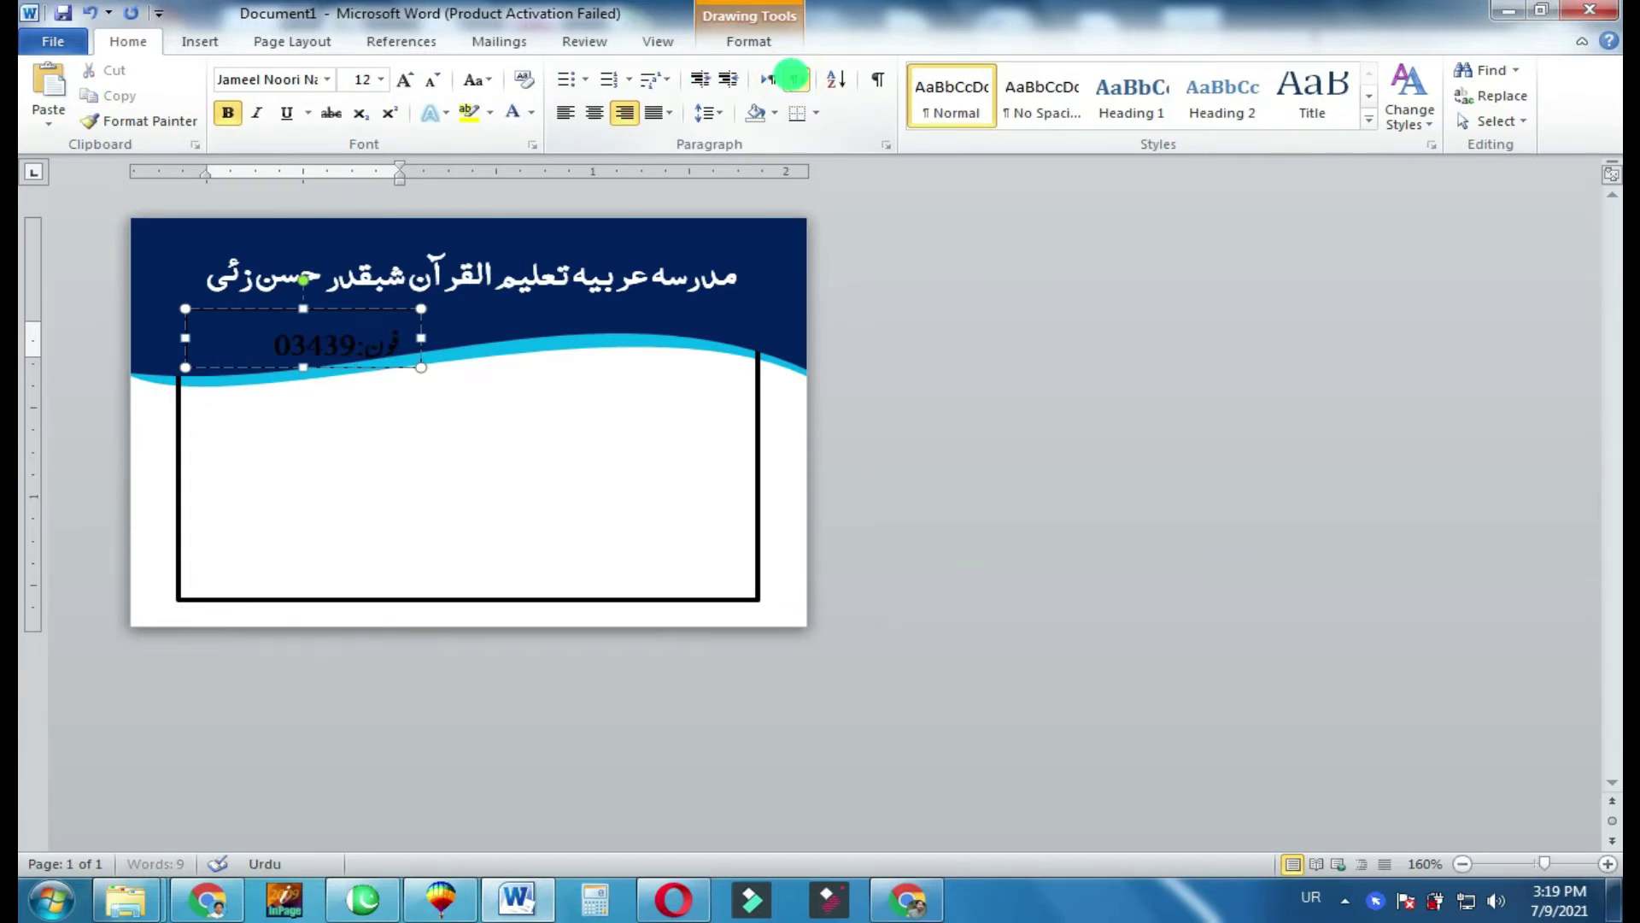
pyautogui.moveTo(421, 338)
pyautogui.mouseDown()
pyautogui.moveTo(458, 339)
pyautogui.moveTo(438, 341)
pyautogui.mouseUp()
# - Make the phone number text white
pyautogui.click(531, 112)
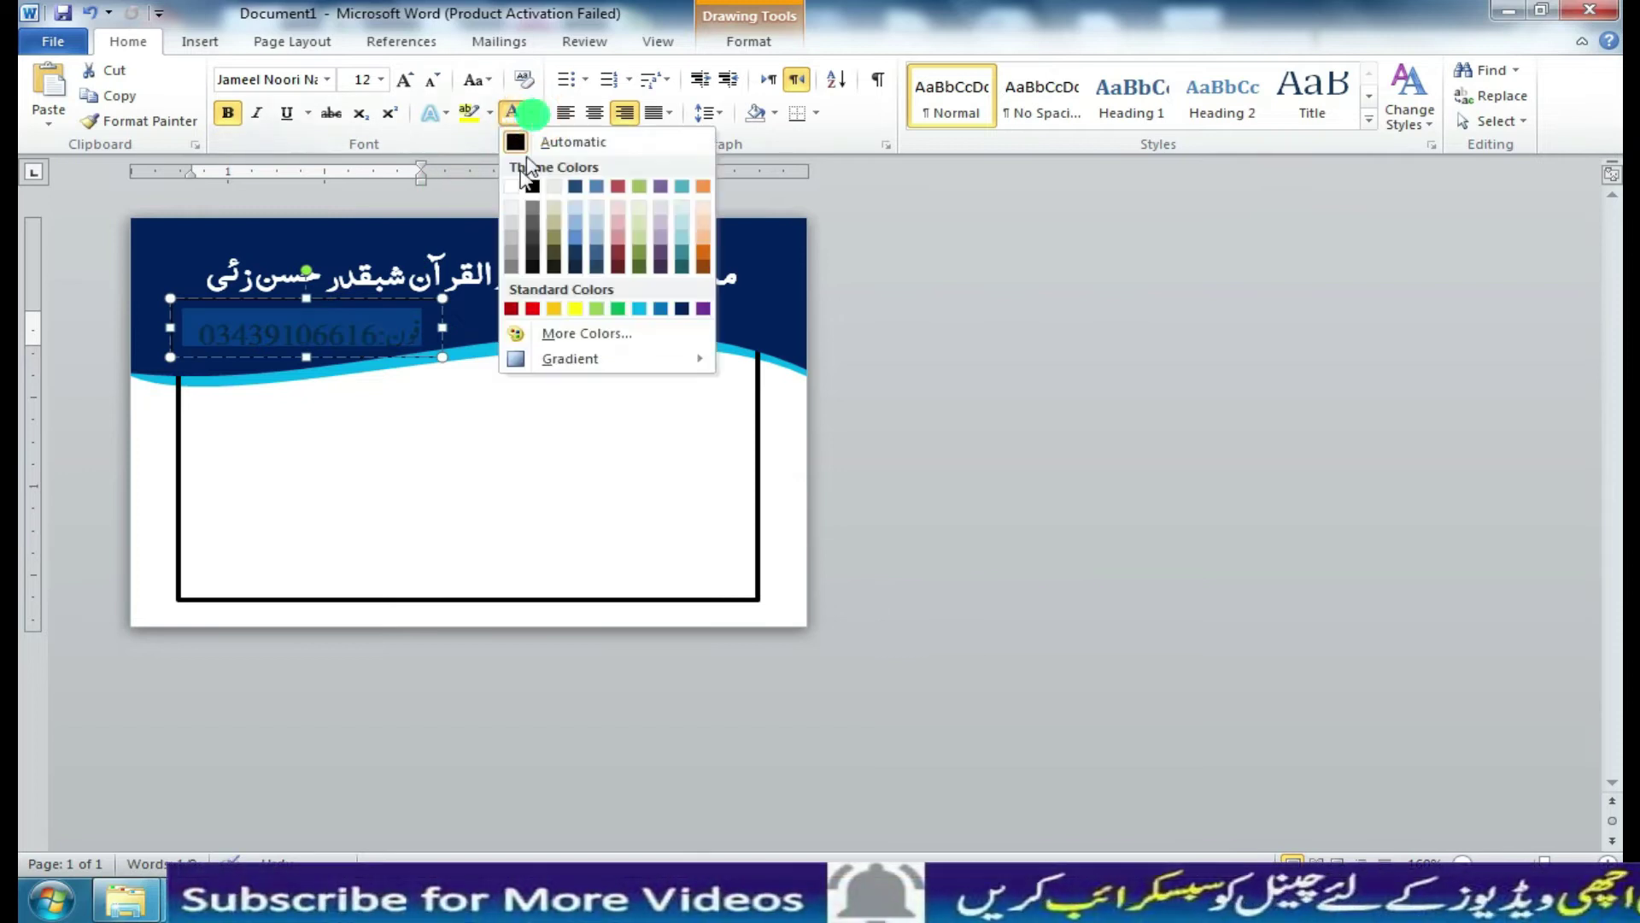
pyautogui.click(511, 186)
pyautogui.click(531, 112)
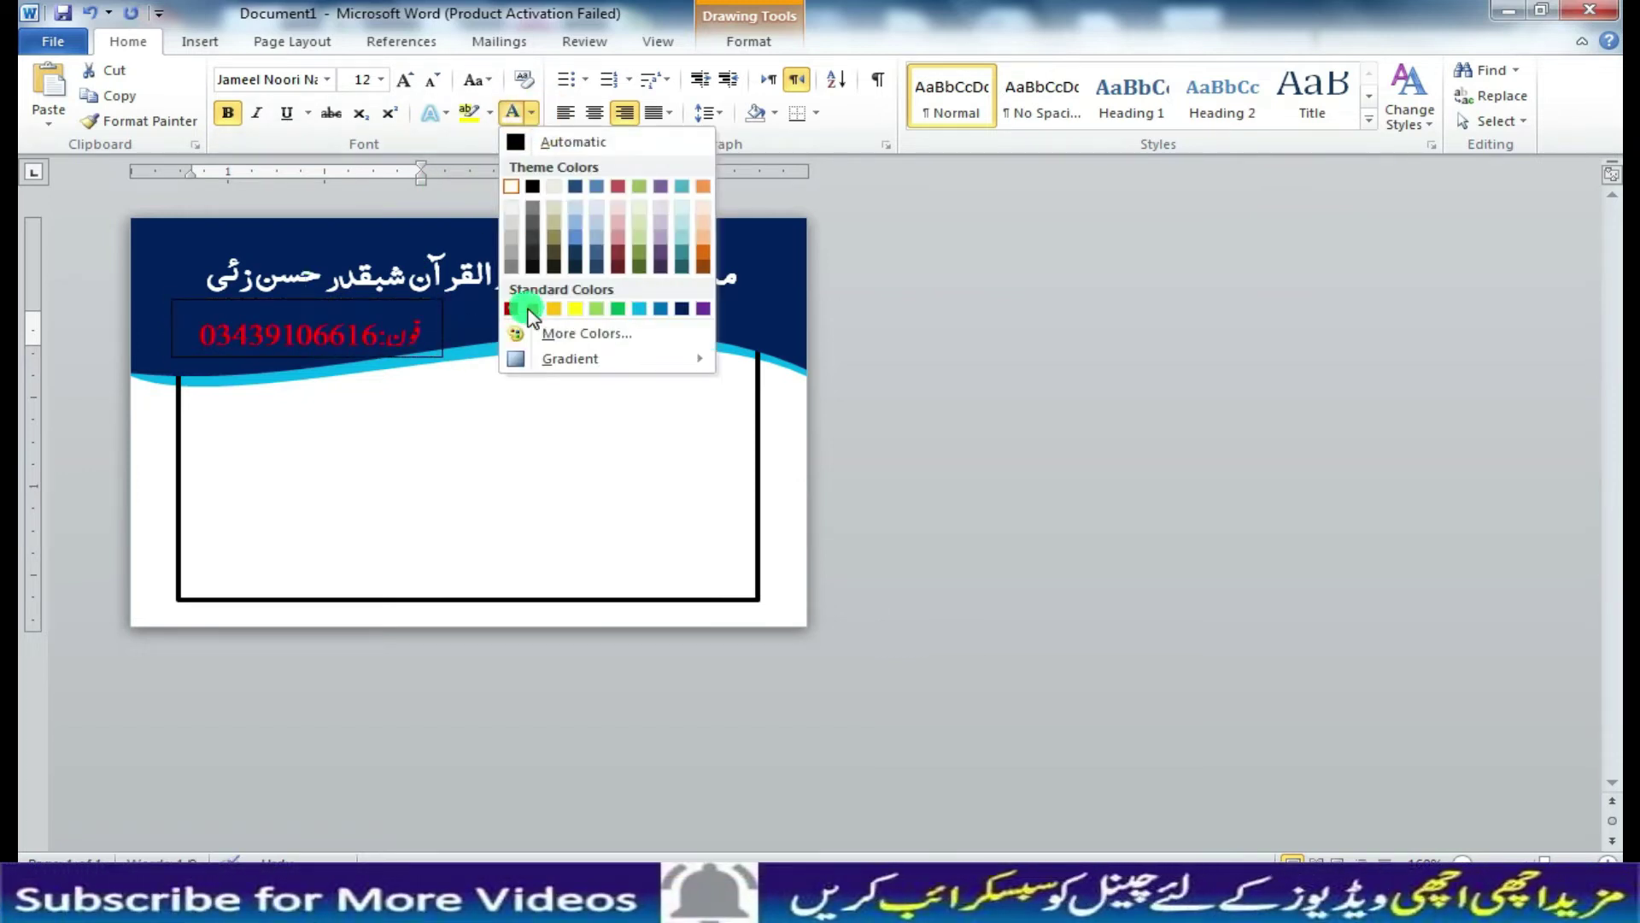
pyautogui.click(511, 186)
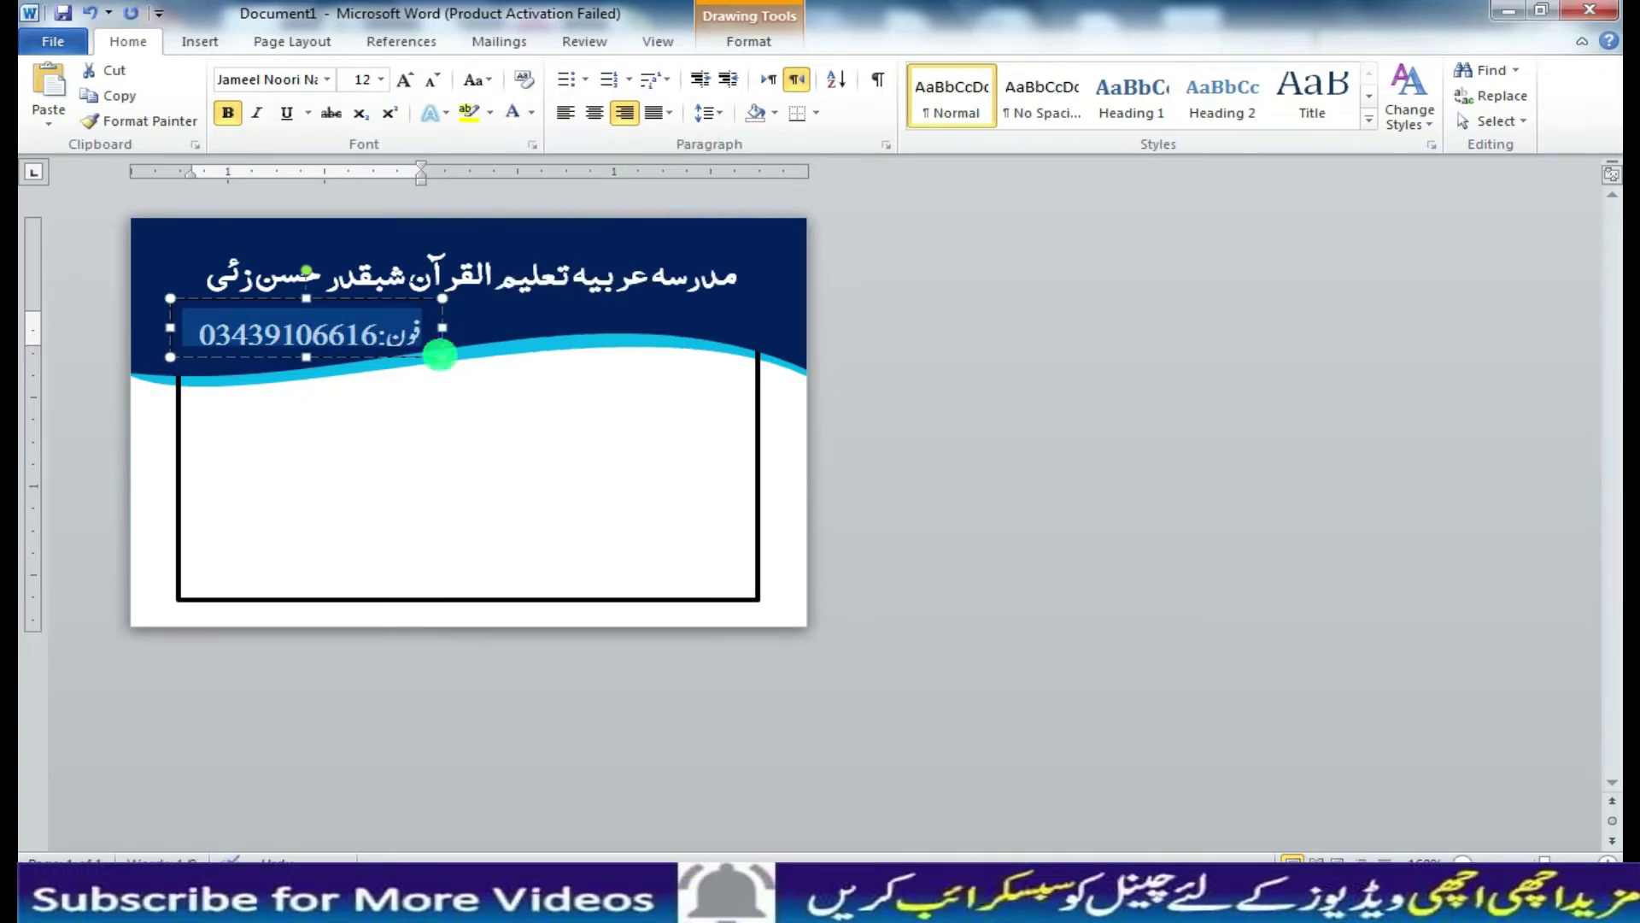
pyautogui.moveTo(742, 275); pyautogui.dragTo(409, 275)
# - Apply the Urdu Najd v3 font to the school title
pyautogui.click(326, 80)
pyautogui.click(325, 81)
pyautogui.click(331, 80)
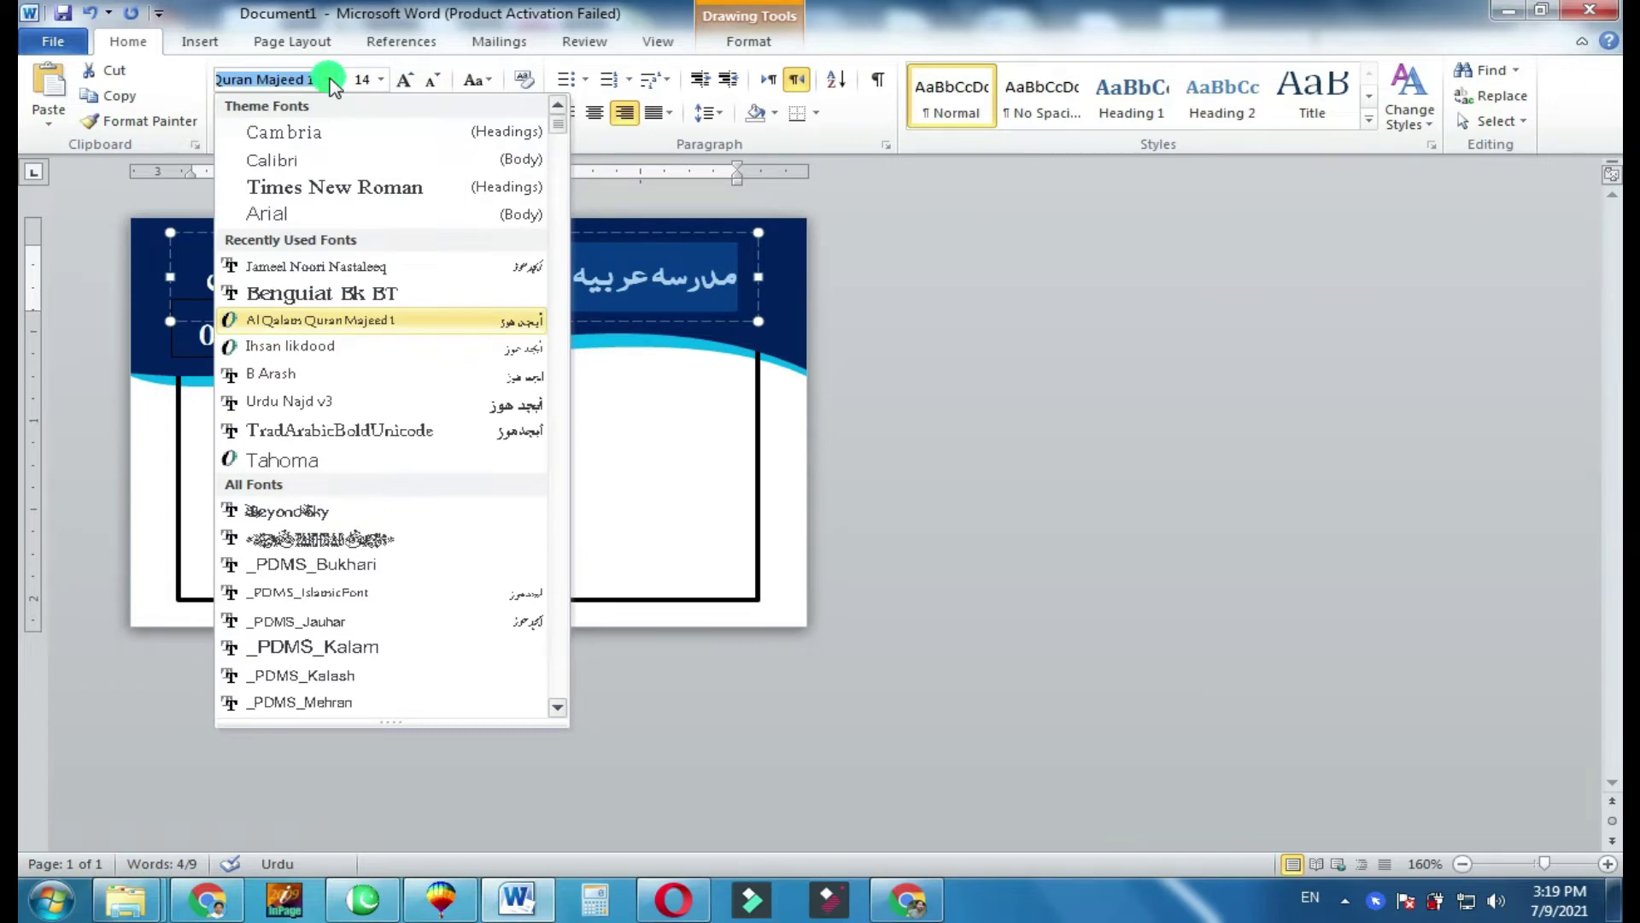
pyautogui.click(293, 401)
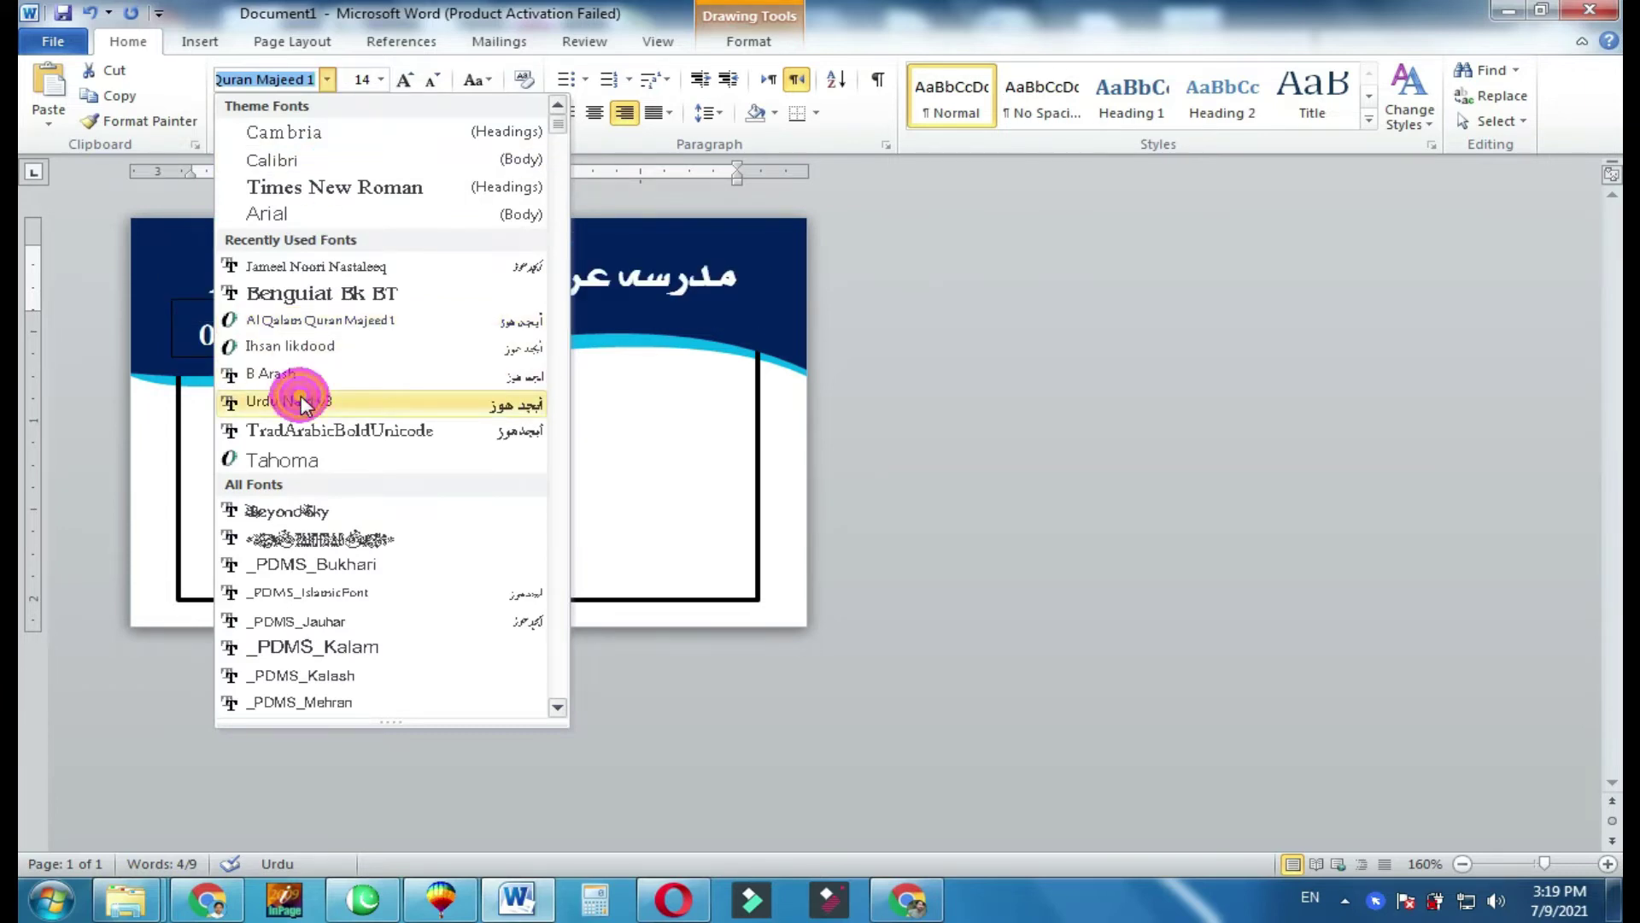
# - Extend the phone-number text box slightly downward
pyautogui.click(219, 277)
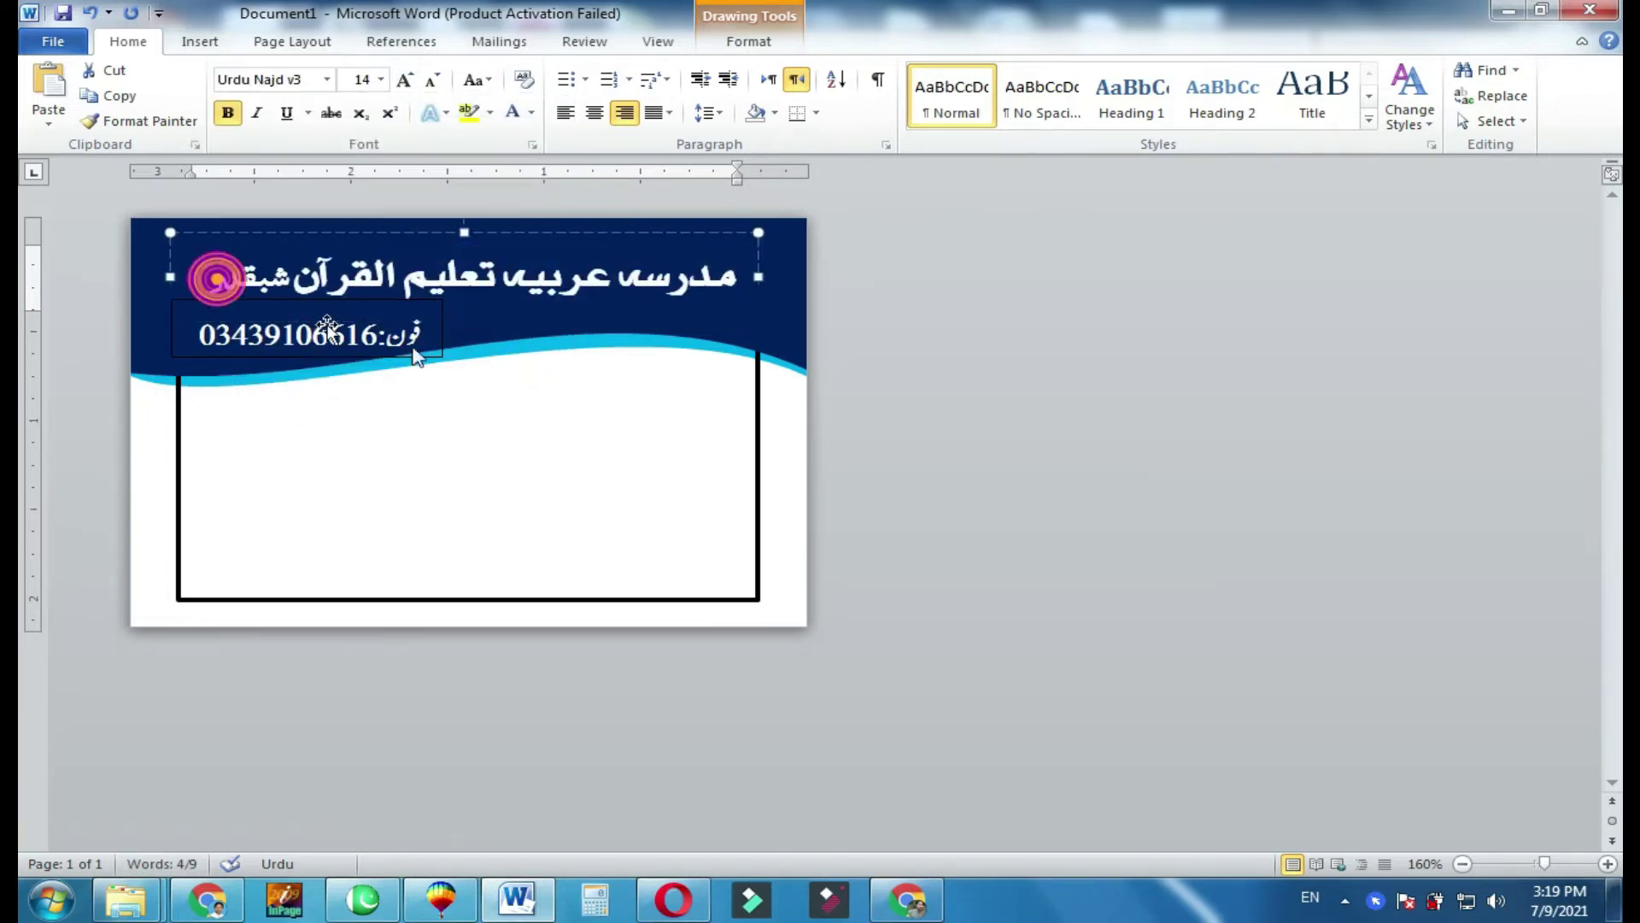
pyautogui.click(436, 359)
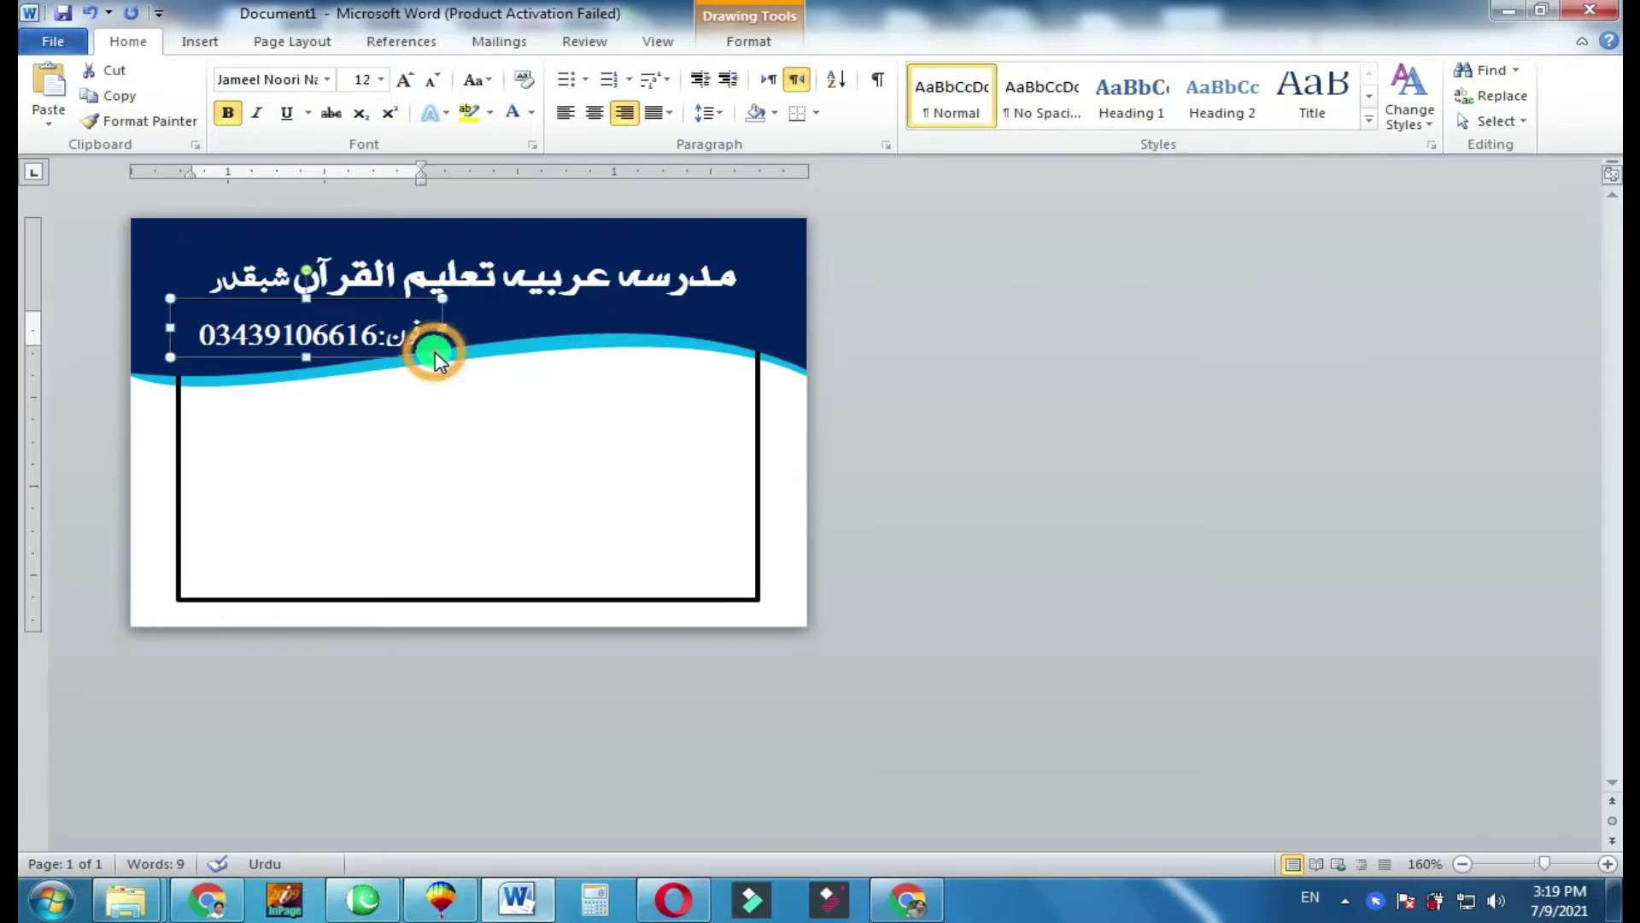
pyautogui.moveTo(312, 363); pyautogui.dragTo(404, 316)
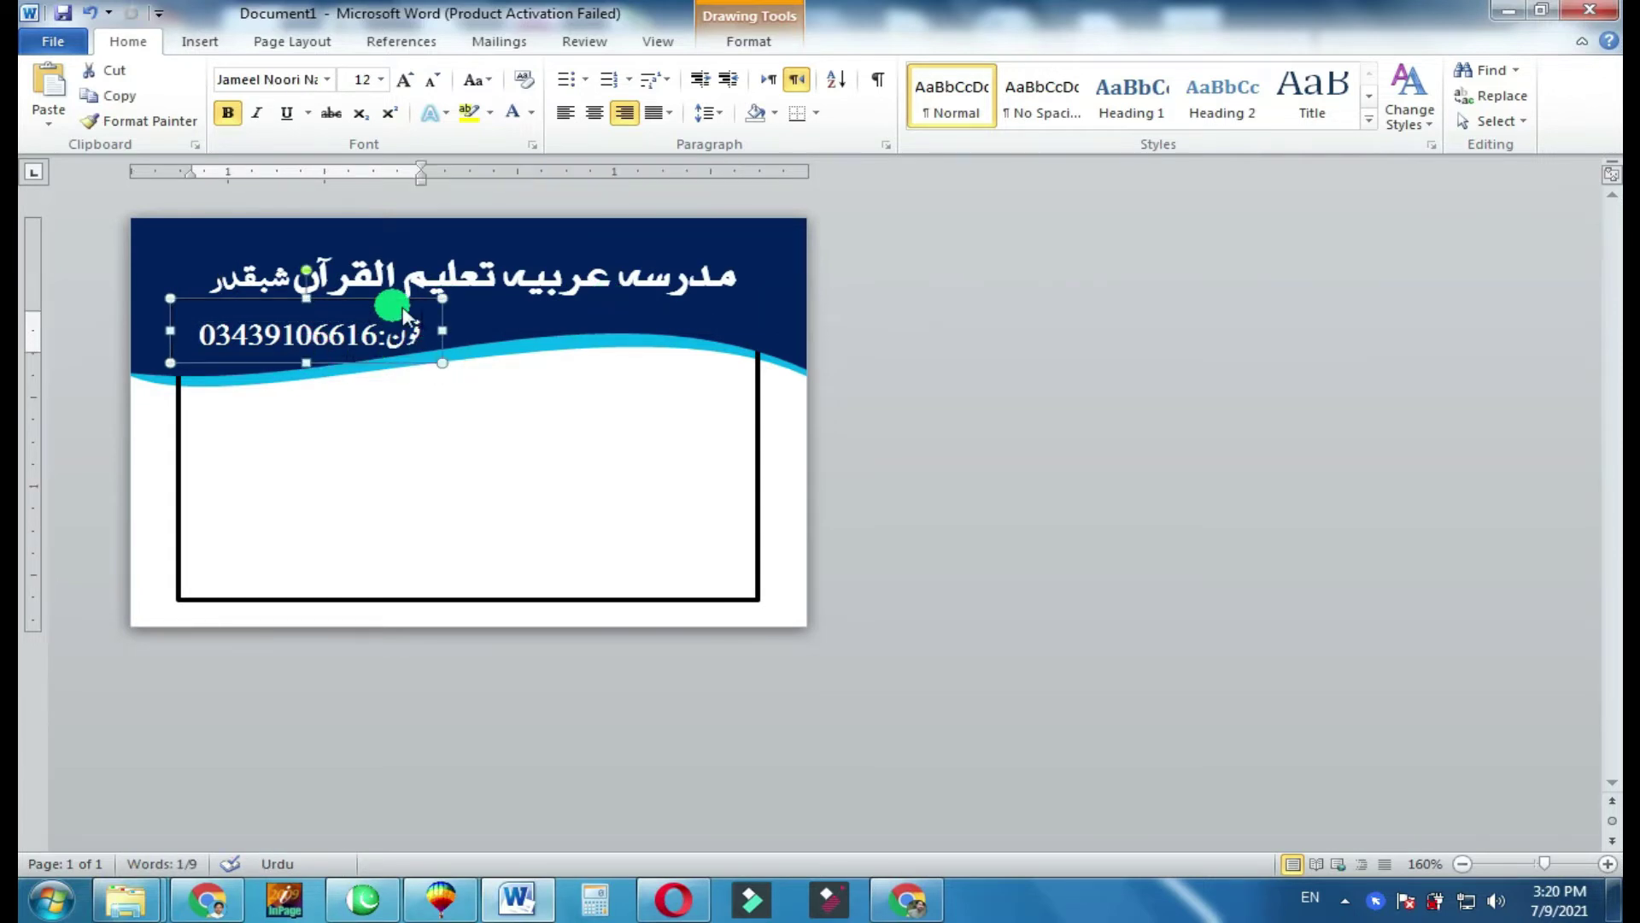
pyautogui.click(1003, 439)
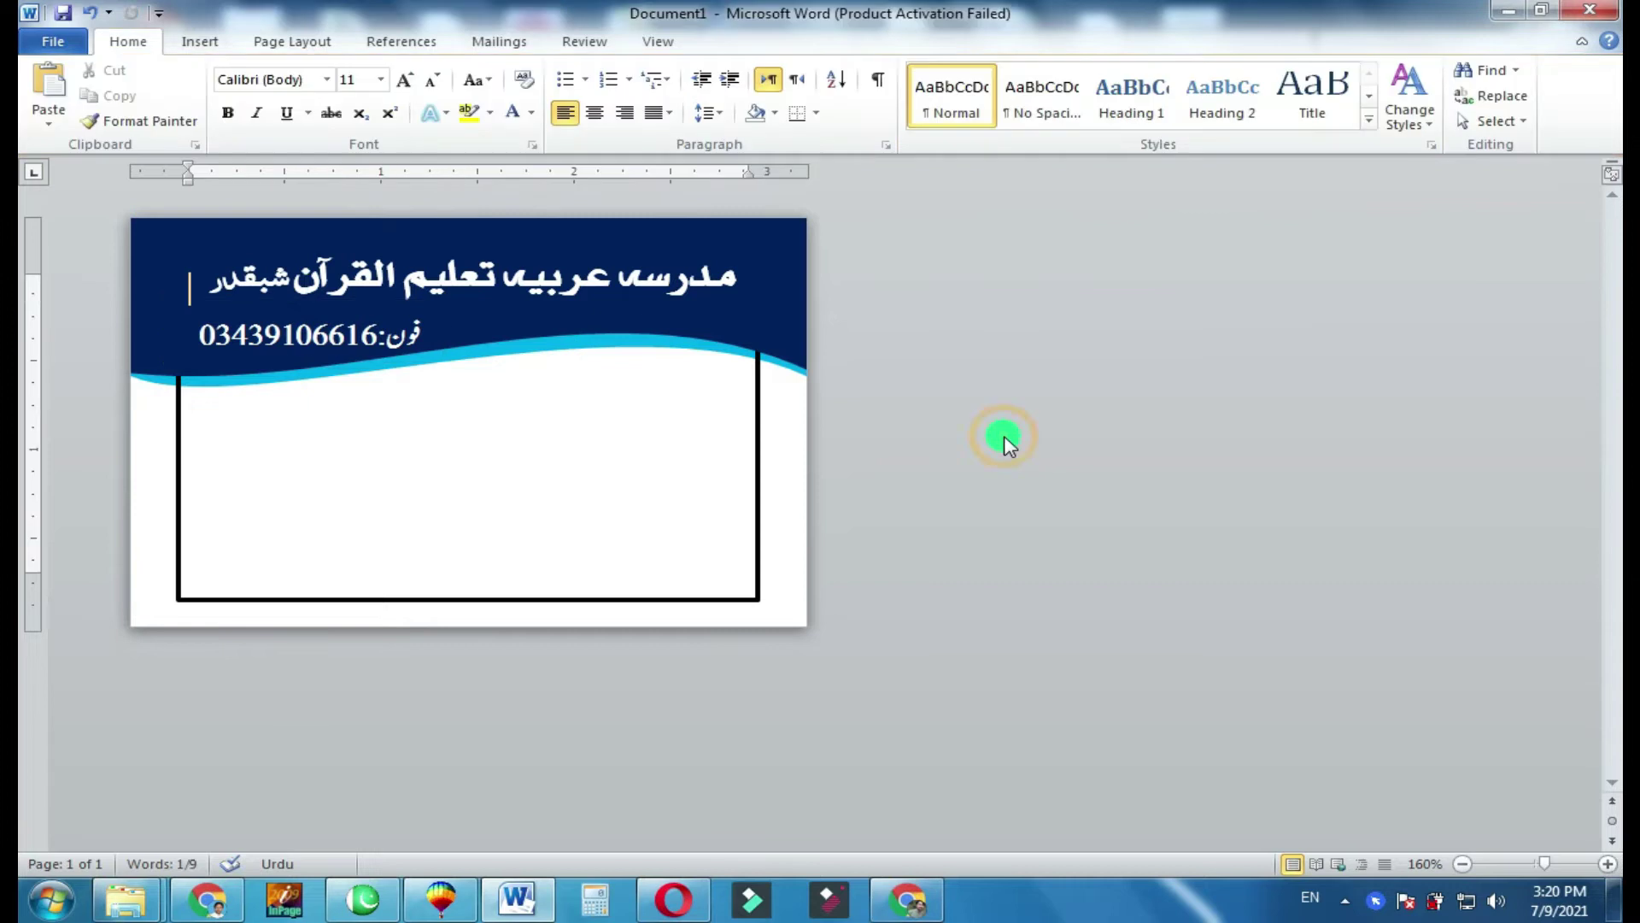
pyautogui.click(756, 514)
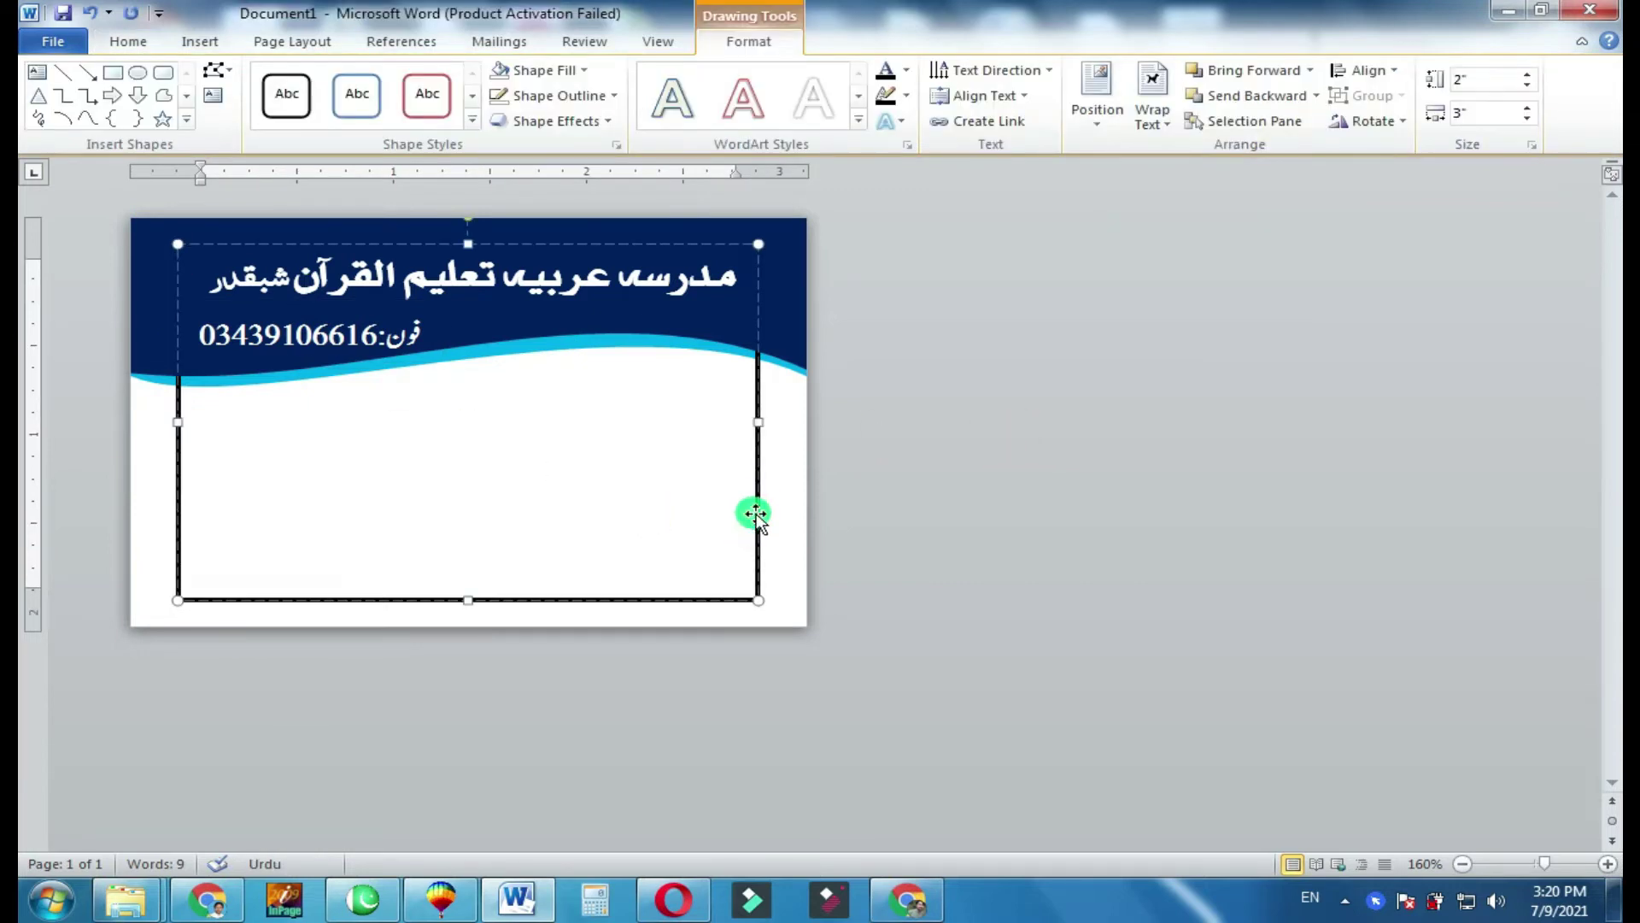
pyautogui.rightClick(755, 513)
pyautogui.click(846, 223)
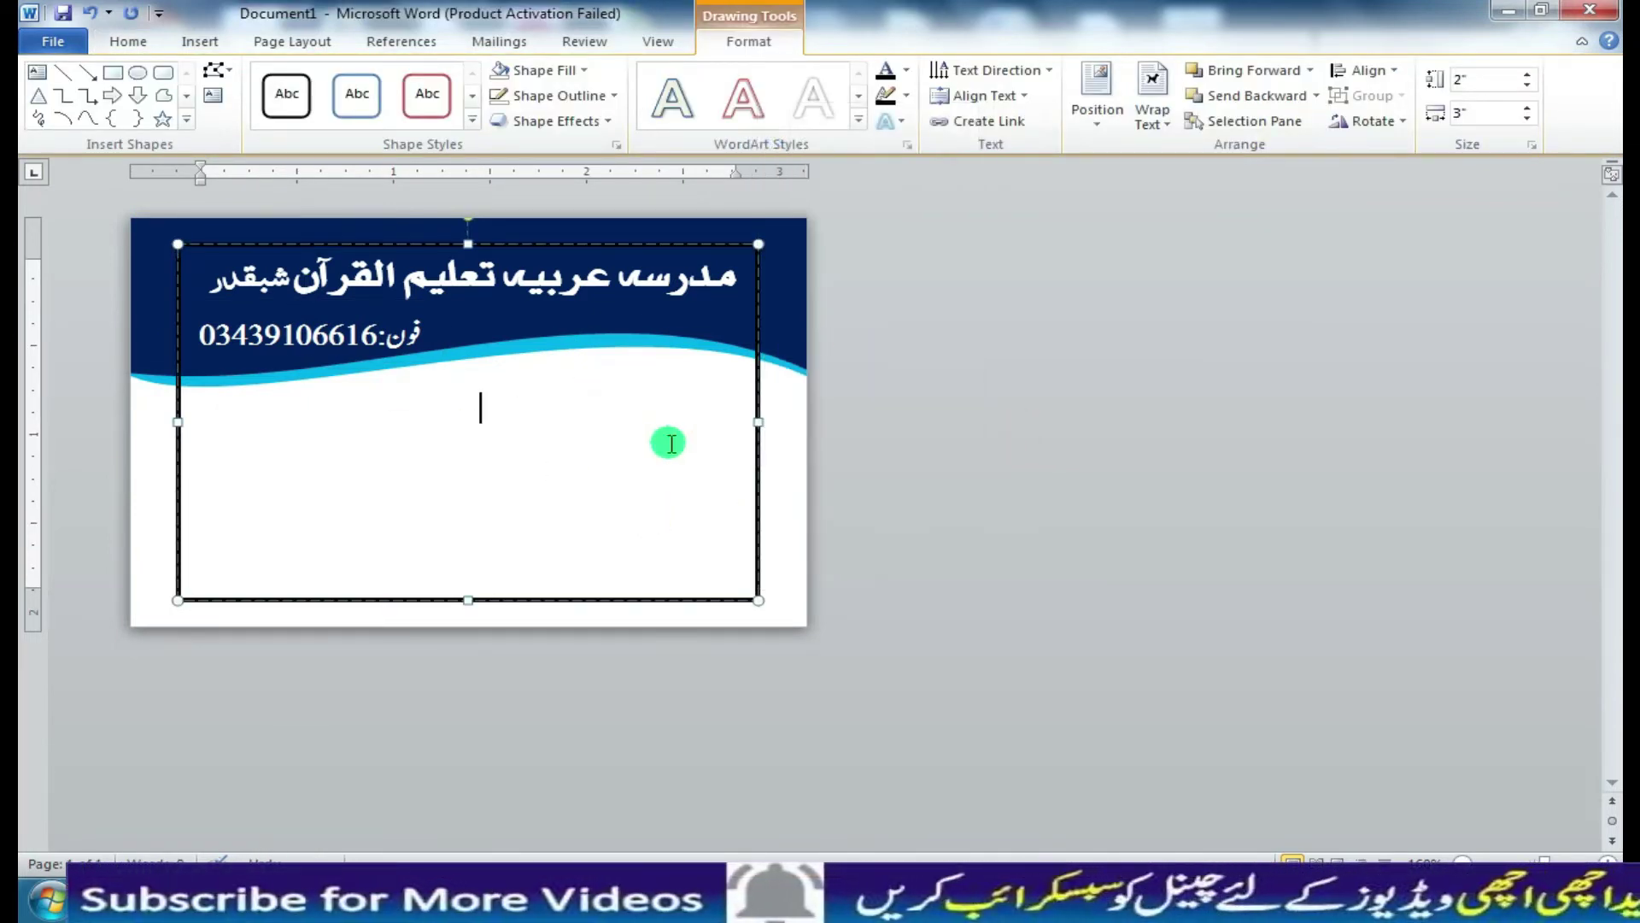
pyautogui.click(791, 454)
pyautogui.click(501, 447)
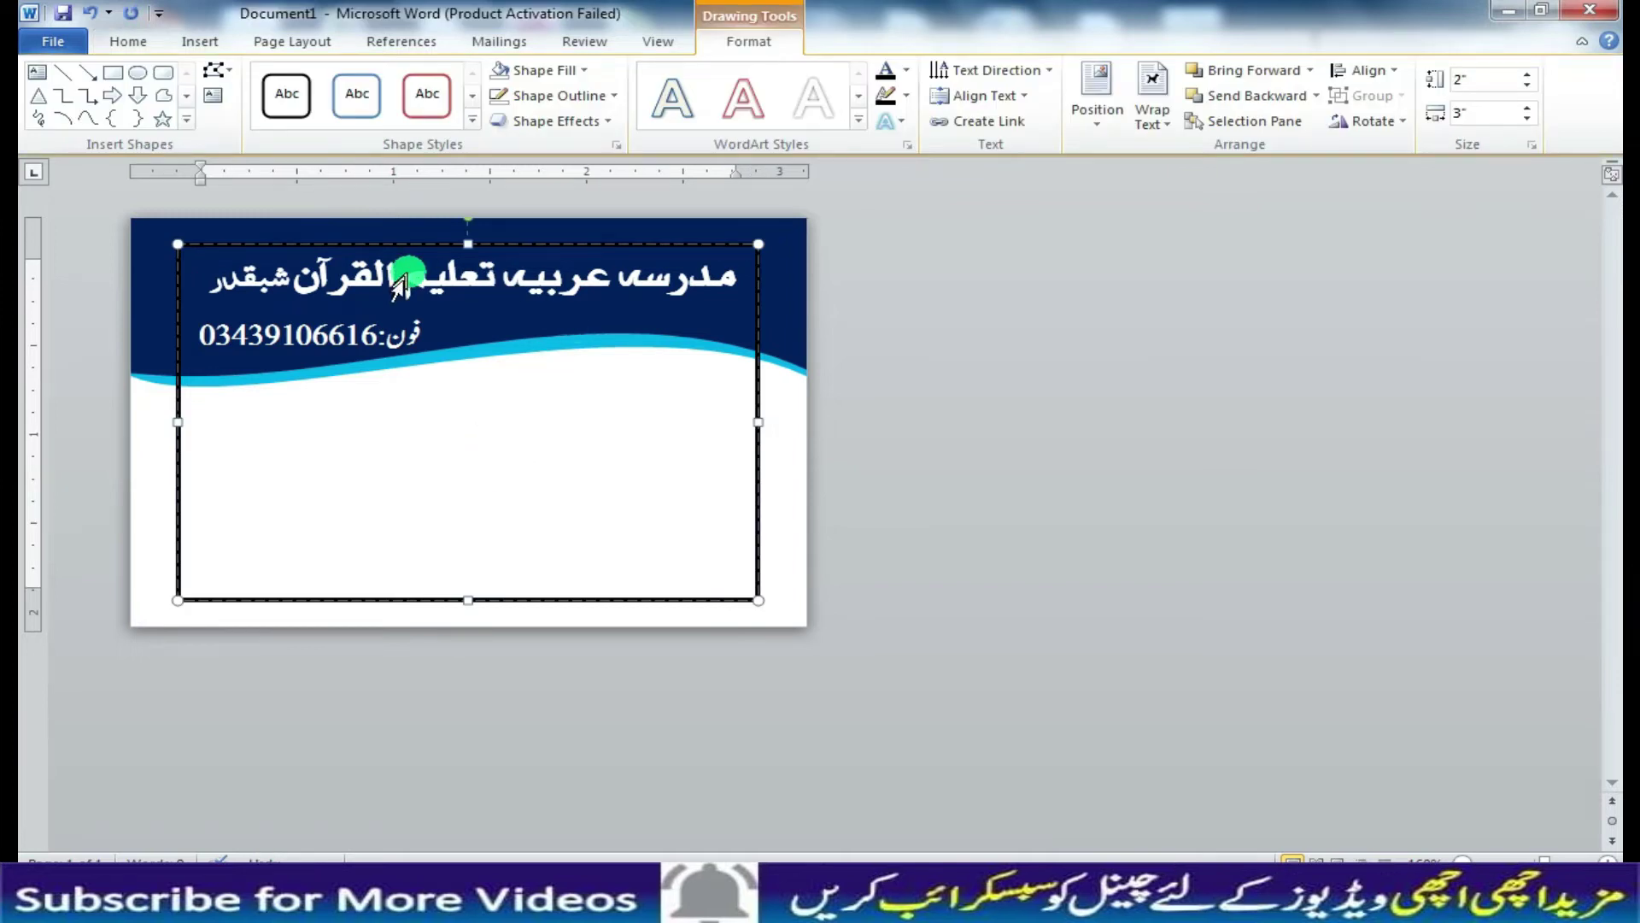
# - Add the missing ن to complete the word القرآن in the title
pyautogui.write('ن')
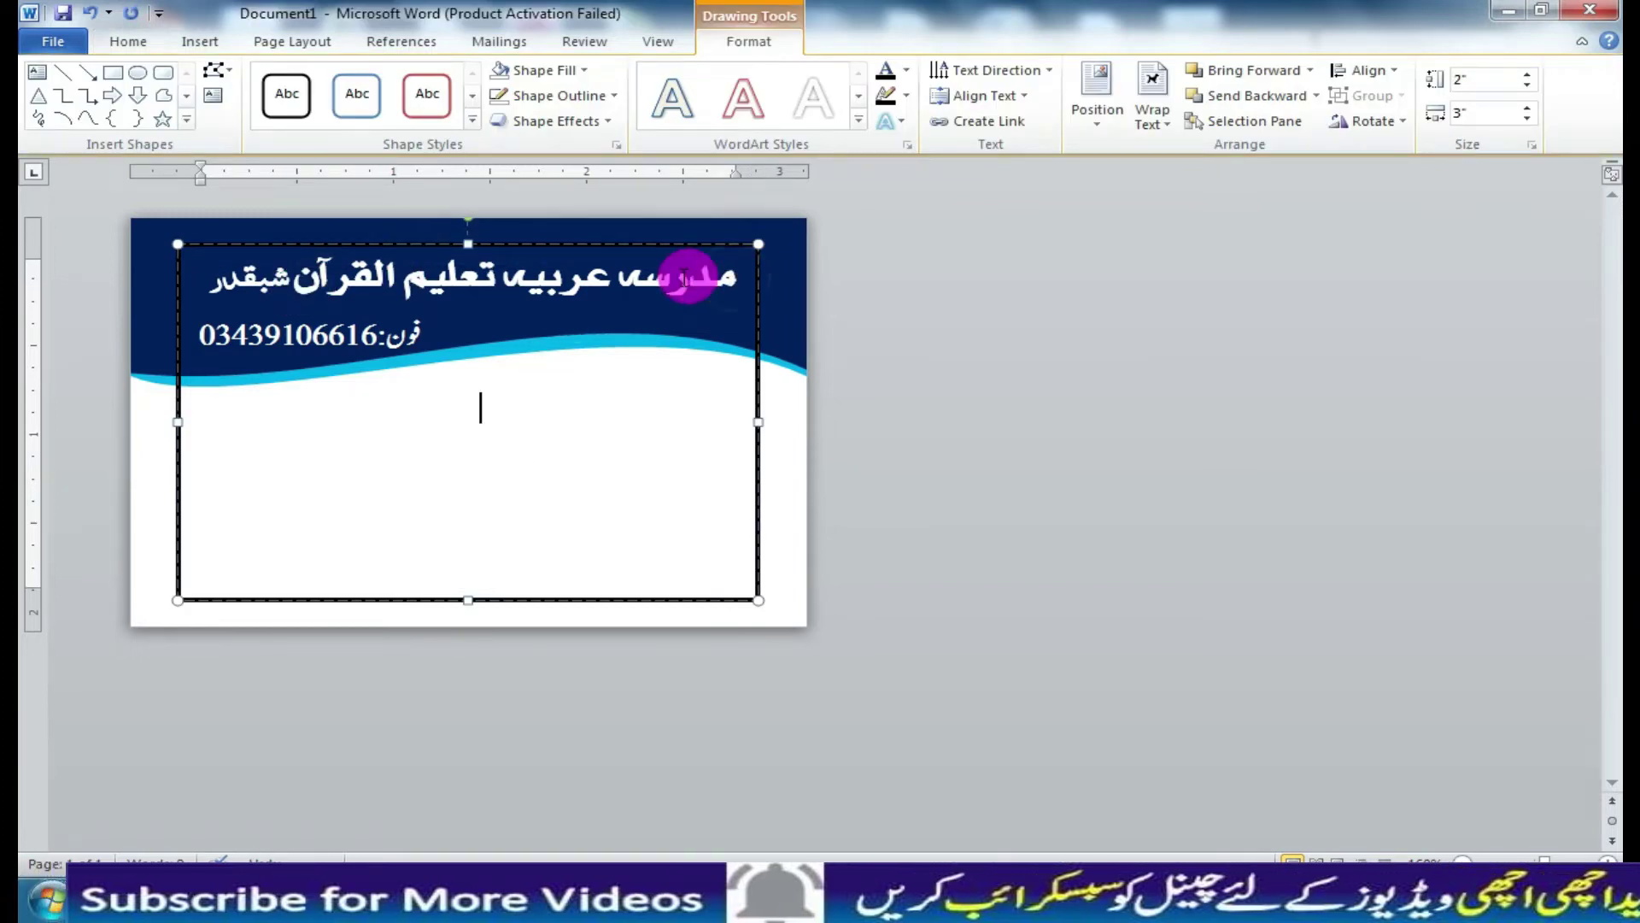
pyautogui.click(755, 304)
pyautogui.rightClick(758, 304)
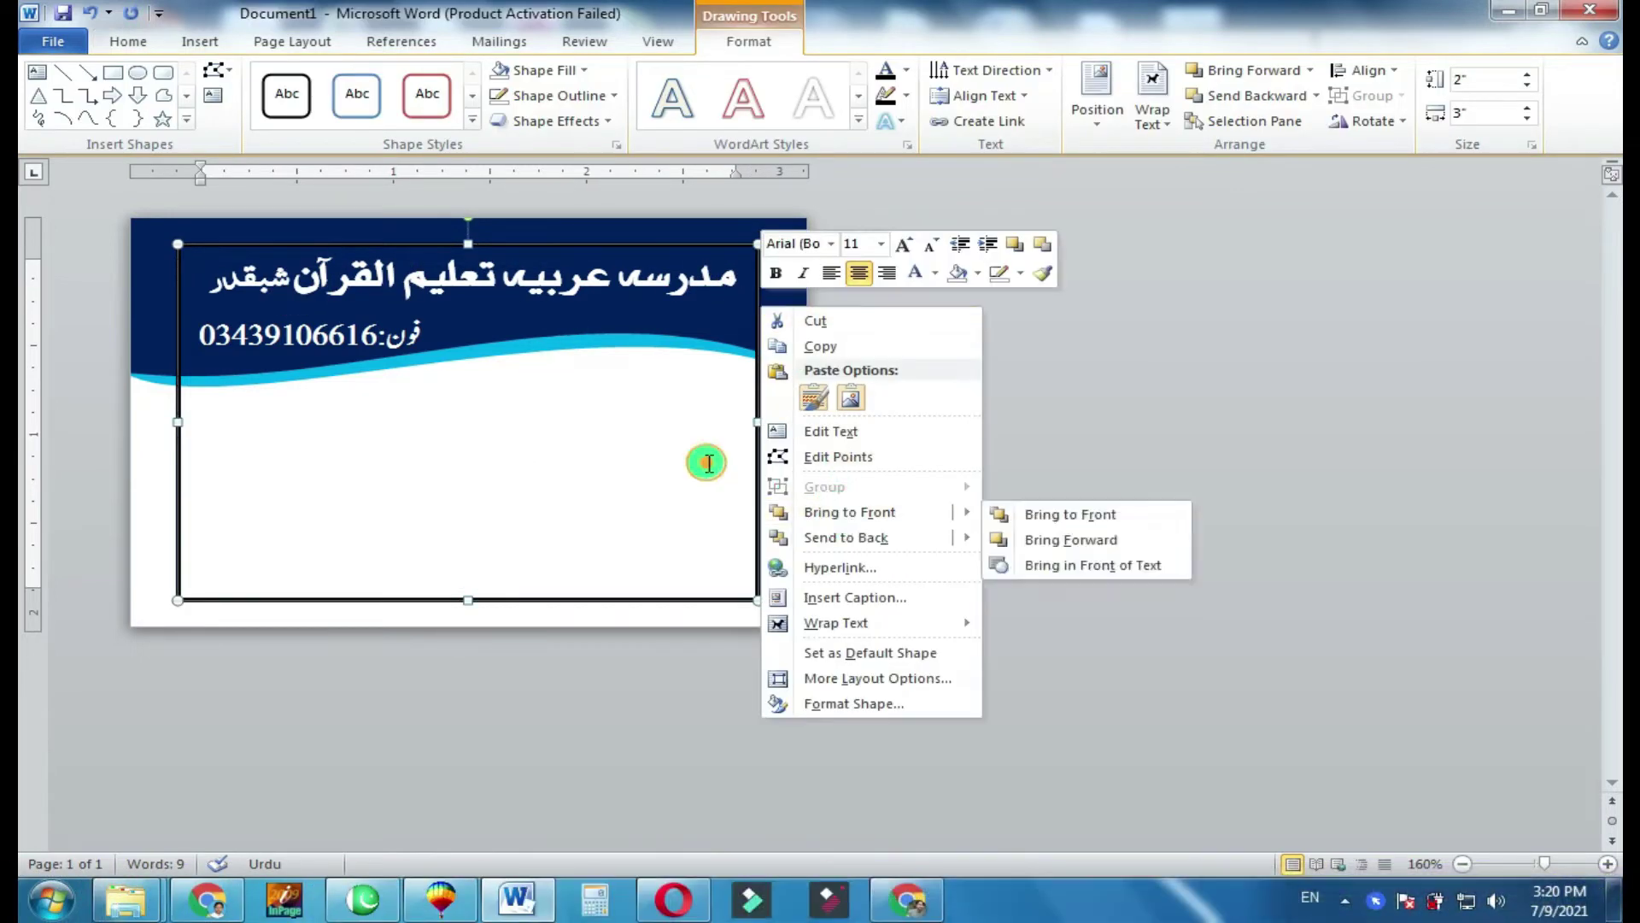
pyautogui.press('Escape')
pyautogui.press('Escape')
# - Colour the title words مدرسه عربیه تعلیم القرآن yellow, leaving شبقدر white
pyautogui.moveTo(737, 284); pyautogui.dragTo(294, 281)
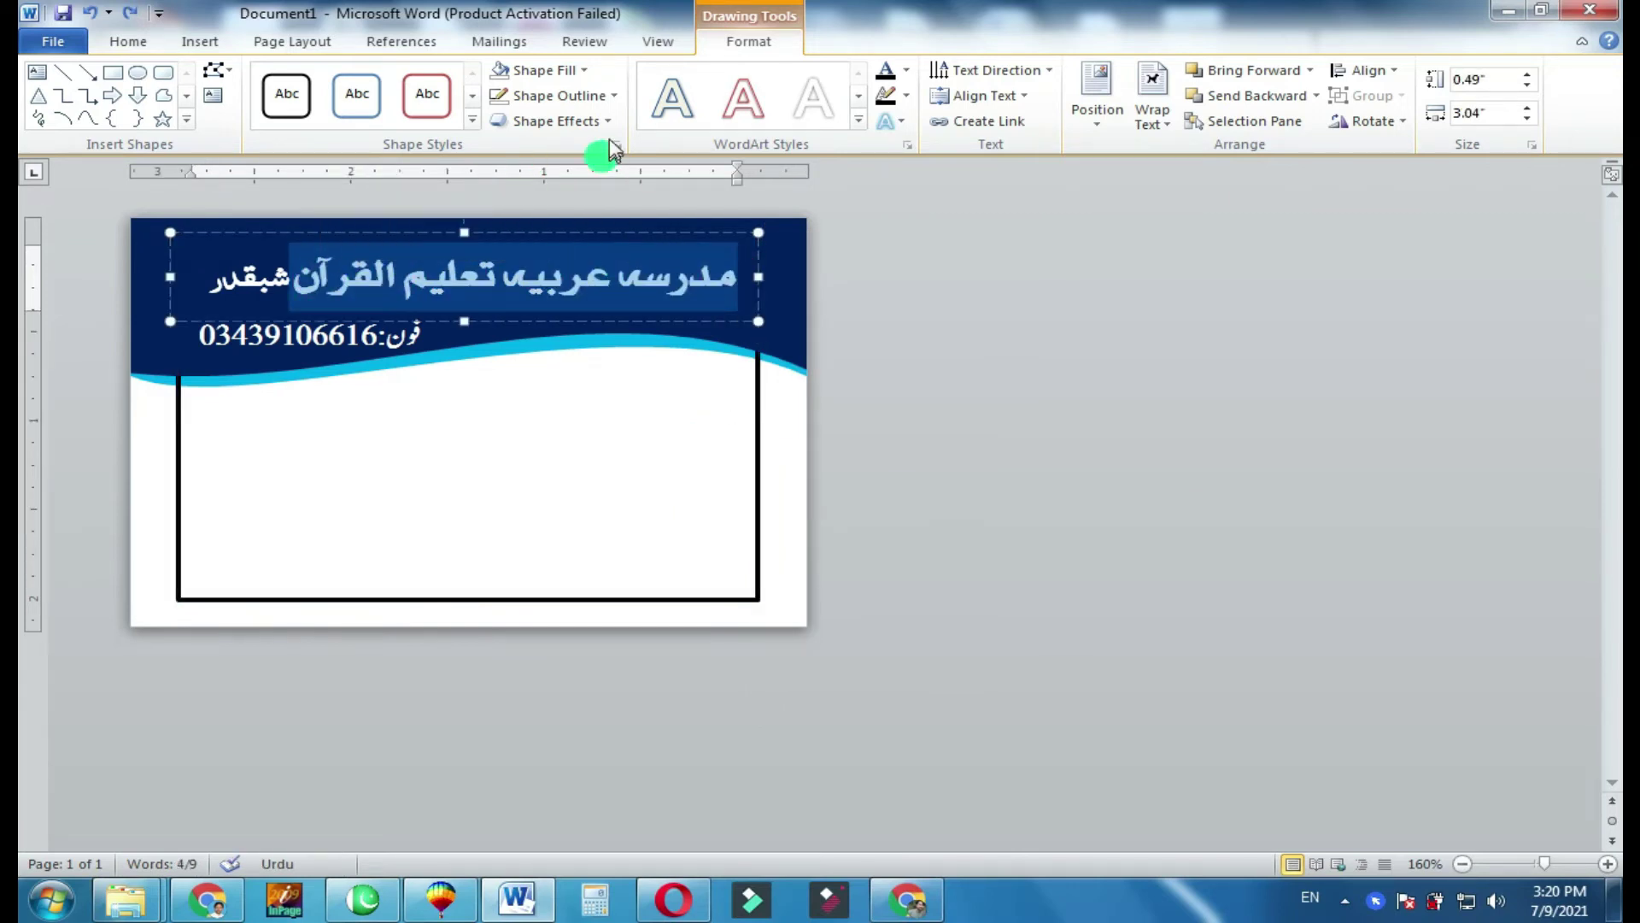
pyautogui.click(124, 40)
pyautogui.click(531, 112)
pyautogui.click(561, 295)
pyautogui.click(717, 441)
# - Set the title words to font size 13, after first trying 12
pyautogui.click(205, 279)
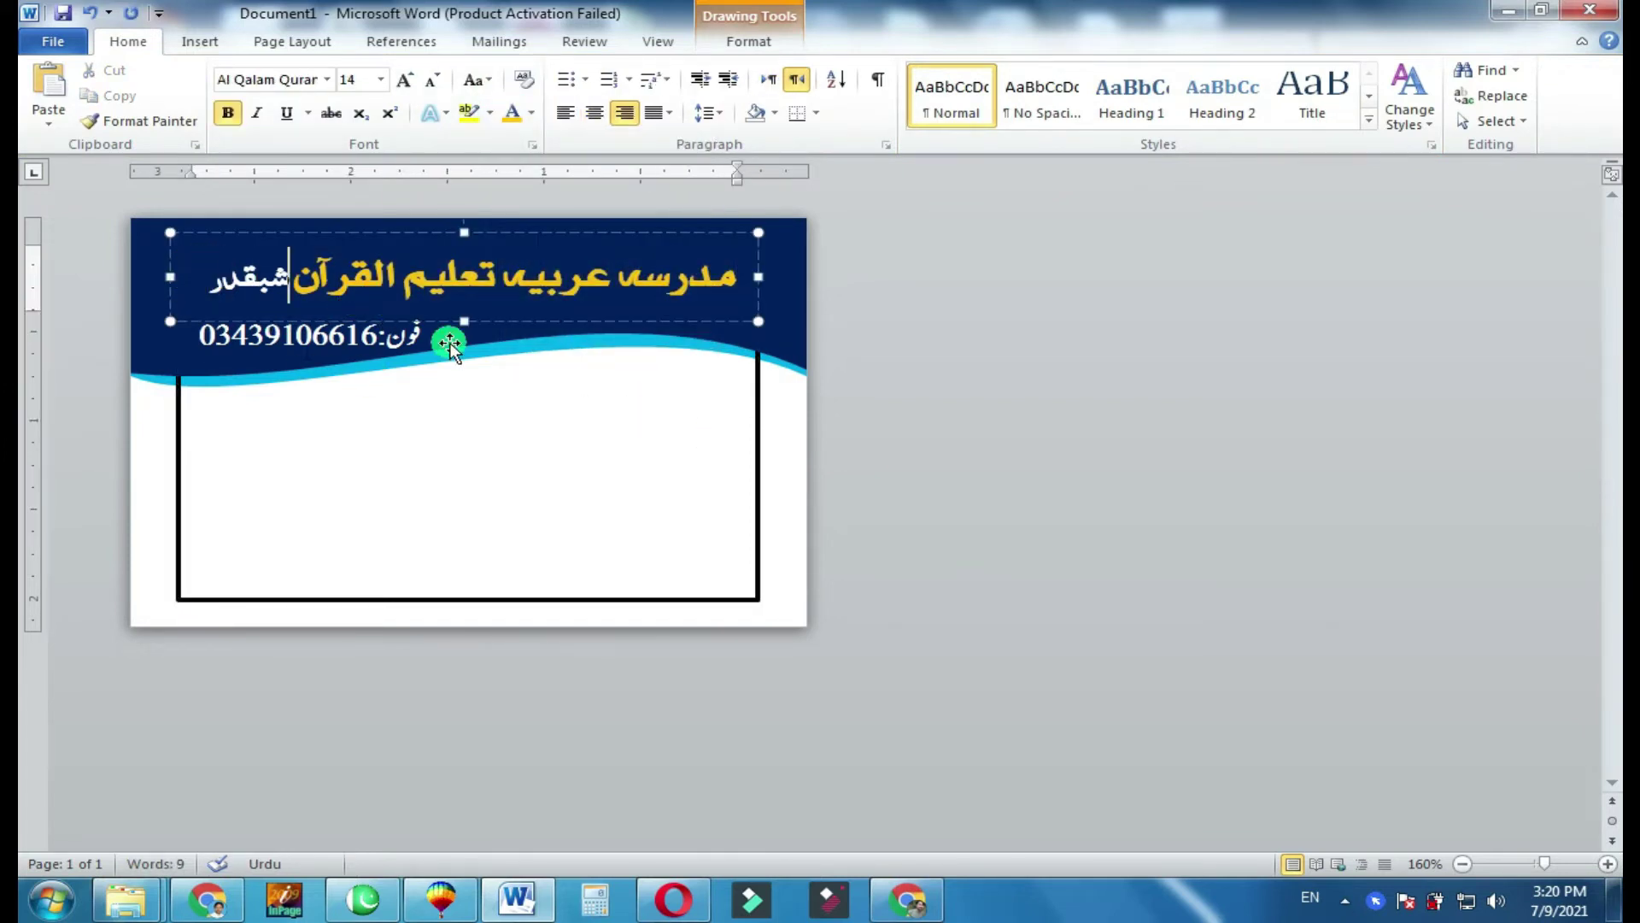
pyautogui.hotkey('shift', 'End')
pyautogui.click(364, 79)
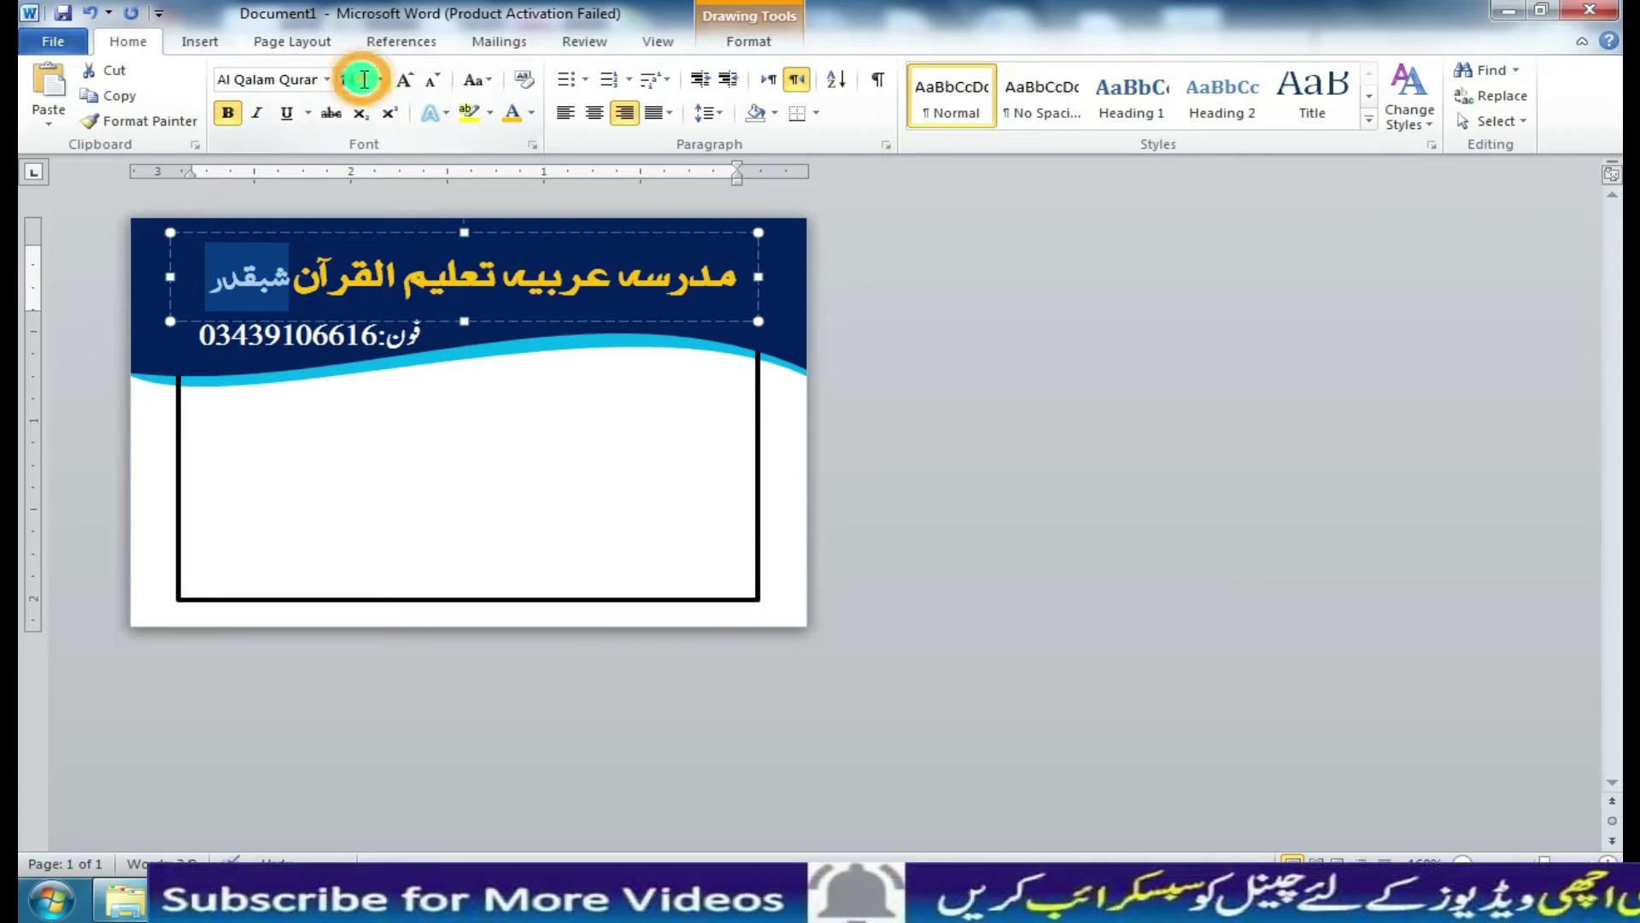
pyautogui.moveTo(734, 280); pyautogui.dragTo(325, 282)
pyautogui.click(348, 80)
pyautogui.write('12')
pyautogui.press('Return')
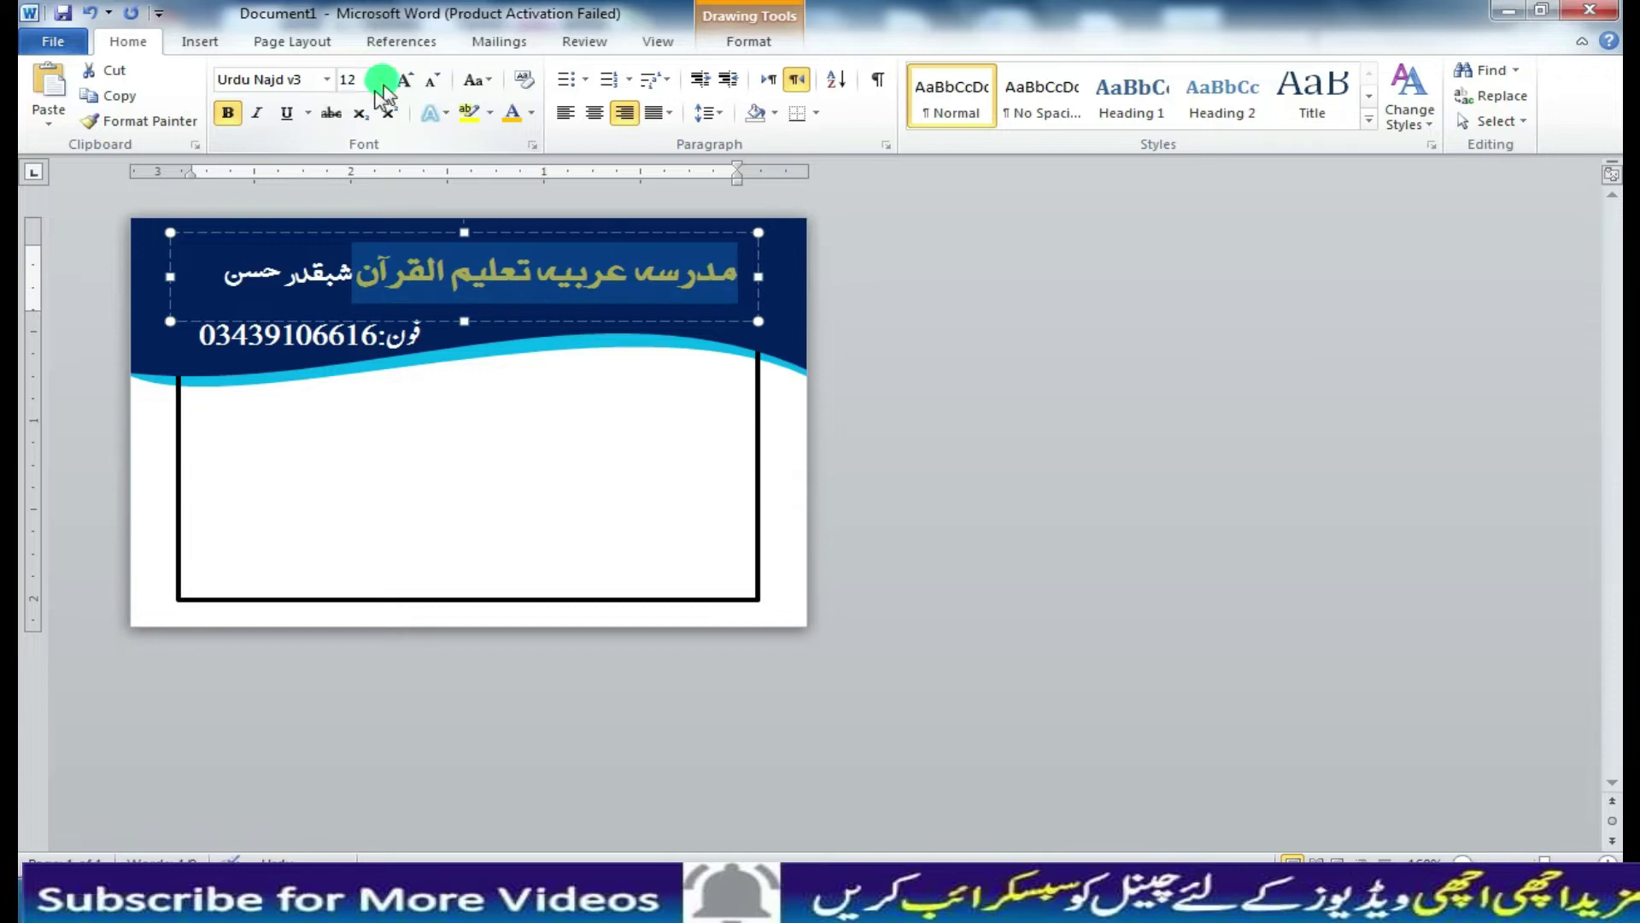
pyautogui.click(351, 80)
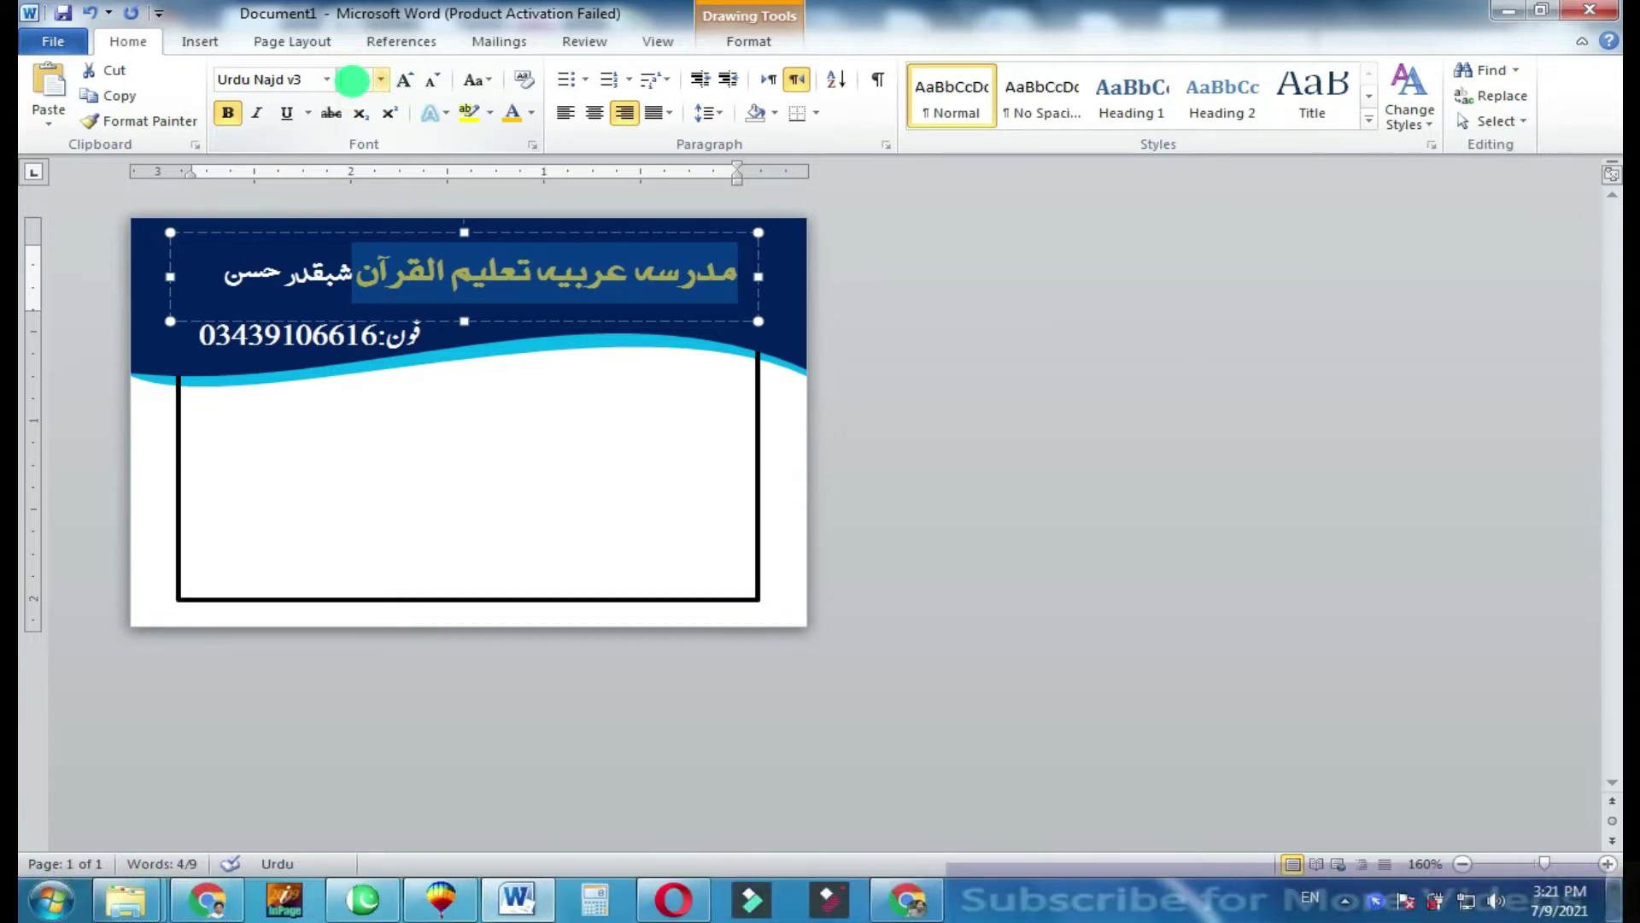
pyautogui.write('13')
pyautogui.press('Return')
# - Delete an extra word at the title's left end, then undo the deletion
pyautogui.moveTo(242, 276); pyautogui.dragTo(175, 274)
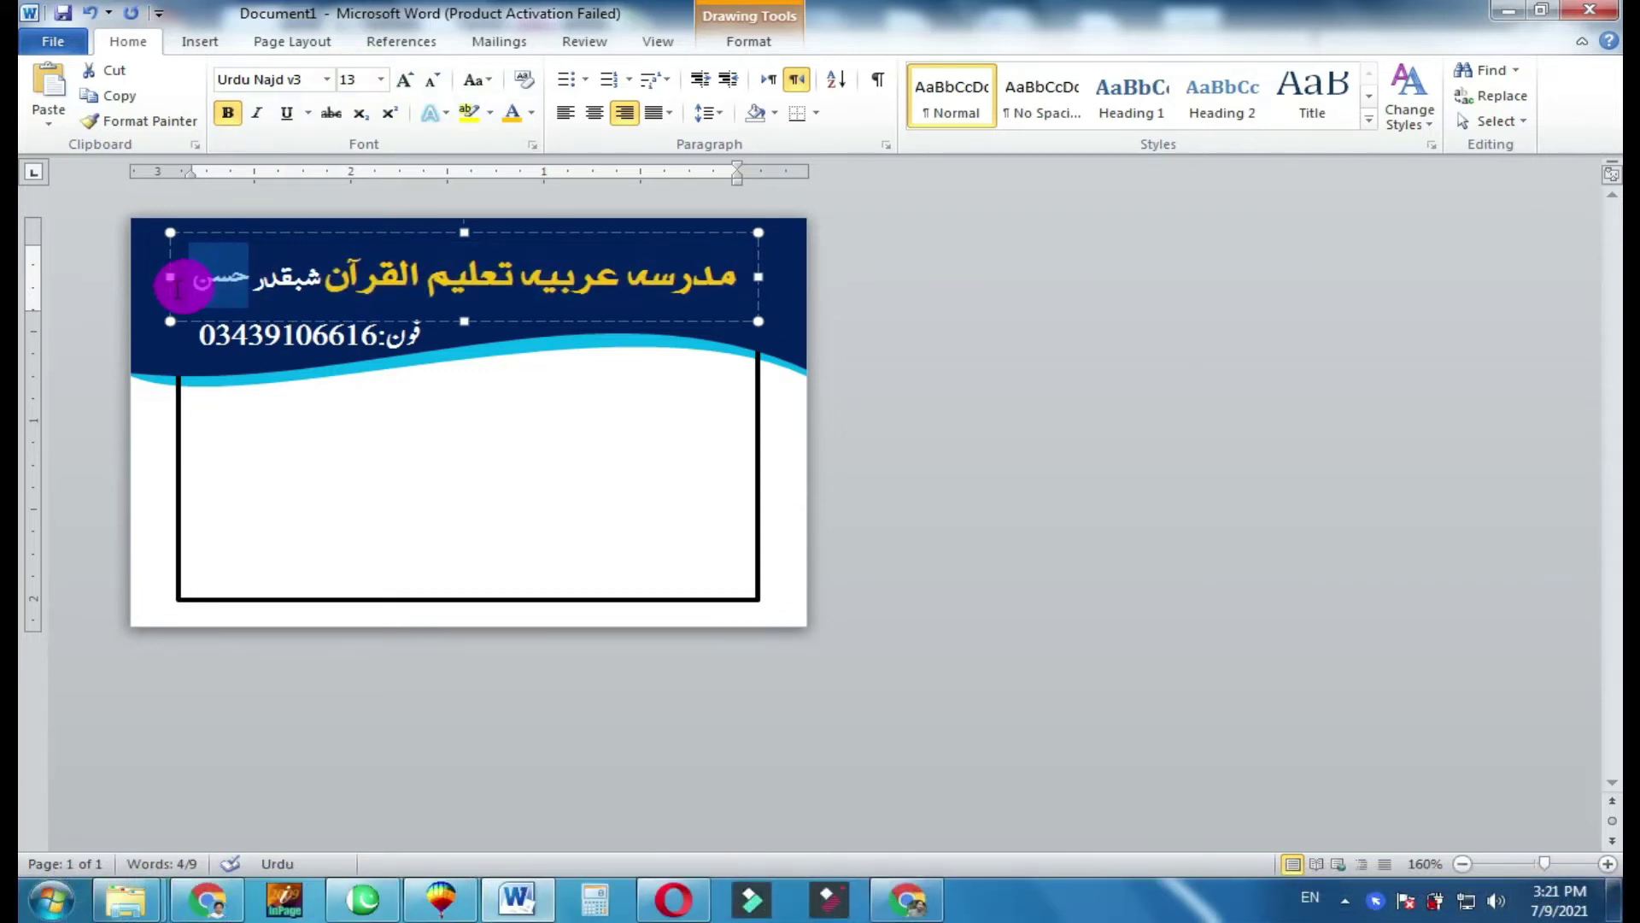
pyautogui.press('Delete')
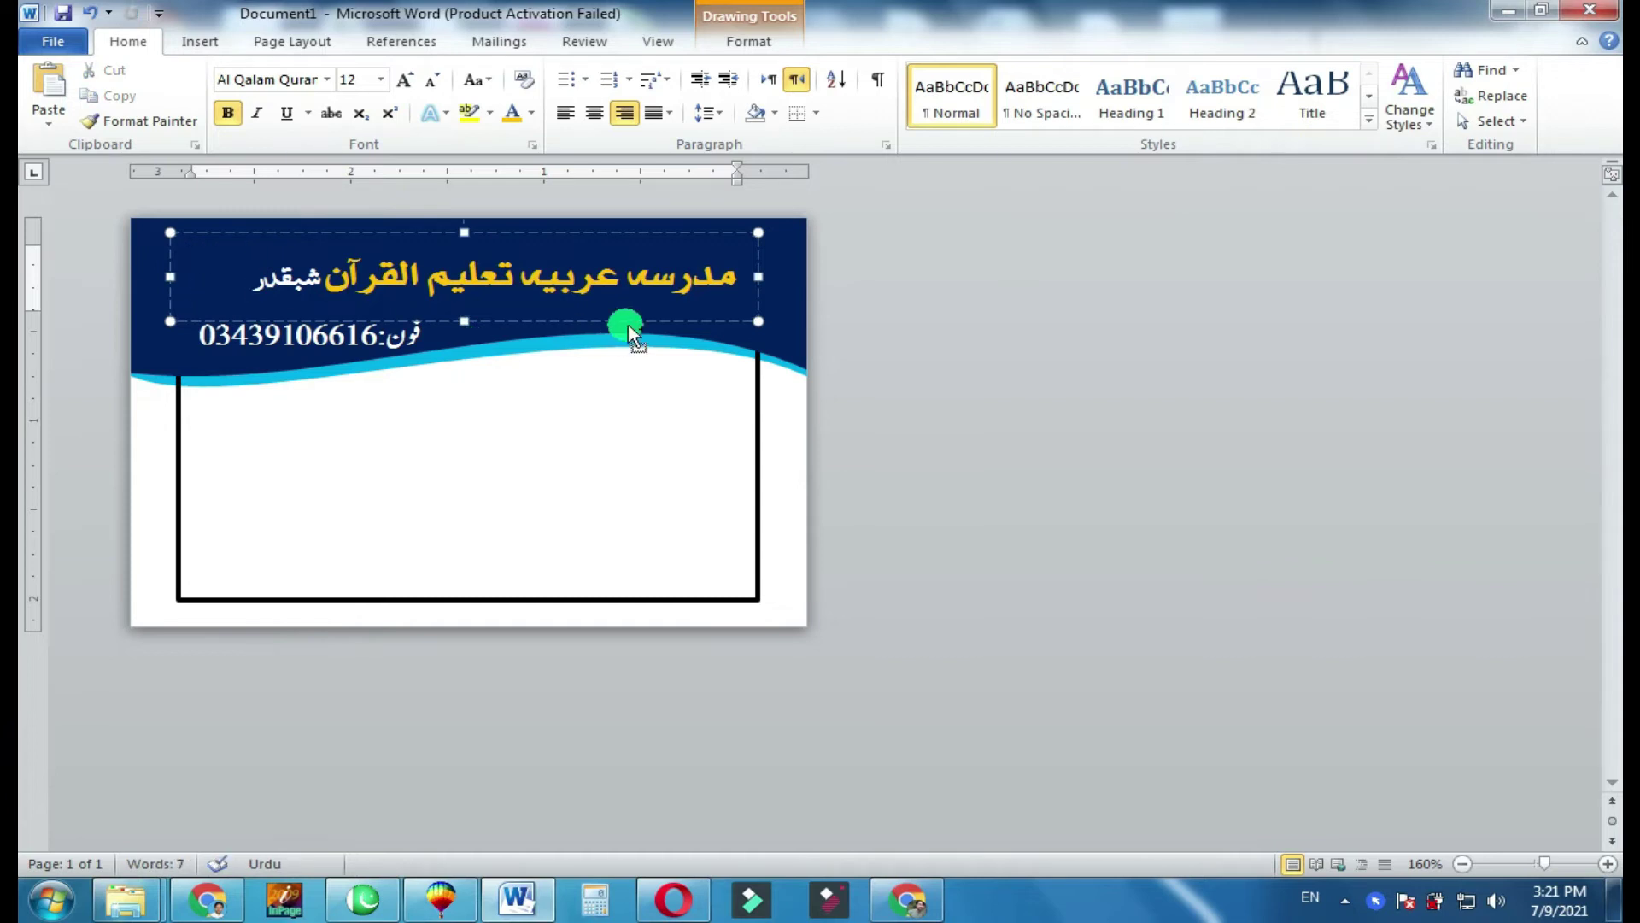
pyautogui.hotkey('ctrl', 'w')
pyautogui.press('Escape')
pyautogui.hotkey('ctrl', 'z')
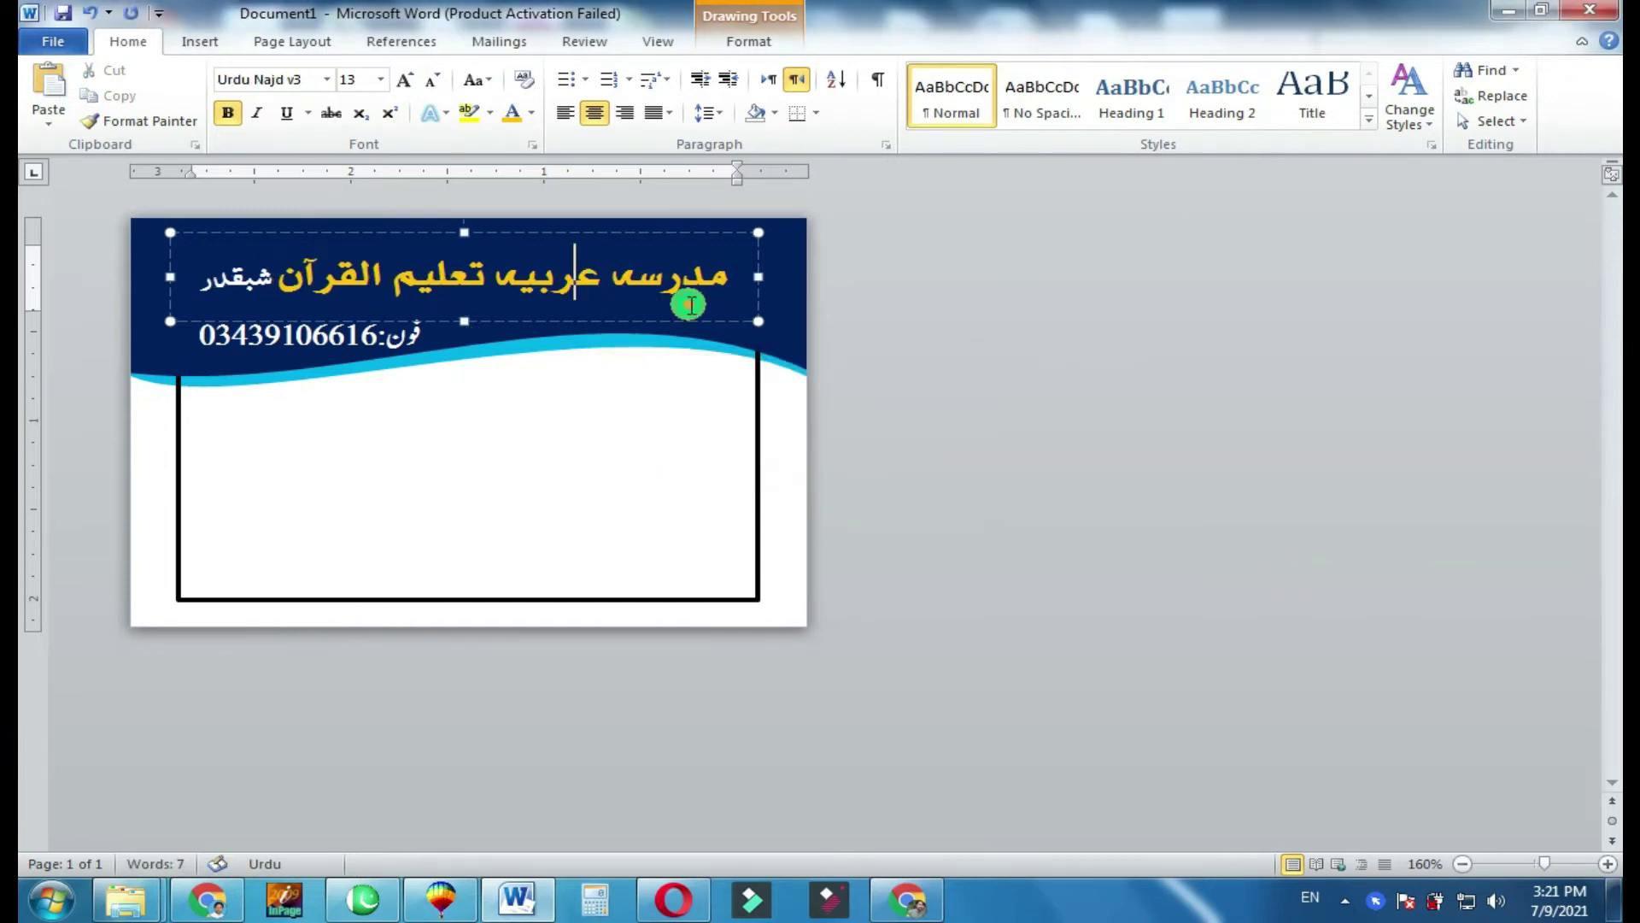
pyautogui.click(216, 56)
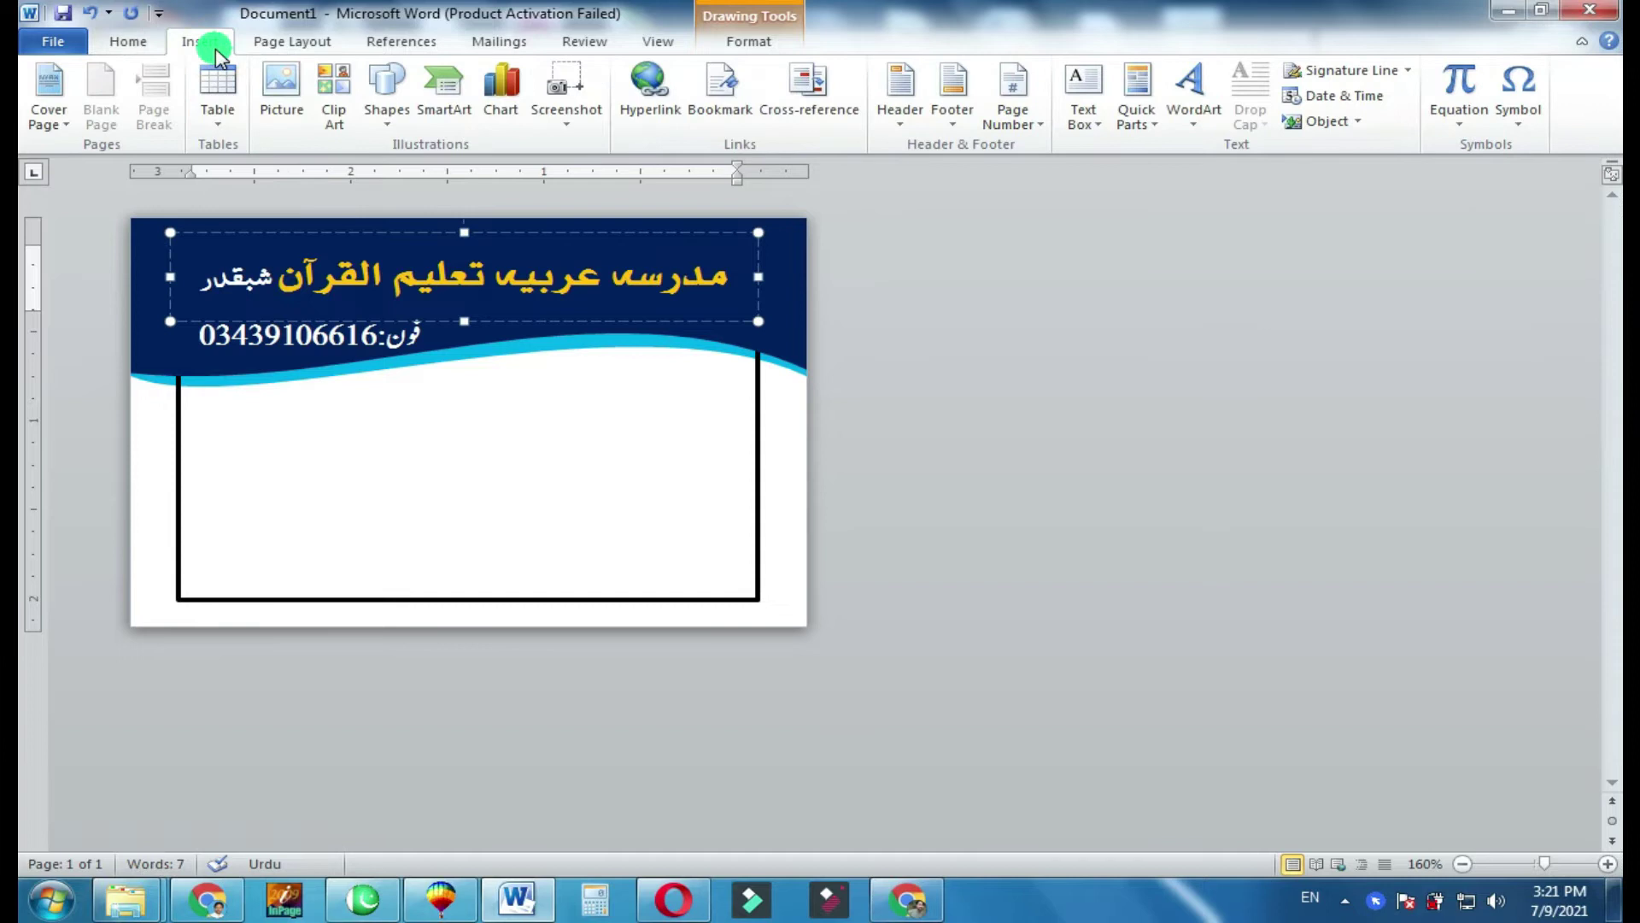
# - Draw a light-blue, outline-free rectangle about 1.15" by 0.86" in the bordered area's lower-left
pyautogui.click(385, 103)
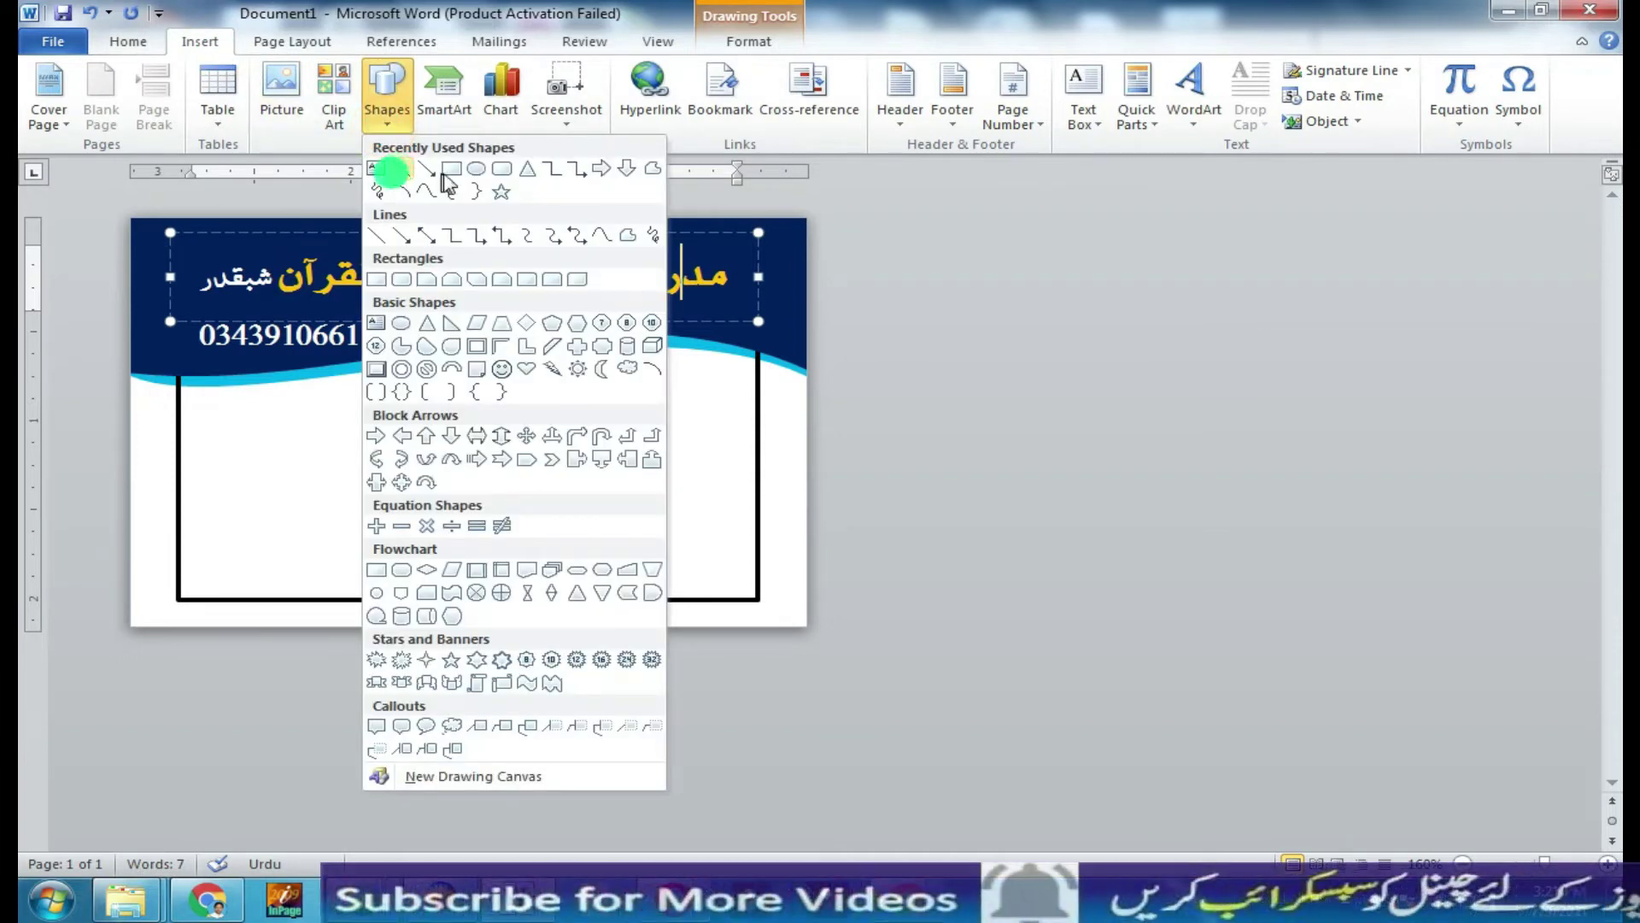
pyautogui.click(443, 172)
pyautogui.moveTo(186, 393)
pyautogui.mouseDown()
pyautogui.moveTo(299, 567)
pyautogui.moveTo(343, 588)
pyautogui.mouseUp()
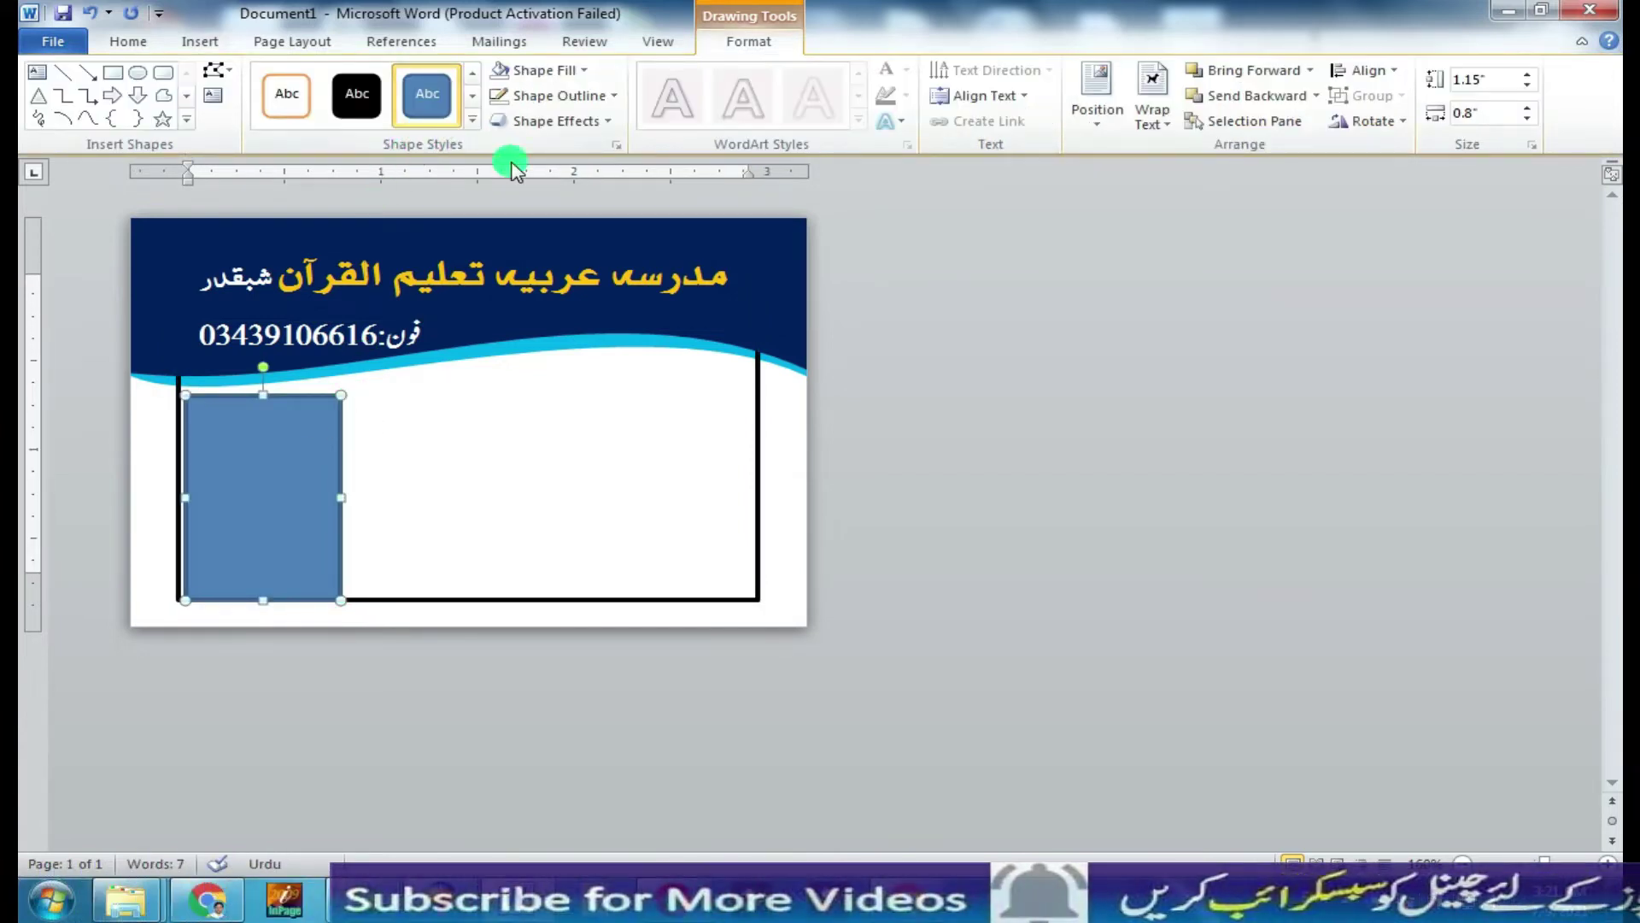
pyautogui.click(588, 70)
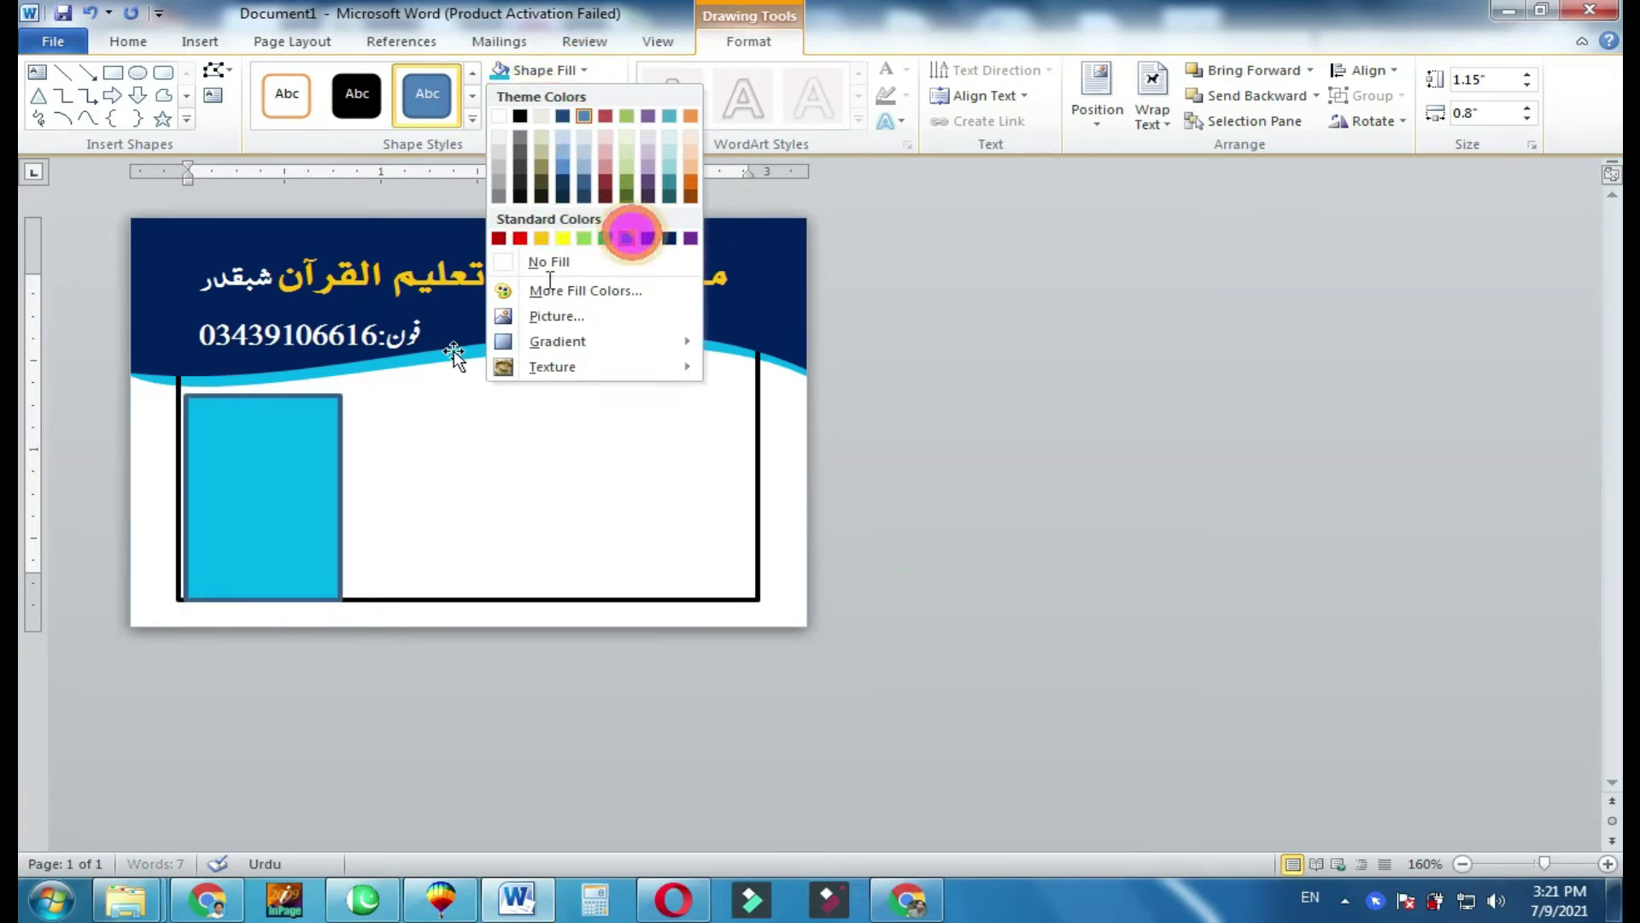
pyautogui.click(626, 237)
pyautogui.moveTo(341, 499); pyautogui.dragTo(354, 498)
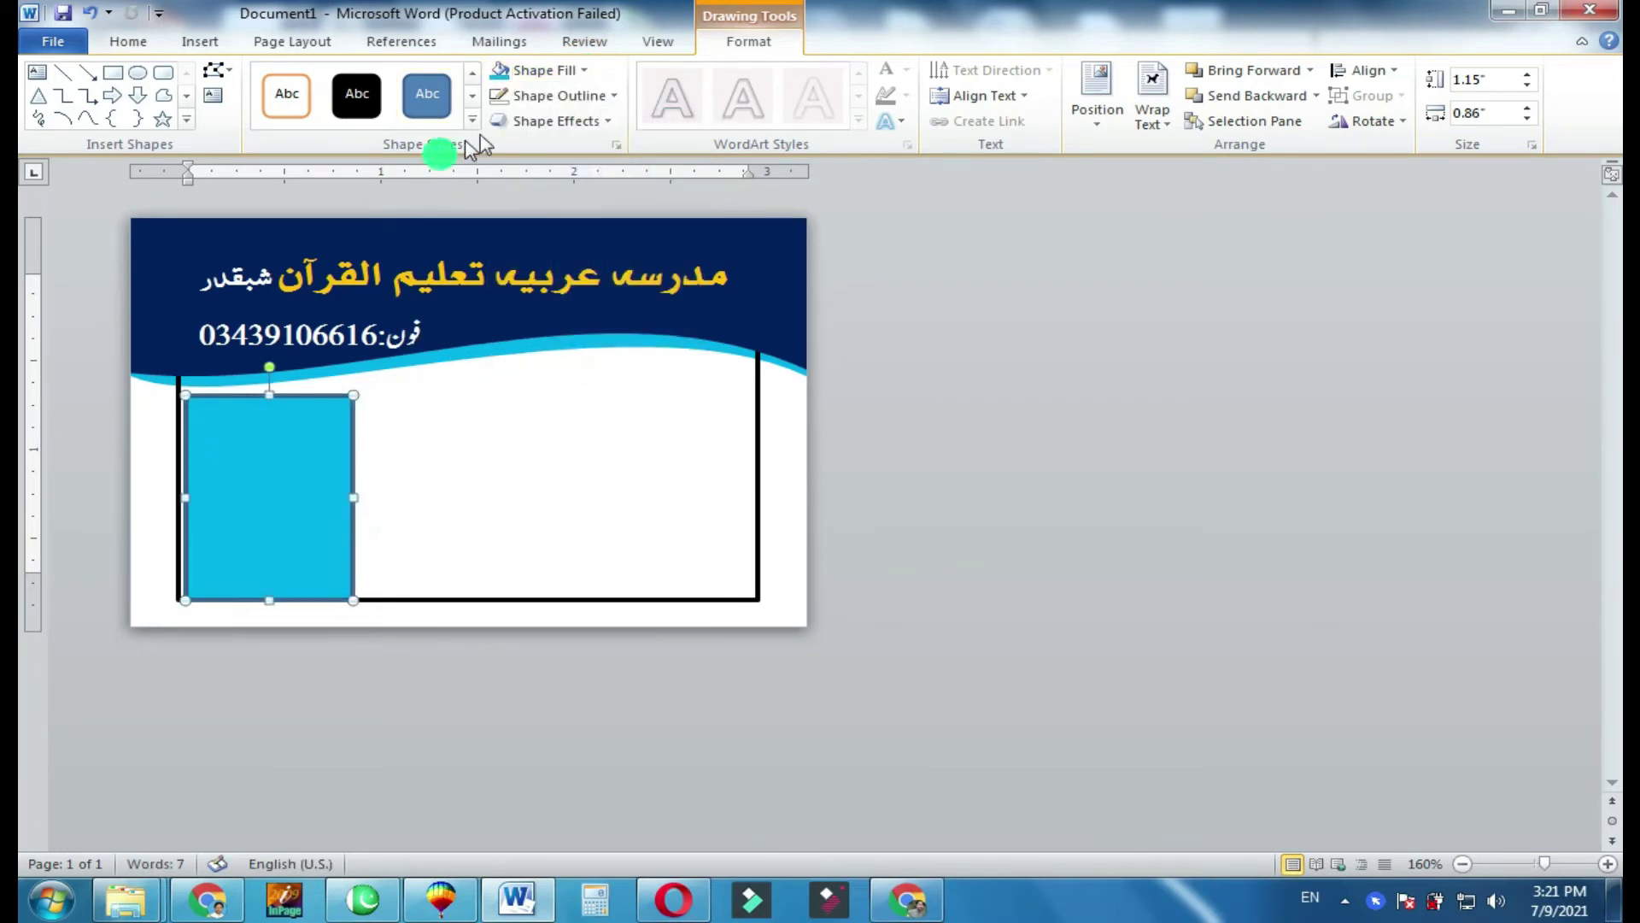
pyautogui.click(621, 104)
pyautogui.click(549, 279)
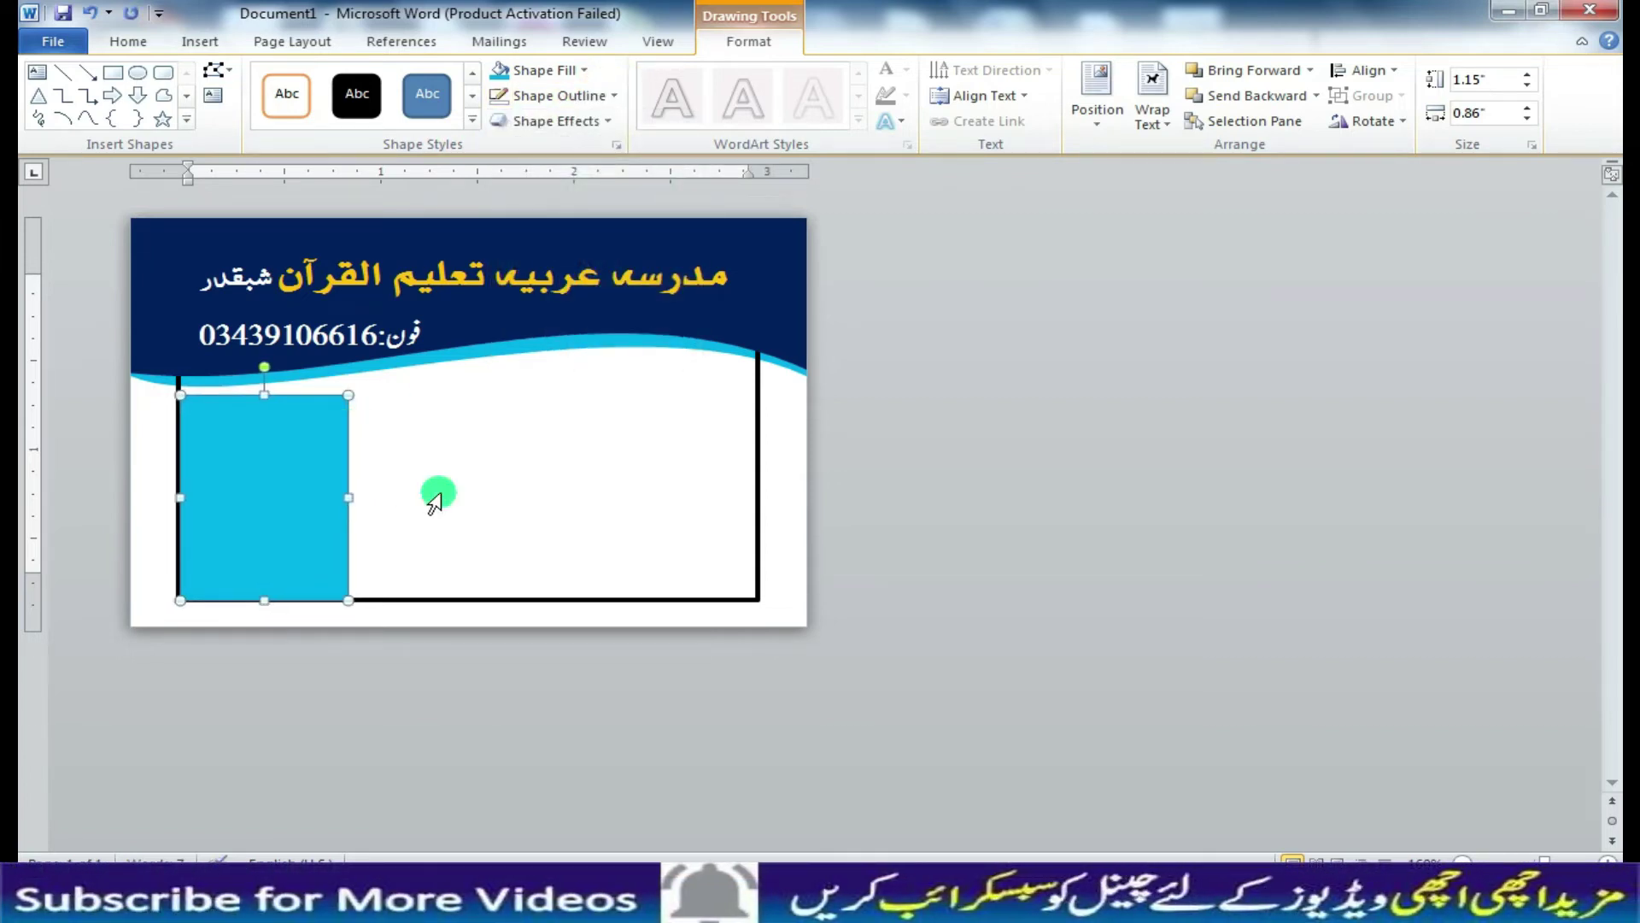
pyautogui.press('Up')
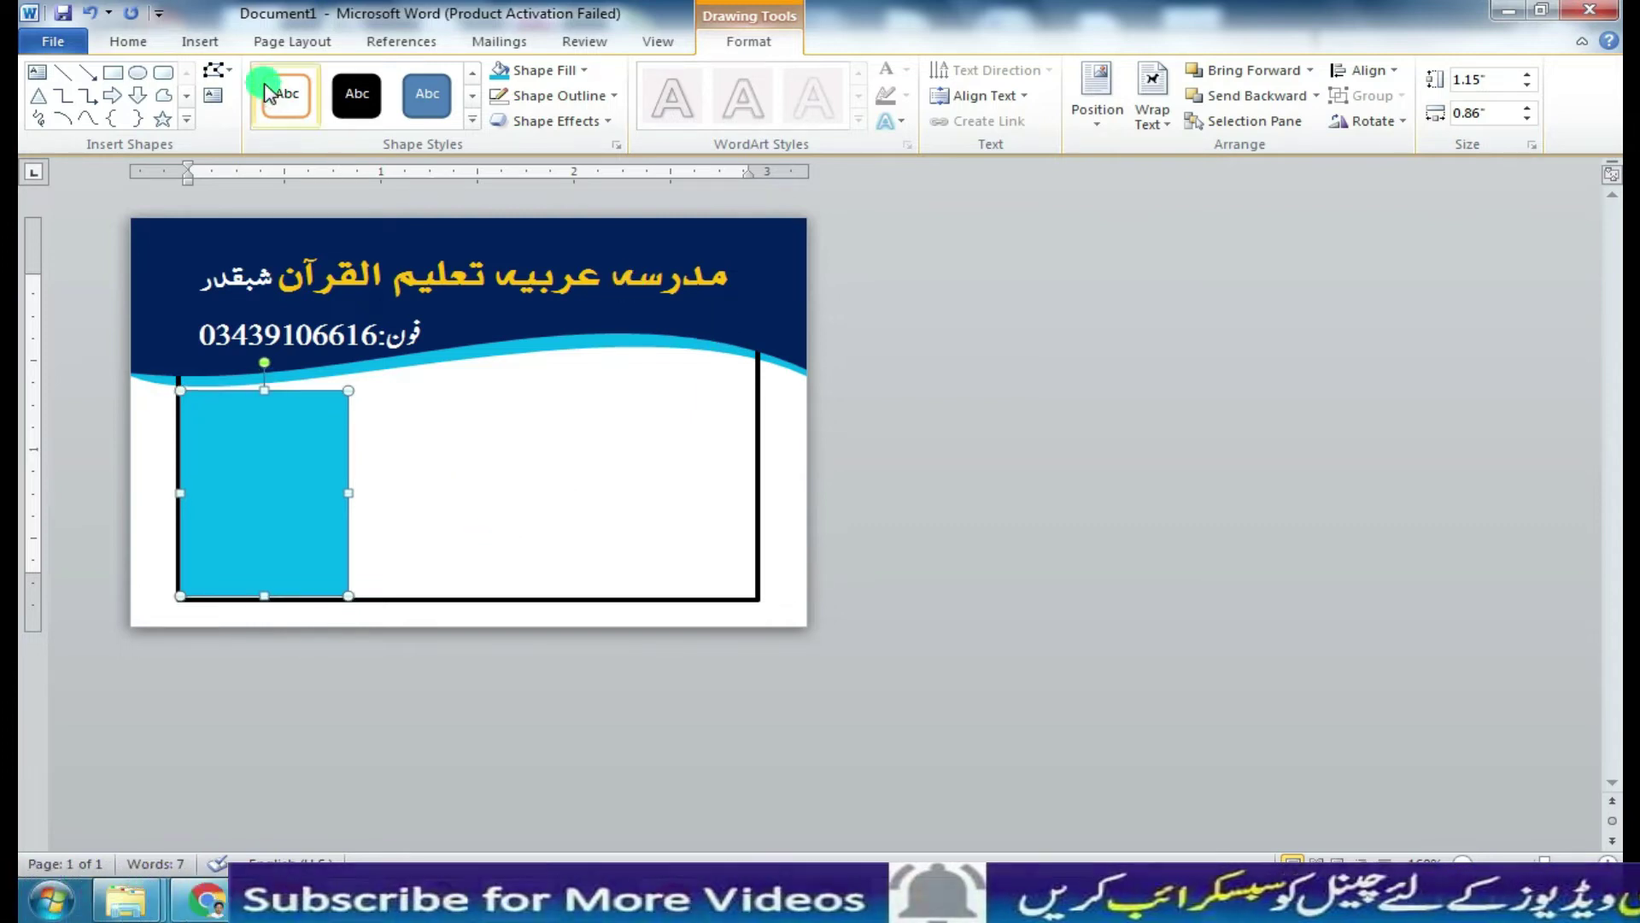
# - Draw a 0.81" by 1.25" text box right of the cyan rectangle
pyautogui.click(37, 72)
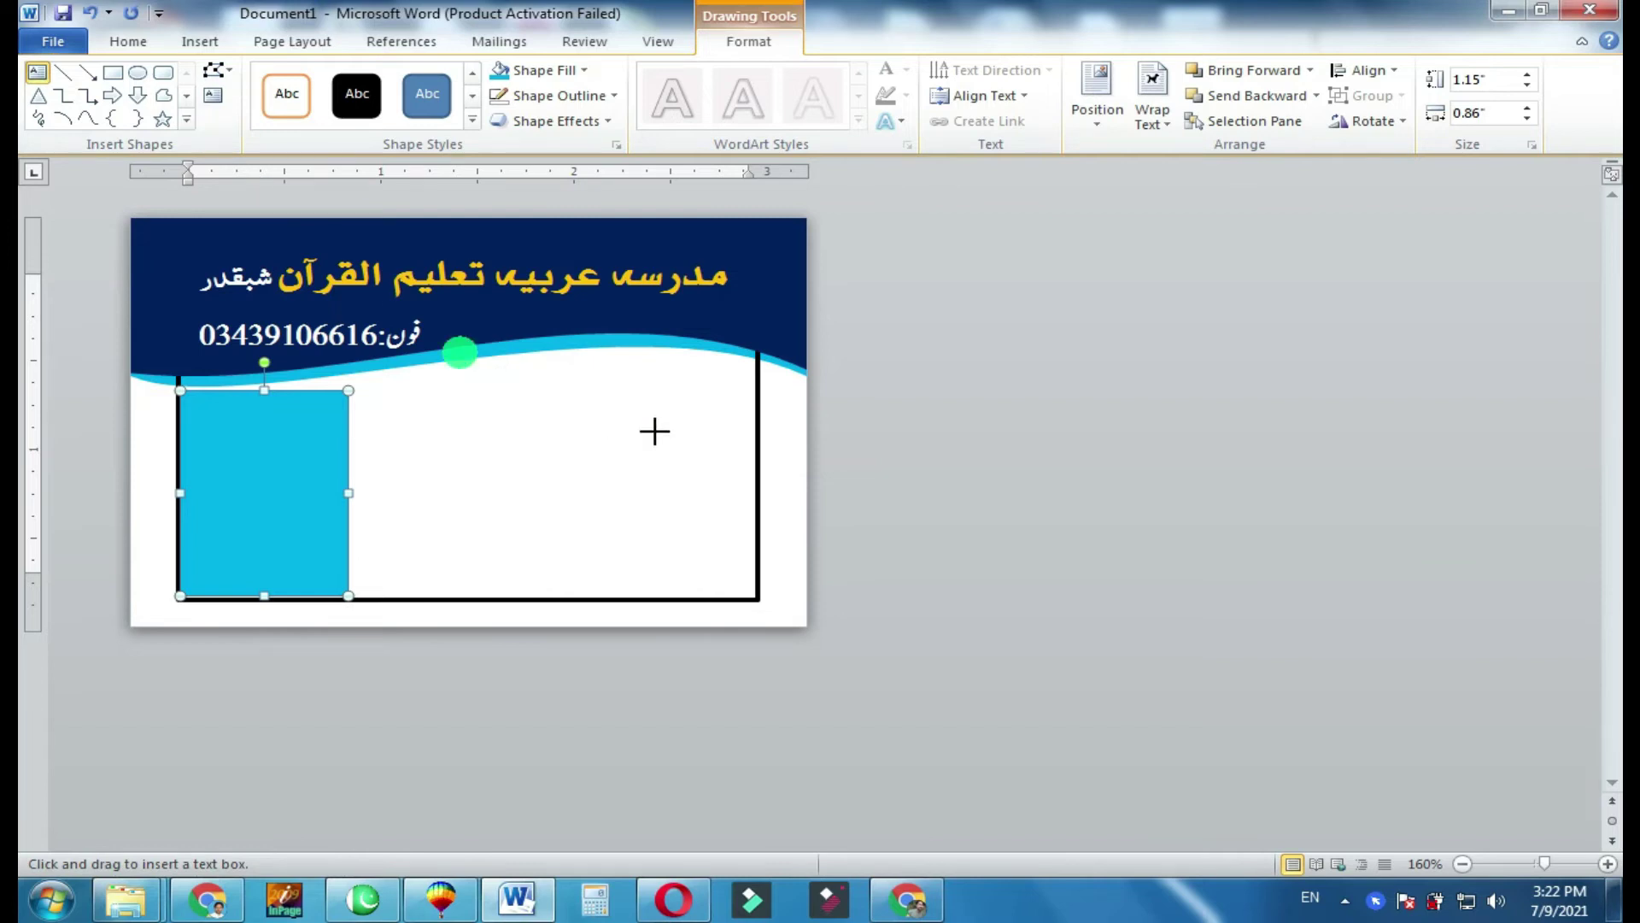
pyautogui.moveTo(744, 444); pyautogui.dragTo(493, 571)
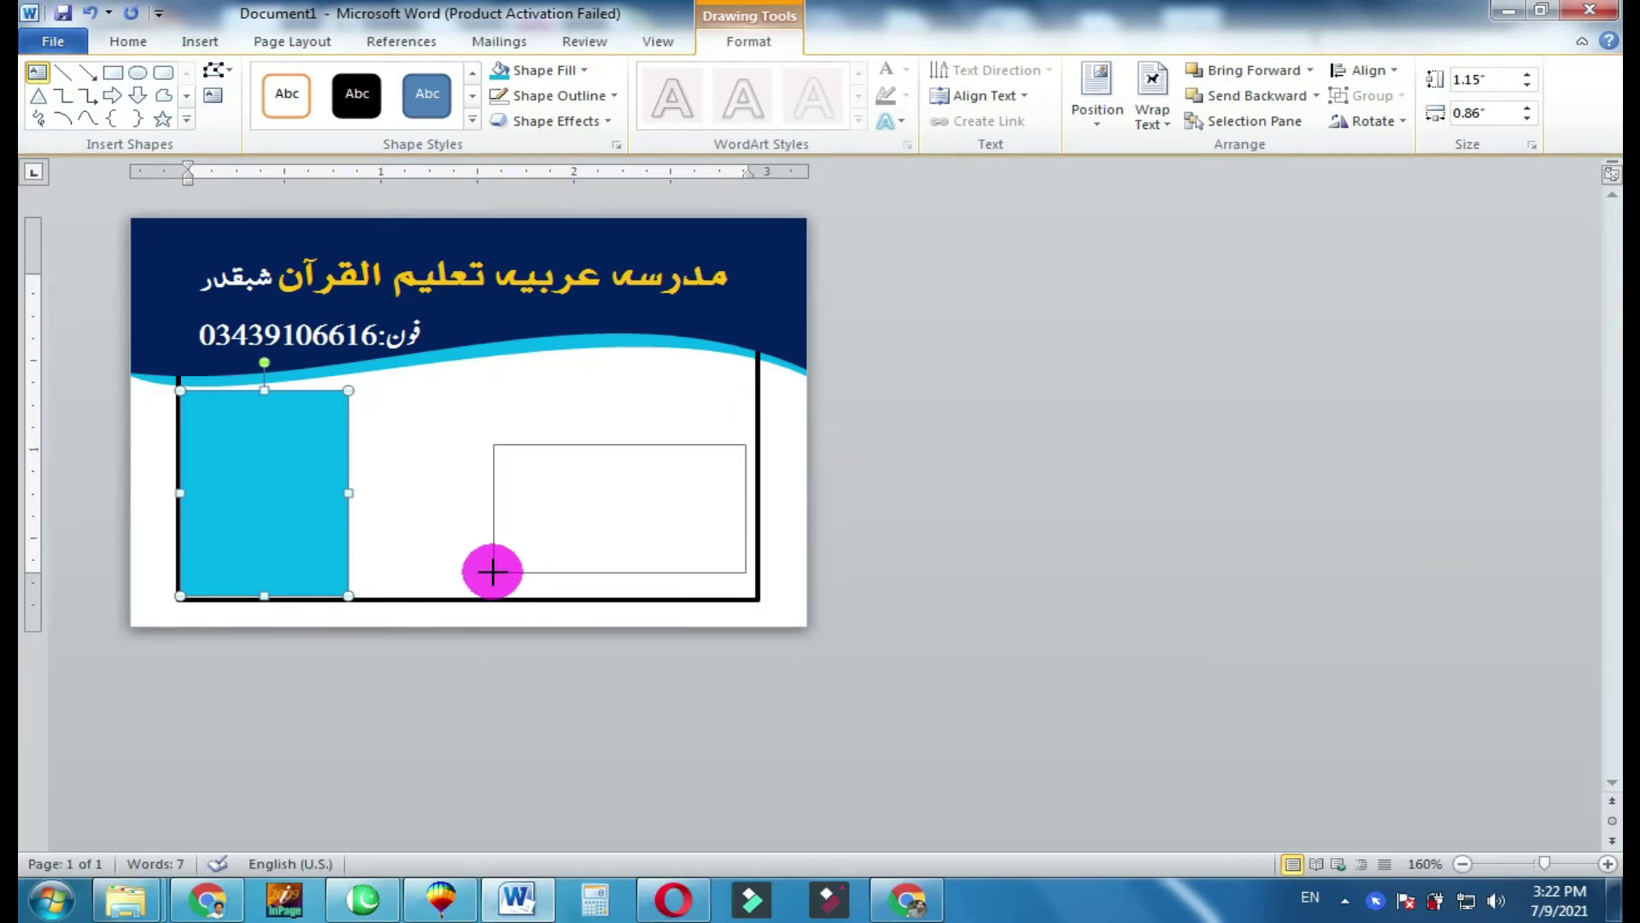
pyautogui.moveTo(489, 576)
pyautogui.mouseDown()
pyautogui.moveTo(443, 583)
pyautogui.moveTo(502, 587)
pyautogui.mouseUp()
pyautogui.hotkey('ctrl', 'a')
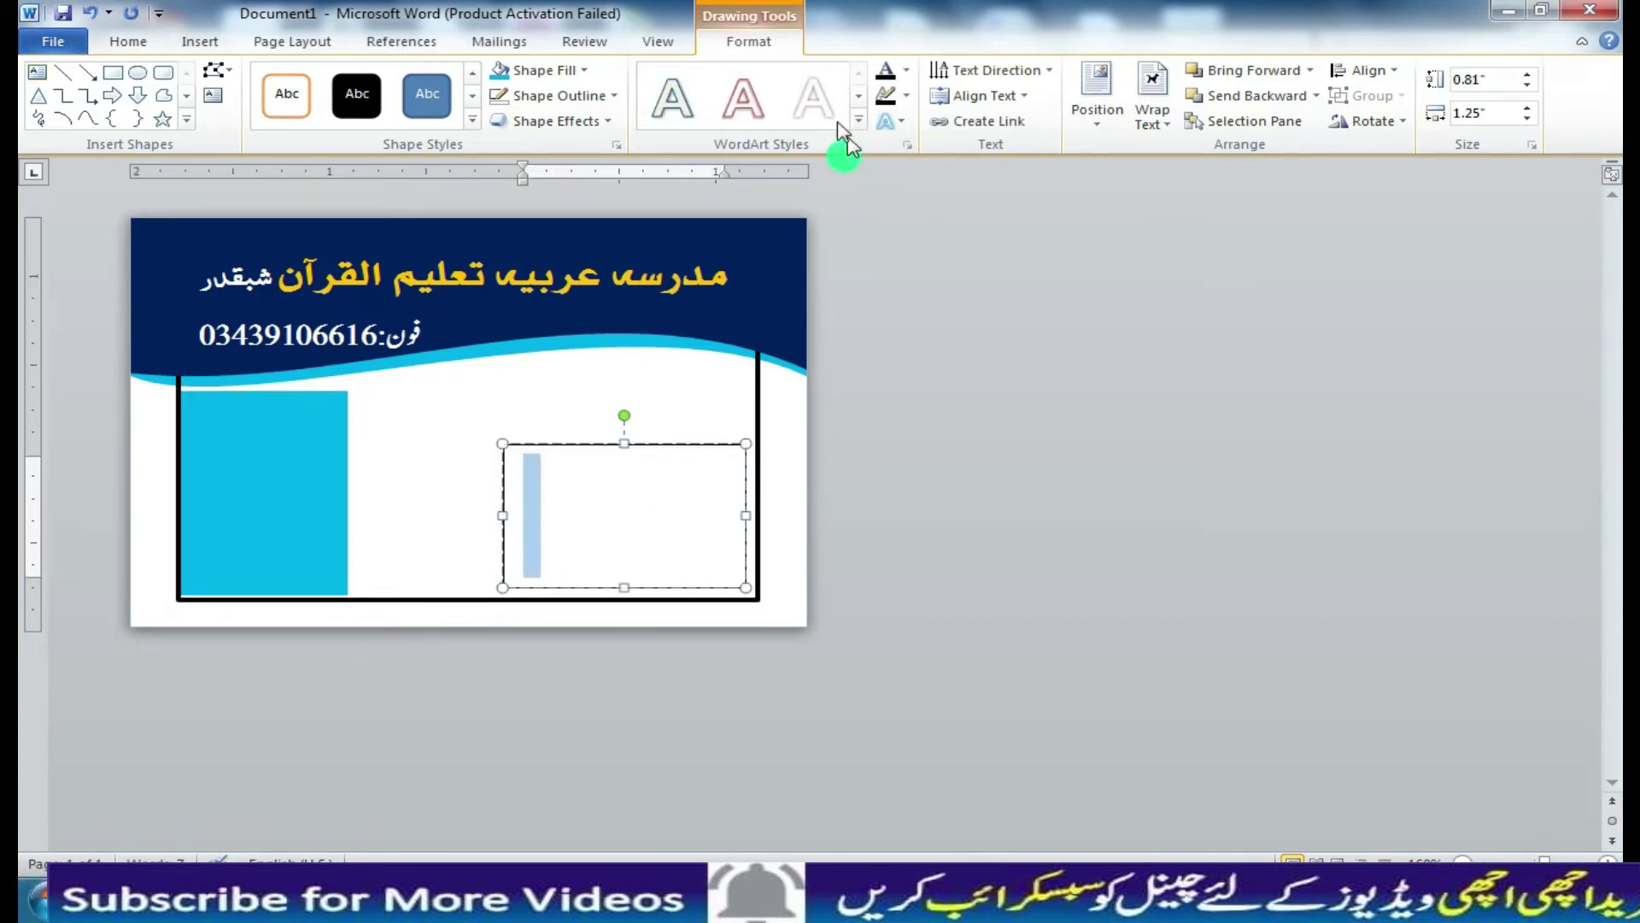
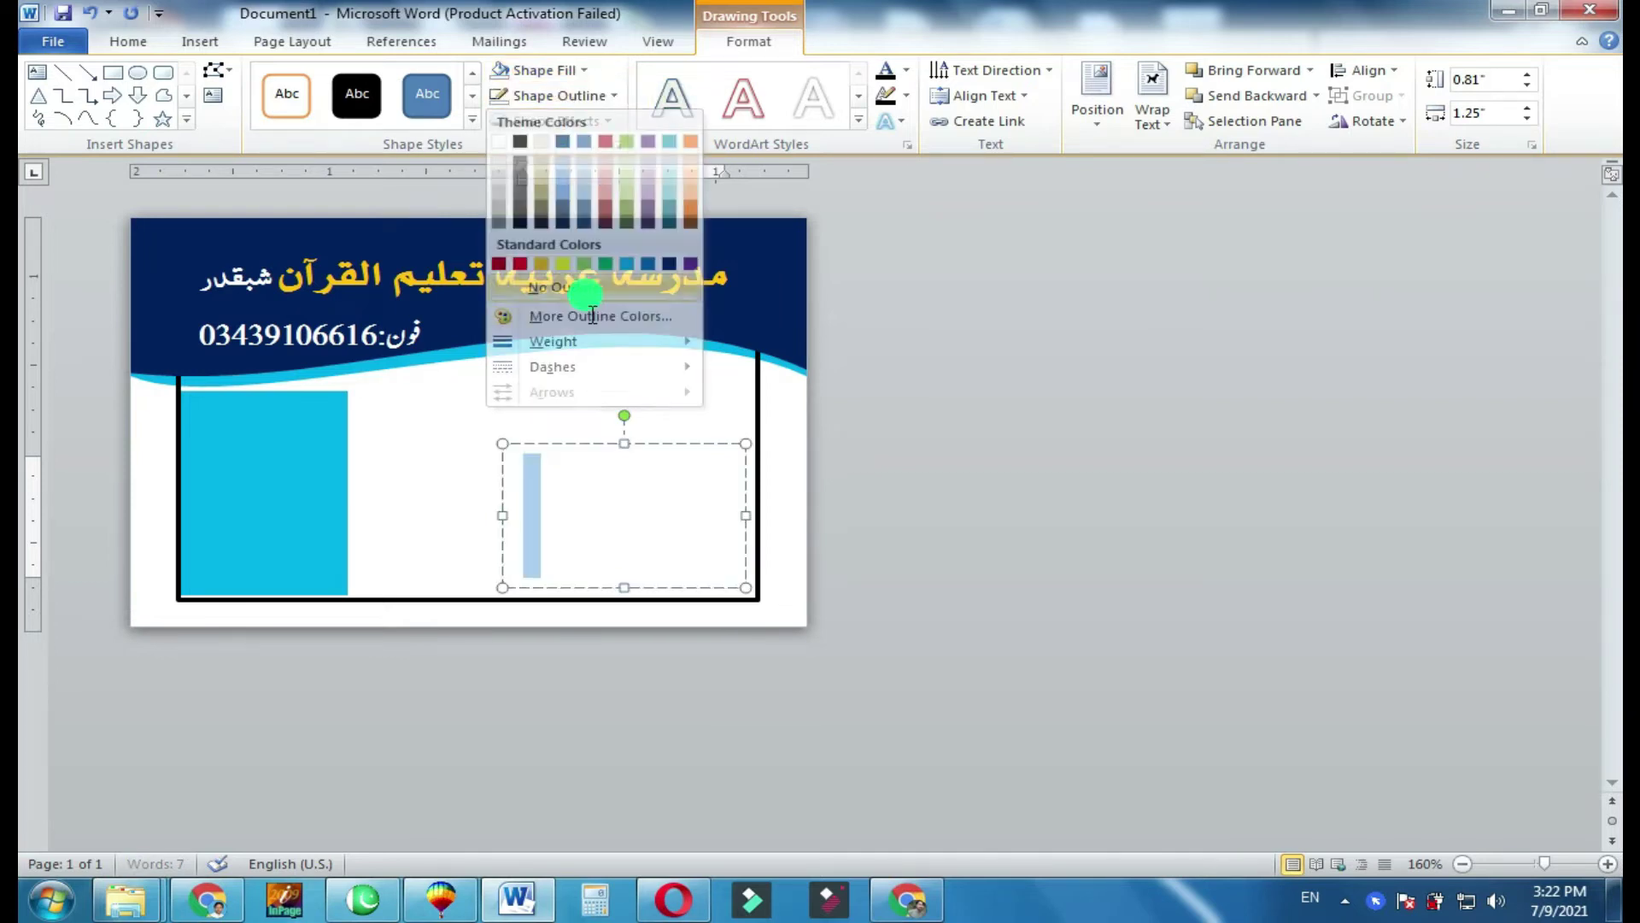
# - Make the front card's empty text box right-to-left in the Al Qalam Quran font
pyautogui.click(129, 39)
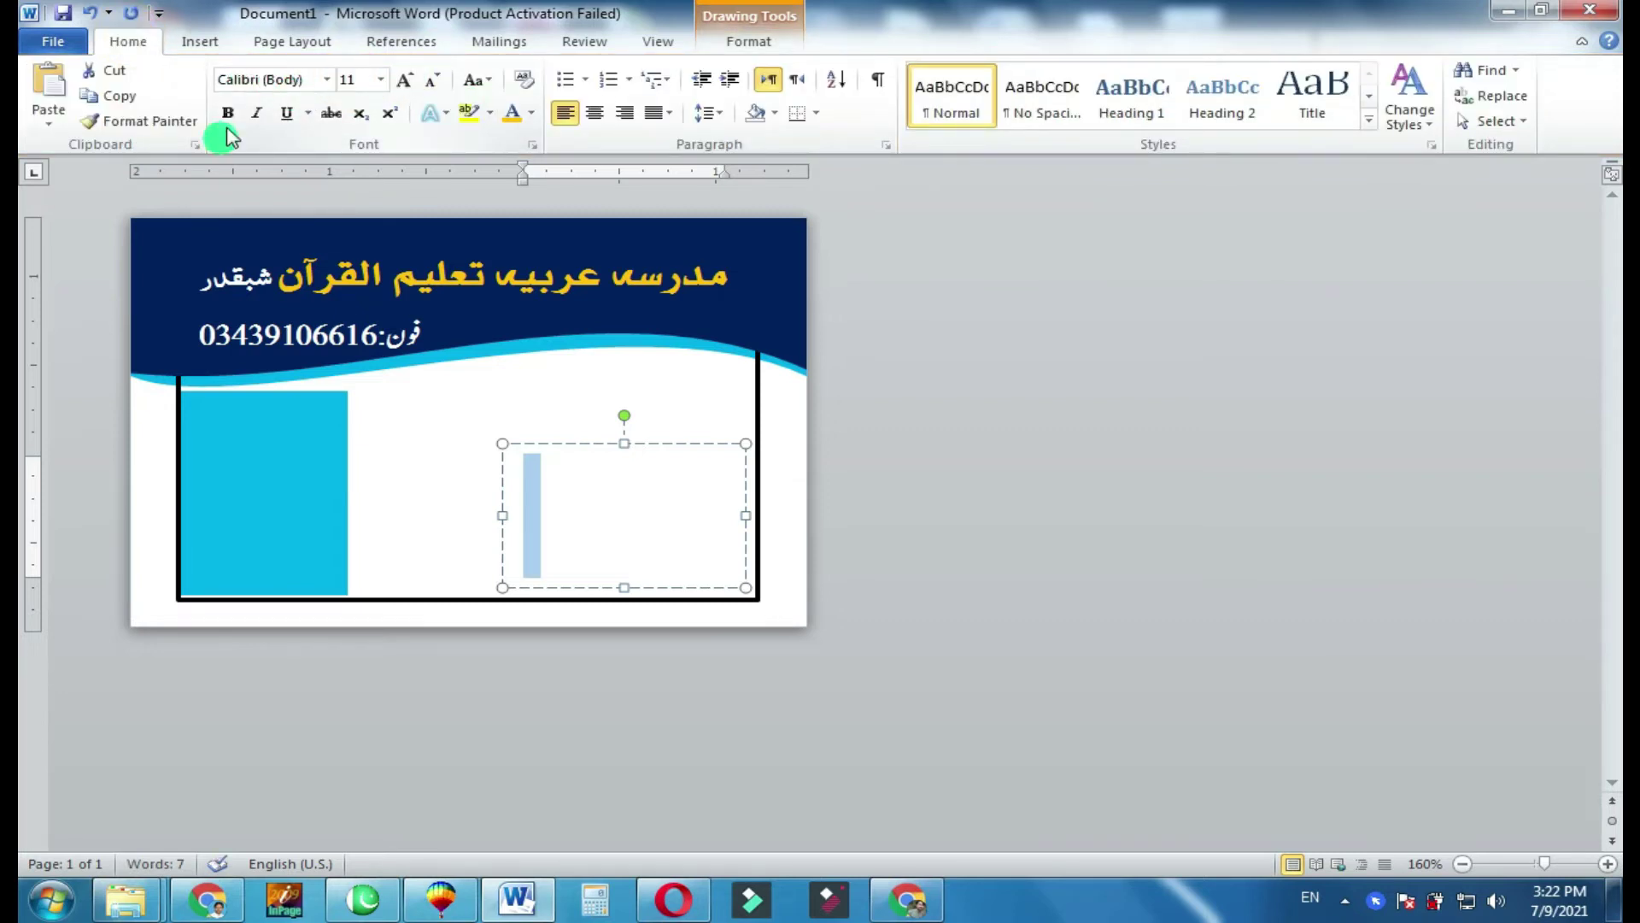
pyautogui.click(795, 81)
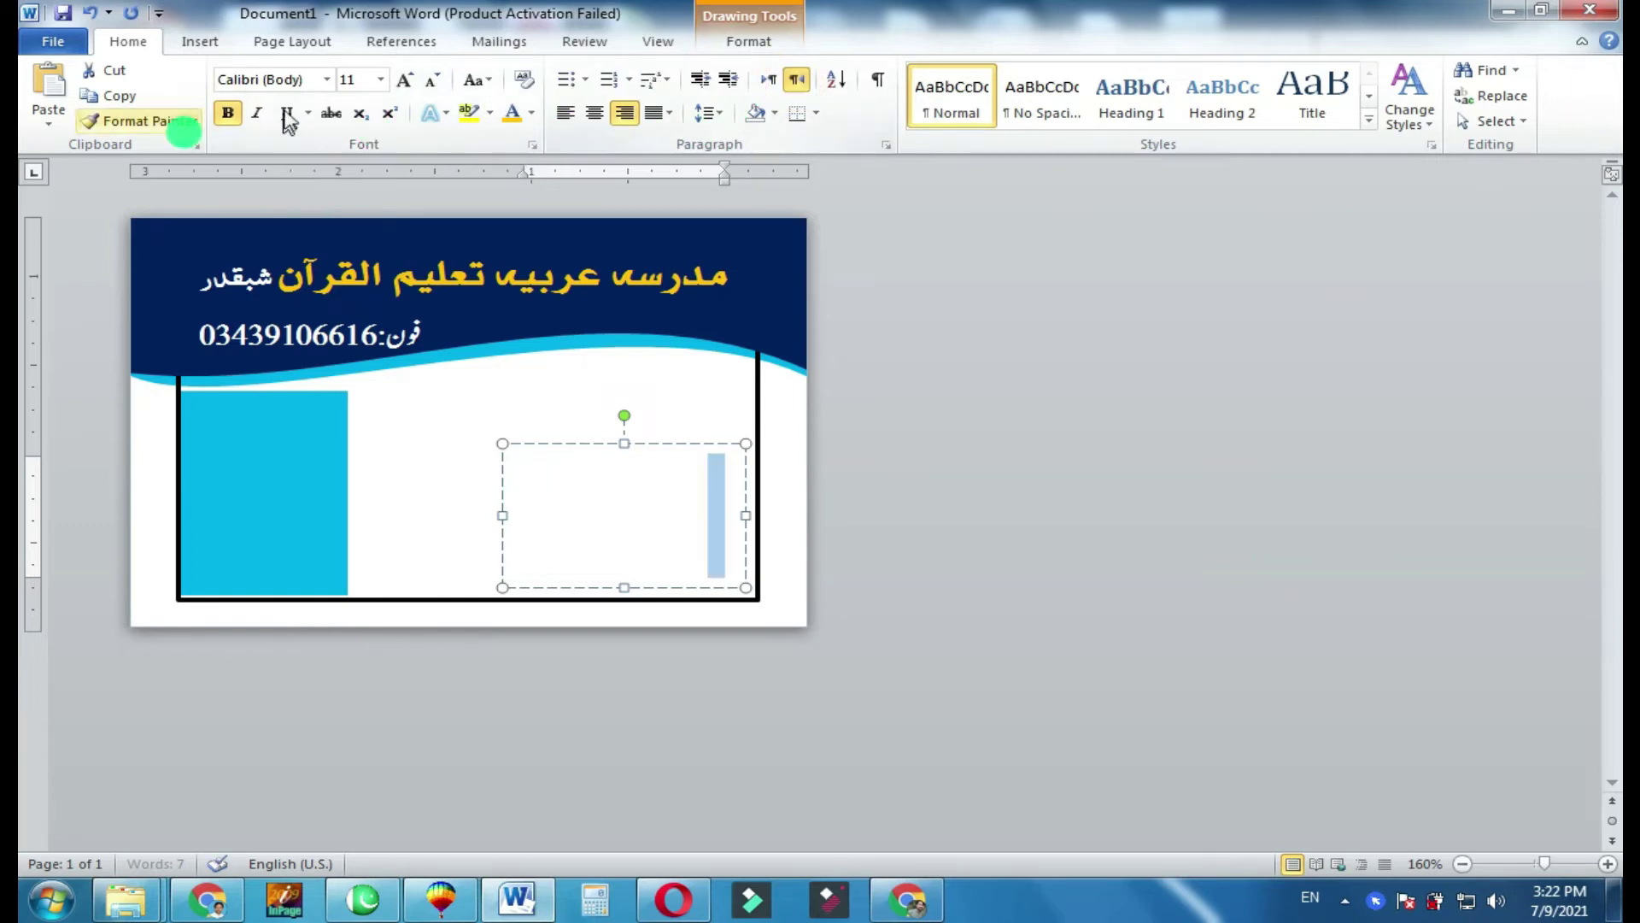
pyautogui.click(322, 82)
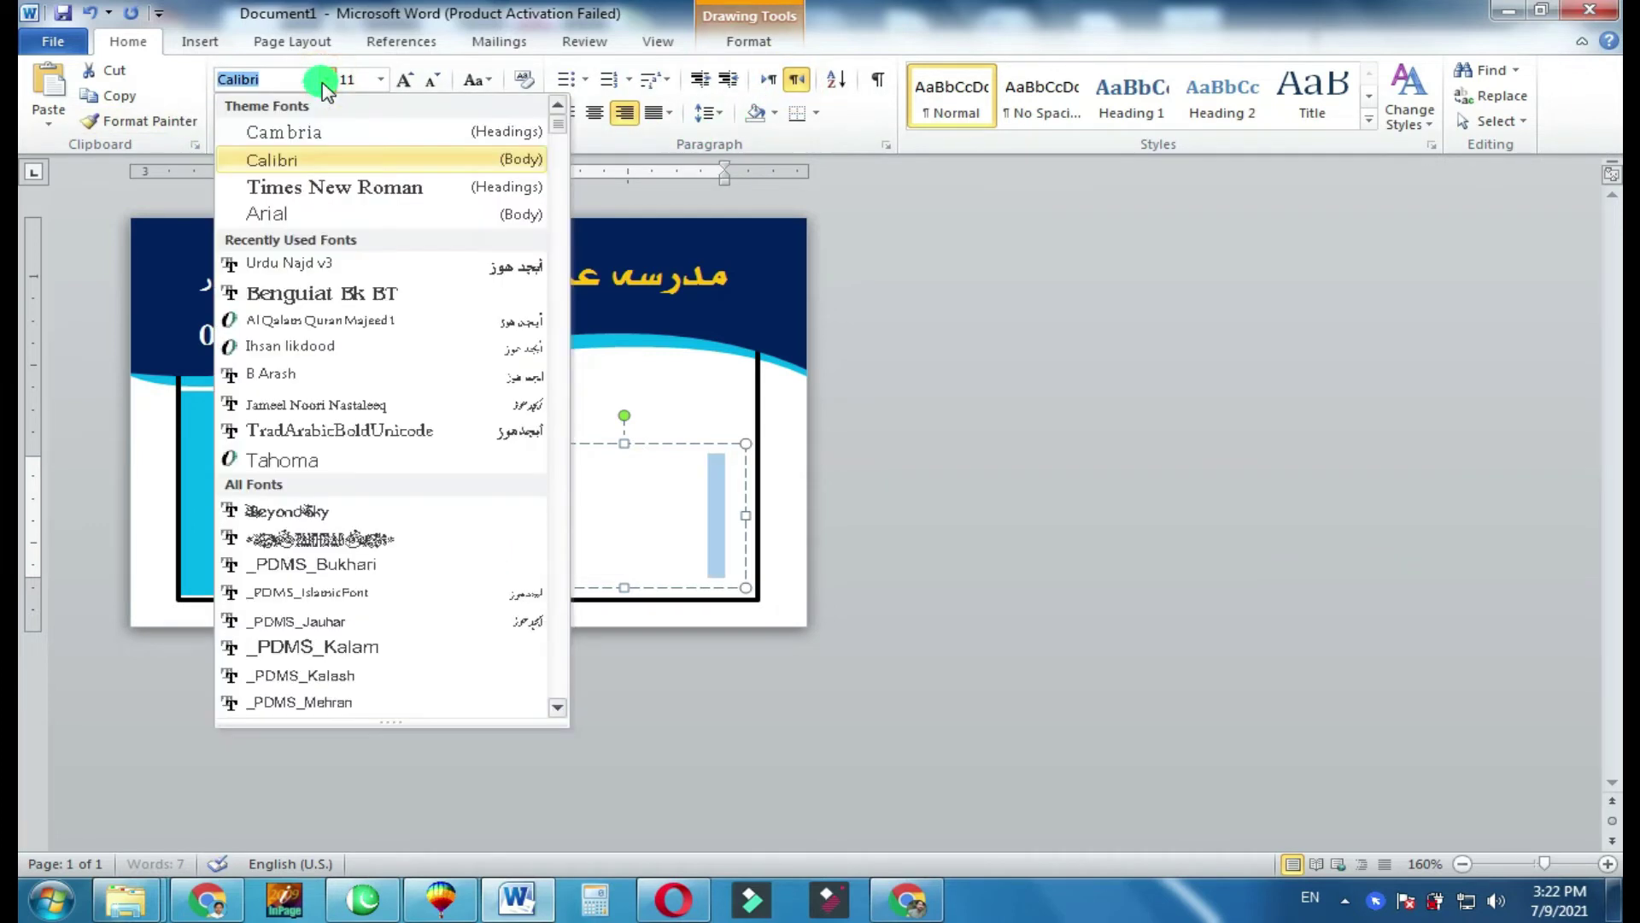
pyautogui.click(326, 321)
pyautogui.write('alam Qurar')
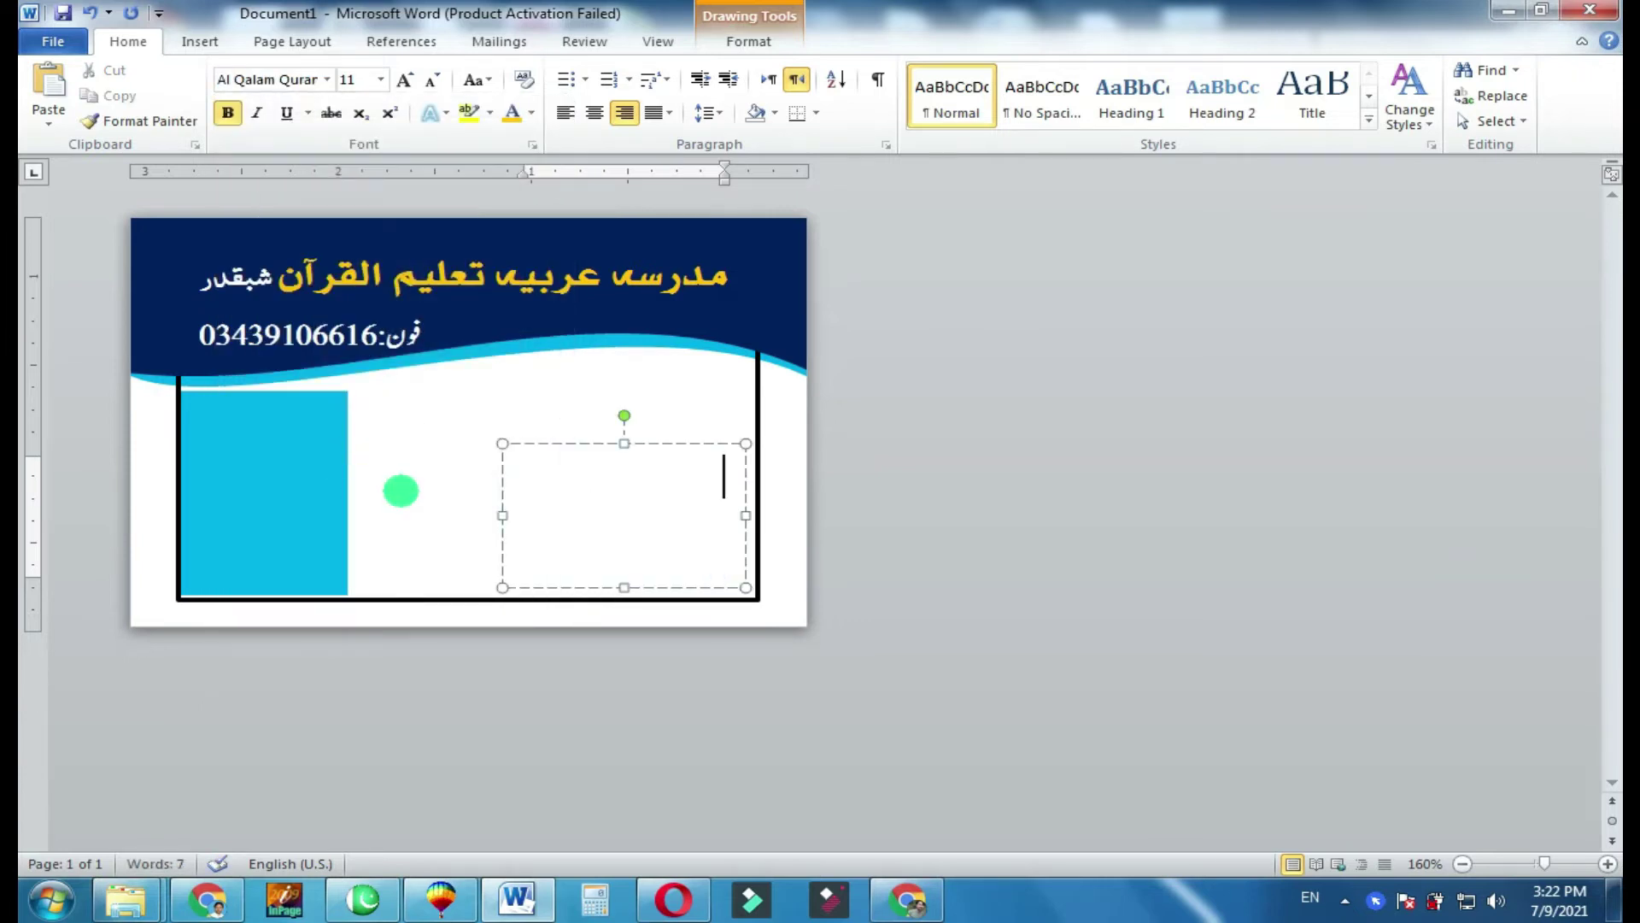
# - Switch input to Urdu, type the label اسم طالب with a fill-in line, and widen the box
pyautogui.click(1298, 900)
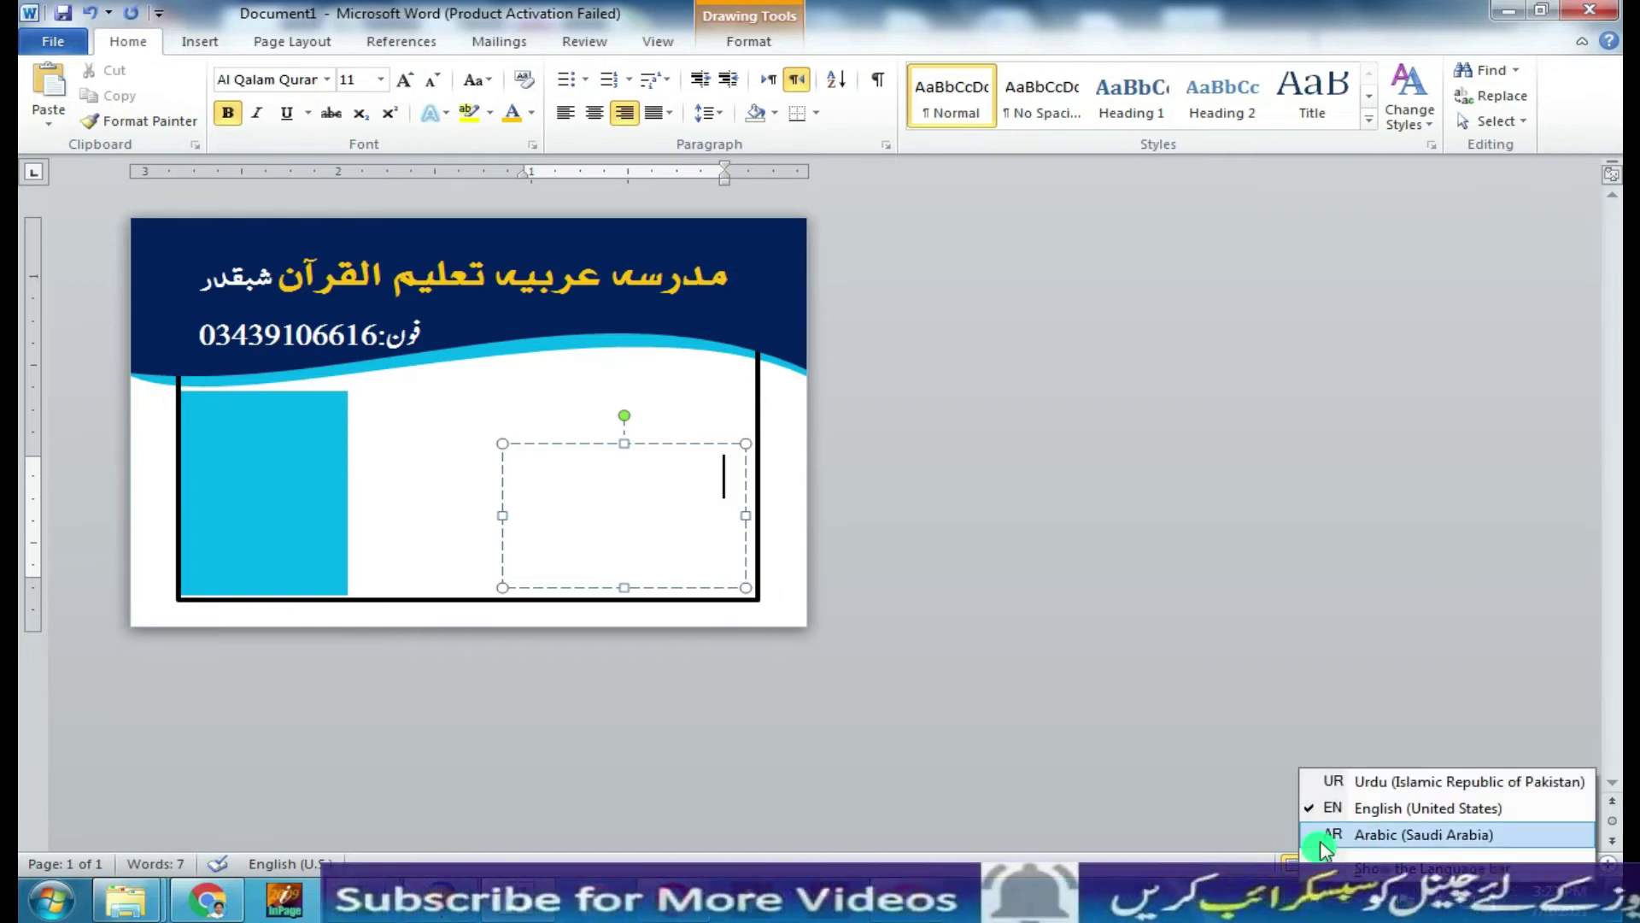
pyautogui.click(1324, 779)
pyautogui.write('اس')
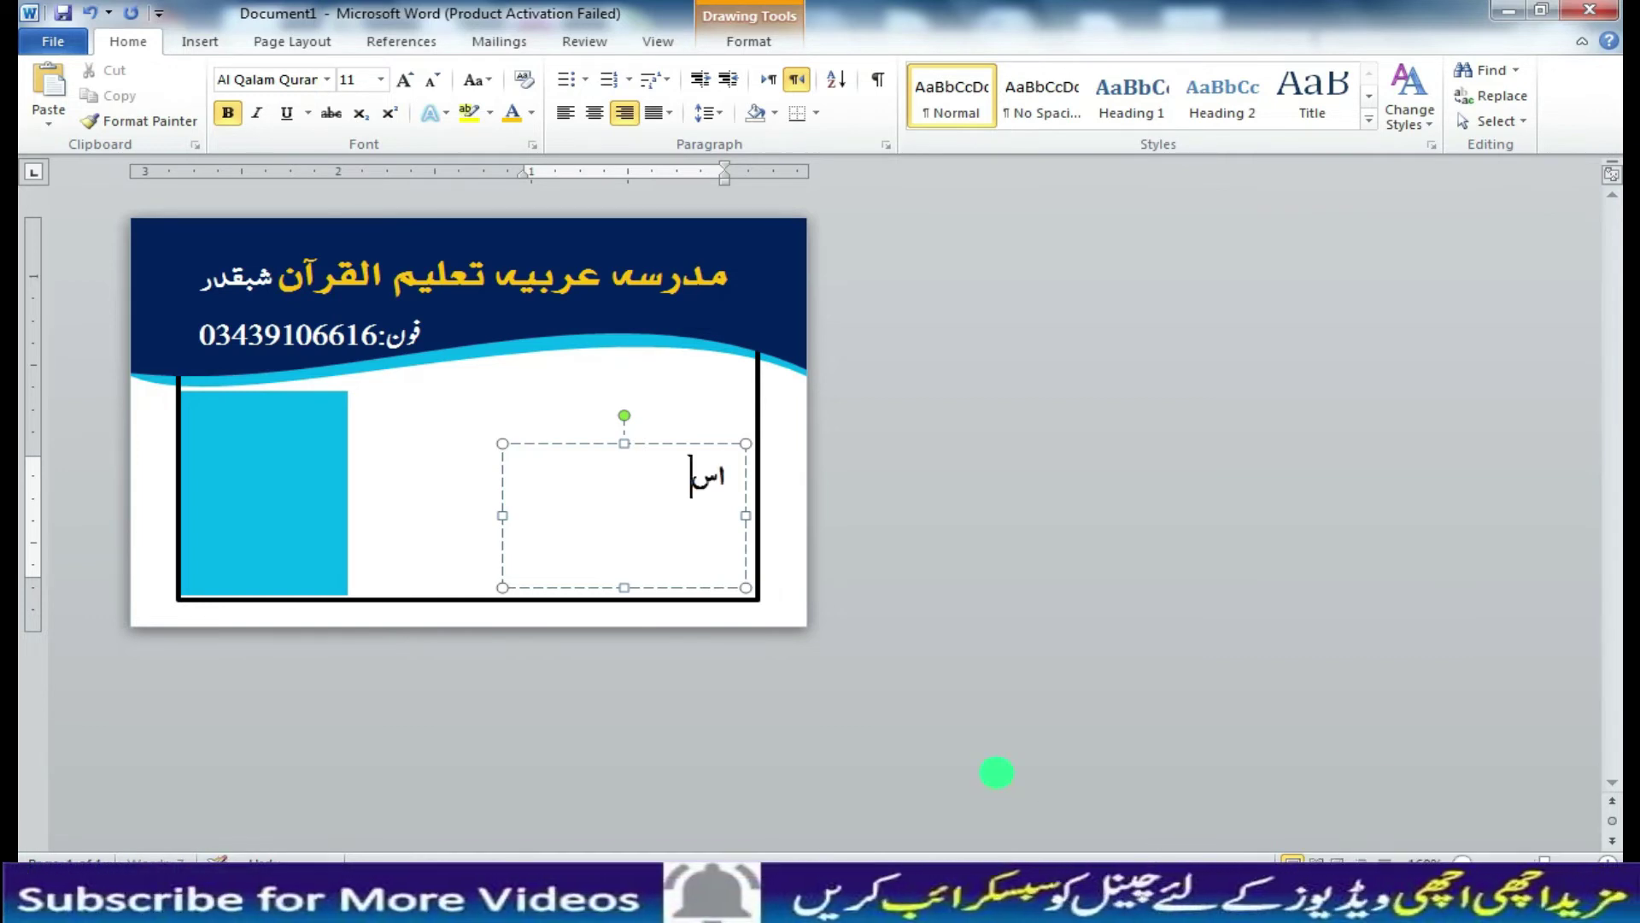
pyautogui.write('م طالب ـــ')
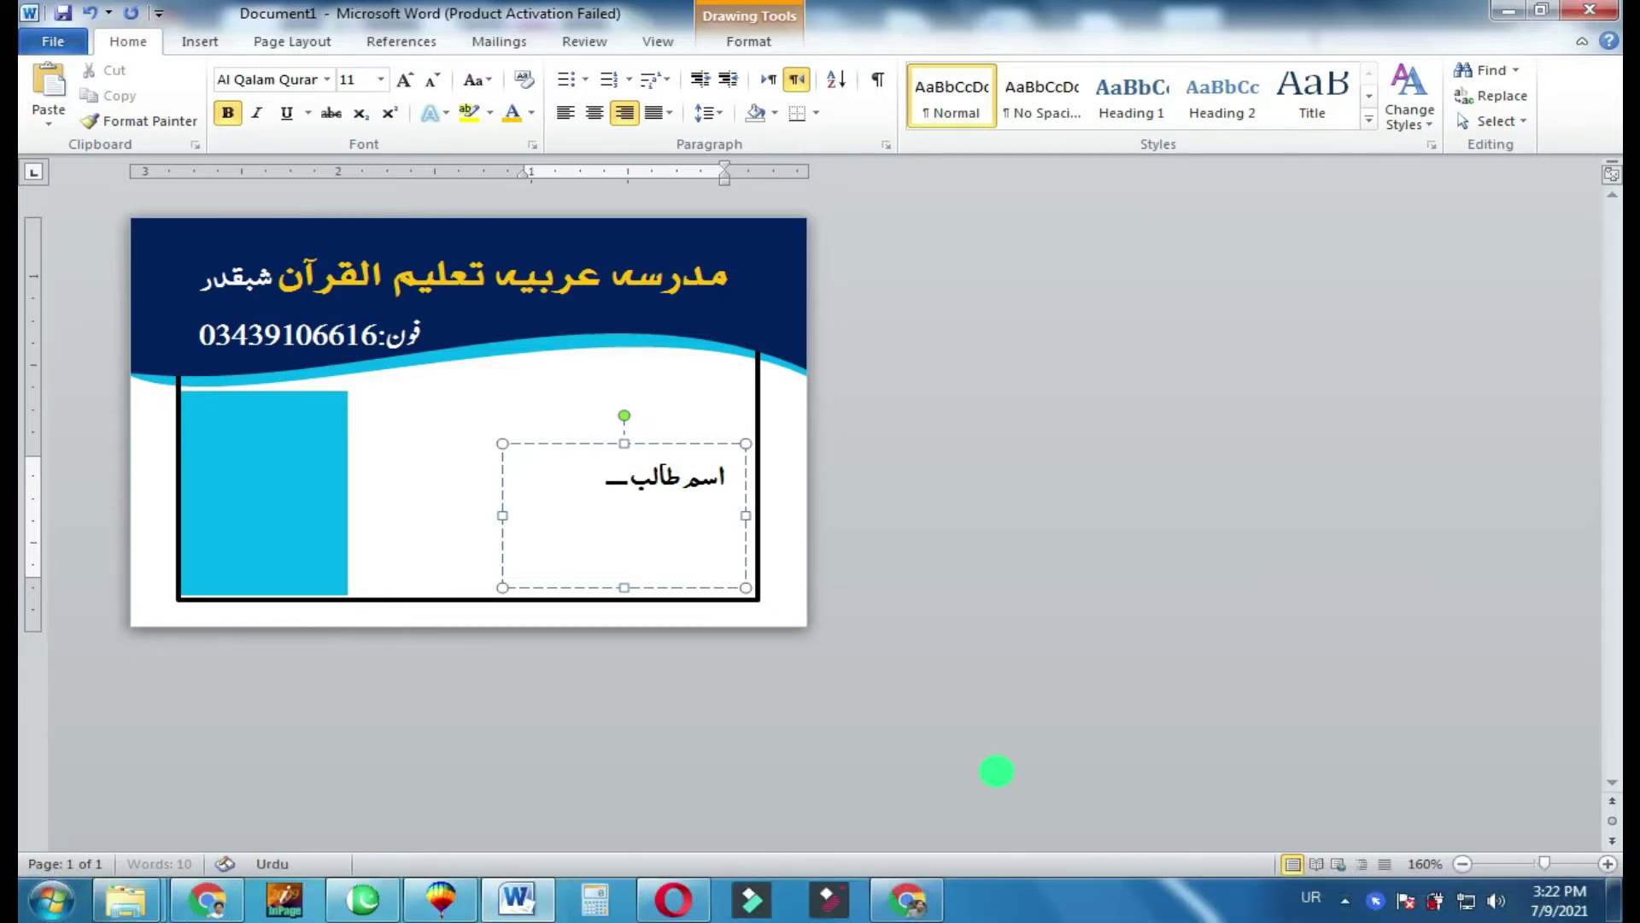
pyautogui.write('____')
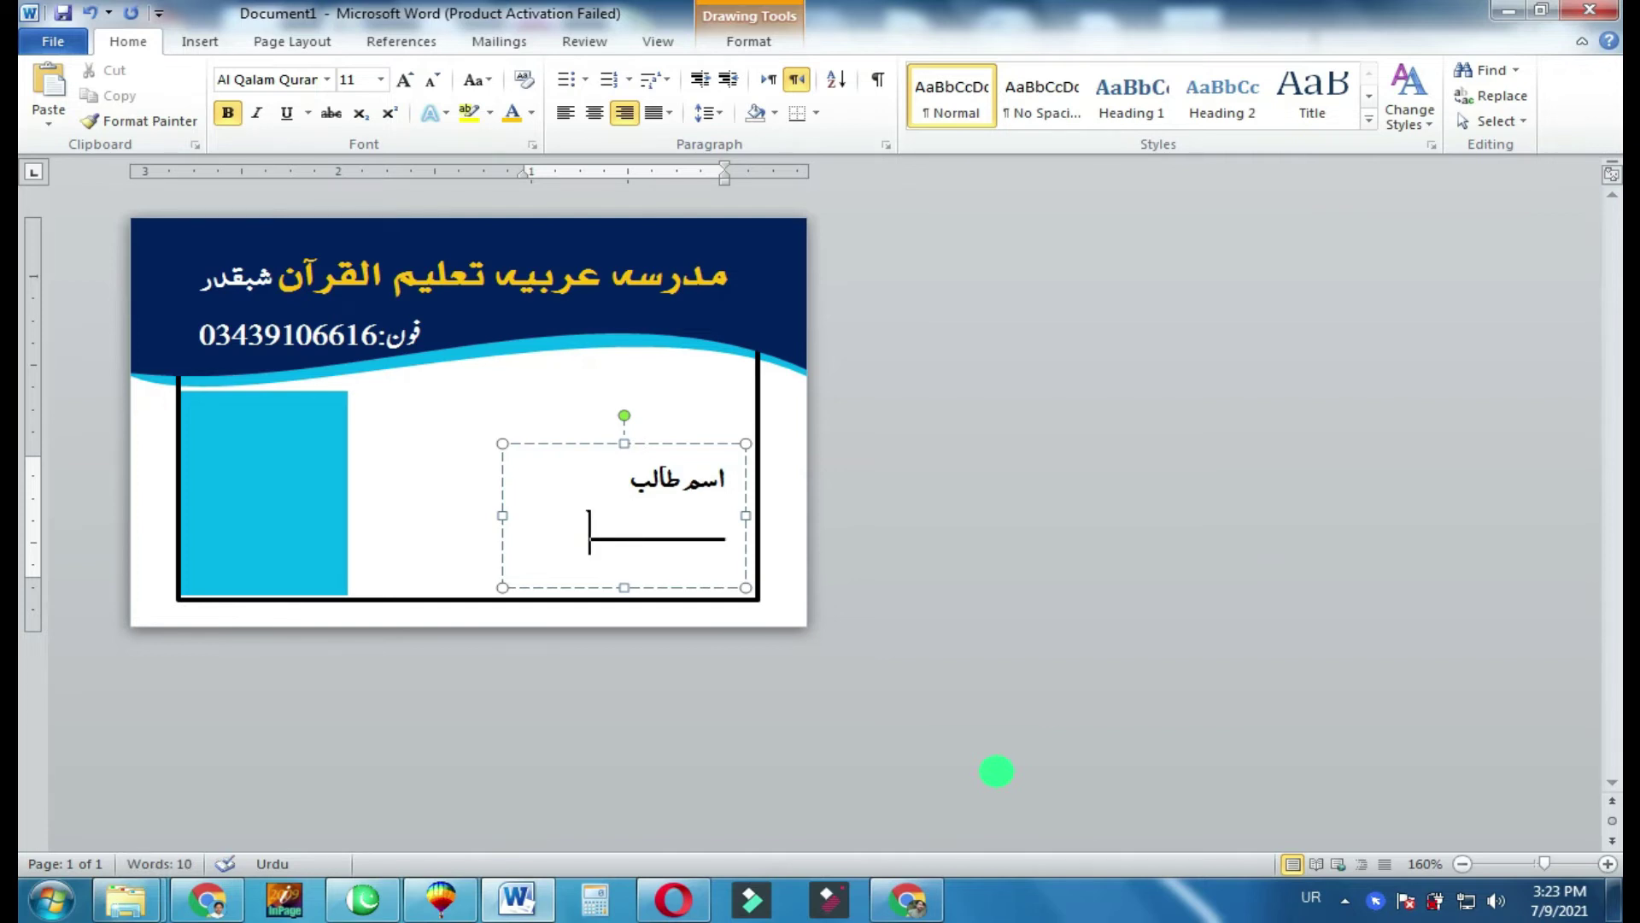
pyautogui.moveTo(745, 512); pyautogui.dragTo(773, 514)
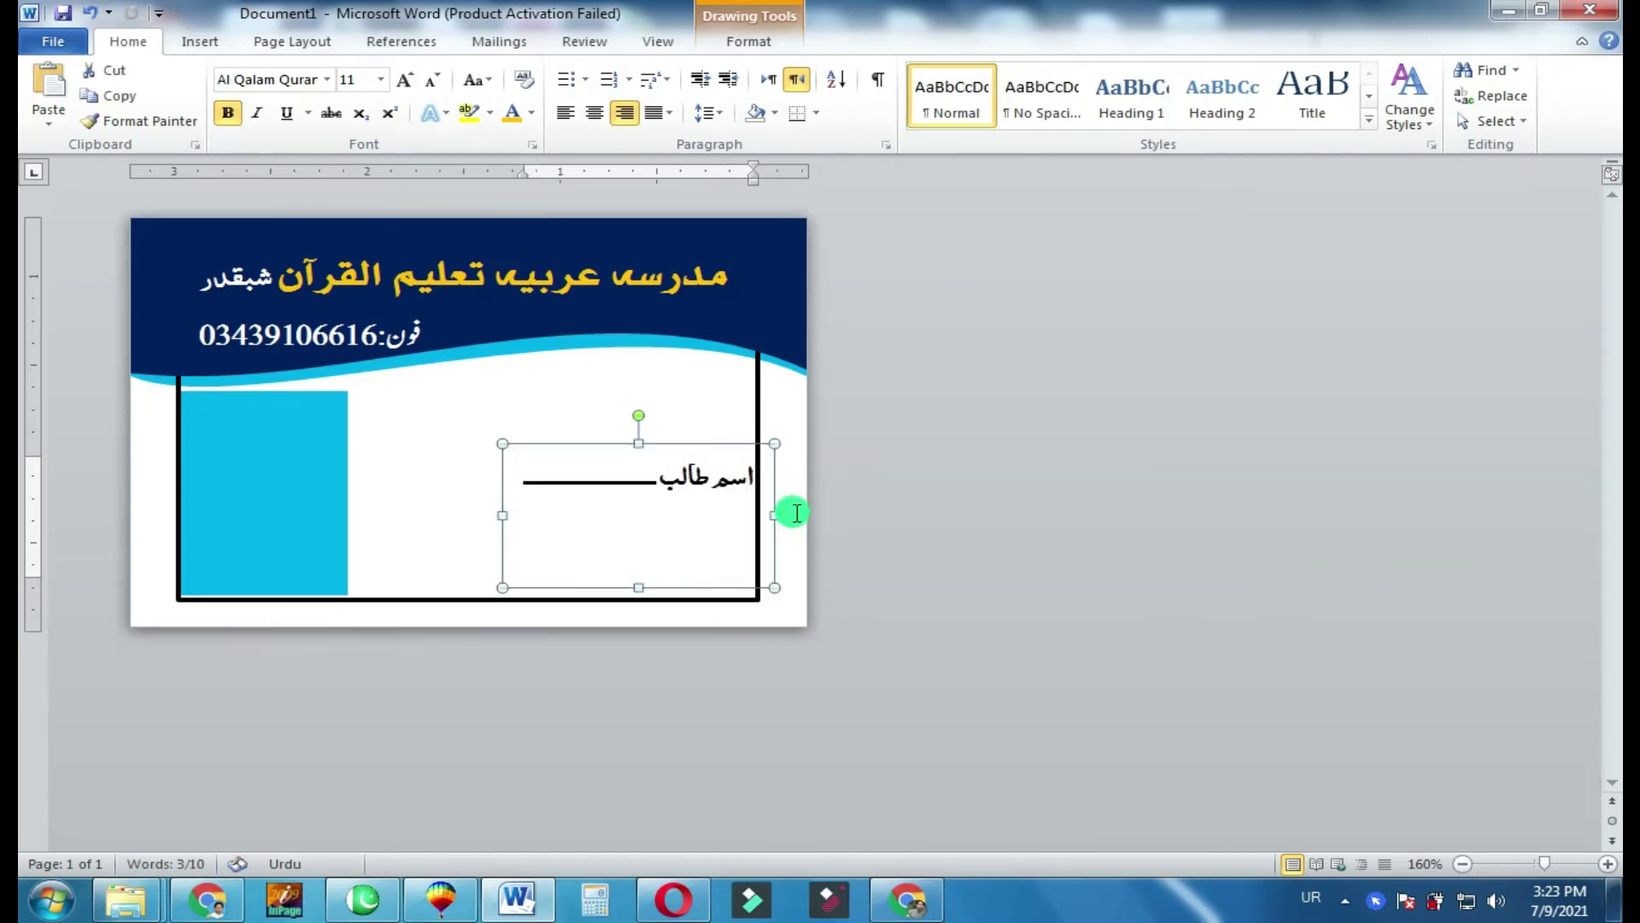
pyautogui.moveTo(508, 519); pyautogui.dragTo(429, 516)
# - Add the class label الصف on the next line of the text box
pyautogui.click(531, 488)
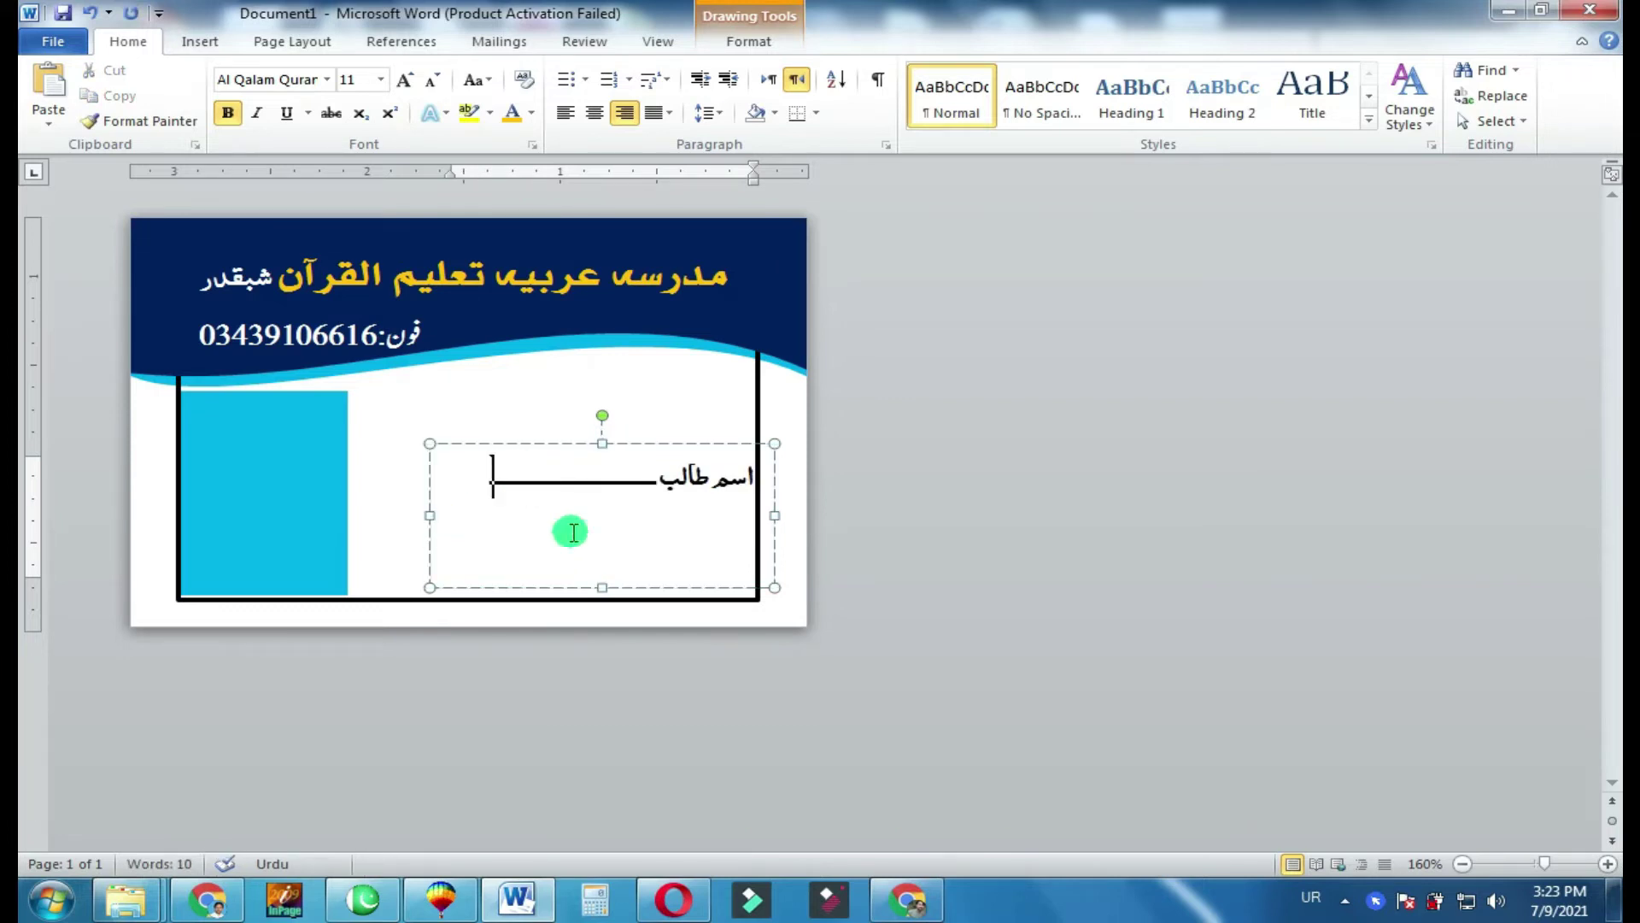
pyautogui.hotkey('ctrl', 'a')
pyautogui.press('Up')
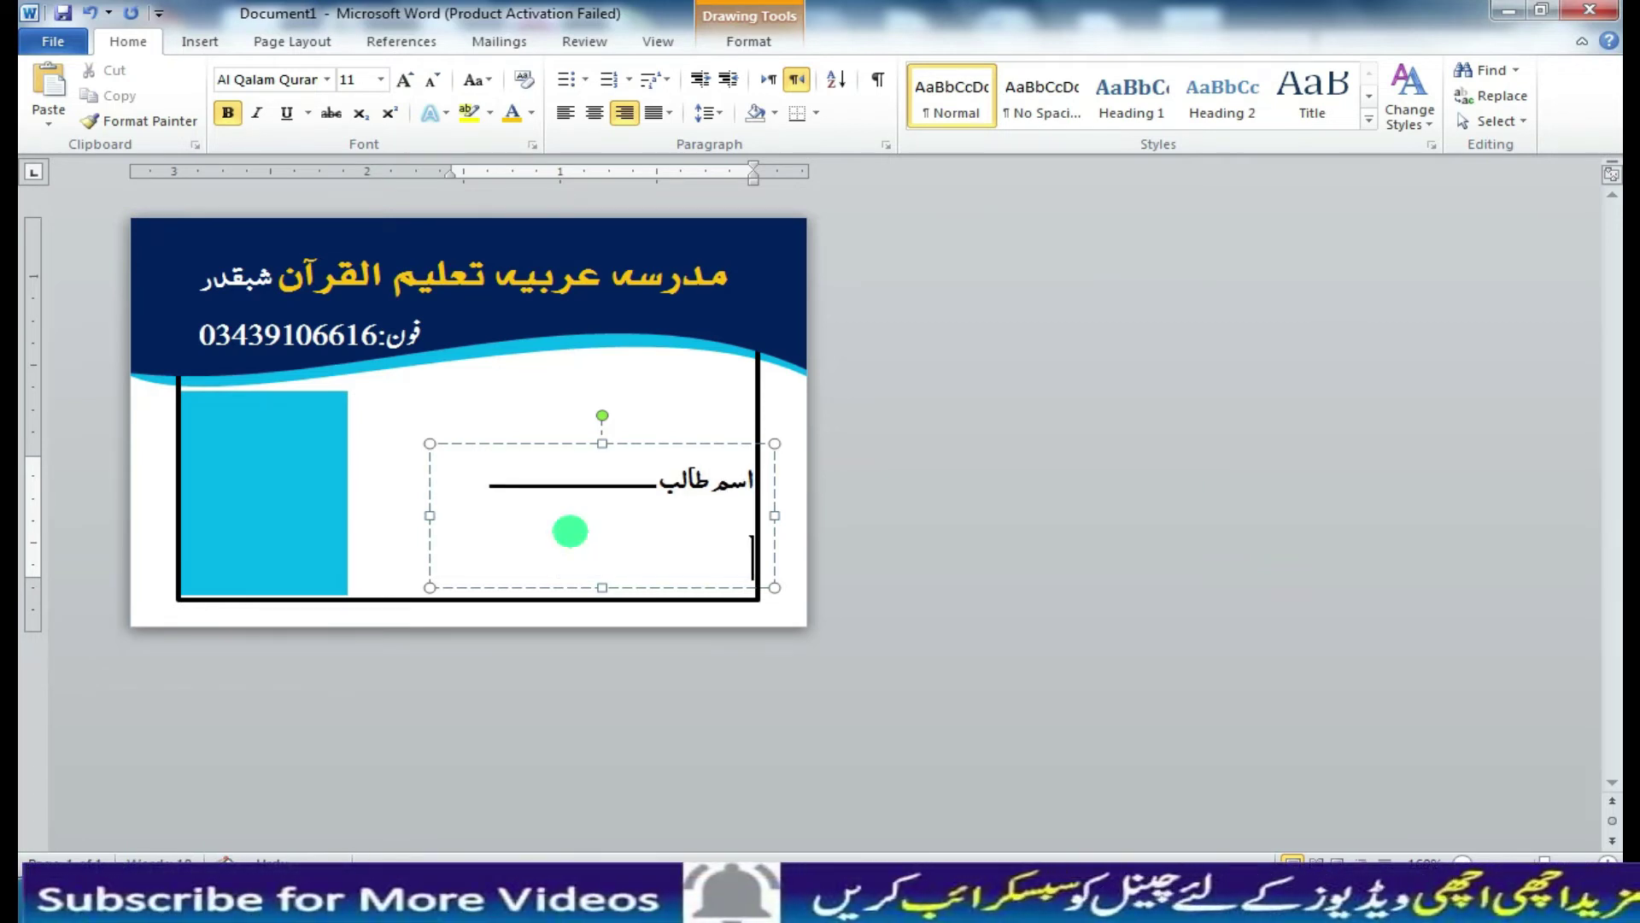
pyautogui.write('لصف_______________')
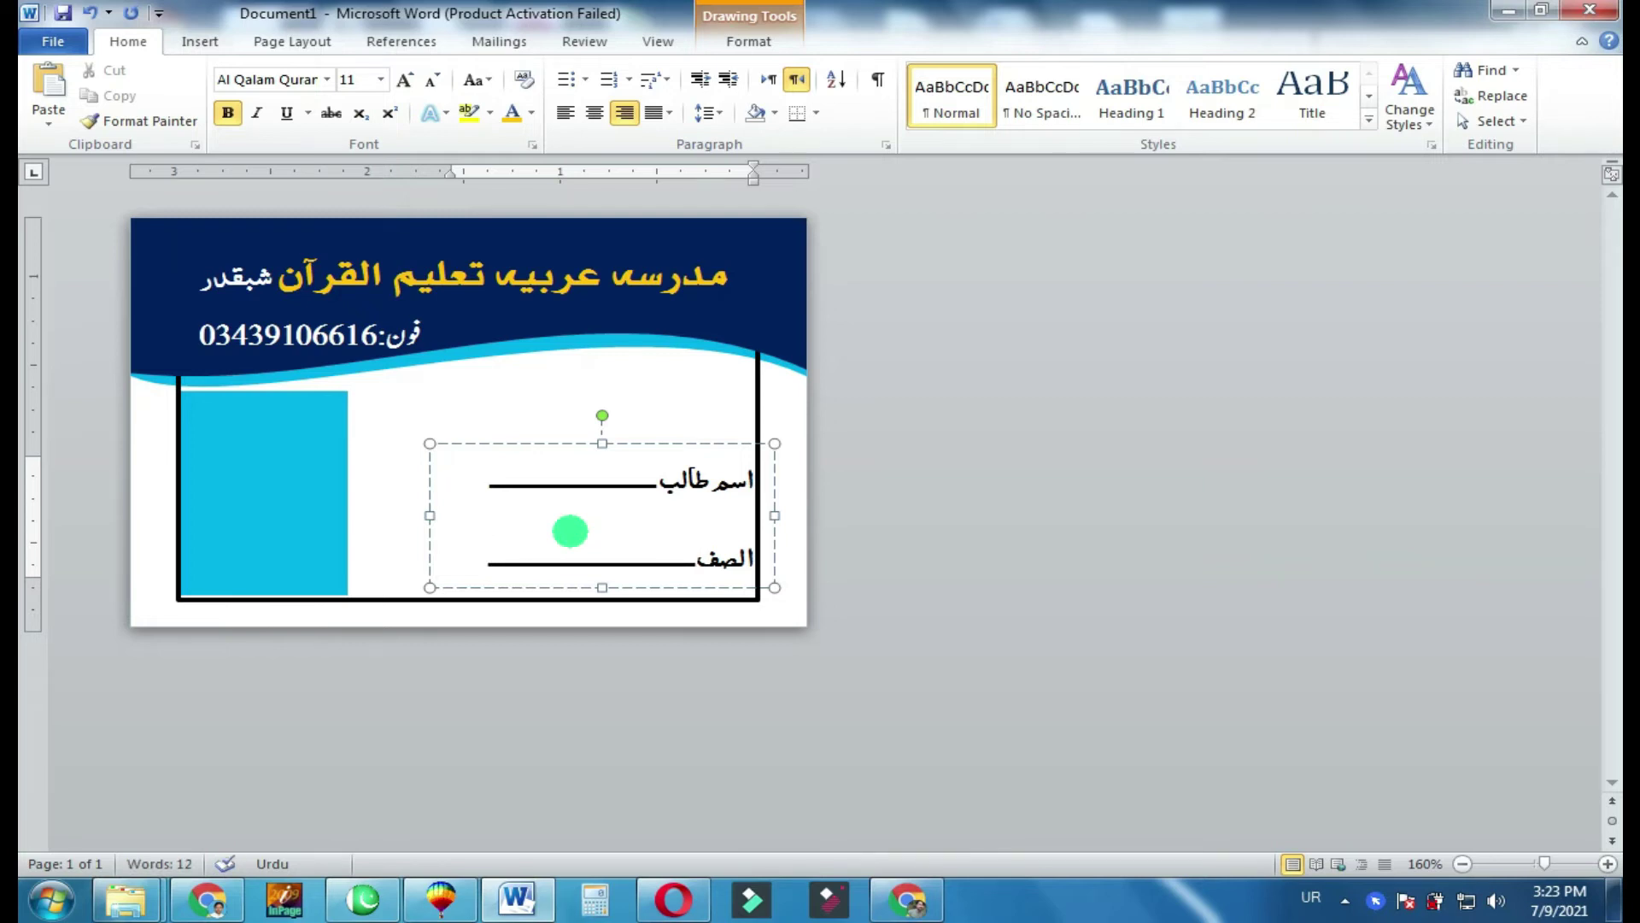
# - Insert a new blank page for the card's back
pyautogui.click(306, 521)
pyautogui.click(795, 564)
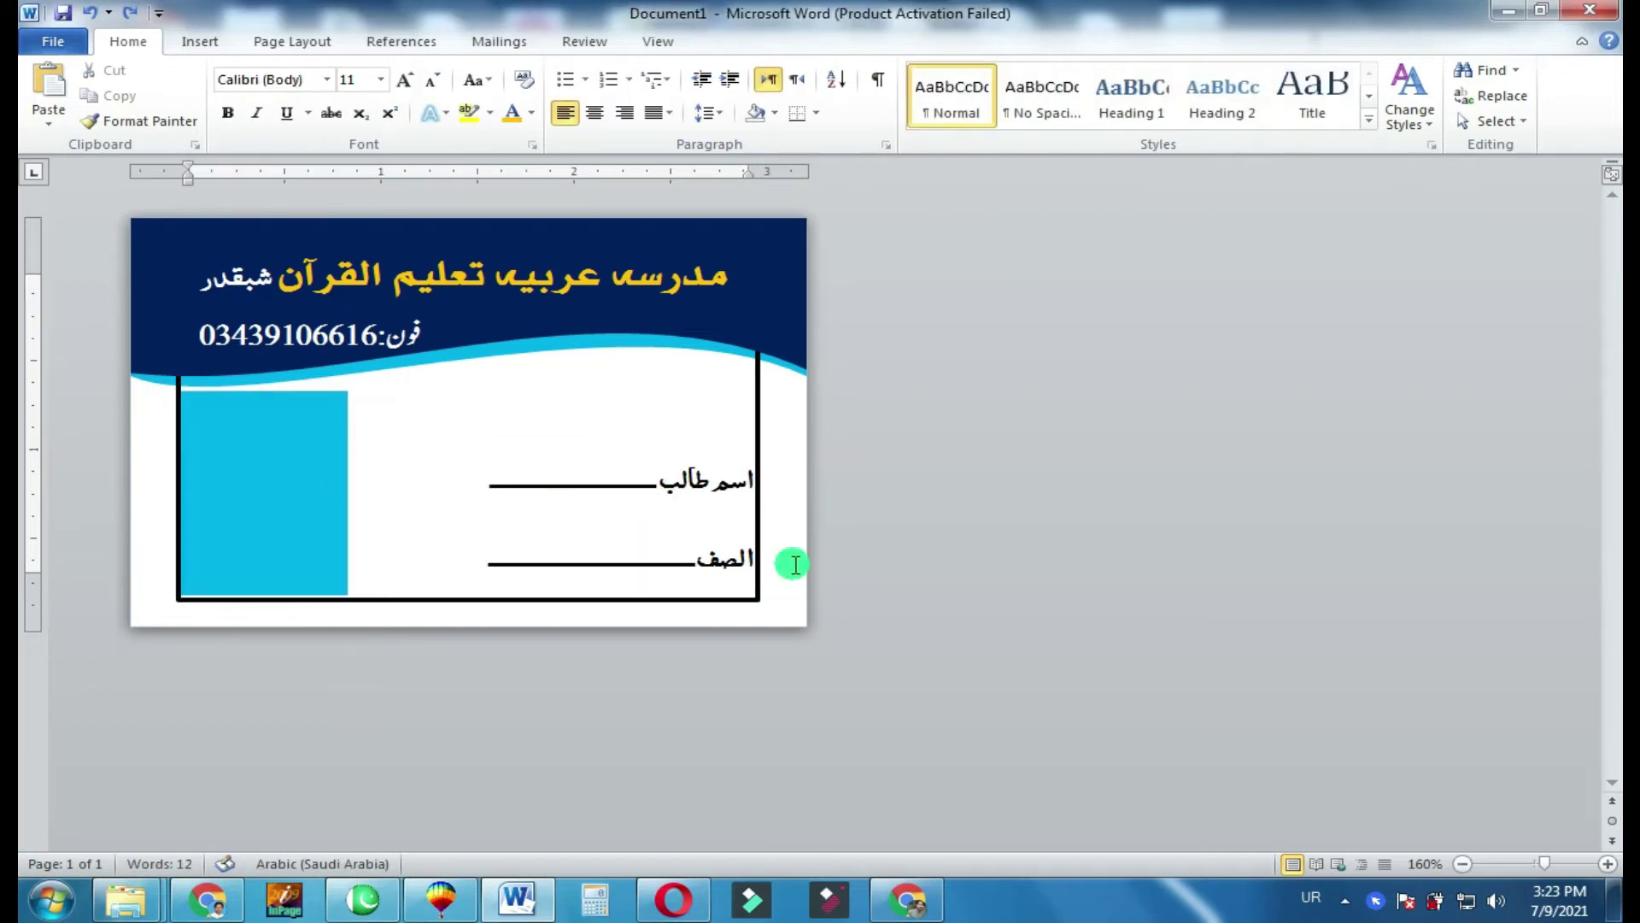
pyautogui.press('Return')
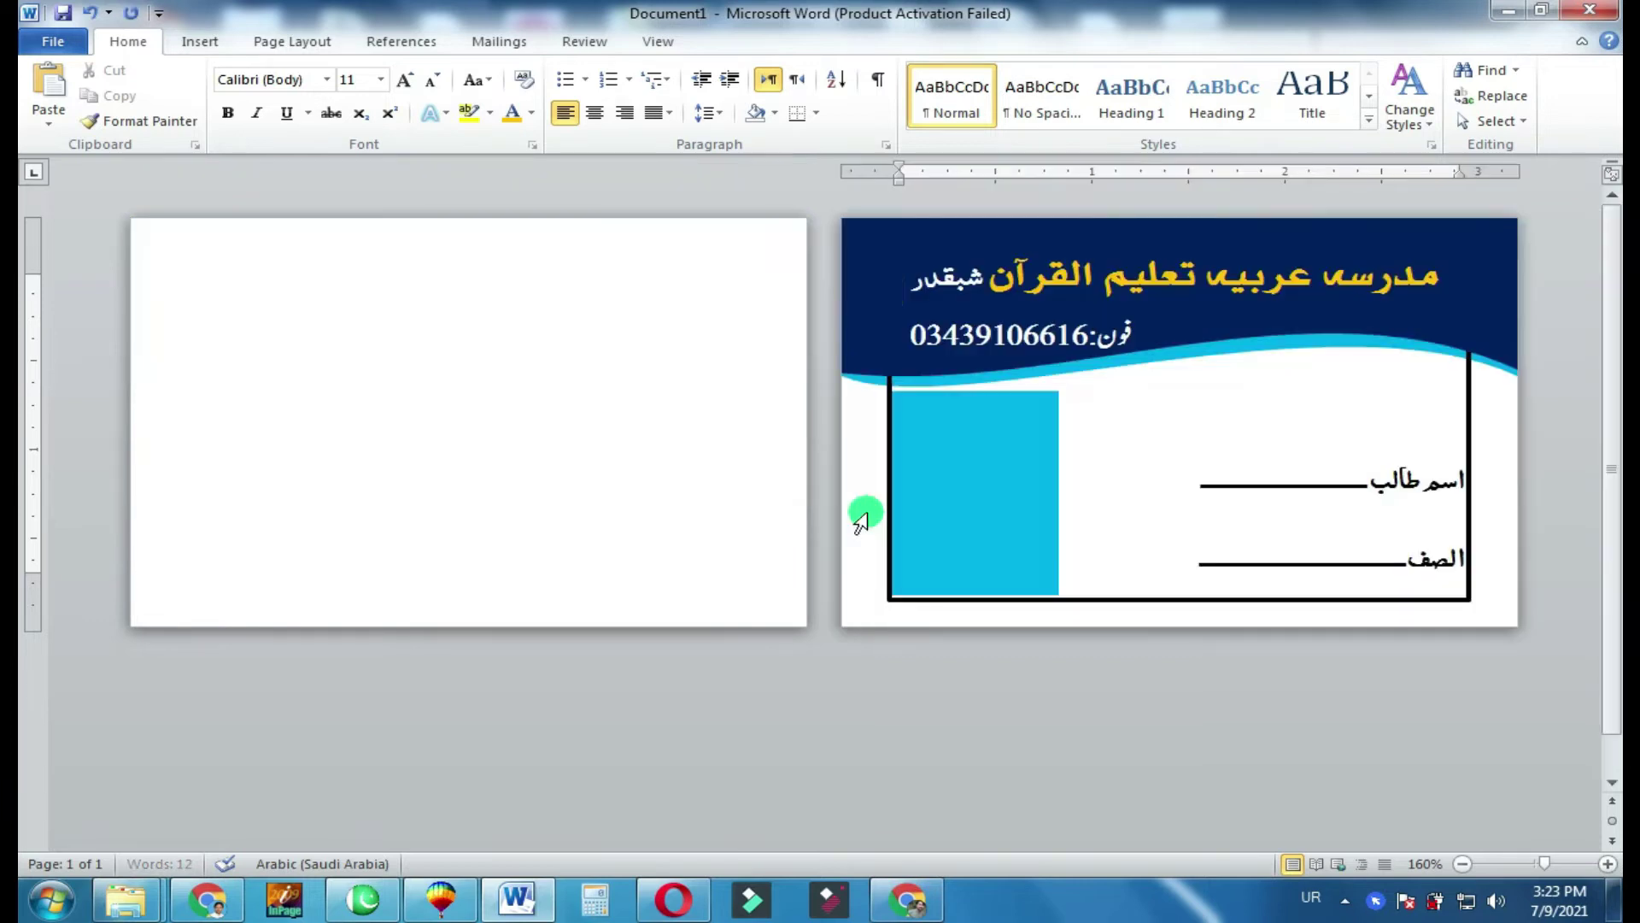
# - Copy the black card border rectangle onto the blank page
pyautogui.click(443, 368)
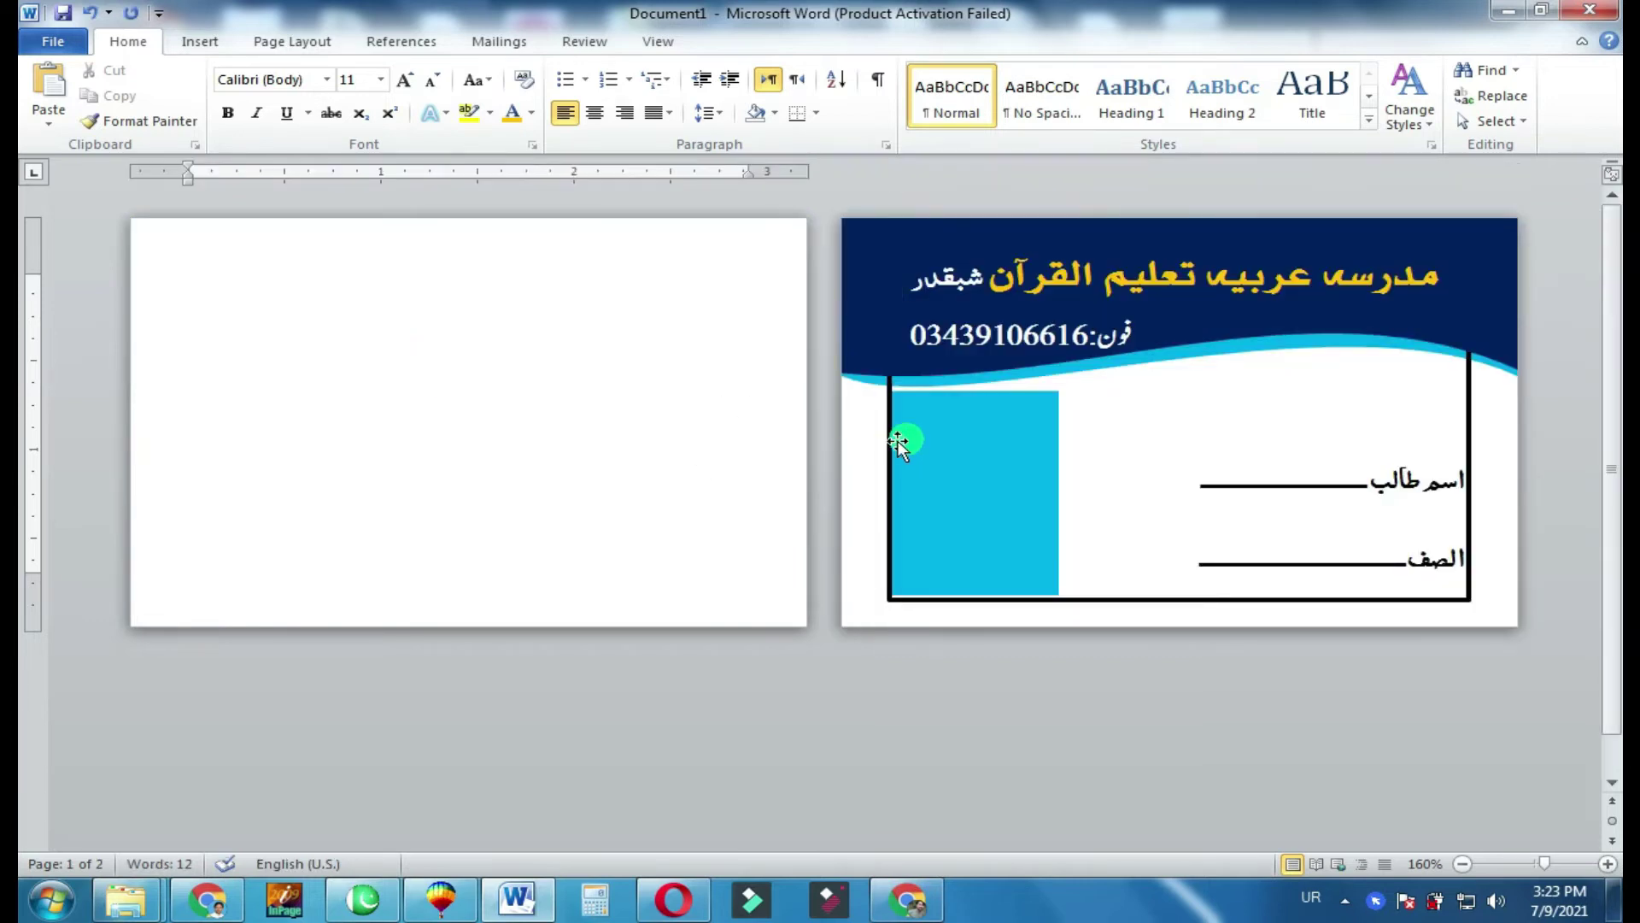
pyautogui.moveTo(891, 442); pyautogui.dragTo(276, 434)
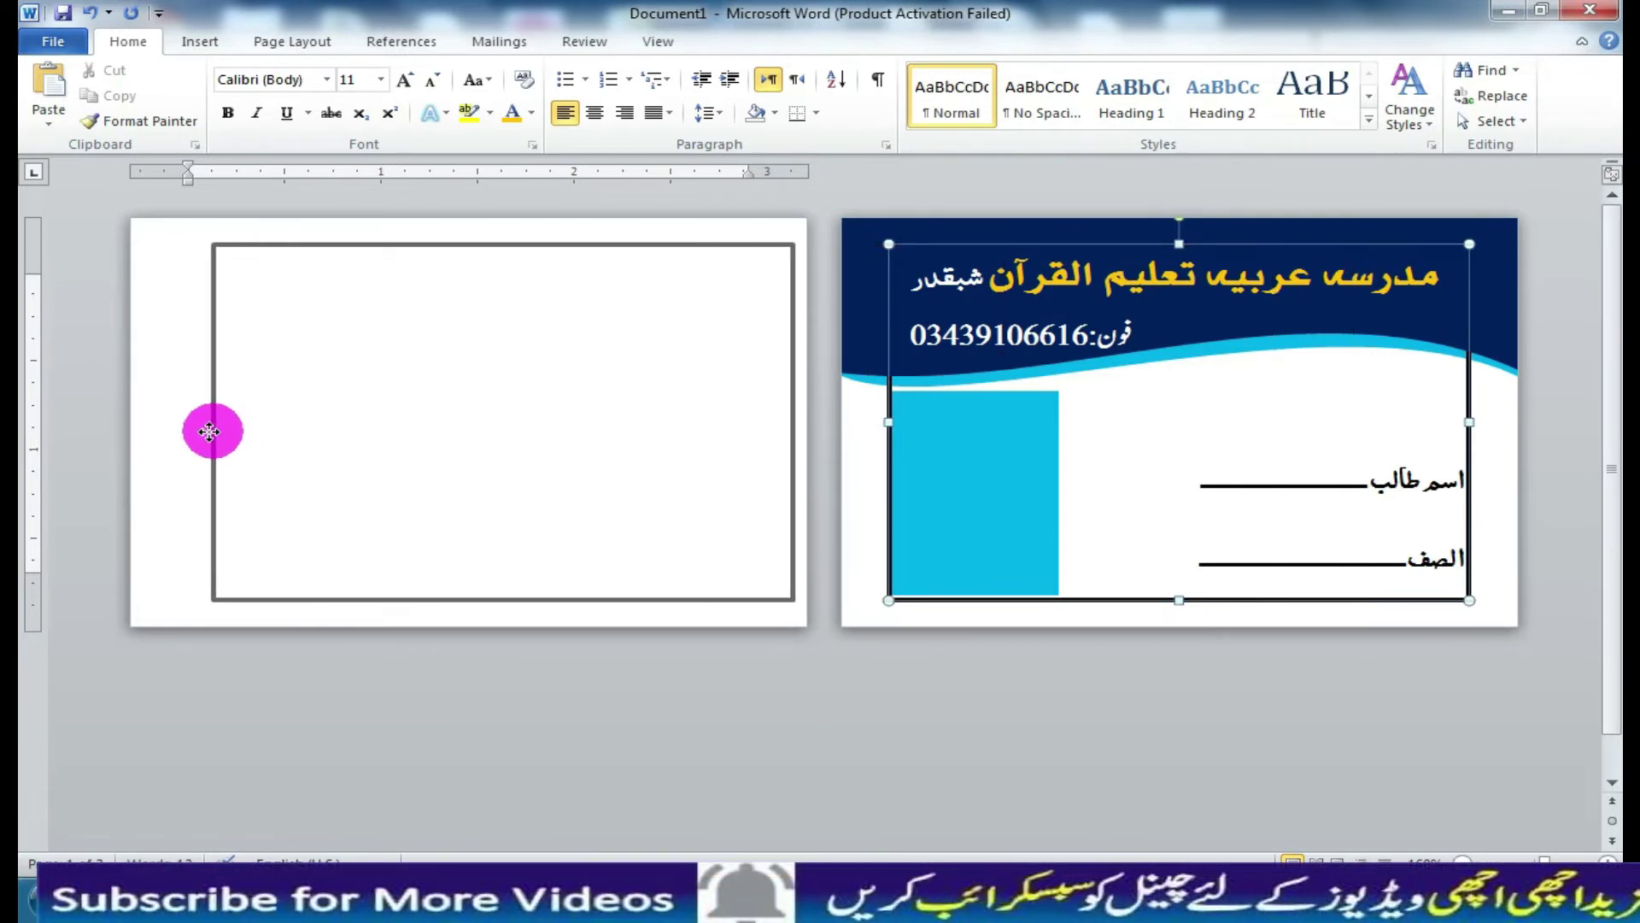
pyautogui.moveTo(276, 434); pyautogui.dragTo(195, 441)
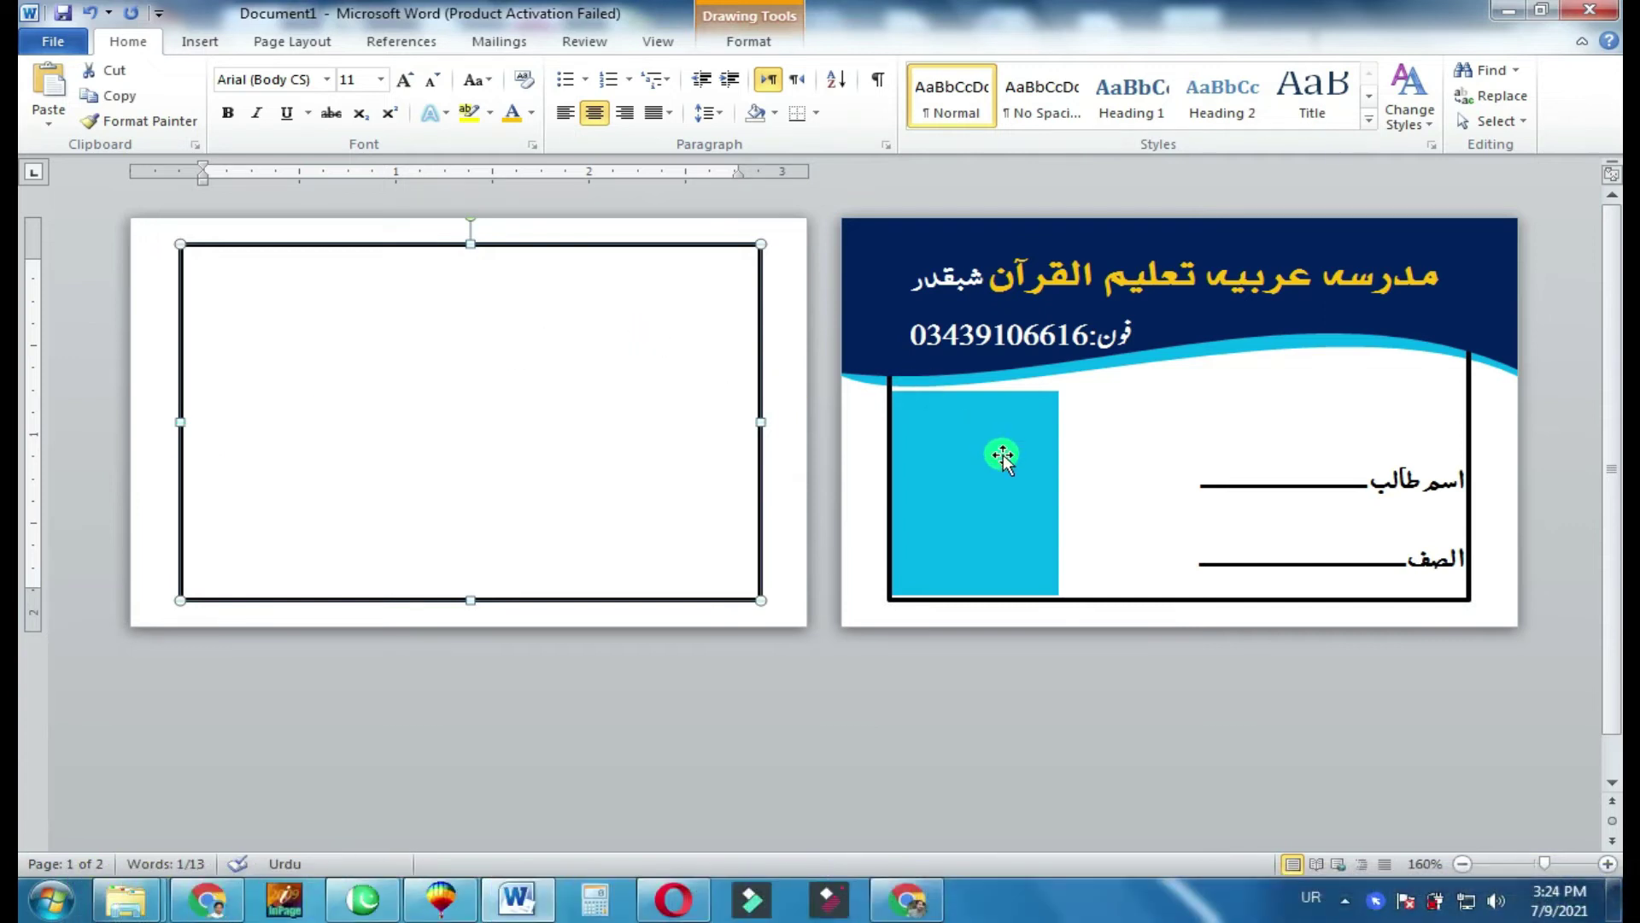
# - Copy the name and class text box from the front card onto the back page
pyautogui.click(1225, 348)
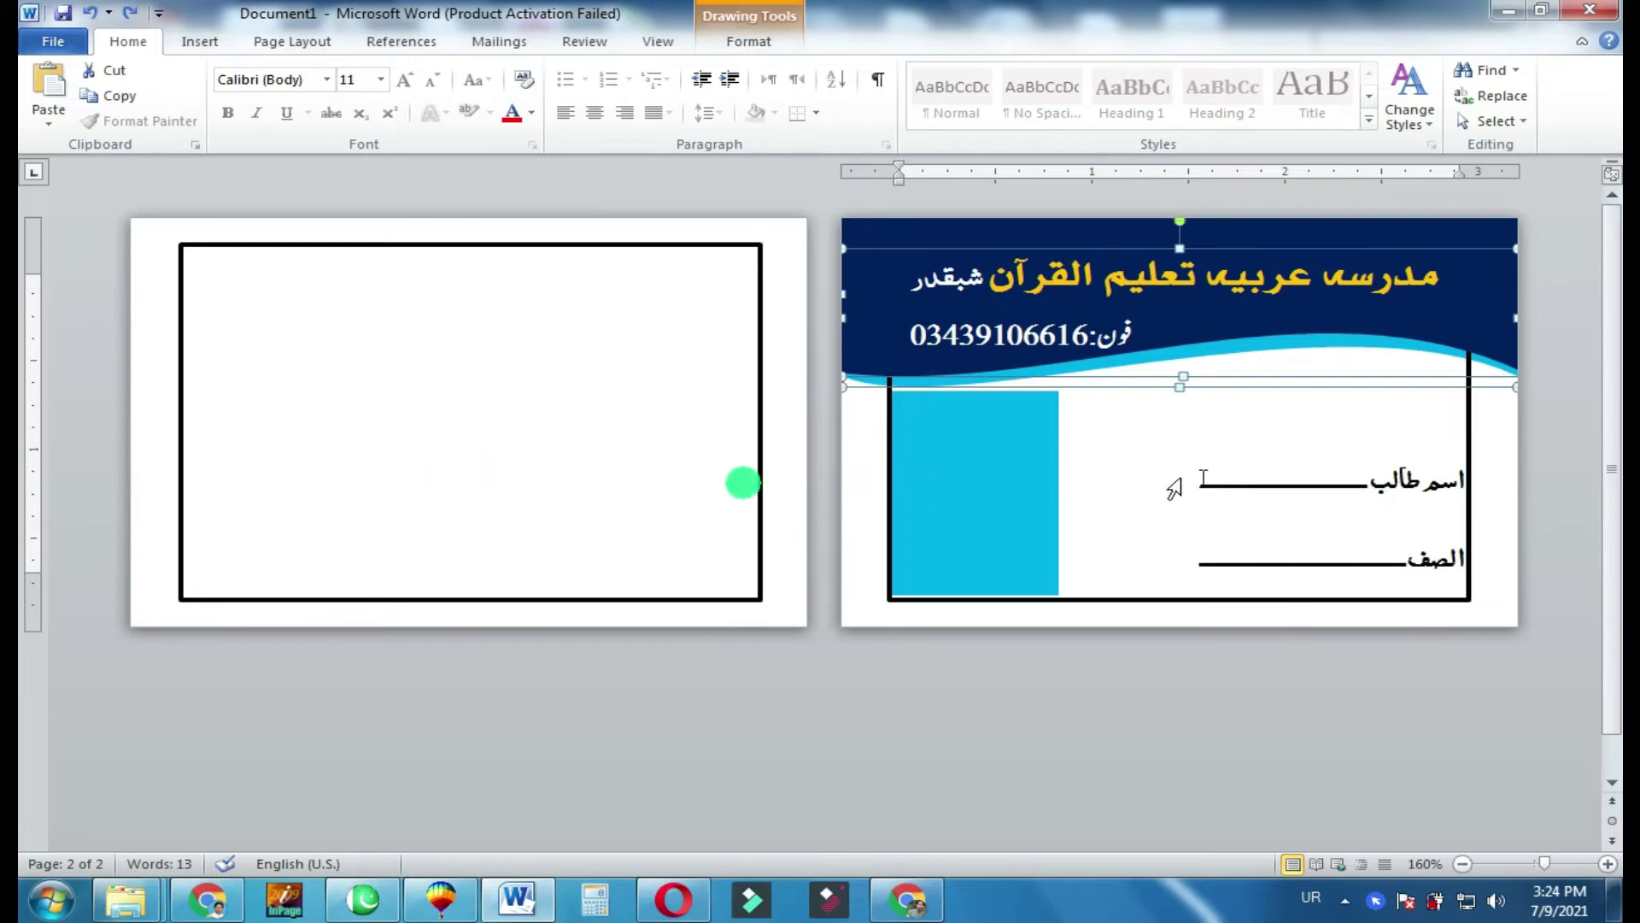
pyautogui.click(1389, 494)
pyautogui.rightClick(1401, 440)
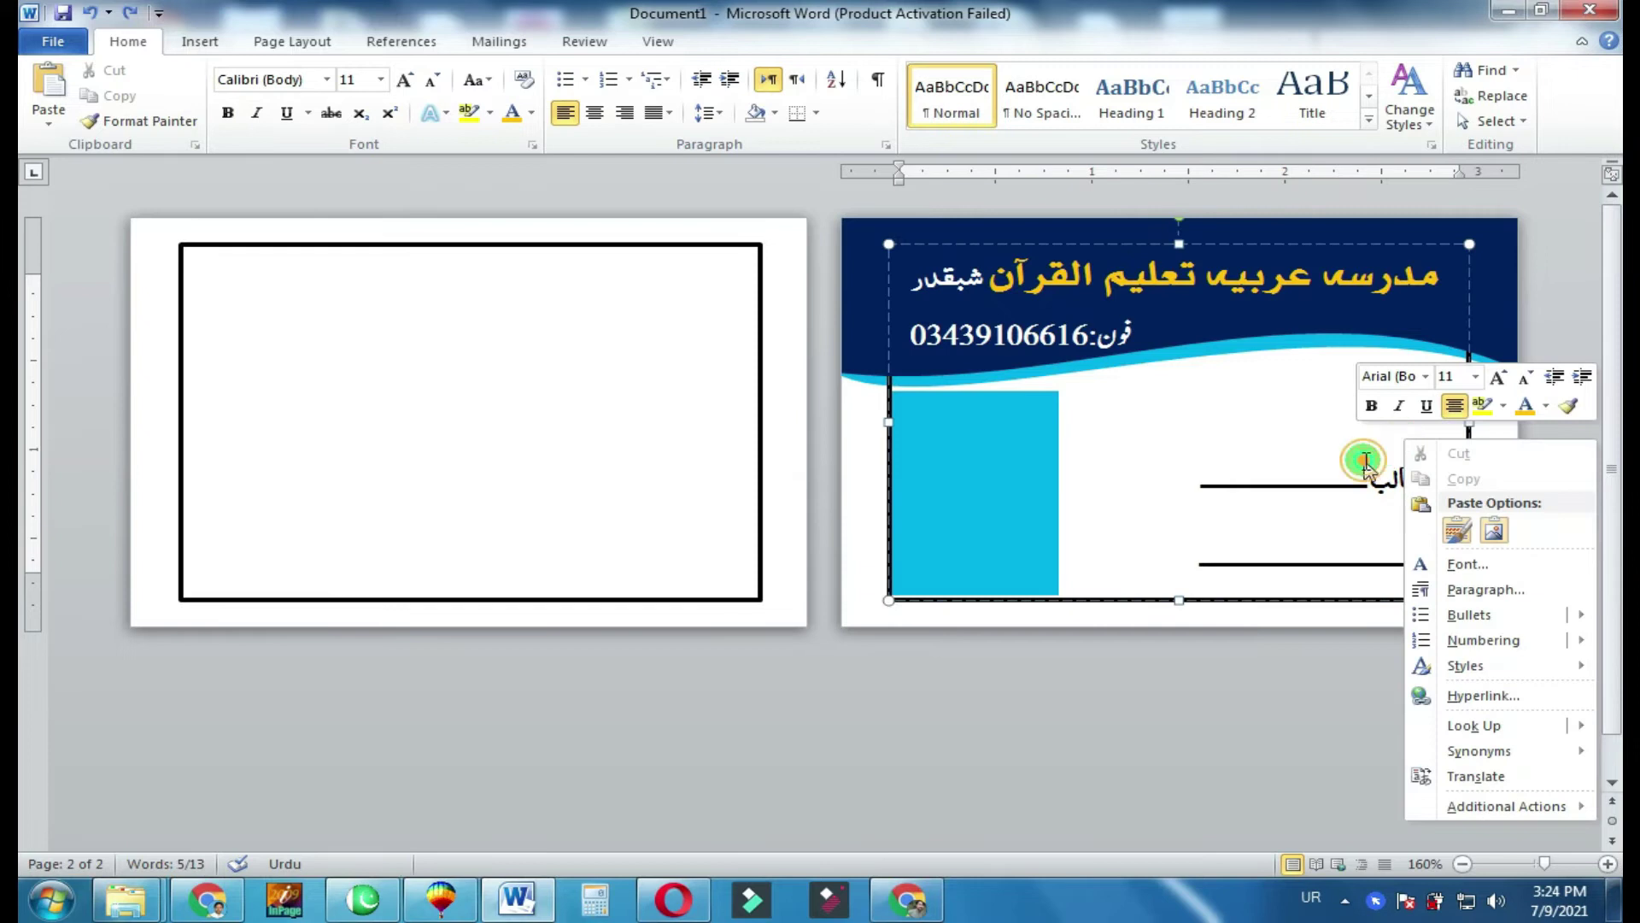
pyautogui.click(1376, 478)
pyautogui.click(1367, 473)
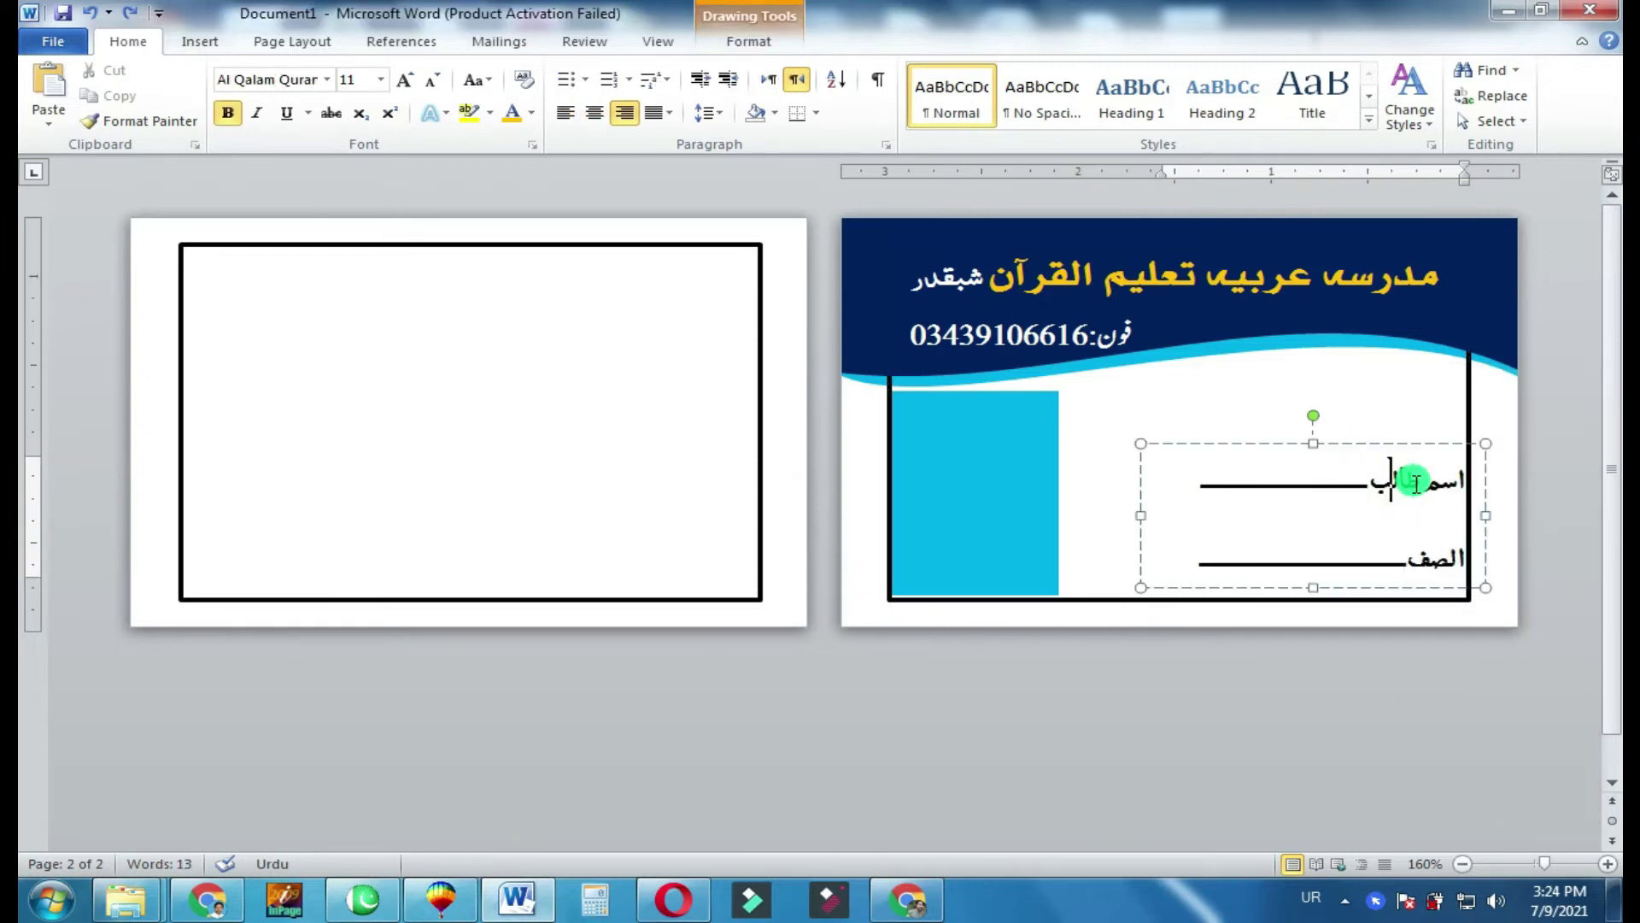
pyautogui.rightClick(1416, 484)
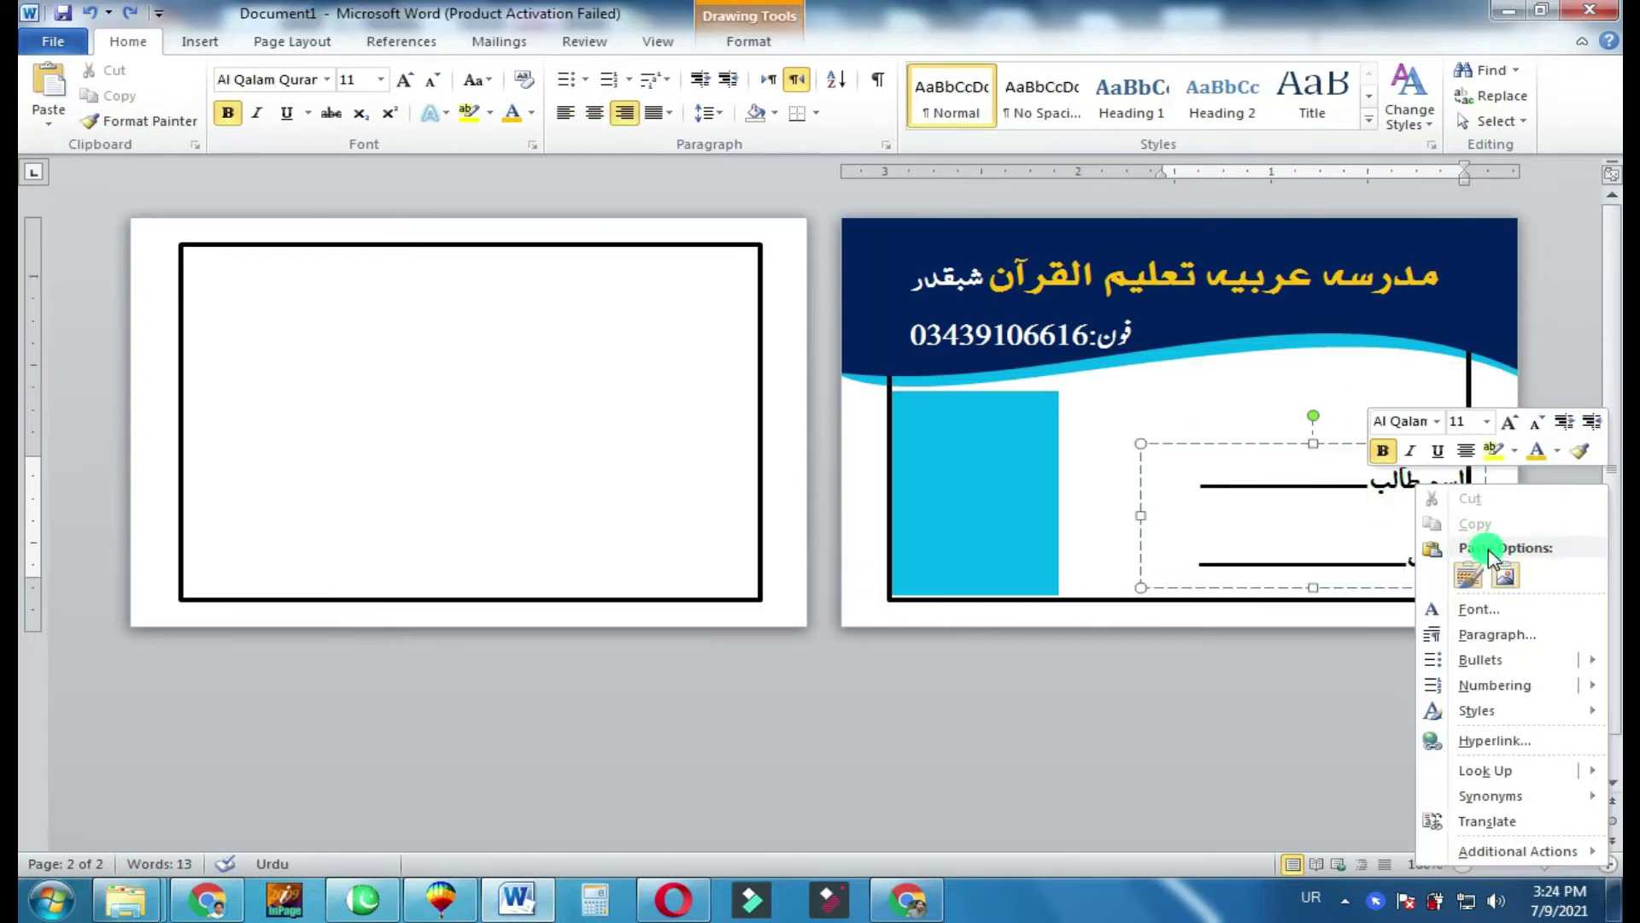
pyautogui.click(1224, 450)
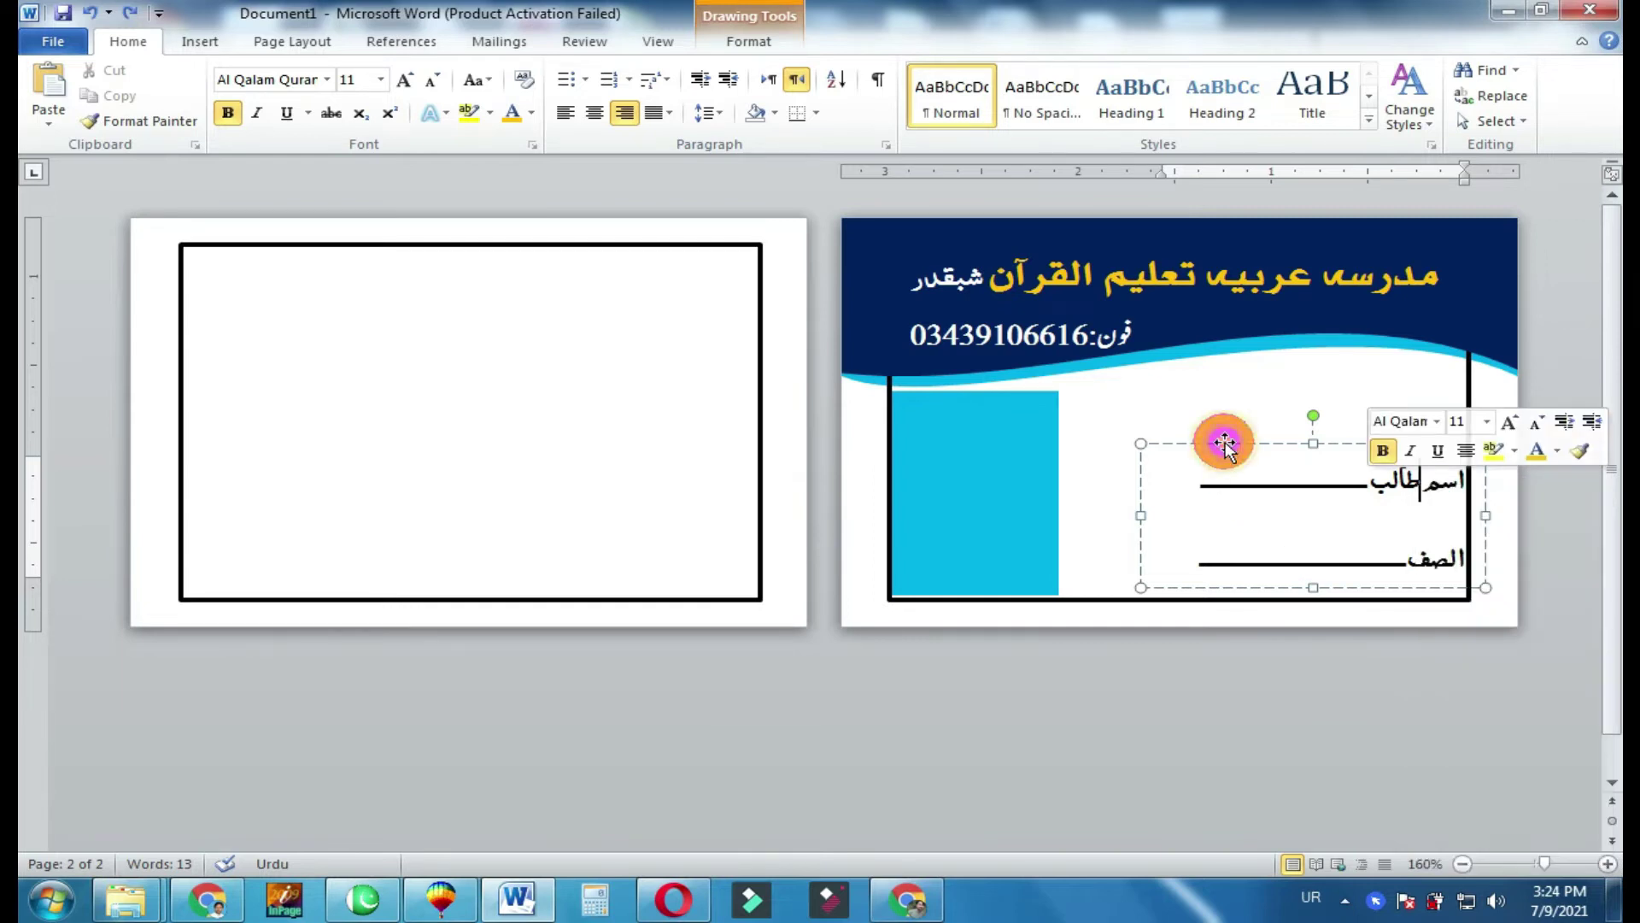
pyautogui.moveTo(1230, 446)
pyautogui.mouseDown()
pyautogui.moveTo(529, 317)
pyautogui.moveTo(518, 260)
pyautogui.mouseUp()
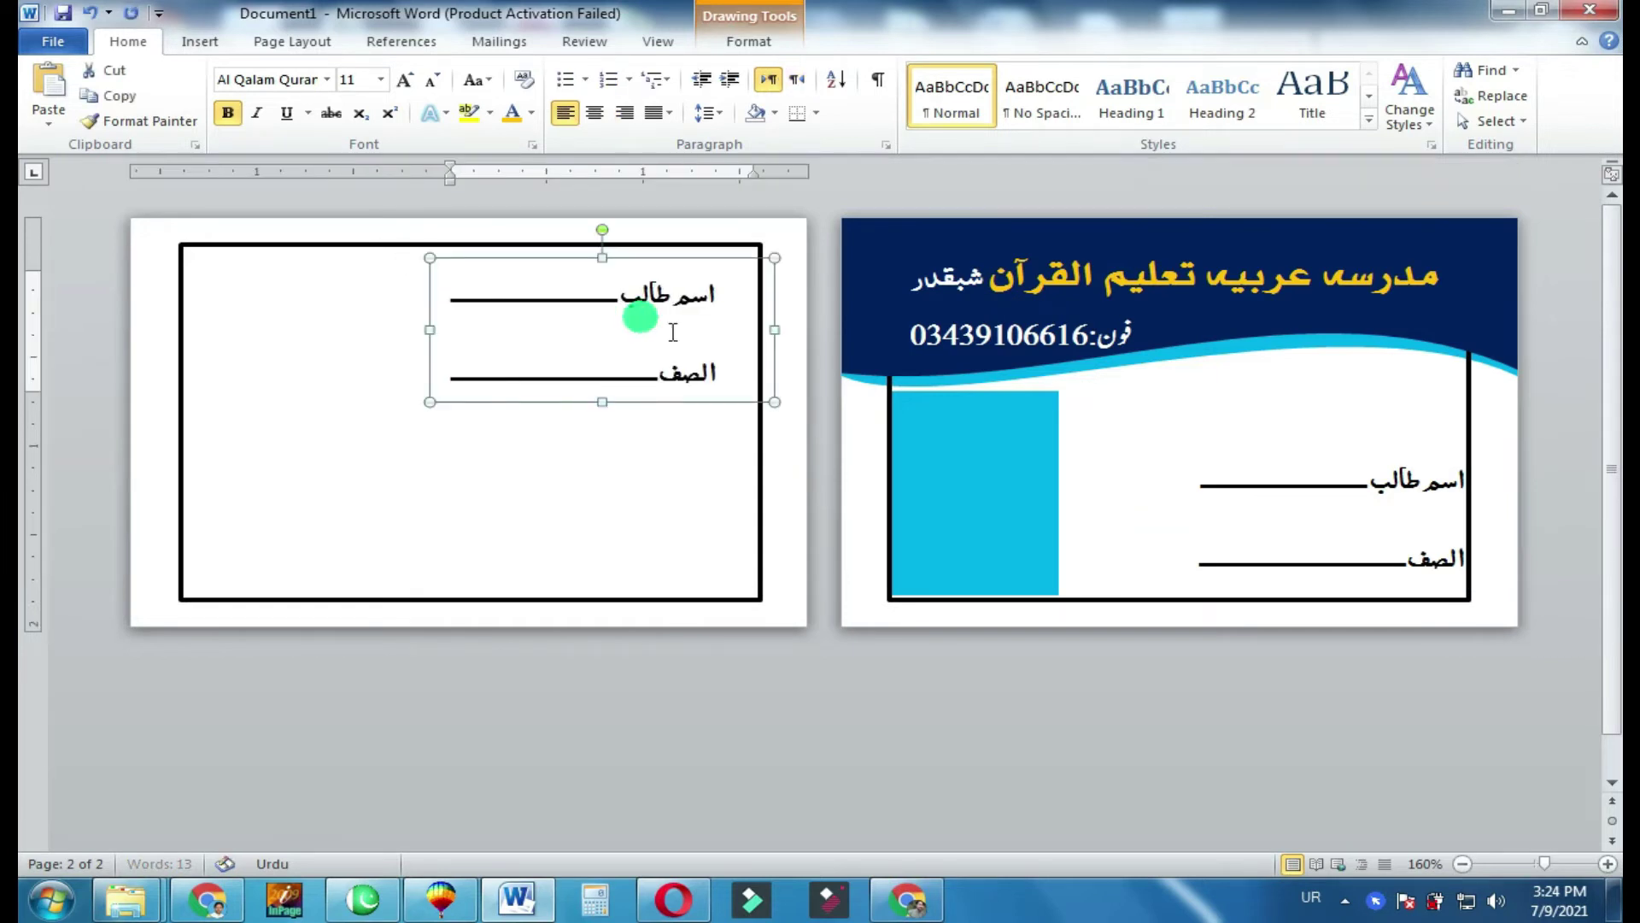
# - Reposition the copied text box and stretch it to the border's left and bottom
pyautogui.moveTo(675, 252); pyautogui.dragTo(654, 255)
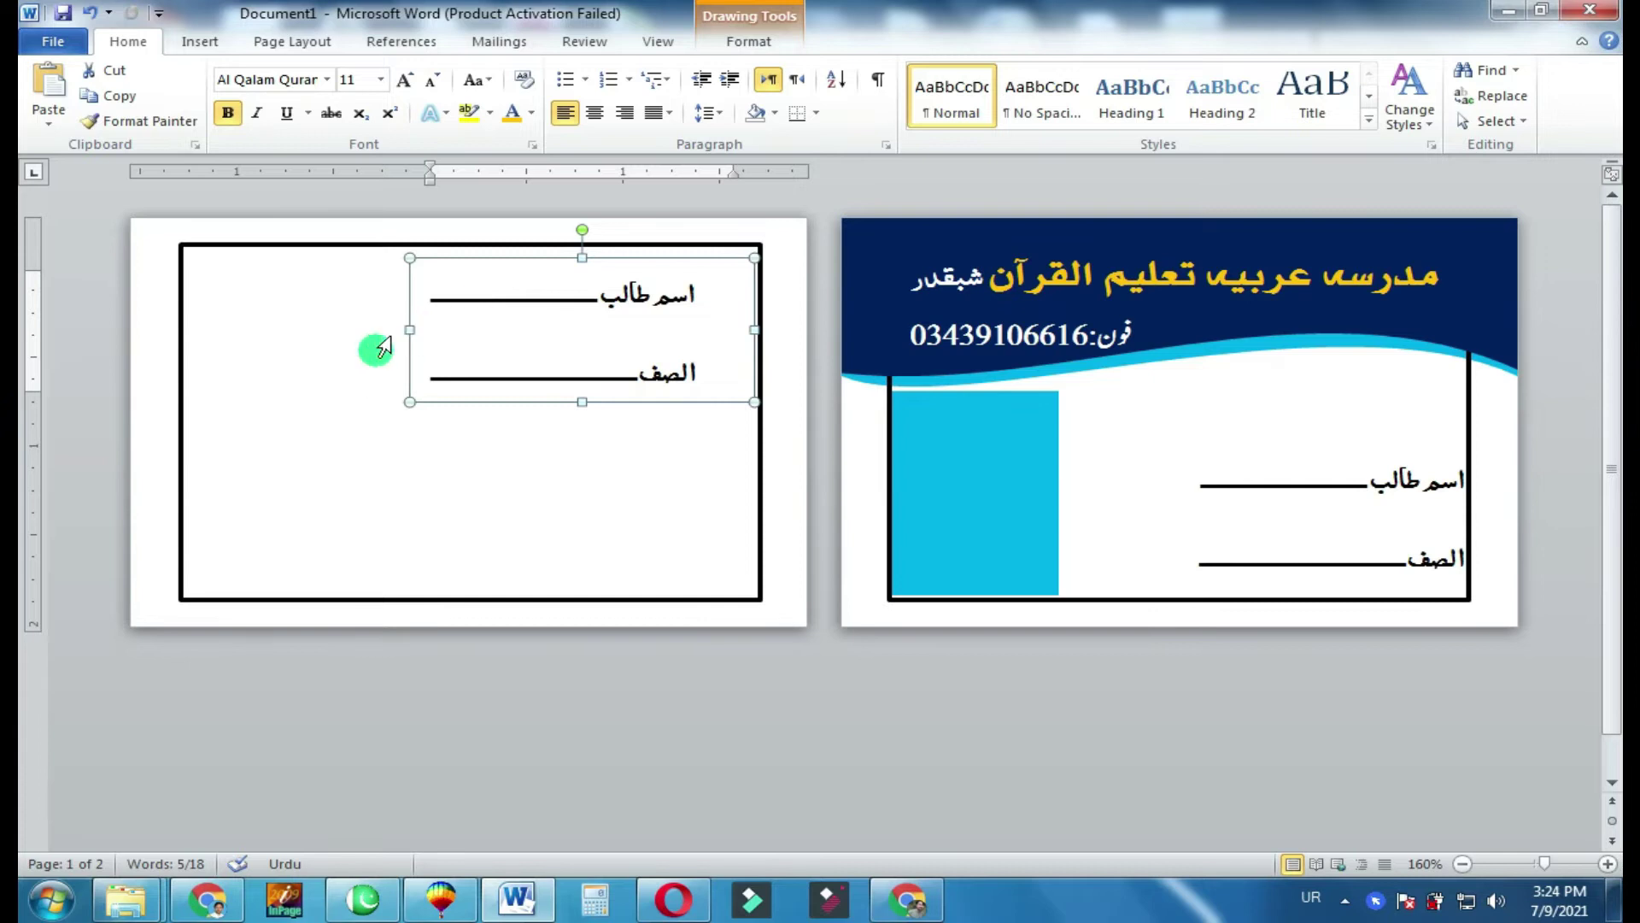
pyautogui.moveTo(406, 330); pyautogui.dragTo(179, 328)
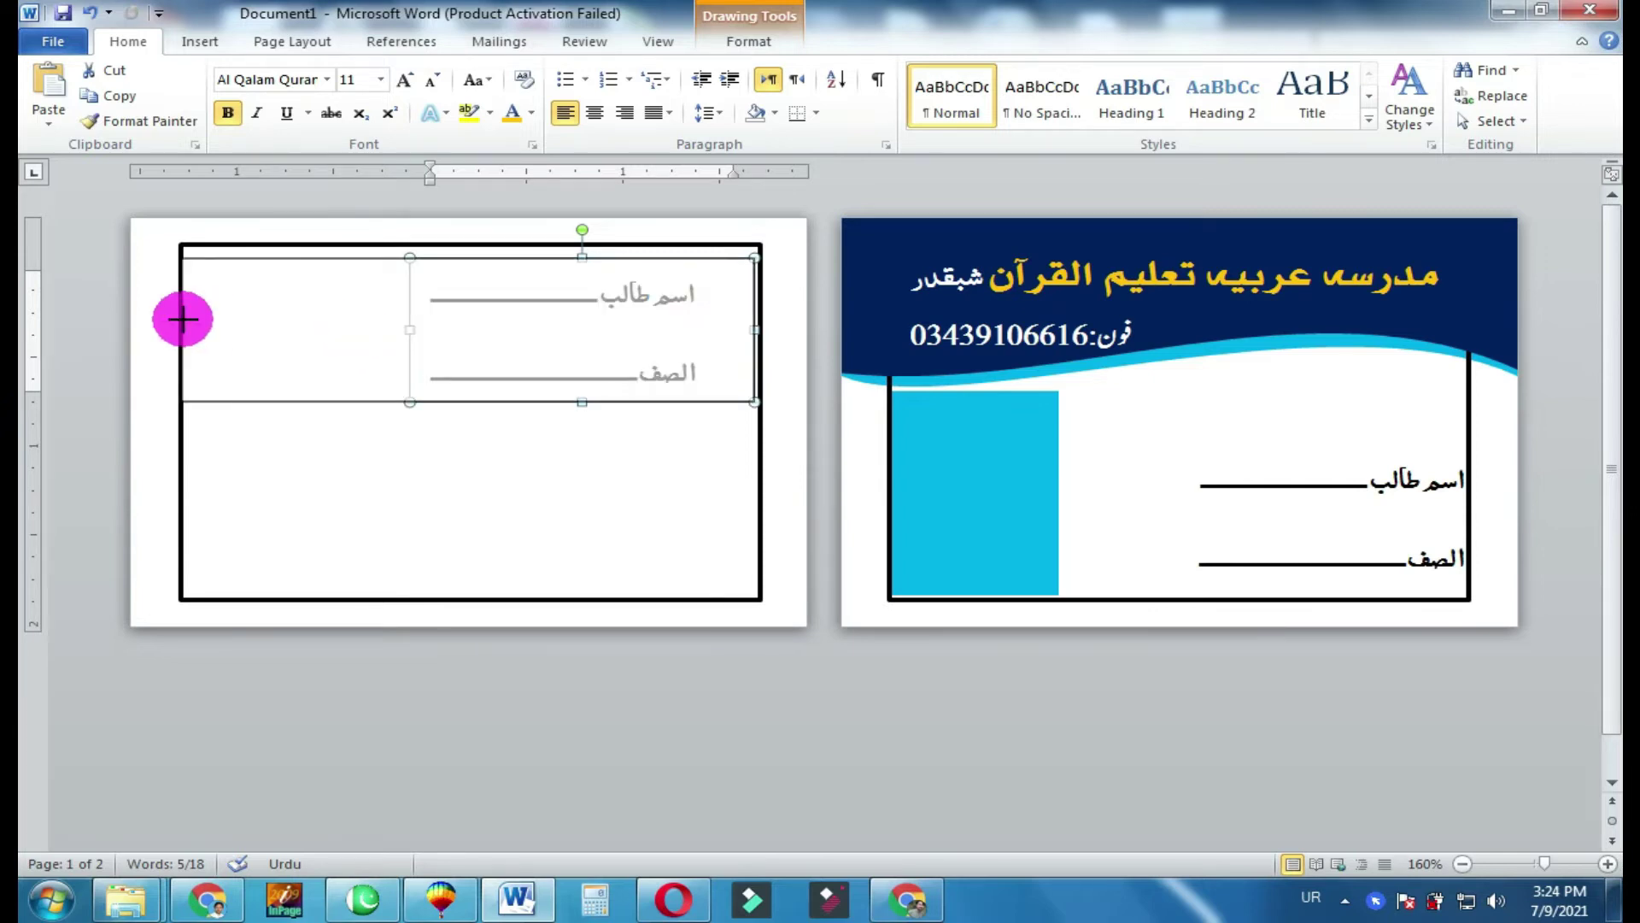
pyautogui.moveTo(467, 402); pyautogui.dragTo(459, 596)
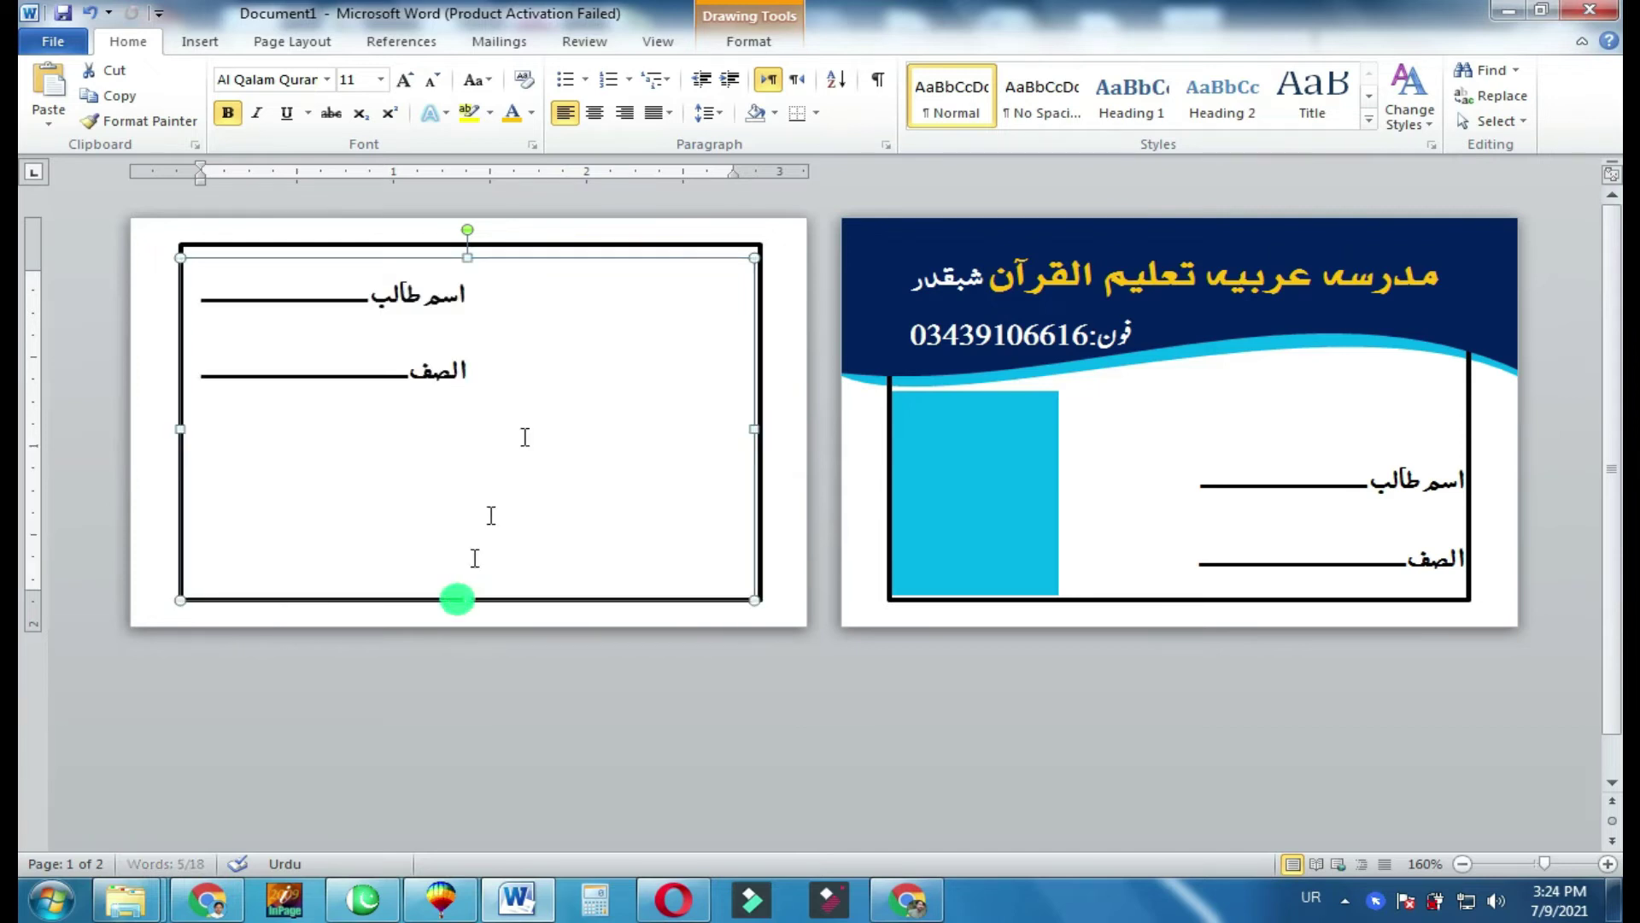
# - Make the back card's text right-to-left and add an underscore fill-in line
pyautogui.click(516, 371)
pyautogui.hotkey('ctrl', 'a')
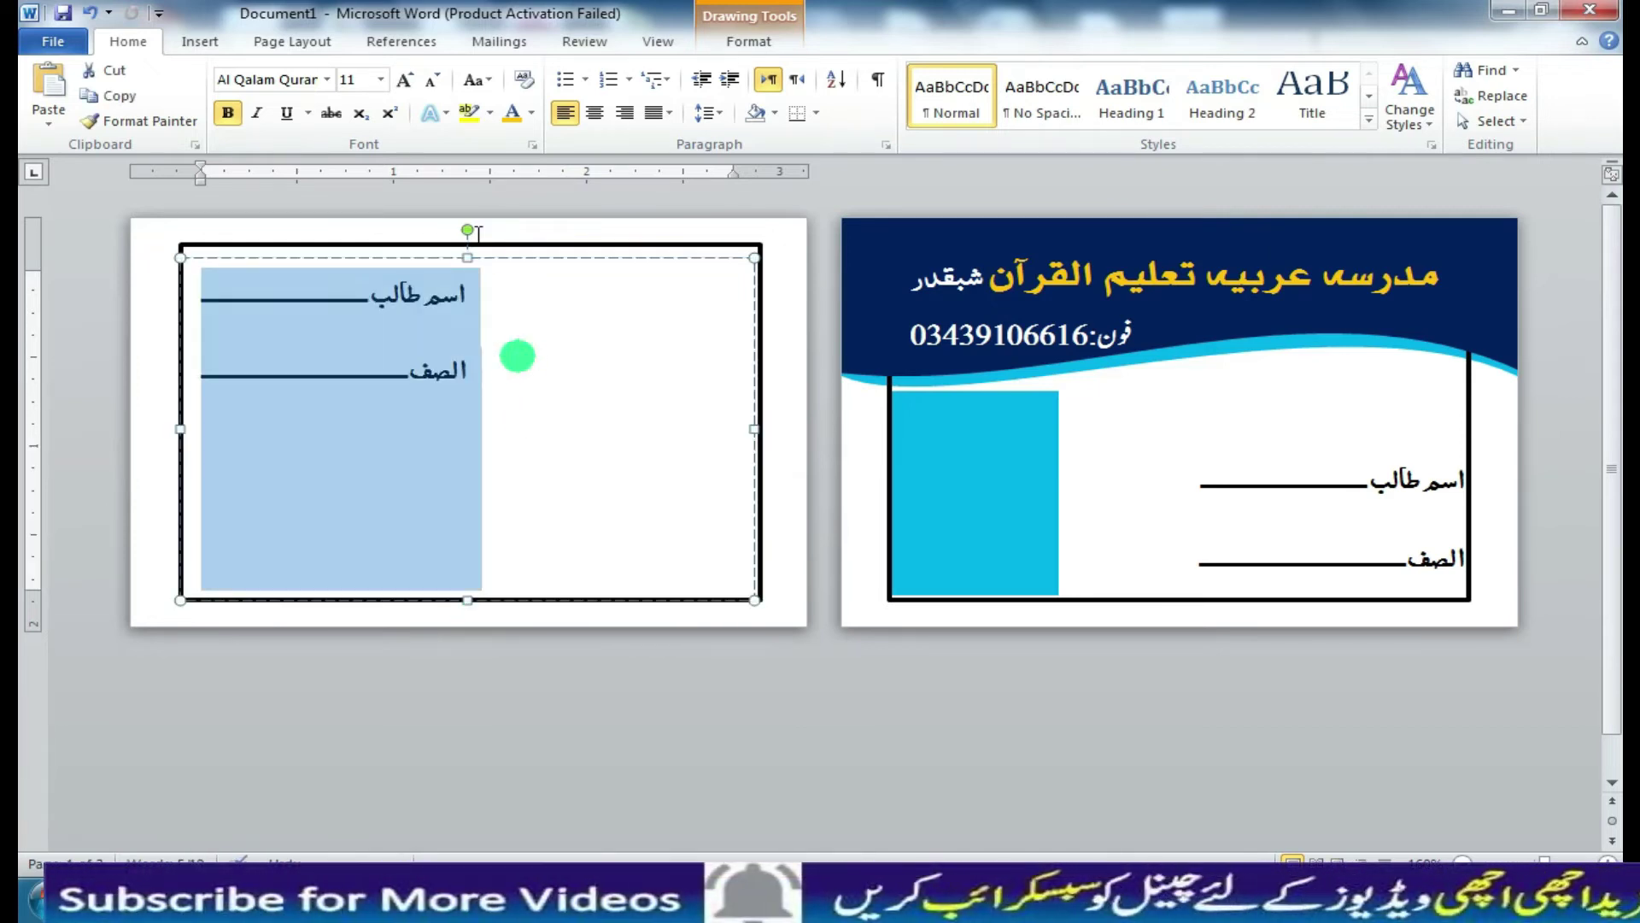
pyautogui.click(794, 81)
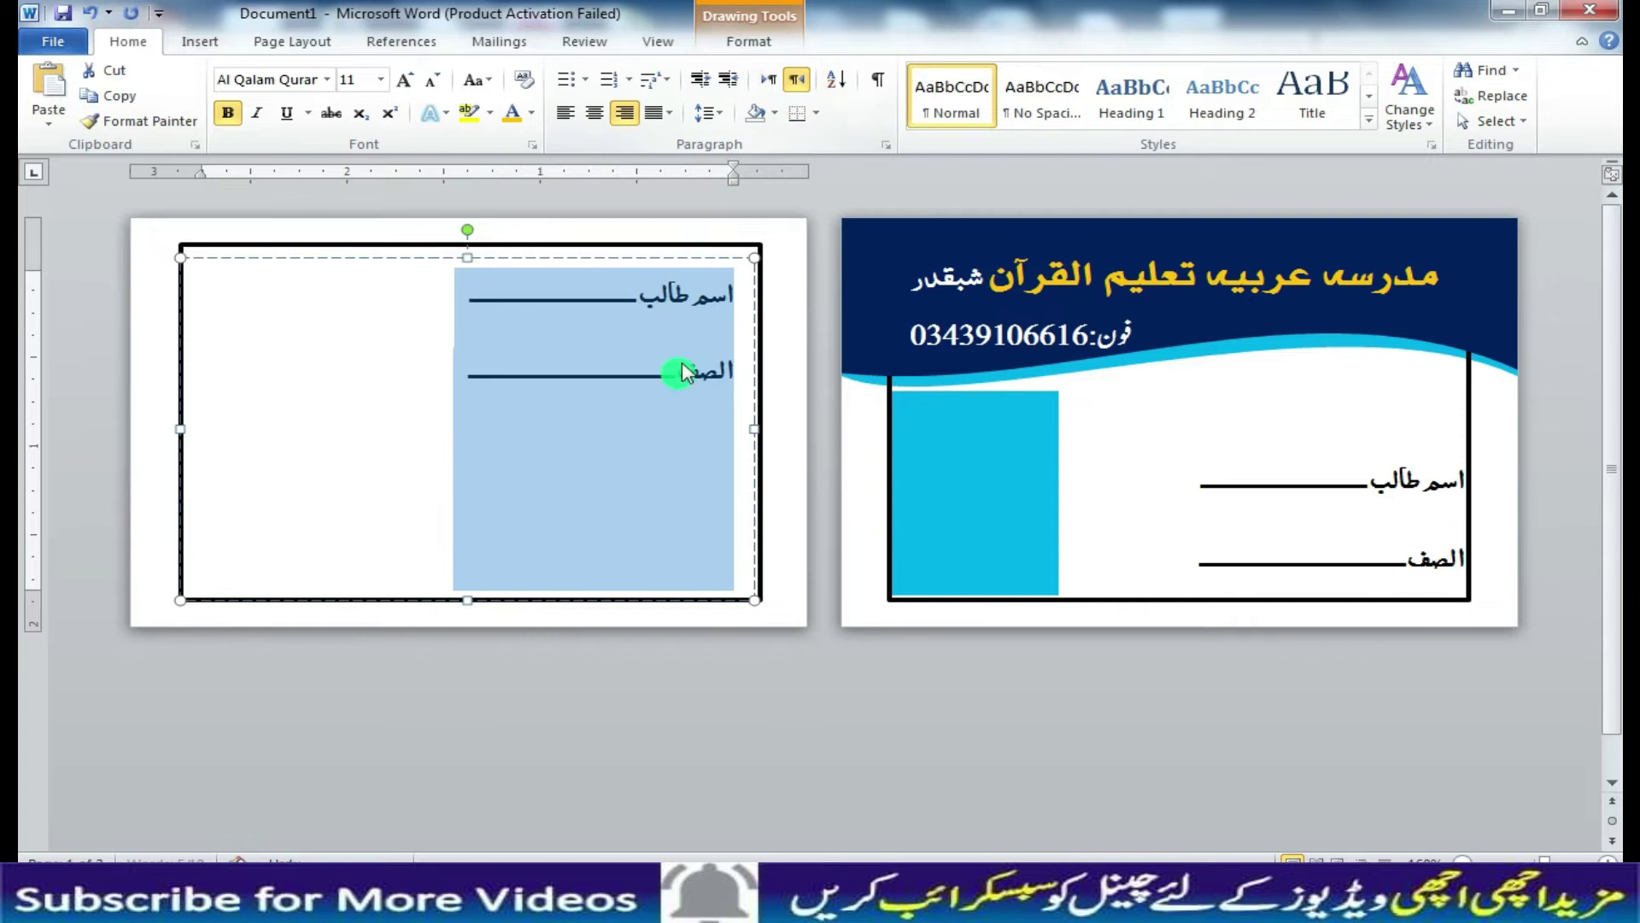
pyautogui.click(506, 299)
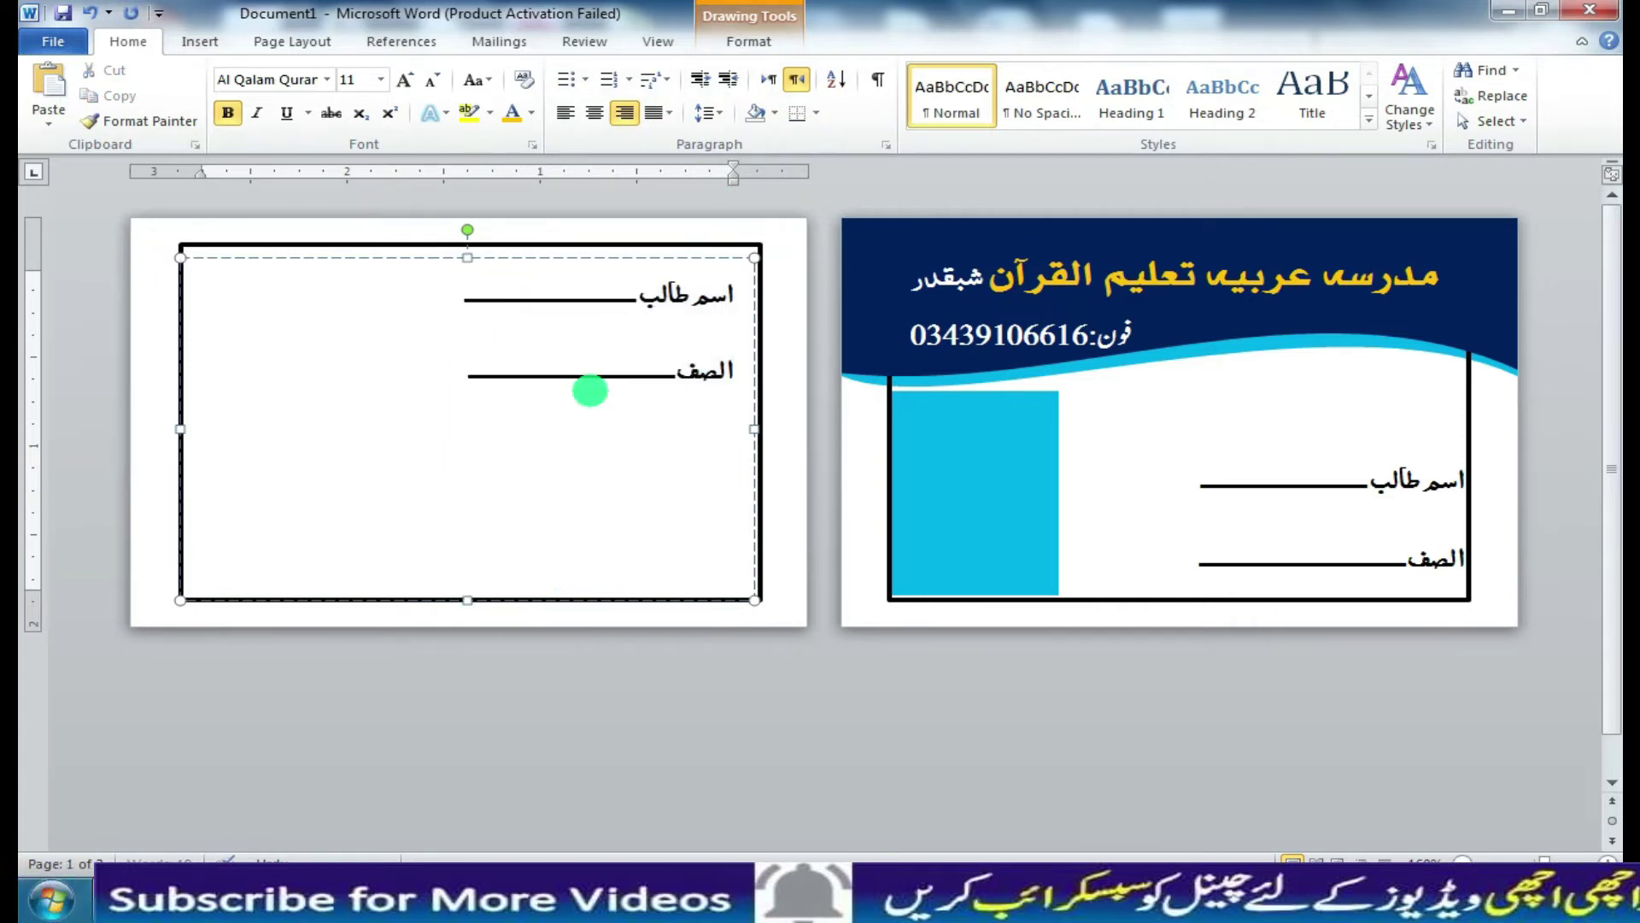
pyautogui.write('__________')
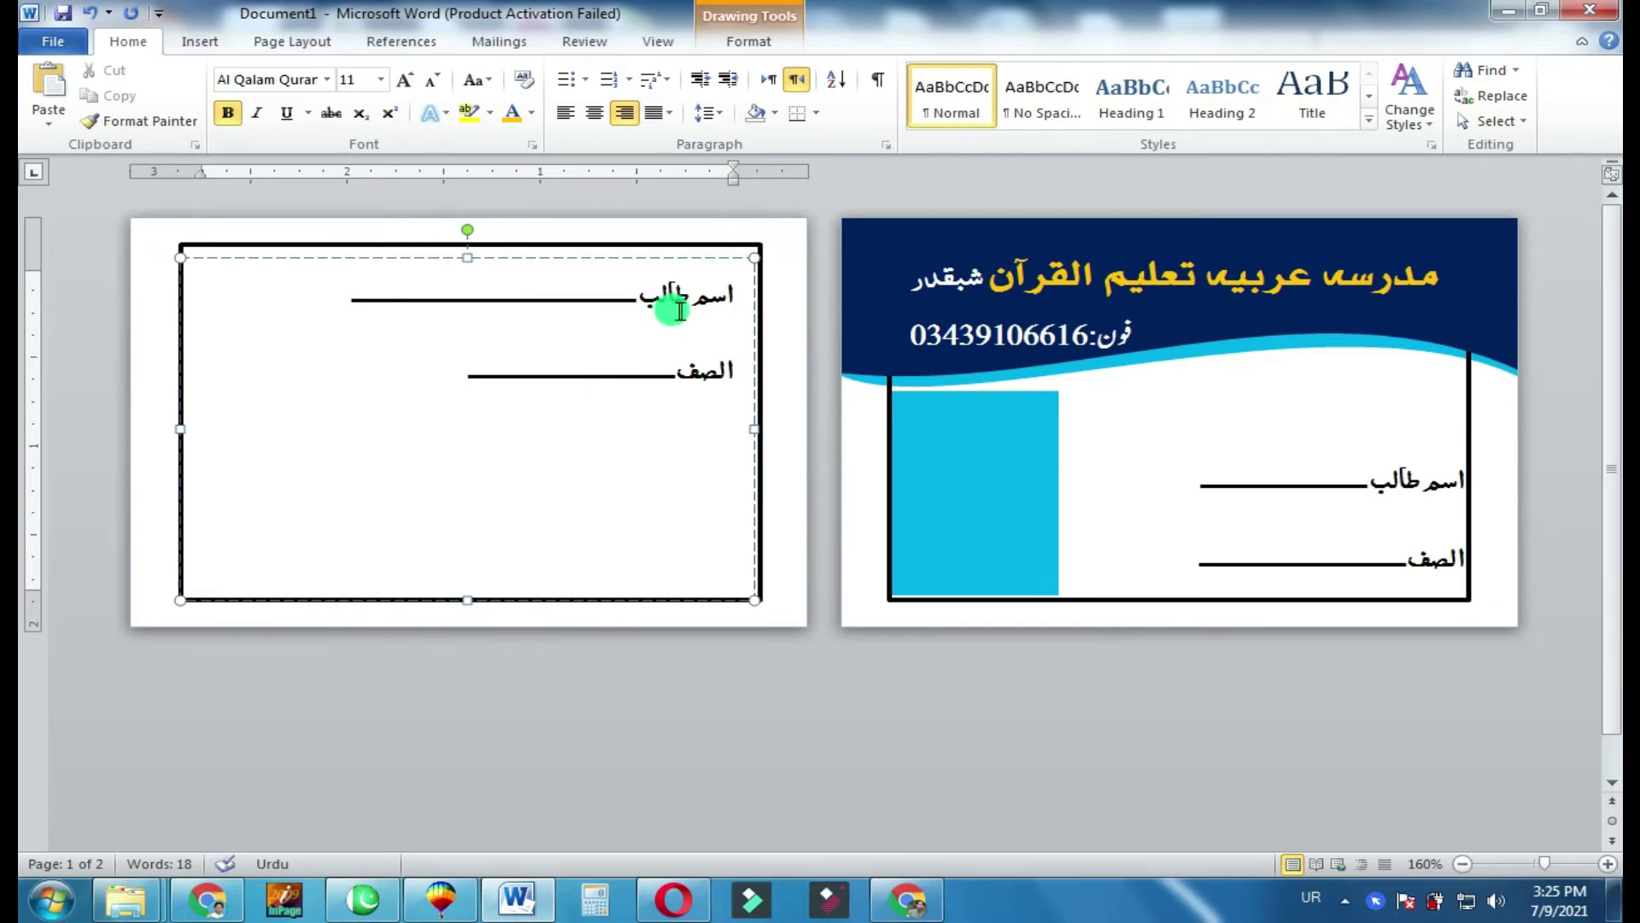
# - Replace اسم طالب with اسم ابیہ and add the المولود label, each with underline
pyautogui.moveTo(734, 295); pyautogui.dragTo(643, 304)
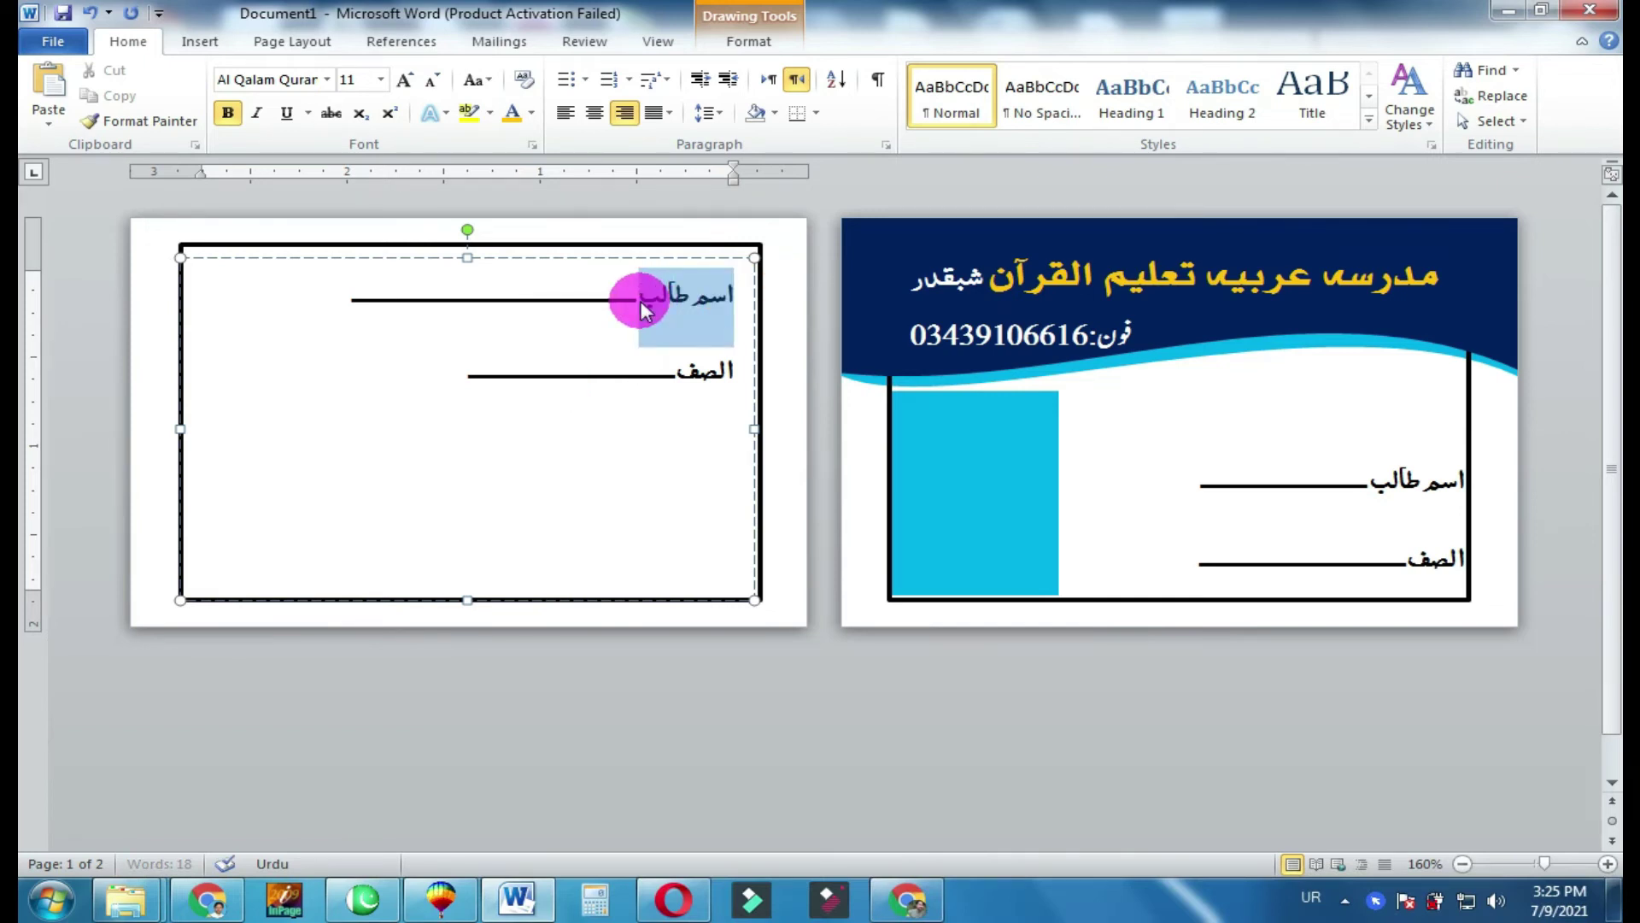
pyautogui.write('اسم ')
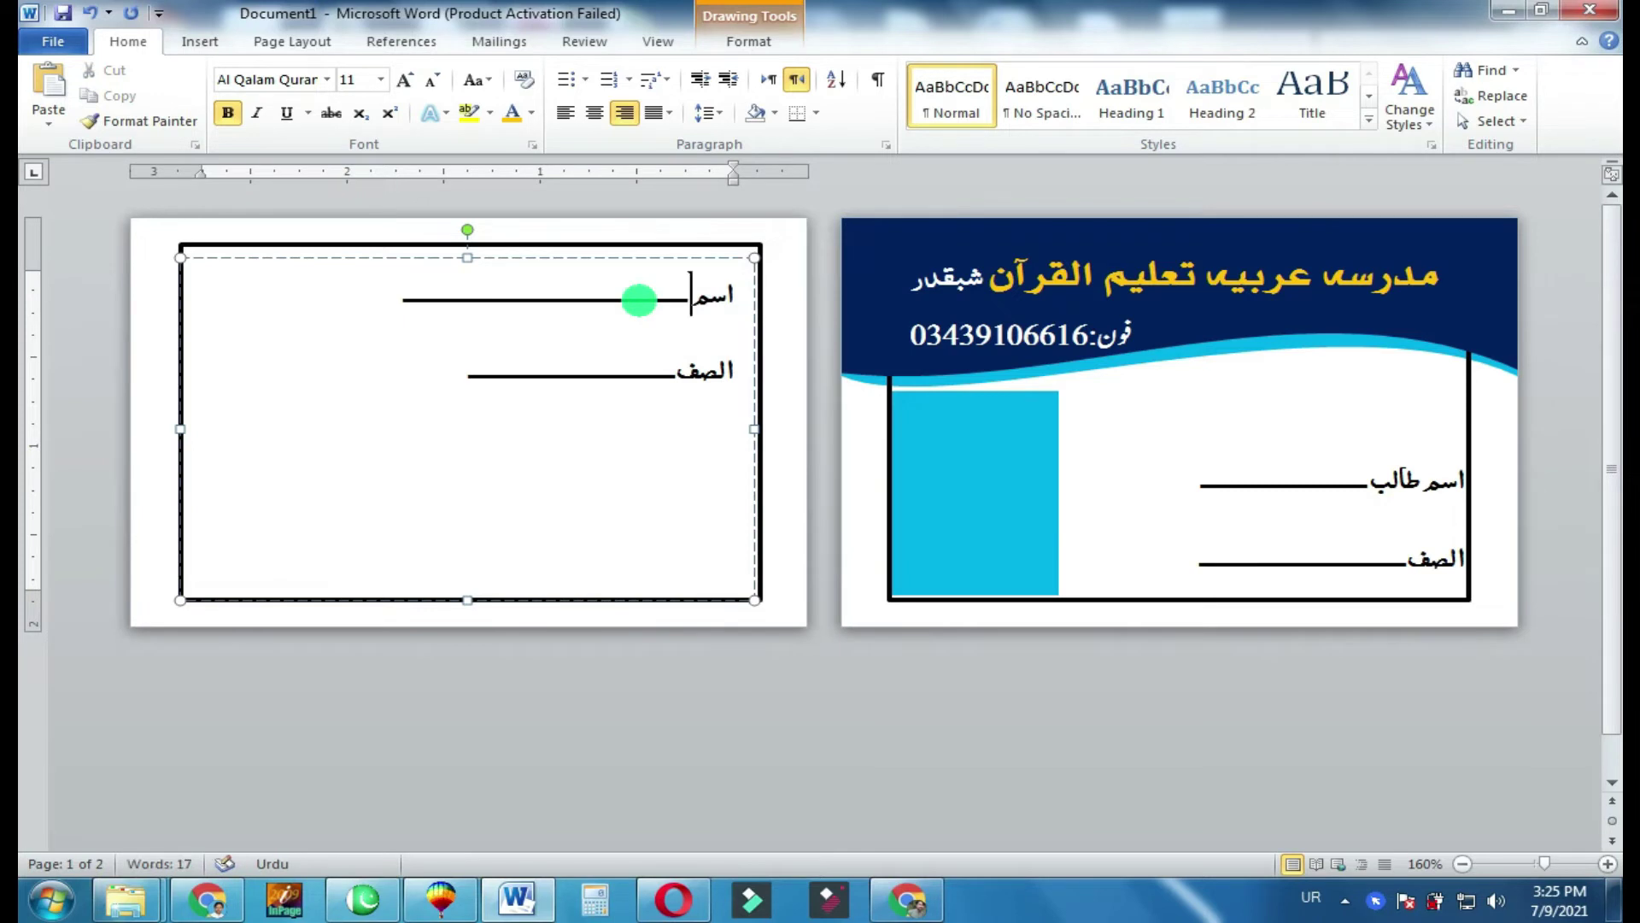
pyautogui.write('ابیه')
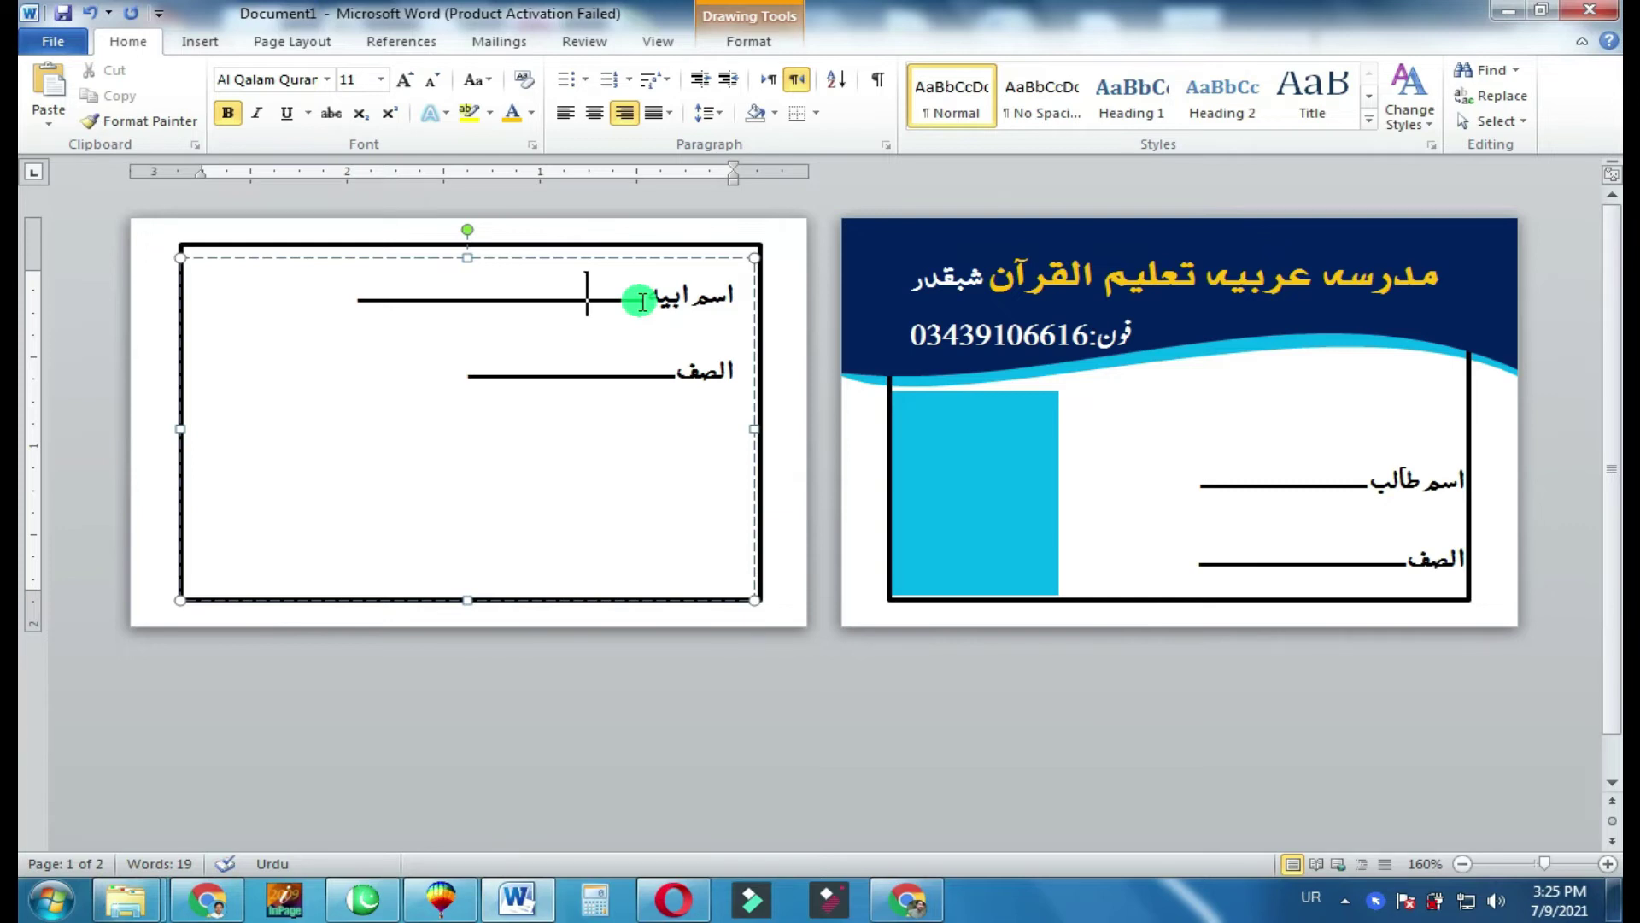
pyautogui.click(396, 298)
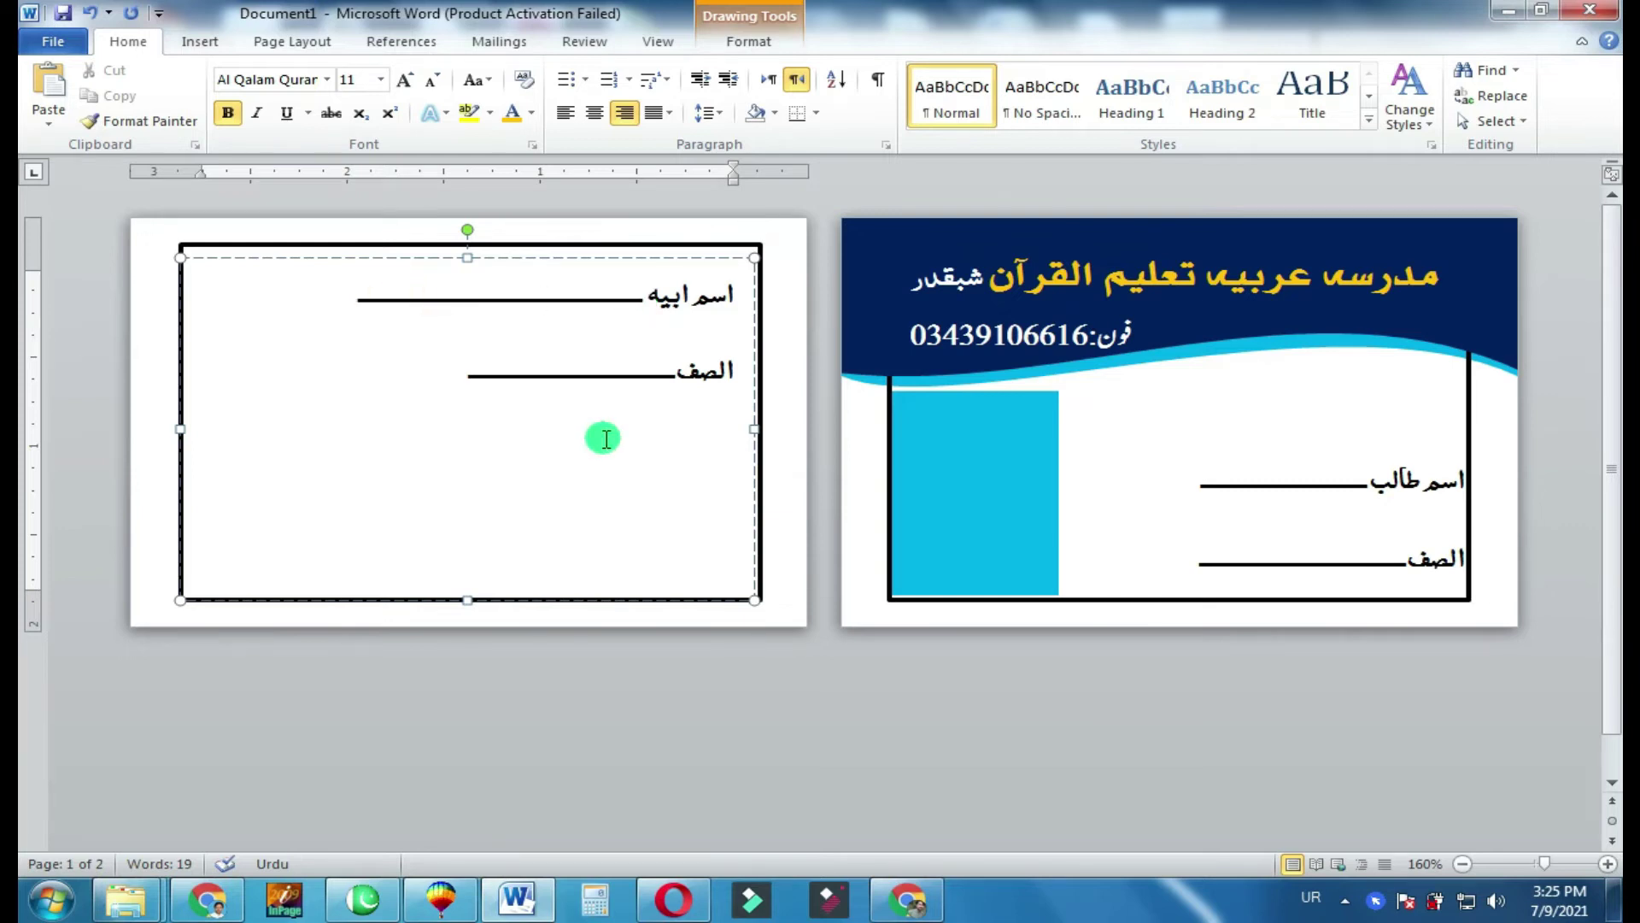
pyautogui.write('___')
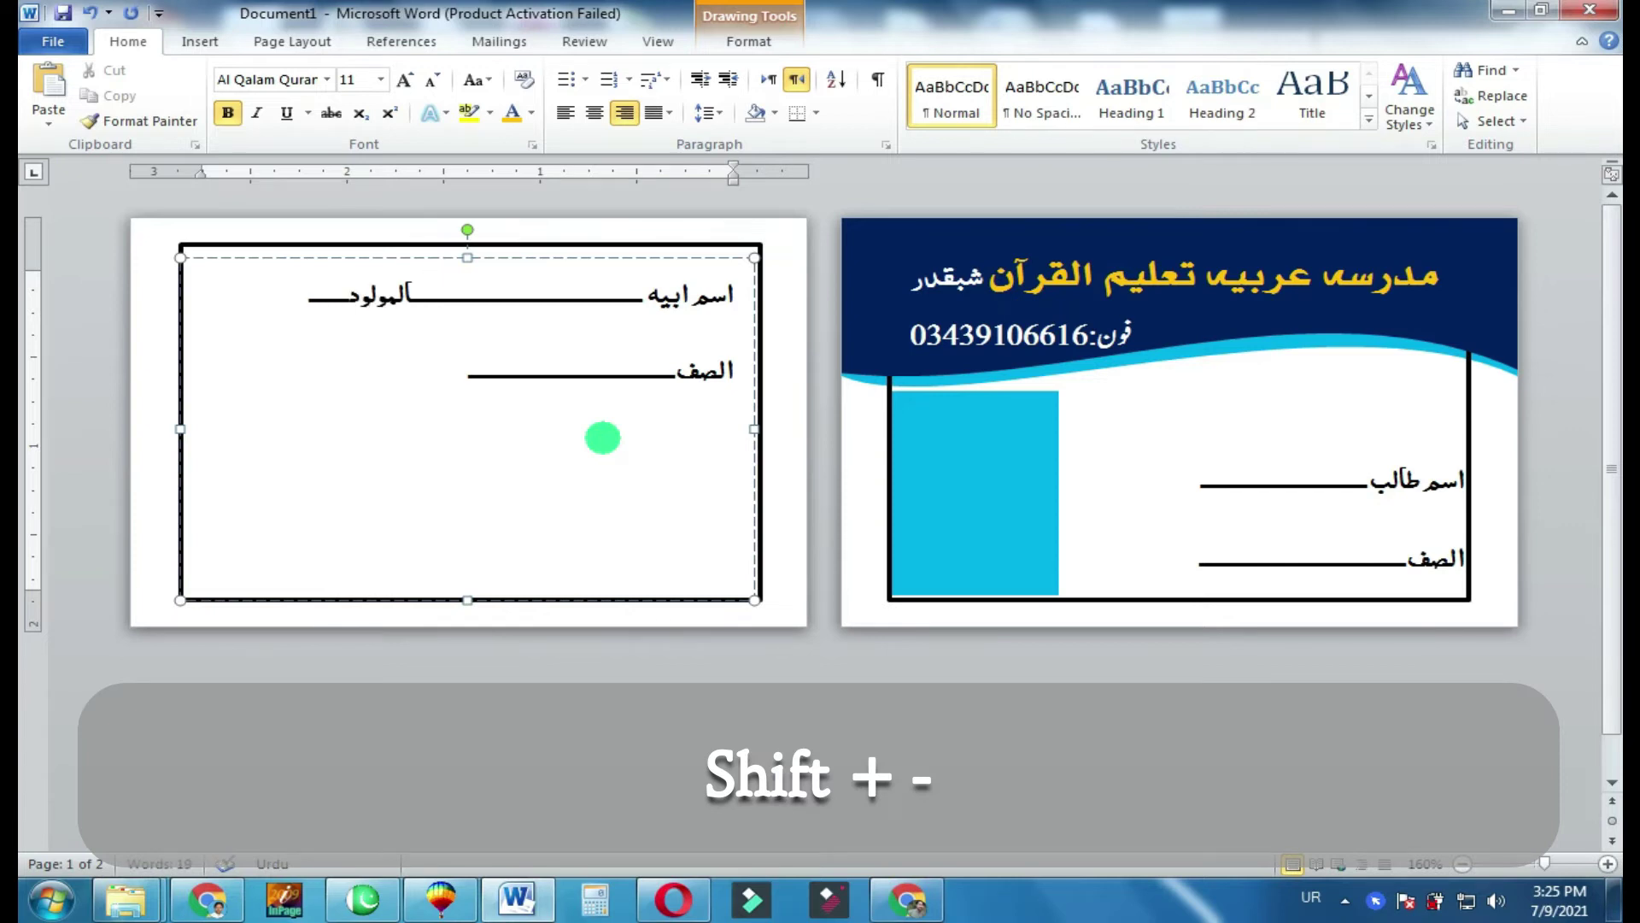
pyautogui.write('ٔ')
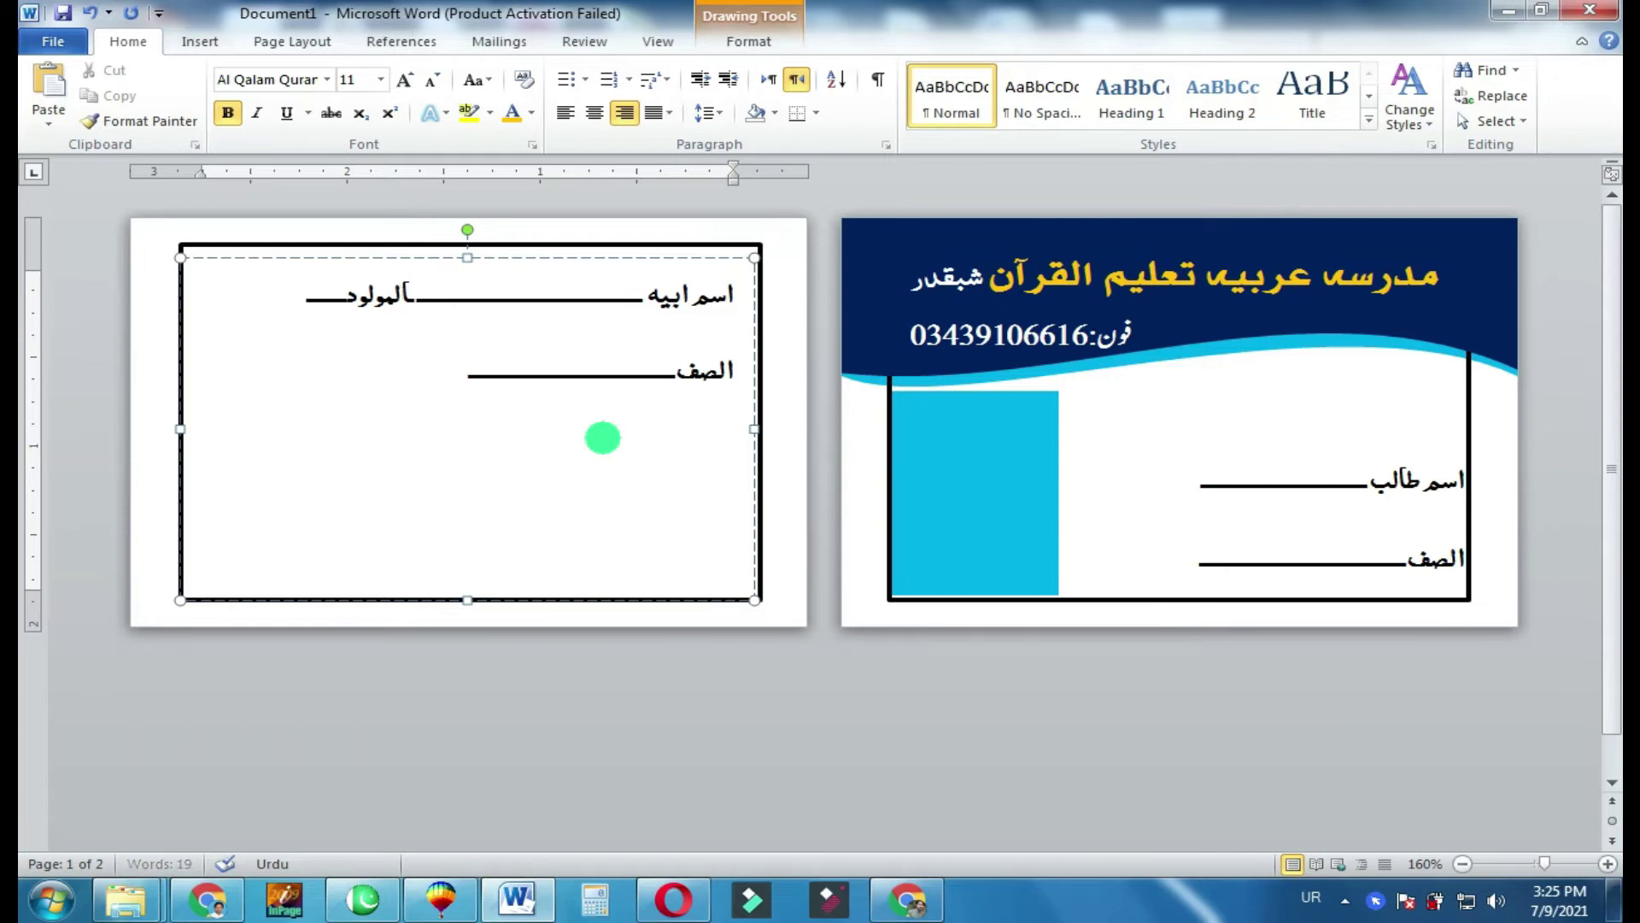
pyautogui.press('BackSpace')
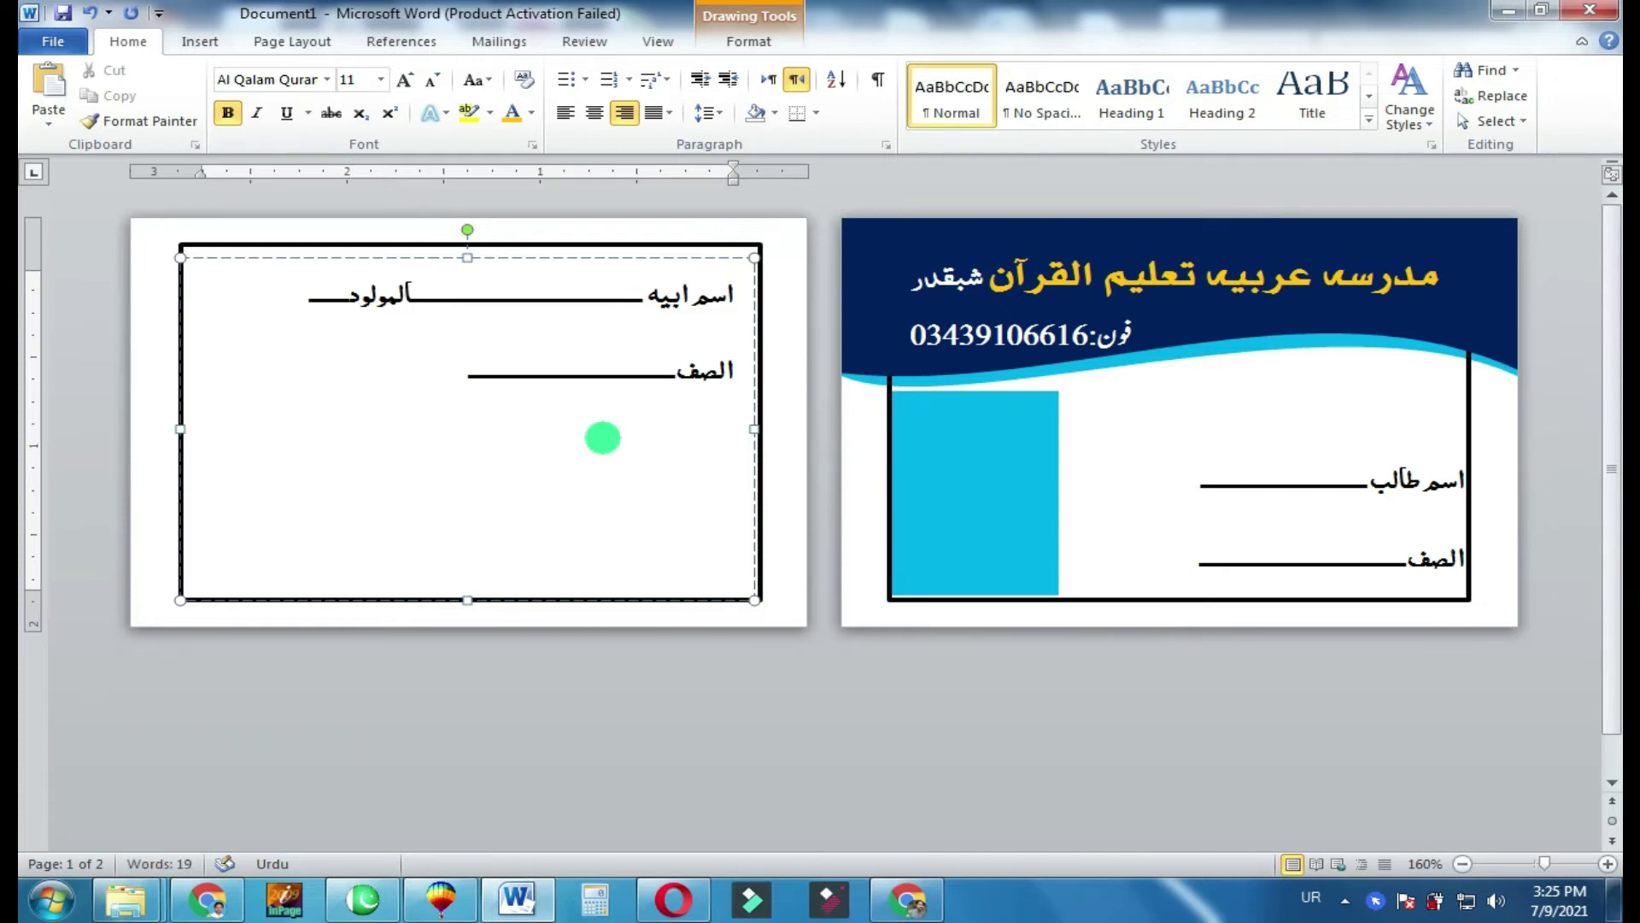
pyautogui.press('BackSpace')
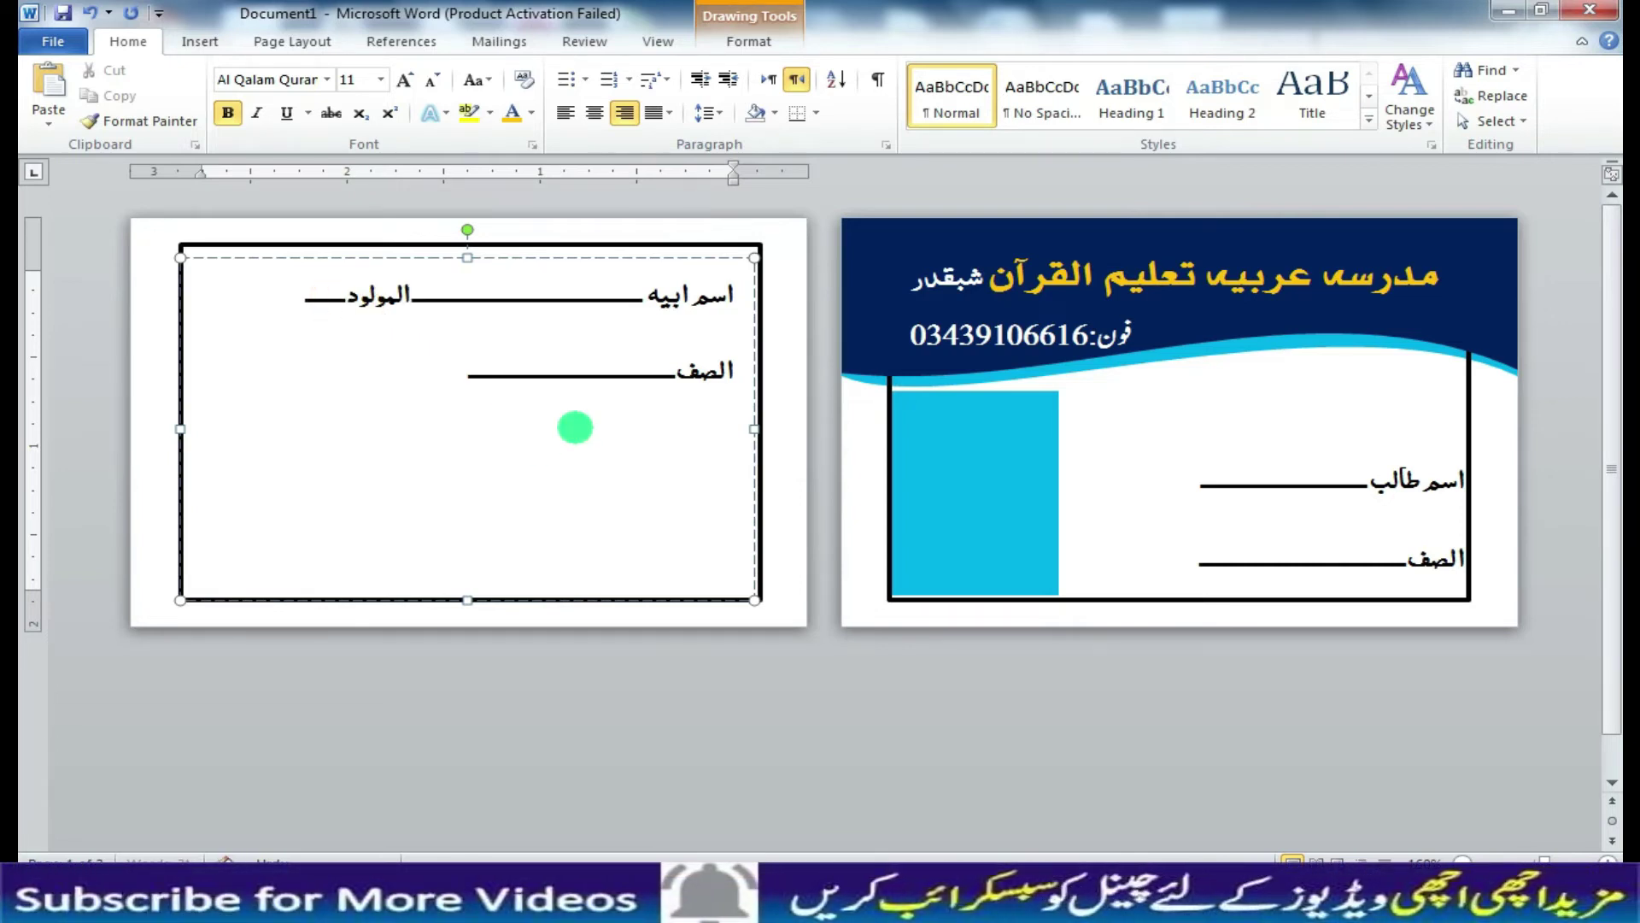
pyautogui.write('_____')
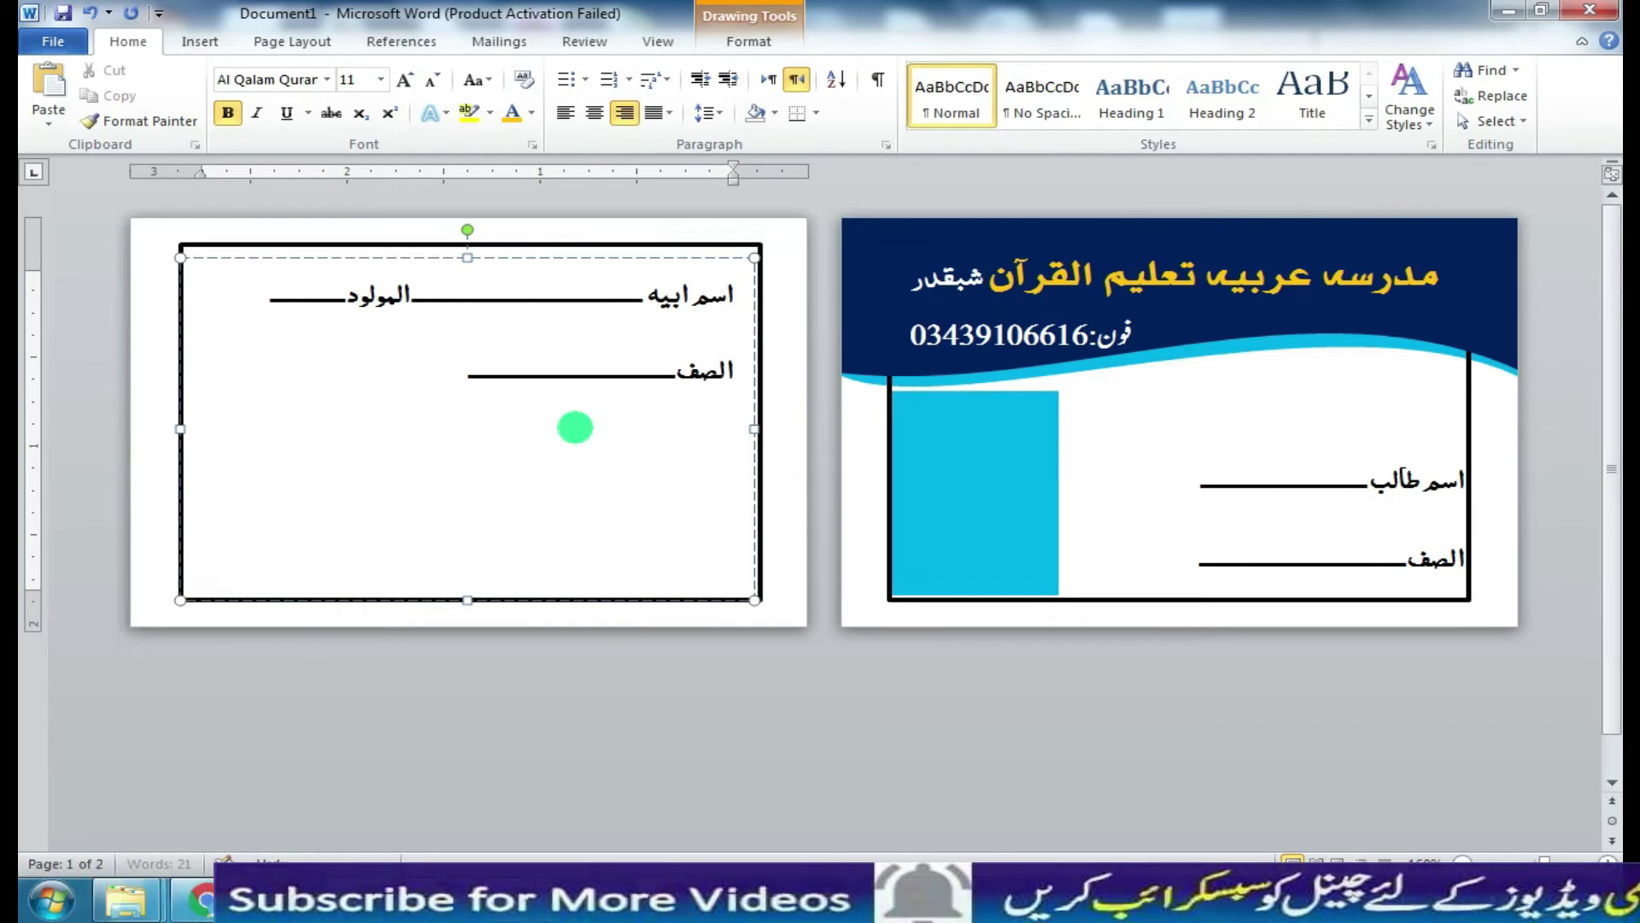
pyautogui.write('_________________')
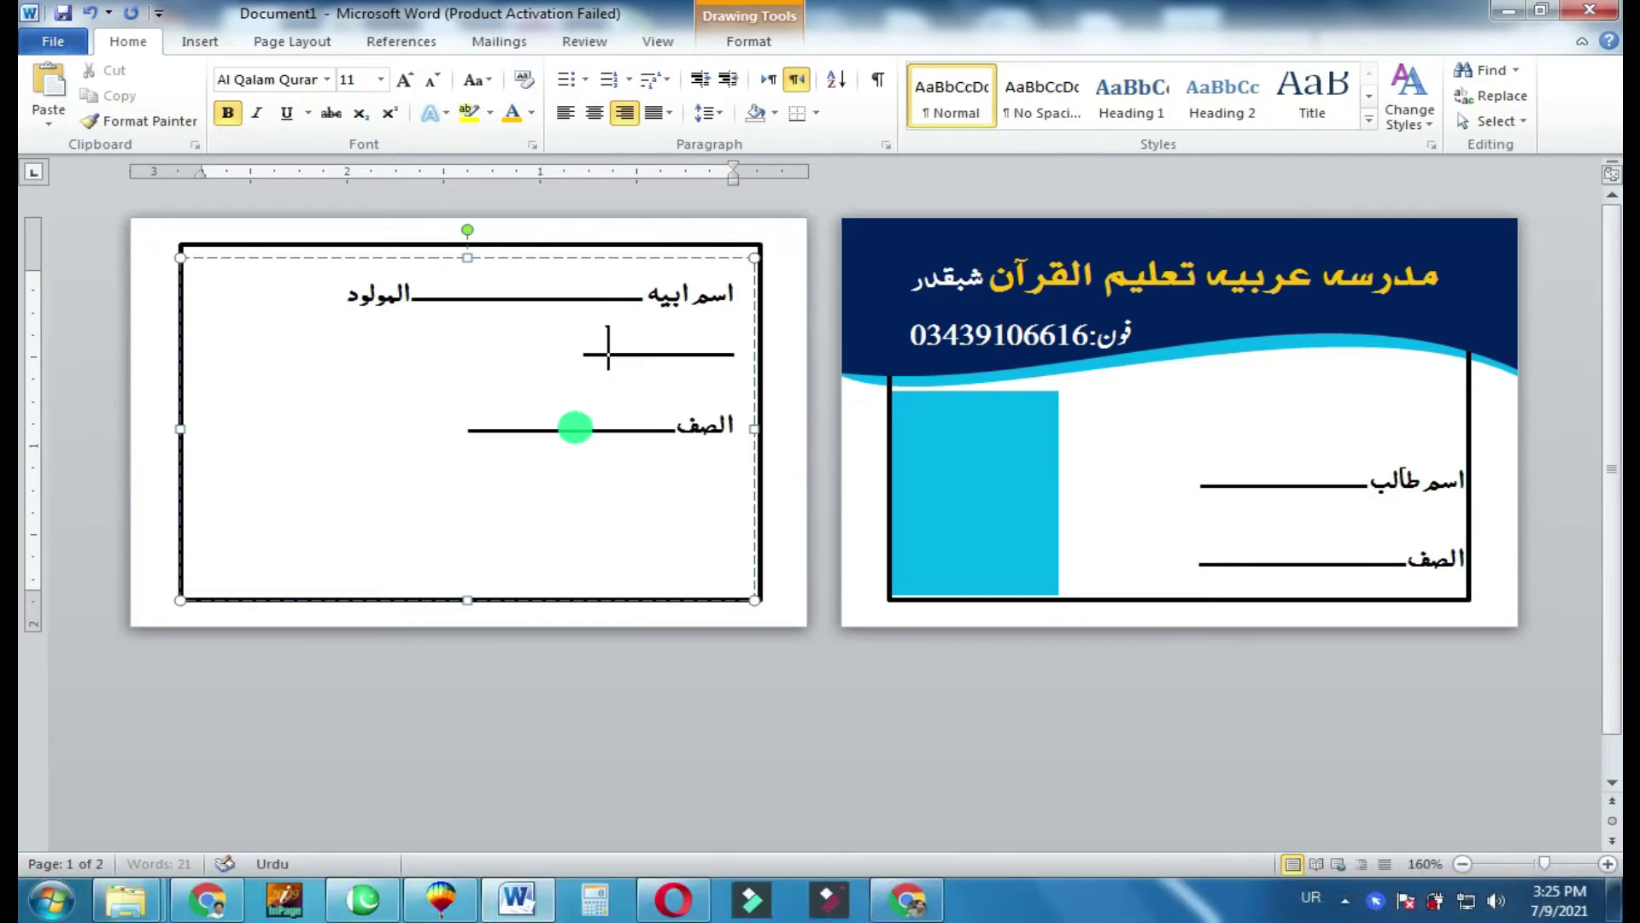
pyautogui.press('BackSpace')
pyautogui.press('BackSpace')
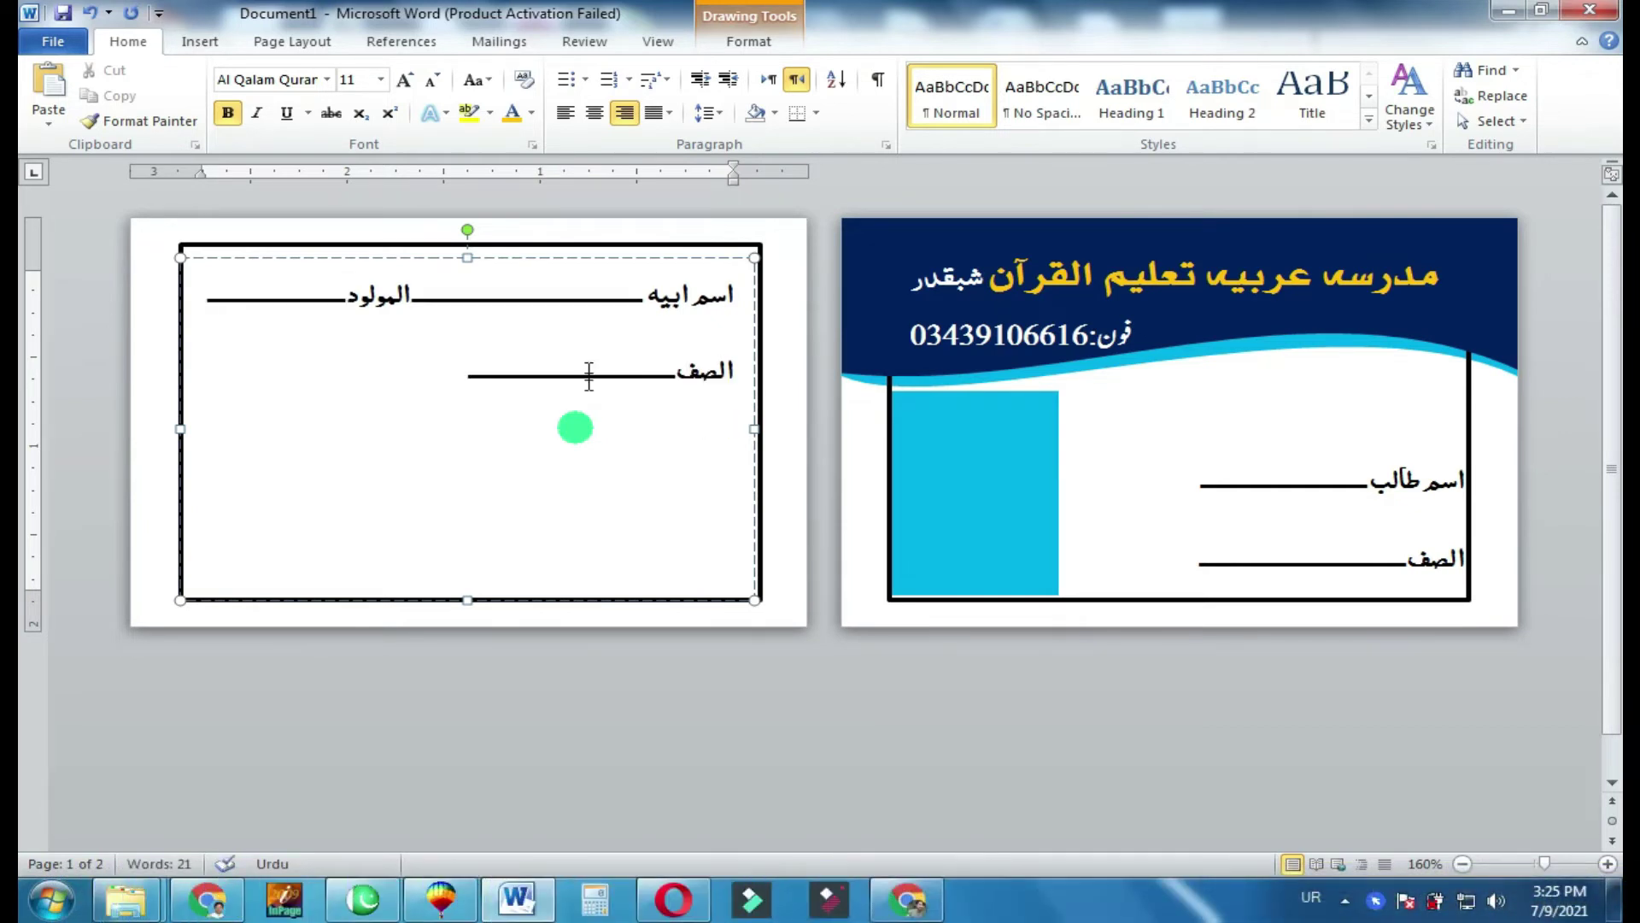
# - Replace الصف with العنوان and add a فون line with a long underline
pyautogui.moveTo(681, 370); pyautogui.dragTo(740, 376)
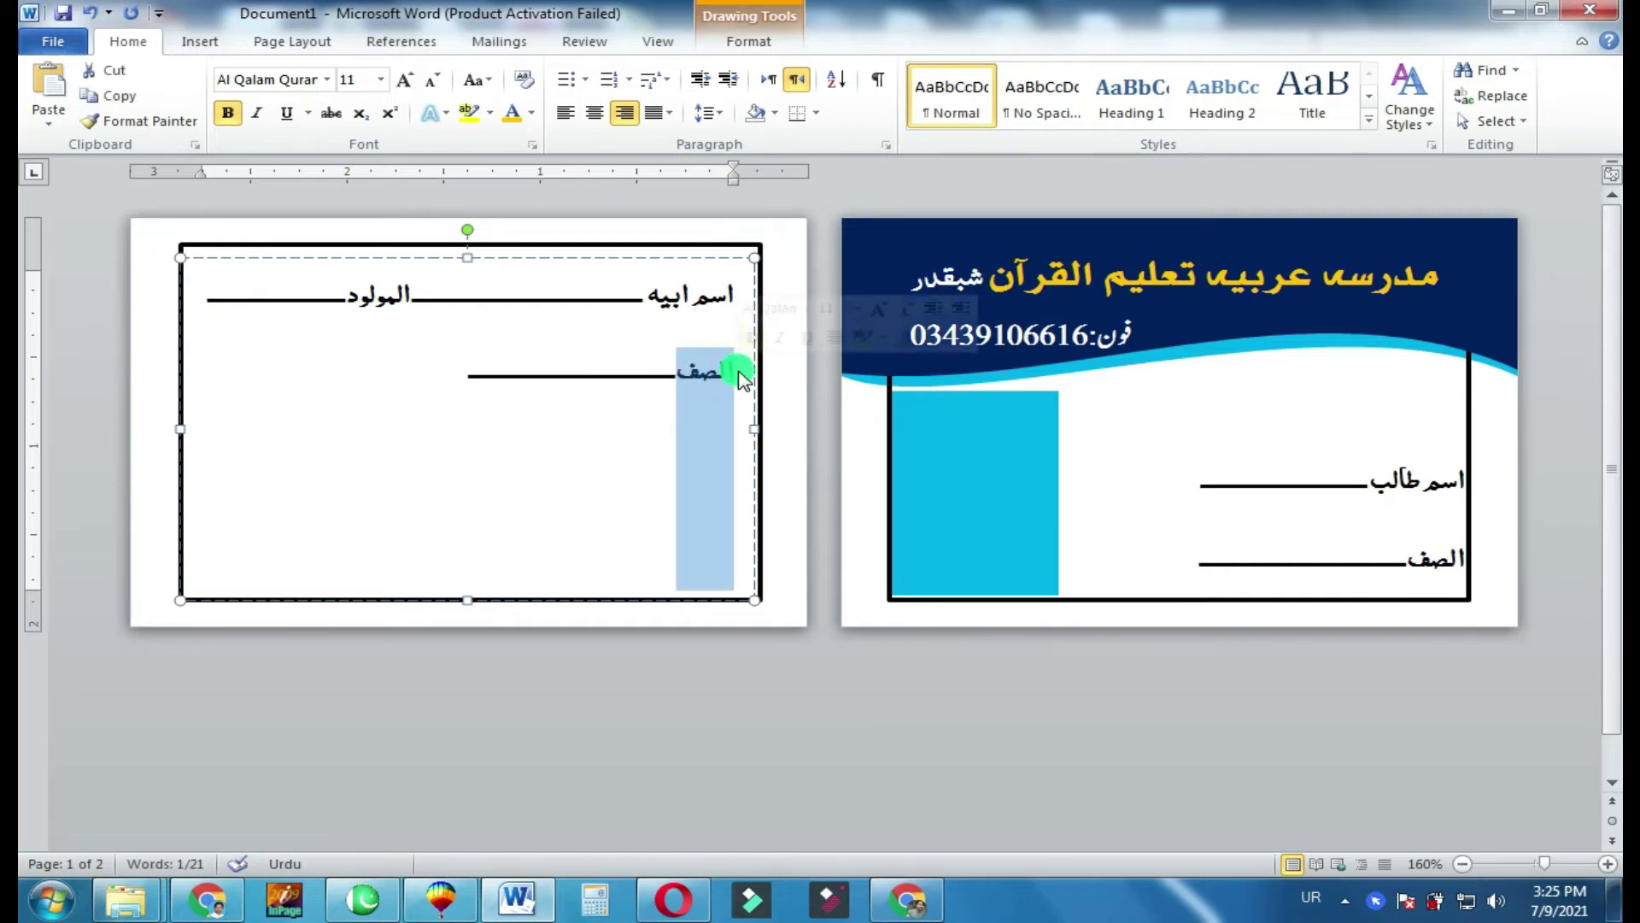
pyautogui.write('_')
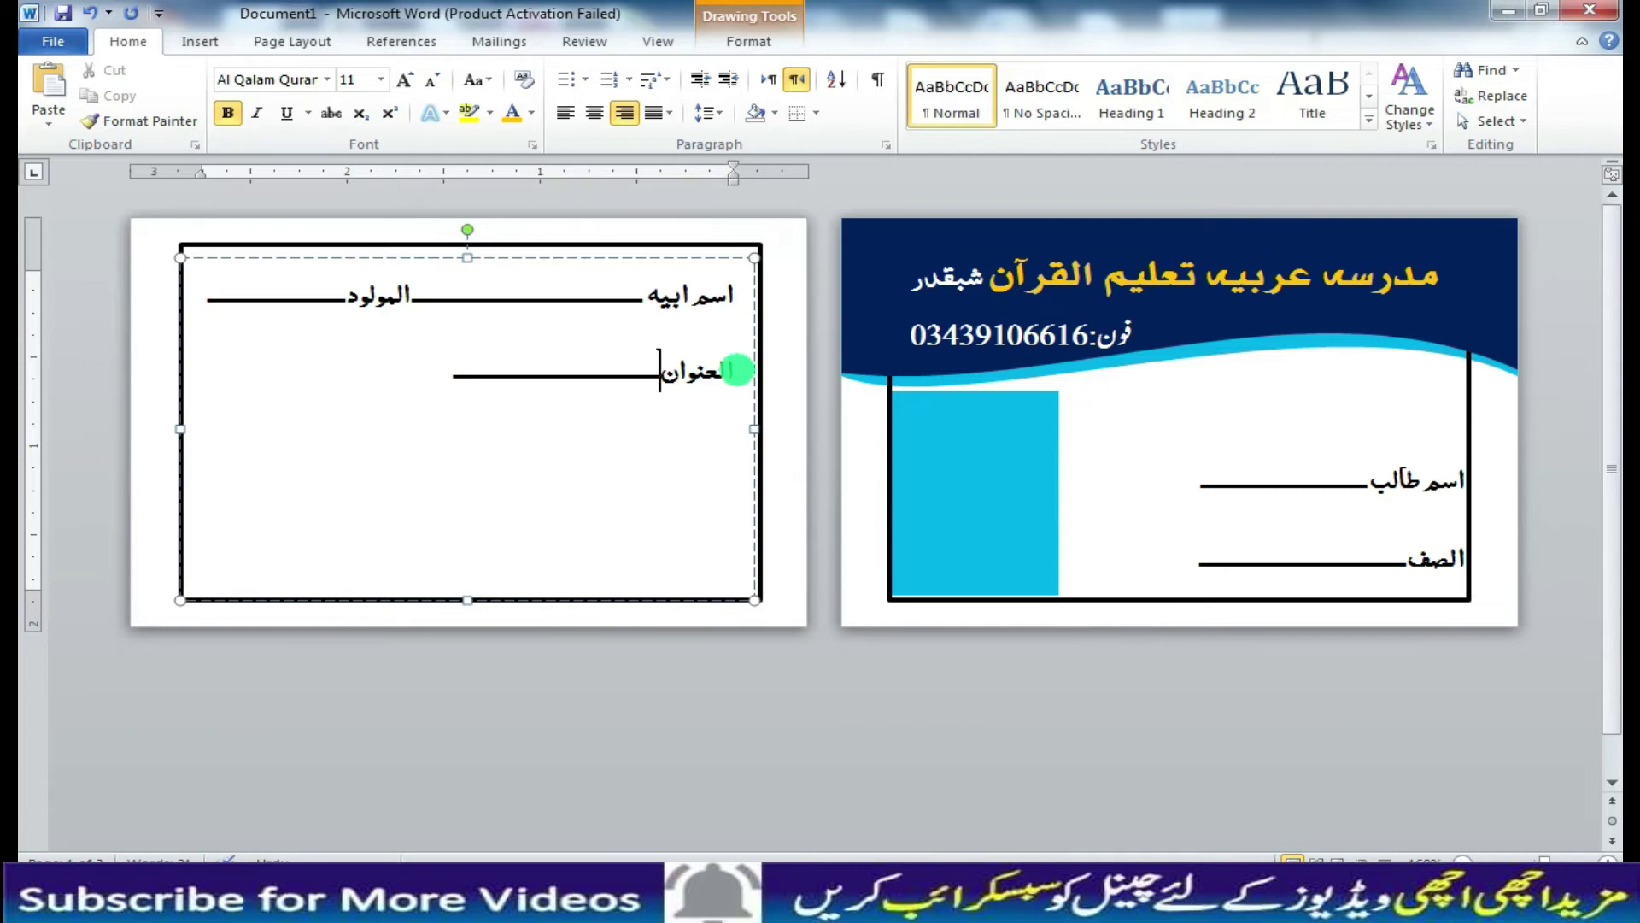
pyautogui.write('_________________________')
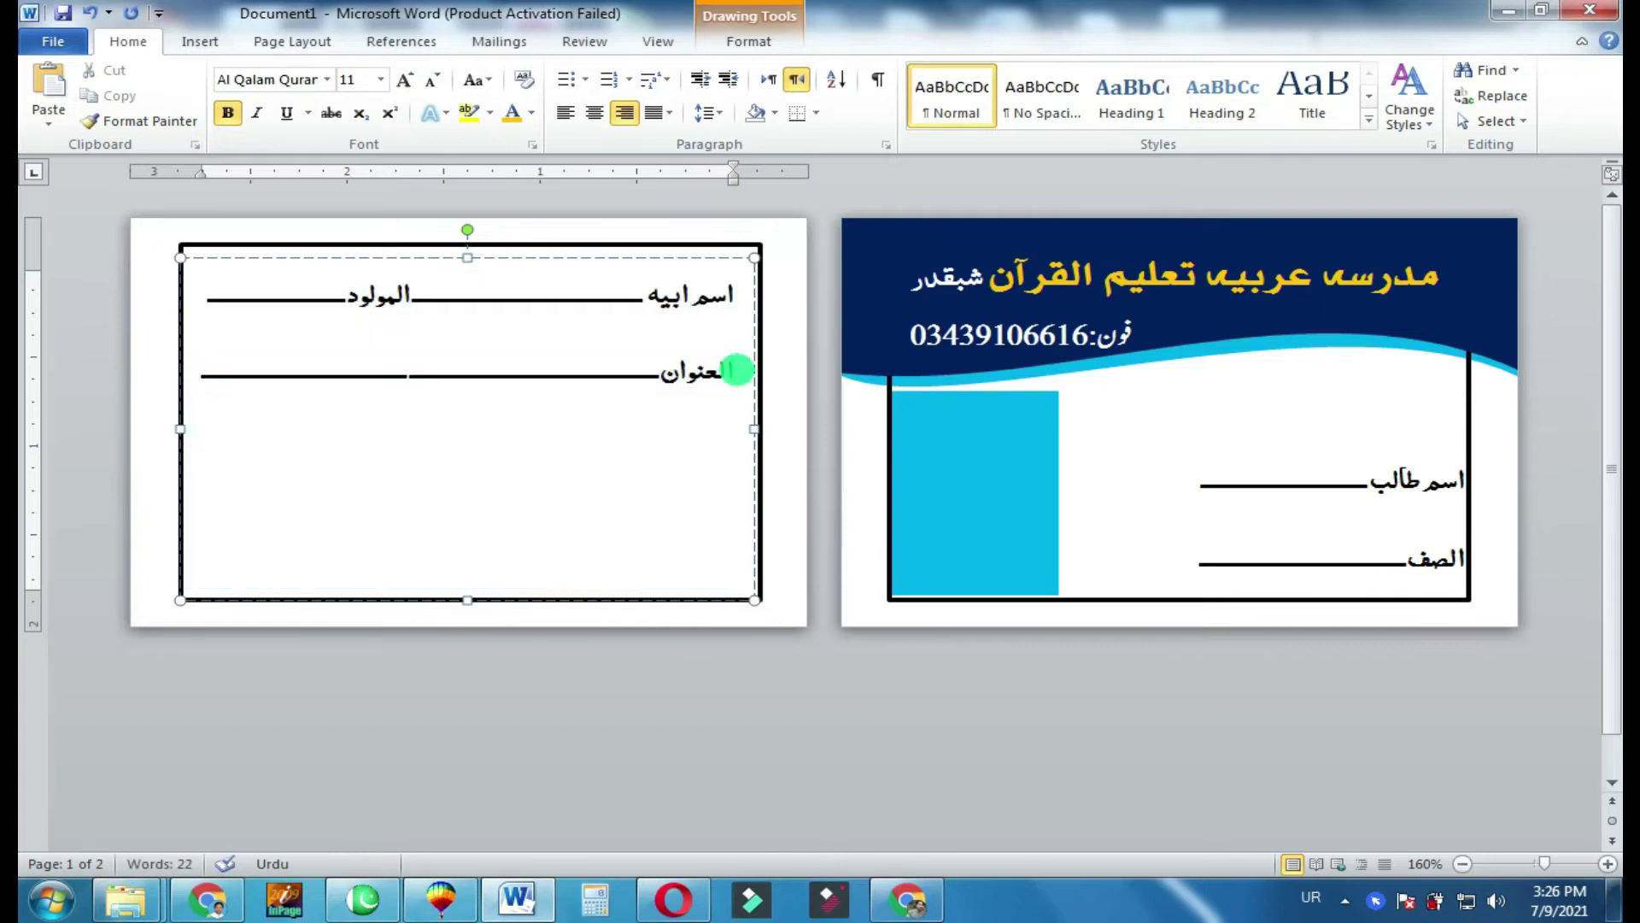
pyautogui.press('Return')
pyautogui.write('فون')
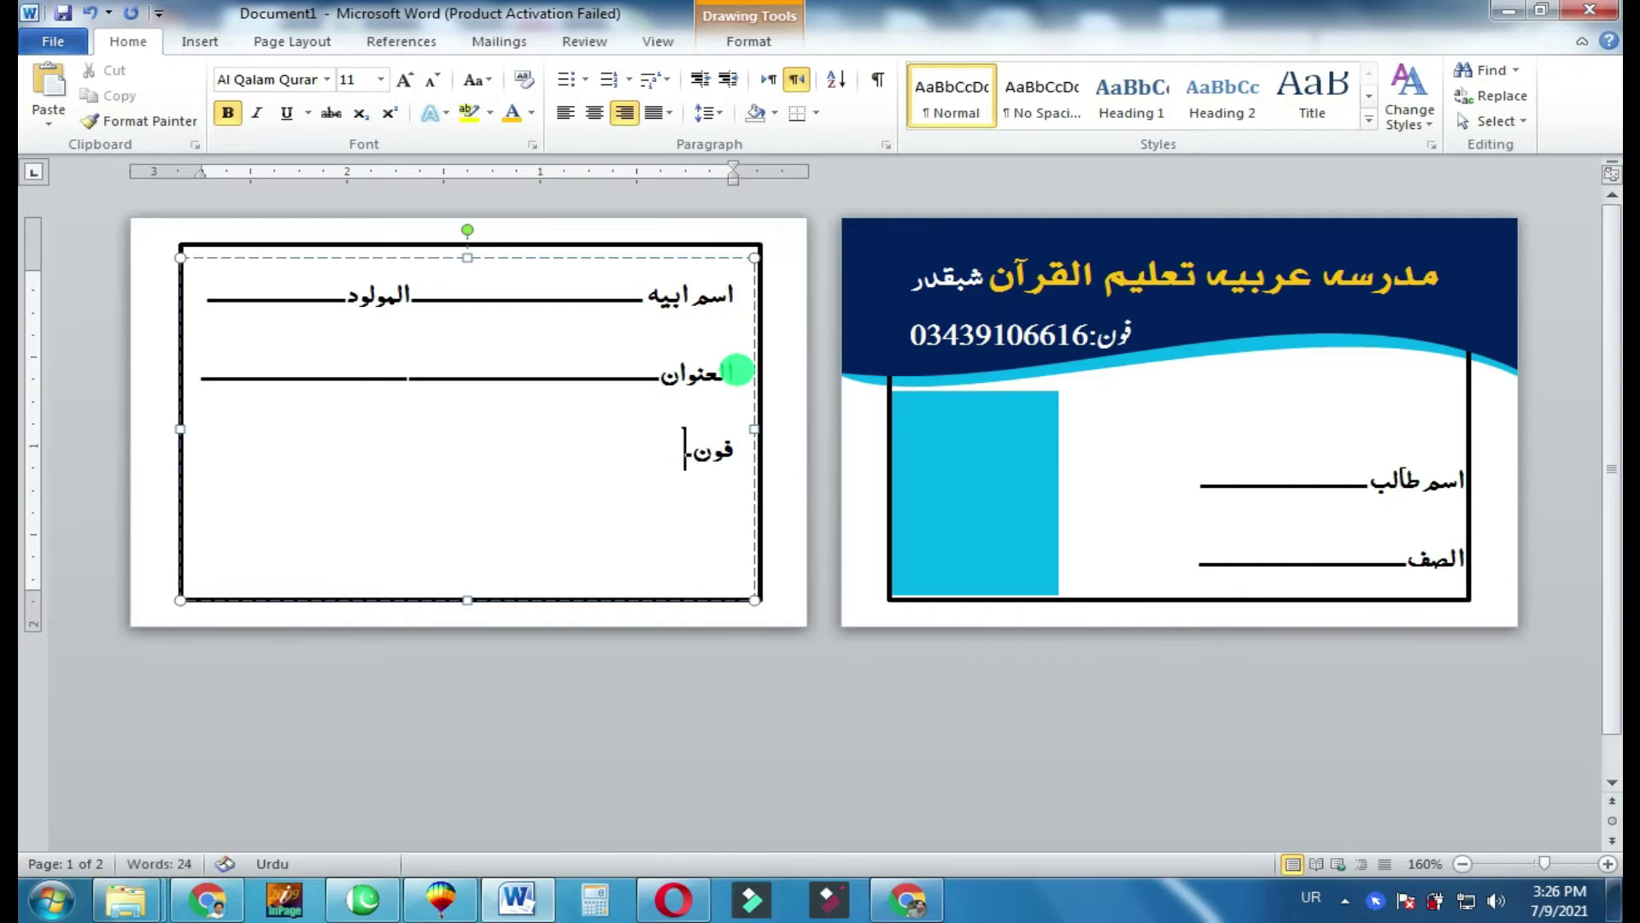
pyautogui.write('_______________')
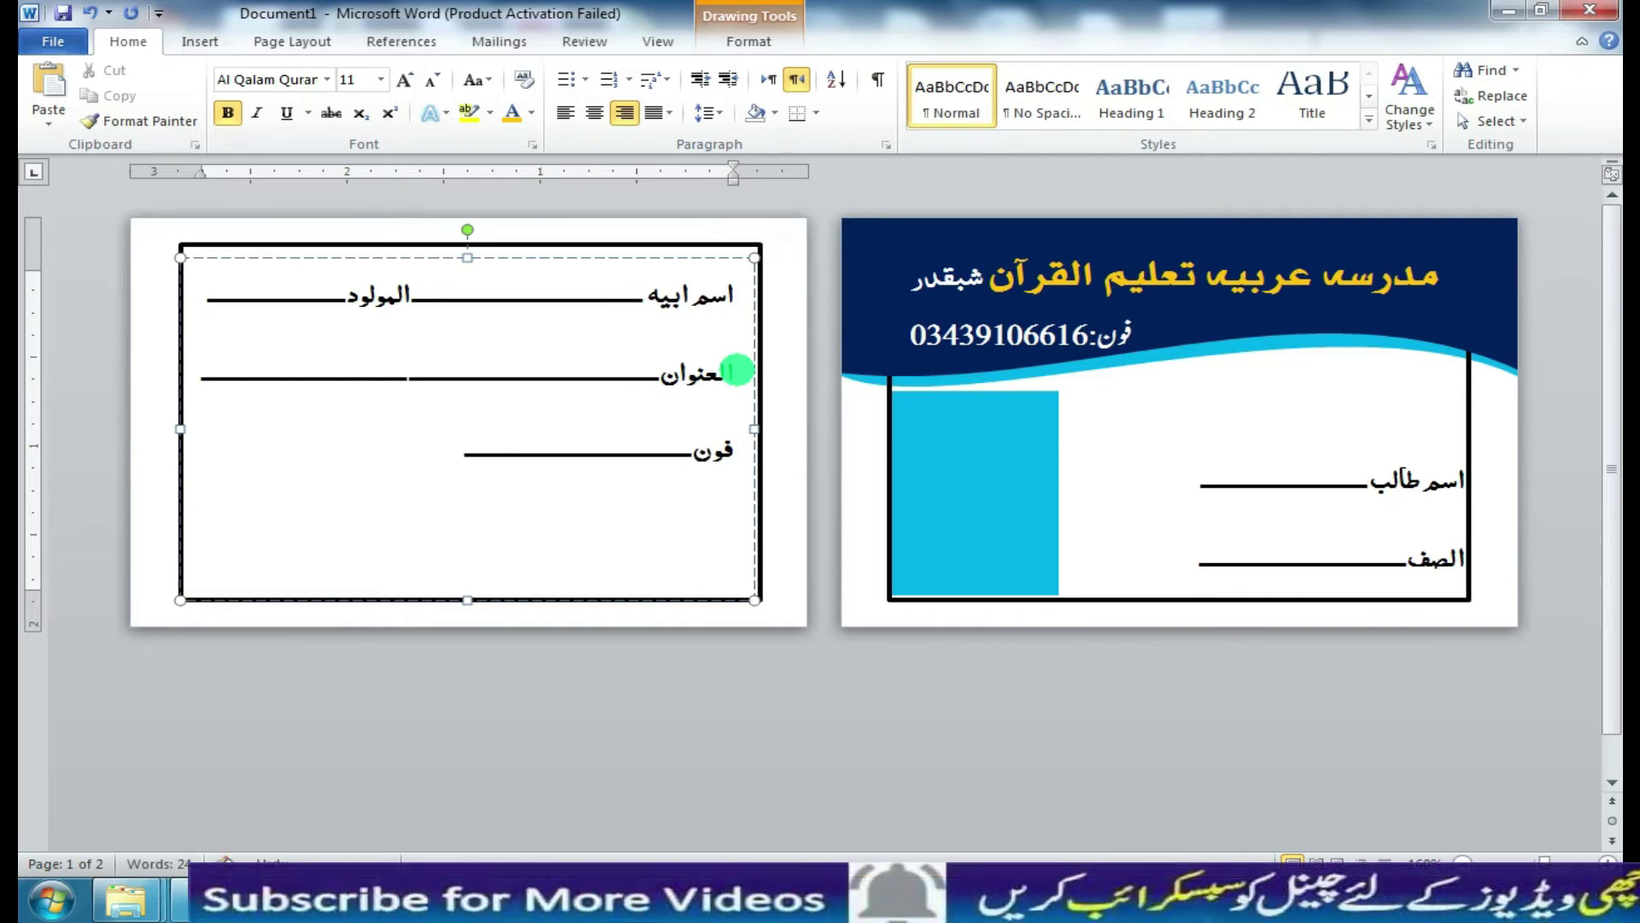
pyautogui.write('_______________________')
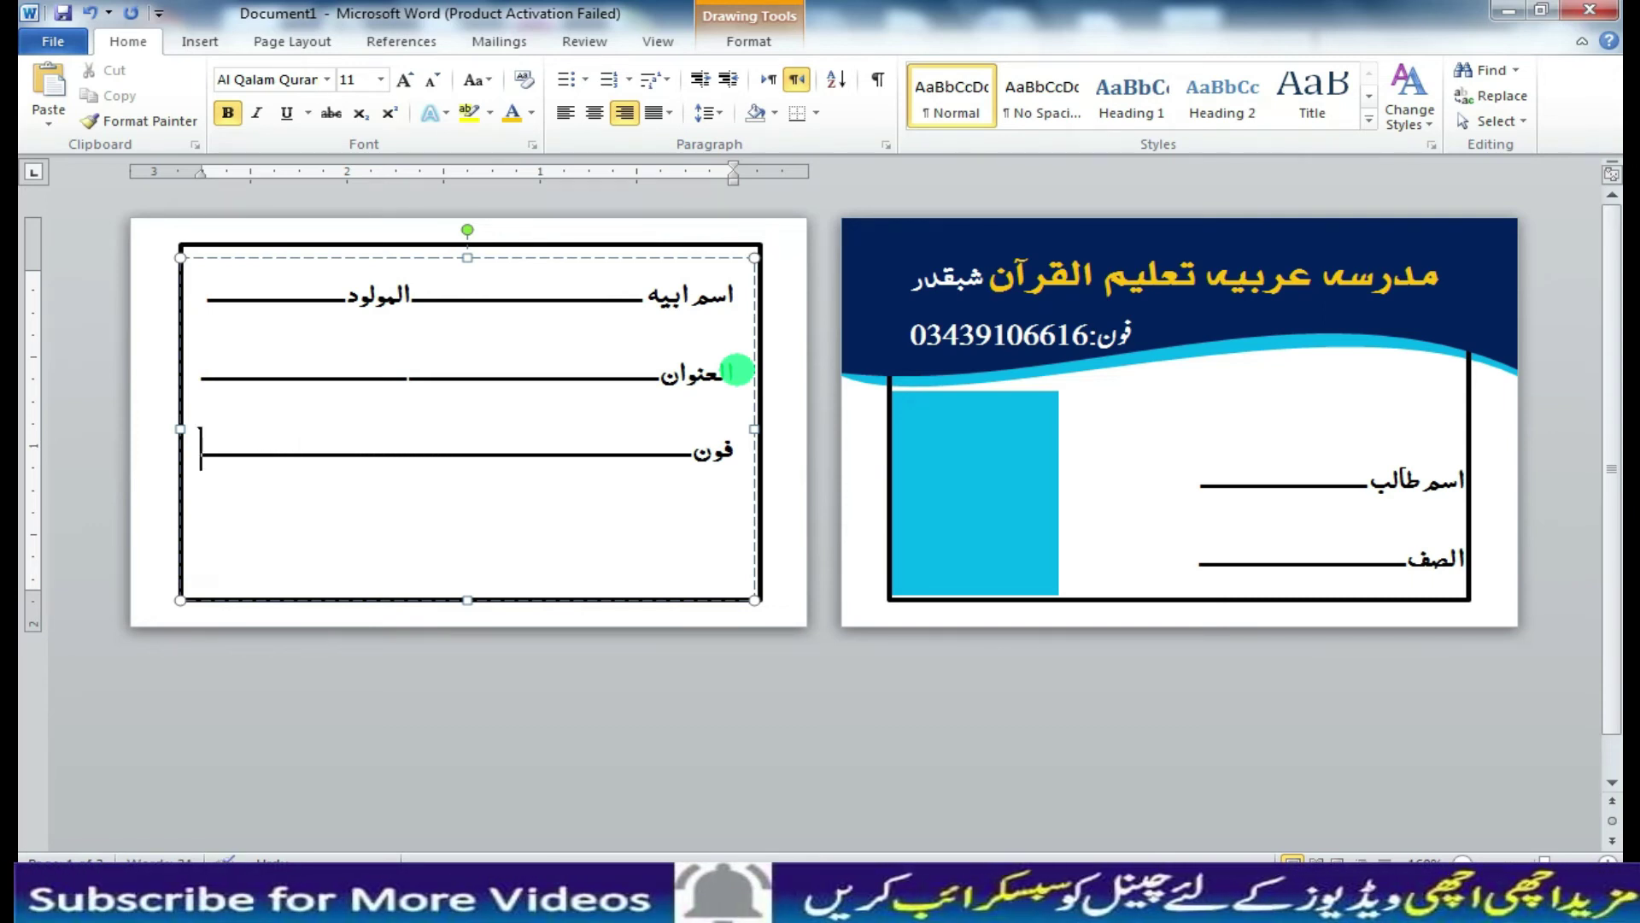
# - Add the تاریخ الاجراء and تاریخ الانتہاء lines, trimming the underline to fit
pyautogui.press('Return')
pyautogui.write('تاریخ الاجراء_____________ت')
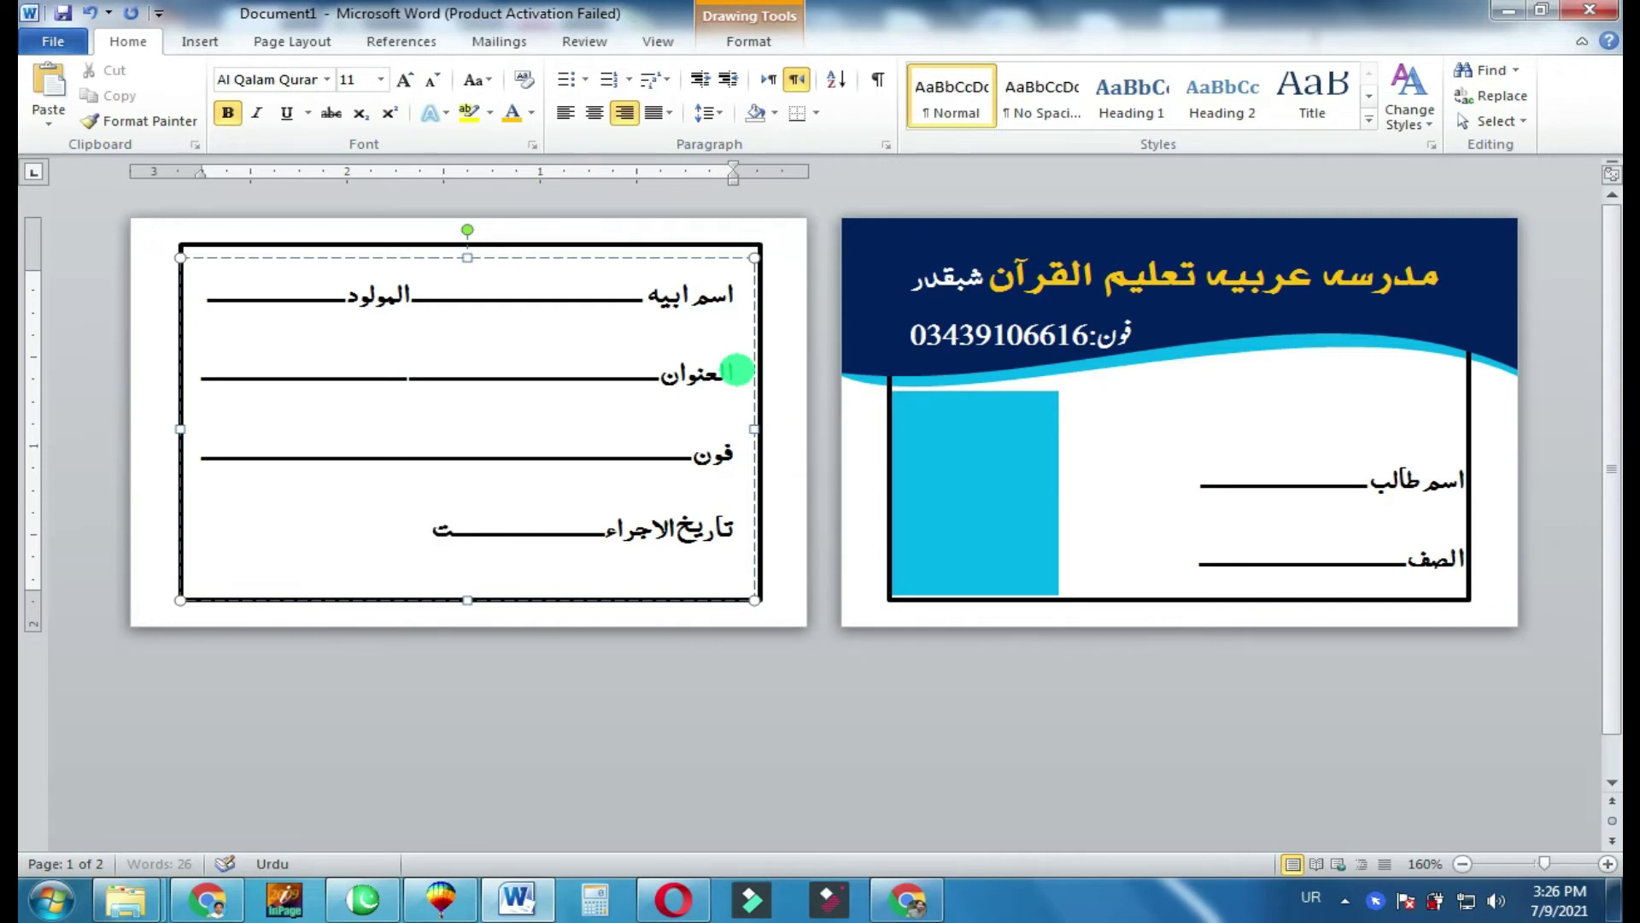
pyautogui.write('اریخ الا')
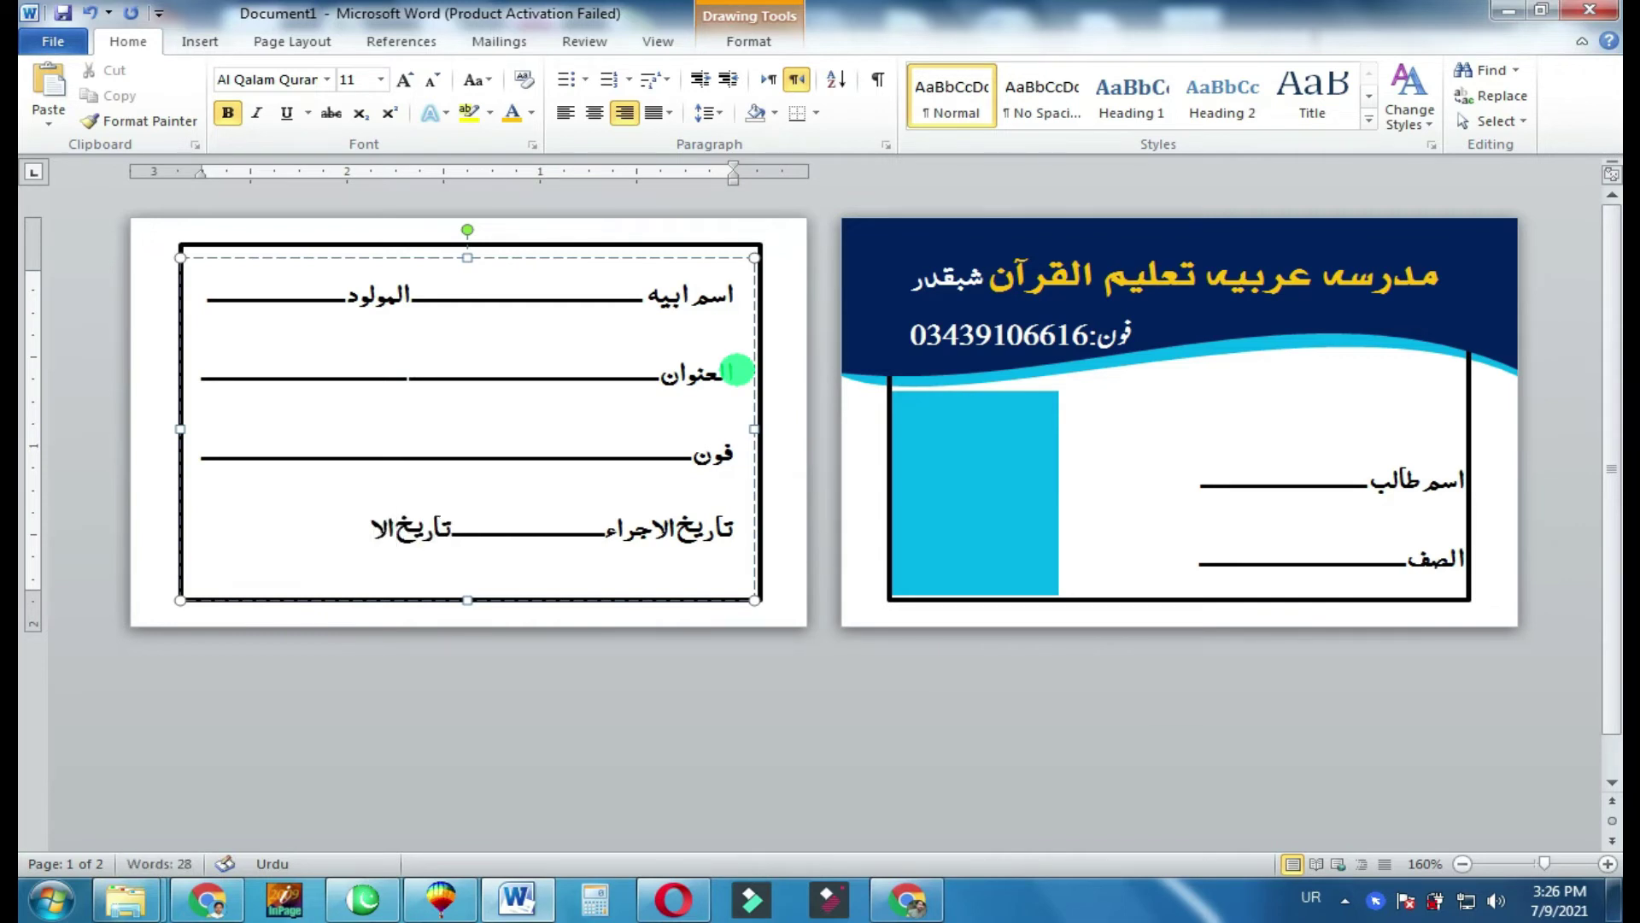
pyautogui.write('نتہاء')
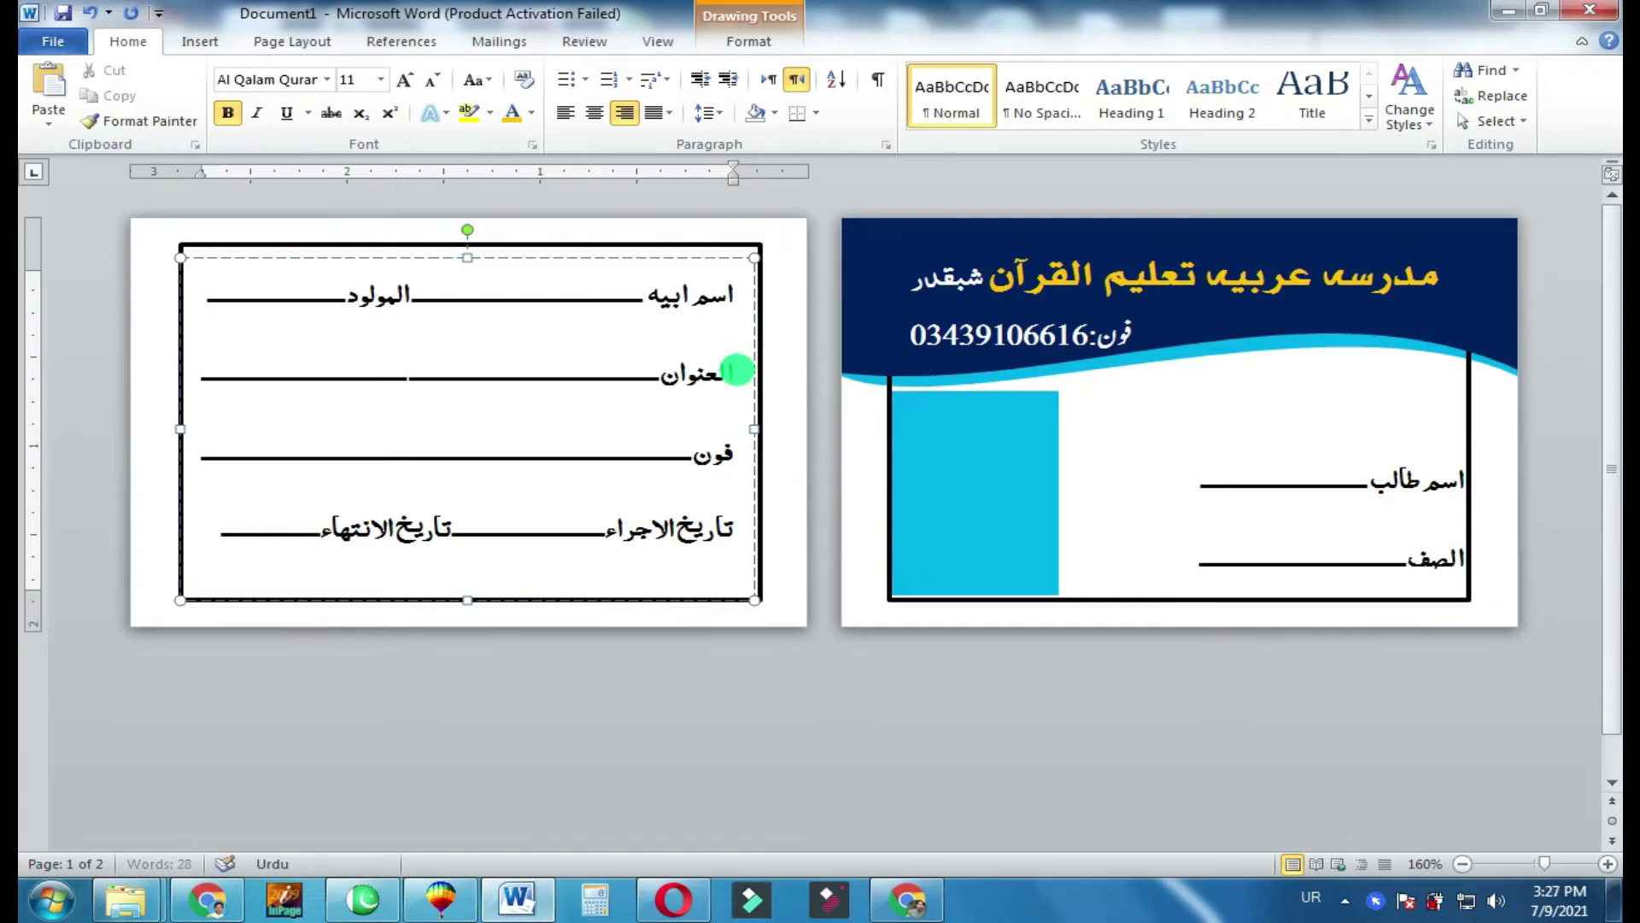
pyautogui.write('_____')
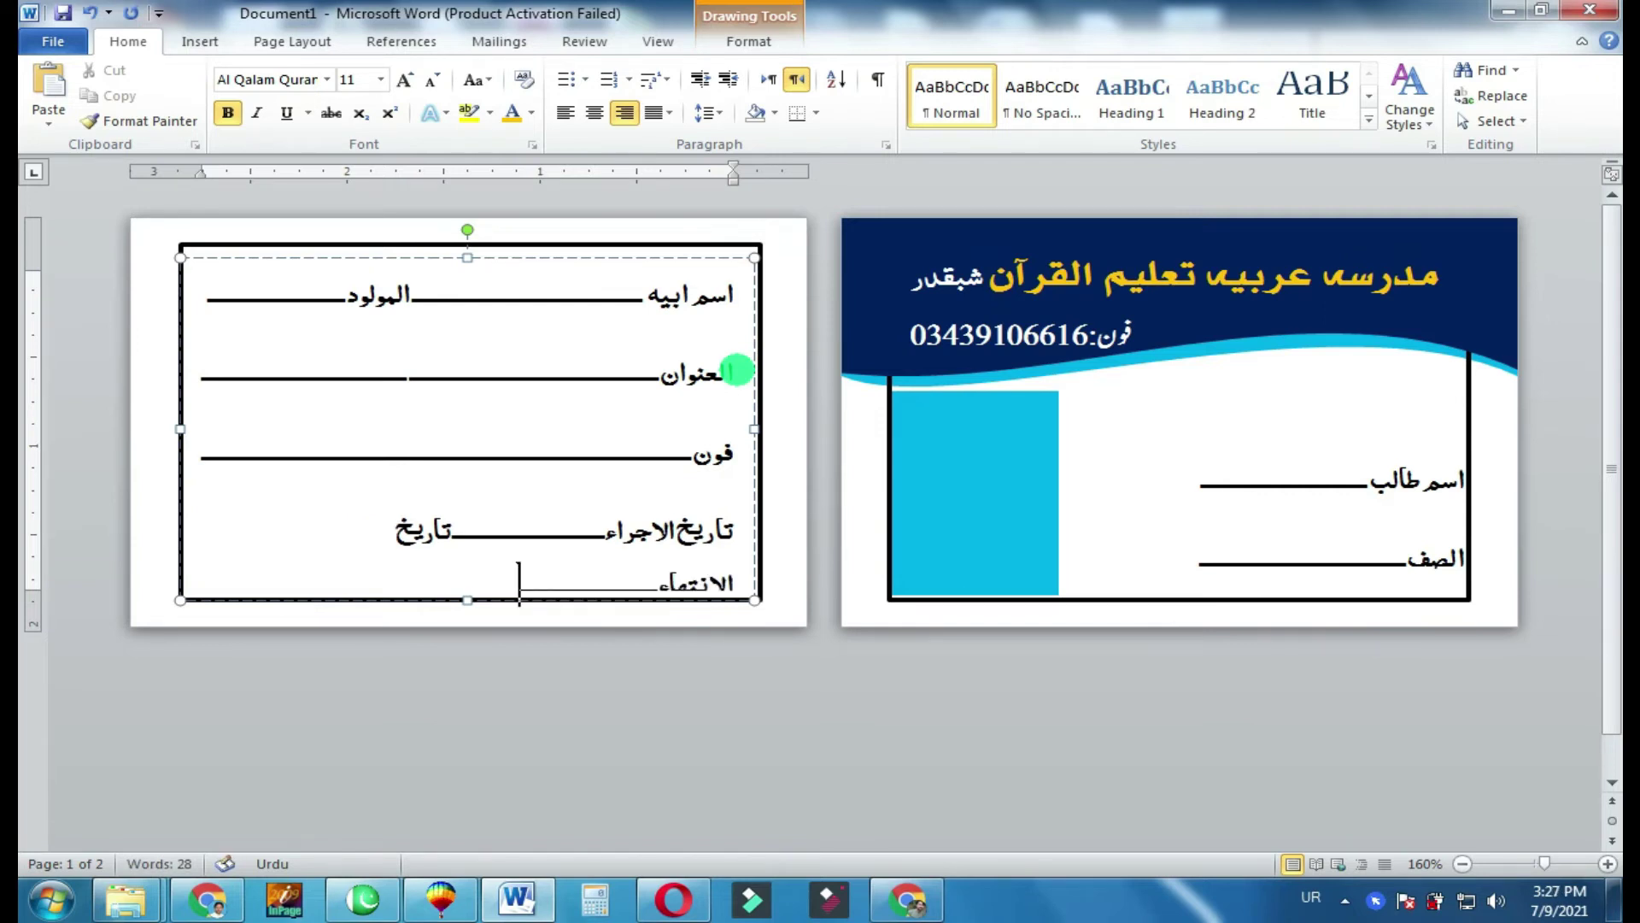
pyautogui.click(542, 531)
pyautogui.press('BackSpace')
pyautogui.press('BackSpace')
pyautogui.press('BackSpace')
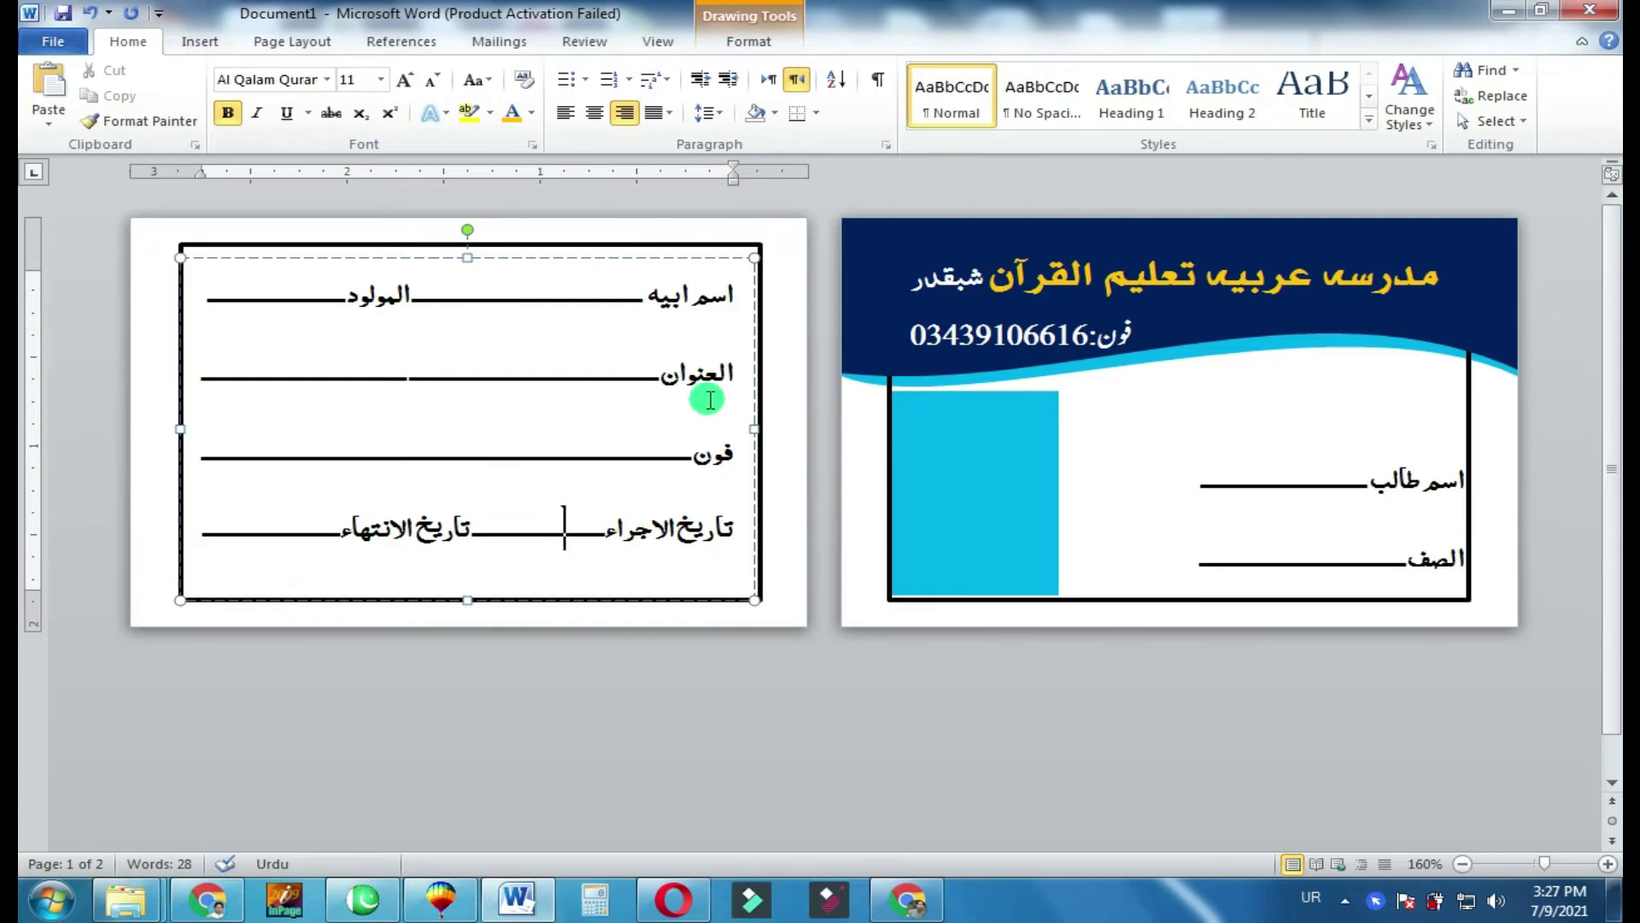
pyautogui.click(1468, 386)
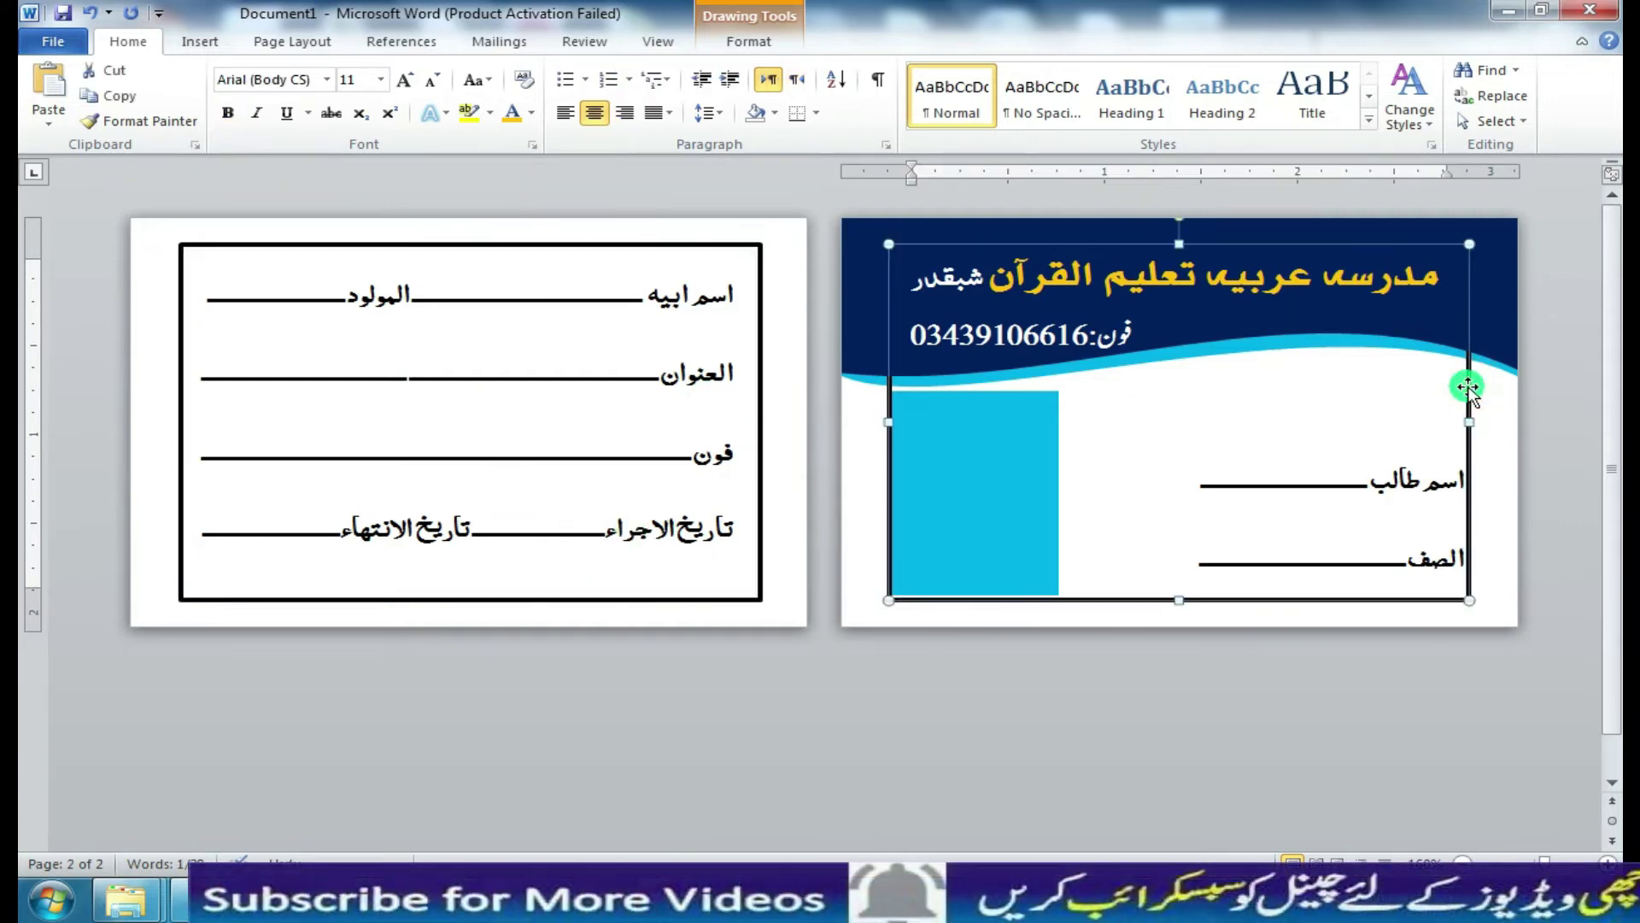
# - Widen the front card's phone-number box and make its text size 10, right-aligned
pyautogui.click(1106, 340)
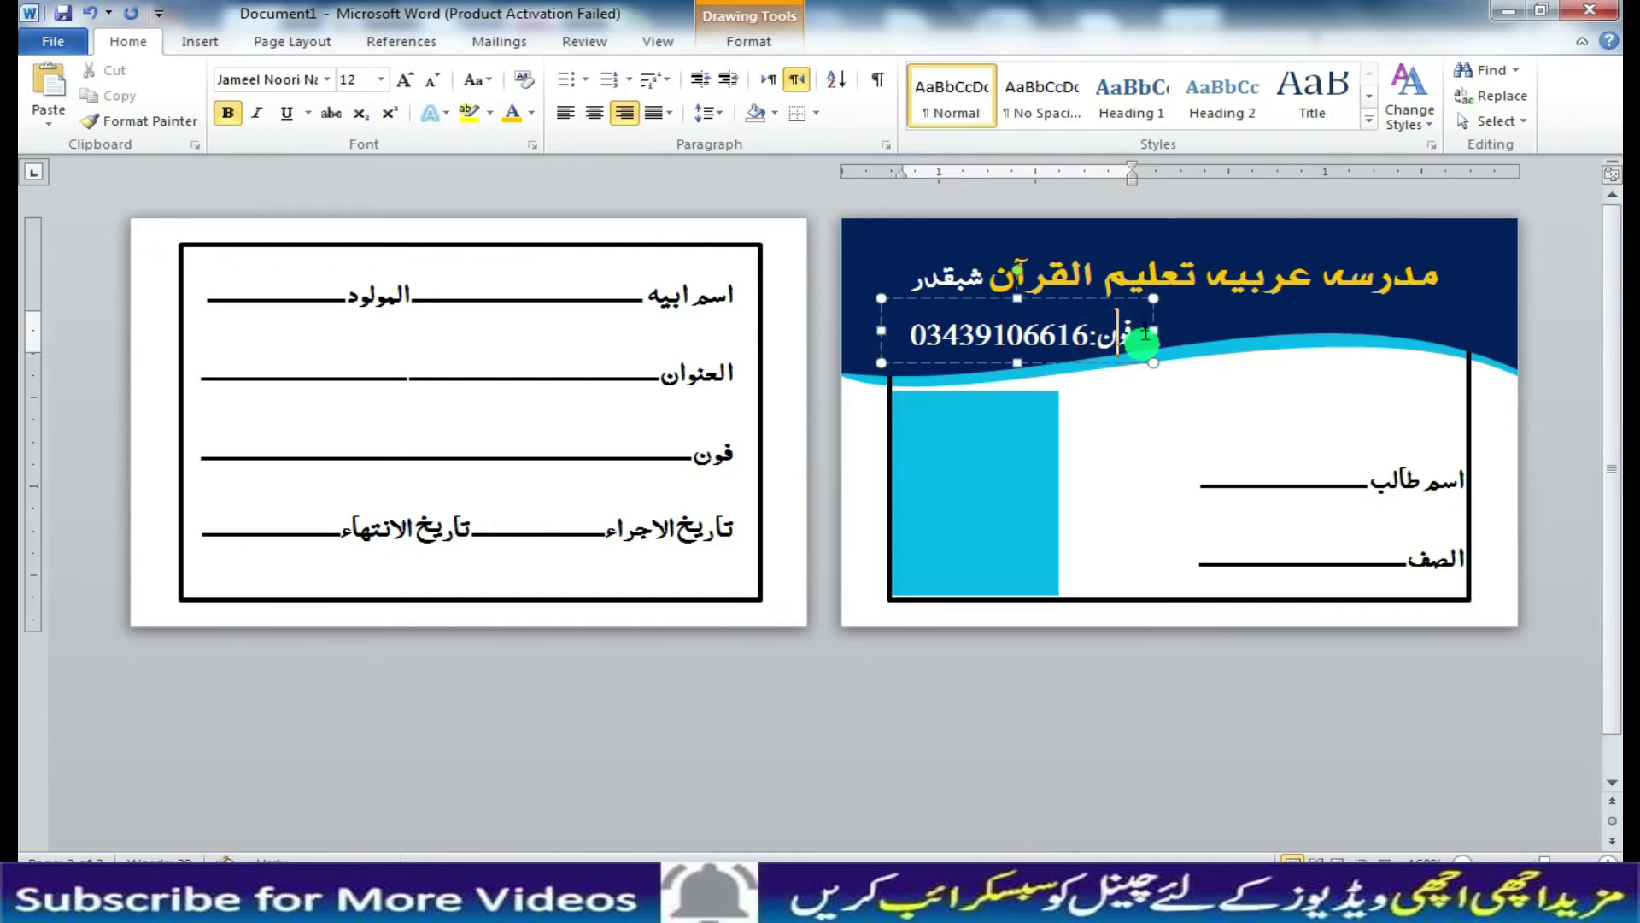
pyautogui.moveTo(1154, 330); pyautogui.dragTo(1467, 314)
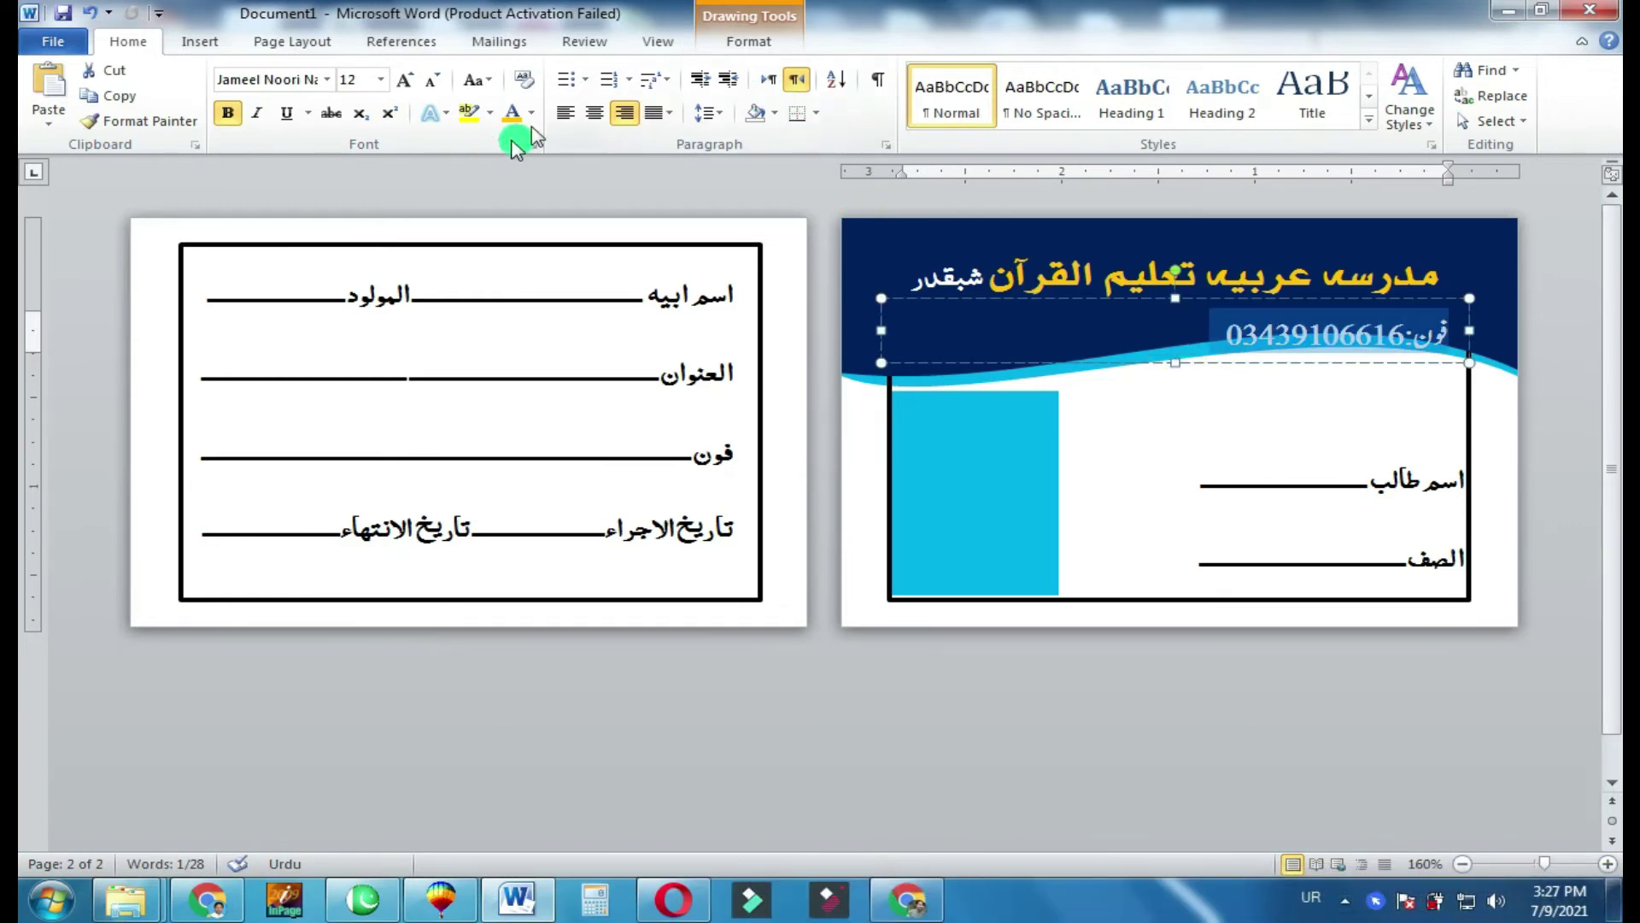
pyautogui.click(563, 112)
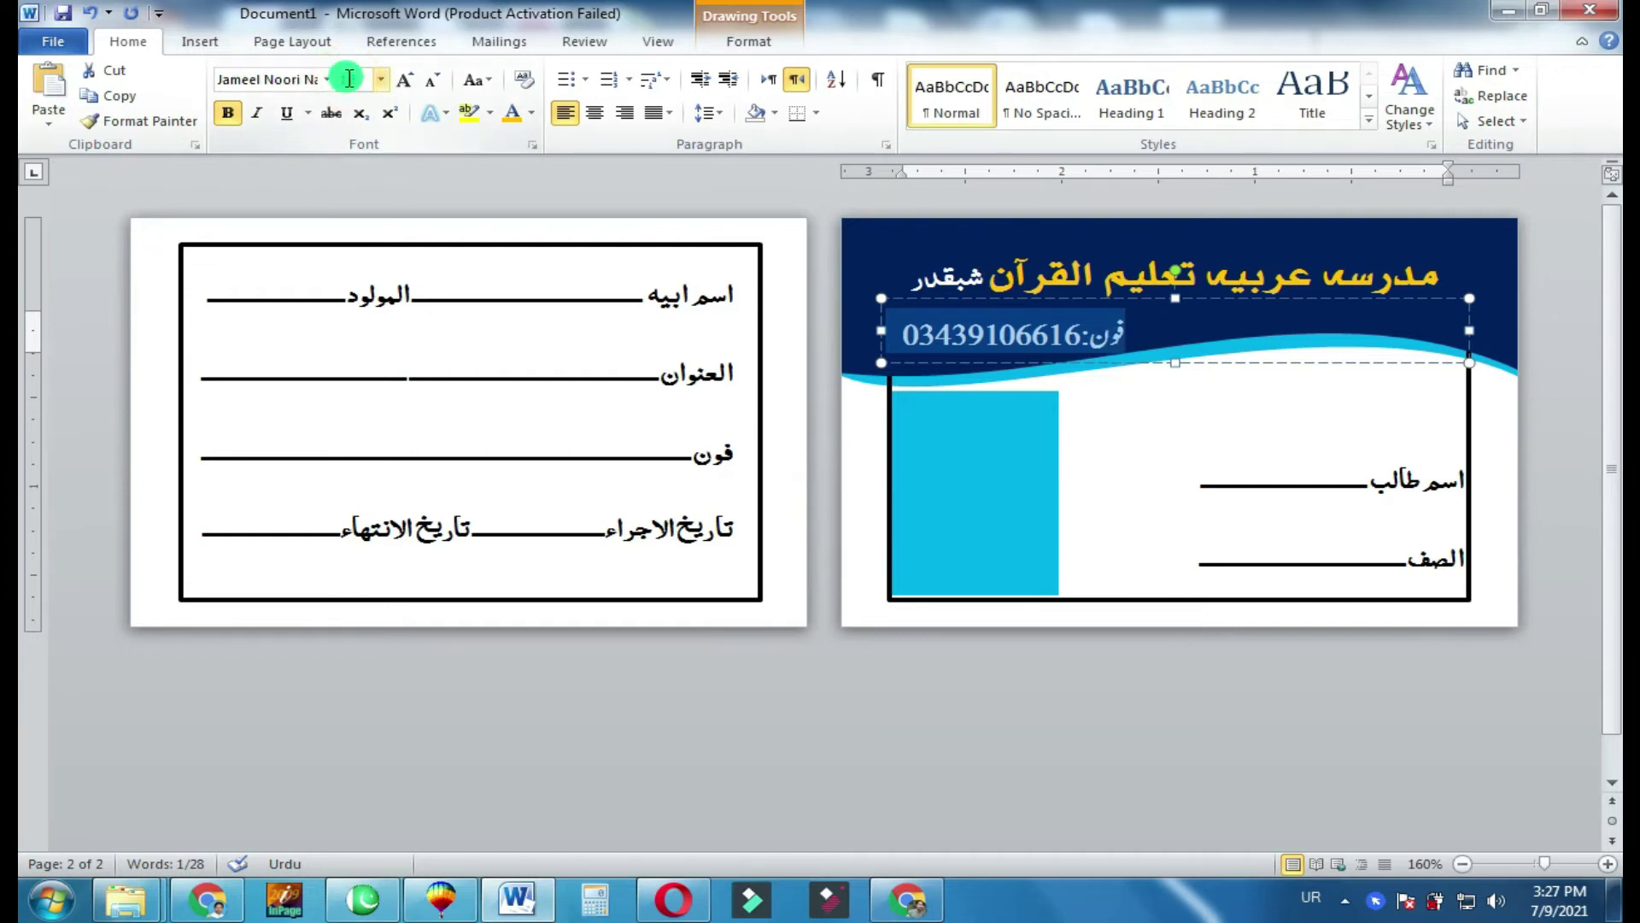
pyautogui.press('Return')
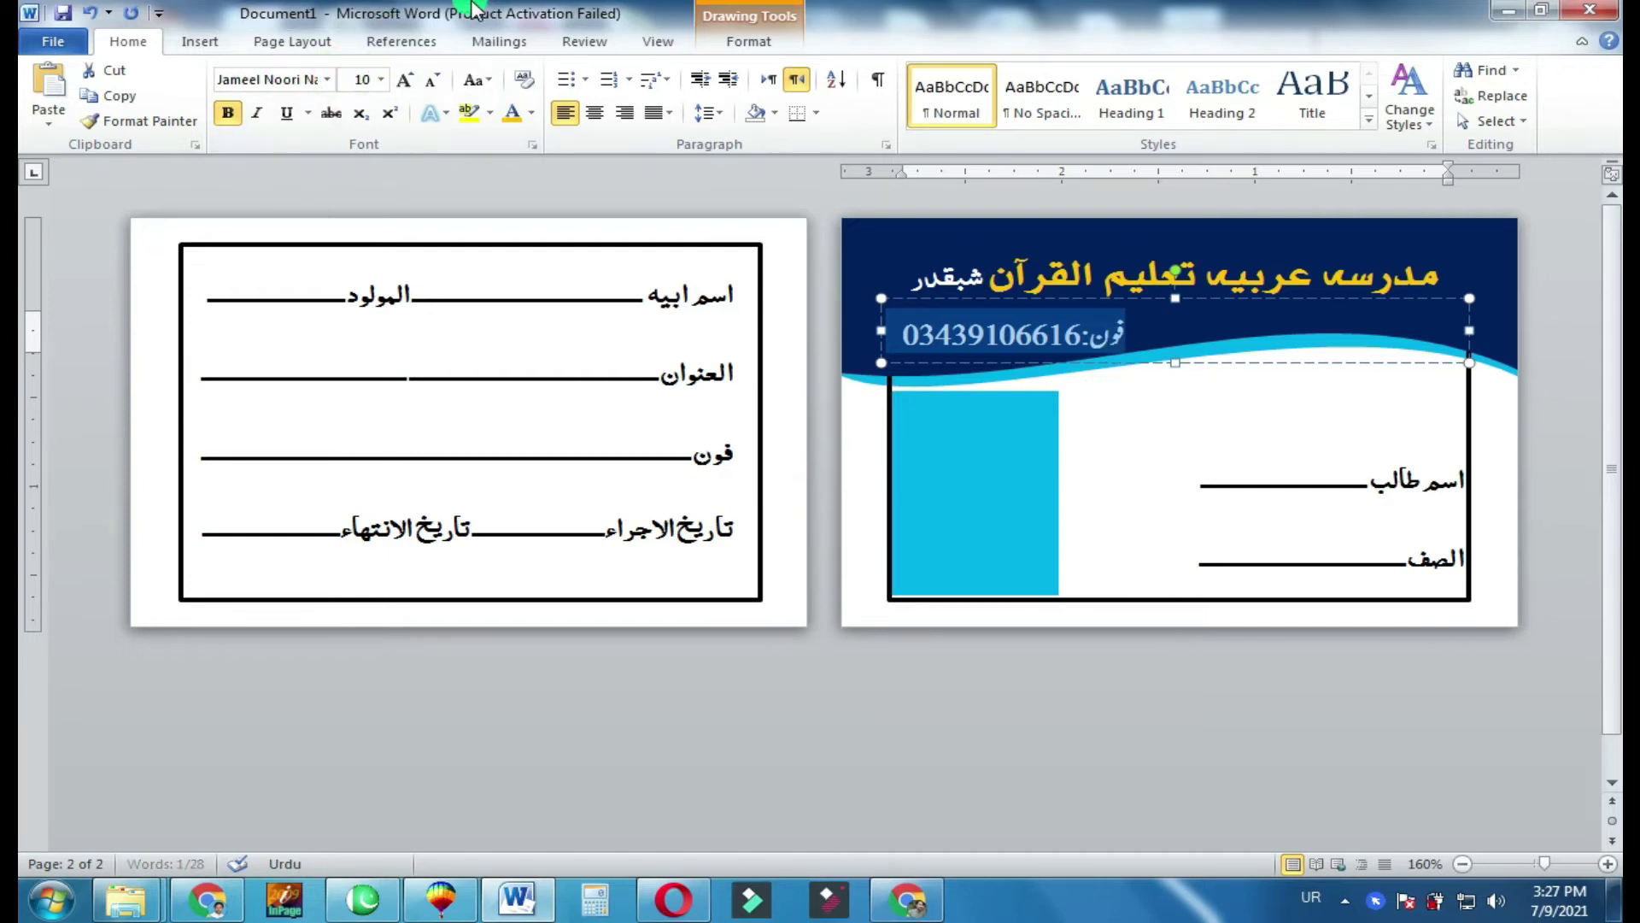
pyautogui.moveTo(1383, 526); pyautogui.dragTo(1279, 350)
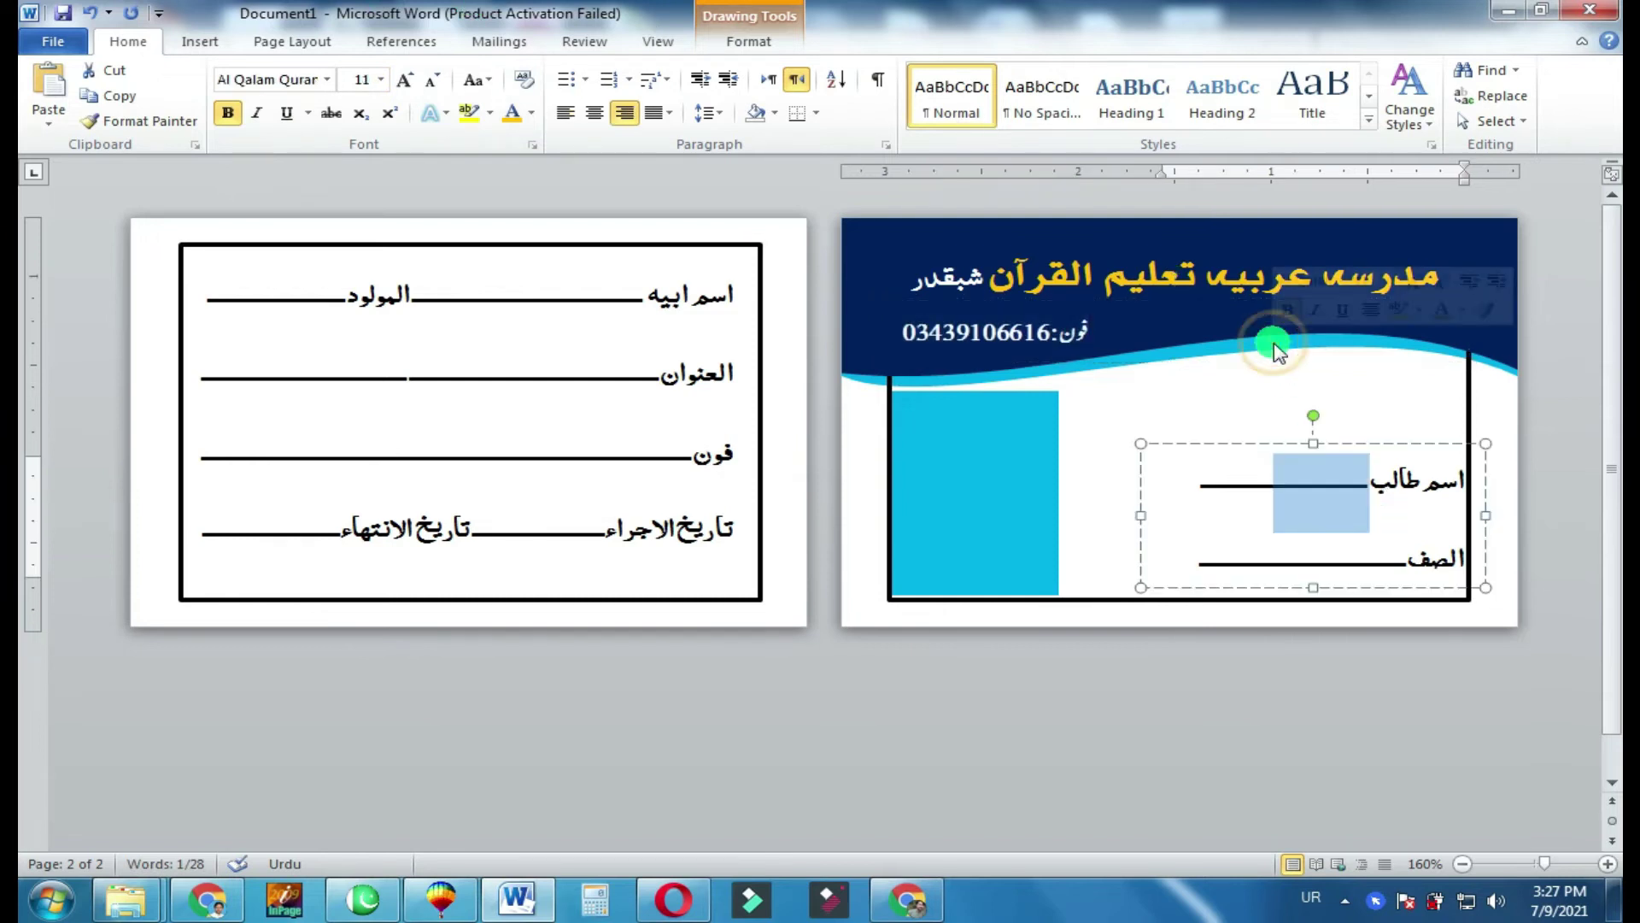
pyautogui.click(1167, 349)
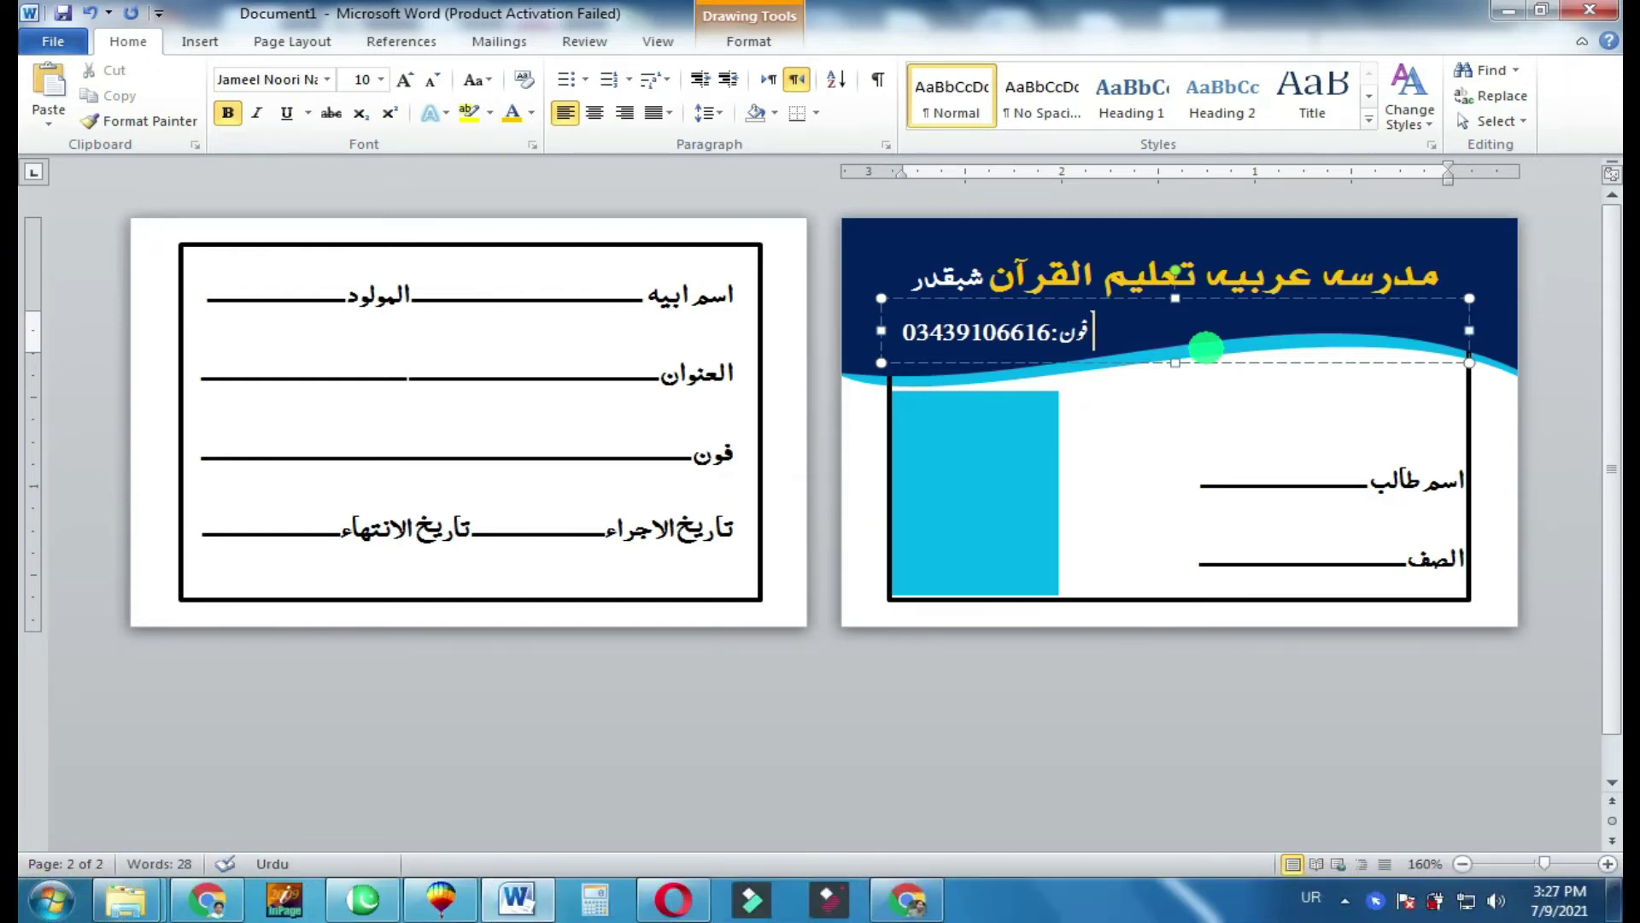
pyautogui.click(624, 112)
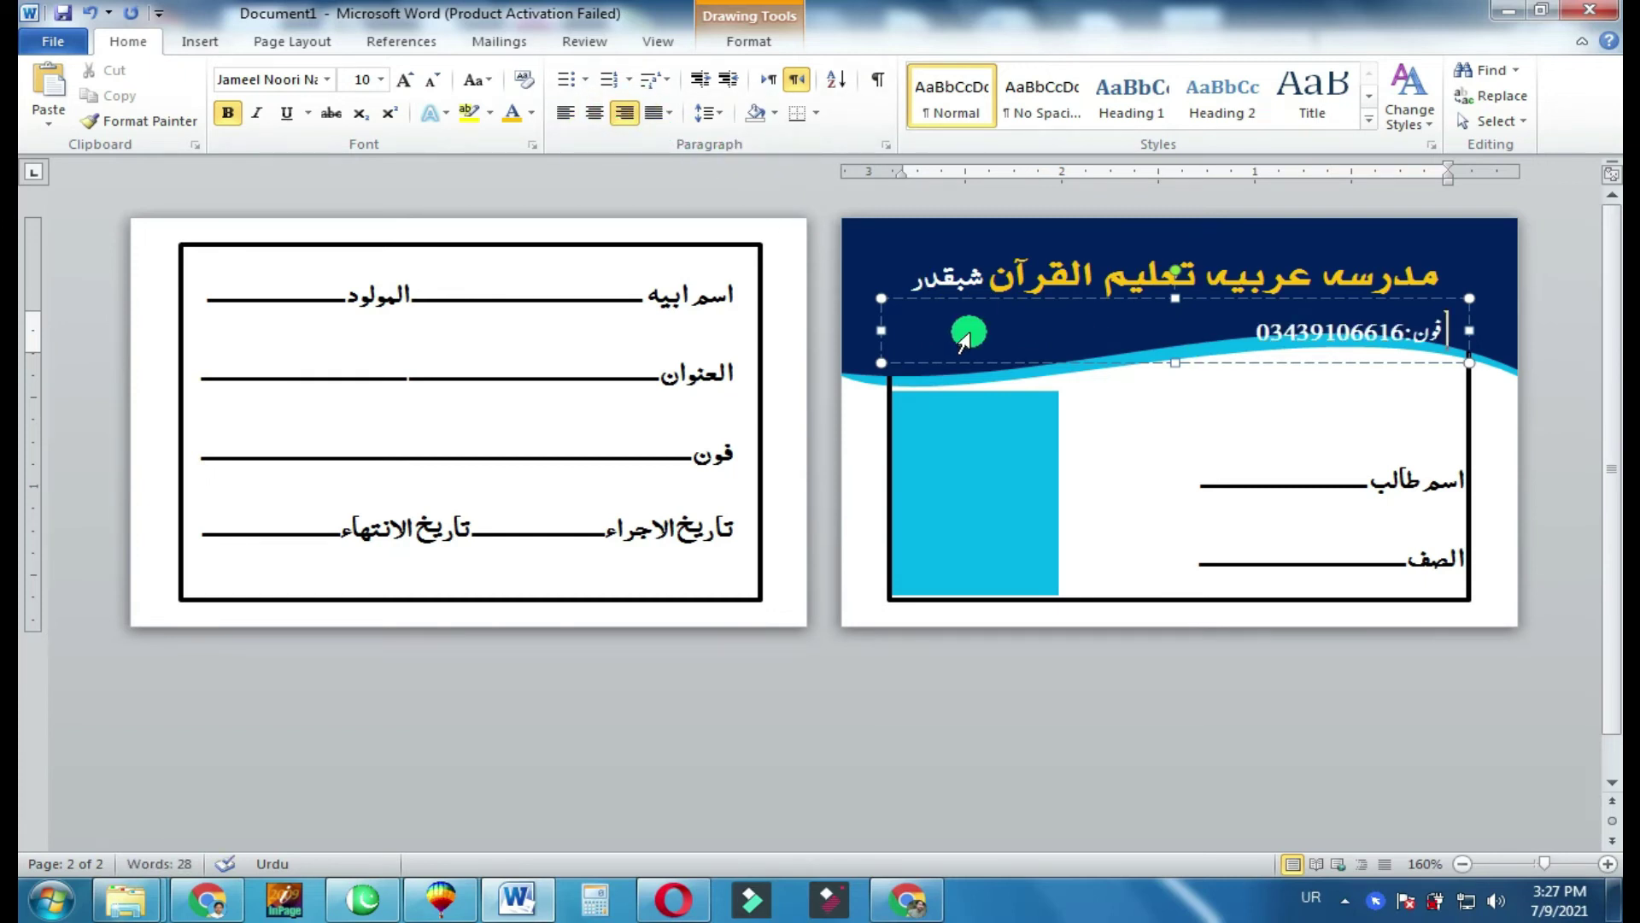
# - Type the address before the phone number, separate them with a tab, and nudge the box up
pyautogui.write('پشاور ')
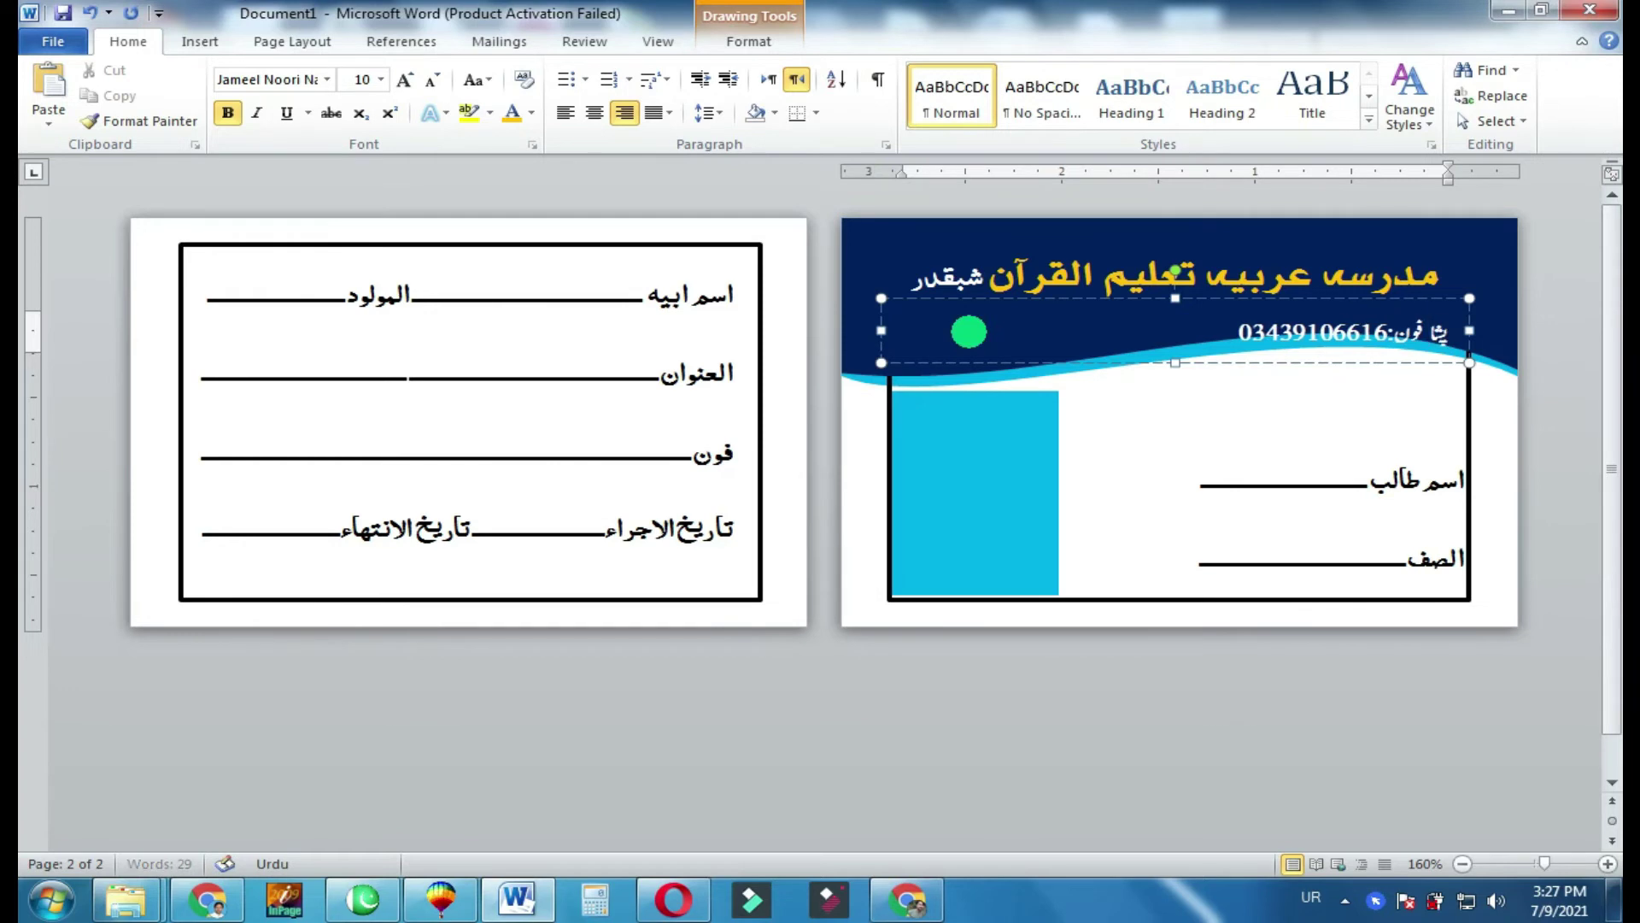
pyautogui.write('روڈ')
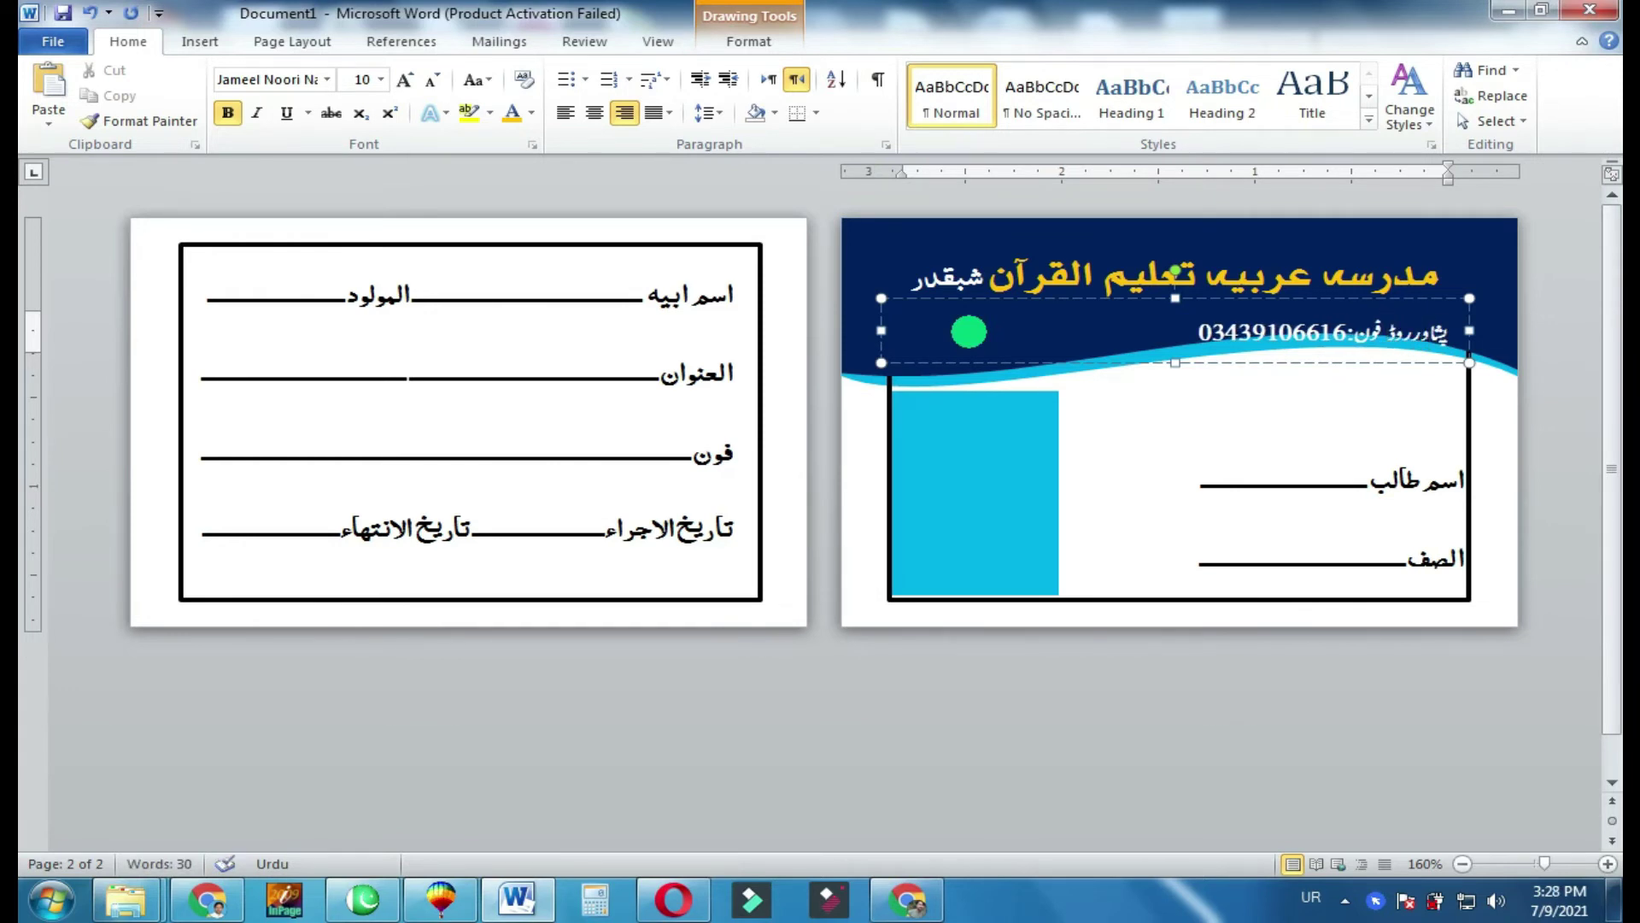
pyautogui.write(' نزدشبقدر')
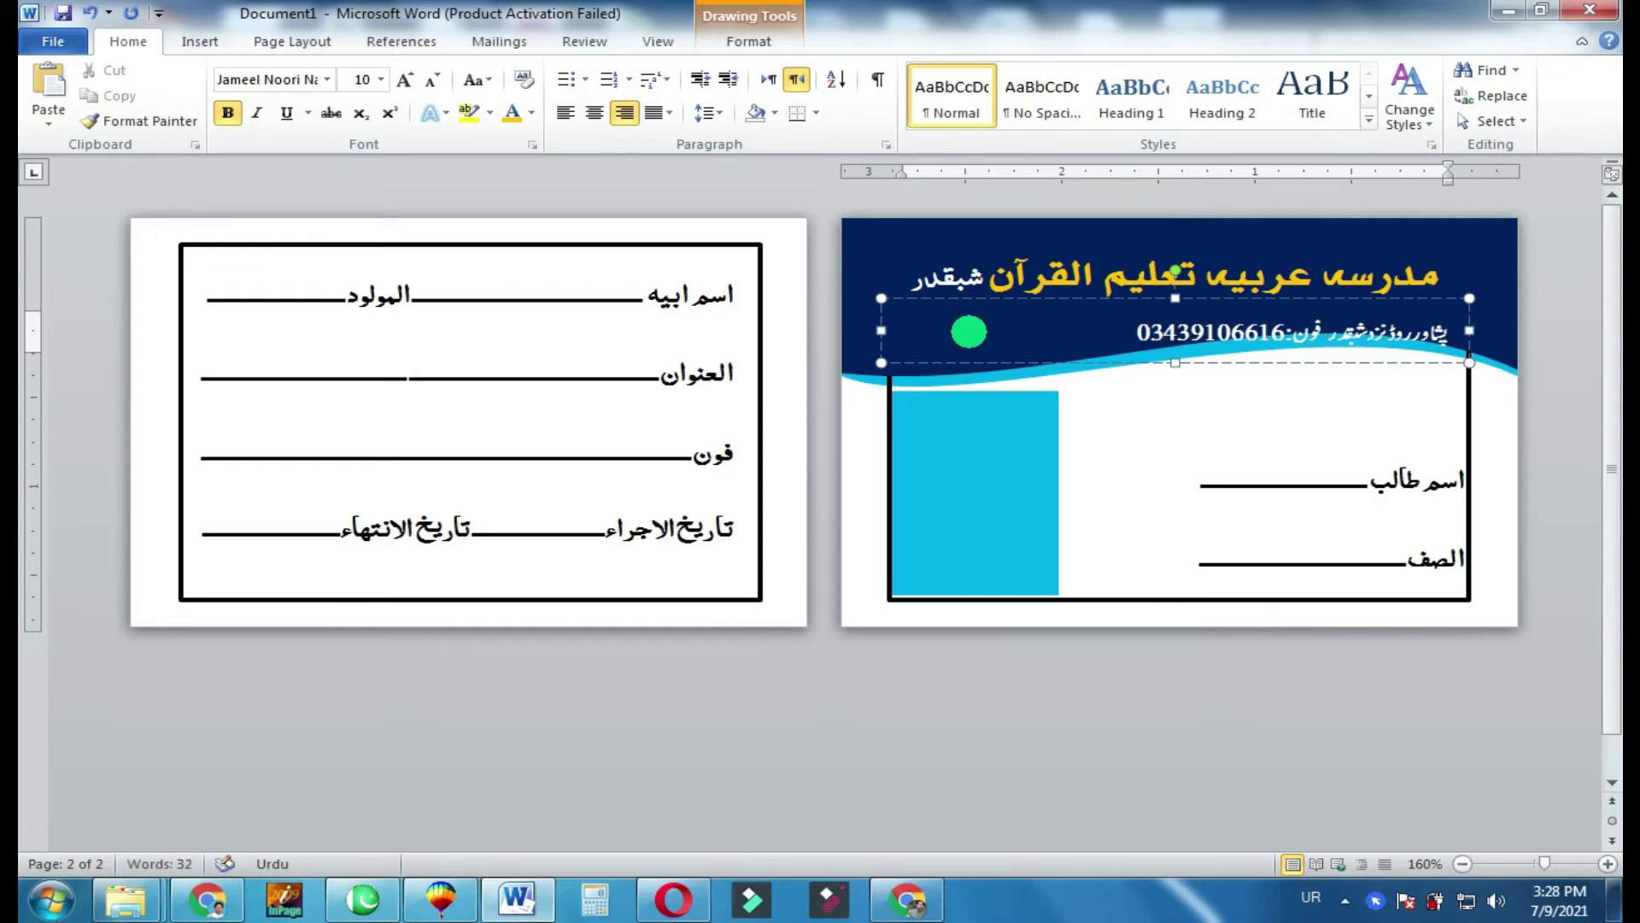
pyautogui.write(' حسن زا')
pyautogui.write('ی')
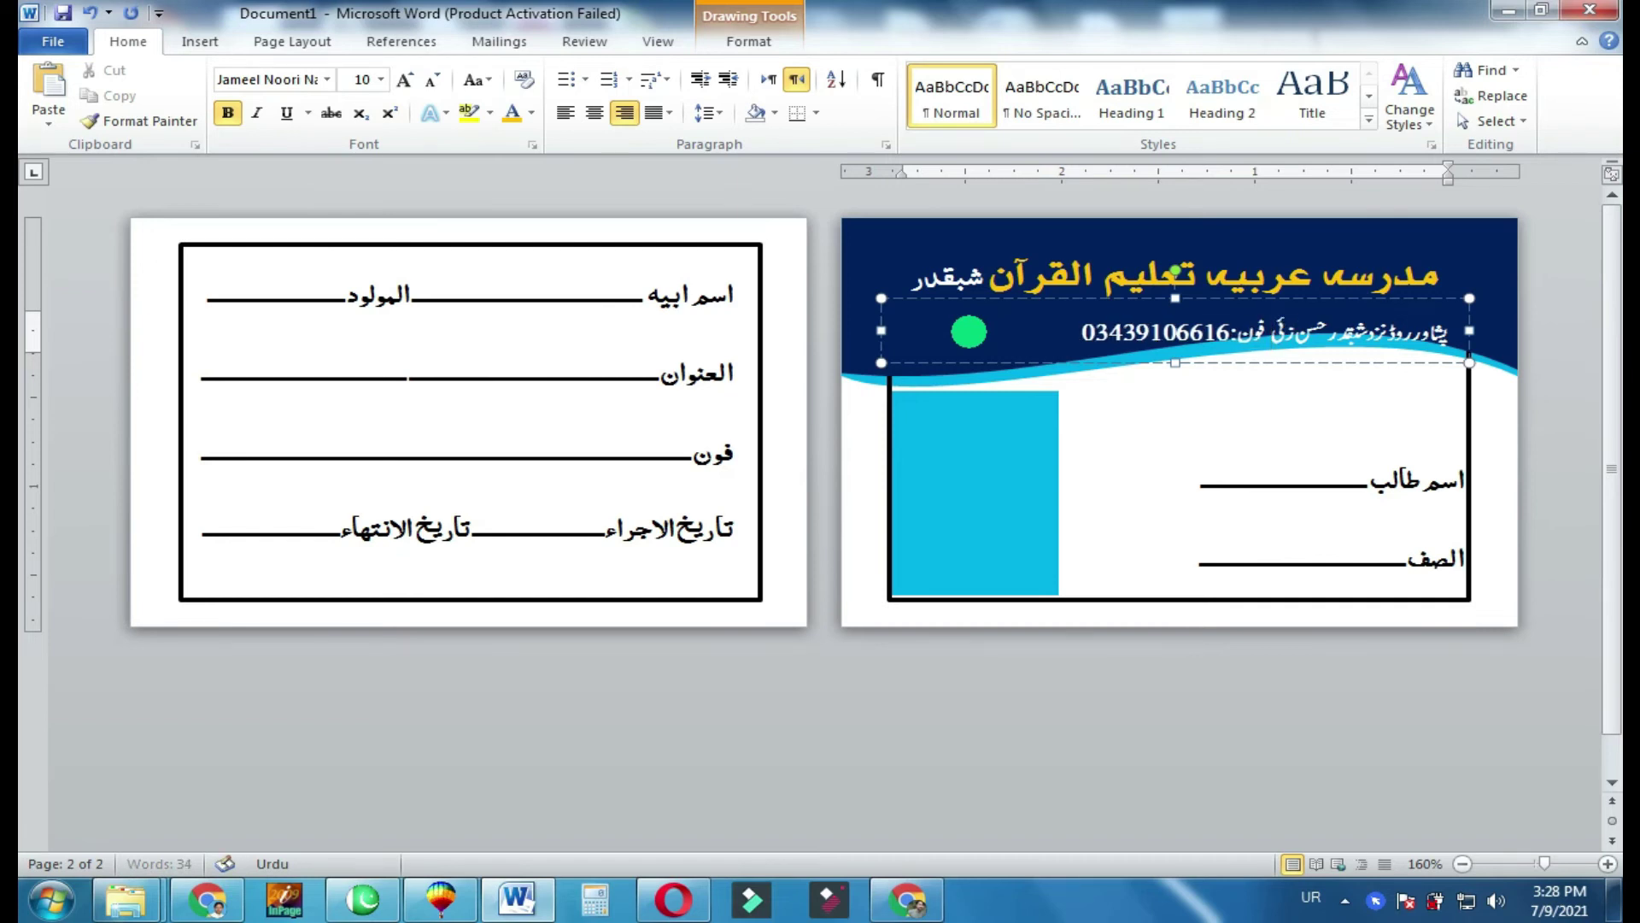
pyautogui.press('Tab')
pyautogui.press('Tab')
pyautogui.press('Tab')
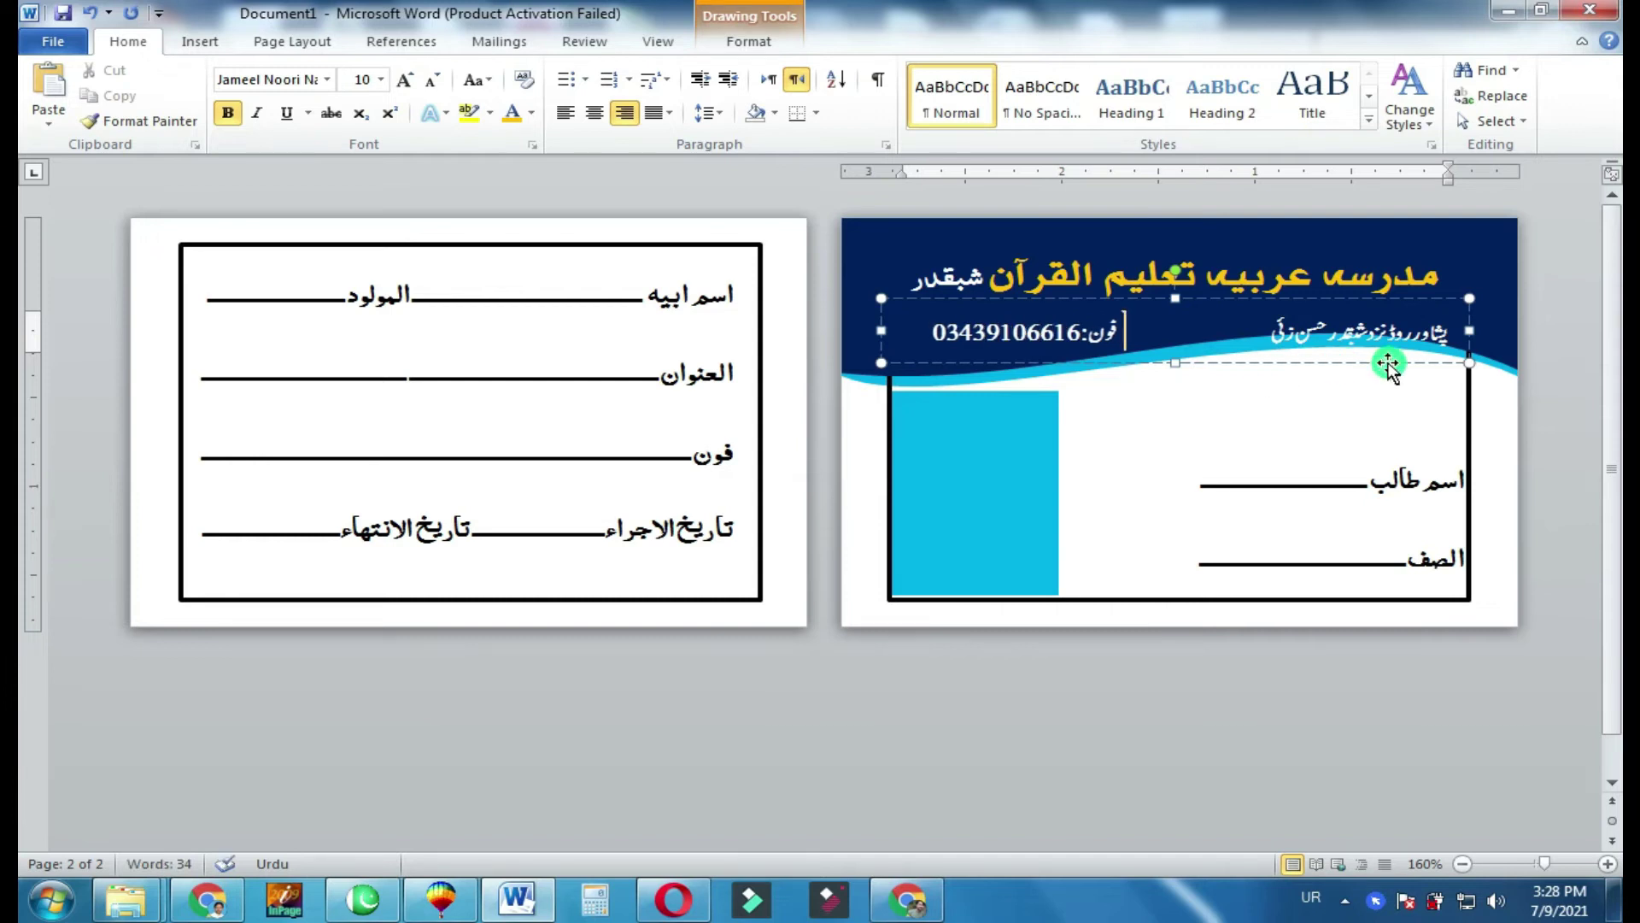
pyautogui.click(1380, 349)
pyautogui.moveTo(1380, 349); pyautogui.dragTo(1367, 341)
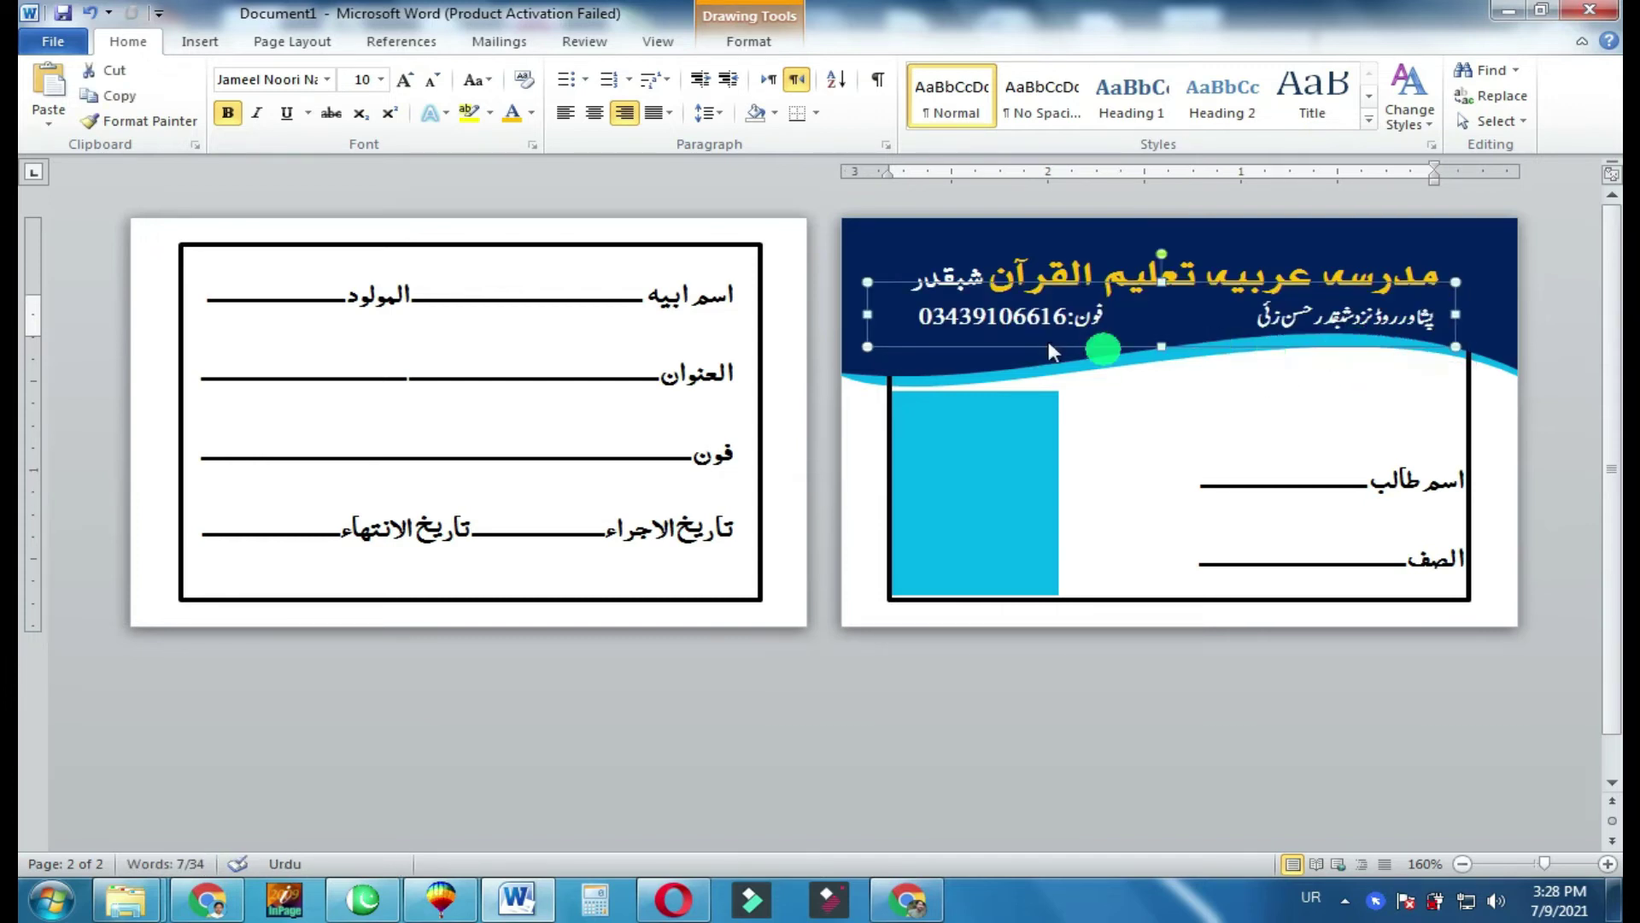
pyautogui.click(1324, 453)
# - Resize and shift the address-and-phone box so it sits under the madrasa title
pyautogui.keyDown('ctrl'); pyautogui.scroll(5, 1324, 453); pyautogui.keyUp('ctrl')
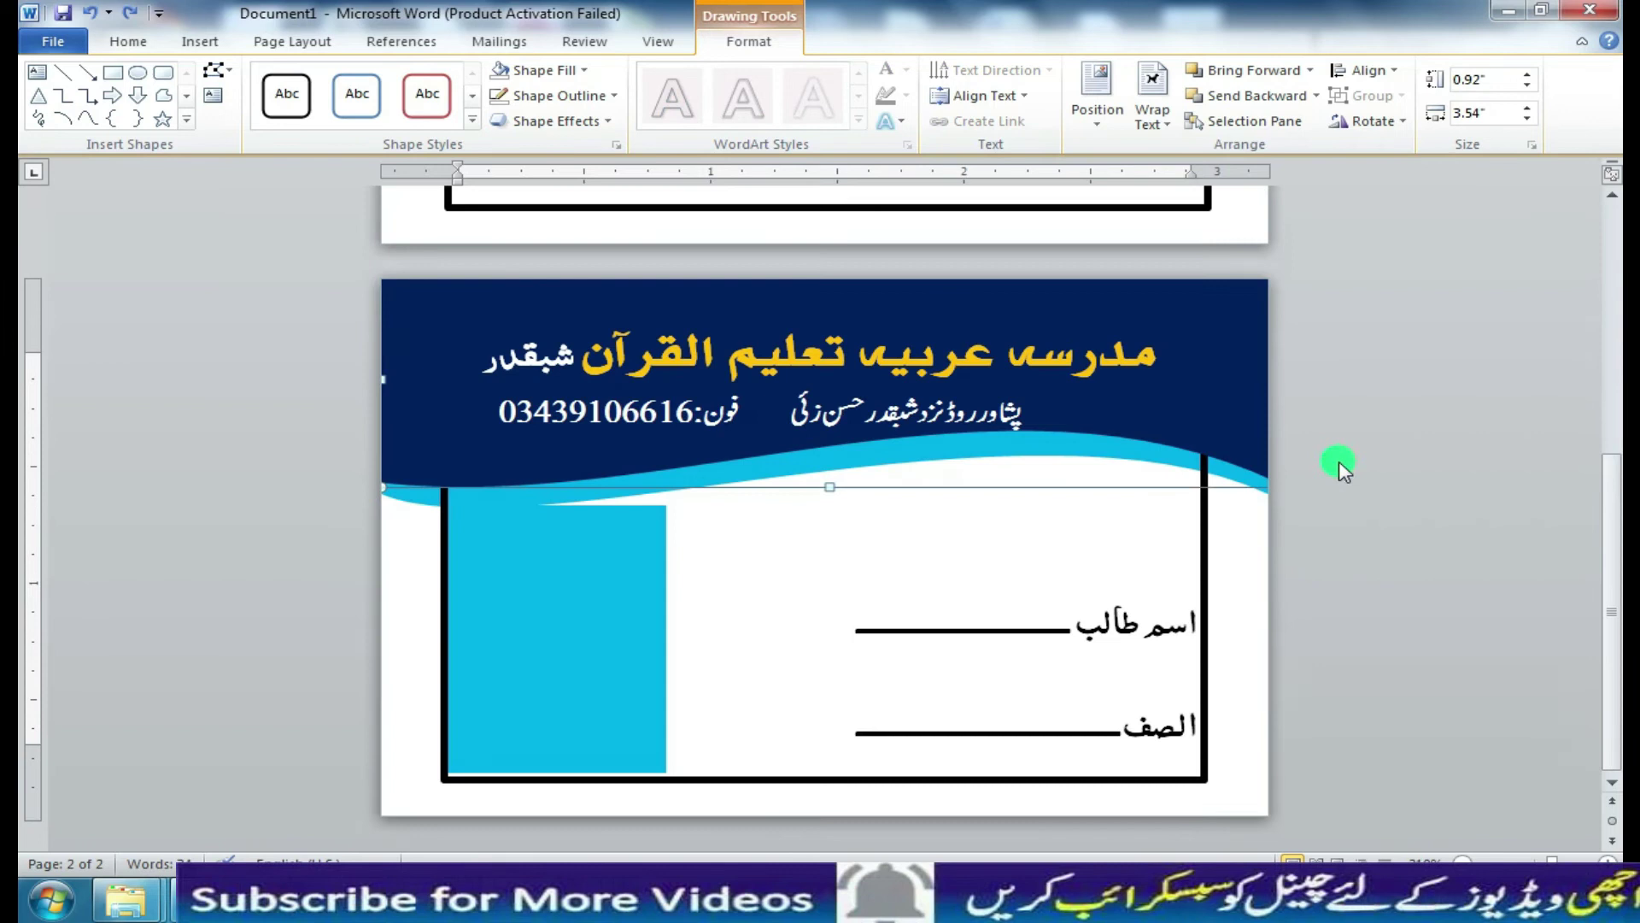
pyautogui.moveTo(1226, 410); pyautogui.dragTo(1293, 526)
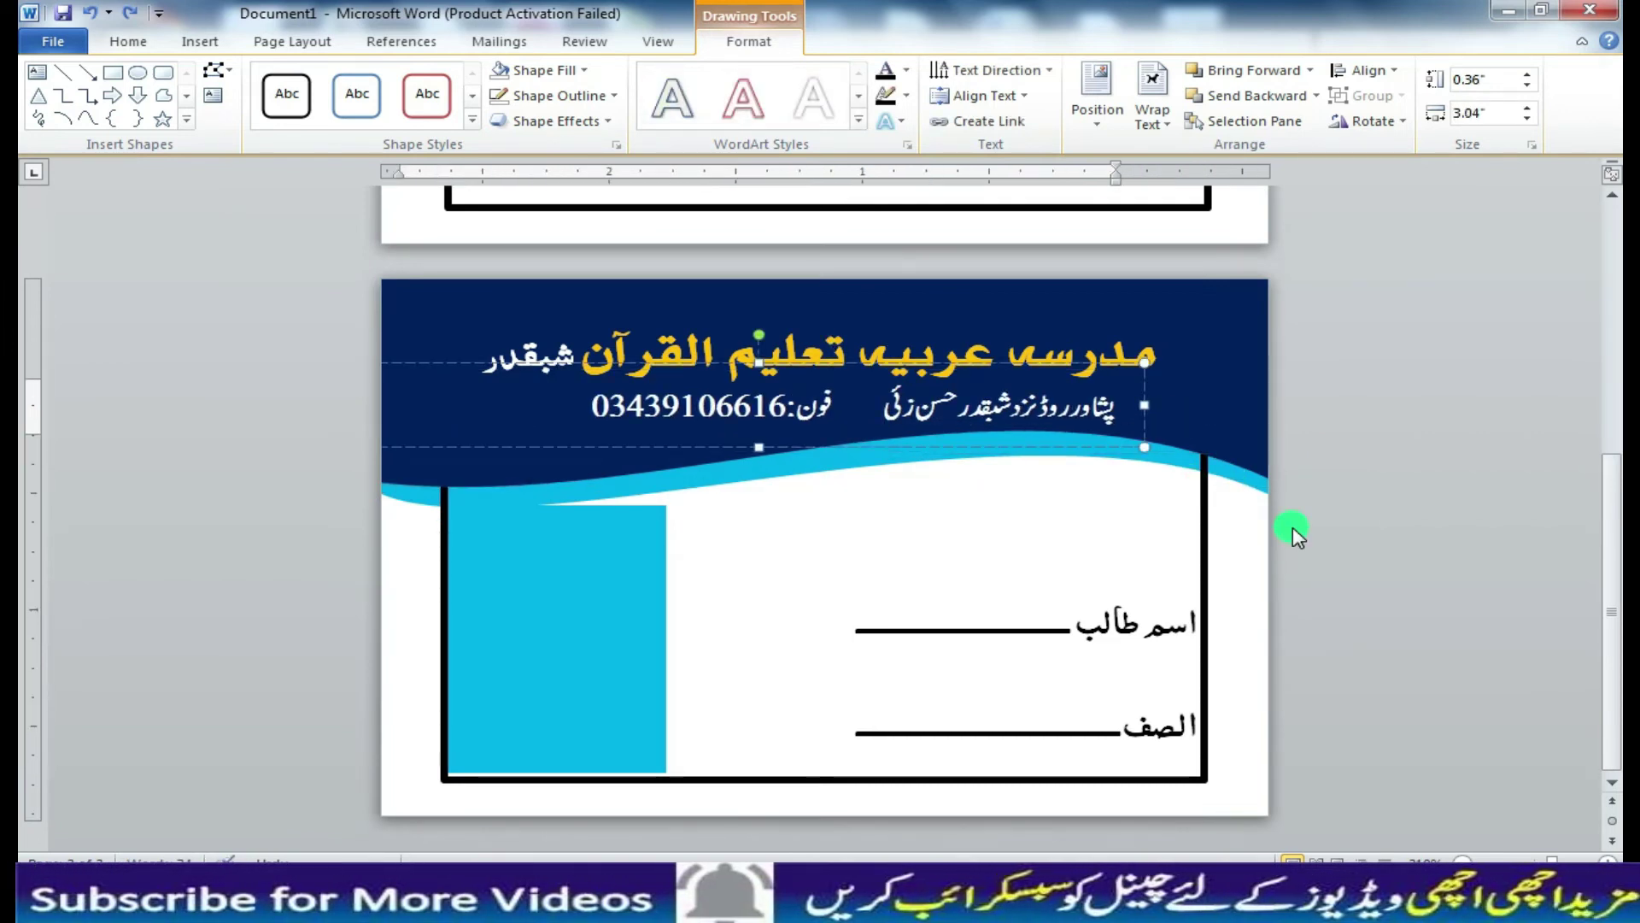
pyautogui.click(1044, 422)
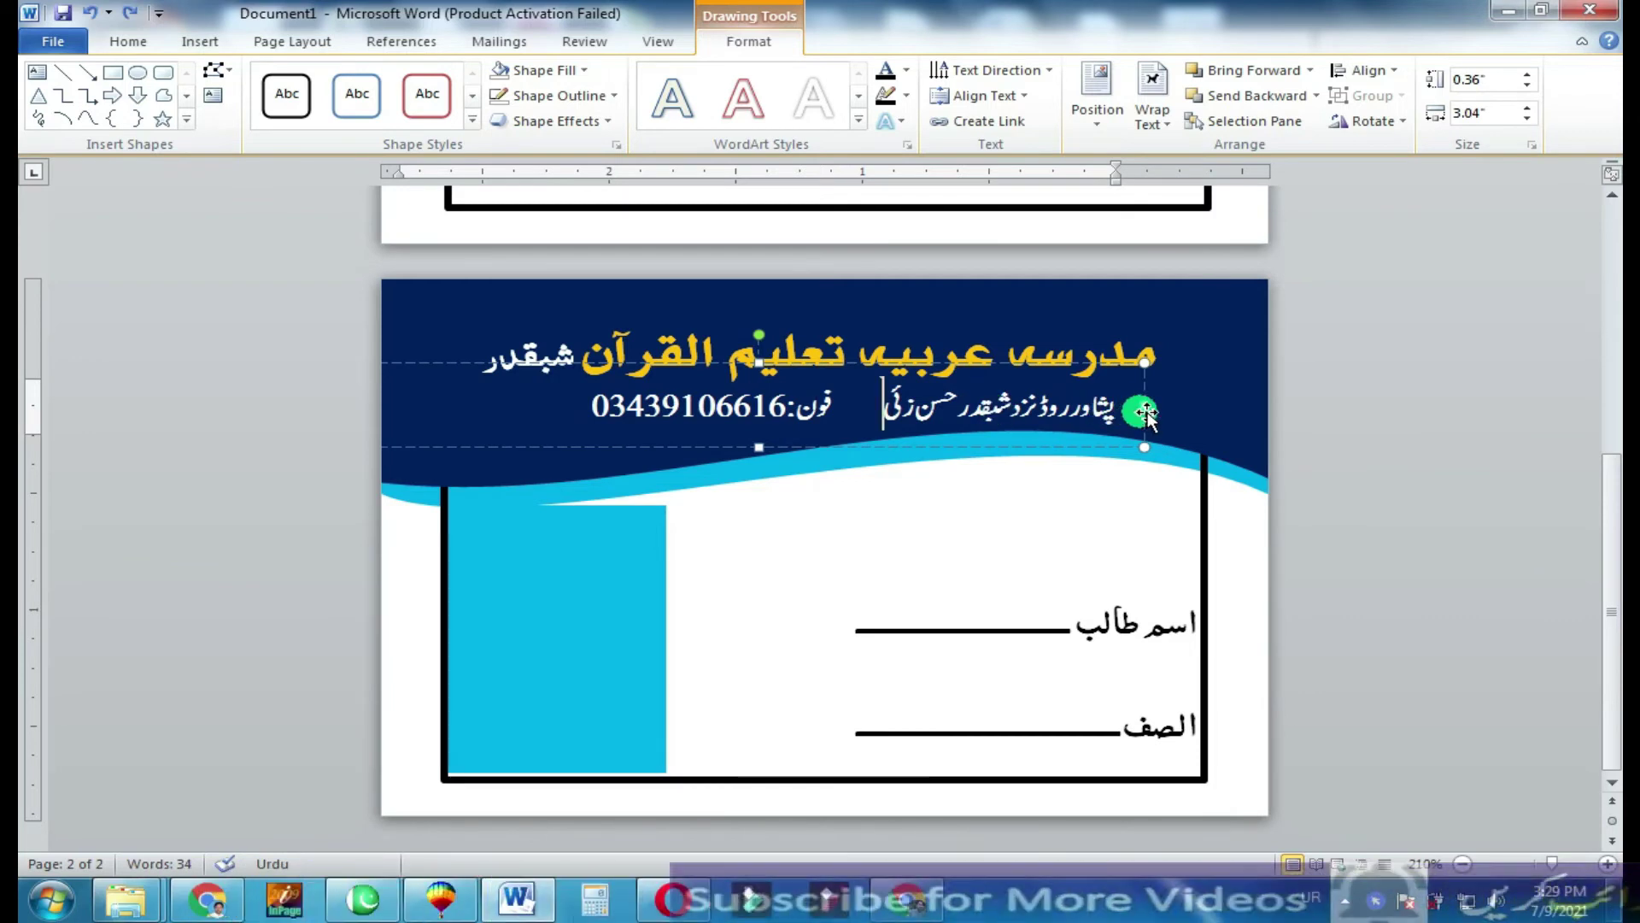
pyautogui.moveTo(1145, 405); pyautogui.dragTo(953, 406)
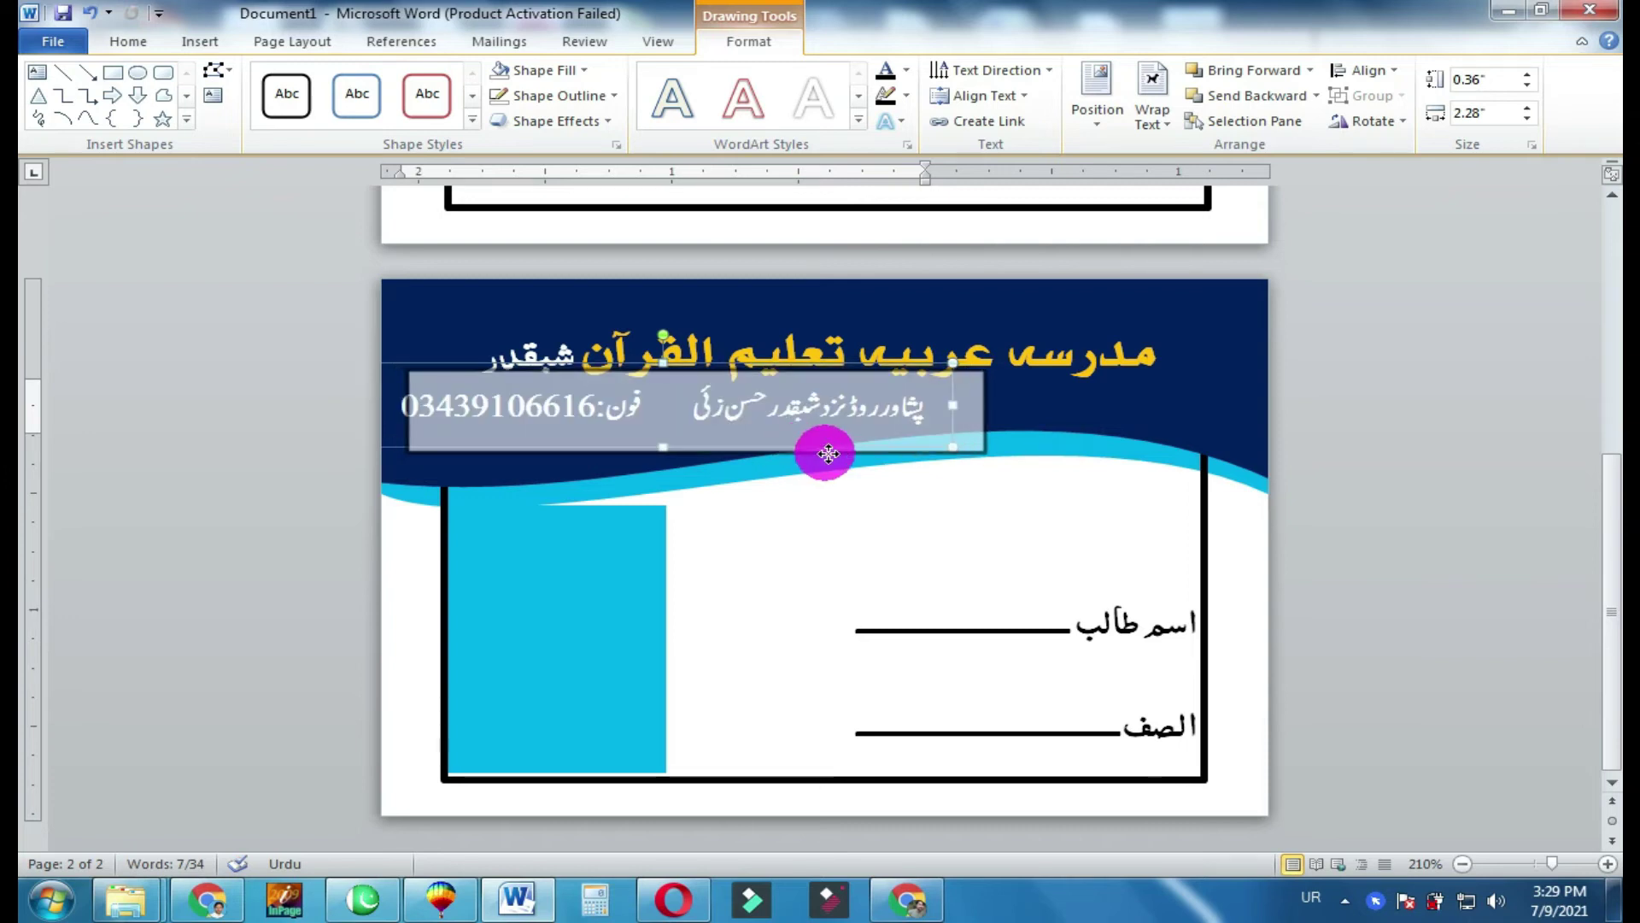
pyautogui.moveTo(806, 450); pyautogui.dragTo(831, 457)
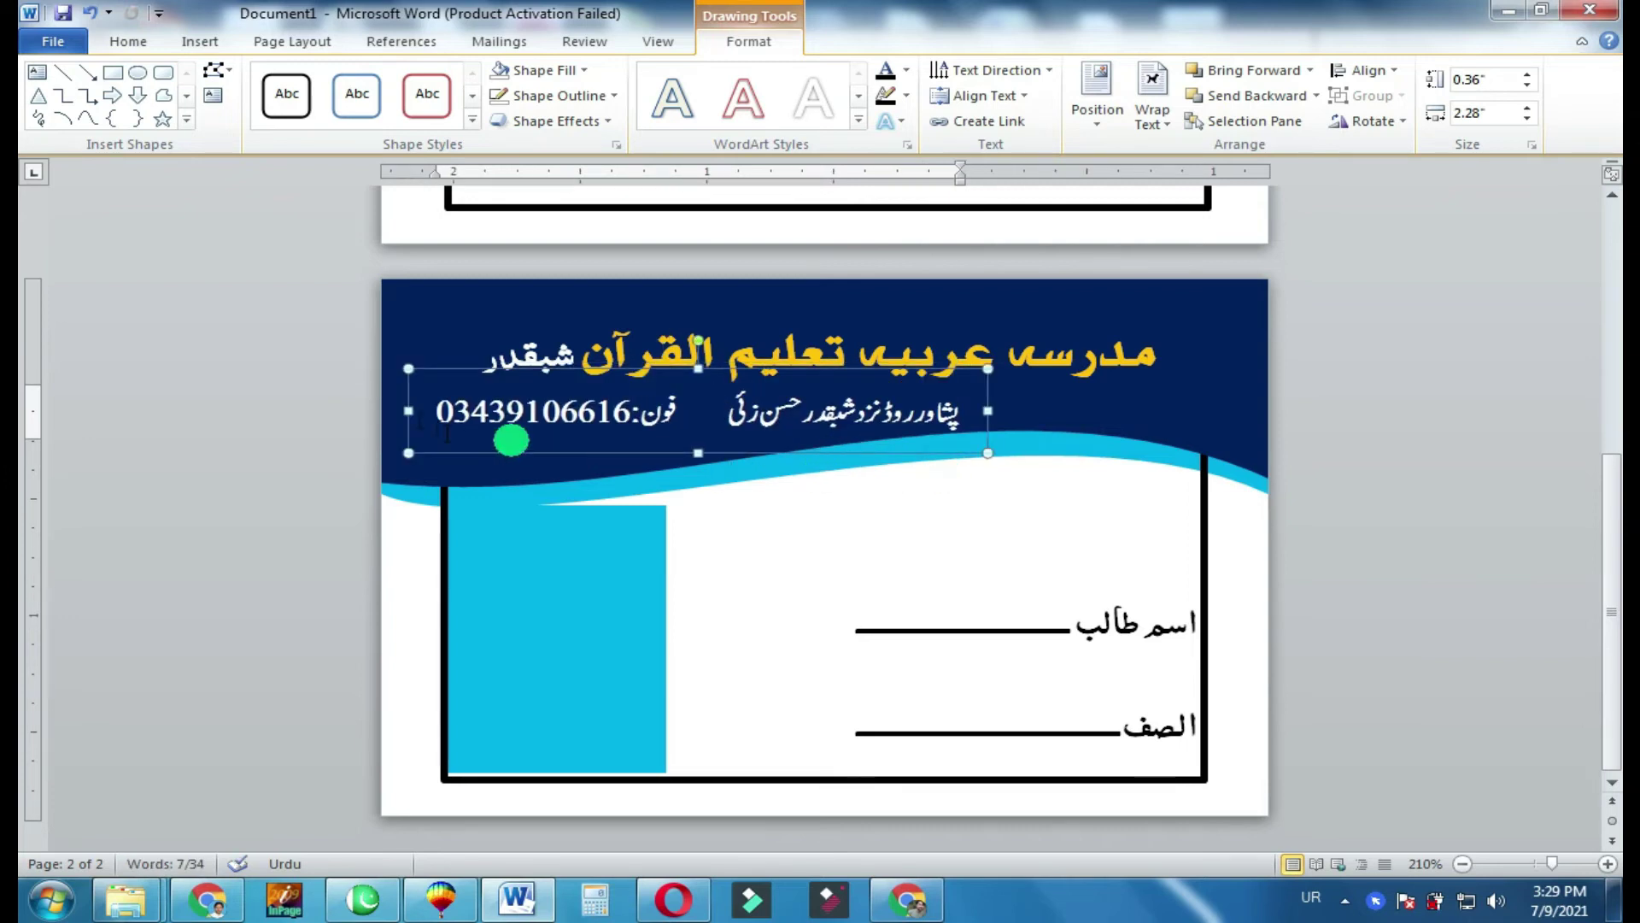
pyautogui.moveTo(408, 411); pyautogui.dragTo(433, 411)
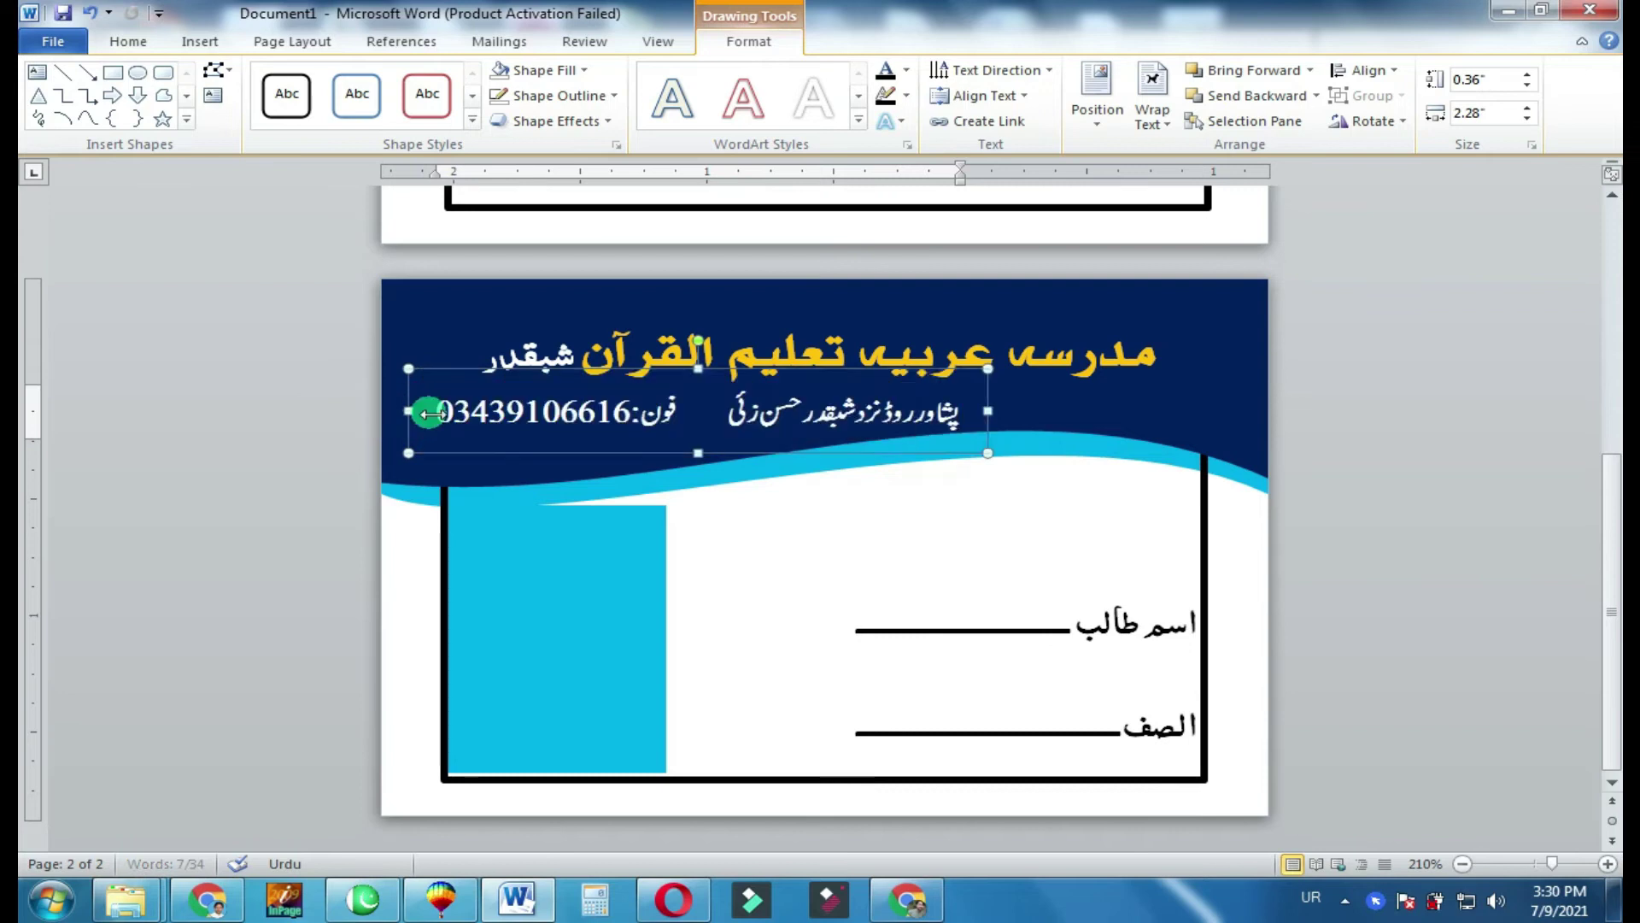
pyautogui.moveTo(988, 409); pyautogui.dragTo(1021, 419)
pyautogui.click(1175, 488)
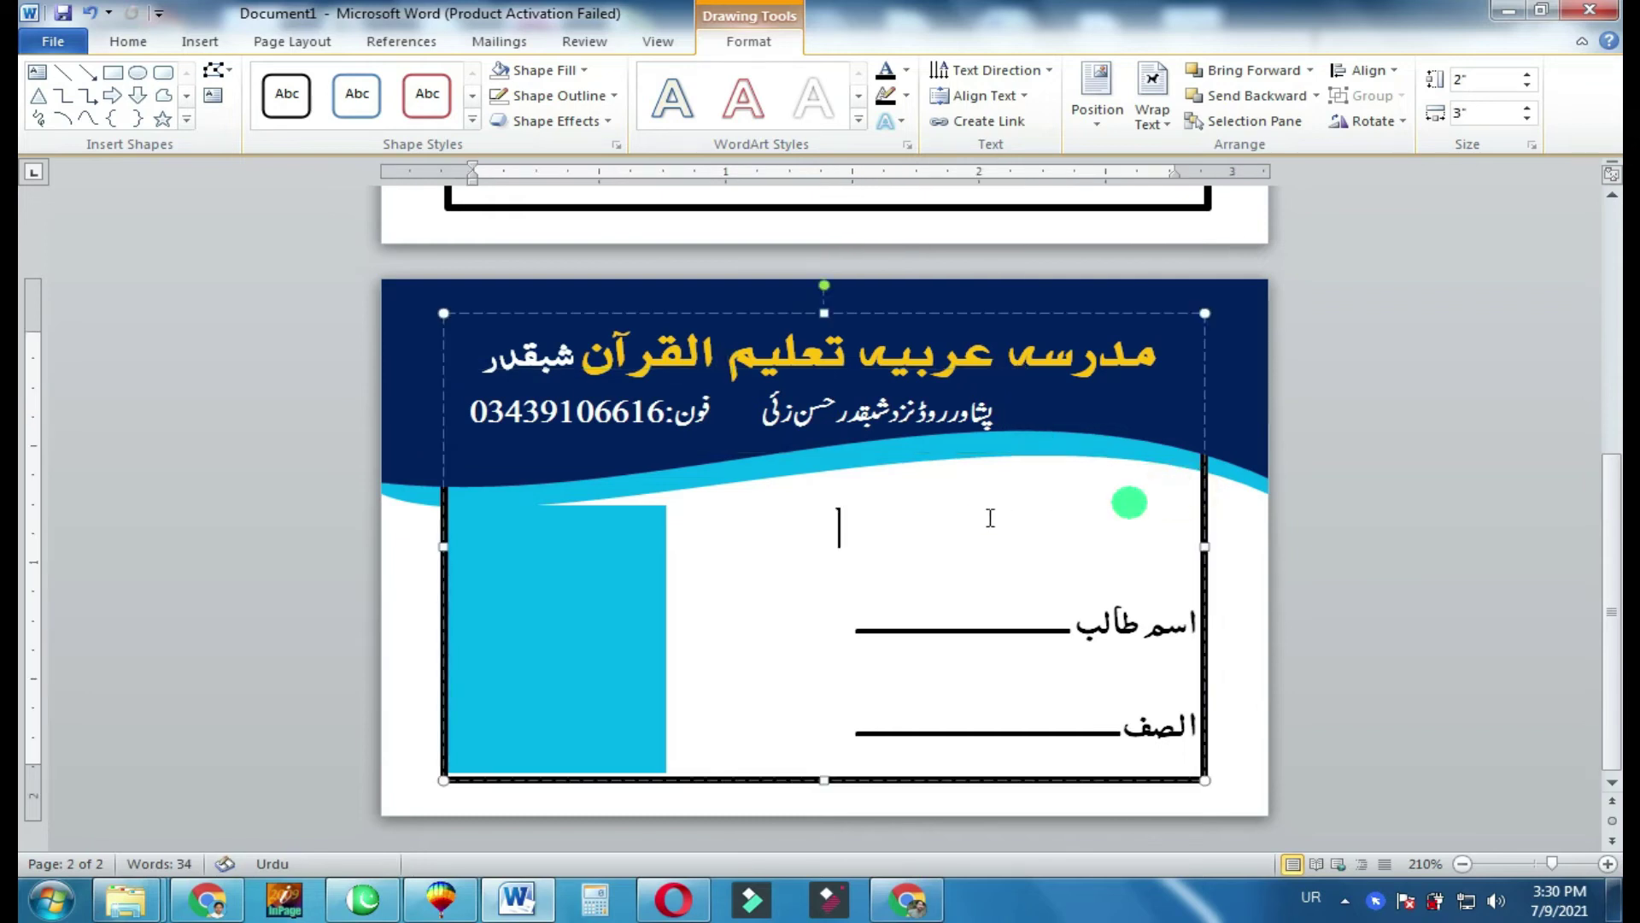
# - Scroll through the document to review both card faces
pyautogui.scroll(-1, 988, 517)
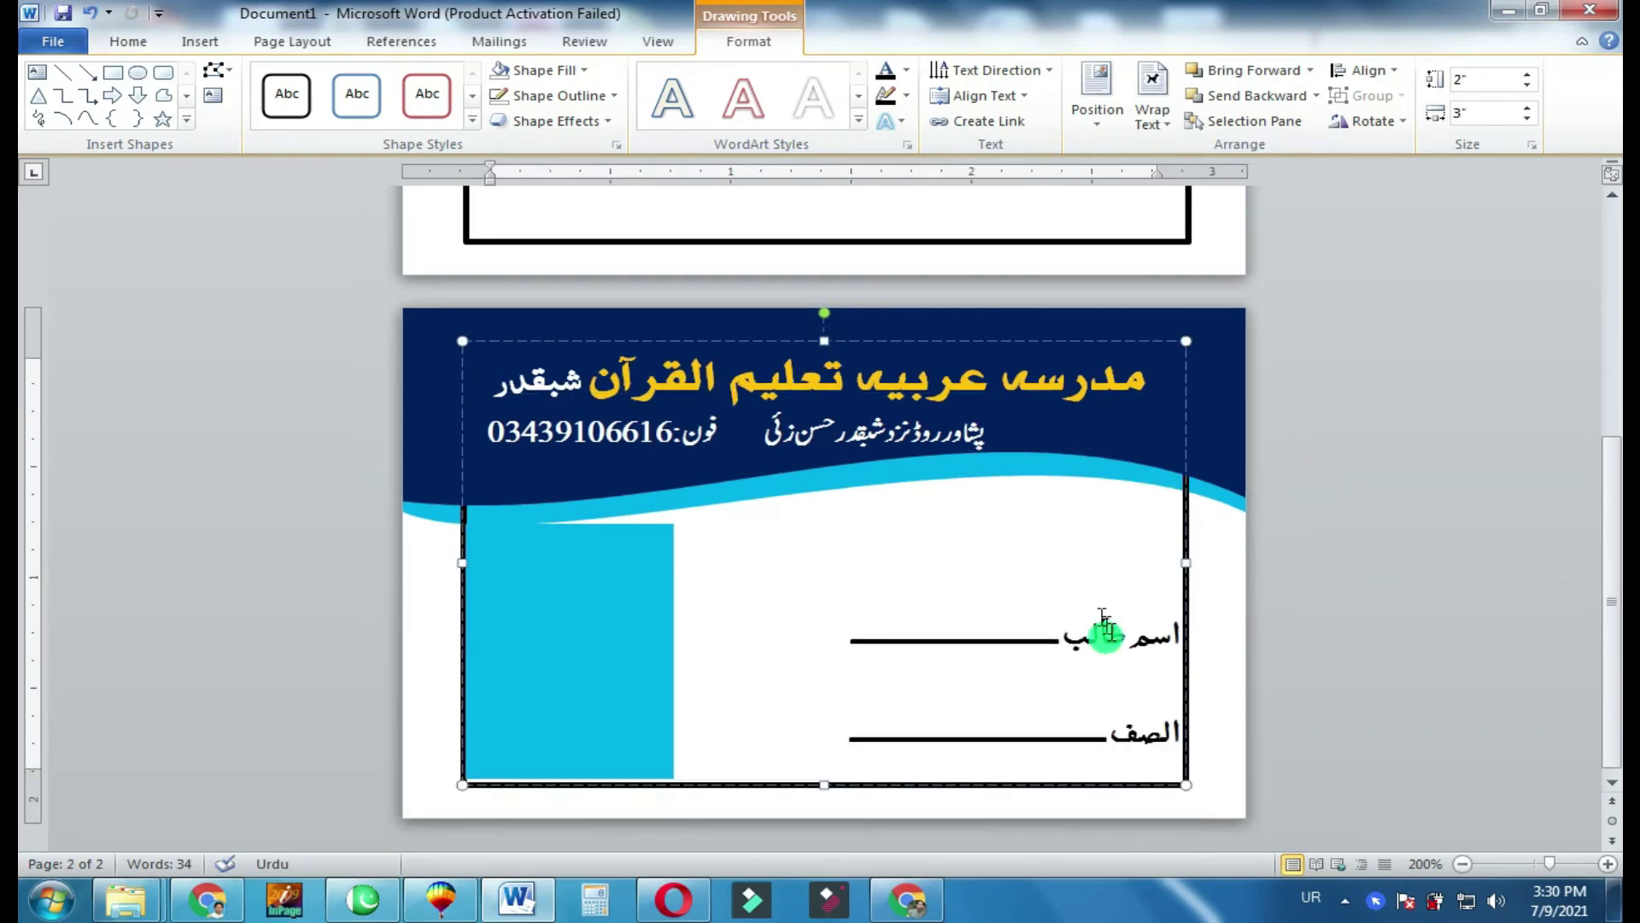
pyautogui.scroll(1, 1100, 615)
pyautogui.scroll(4, 1059, 561)
pyautogui.scroll(2, 1060, 560)
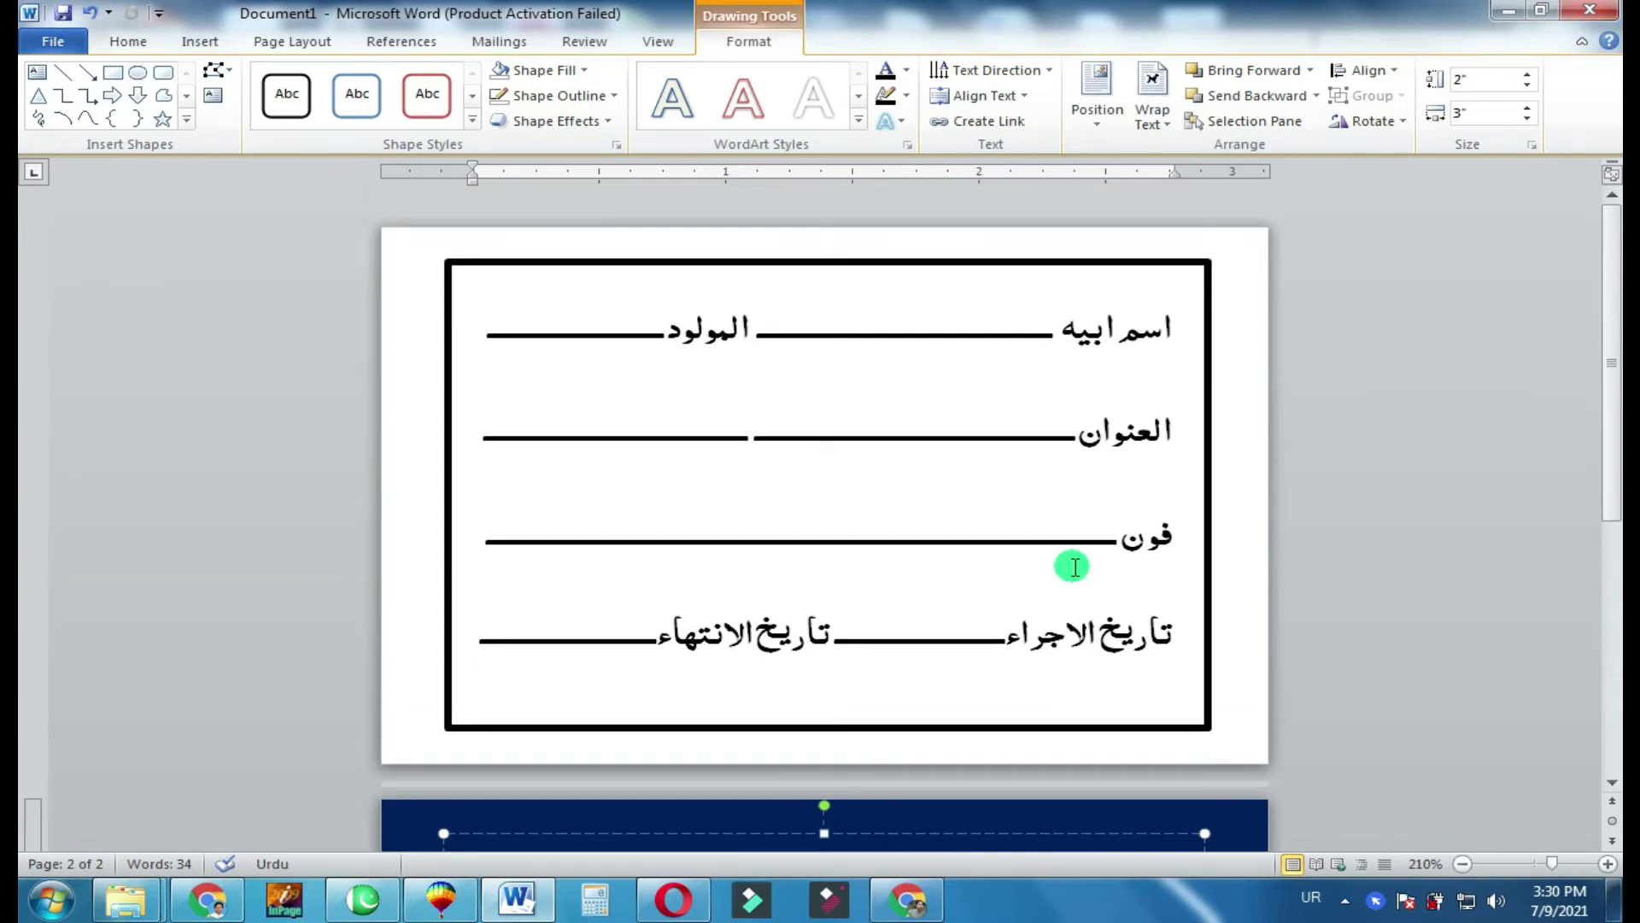
pyautogui.scroll(-3, 1074, 574)
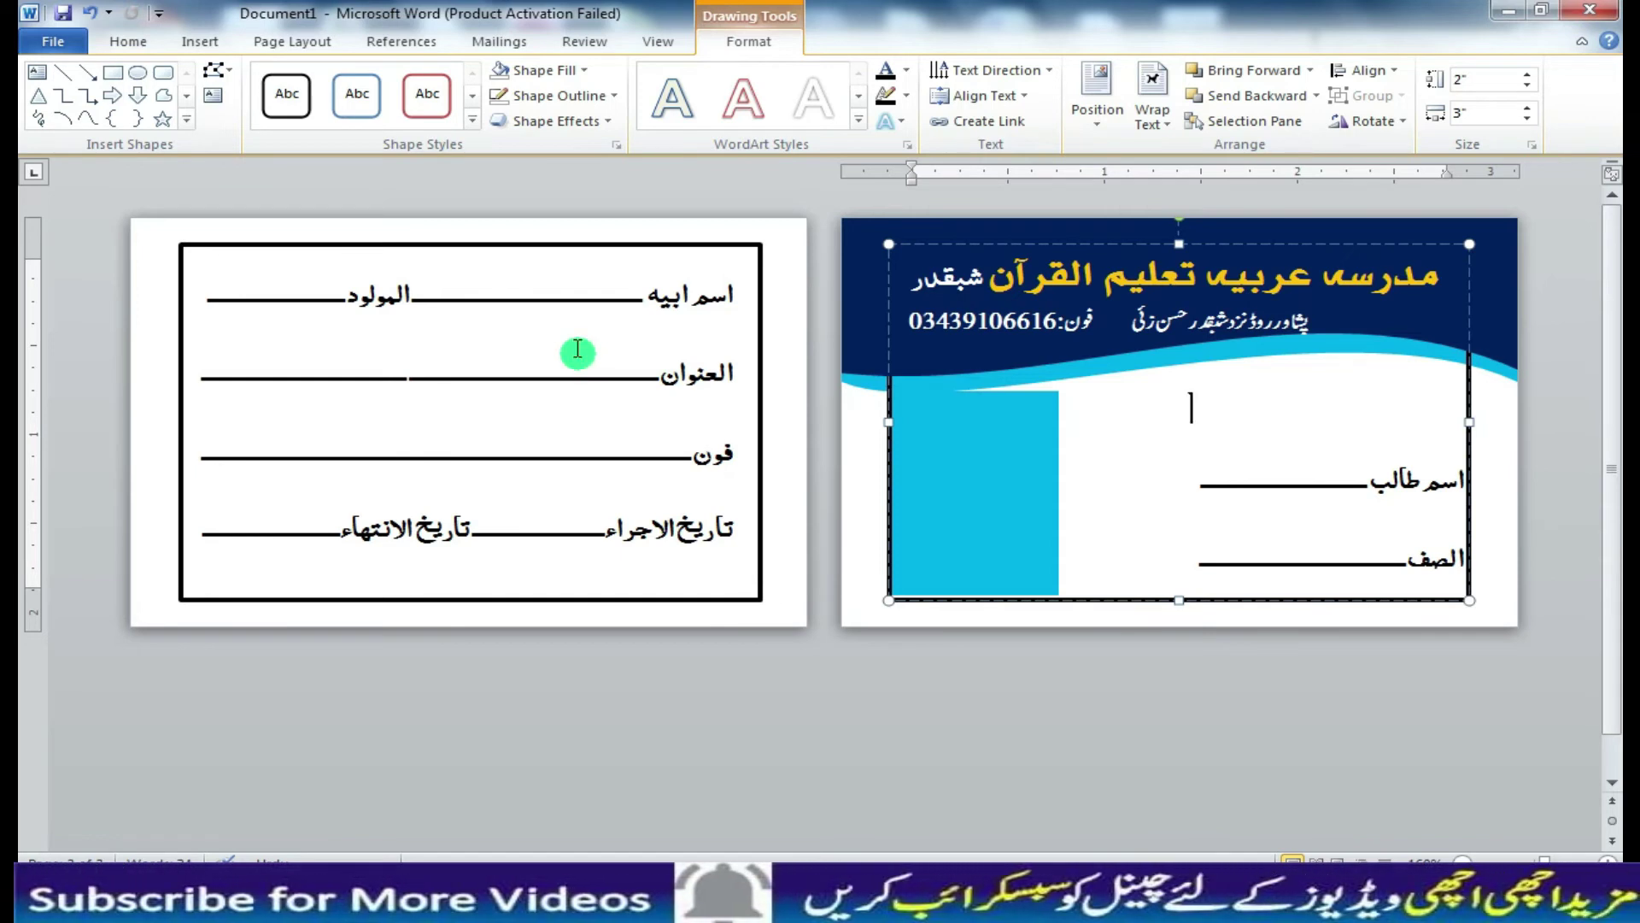
# - Draw a text box over the father's name line with bold, right-to-left, right-aligned Jameel Noori Nastaleeq text
pyautogui.click(213, 96)
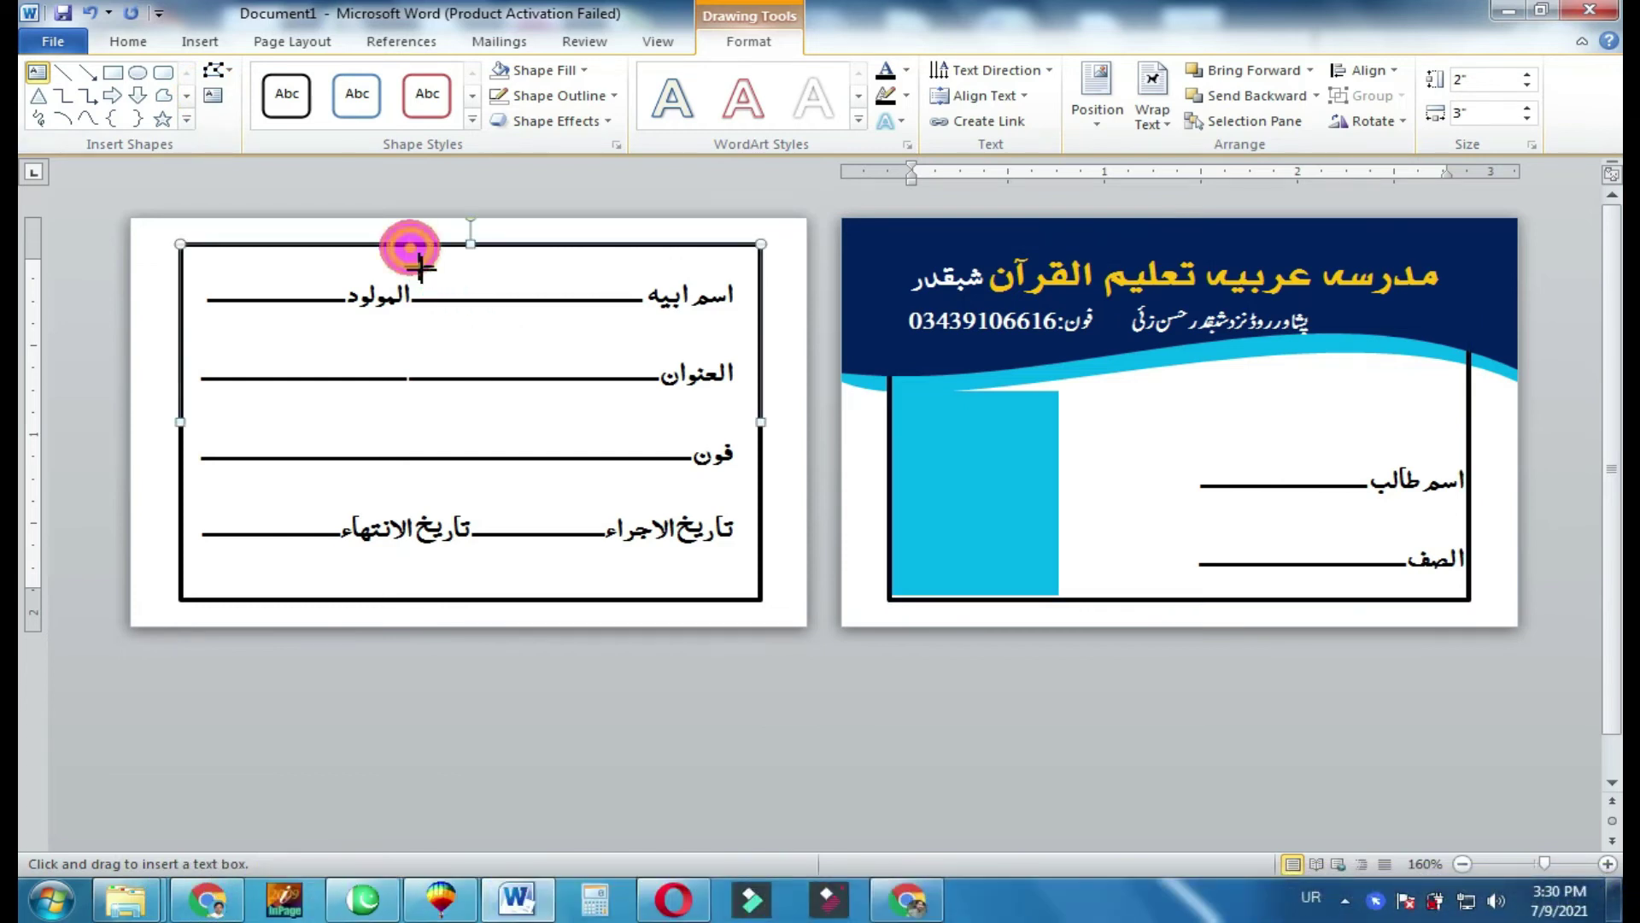
pyautogui.moveTo(410, 250); pyautogui.dragTo(646, 299)
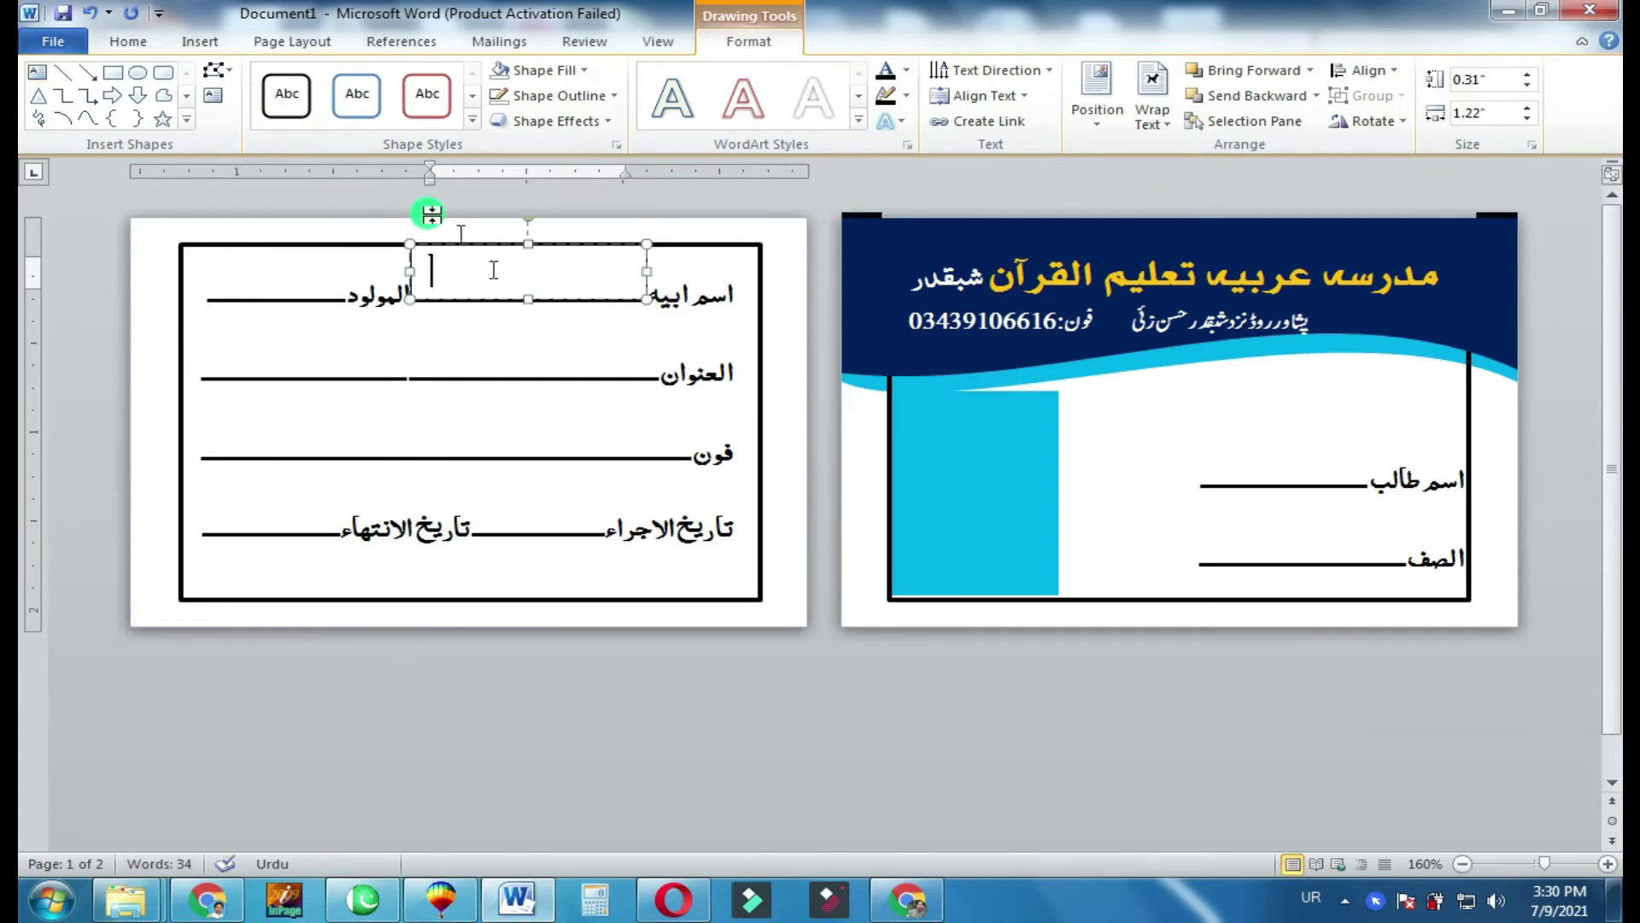
pyautogui.hotkey('ctrl', 'a')
pyautogui.click(128, 41)
pyautogui.click(356, 79)
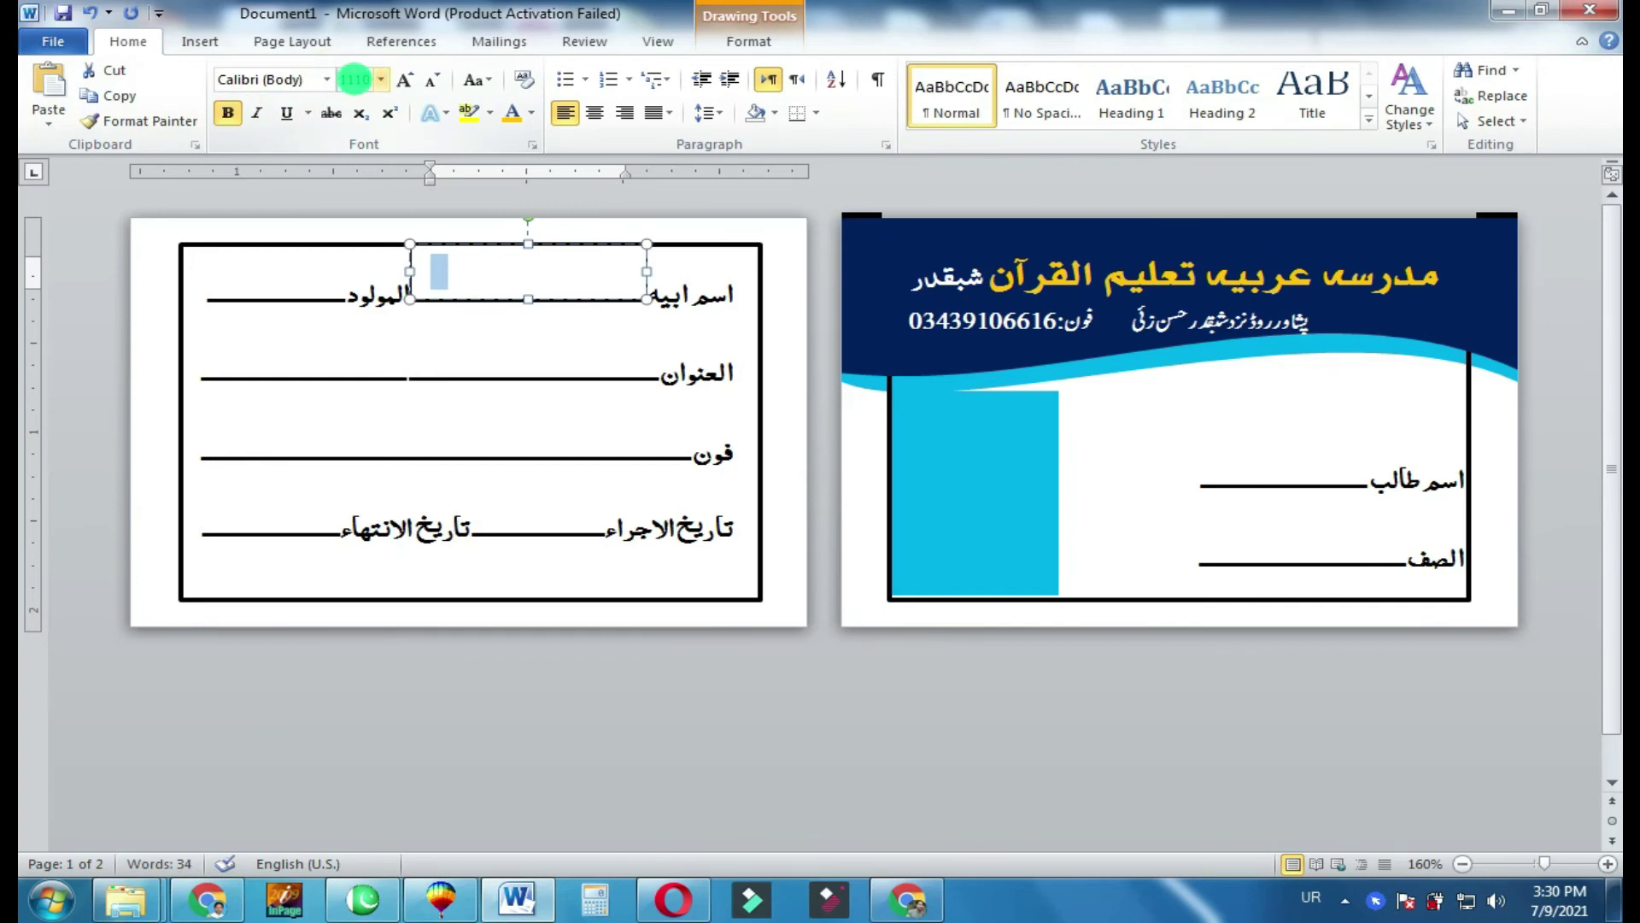
pyautogui.click(327, 79)
pyautogui.click(342, 272)
pyautogui.click(329, 81)
pyautogui.click(316, 345)
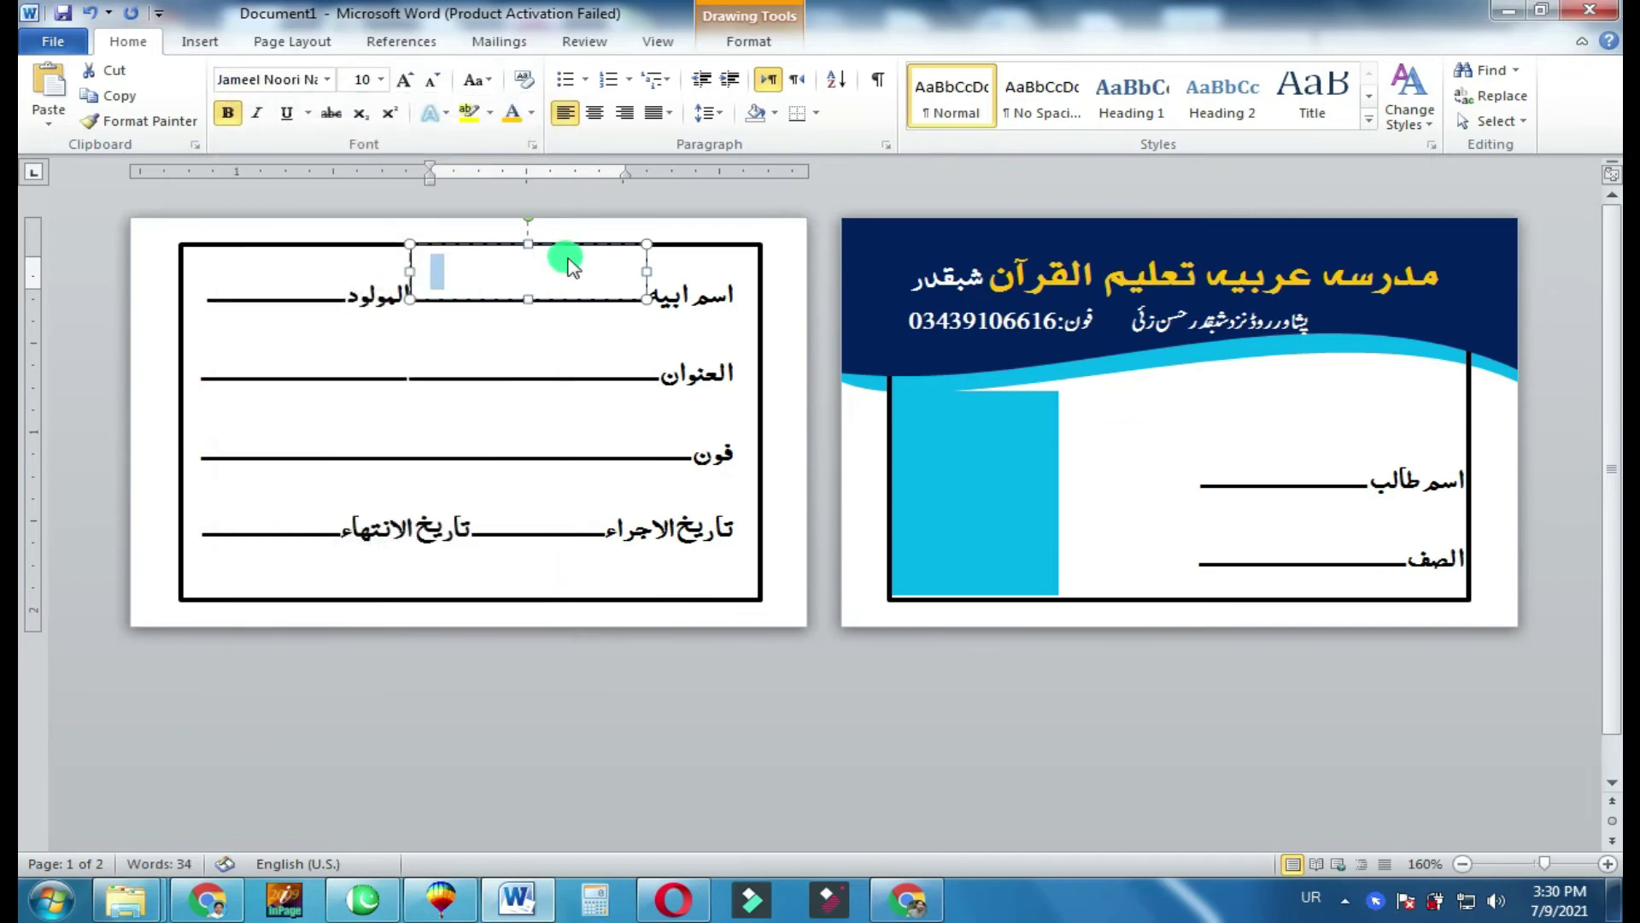
pyautogui.click(796, 80)
# - Remove the text box's outline and fit it onto the father's name line
pyautogui.moveTo(527, 309); pyautogui.dragTo(587, 274)
pyautogui.click(547, 71)
pyautogui.click(559, 94)
pyautogui.click(539, 386)
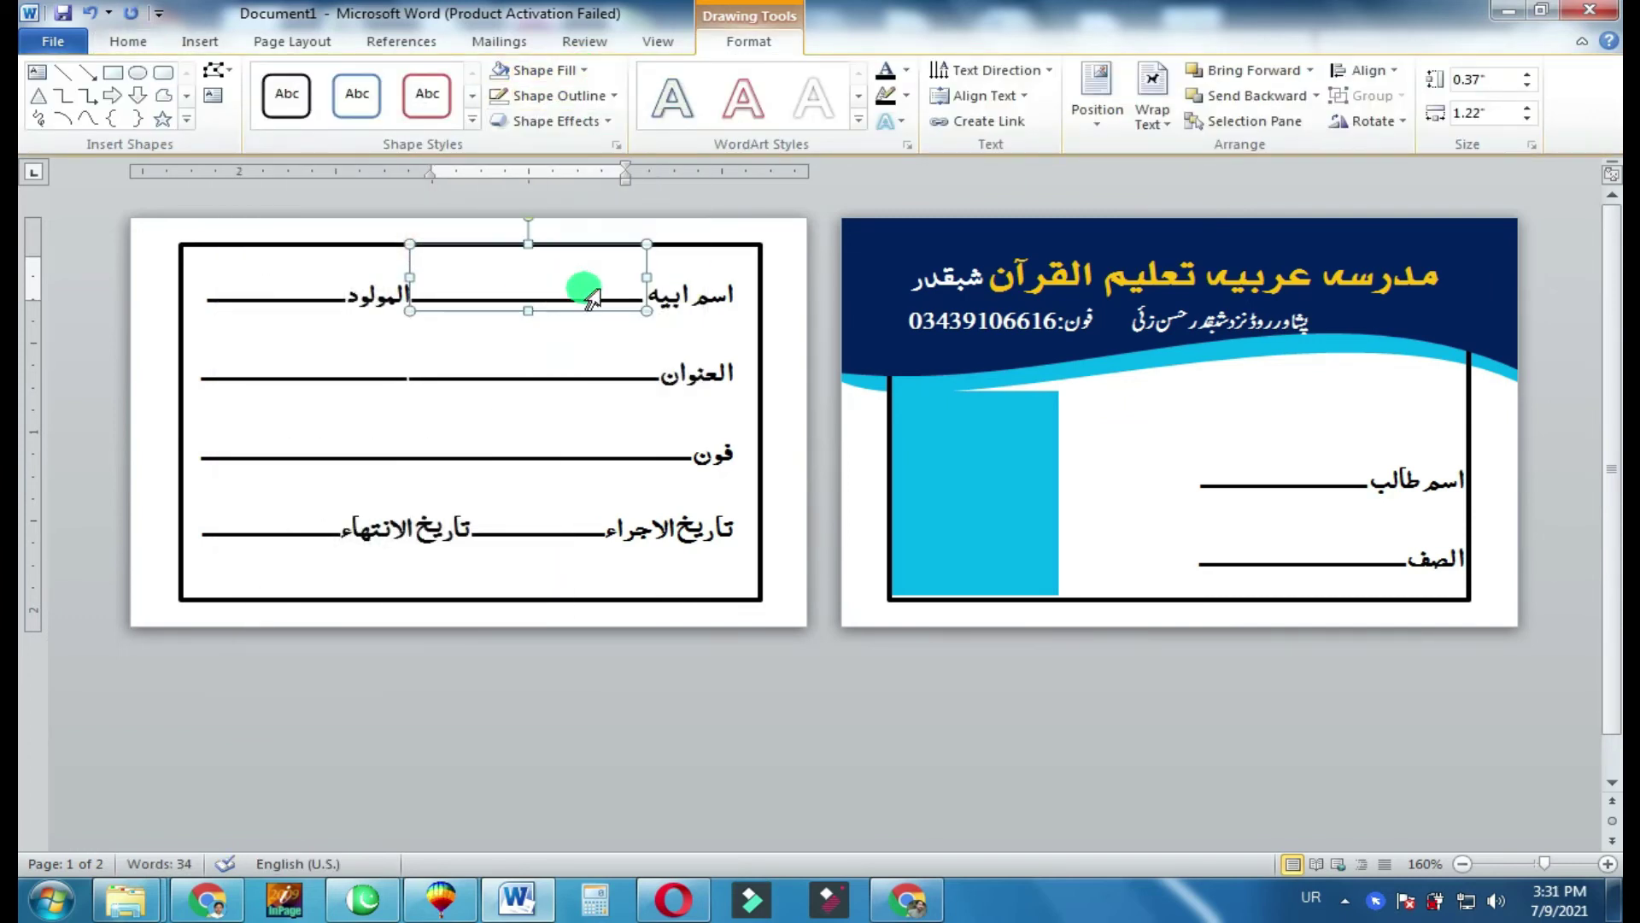
pyautogui.moveTo(528, 310); pyautogui.dragTo(528, 316)
pyautogui.moveTo(410, 277); pyautogui.dragTo(427, 279)
pyautogui.moveTo(646, 294); pyautogui.dragTo(606, 294)
pyautogui.tripleClick(549, 274)
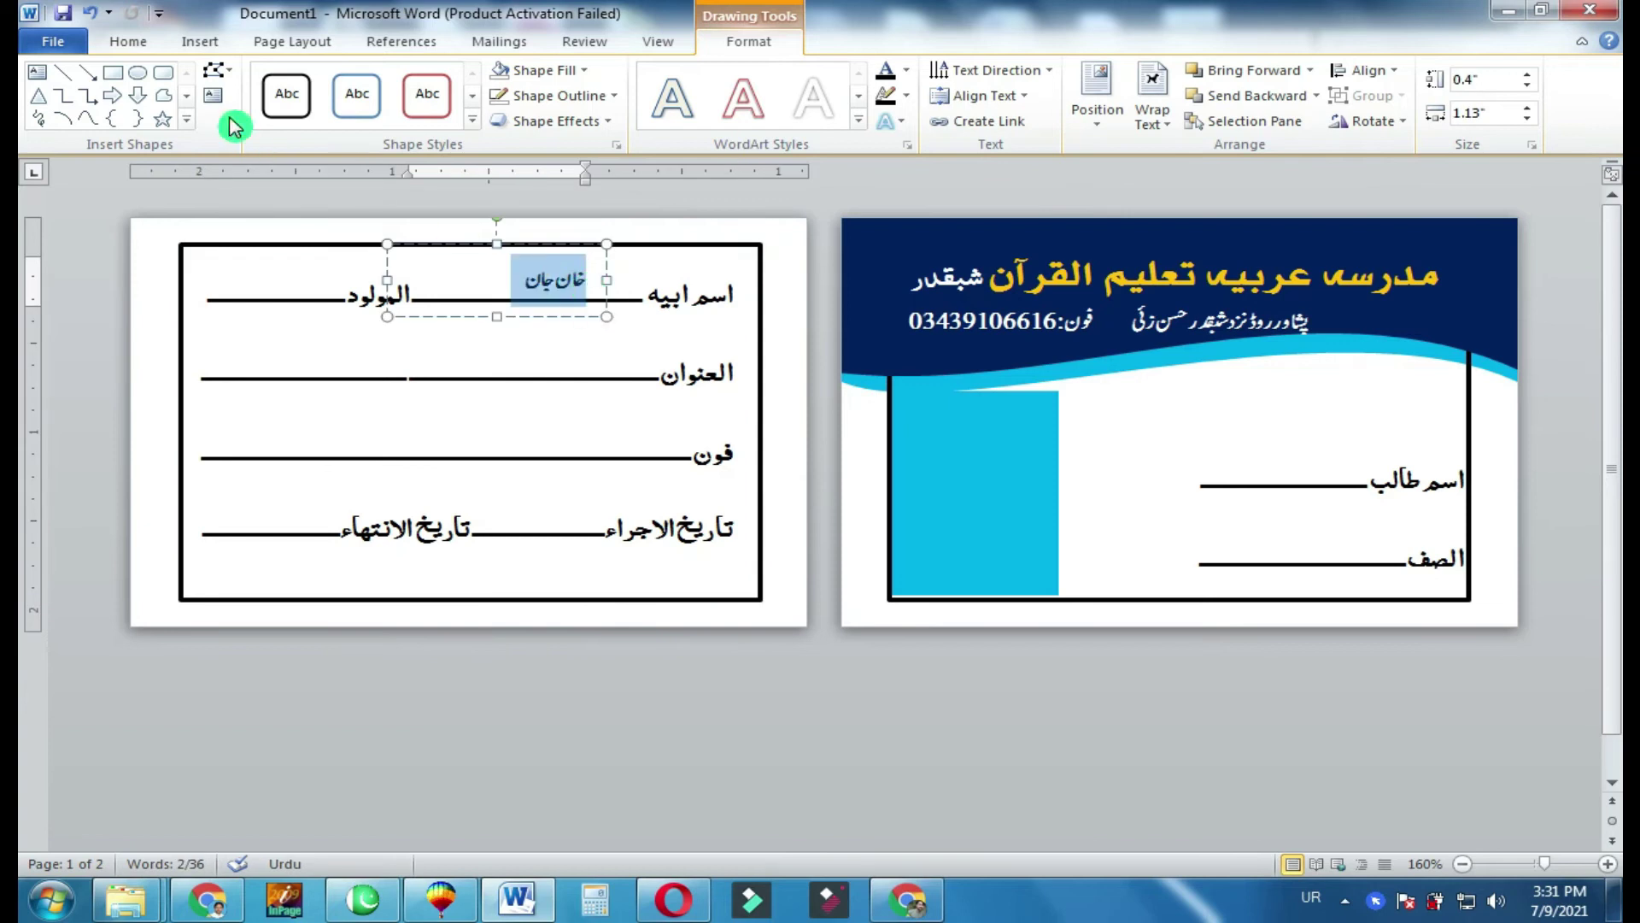
# - Copy the box to the birth-date line and enter 1-4-2000
pyautogui.moveTo(387, 279)
pyautogui.mouseDown()
pyautogui.moveTo(417, 279)
pyautogui.moveTo(297, 263)
pyautogui.mouseUp()
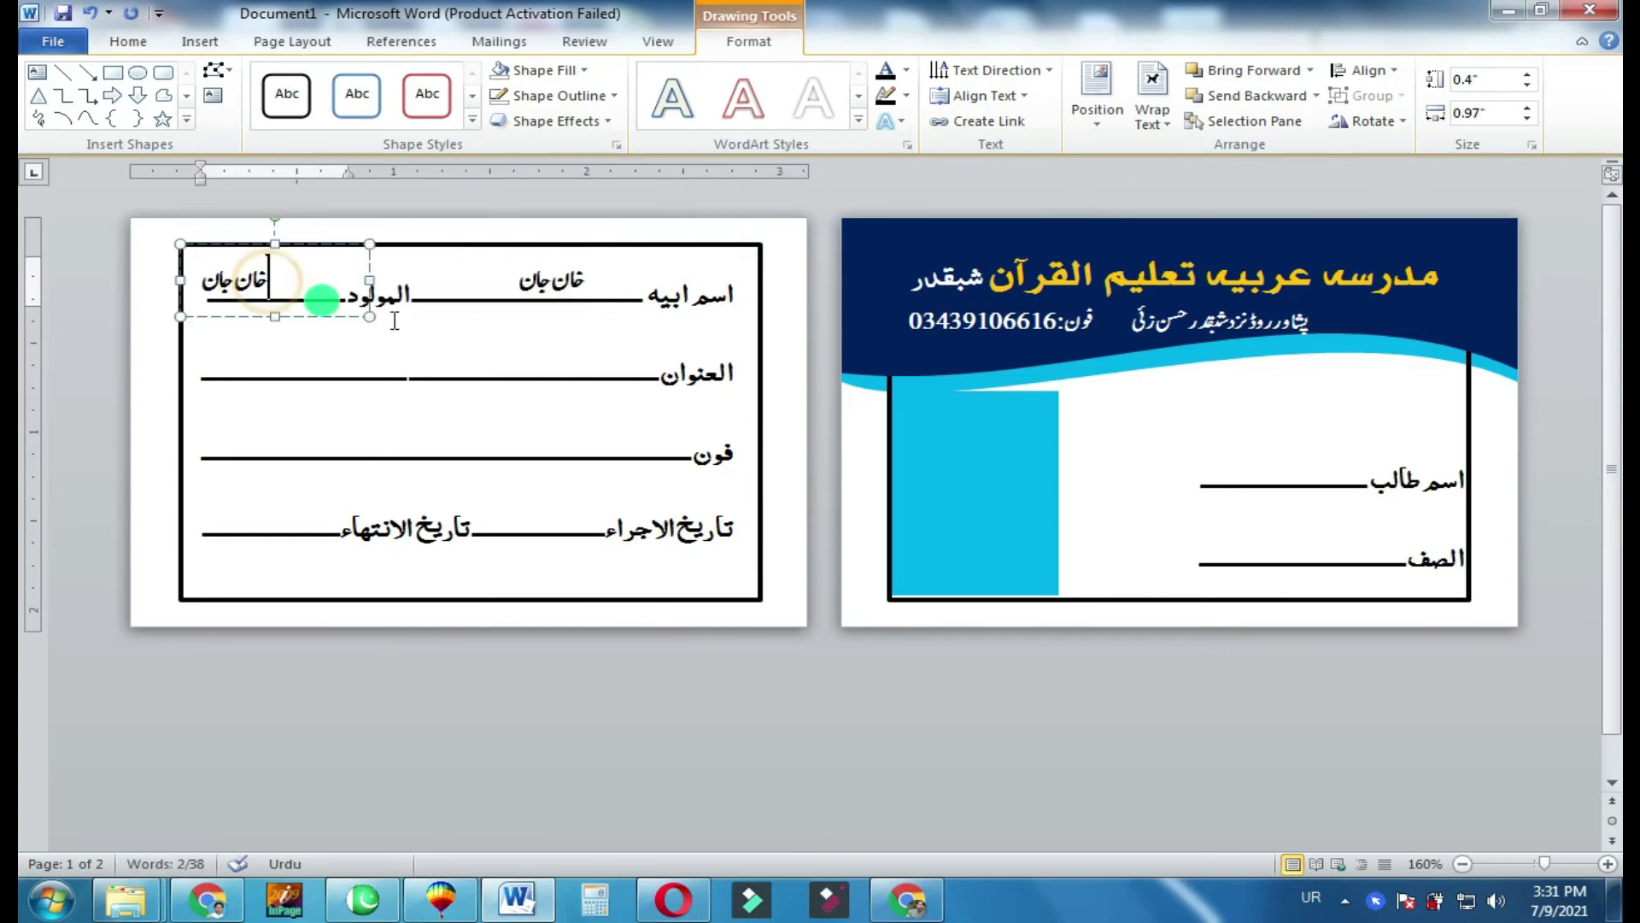
pyautogui.tripleClick(296, 281)
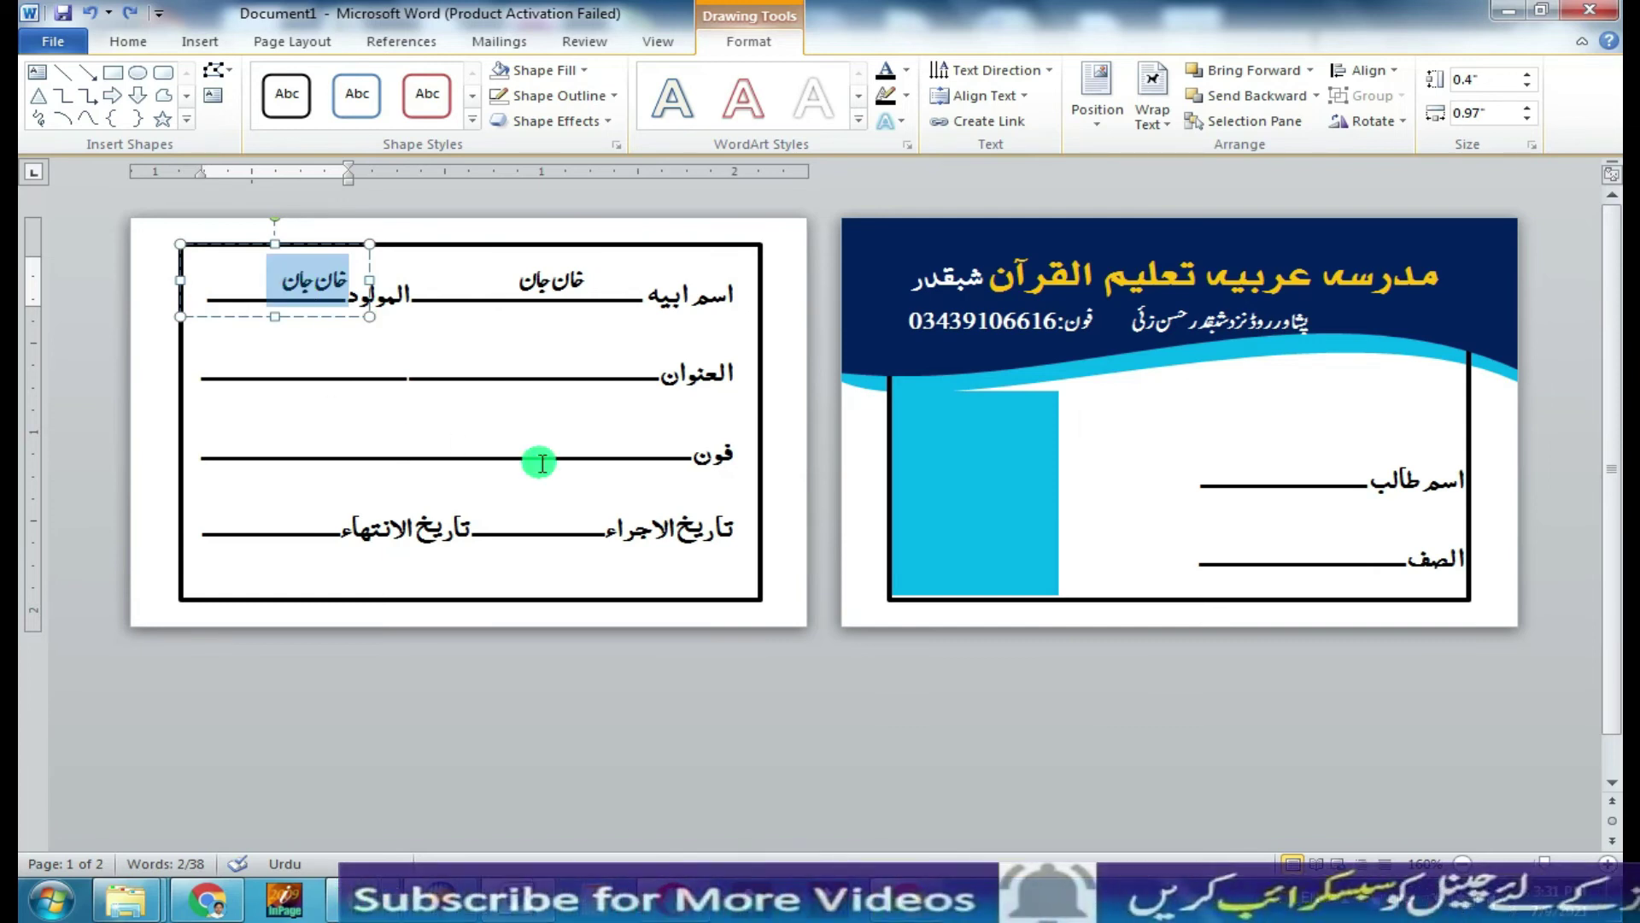
pyautogui.write('1-4-2000')
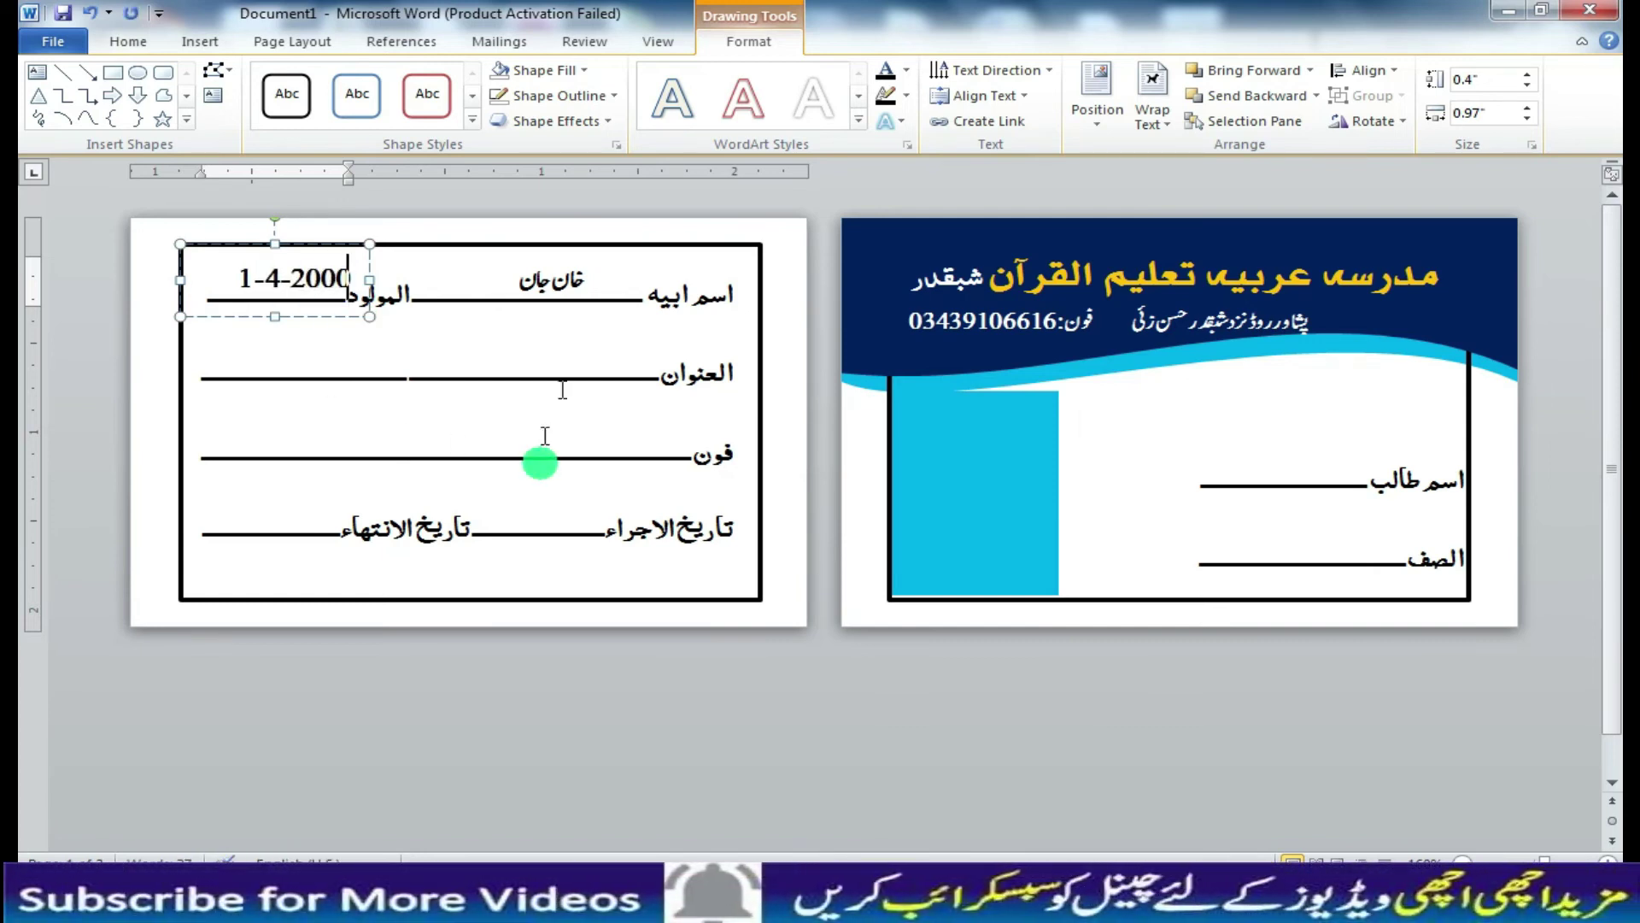
pyautogui.moveTo(305, 246)
pyautogui.mouseDown()
pyautogui.moveTo(288, 252)
pyautogui.moveTo(511, 323)
pyautogui.mouseUp()
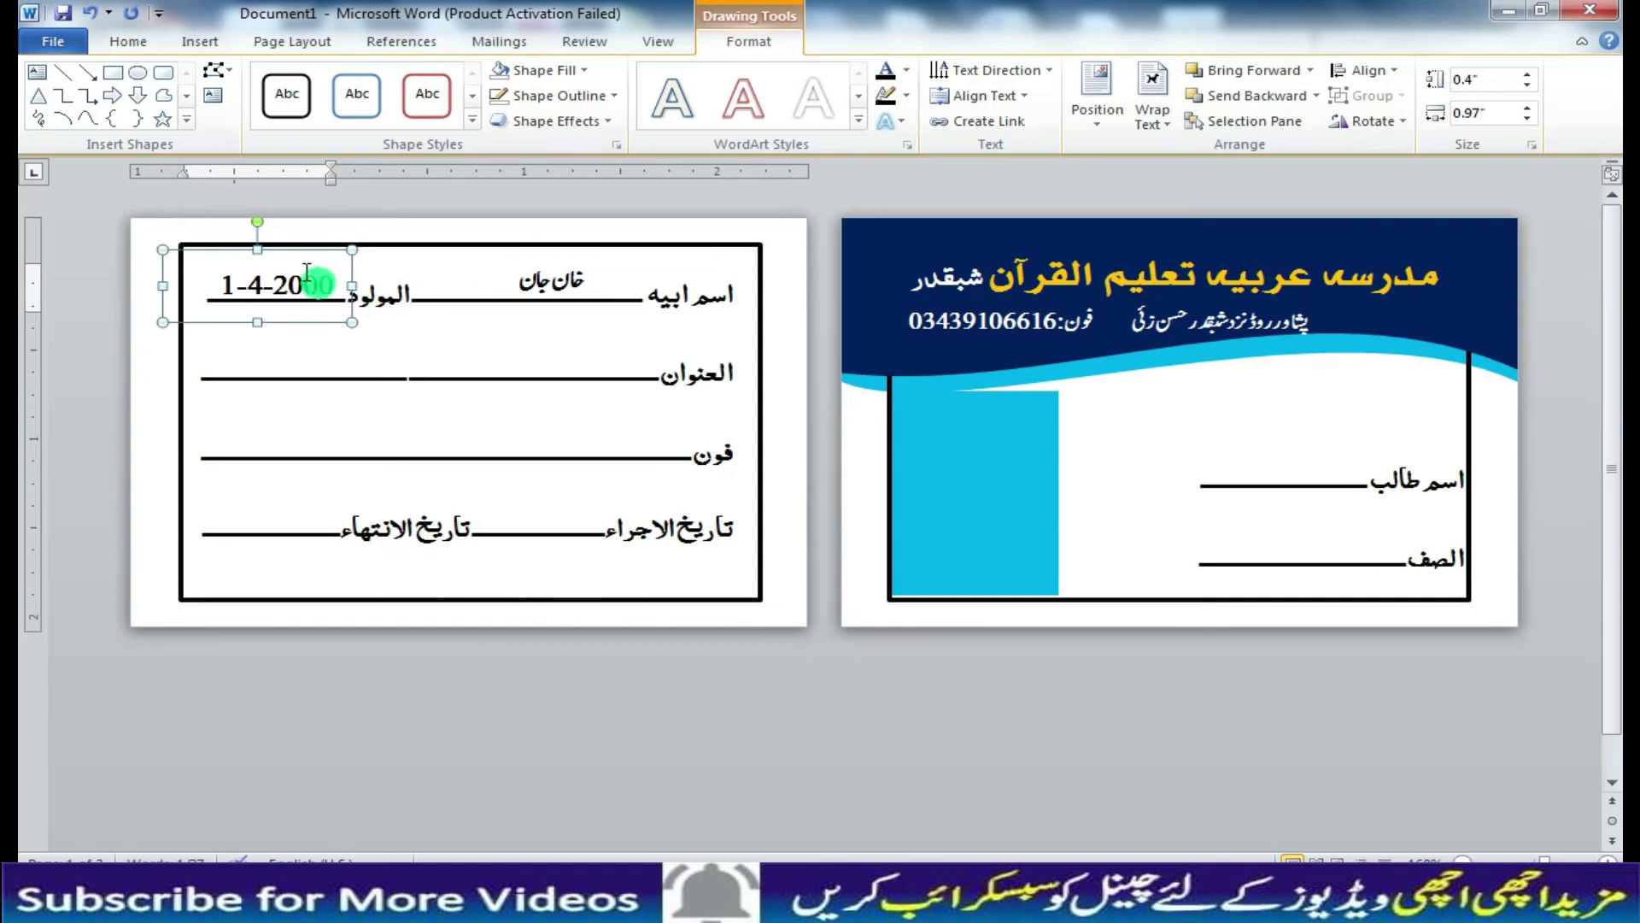
pyautogui.moveTo(299, 249)
pyautogui.mouseDown()
pyautogui.moveTo(317, 323)
pyautogui.moveTo(656, 364)
pyautogui.mouseUp()
# - Copy the box to the address line, enter an Urdu address, and resize it
pyautogui.tripleClick(566, 369)
pyautogui.click(1327, 897)
pyautogui.click(1342, 778)
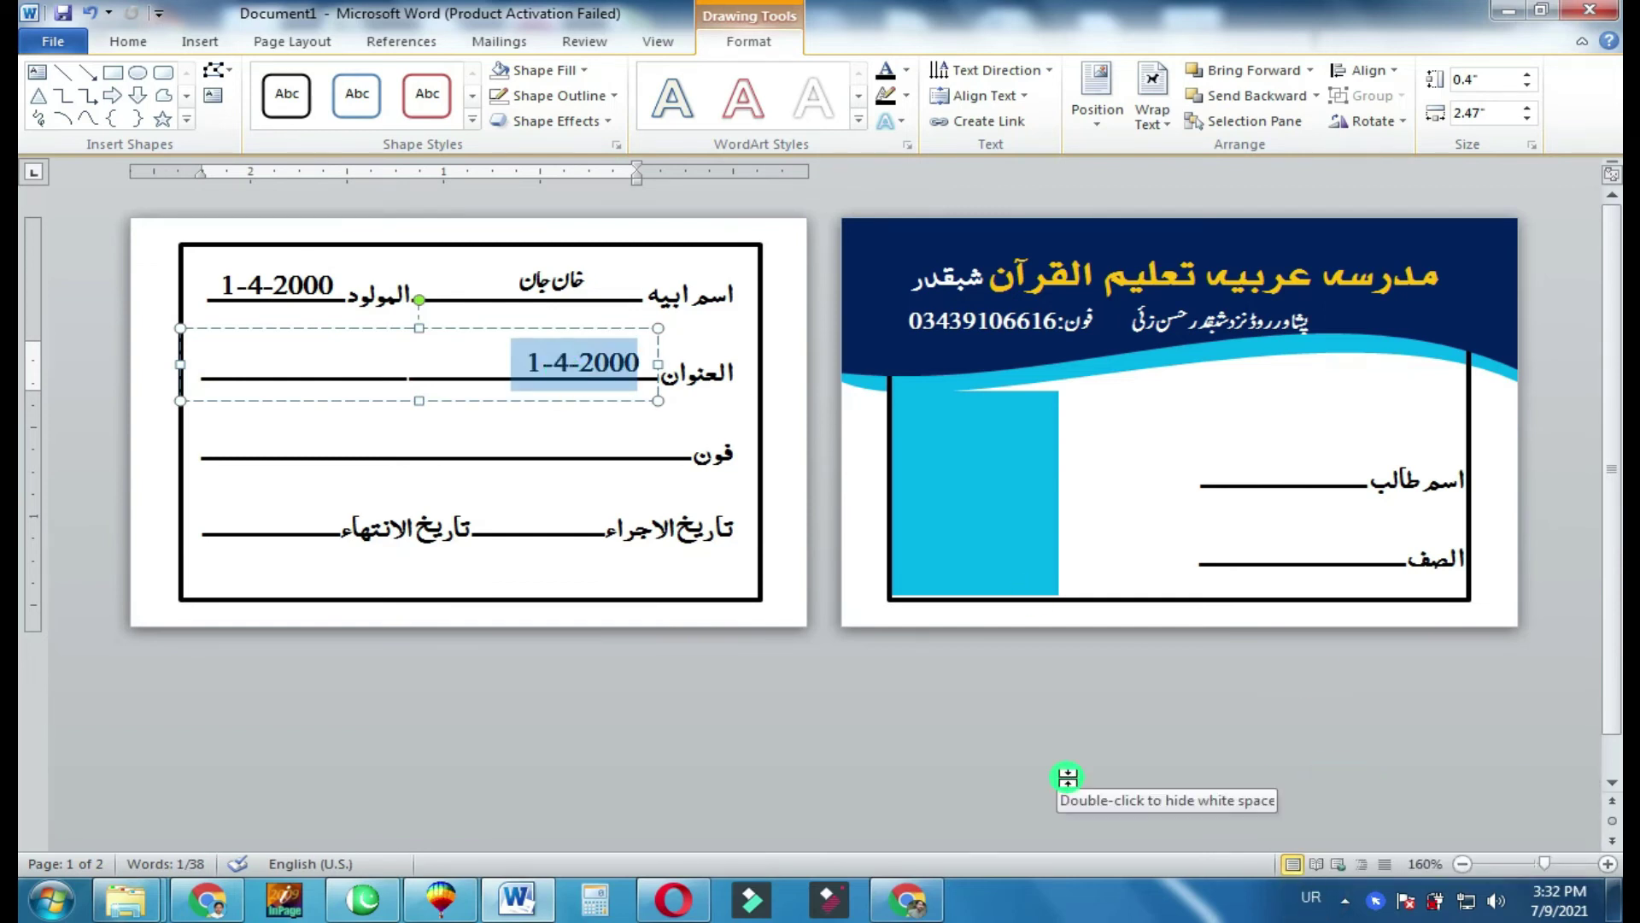
pyautogui.click(1068, 778)
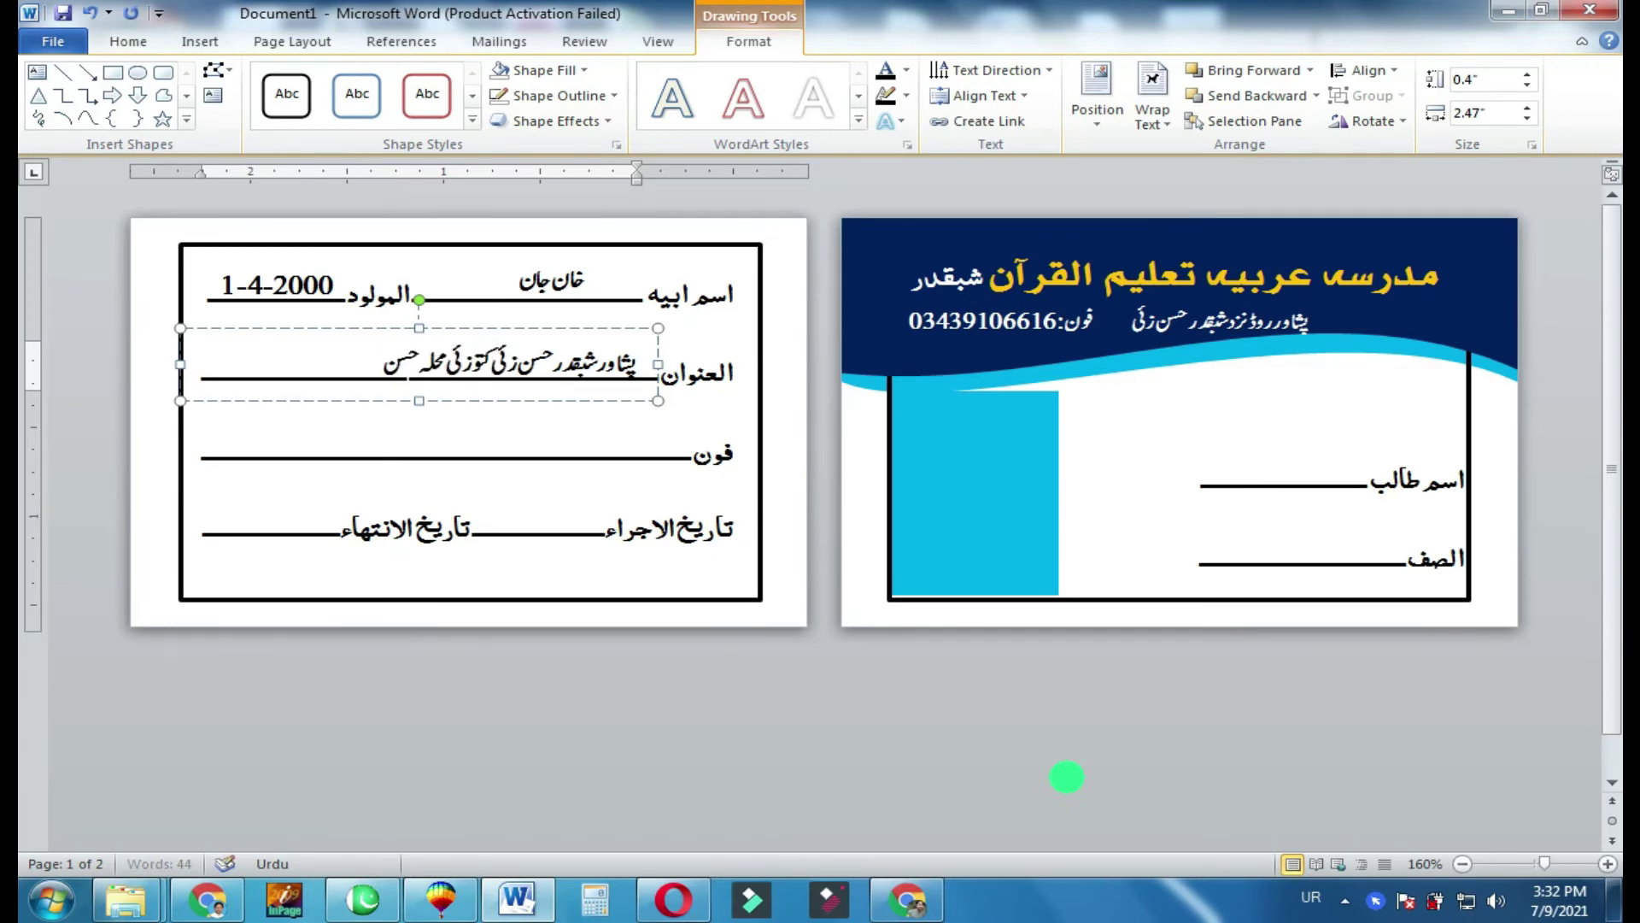
pyautogui.moveTo(590, 333); pyautogui.dragTo(543, 336)
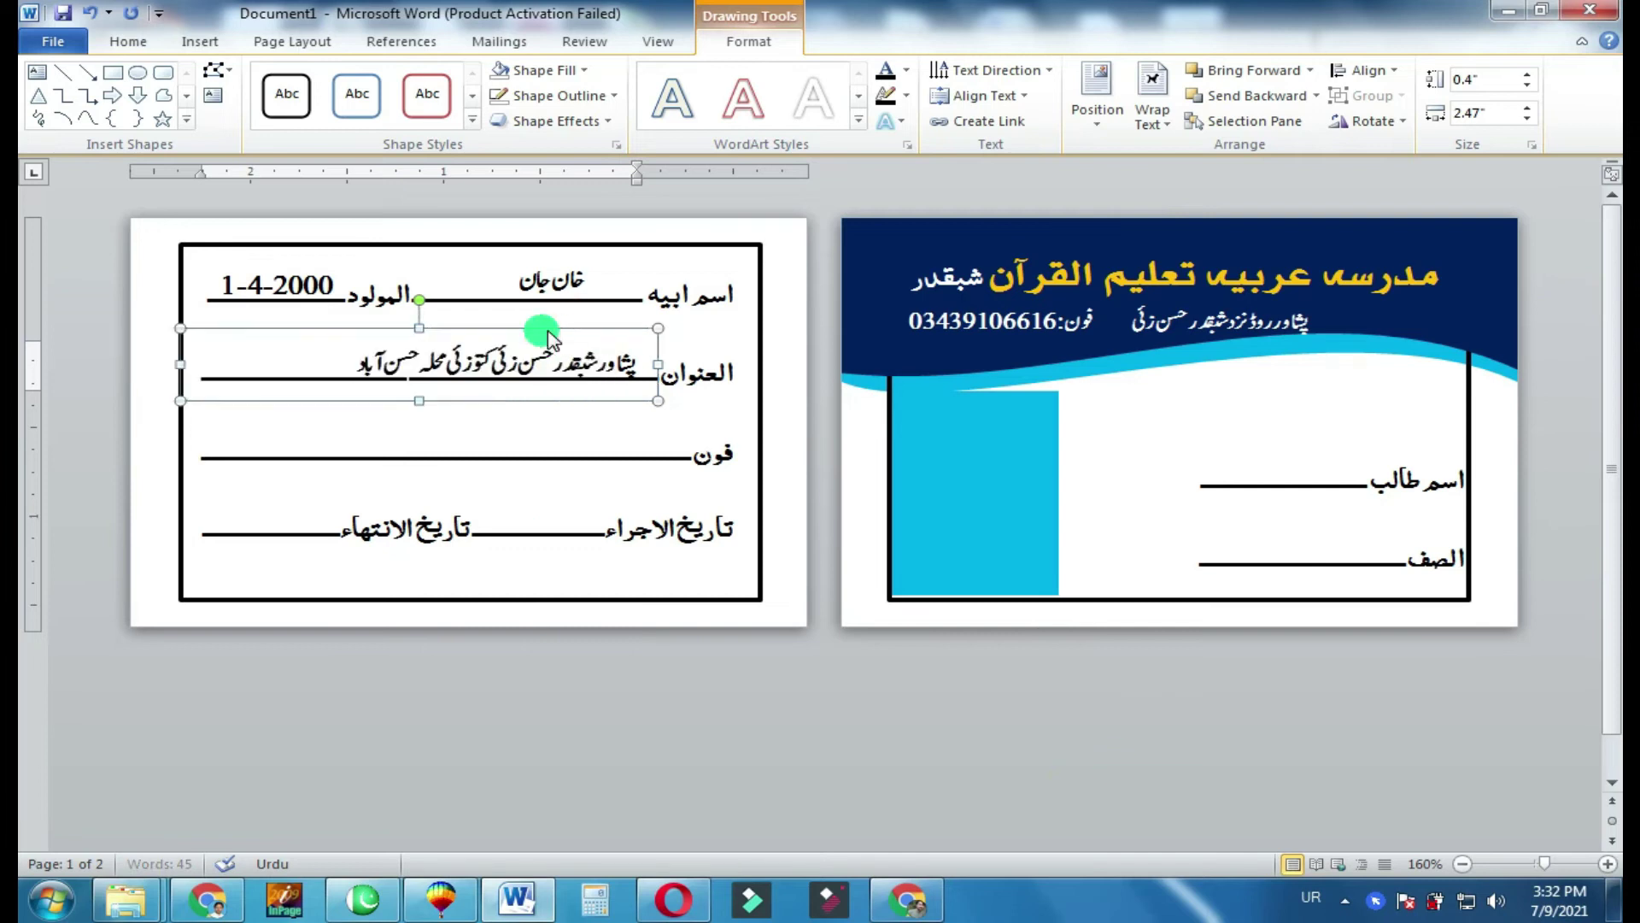
pyautogui.moveTo(146, 363); pyautogui.dragTo(198, 364)
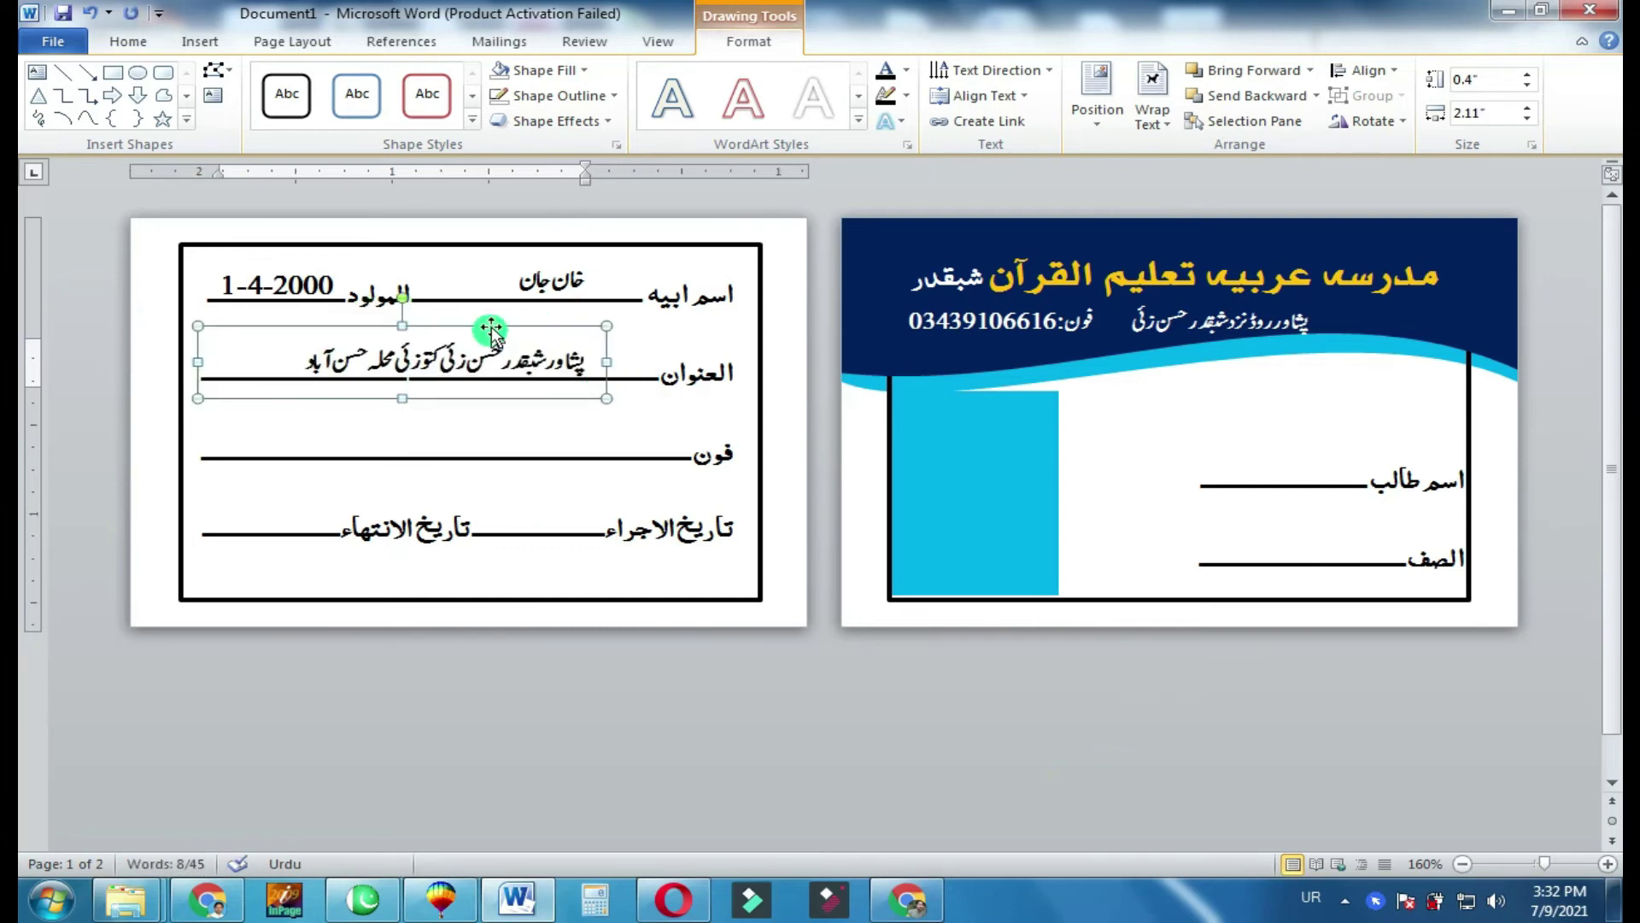
pyautogui.moveTo(491, 333); pyautogui.dragTo(493, 436)
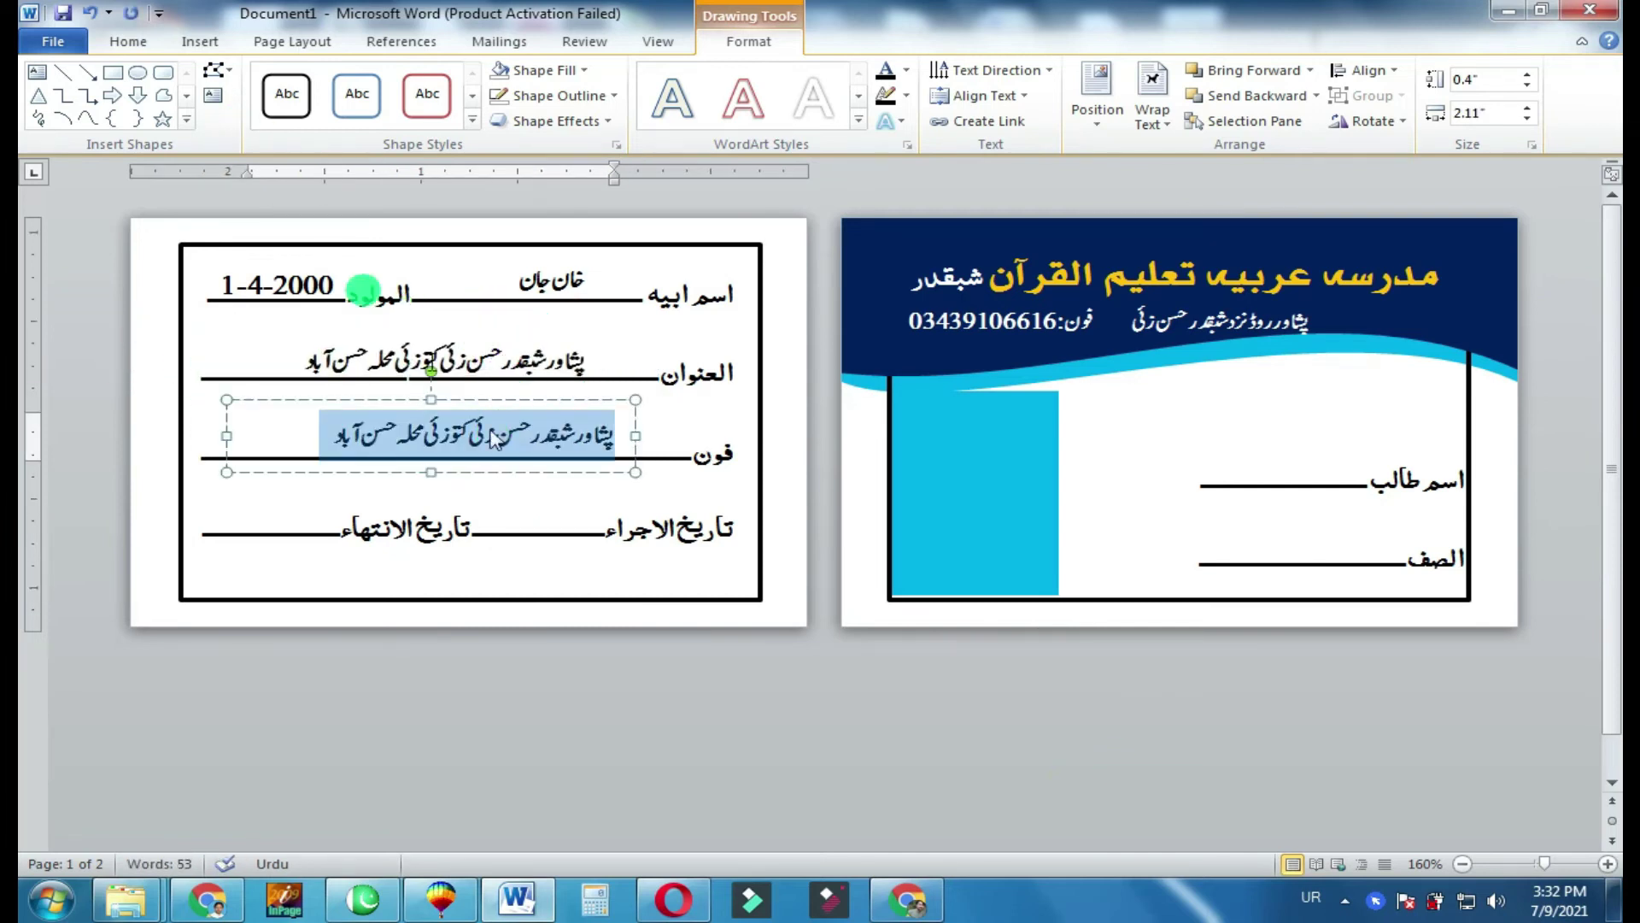
# - Switch to English and enter the phone number on the phone line
pyautogui.click(1311, 897)
pyautogui.click(1044, 782)
pyautogui.write('03433333323333')
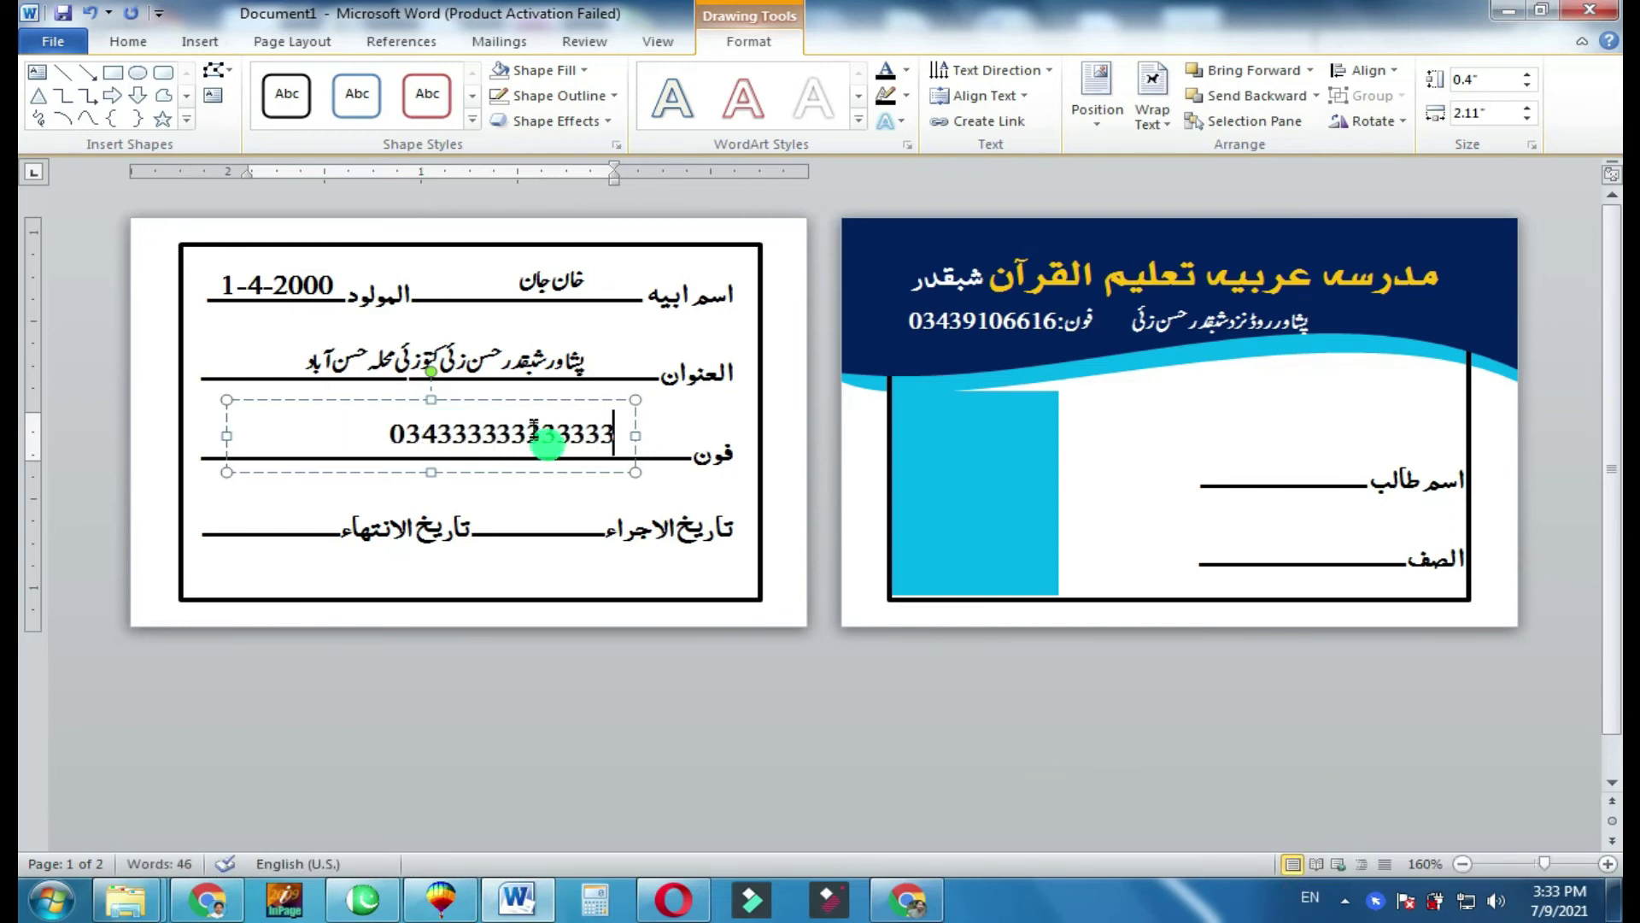
pyautogui.press('Escape')
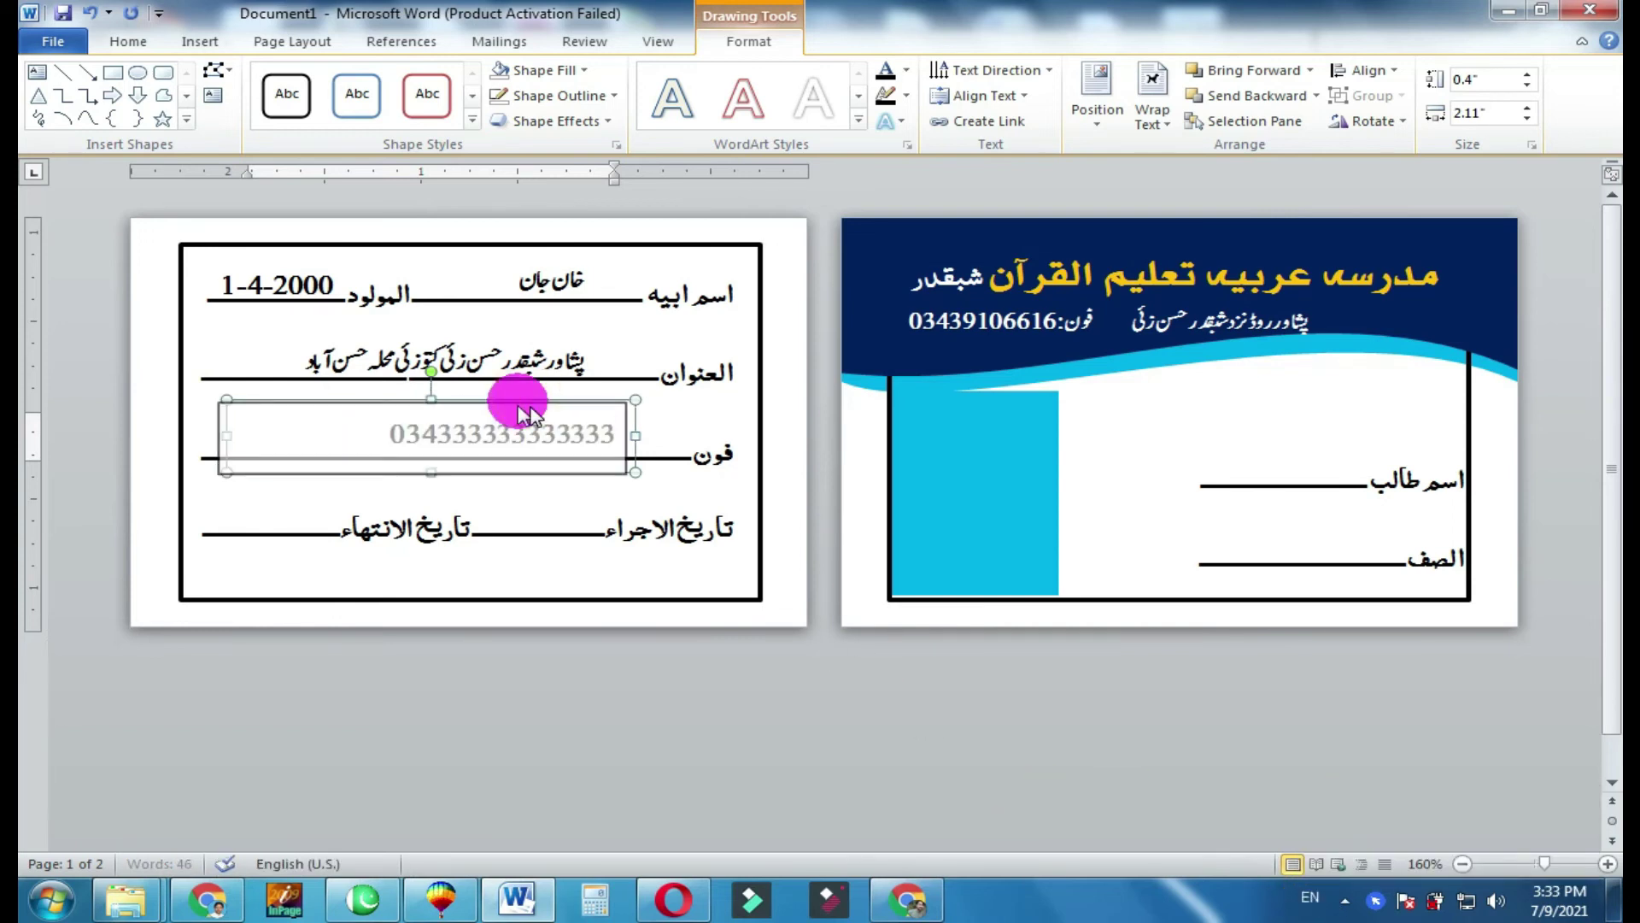
# - Add issue date 1-1-2021 and expiry date 1-1-2022 on the dates line
pyautogui.moveTo(538, 436); pyautogui.dragTo(571, 494)
pyautogui.moveTo(239, 517); pyautogui.dragTo(466, 517)
pyautogui.write('1-1-2021')
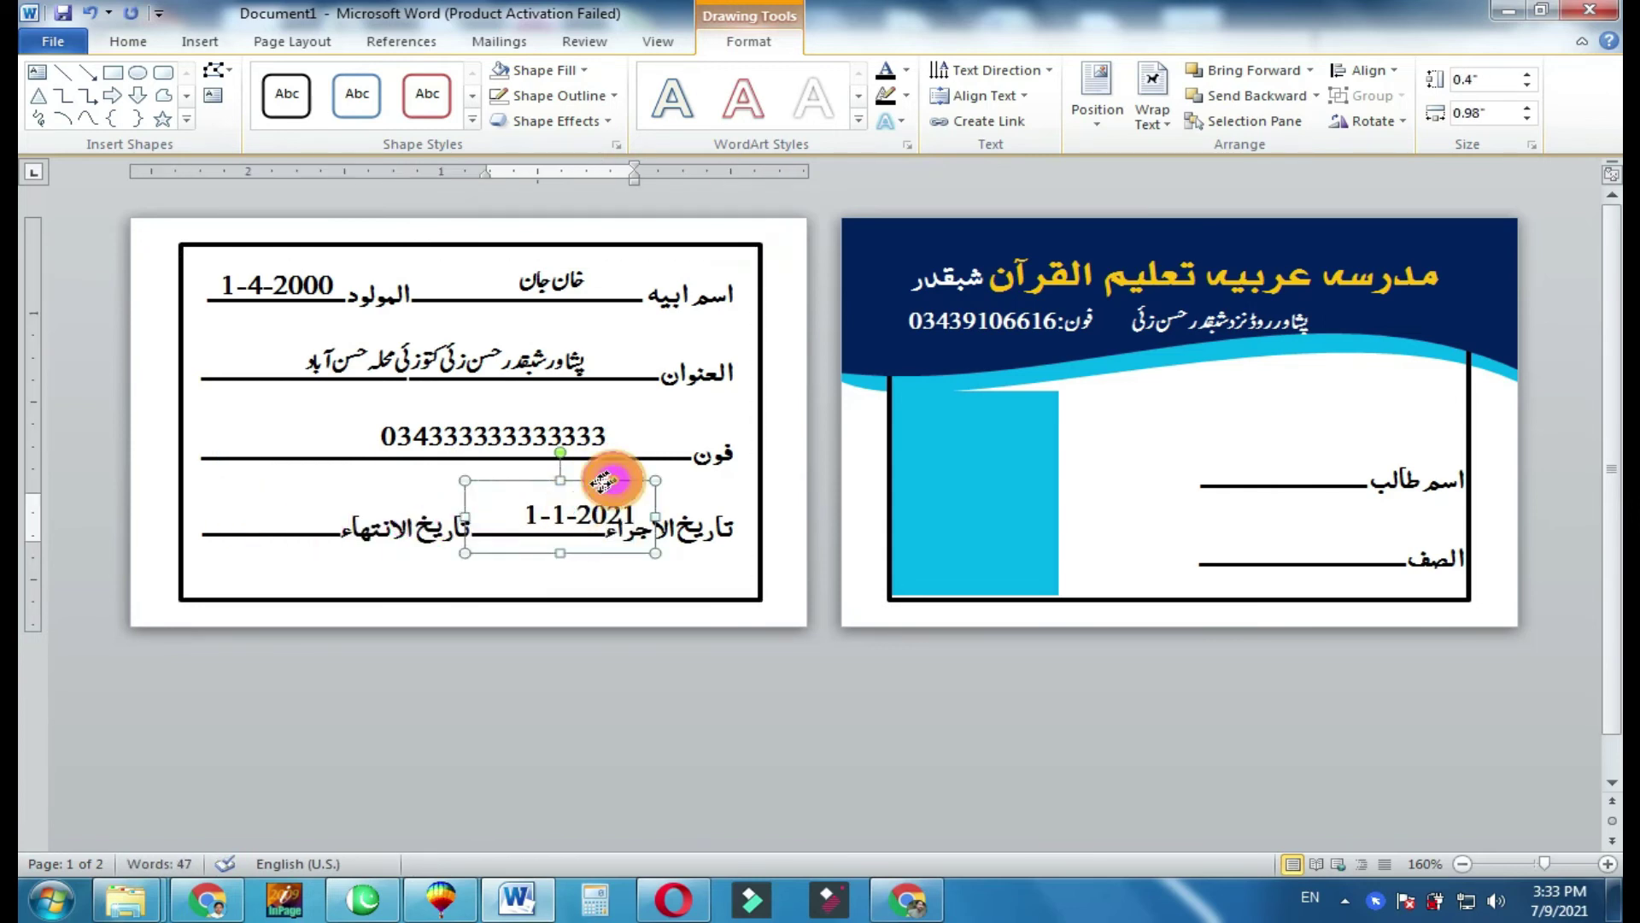
pyautogui.moveTo(655, 512)
pyautogui.mouseDown()
pyautogui.moveTo(290, 517)
pyautogui.moveTo(363, 545)
pyautogui.mouseUp()
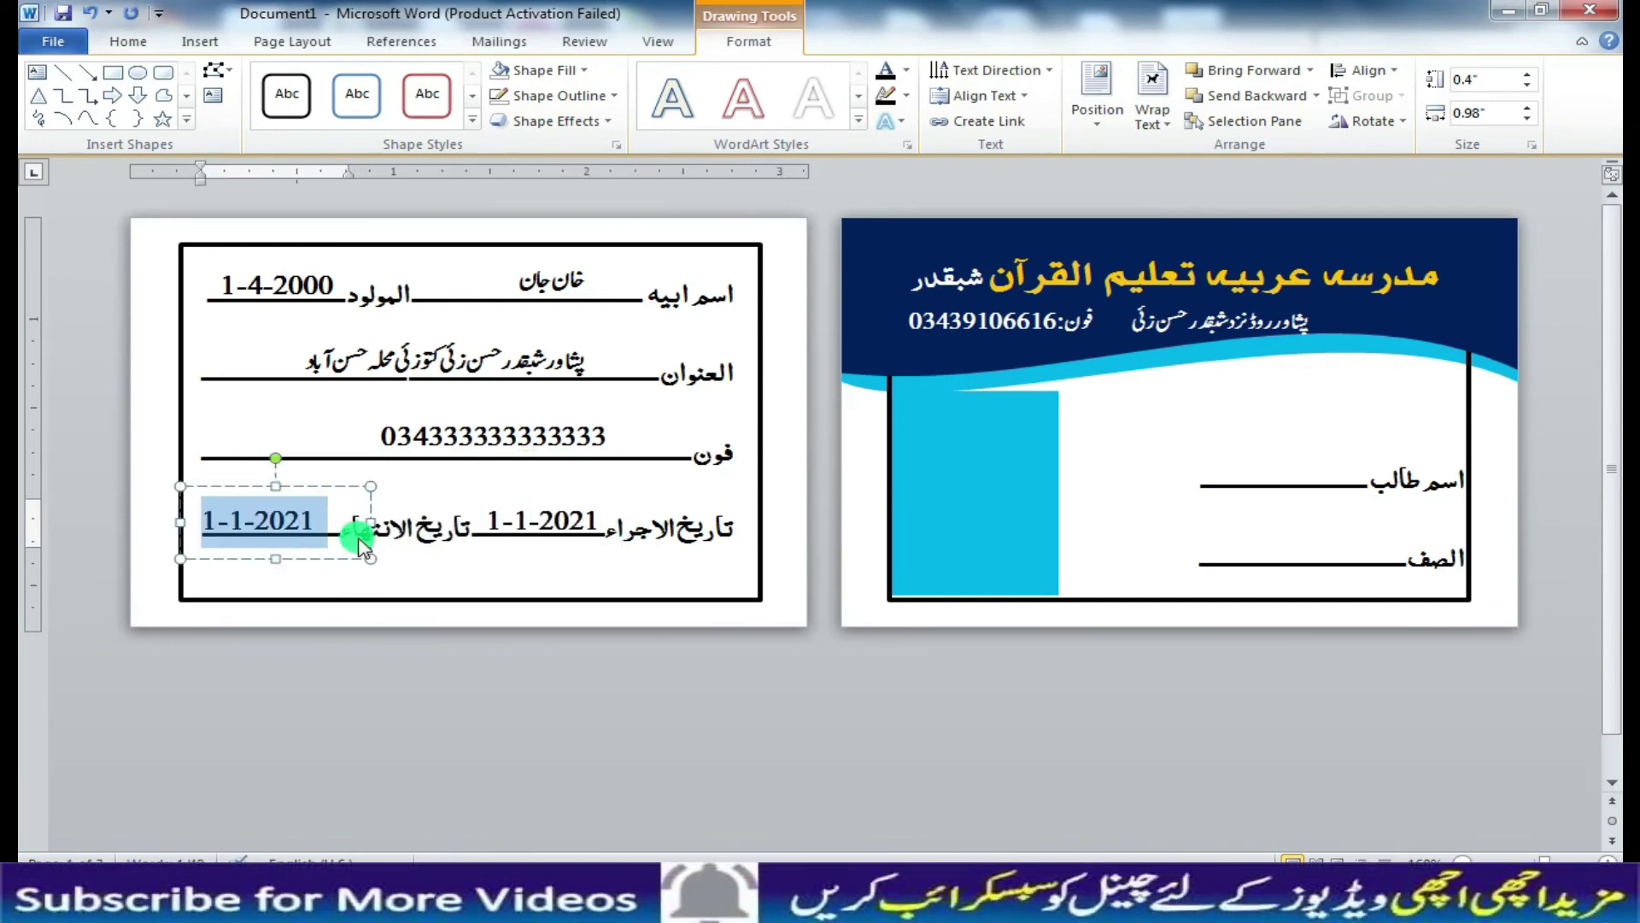
pyautogui.write('1-1')
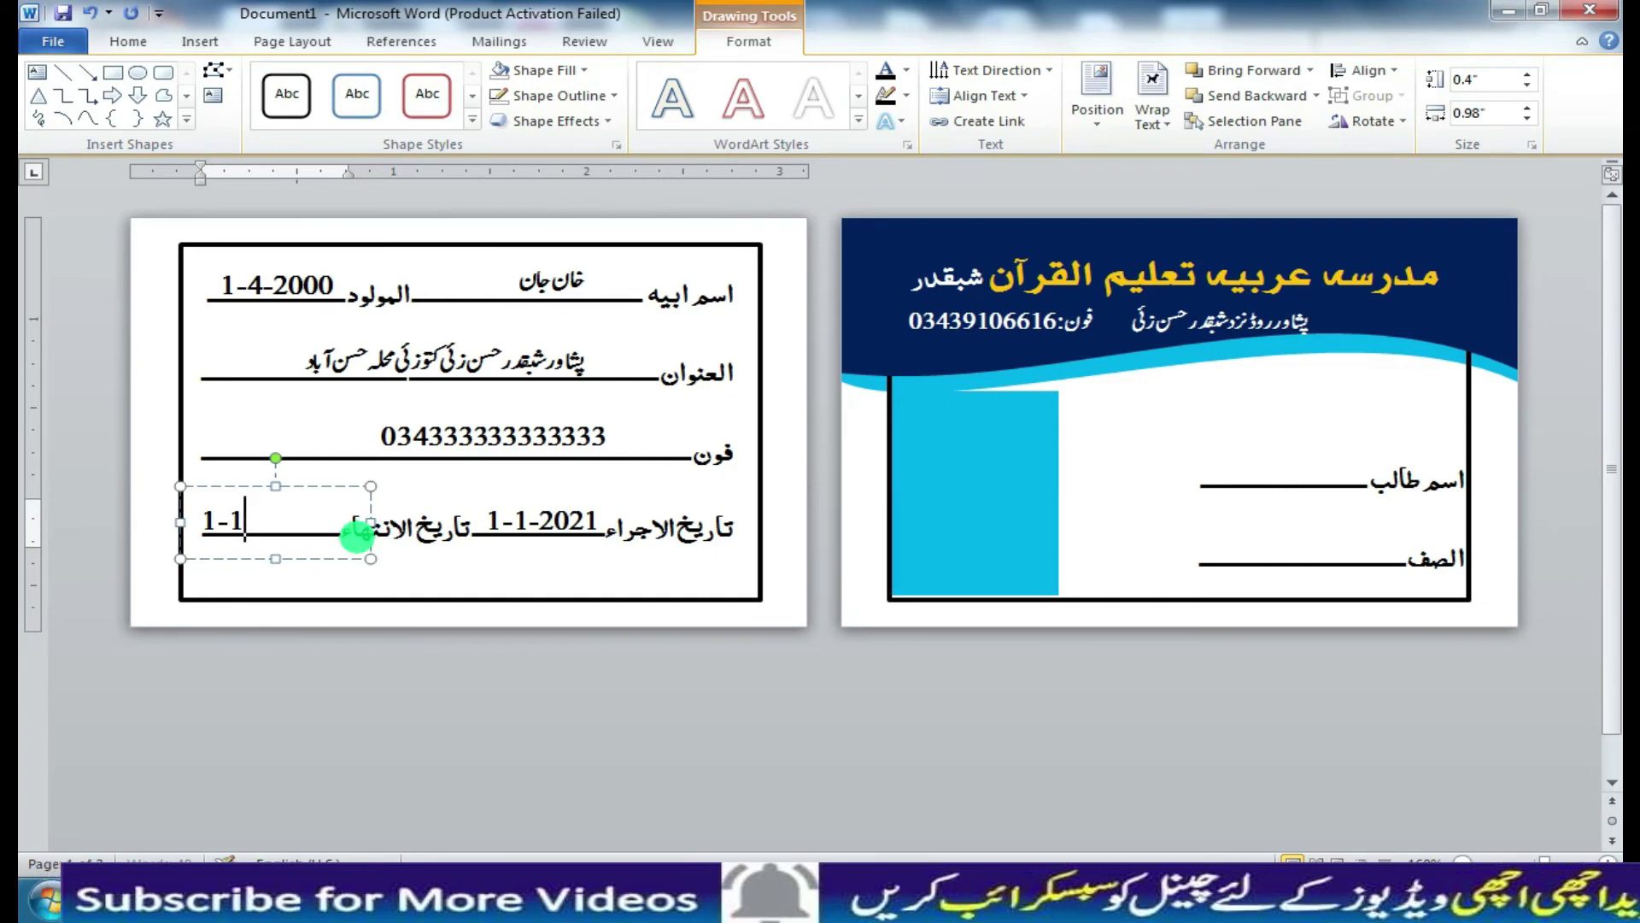
pyautogui.write('-20')
pyautogui.write('22')
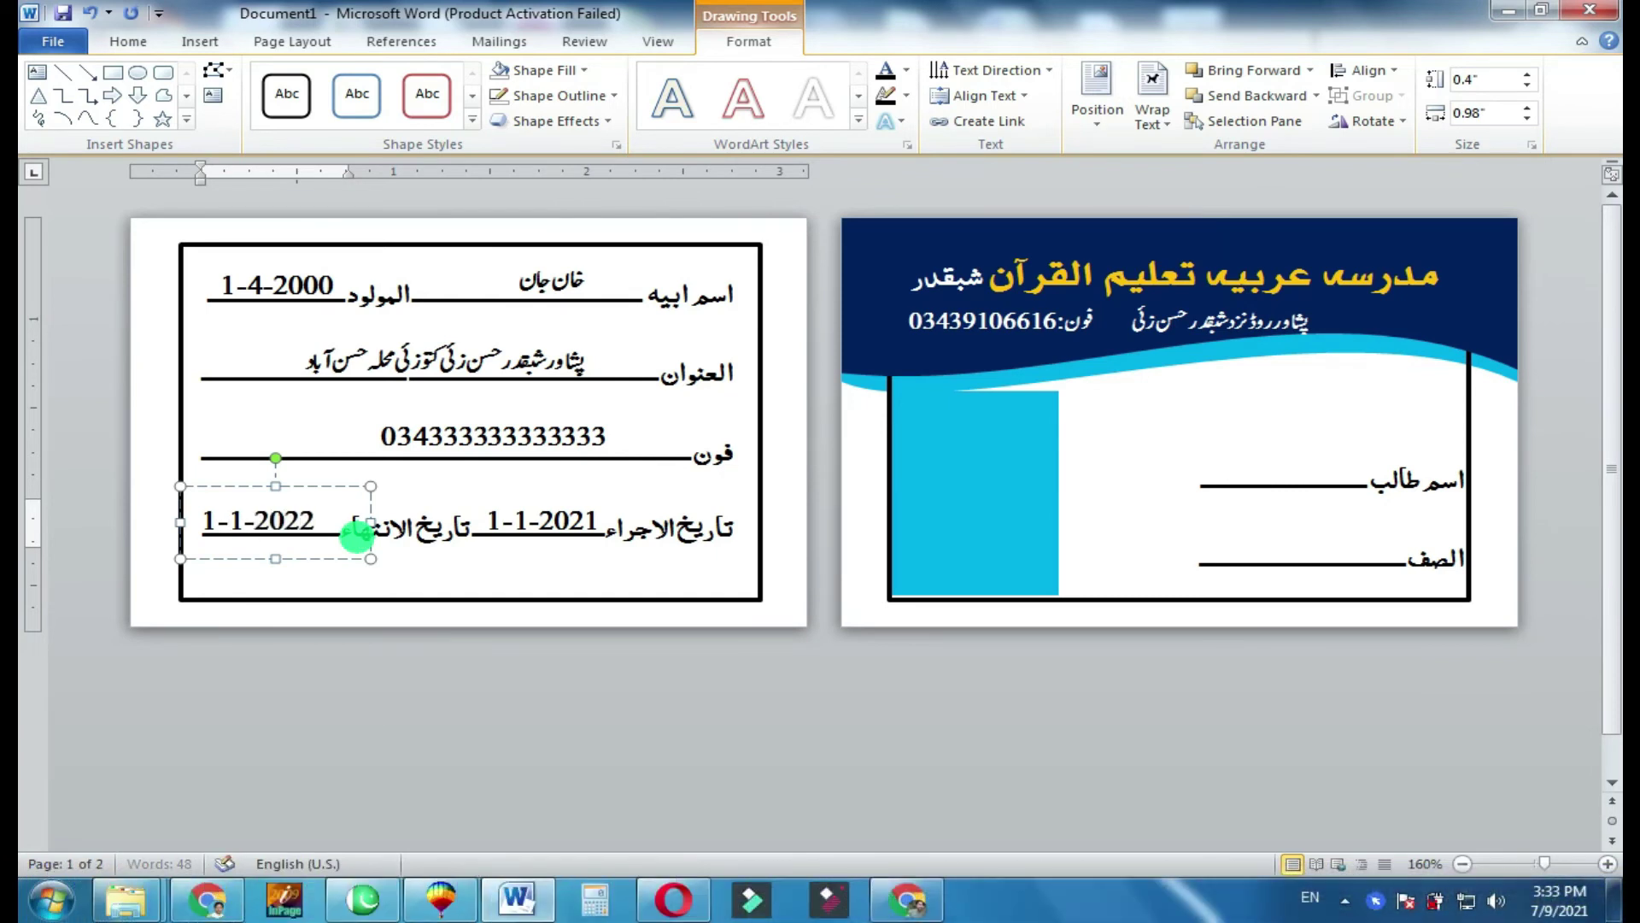
pyautogui.moveTo(323, 492); pyautogui.dragTo(328, 489)
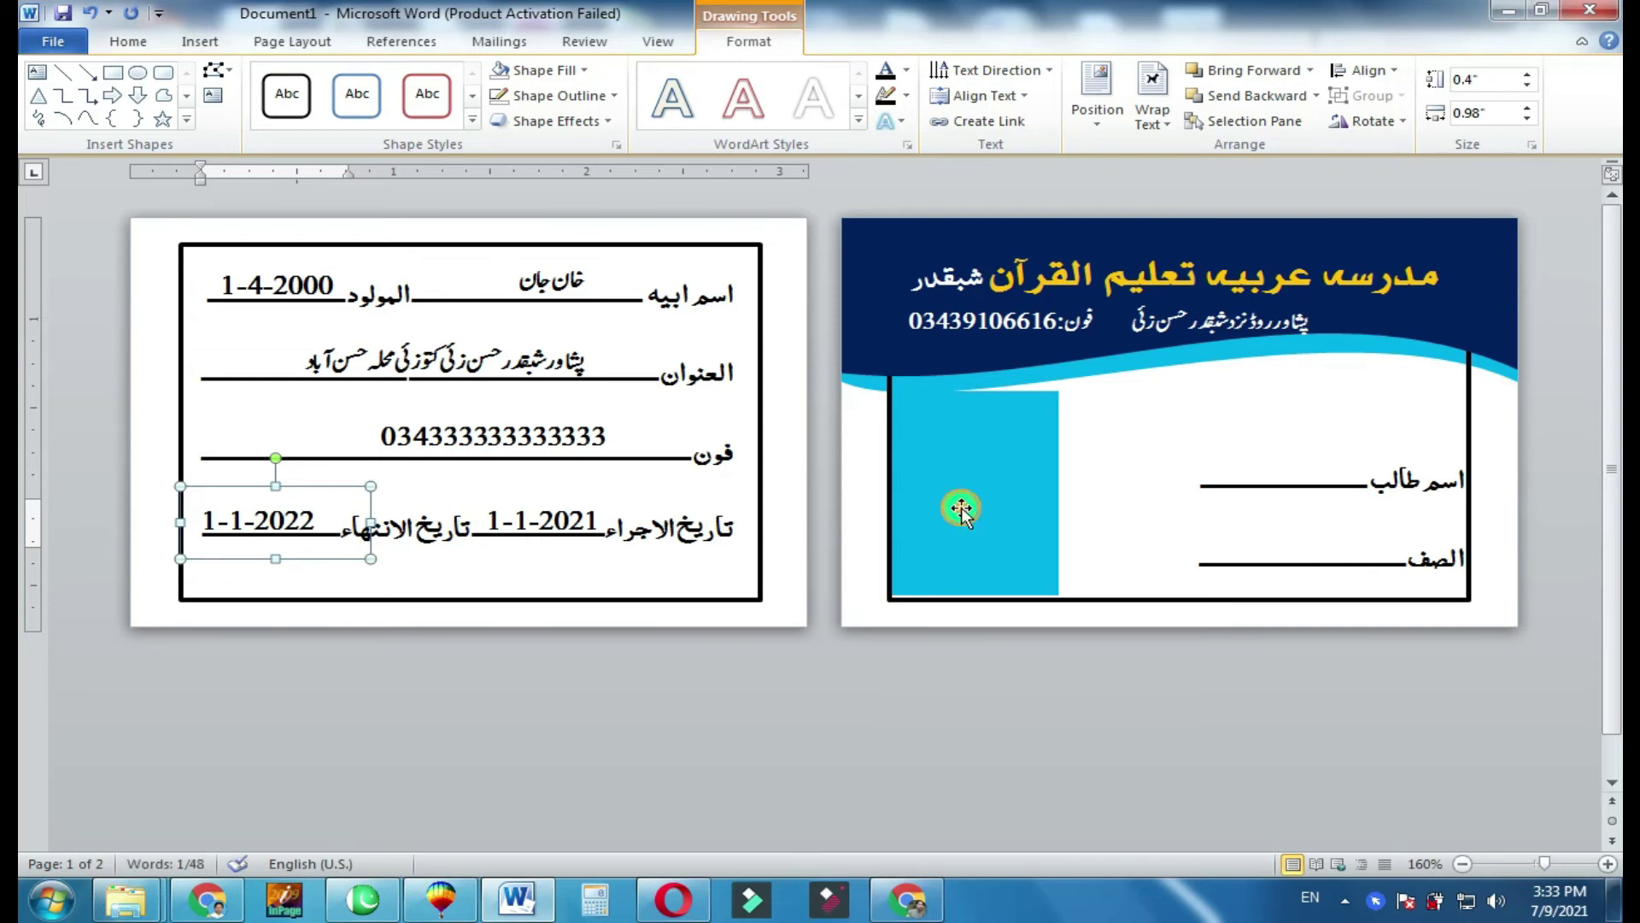
pyautogui.click(961, 444)
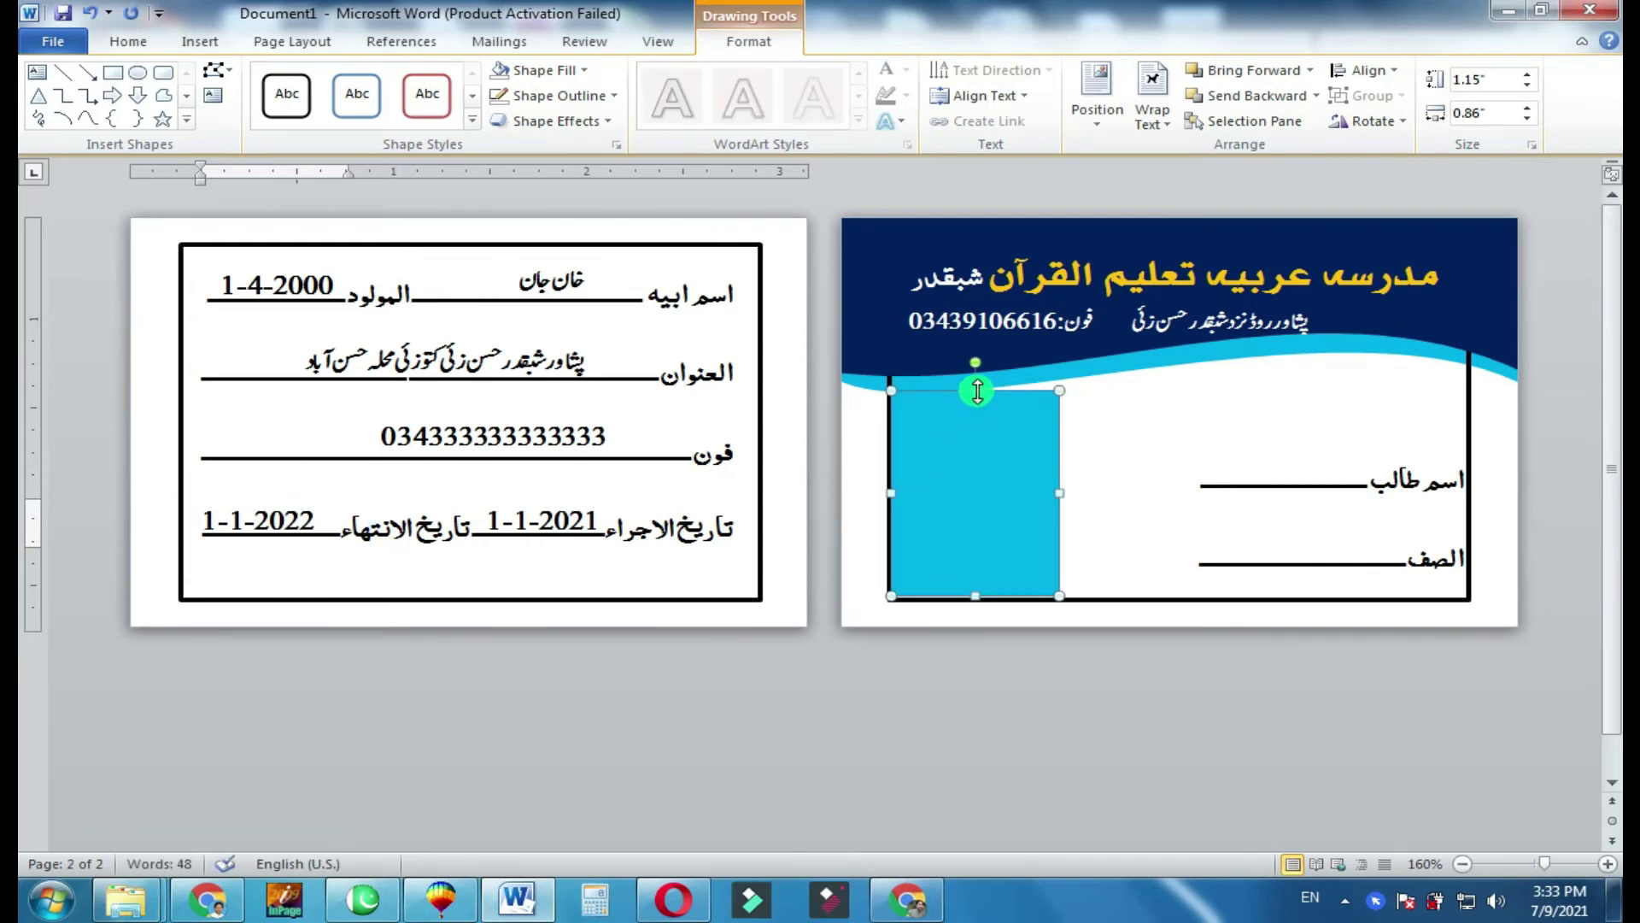
# - Drag the blue photo box's top edge down to about 1.06 inches tall, below the wave
pyautogui.moveTo(977, 406); pyautogui.dragTo(977, 408)
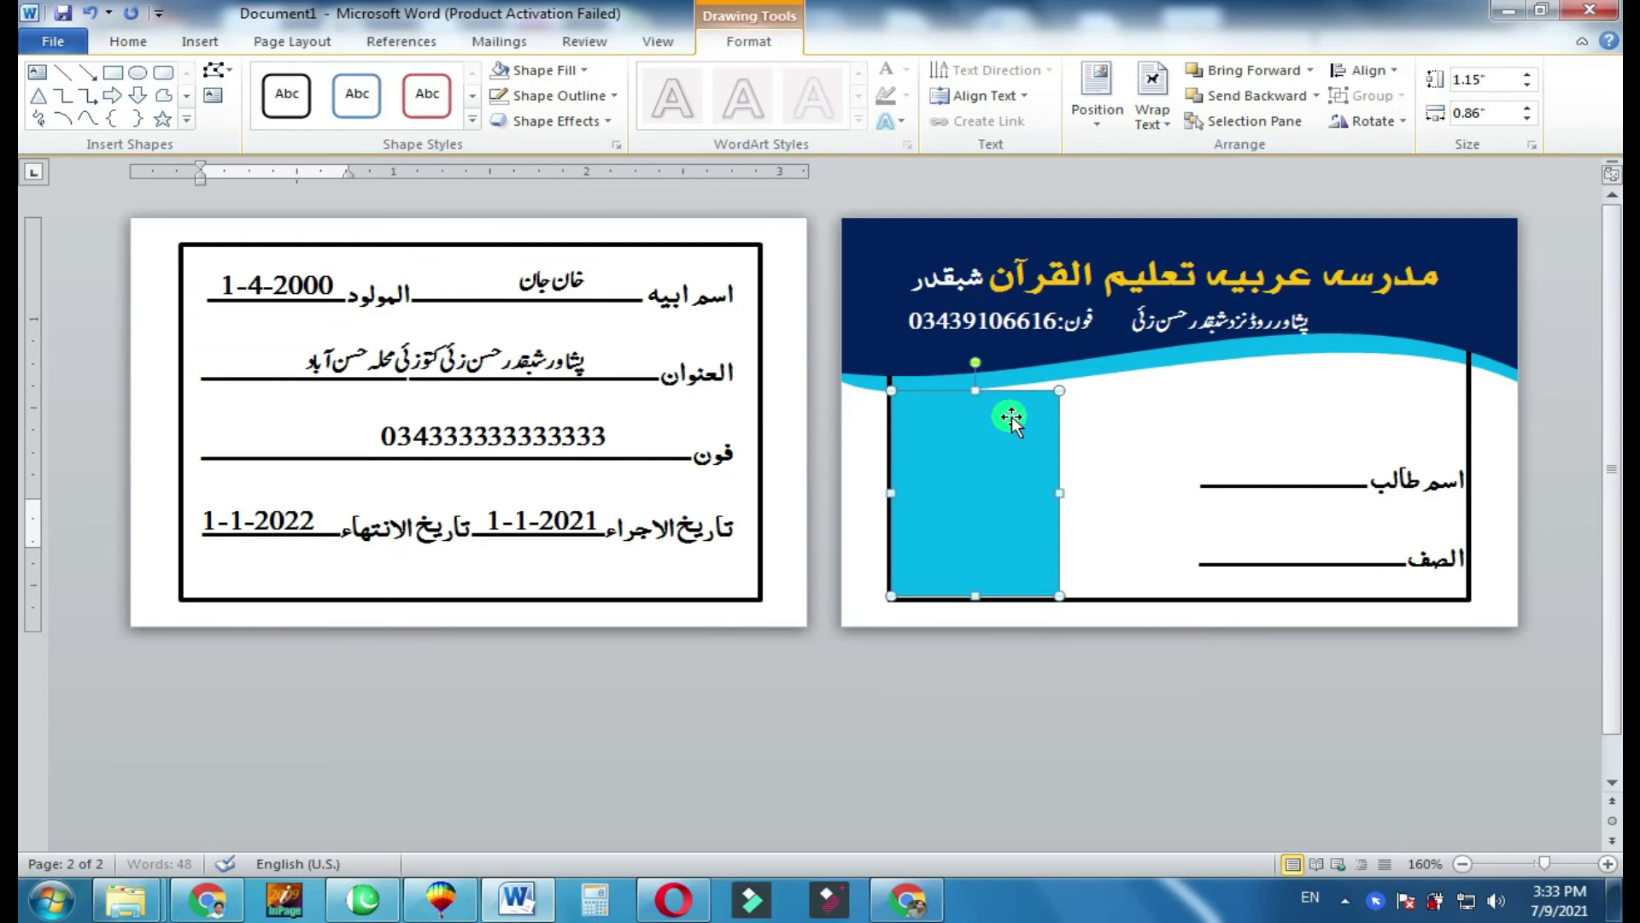
pyautogui.click(1494, 374)
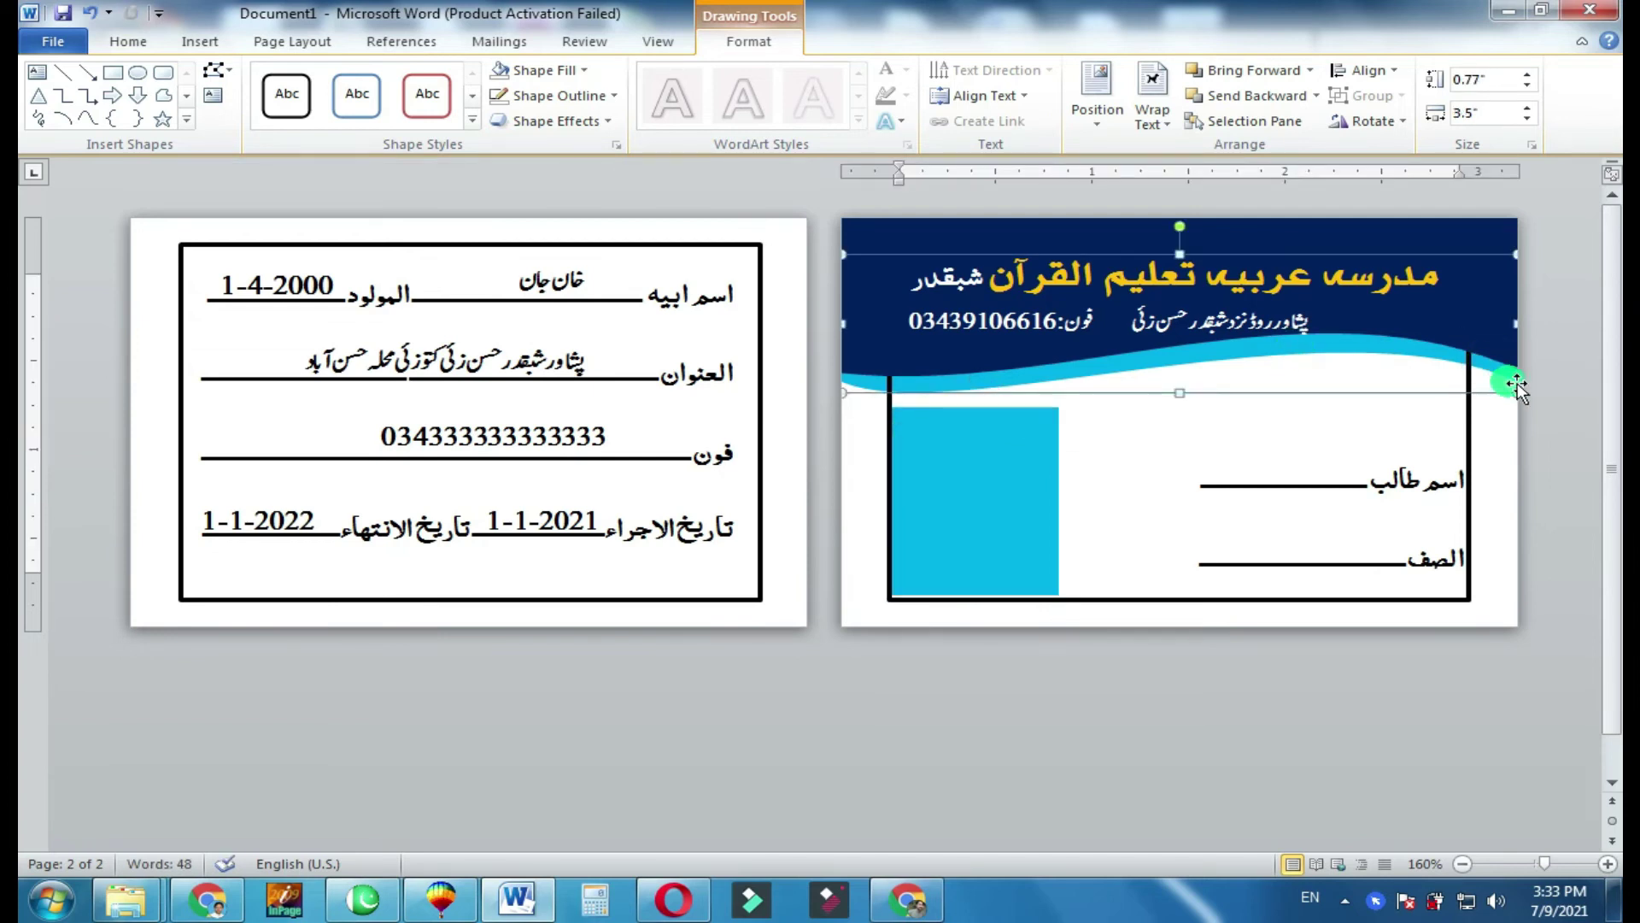
pyautogui.click(1428, 241)
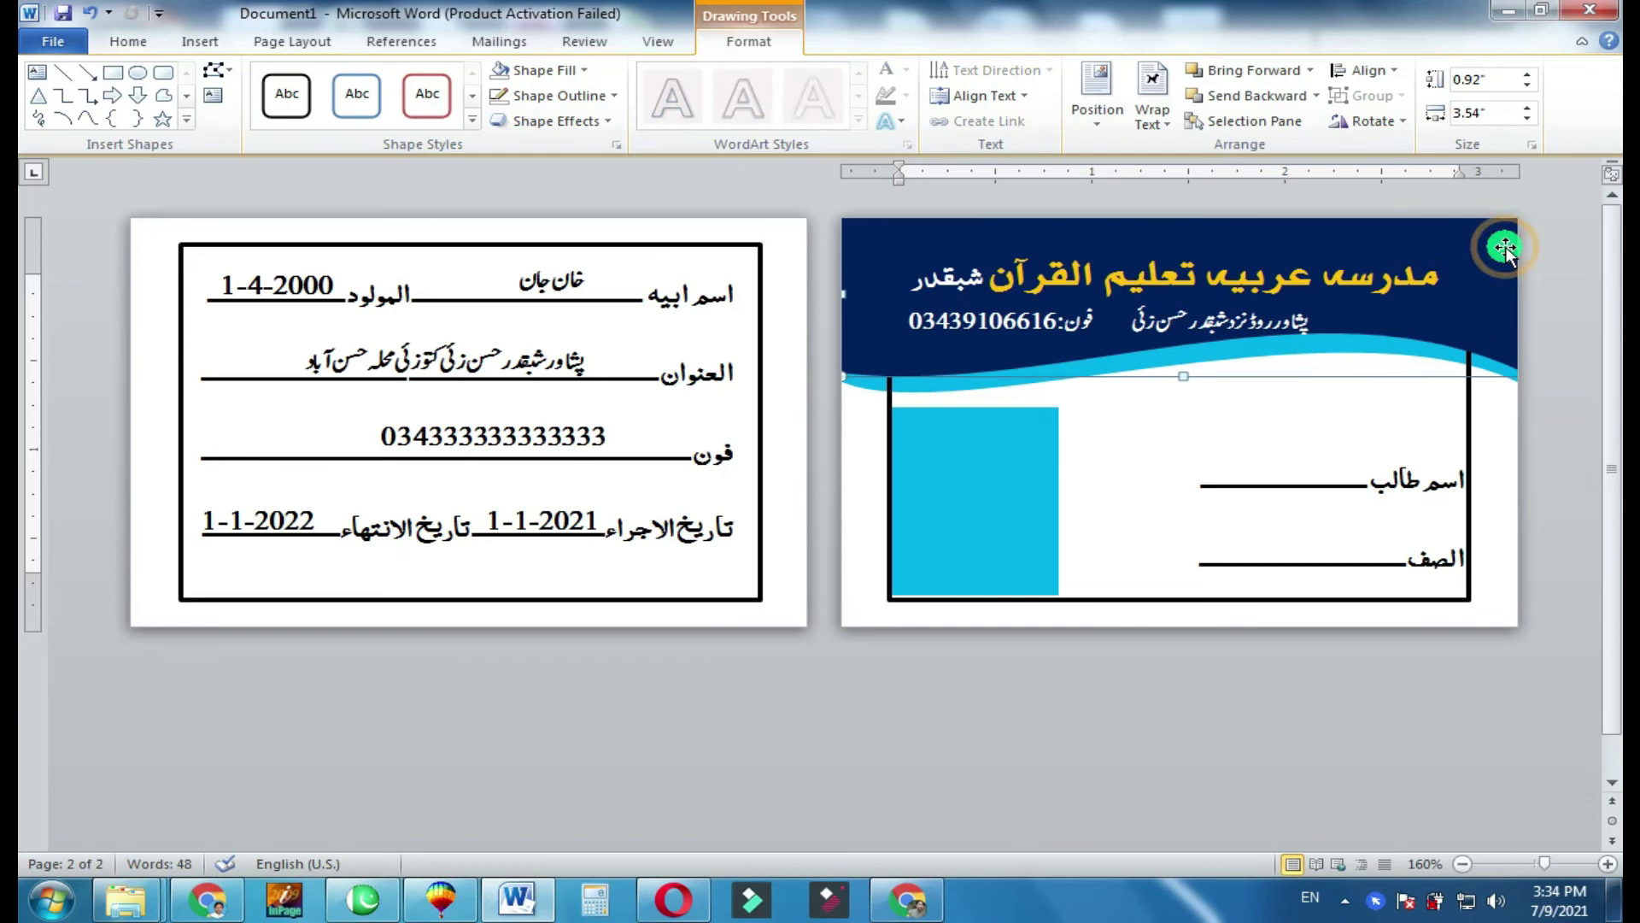
pyautogui.click(1037, 524)
# - Copy text boxes onto the front card's name and class lines, entering a student name and حفظ القرآن
pyautogui.moveTo(540, 272); pyautogui.dragTo(1302, 465)
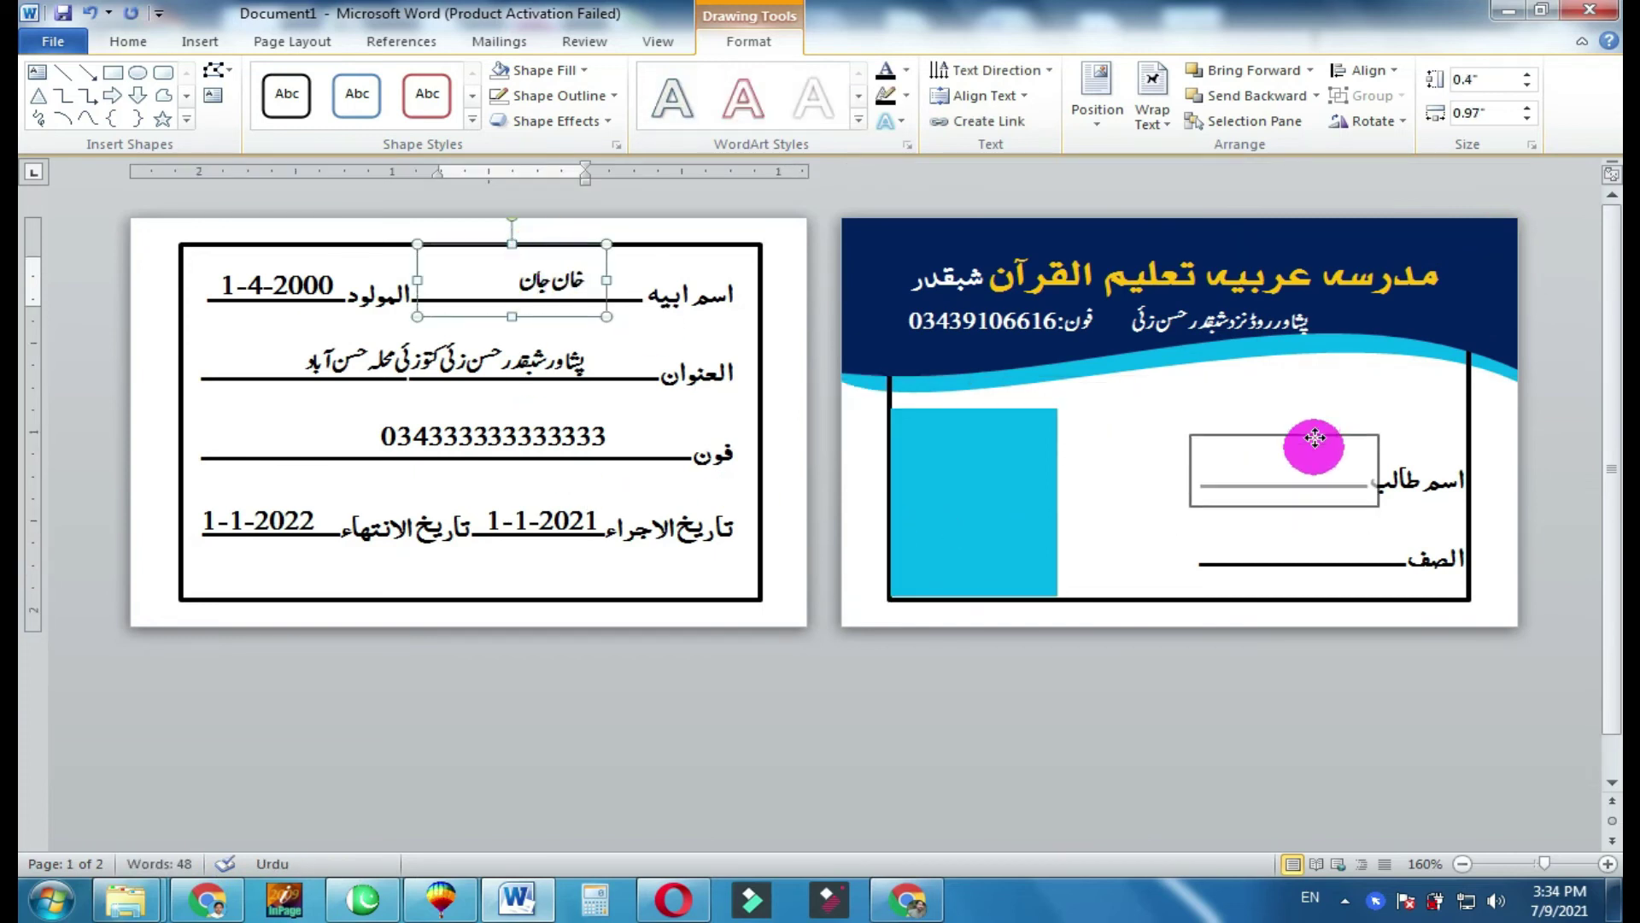
pyautogui.press('Delete')
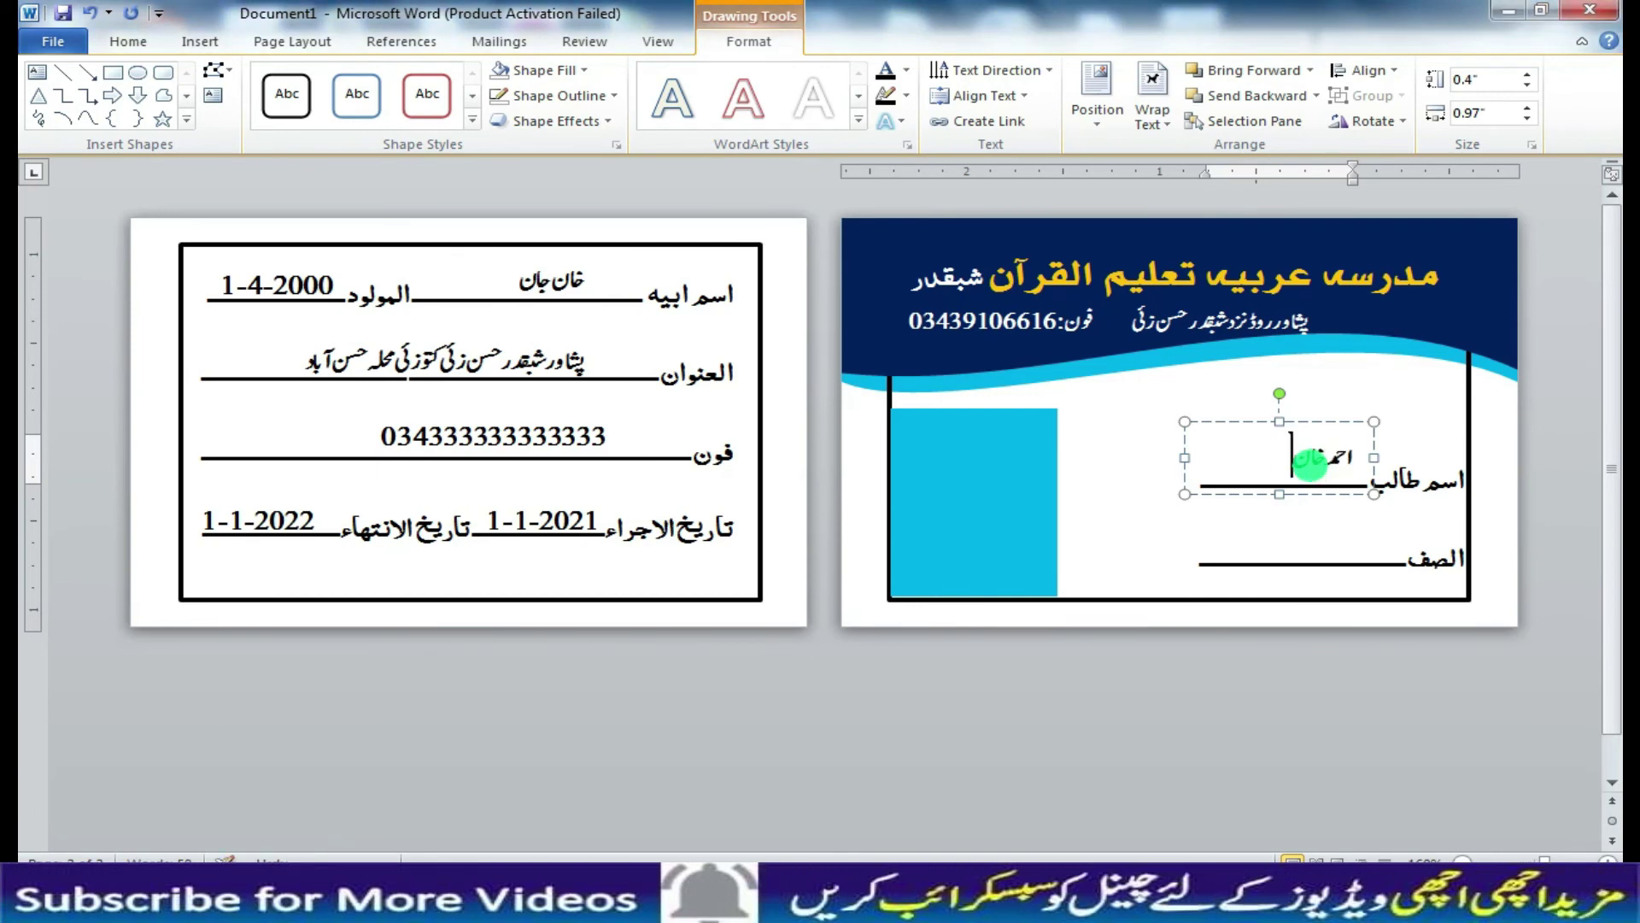
pyautogui.moveTo(1274, 424); pyautogui.dragTo(1274, 500)
pyautogui.write('ح')
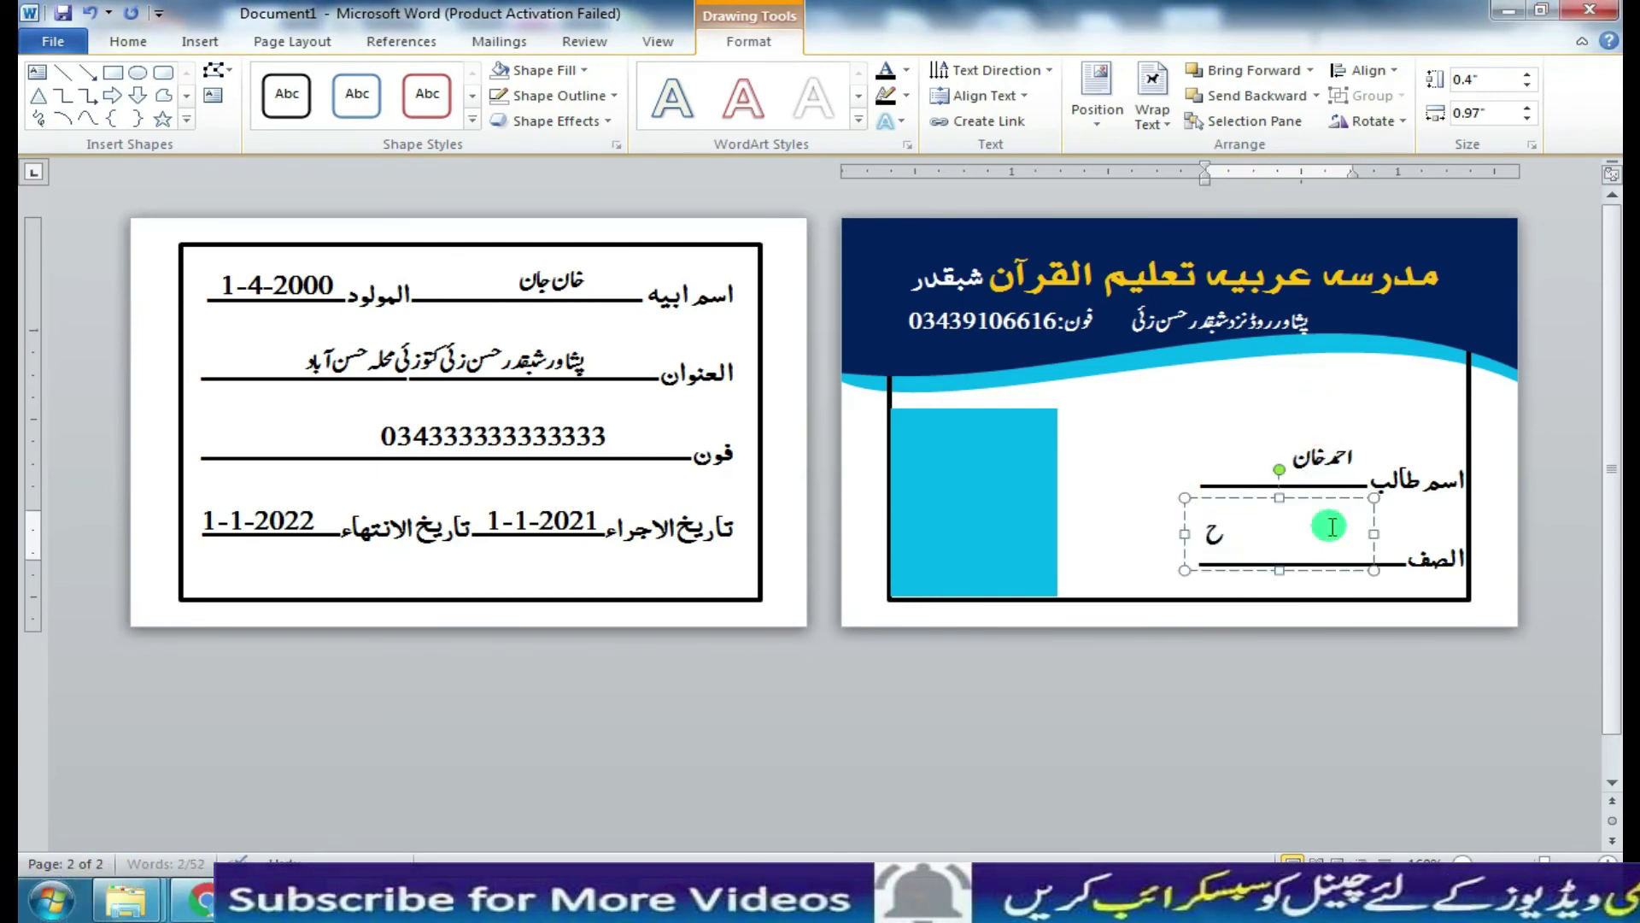
pyautogui.write('فظ القرآن')
pyautogui.moveTo(1375, 550); pyautogui.dragTo(1441, 560)
pyautogui.click(922, 396)
pyautogui.click(972, 320)
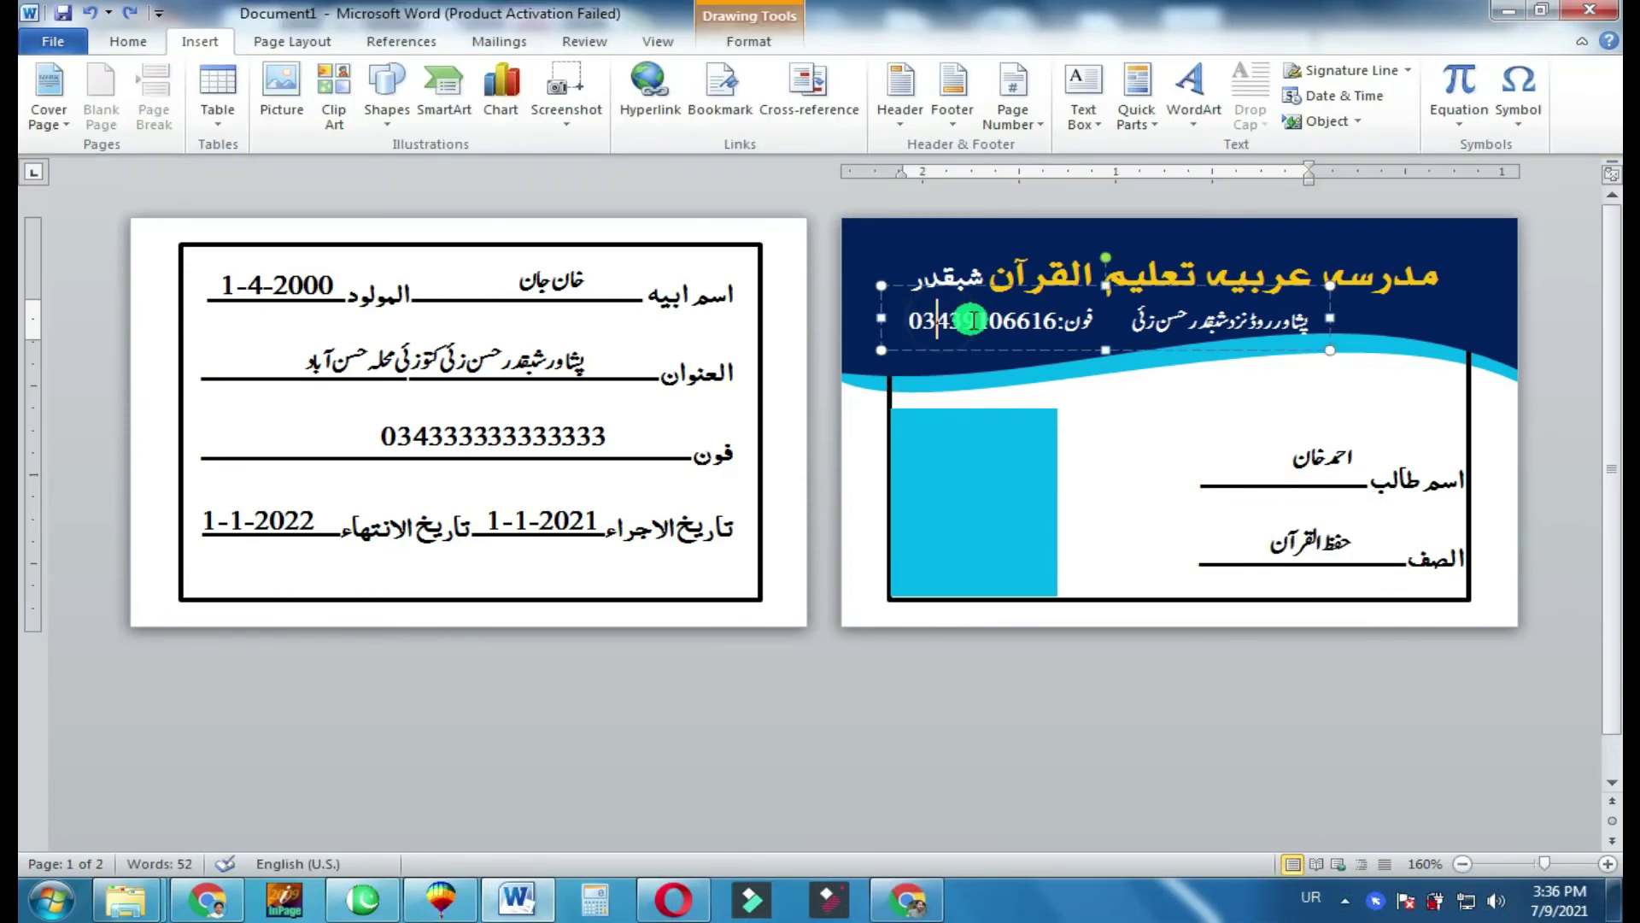
pyautogui.click(990, 252)
pyautogui.click(794, 334)
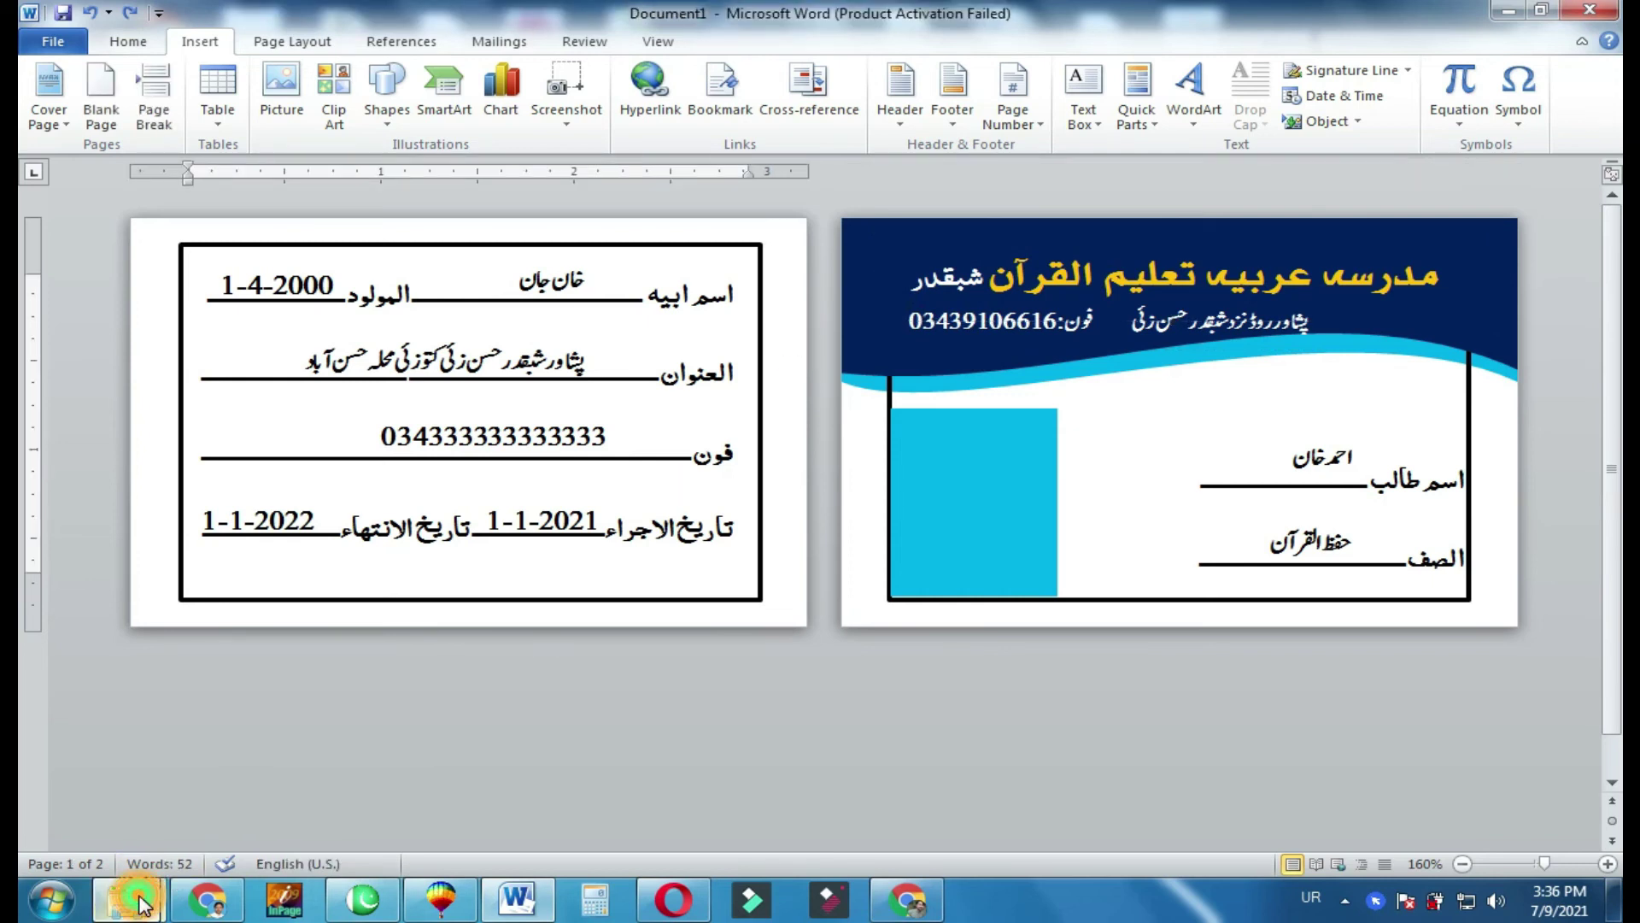
# - Drag the student photo from its folder into the ID card document
pyautogui.moveTo(126, 899)
pyautogui.click(260, 773)
pyautogui.moveTo(974, 219)
pyautogui.mouseDown()
pyautogui.moveTo(513, 893)
pyautogui.moveTo(801, 464)
pyautogui.mouseUp()
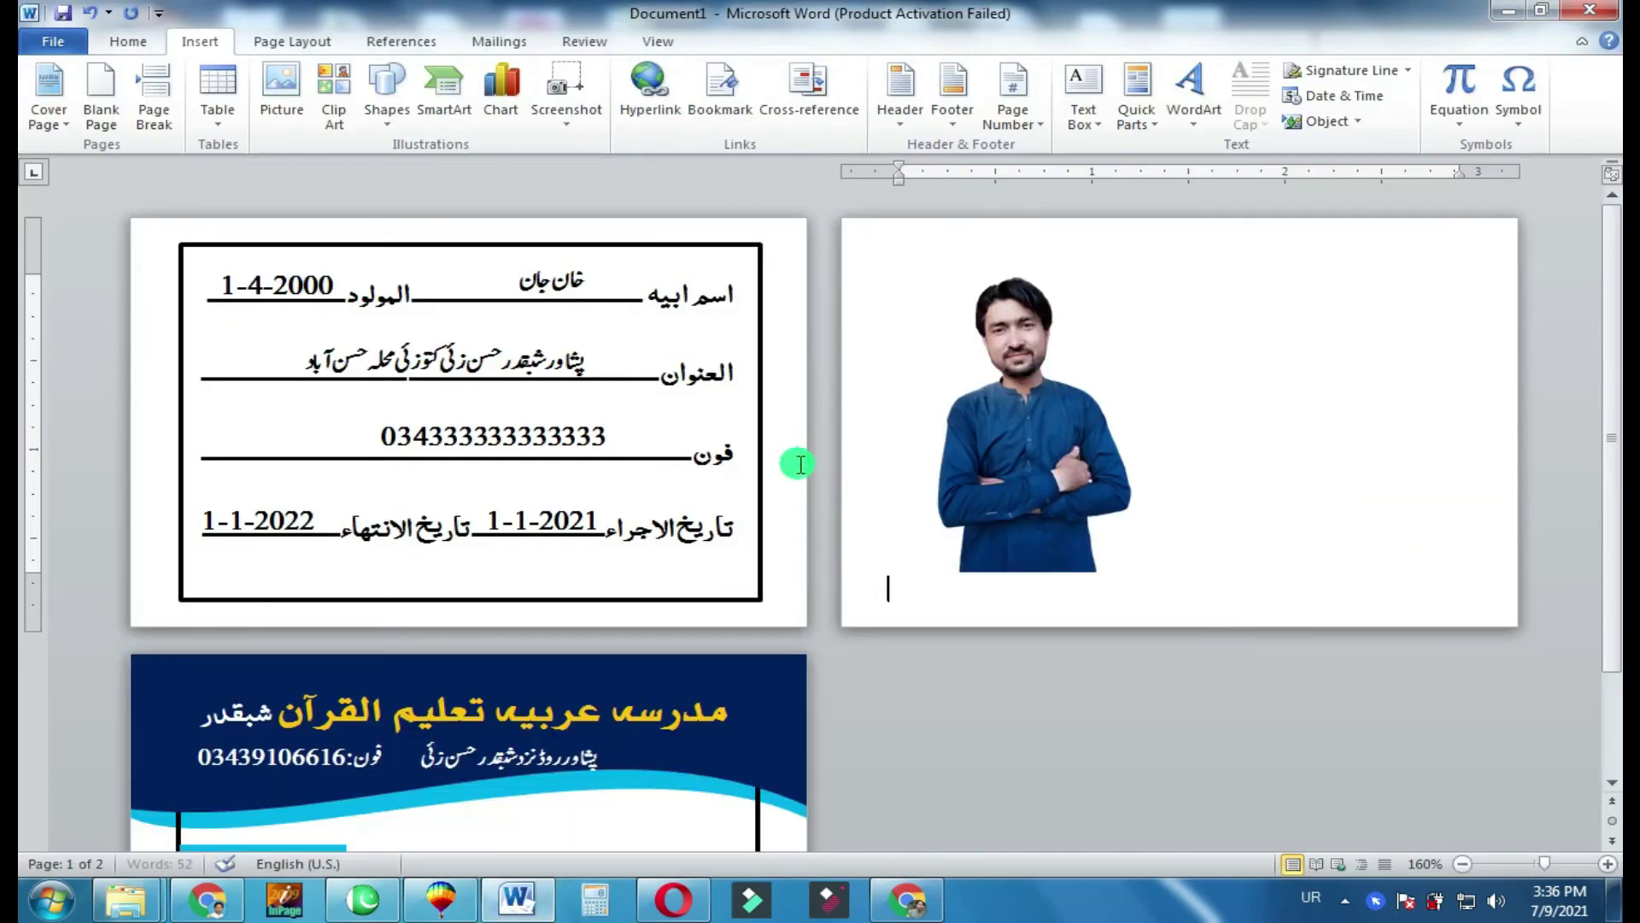
pyautogui.doubleClick(1034, 406)
pyautogui.scroll(-5, 1034, 404)
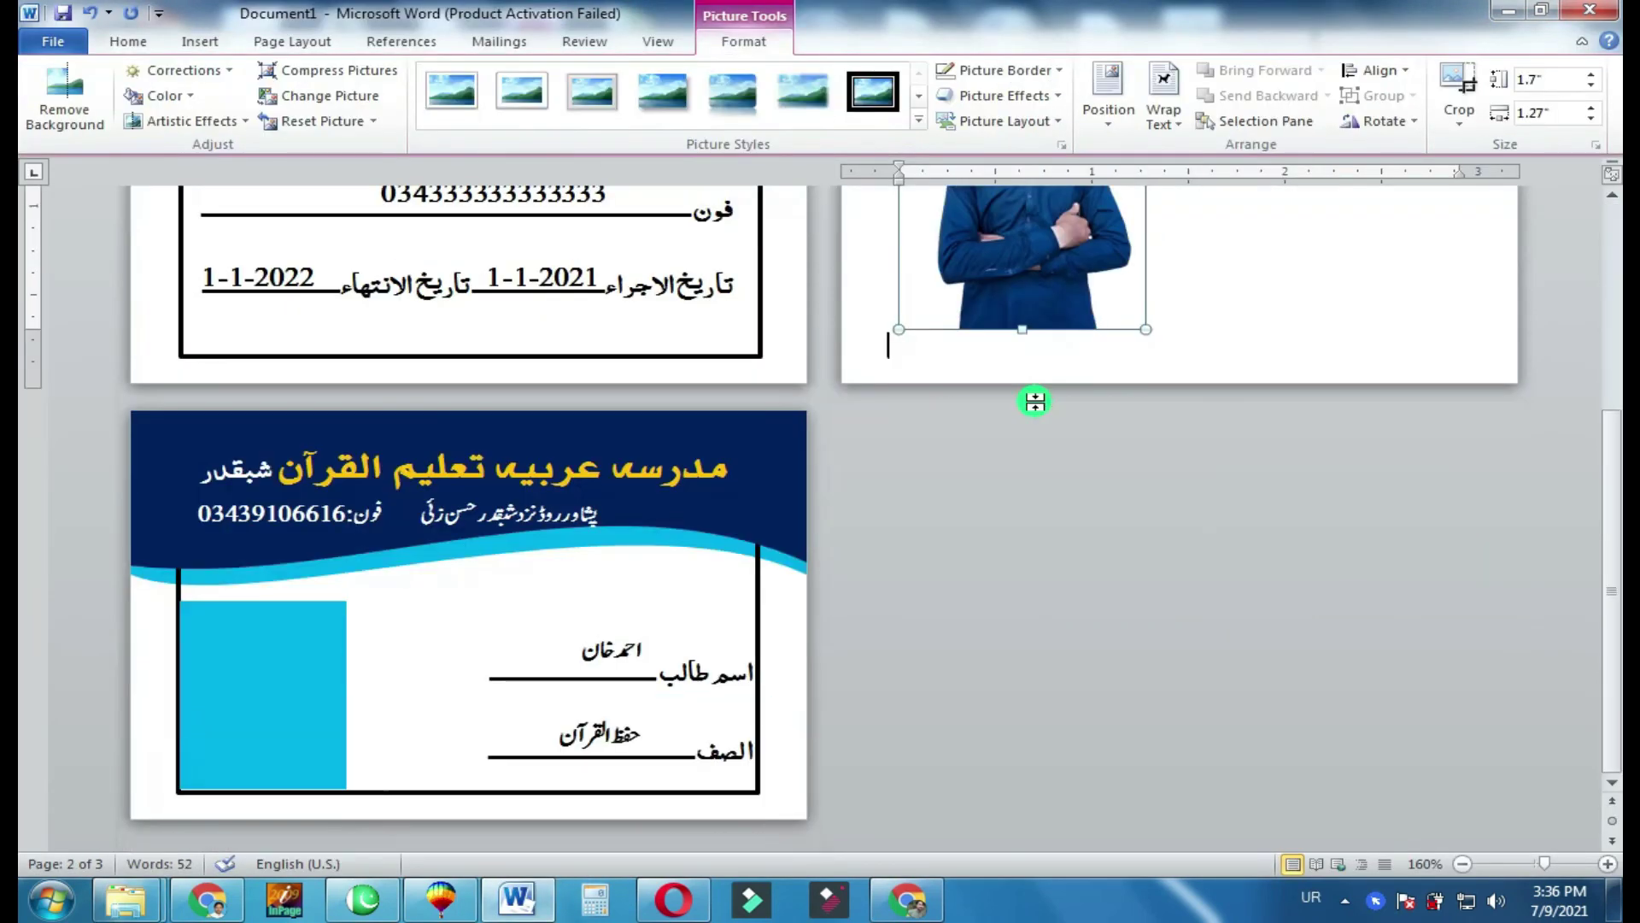
# - Set the photo to In Front of Text and shrink it to about 1.21" by 0.9"
pyautogui.click(1164, 118)
pyautogui.click(1190, 379)
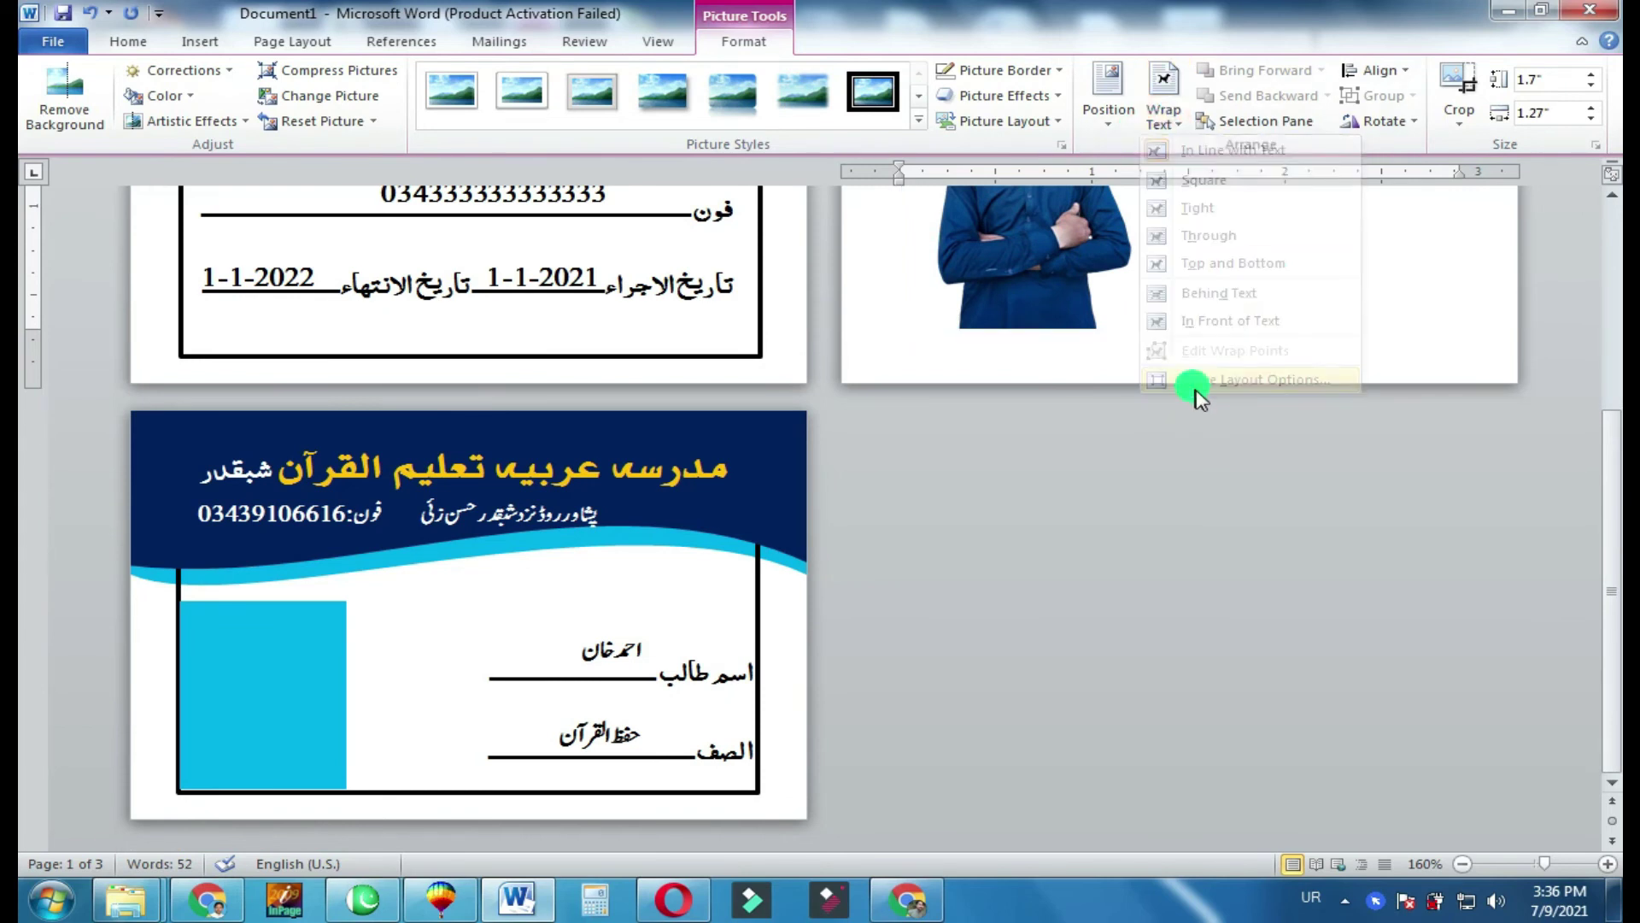
pyautogui.click(719, 386)
pyautogui.doubleClick(720, 386)
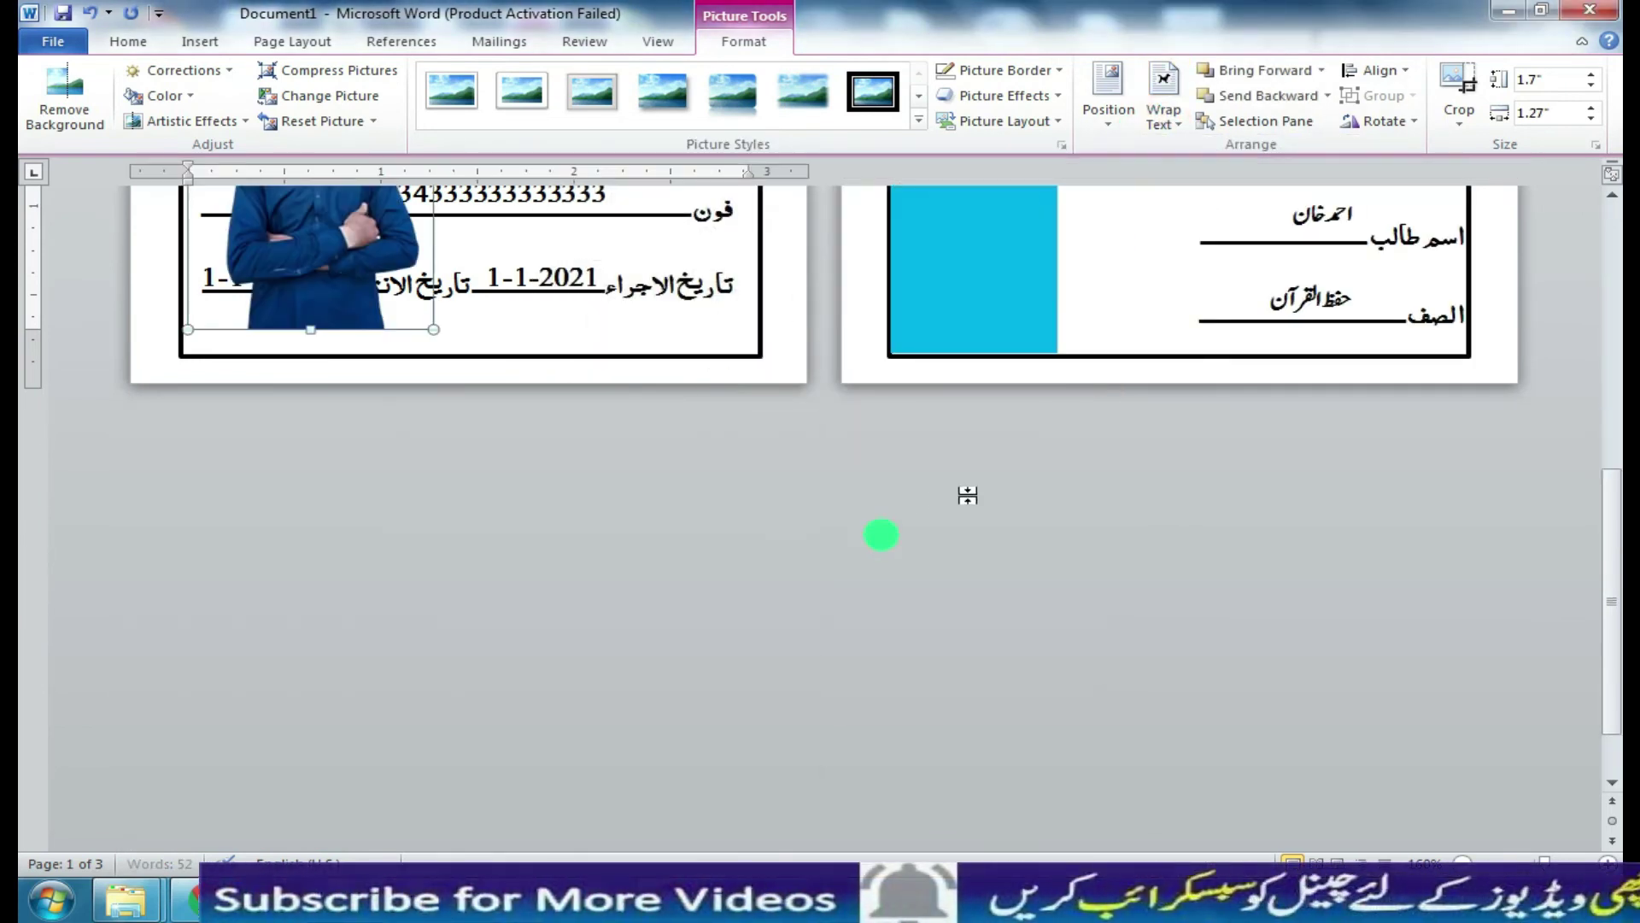
pyautogui.moveTo(428, 270); pyautogui.dragTo(358, 432)
pyautogui.moveTo(434, 271); pyautogui.dragTo(363, 356)
pyautogui.moveTo(282, 462); pyautogui.dragTo(1056, 504)
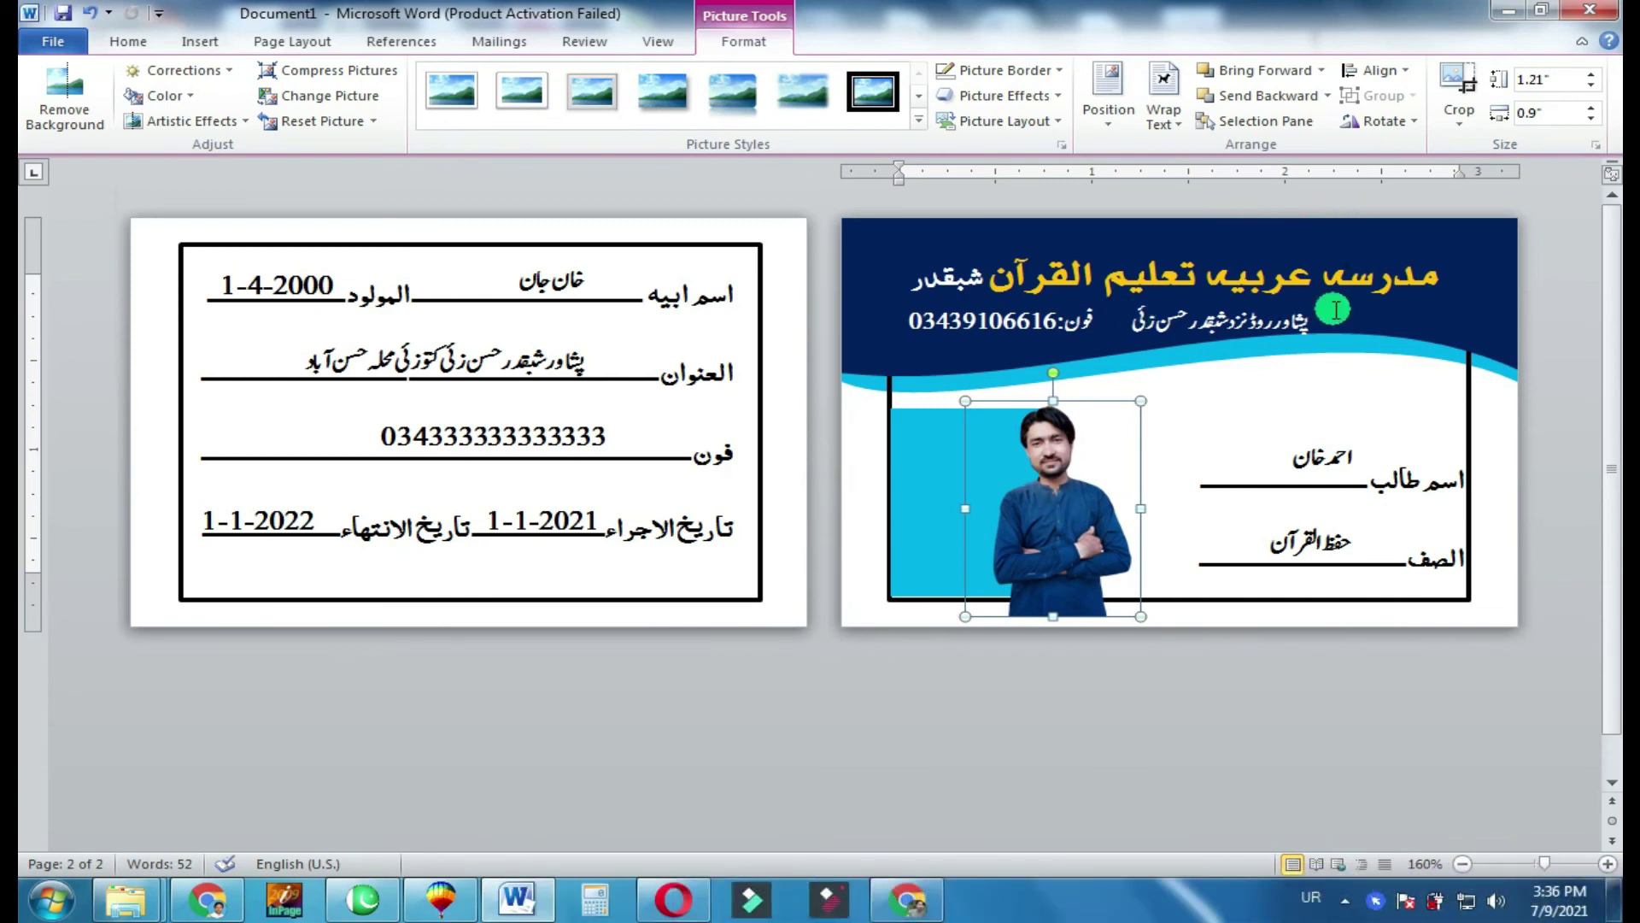
# - Crop the student photo's bottom, left, right and top down to head and shoulders
pyautogui.keyDown('ctrl'); pyautogui.scroll(7, 1083, 529); pyautogui.keyUp('ctrl')
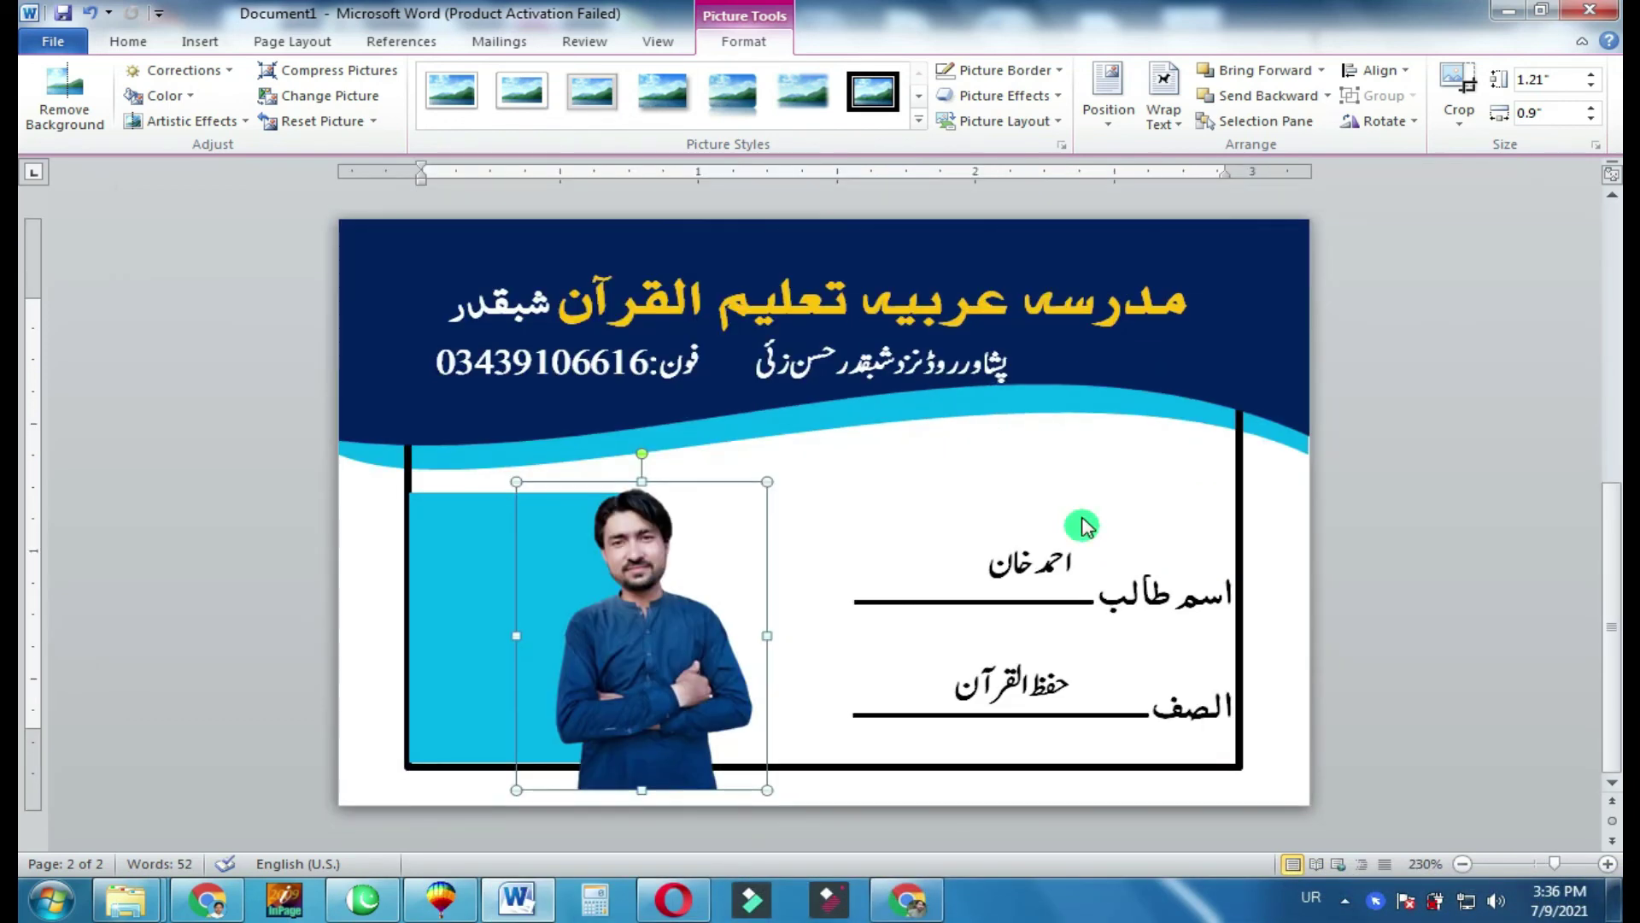
pyautogui.click(1457, 81)
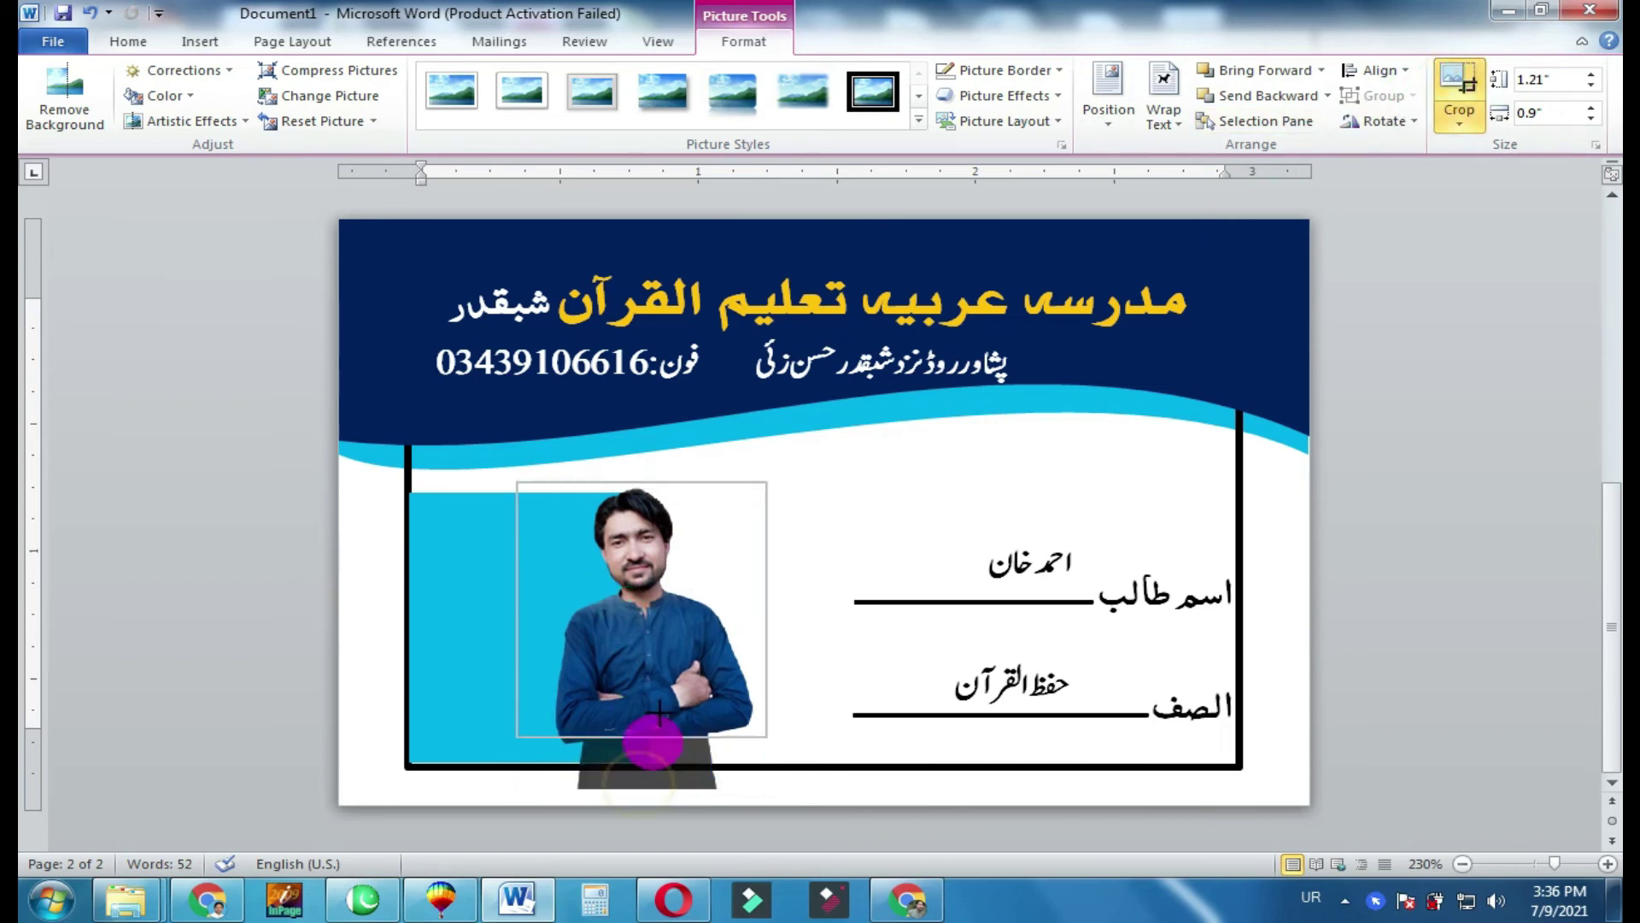
pyautogui.moveTo(638, 783); pyautogui.dragTo(649, 697)
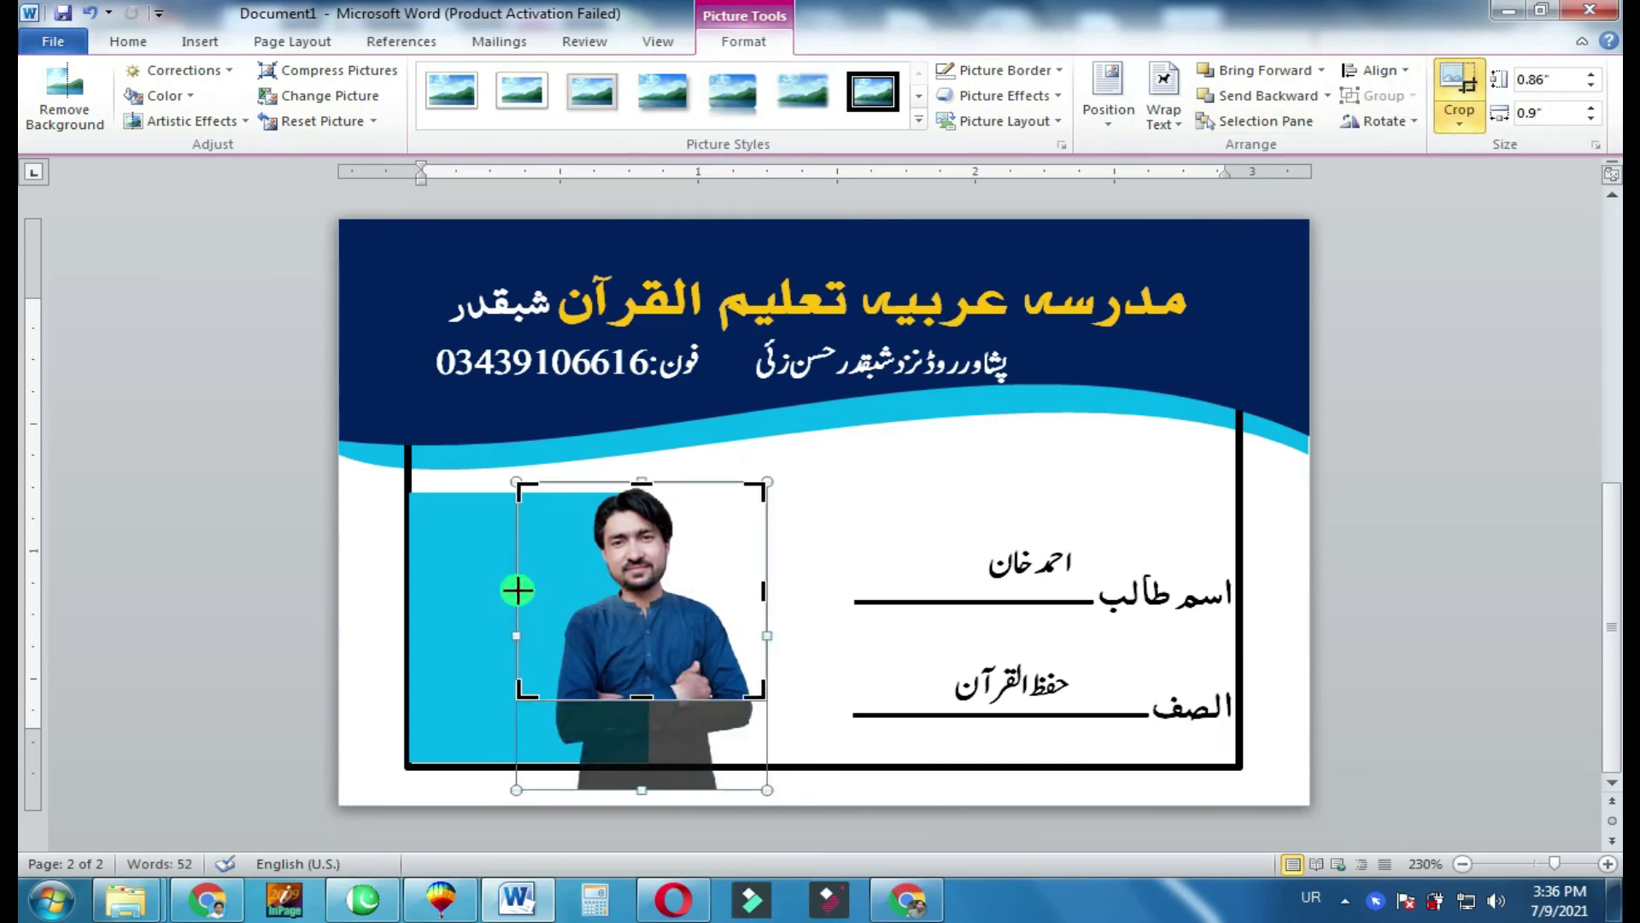
pyautogui.moveTo(517, 589); pyautogui.dragTo(561, 588)
pyautogui.moveTo(767, 587)
pyautogui.mouseDown()
pyautogui.moveTo(717, 596)
pyautogui.moveTo(734, 593)
pyautogui.mouseUp()
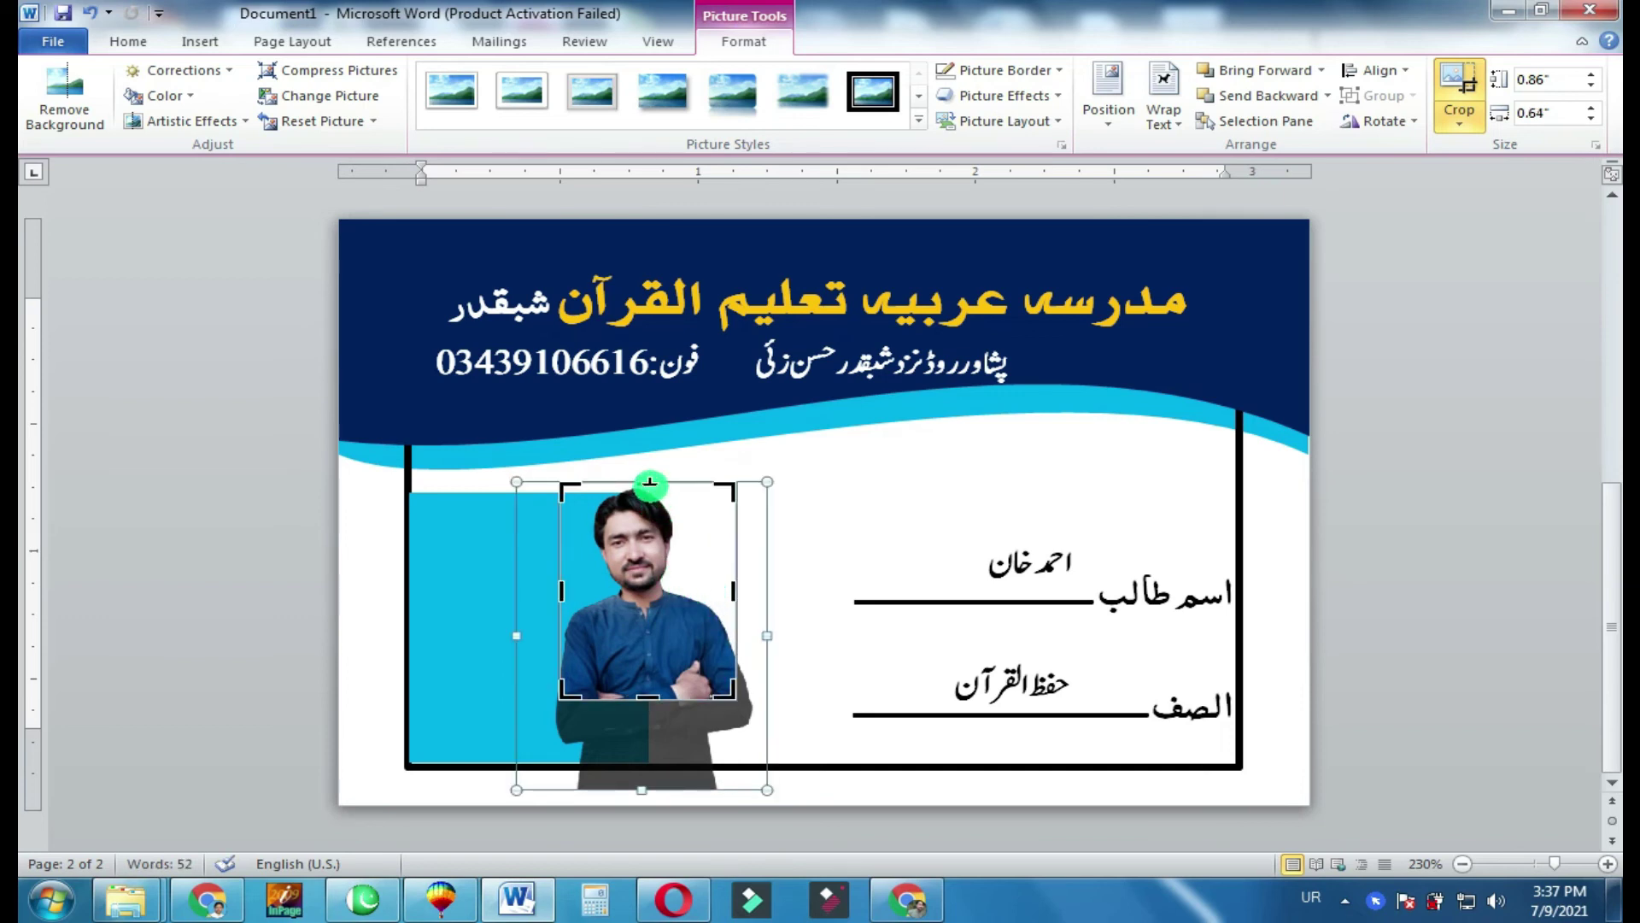
pyautogui.moveTo(648, 486); pyautogui.dragTo(650, 494)
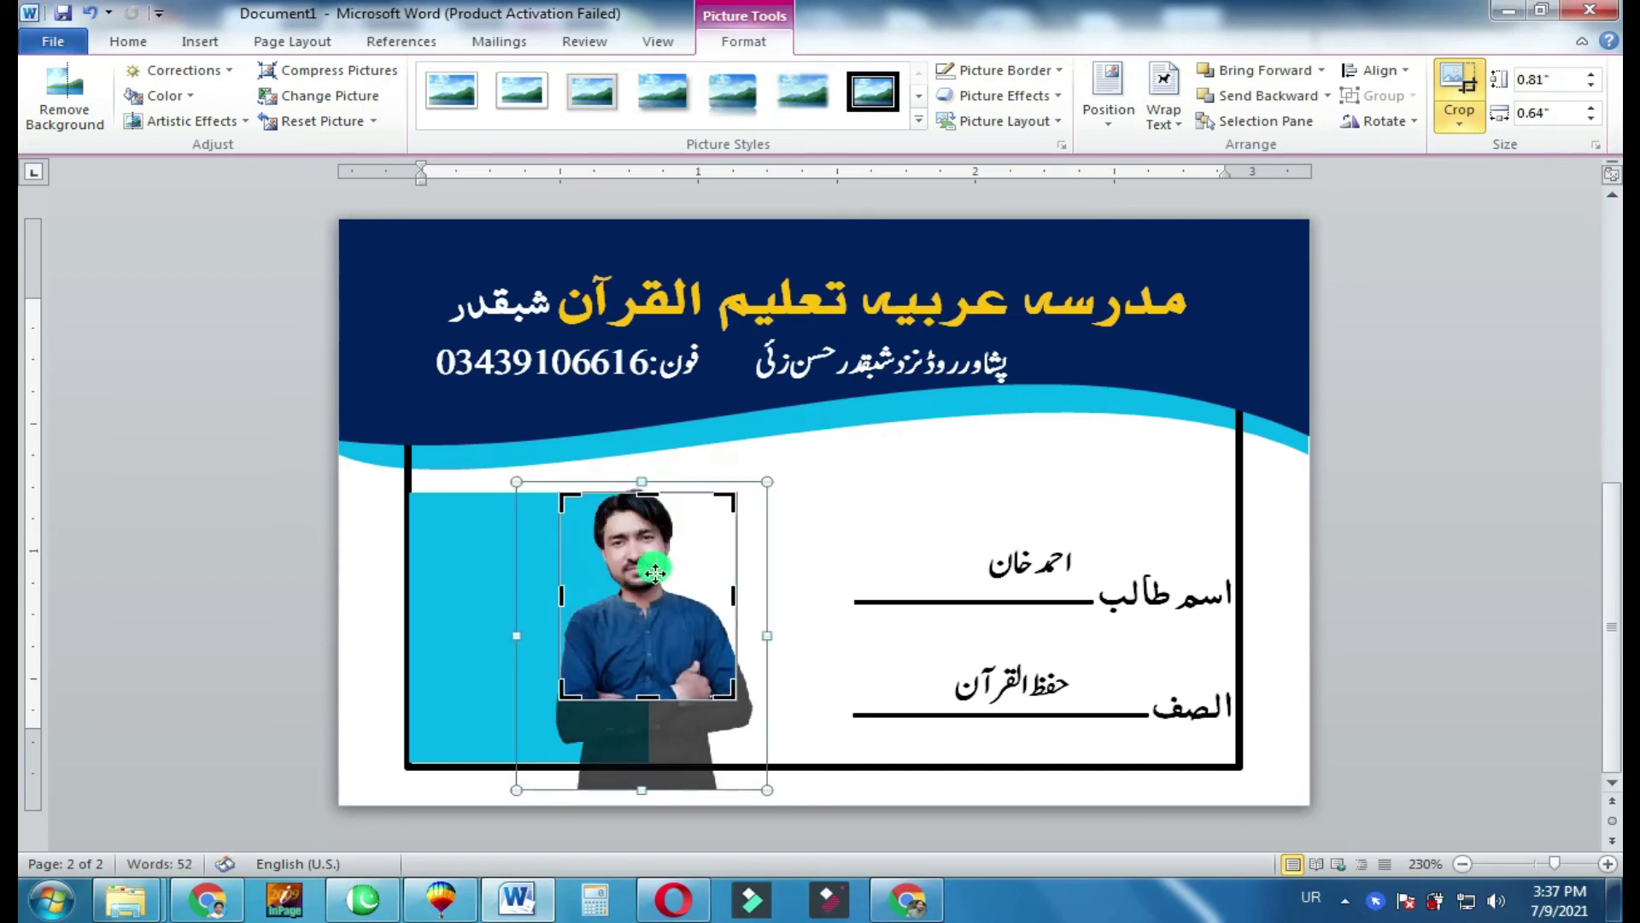
pyautogui.click(1438, 106)
# - Move and resize the cropped photo to fit the blue panel's bordered corner
pyautogui.moveTo(567, 590)
pyautogui.mouseDown()
pyautogui.moveTo(489, 594)
pyautogui.moveTo(498, 620)
pyautogui.mouseUp()
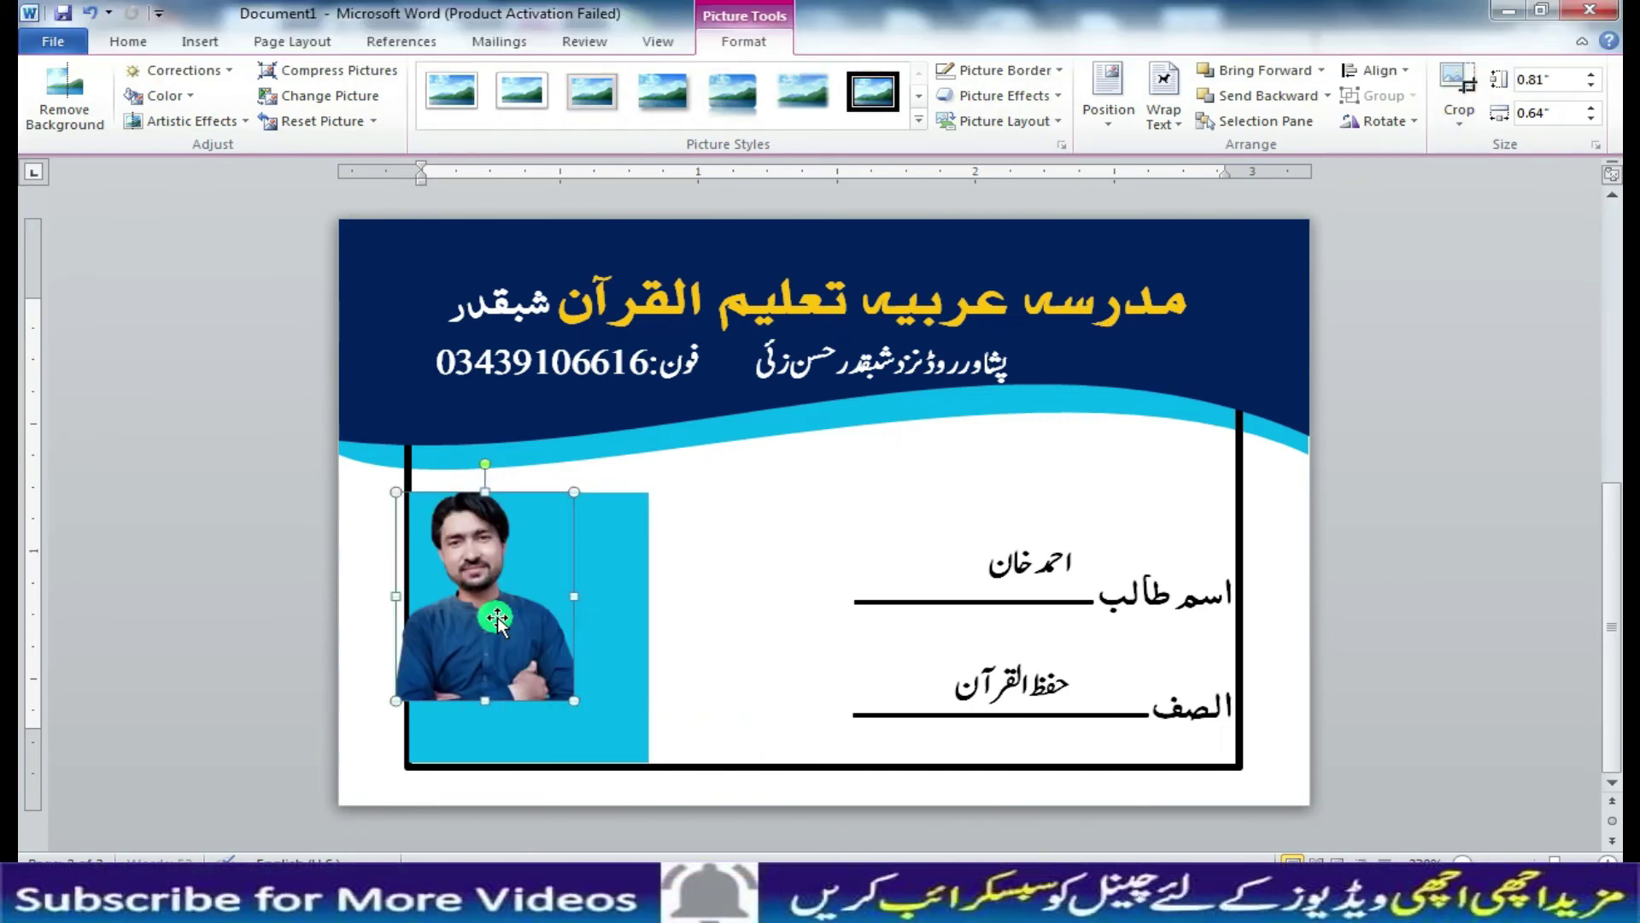
pyautogui.moveTo(574, 702); pyautogui.dragTo(638, 765)
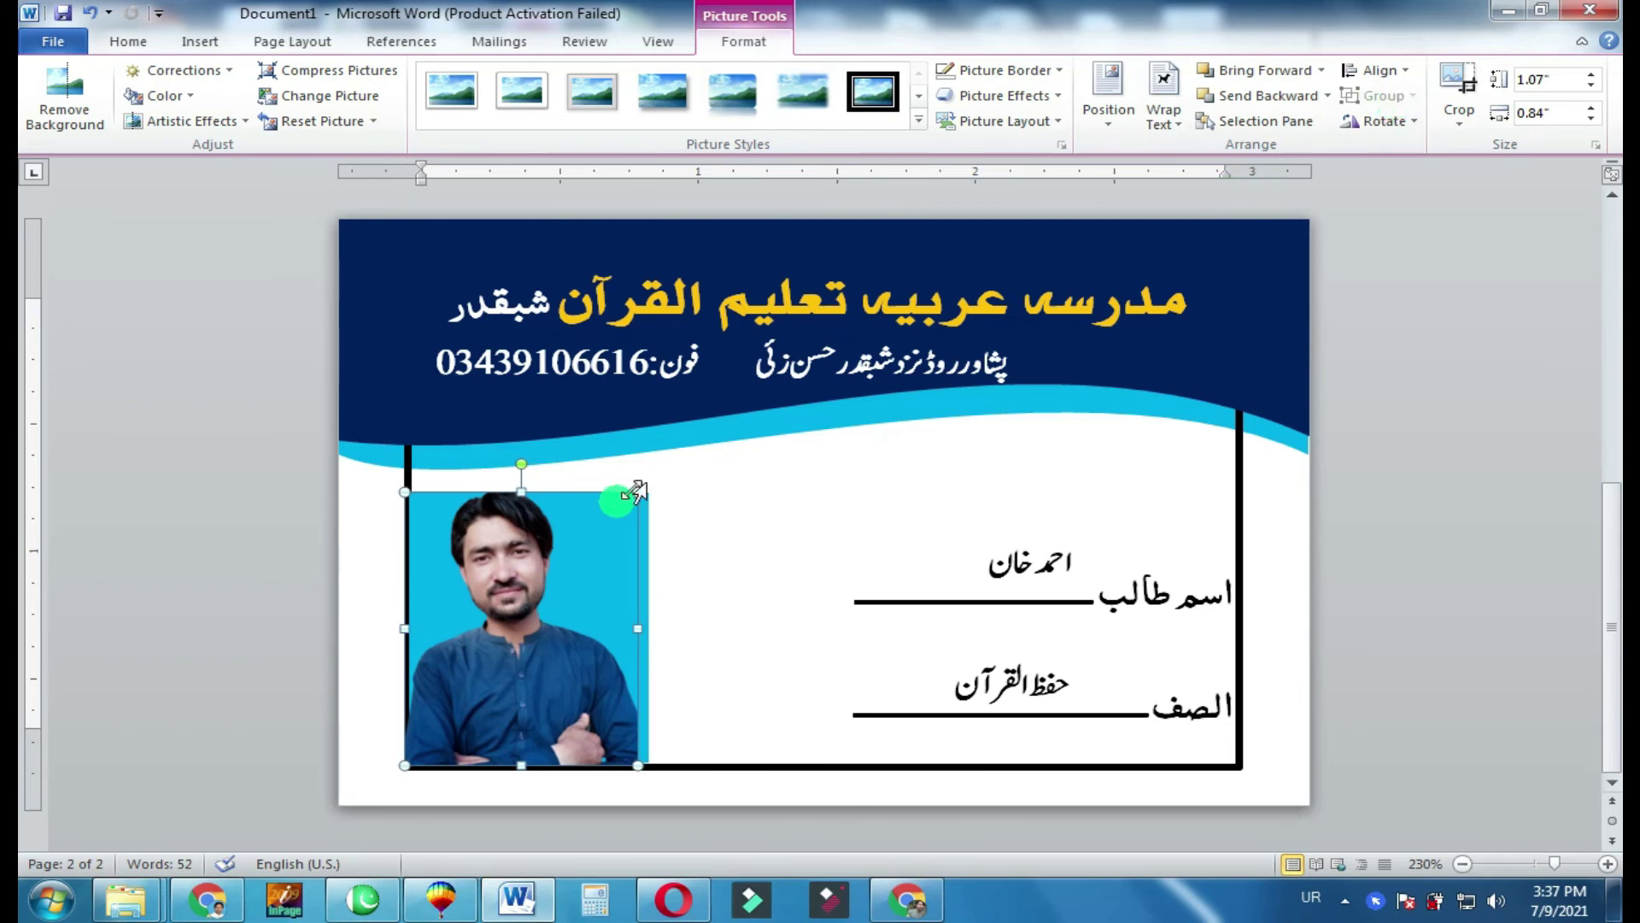
pyautogui.moveTo(589, 654)
pyautogui.mouseDown()
pyautogui.moveTo(712, 656)
pyautogui.moveTo(651, 675)
pyautogui.mouseUp()
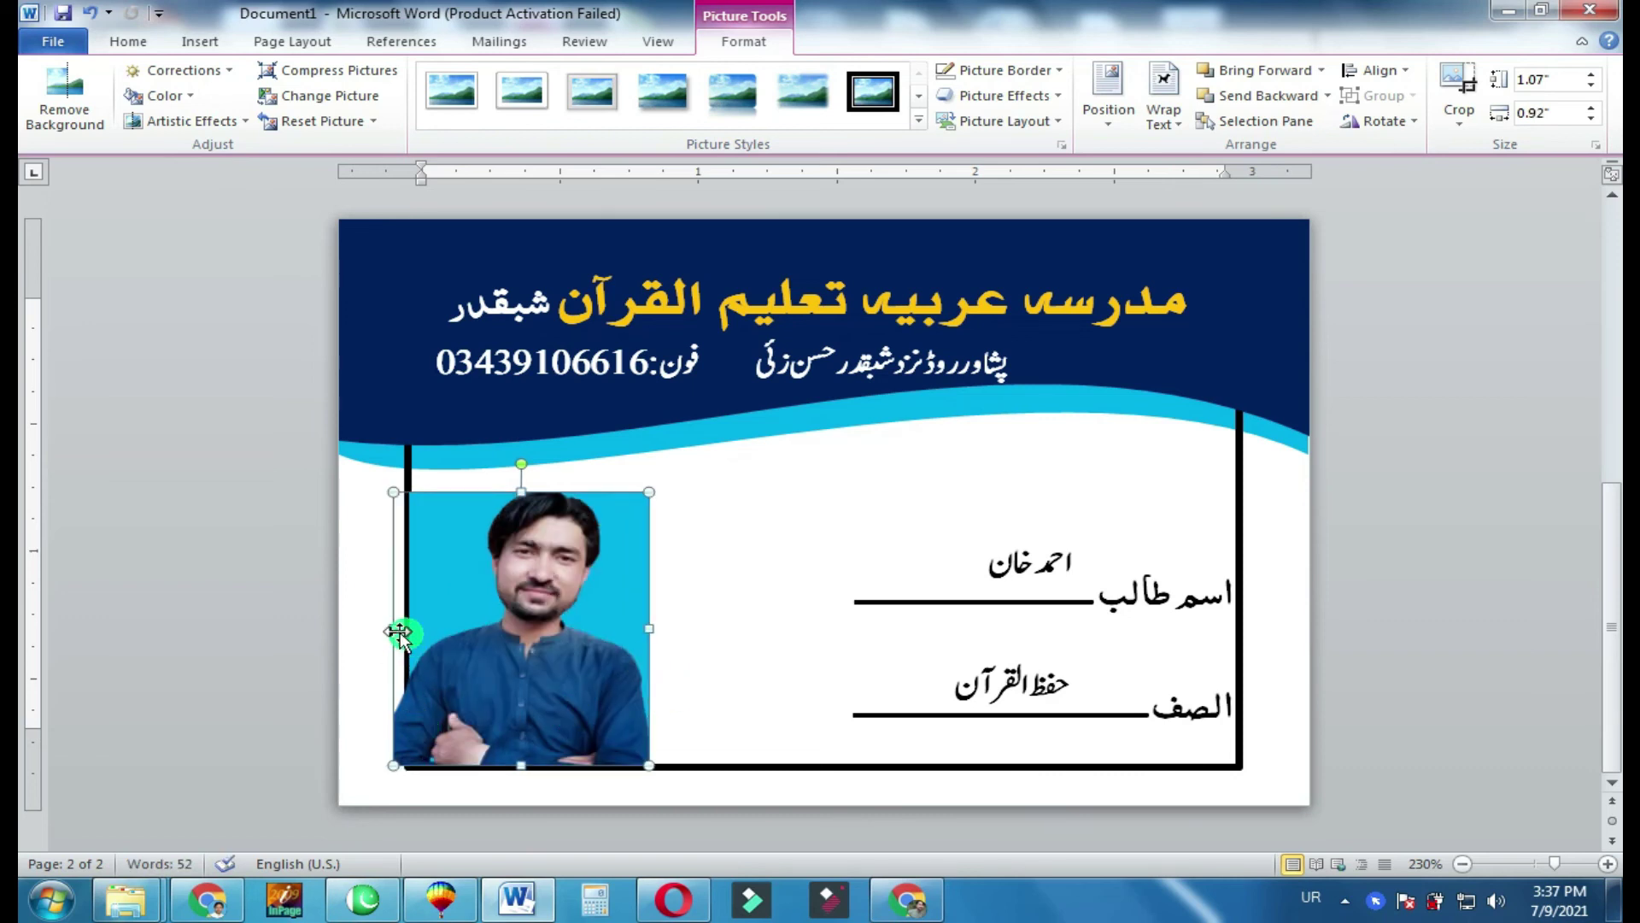
pyautogui.moveTo(395, 631); pyautogui.dragTo(408, 631)
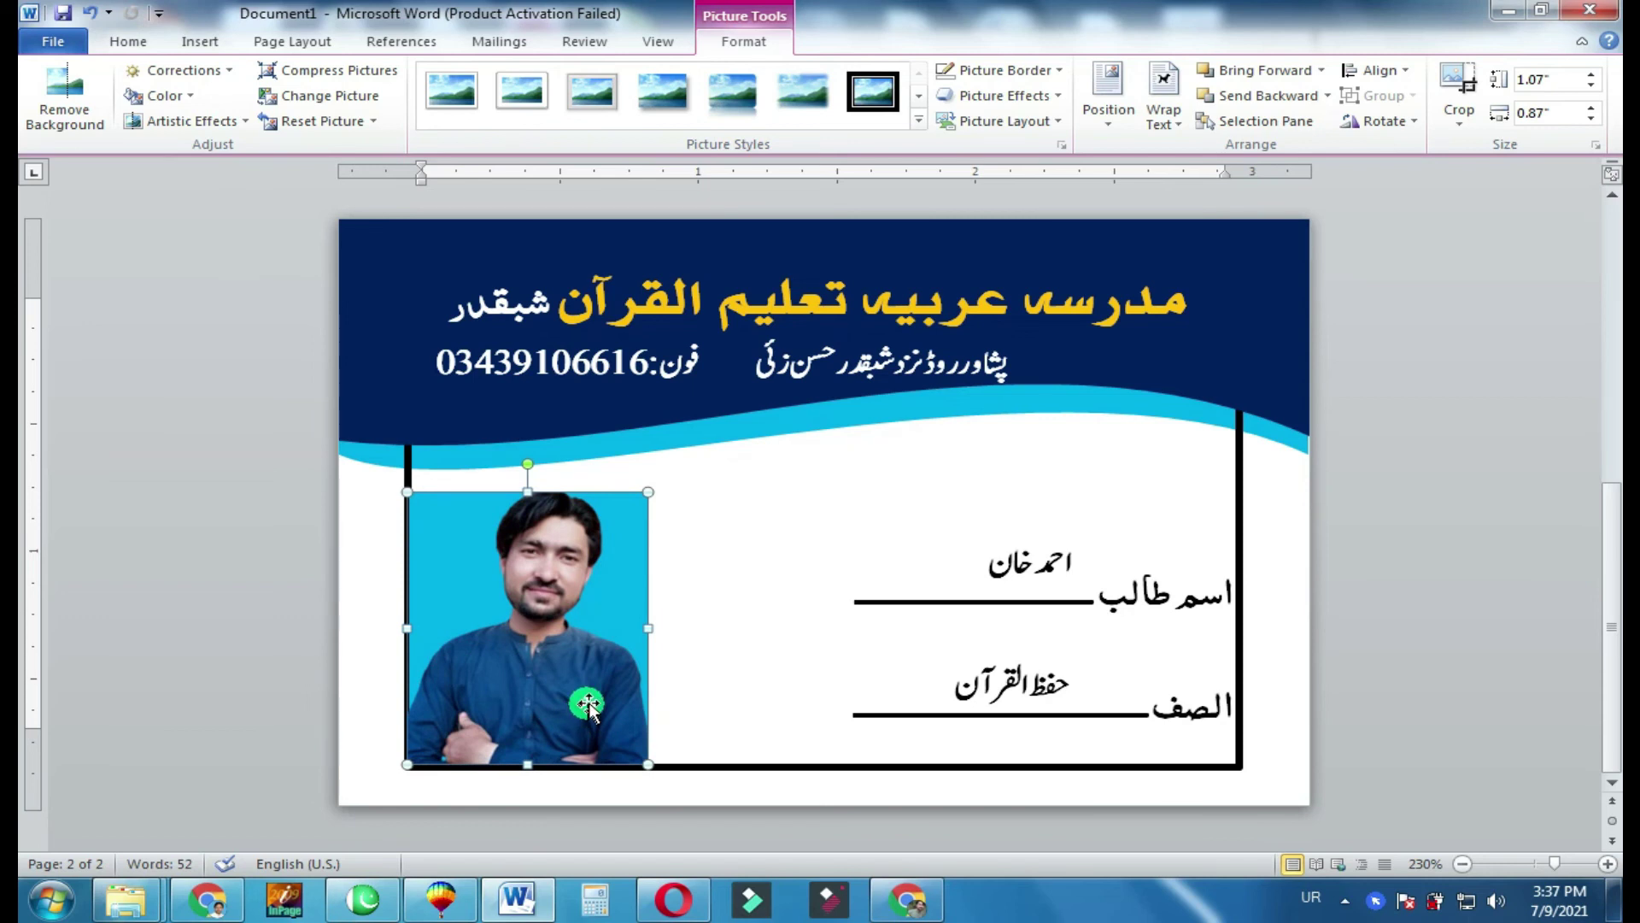
pyautogui.moveTo(645, 760); pyautogui.dragTo(637, 745)
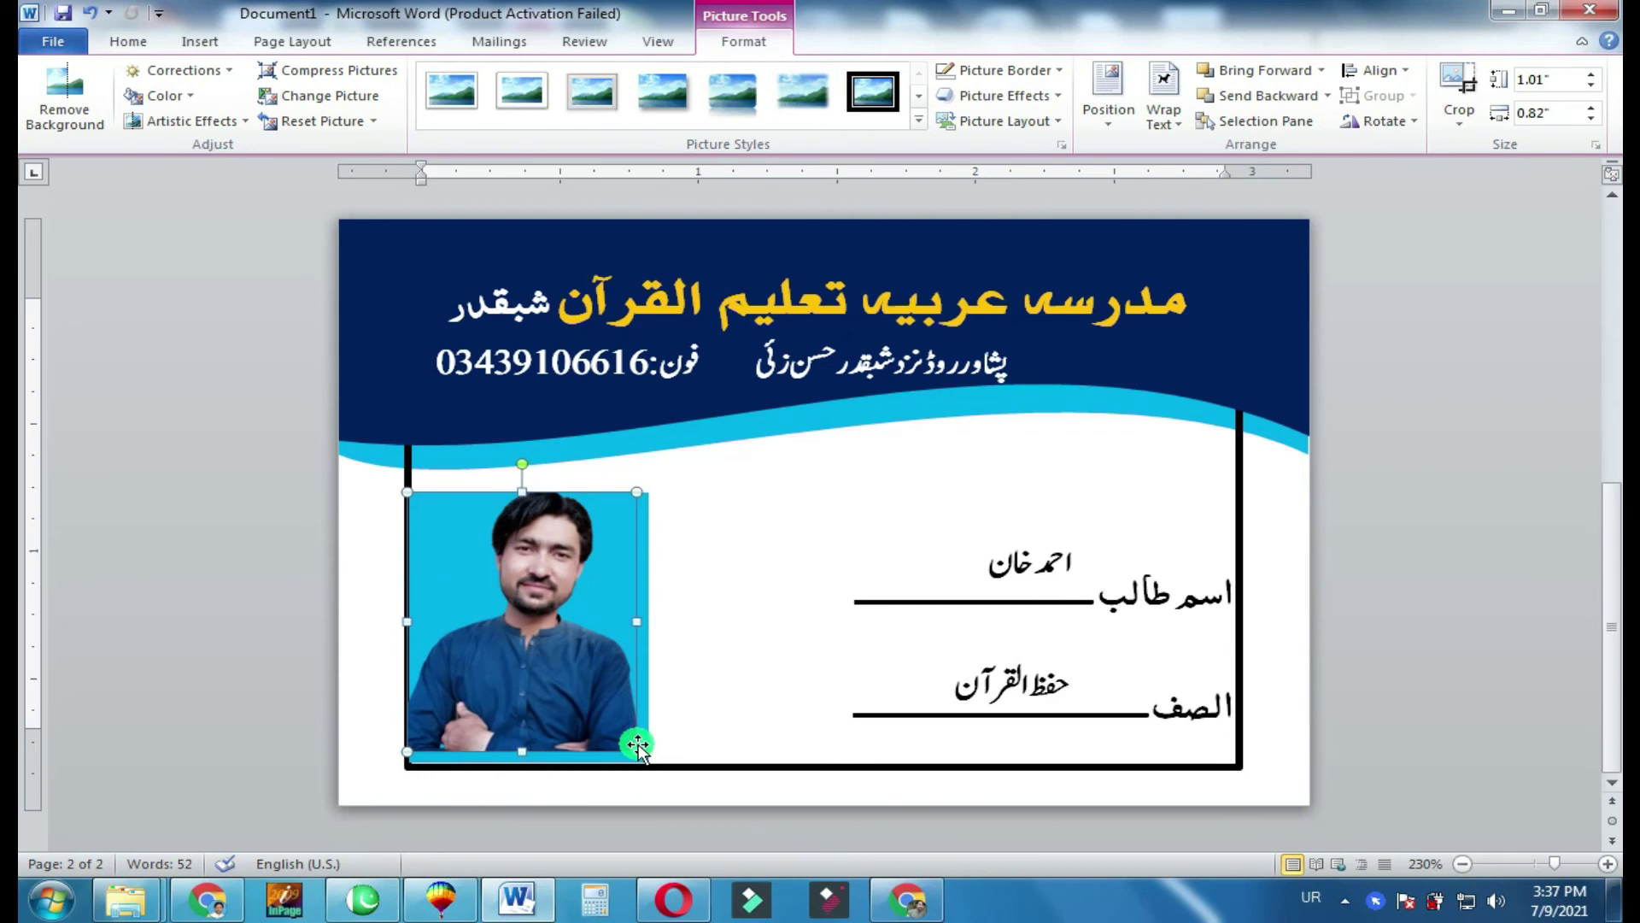
pyautogui.press('Right')
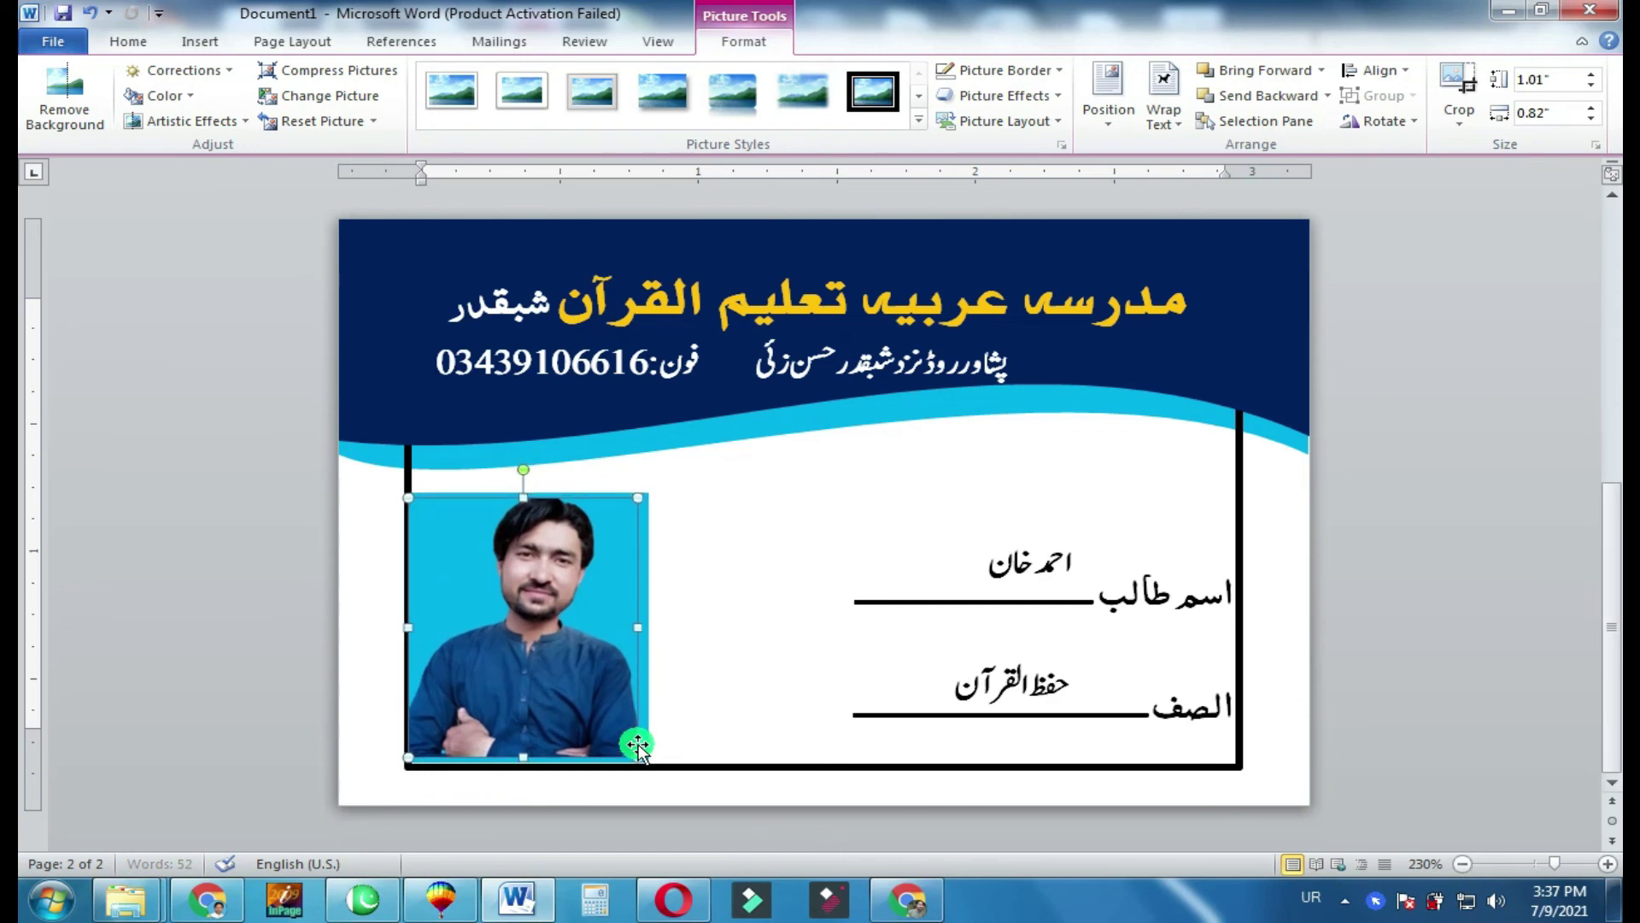
pyautogui.press('Right')
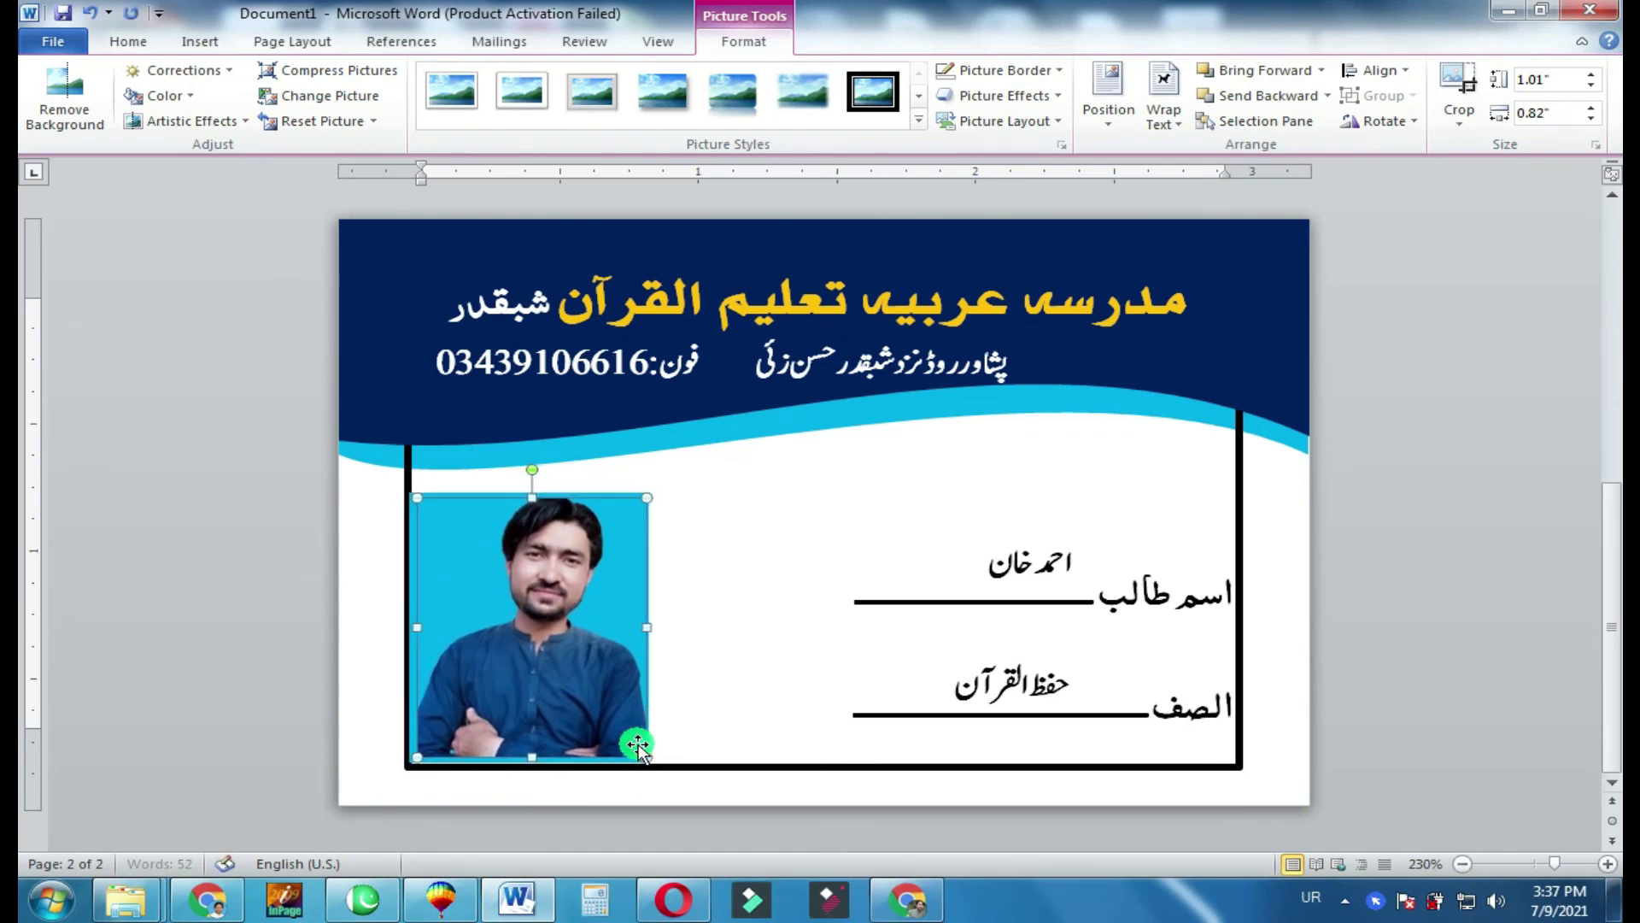
pyautogui.press('Left')
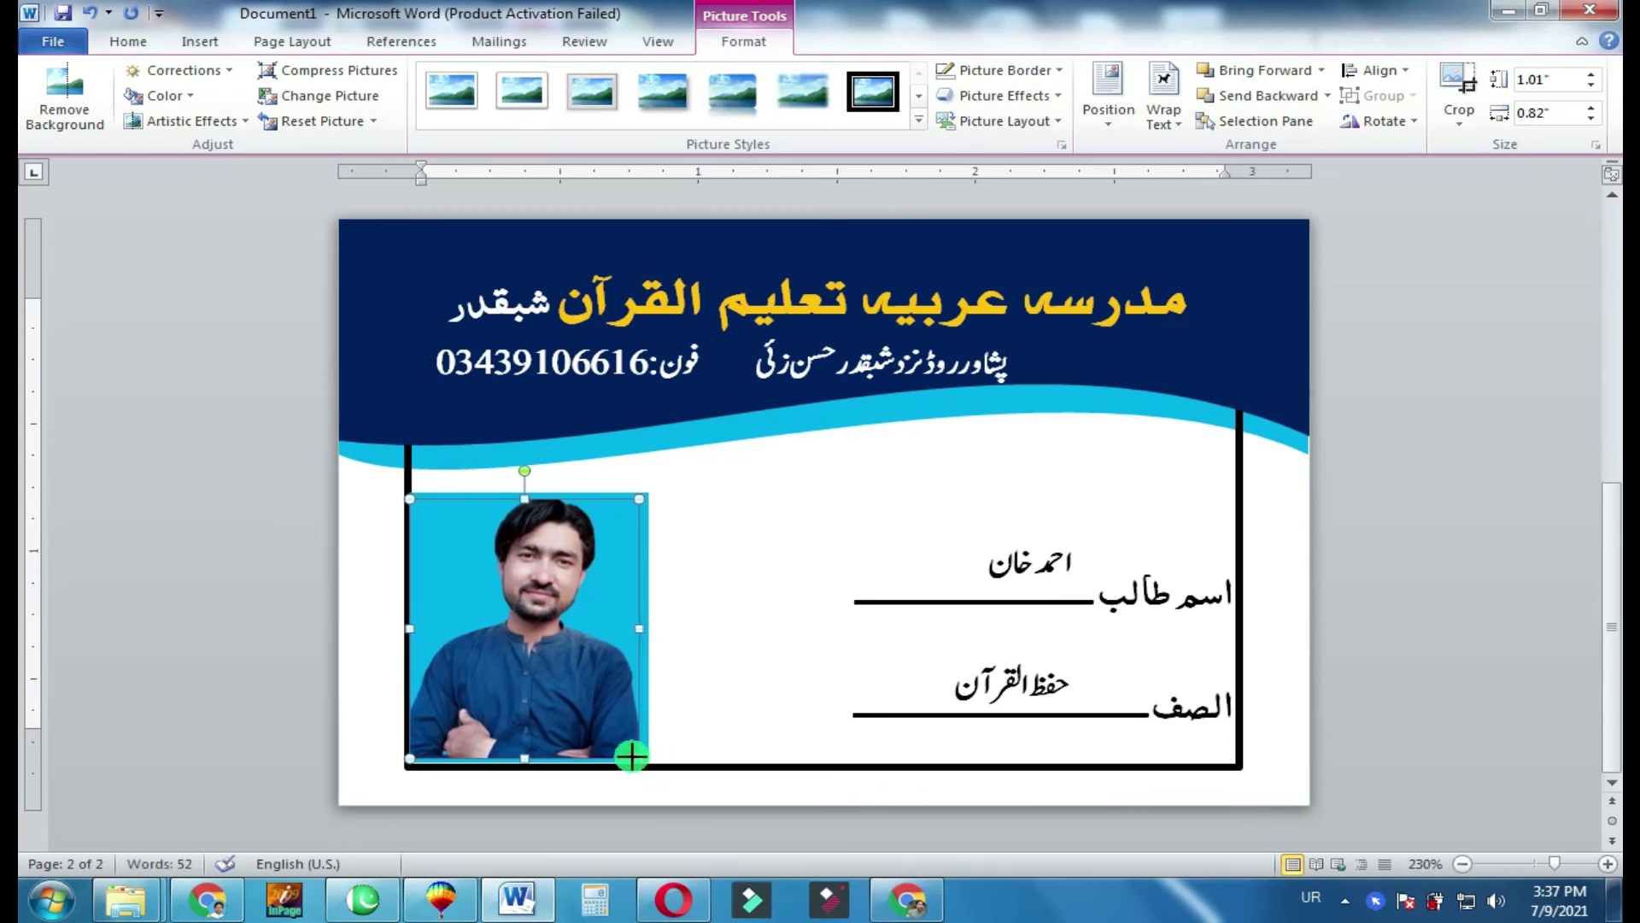
pyautogui.moveTo(633, 756); pyautogui.dragTo(637, 761)
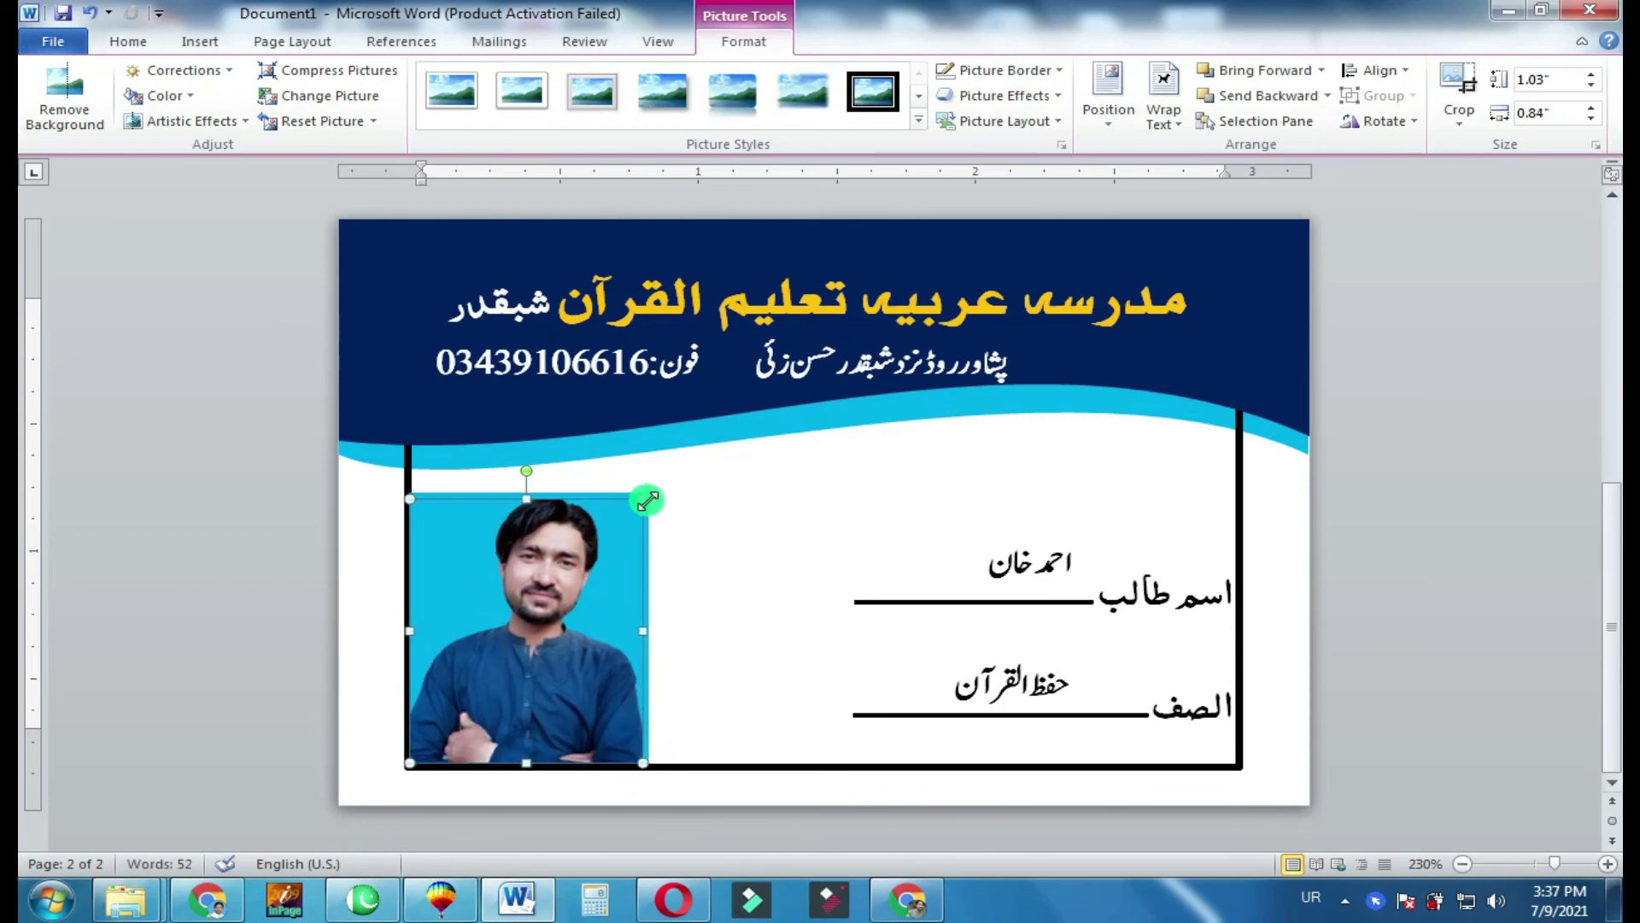
# - Zoom out to show both card sides and place a copy of the name box beside the photo
pyautogui.click(794, 586)
pyautogui.click(731, 644)
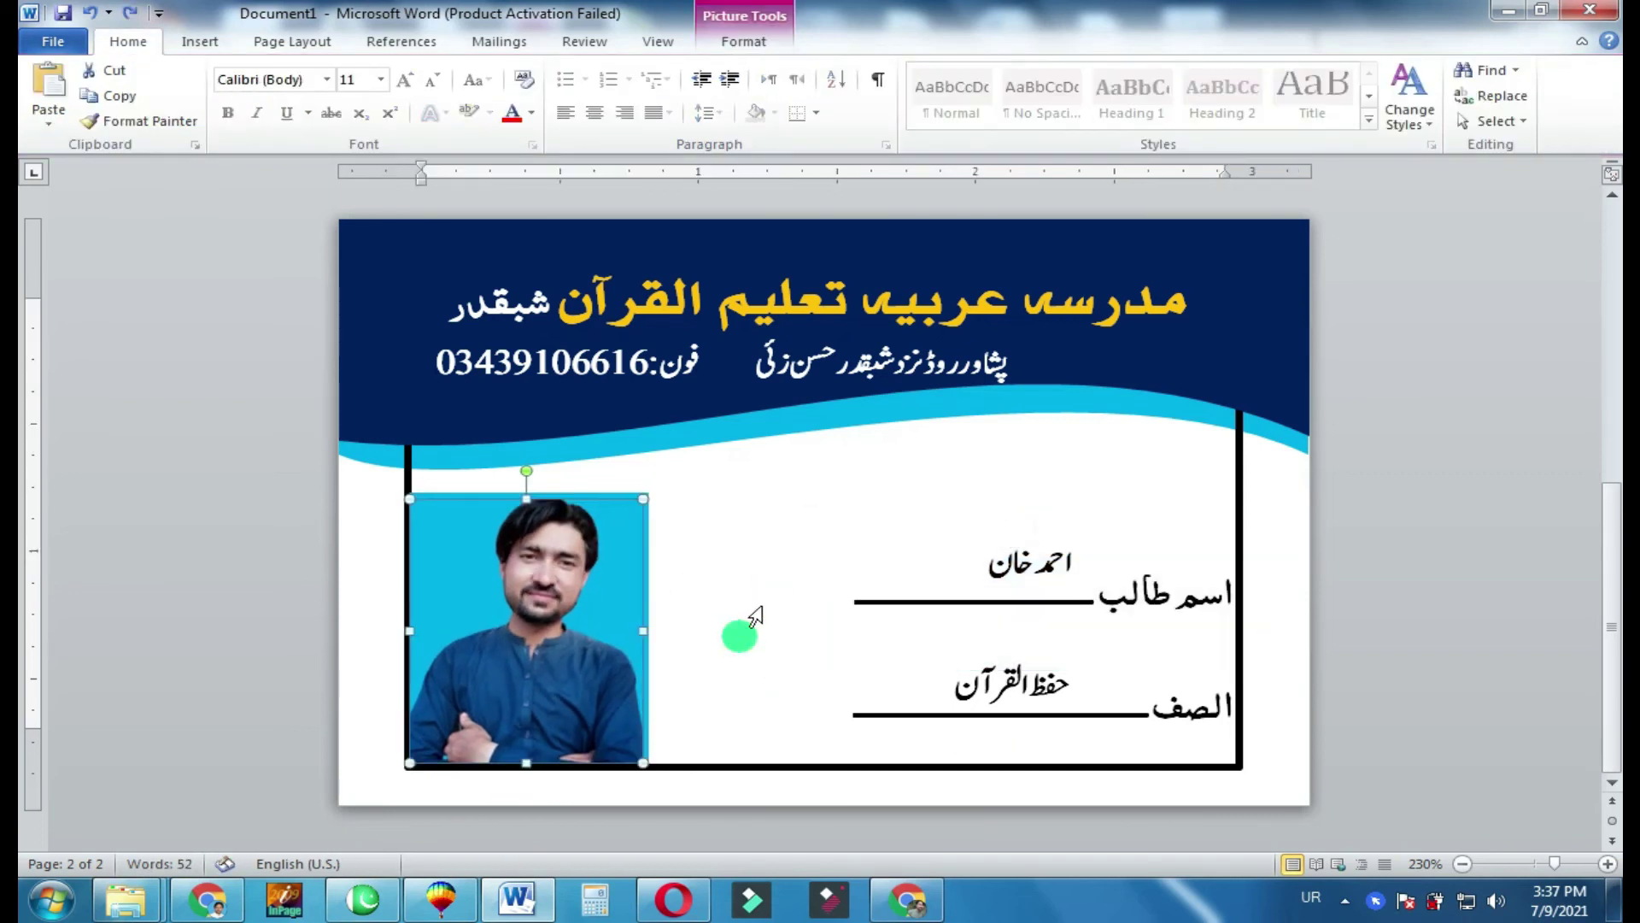
pyautogui.click(1462, 863)
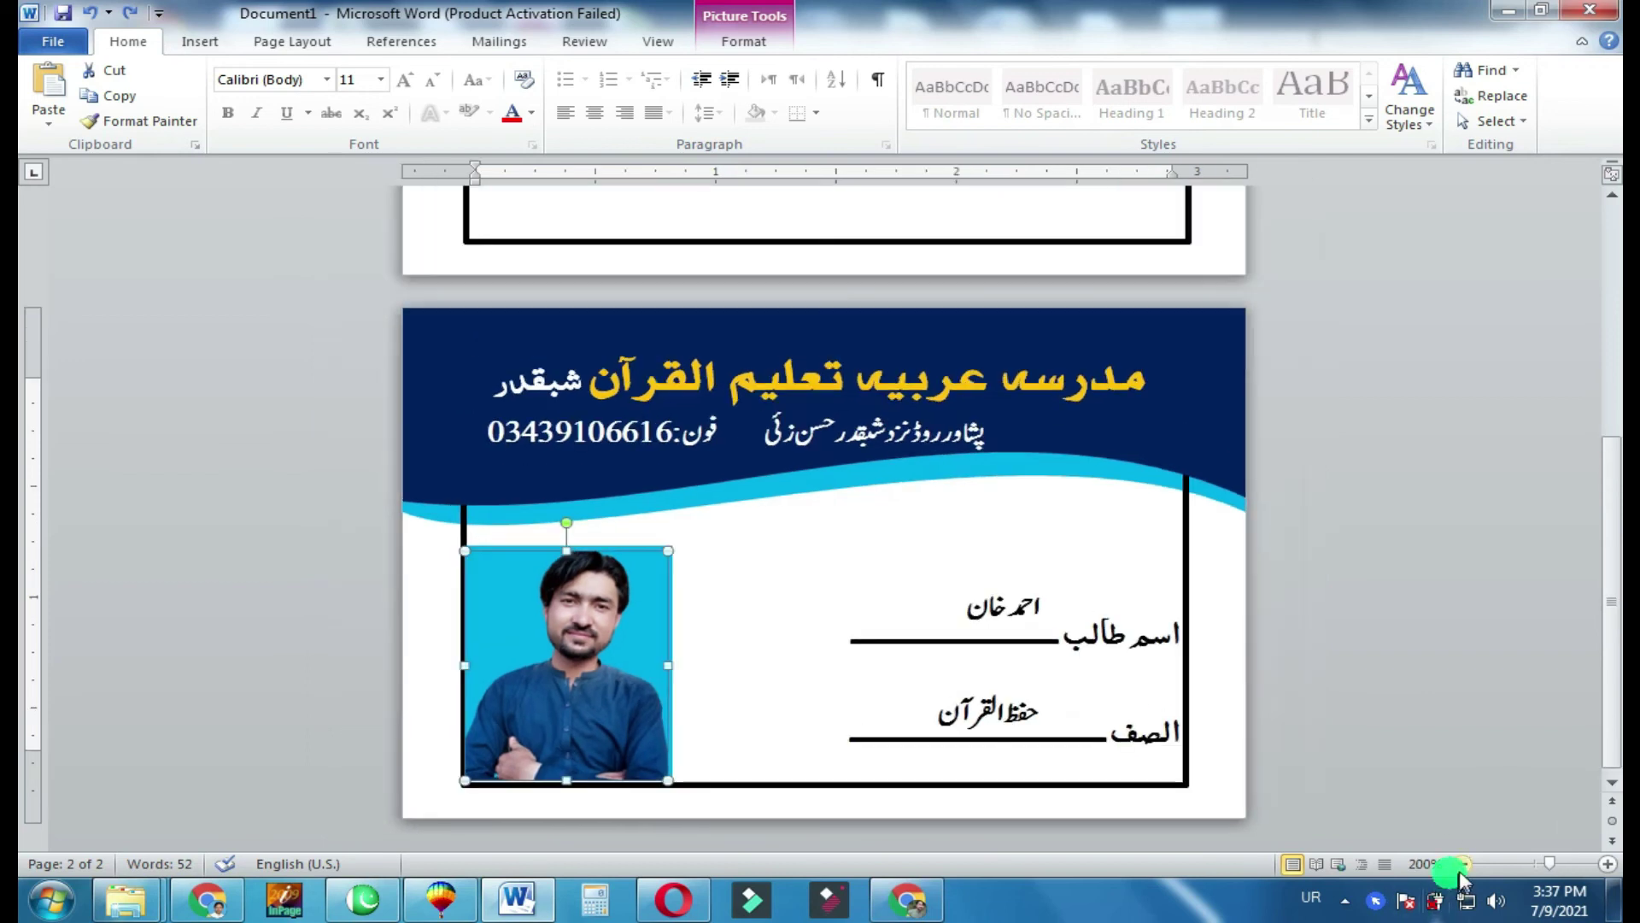
pyautogui.click(1463, 863)
pyautogui.click(1463, 864)
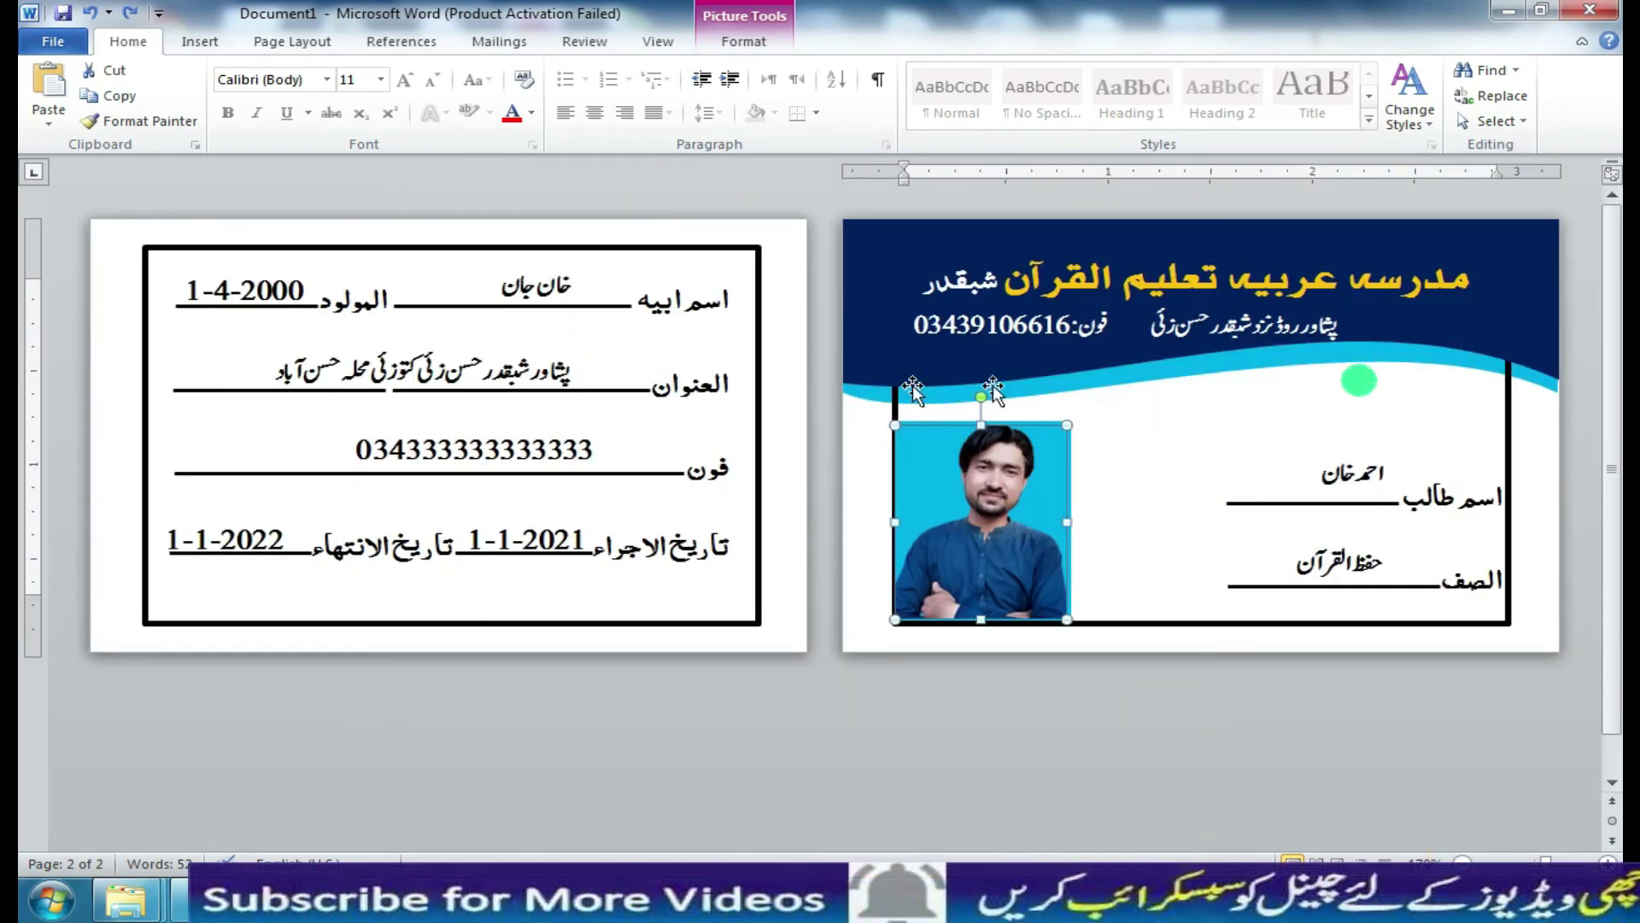
pyautogui.moveTo(1317, 444); pyautogui.dragTo(1171, 547)
# - Replace the copied name text with 'مہتمم دستخط' and enlarge the box to show both lines
pyautogui.doubleClick(1170, 588)
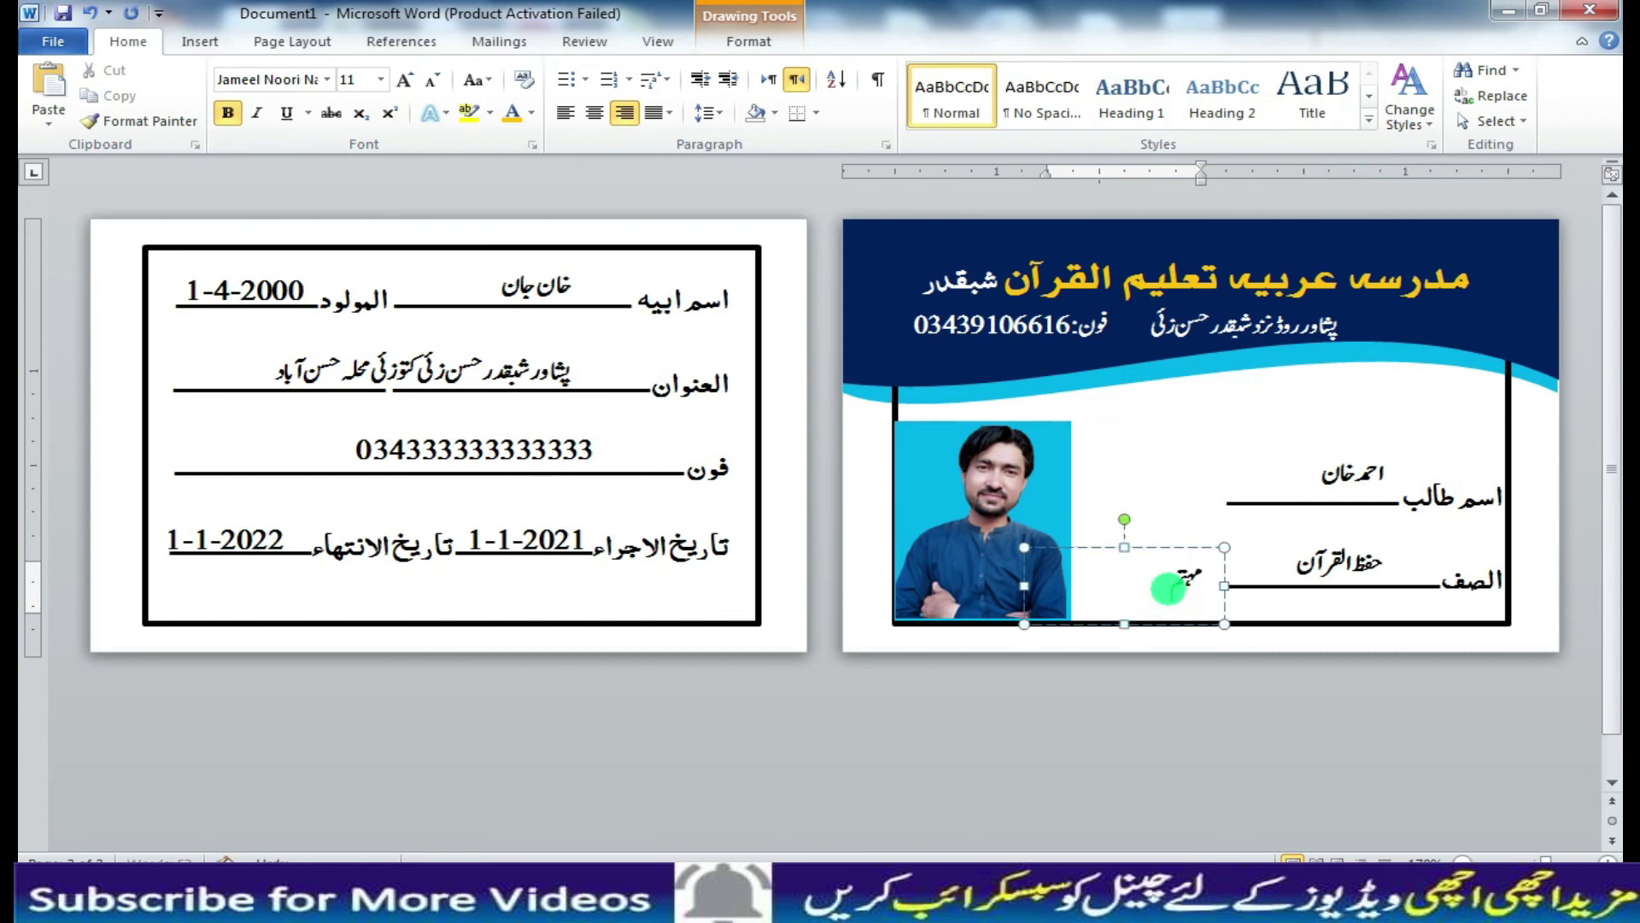
pyautogui.write('مہتمم دستخط')
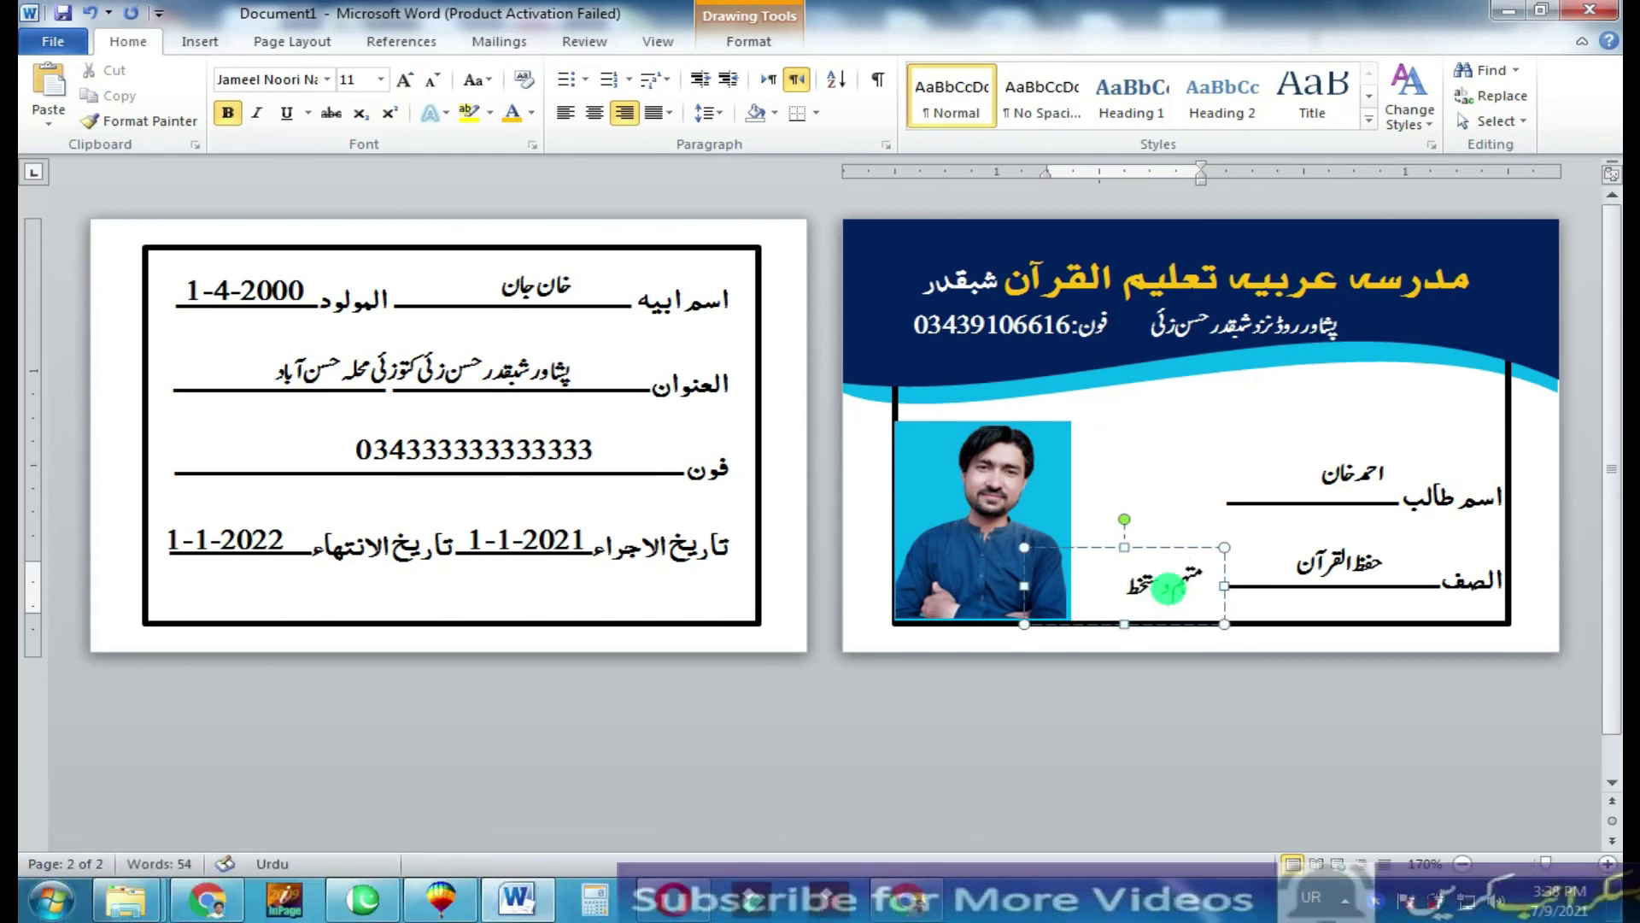
pyautogui.moveTo(1124, 624); pyautogui.dragTo(1124, 703)
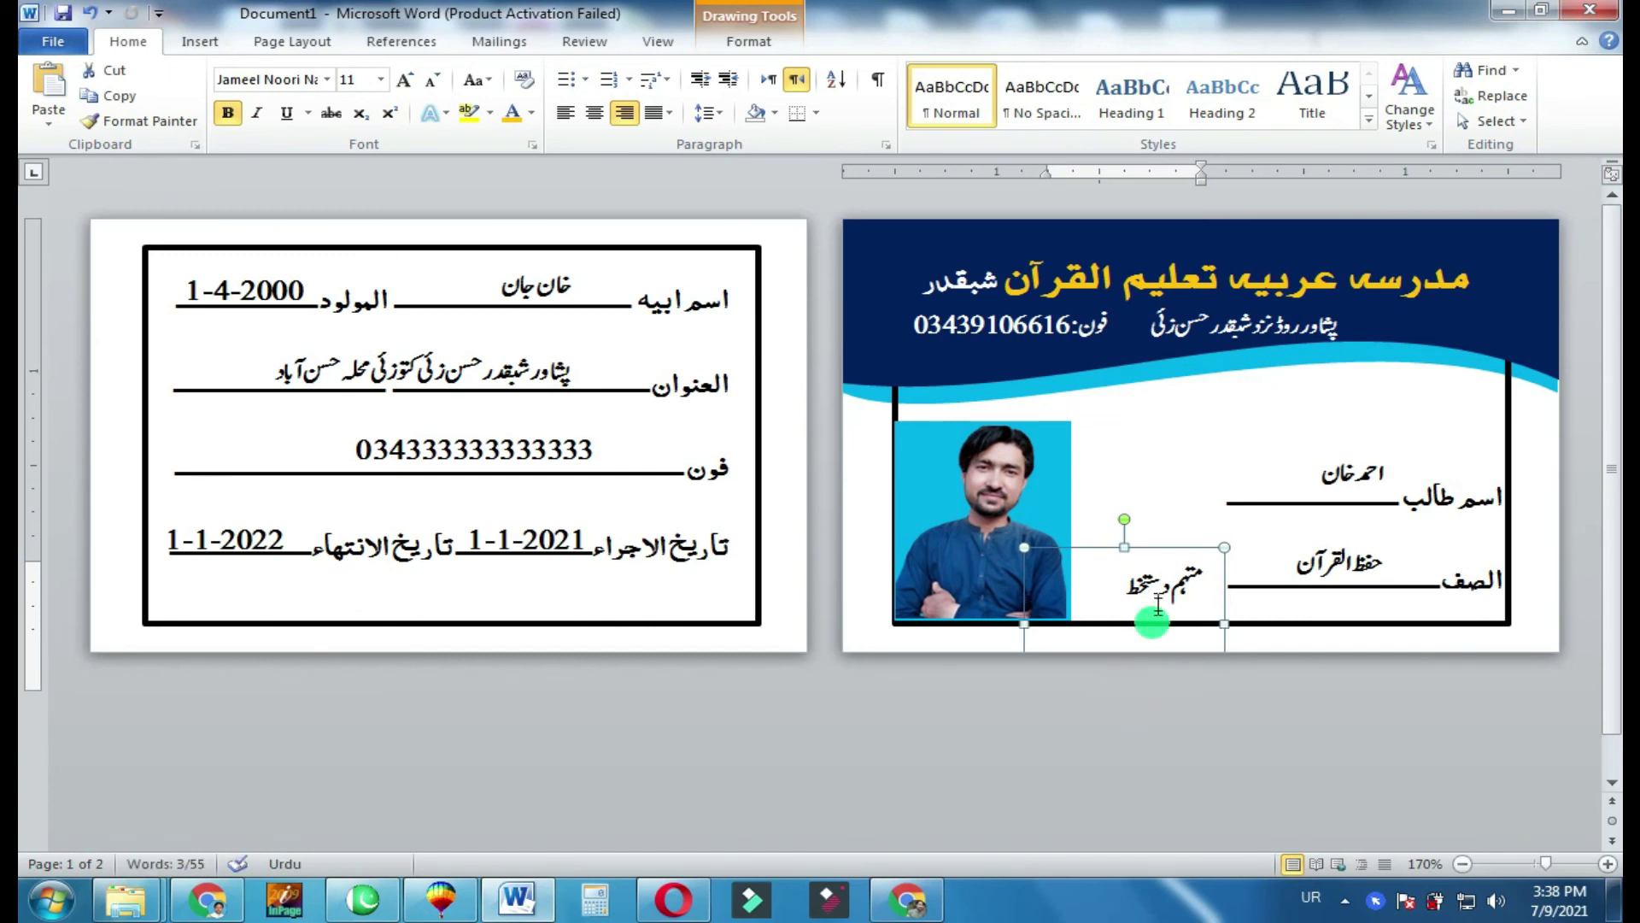
pyautogui.moveTo(1201, 487); pyautogui.dragTo(1181, 579)
# - Remove the space after the paragraph, then shrink the signature box and place it beside the photo
pyautogui.click(708, 112)
pyautogui.click(760, 365)
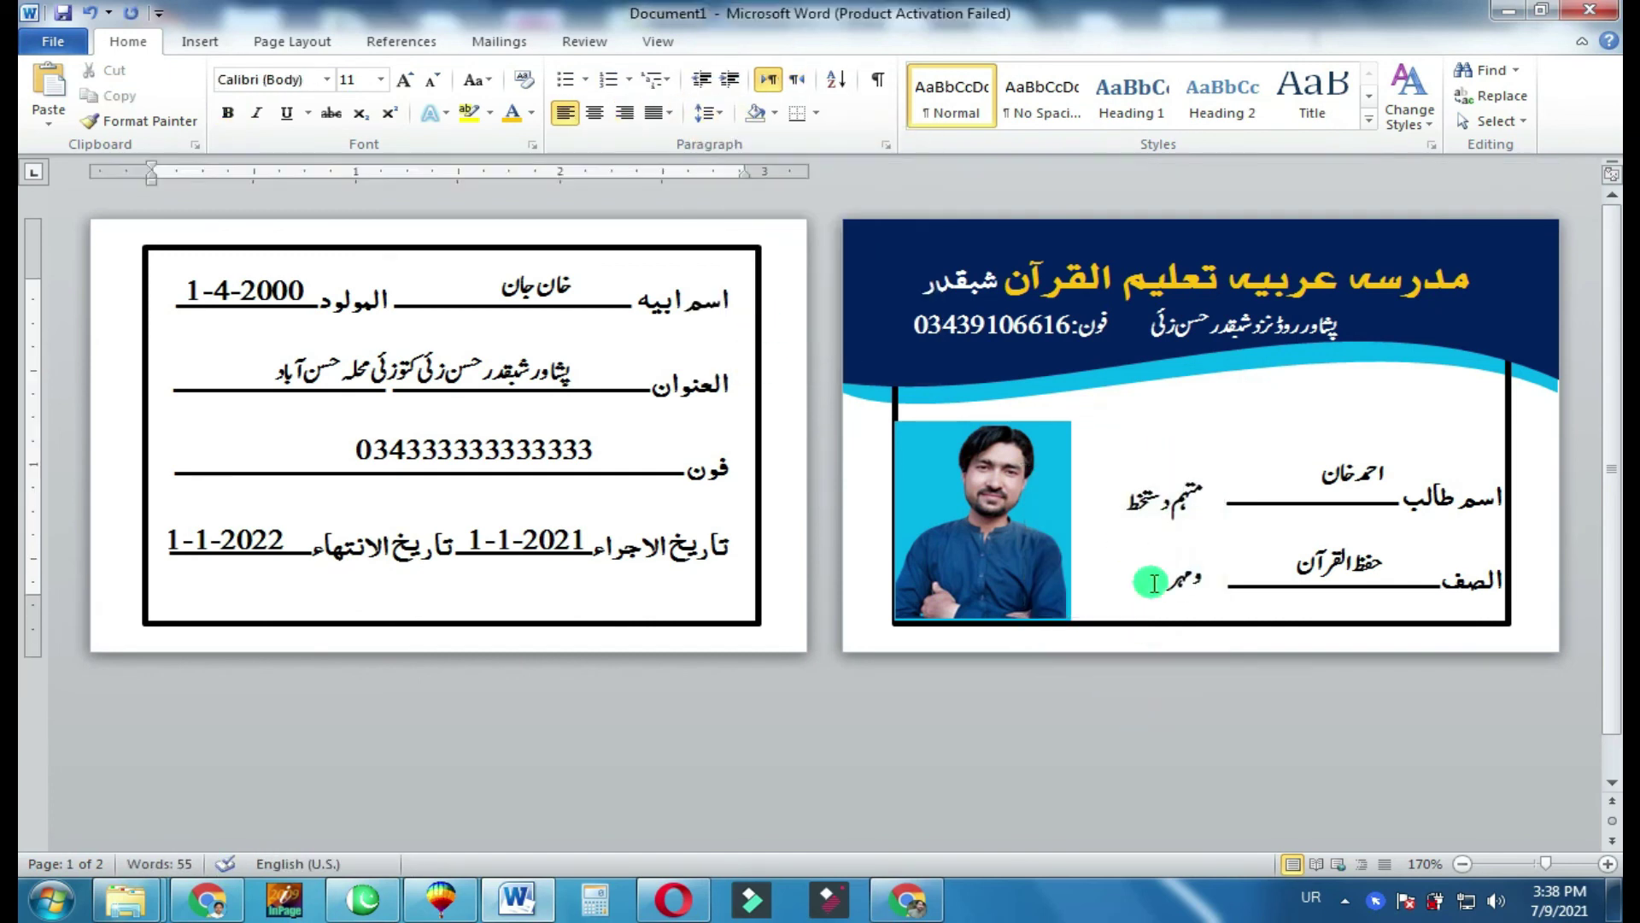
pyautogui.click(709, 112)
pyautogui.click(760, 366)
pyautogui.click(1141, 564)
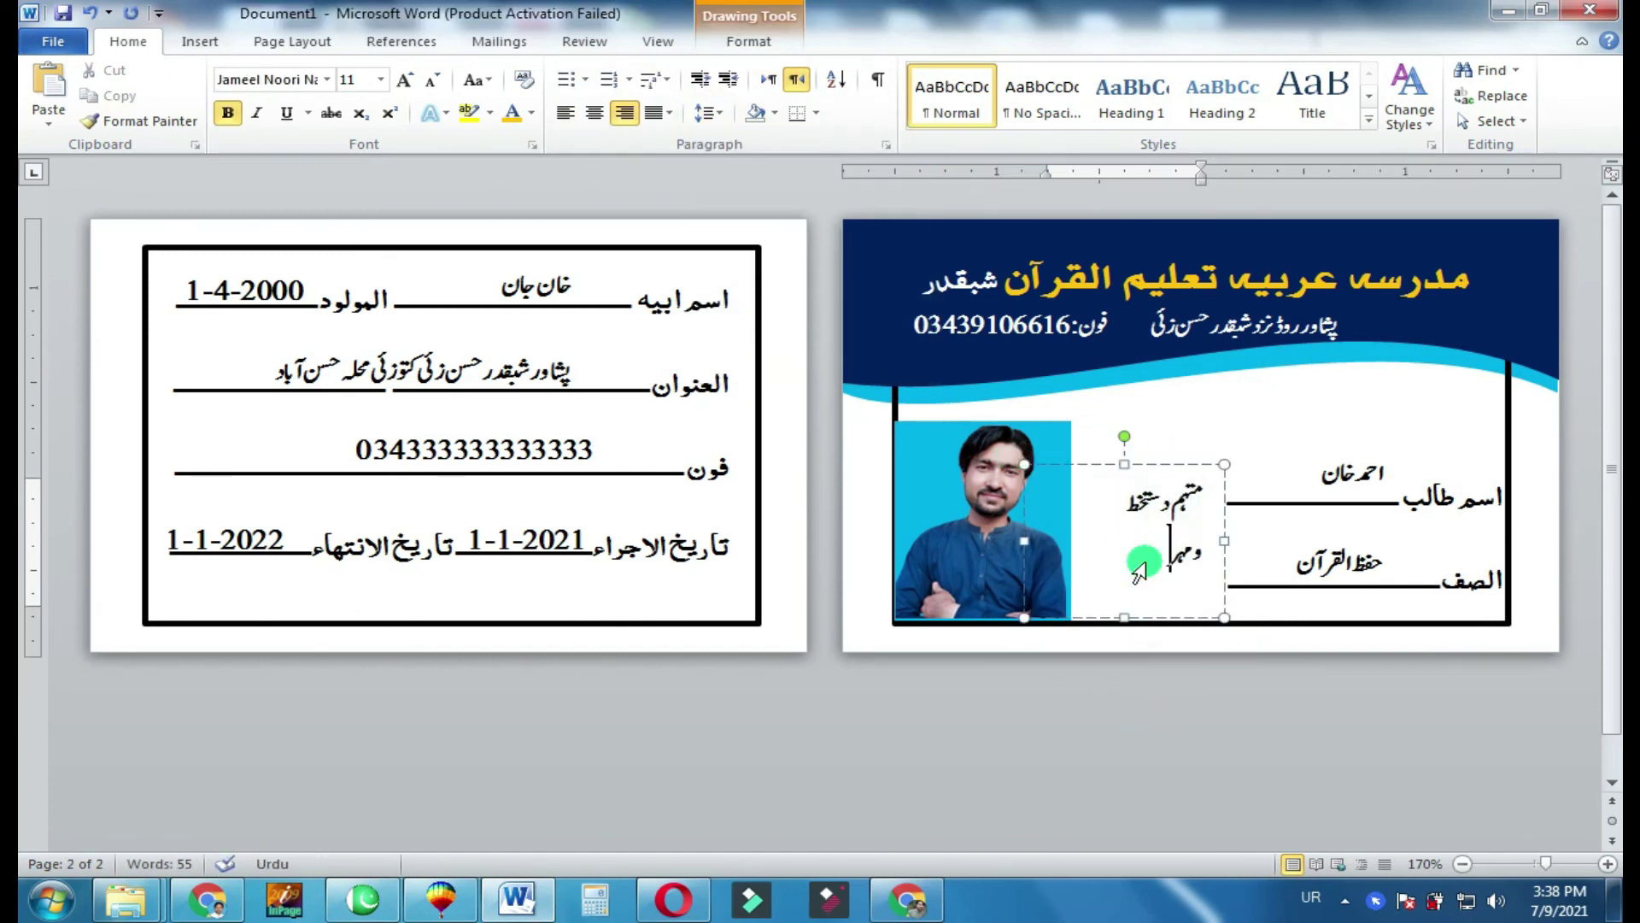
pyautogui.moveTo(1143, 561); pyautogui.dragTo(1146, 537)
pyautogui.click(326, 80)
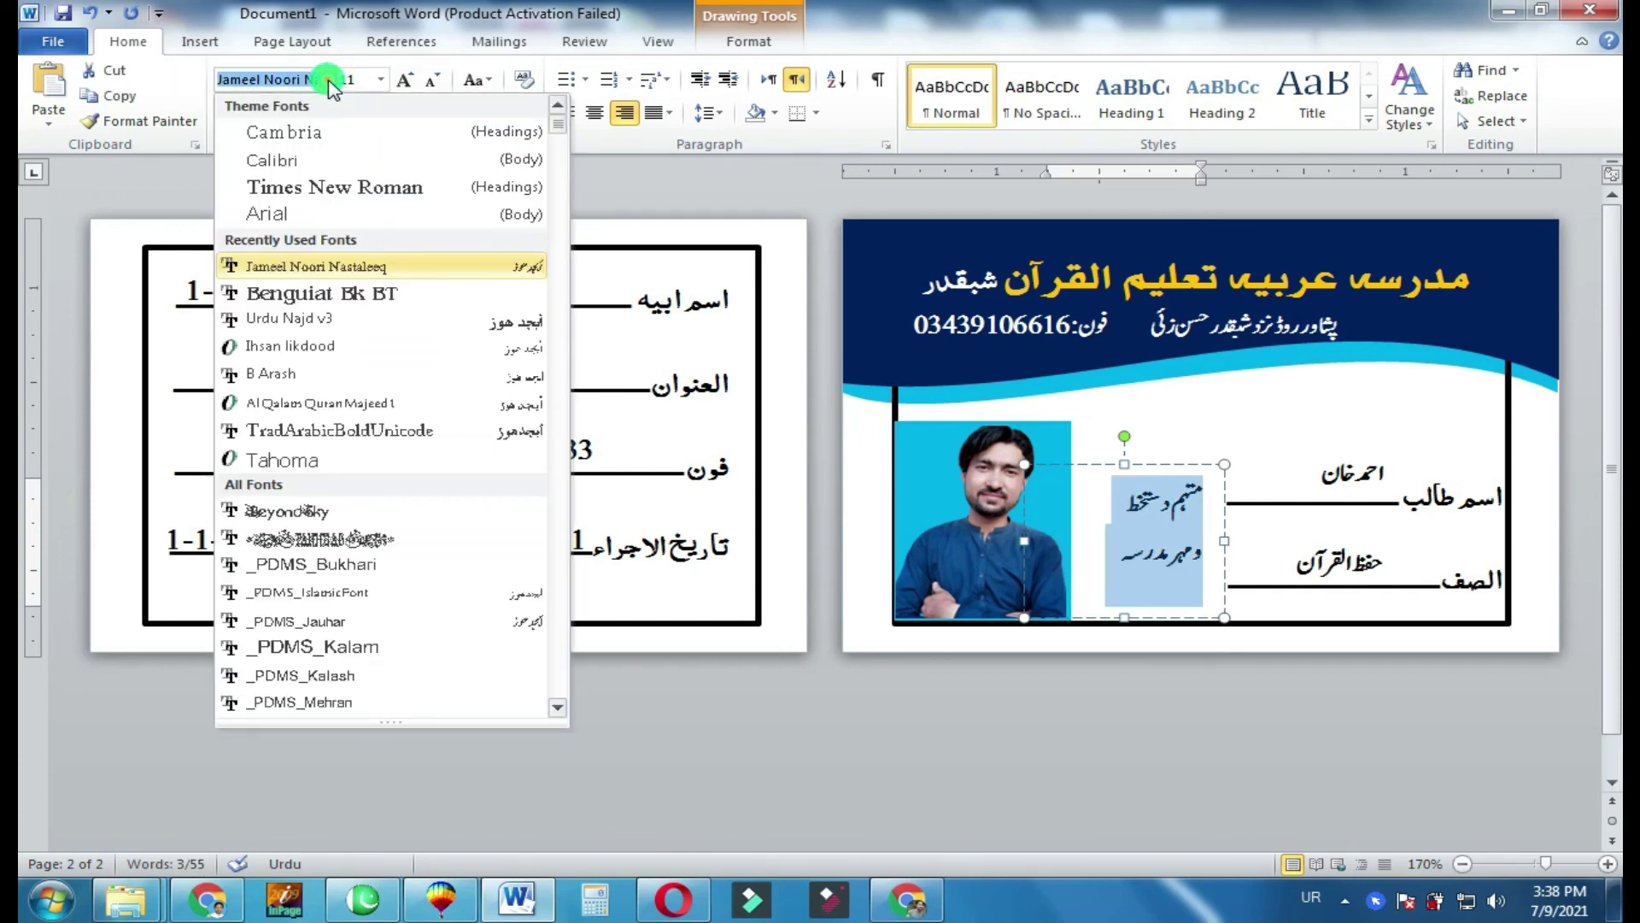
pyautogui.click(1125, 598)
pyautogui.moveTo(1124, 598); pyautogui.dragTo(1124, 586)
pyautogui.moveTo(1024, 525); pyautogui.dragTo(1095, 525)
pyautogui.moveTo(1181, 463); pyautogui.dragTo(1147, 497)
# - Set the signature label to font size 8 and adjust its box position
pyautogui.click(1119, 558)
pyautogui.hotkey('ctrl', 'a')
pyautogui.click(359, 80)
pyautogui.write('8')
pyautogui.press('Return')
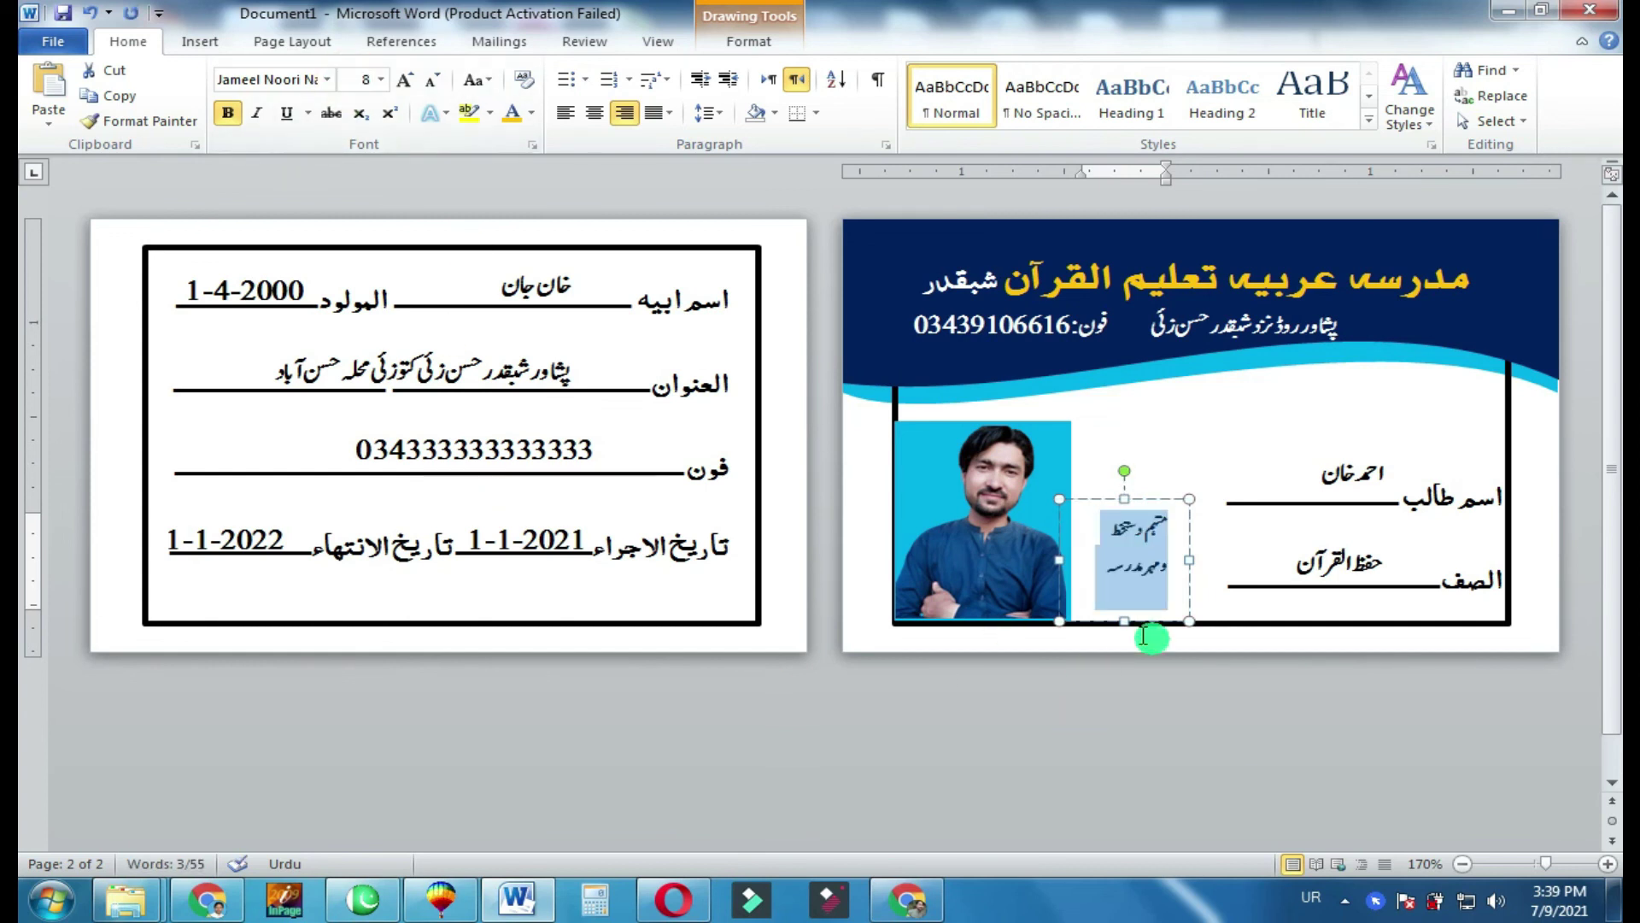
pyautogui.moveTo(1124, 621); pyautogui.dragTo(1126, 592)
pyautogui.moveTo(1153, 524); pyautogui.dragTo(1153, 554)
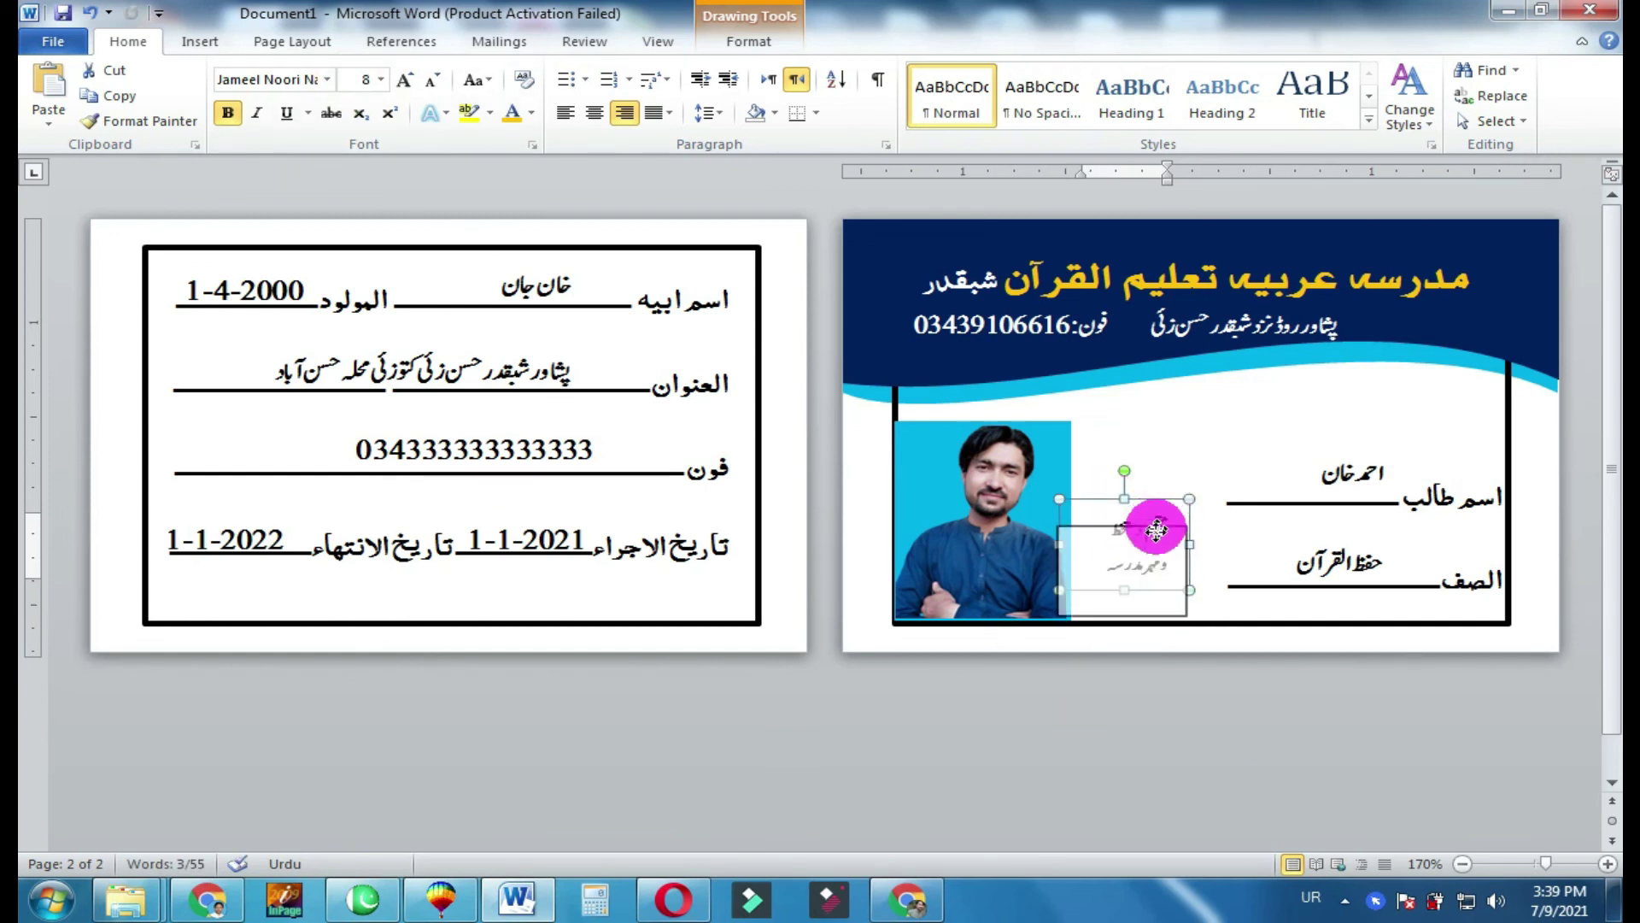
pyautogui.click(1181, 669)
# - Pick the Text Box shape from the Insert tab's Shapes list
pyautogui.click(200, 41)
pyautogui.click(387, 94)
pyautogui.click(363, 171)
# - Draw a text box along the card back's bottom, stretch it across the card, and fill it dark navy
pyautogui.moveTo(151, 562)
pyautogui.mouseDown()
pyautogui.moveTo(231, 624)
pyautogui.moveTo(92, 592)
pyautogui.mouseUp()
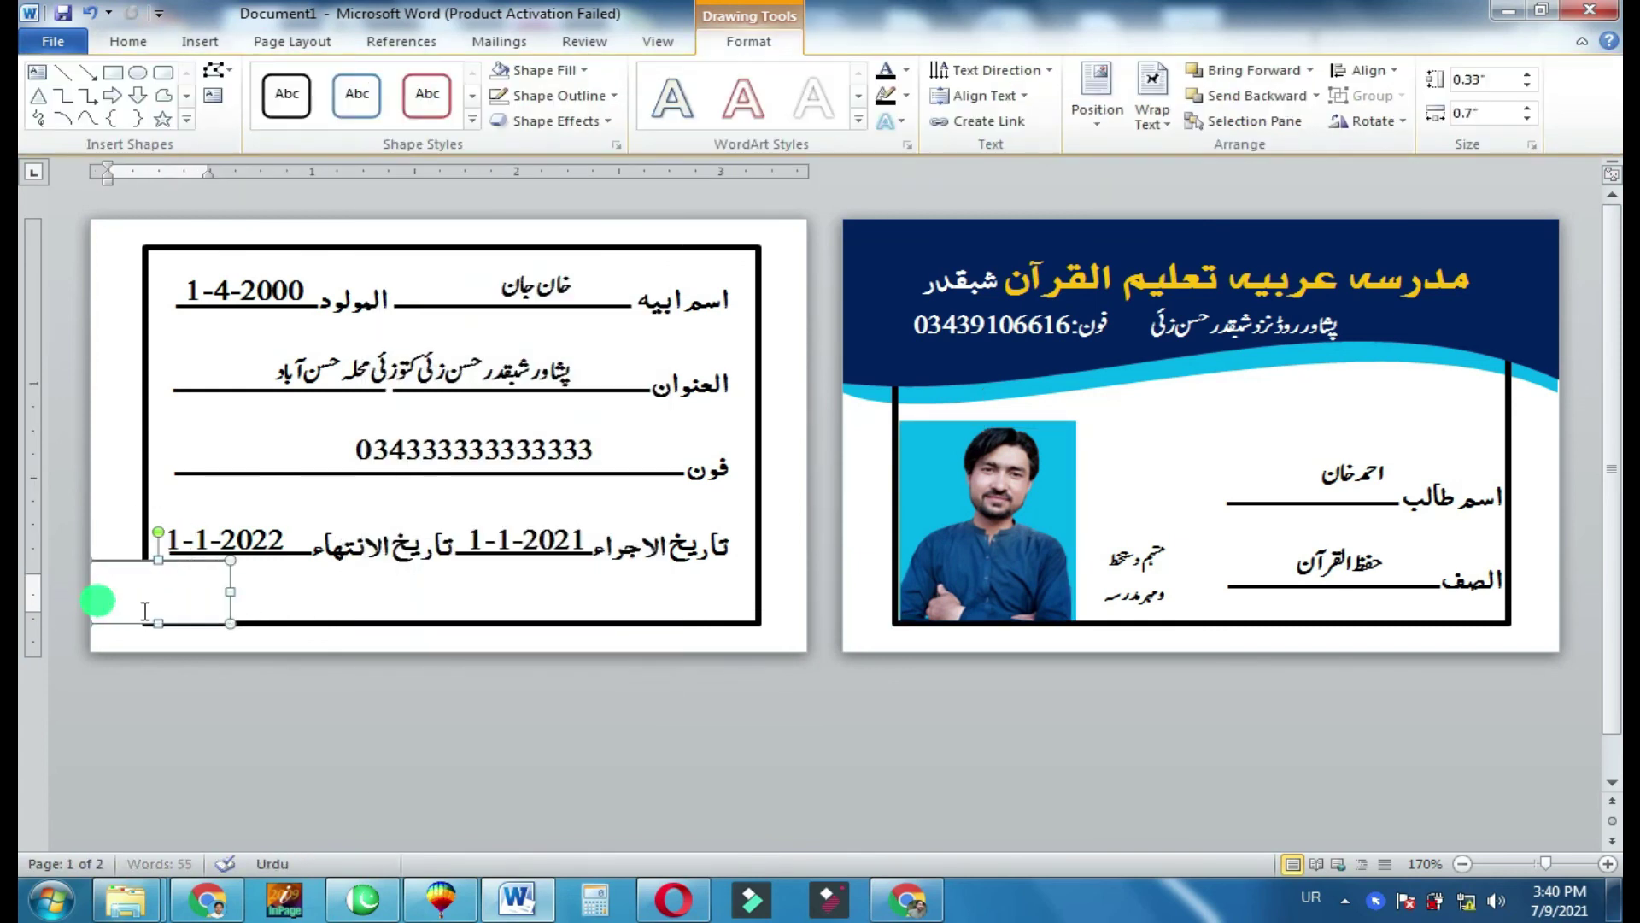
pyautogui.moveTo(155, 641); pyautogui.dragTo(155, 653)
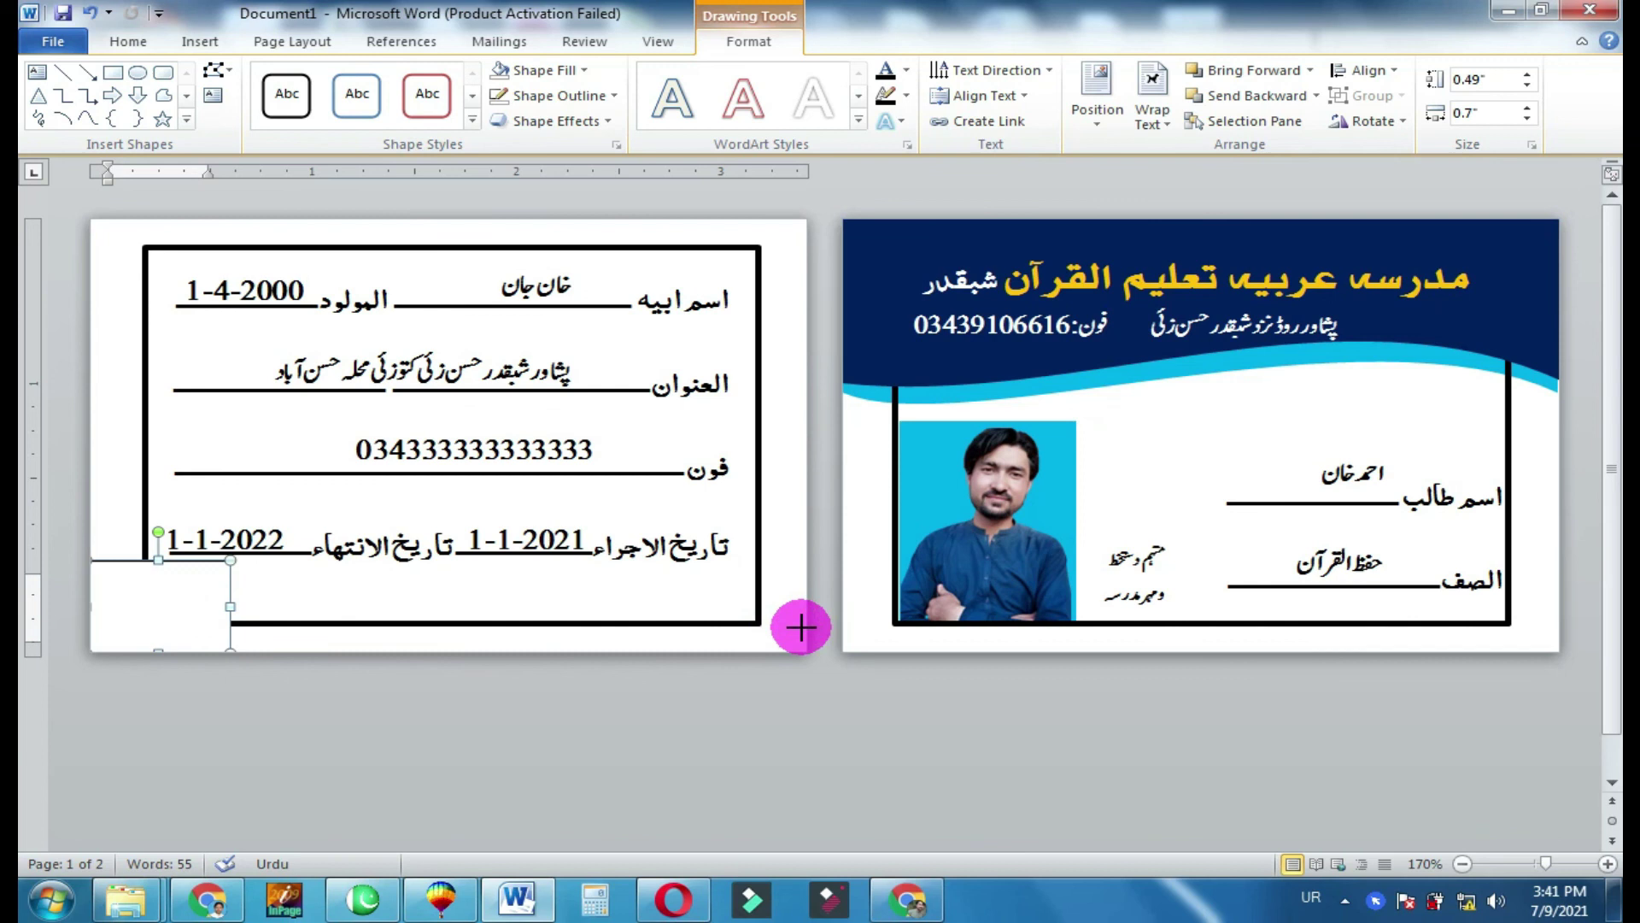
pyautogui.moveTo(231, 607); pyautogui.dragTo(804, 606)
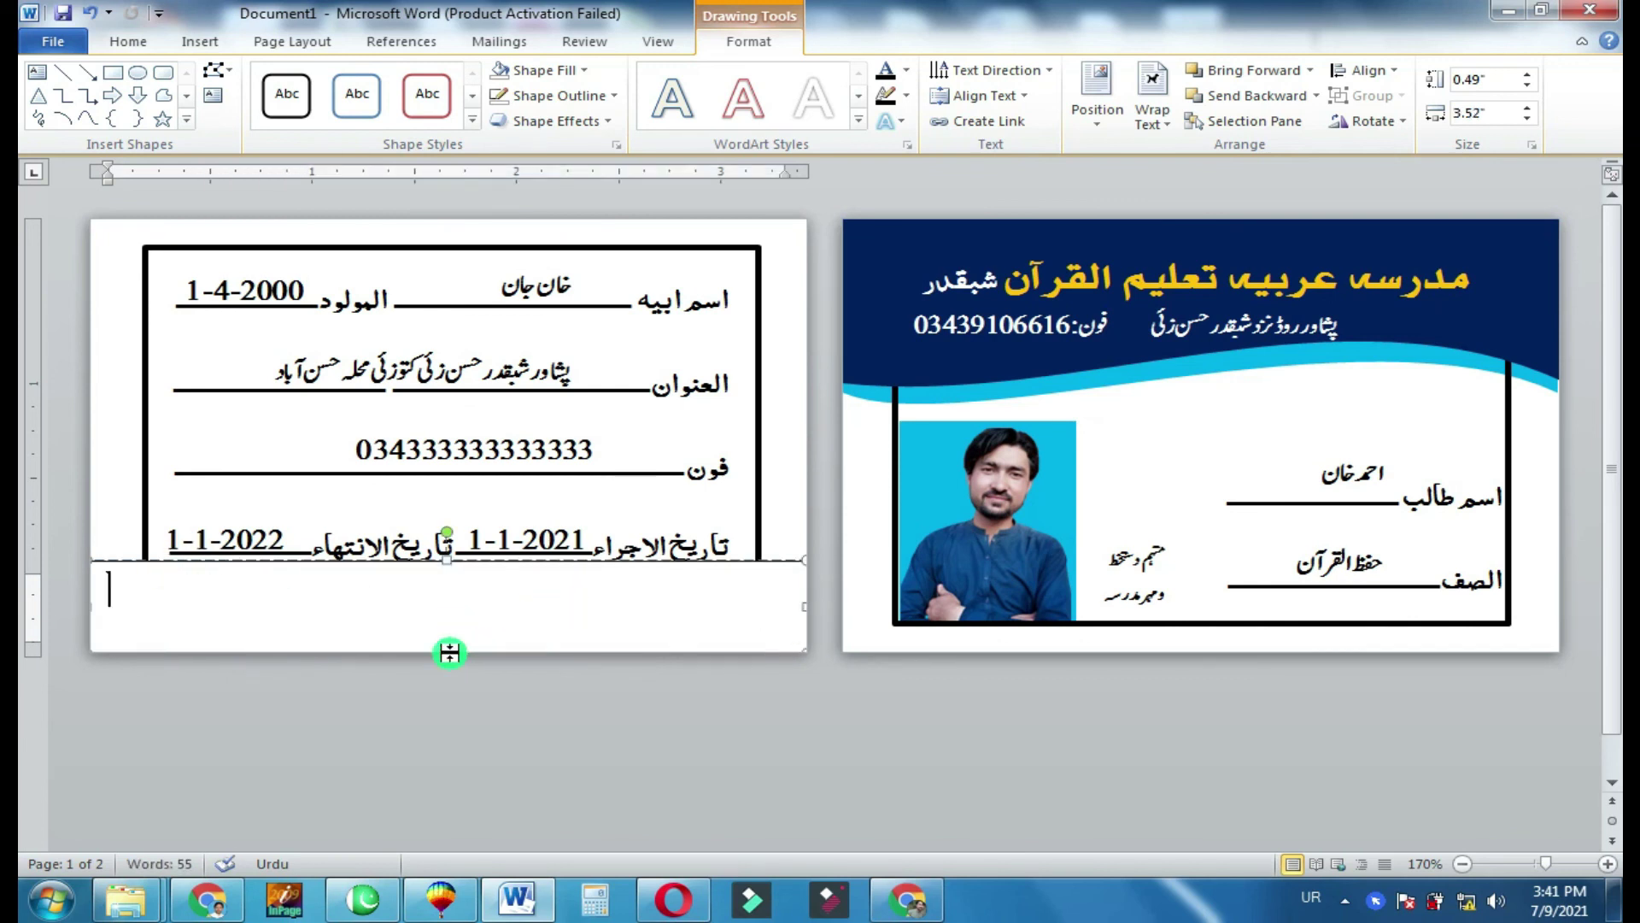
pyautogui.click(538, 70)
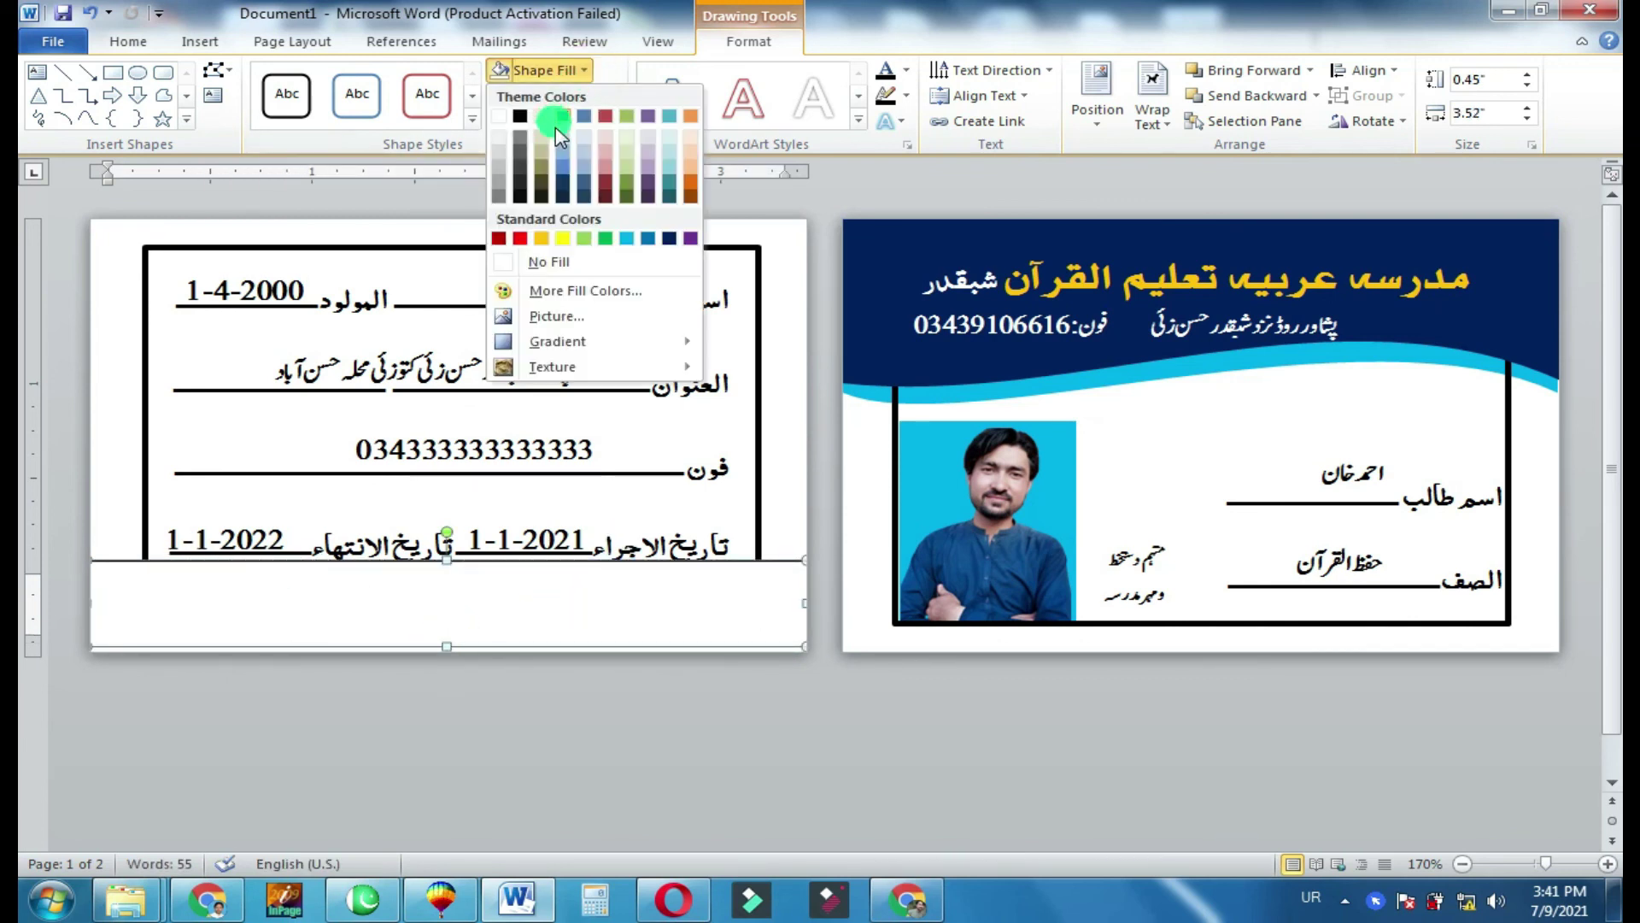
pyautogui.click(669, 239)
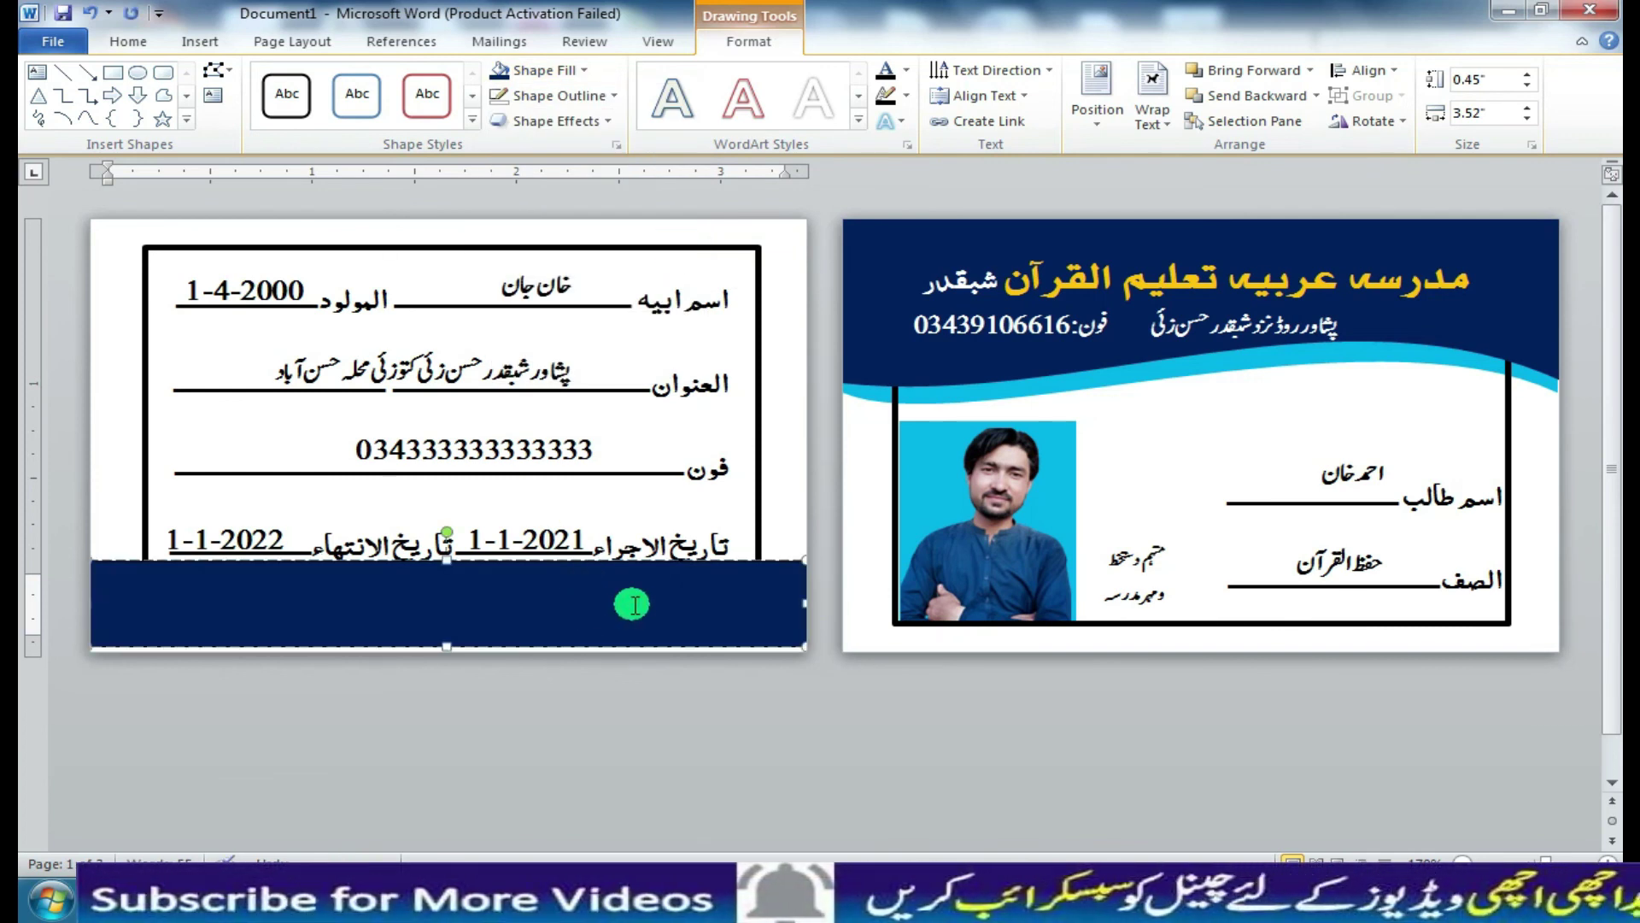
# - Set the navy box's font to Al Qalam Quran and start typing the Urdu note
pyautogui.click(162, 43)
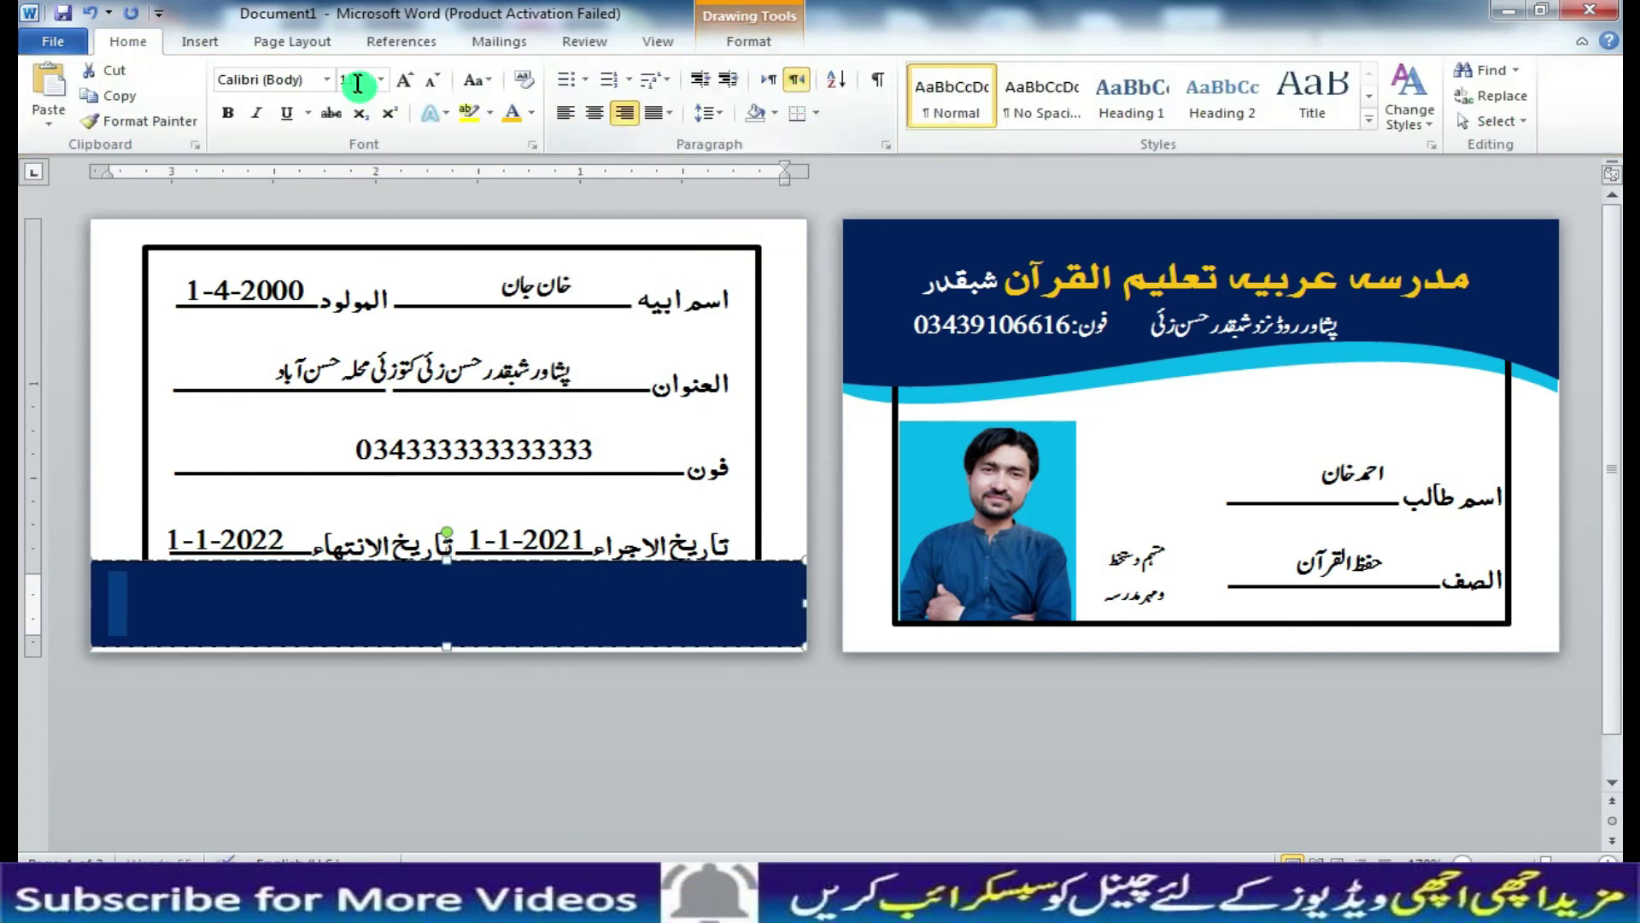
pyautogui.click(327, 79)
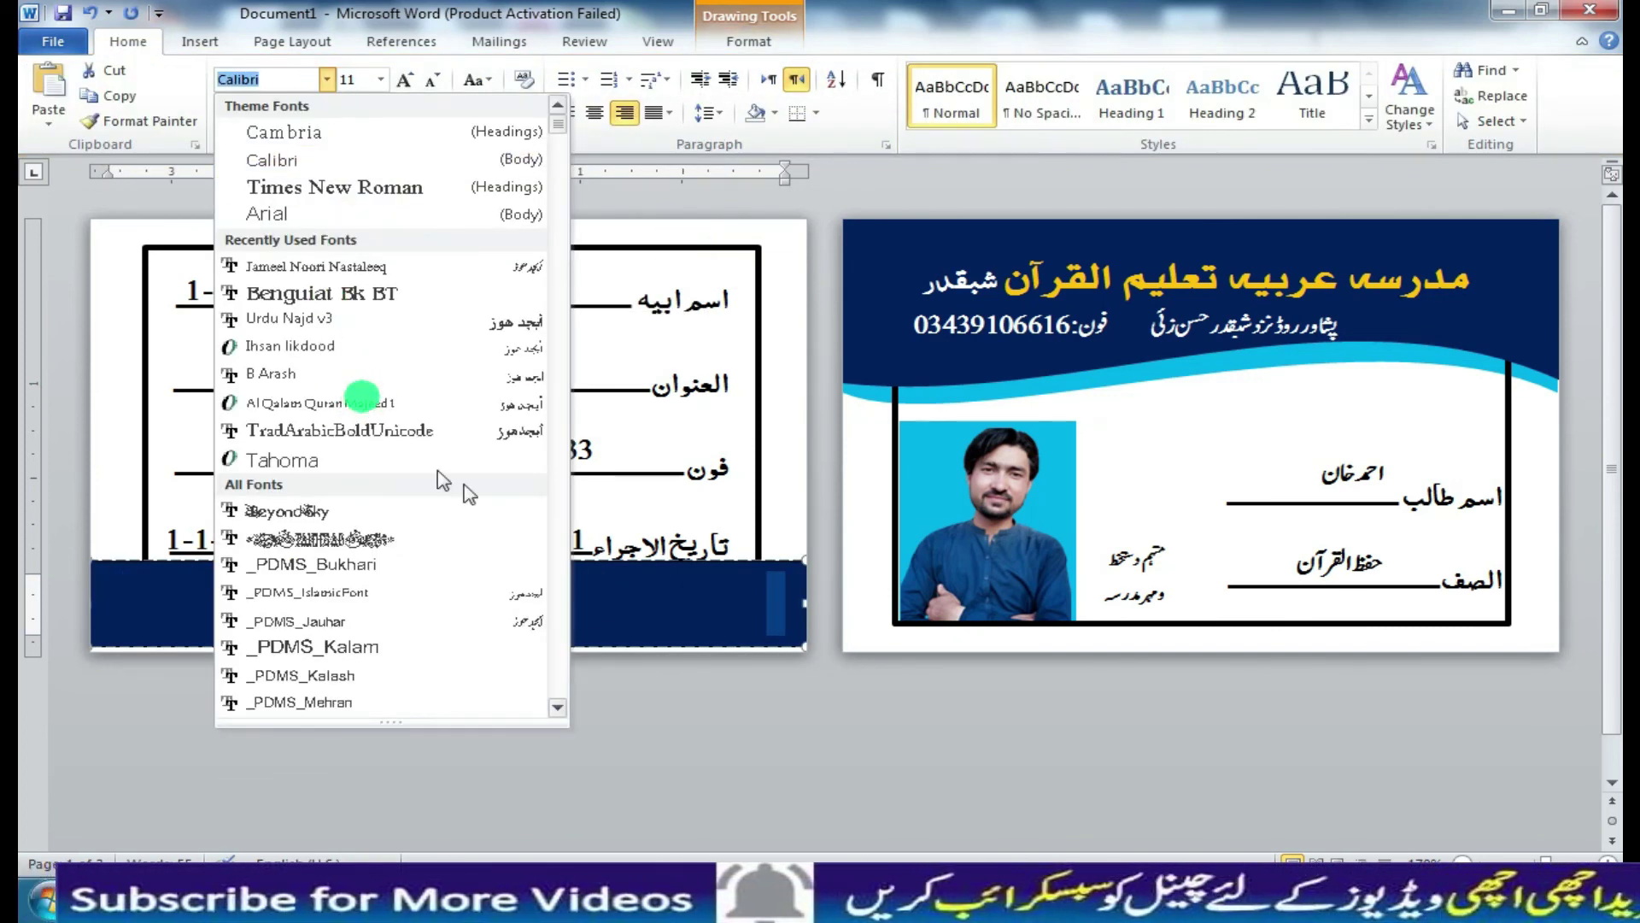
pyautogui.click(342, 403)
pyautogui.click(745, 649)
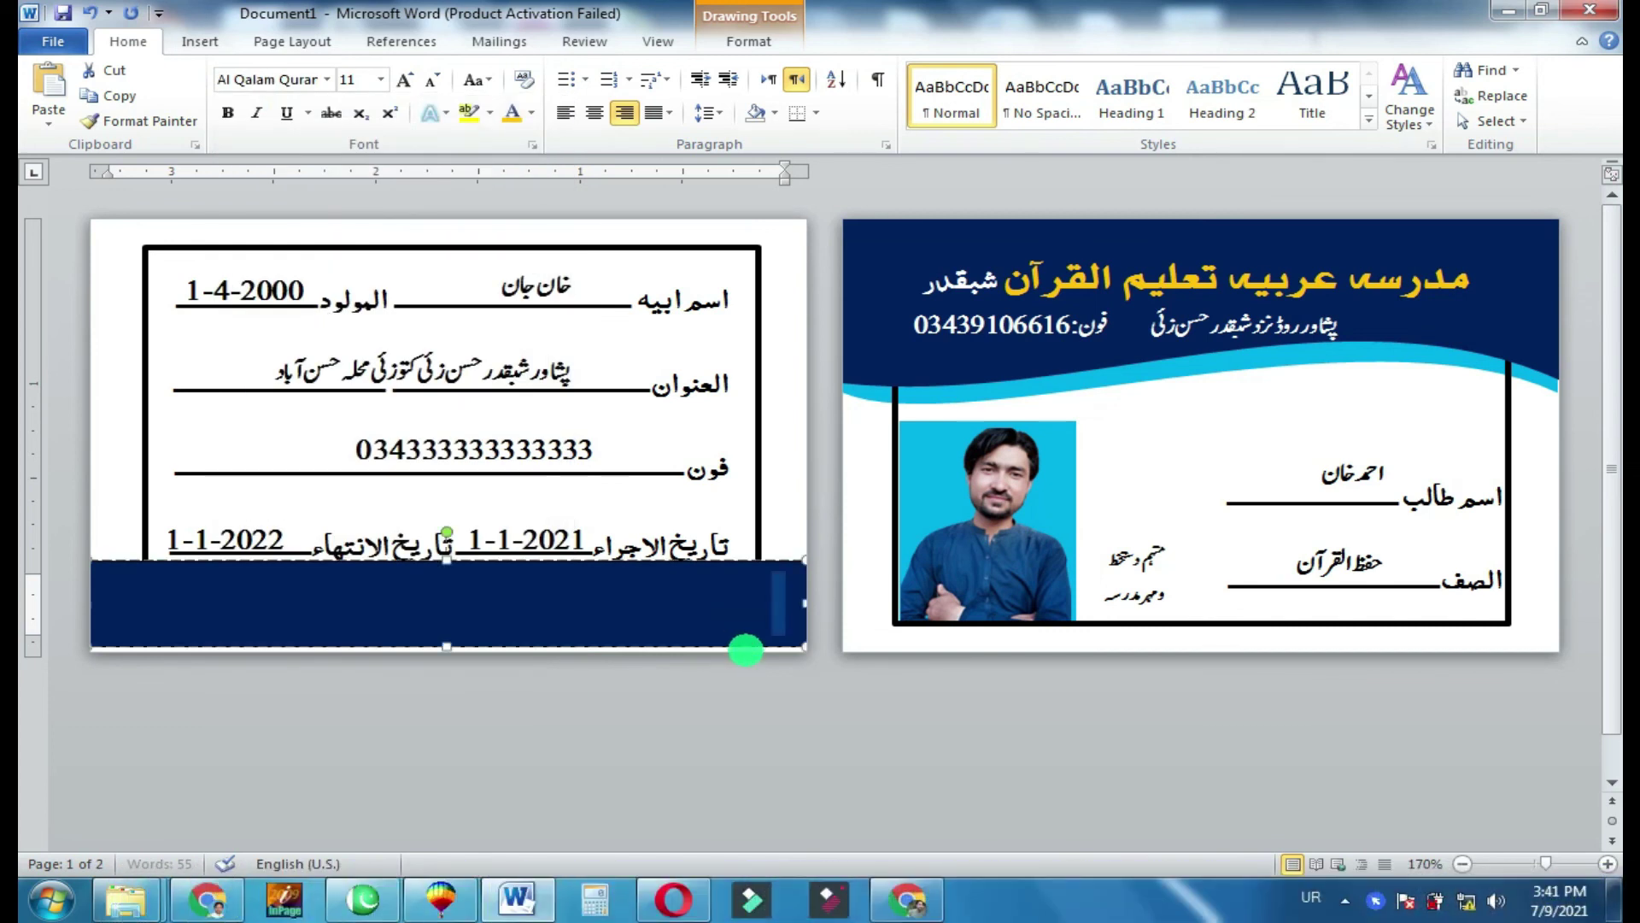
pyautogui.write('گمشد')
pyautogui.hotkey('alt', 'shift')
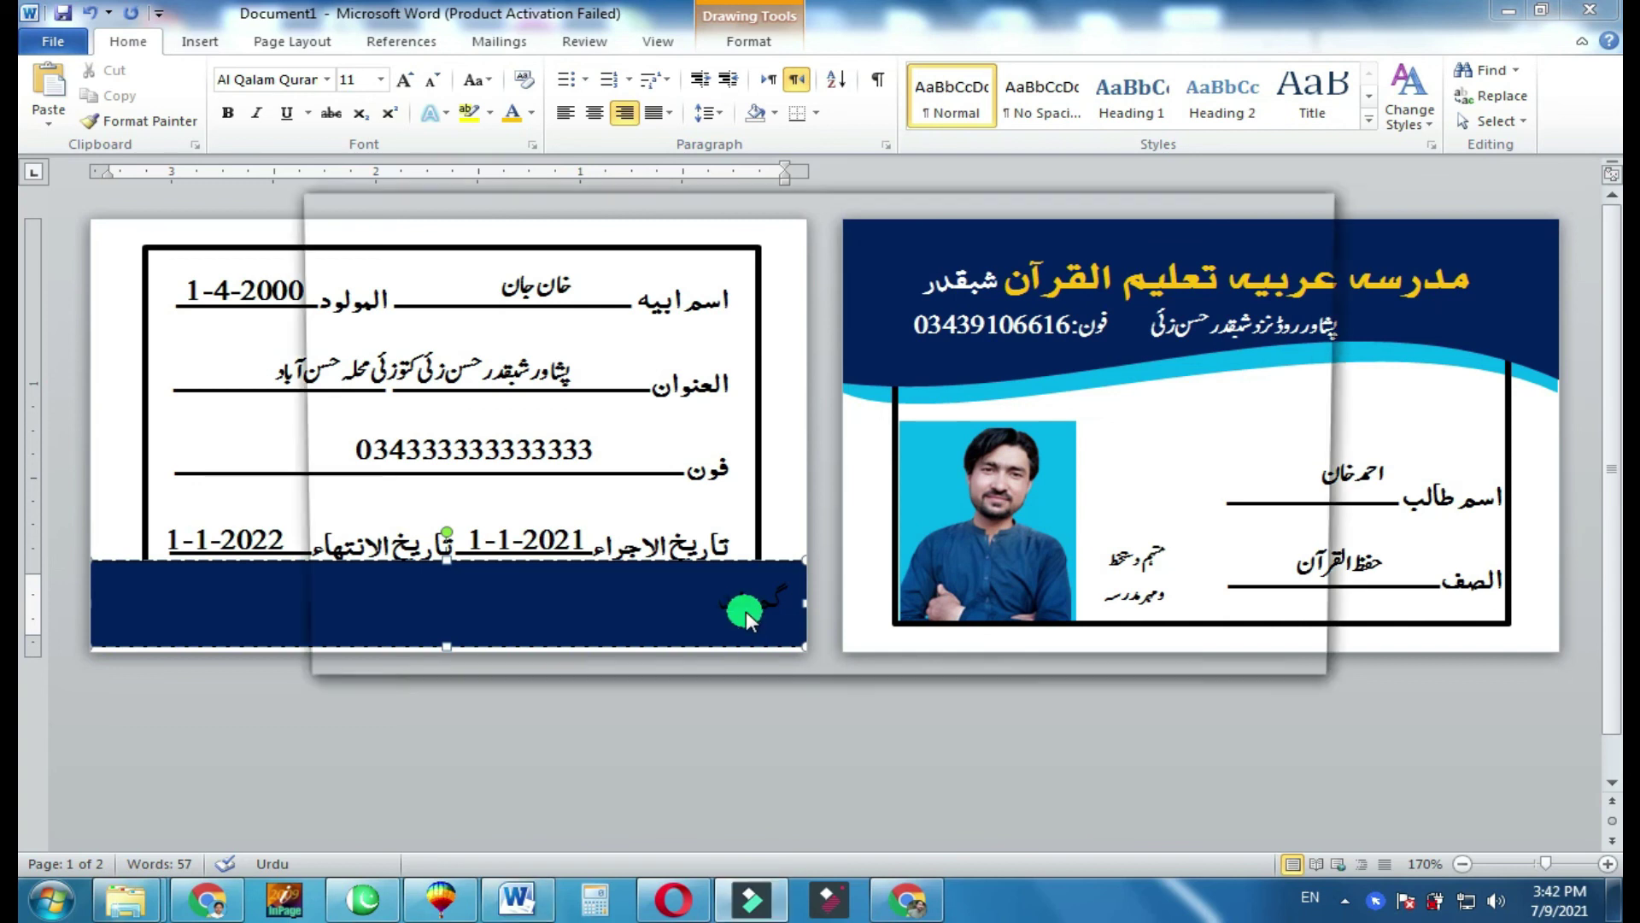
# - Make the Urdu note white and change its font to Jameel Noori Nastaleeq
pyautogui.hotkey('alt', 'shift')
pyautogui.hotkey('ctrl', 'a')
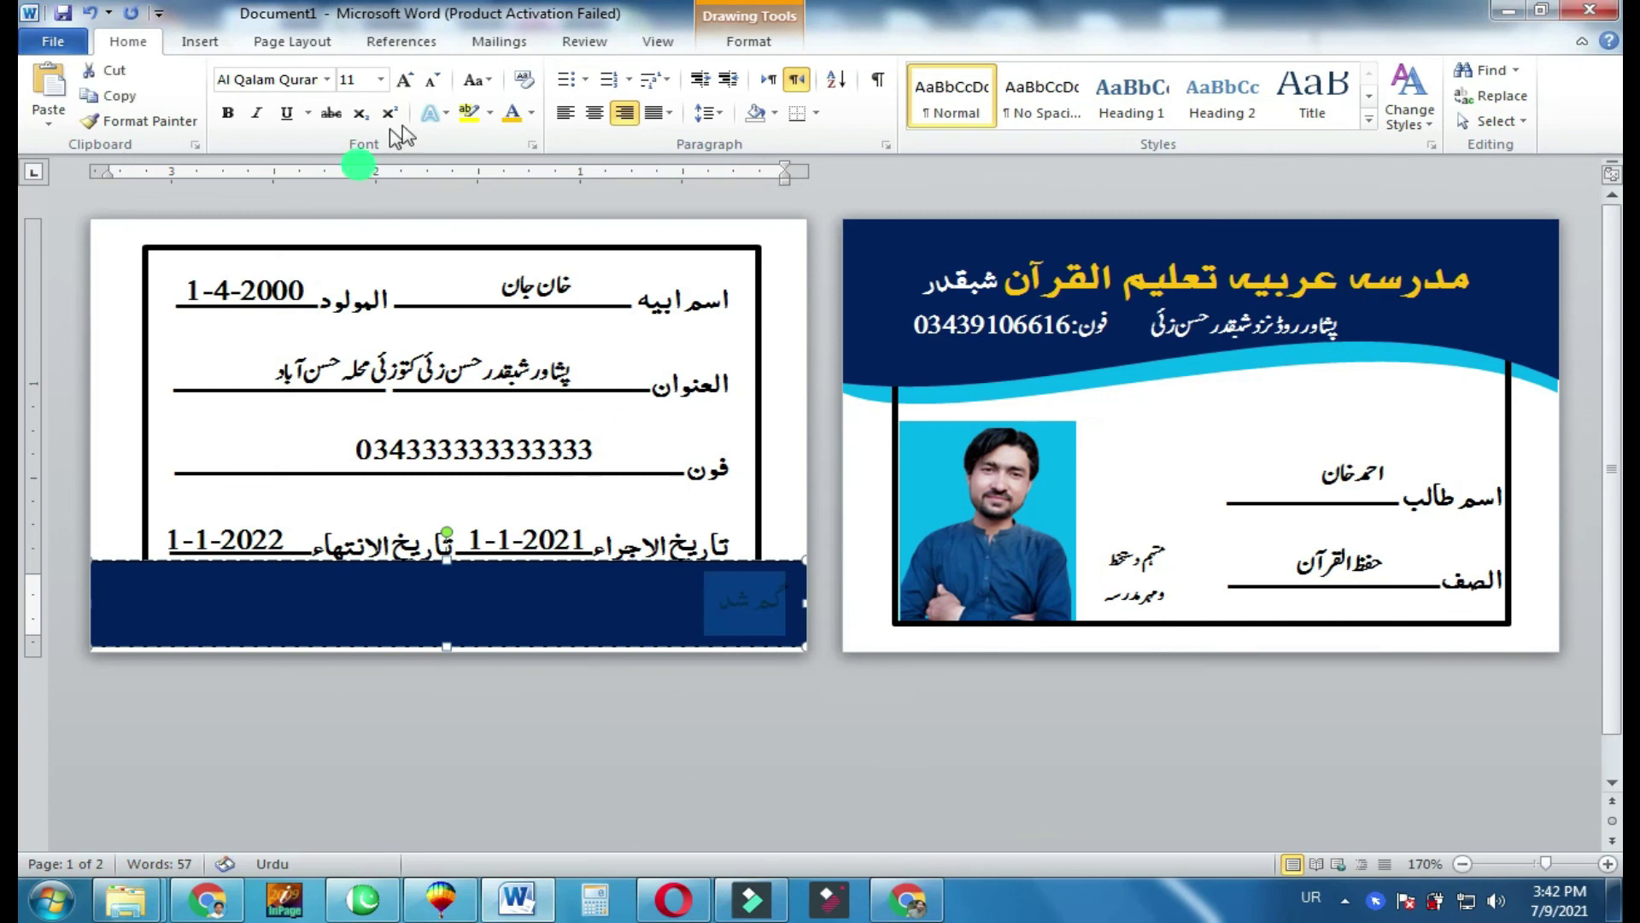
pyautogui.click(531, 112)
pyautogui.click(327, 80)
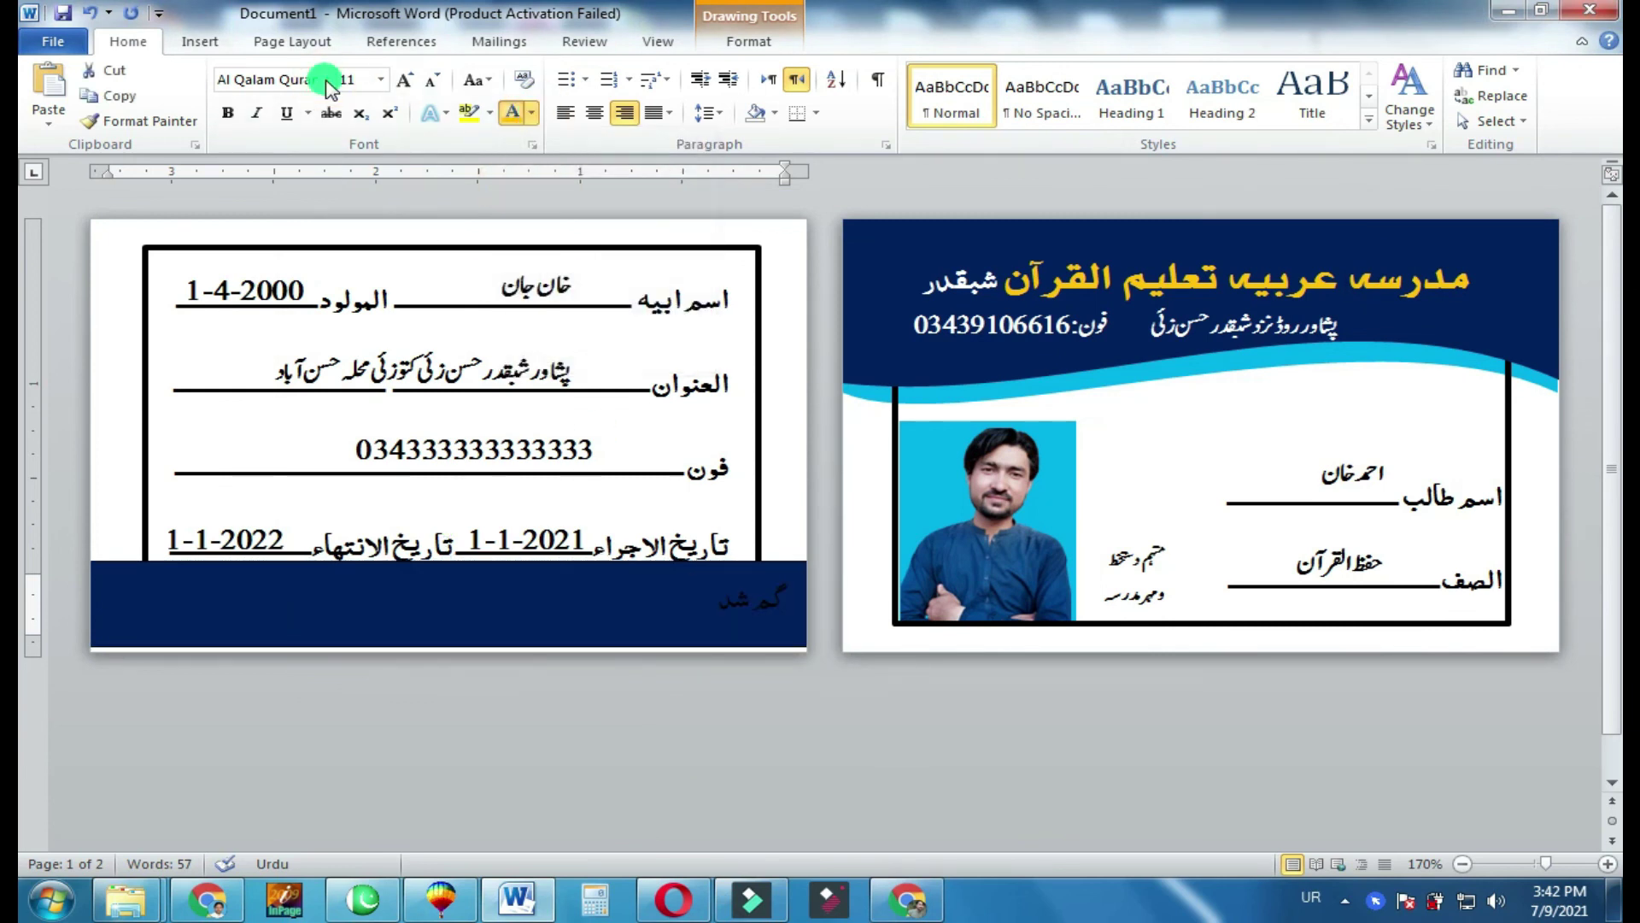
pyautogui.click(328, 79)
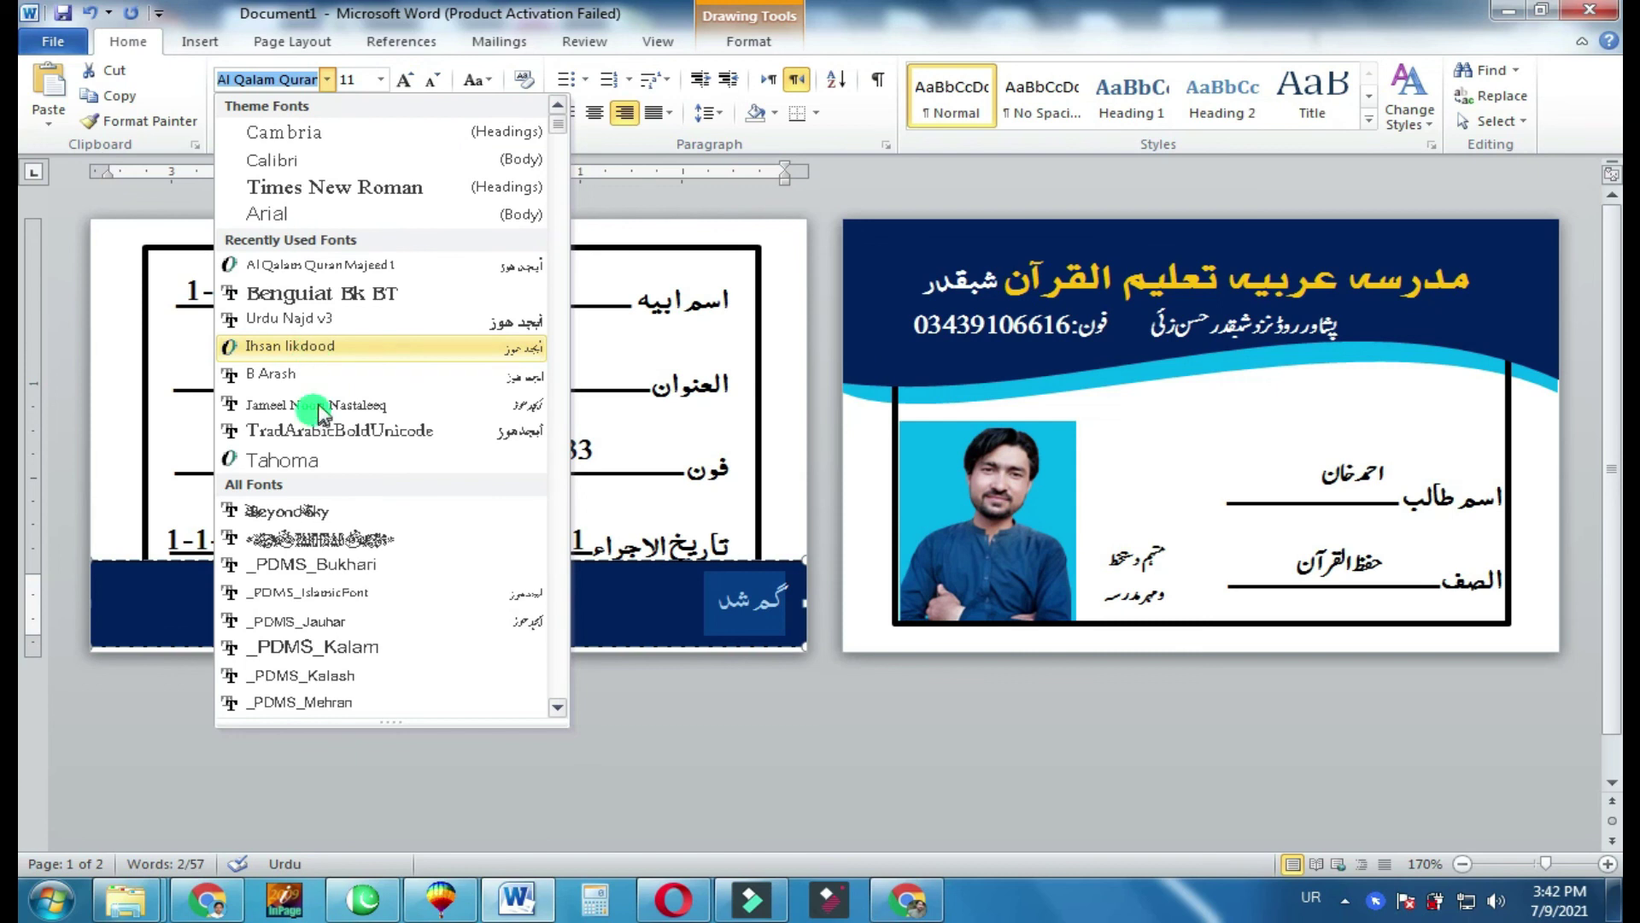
pyautogui.click(318, 408)
# - Finish the lost-card sentence and centre it in the navy strip
pyautogui.click(684, 606)
pyautogui.write('ہ کارڈ ملنے پر قریبی لیٹر بکس میں ڈال دیں')
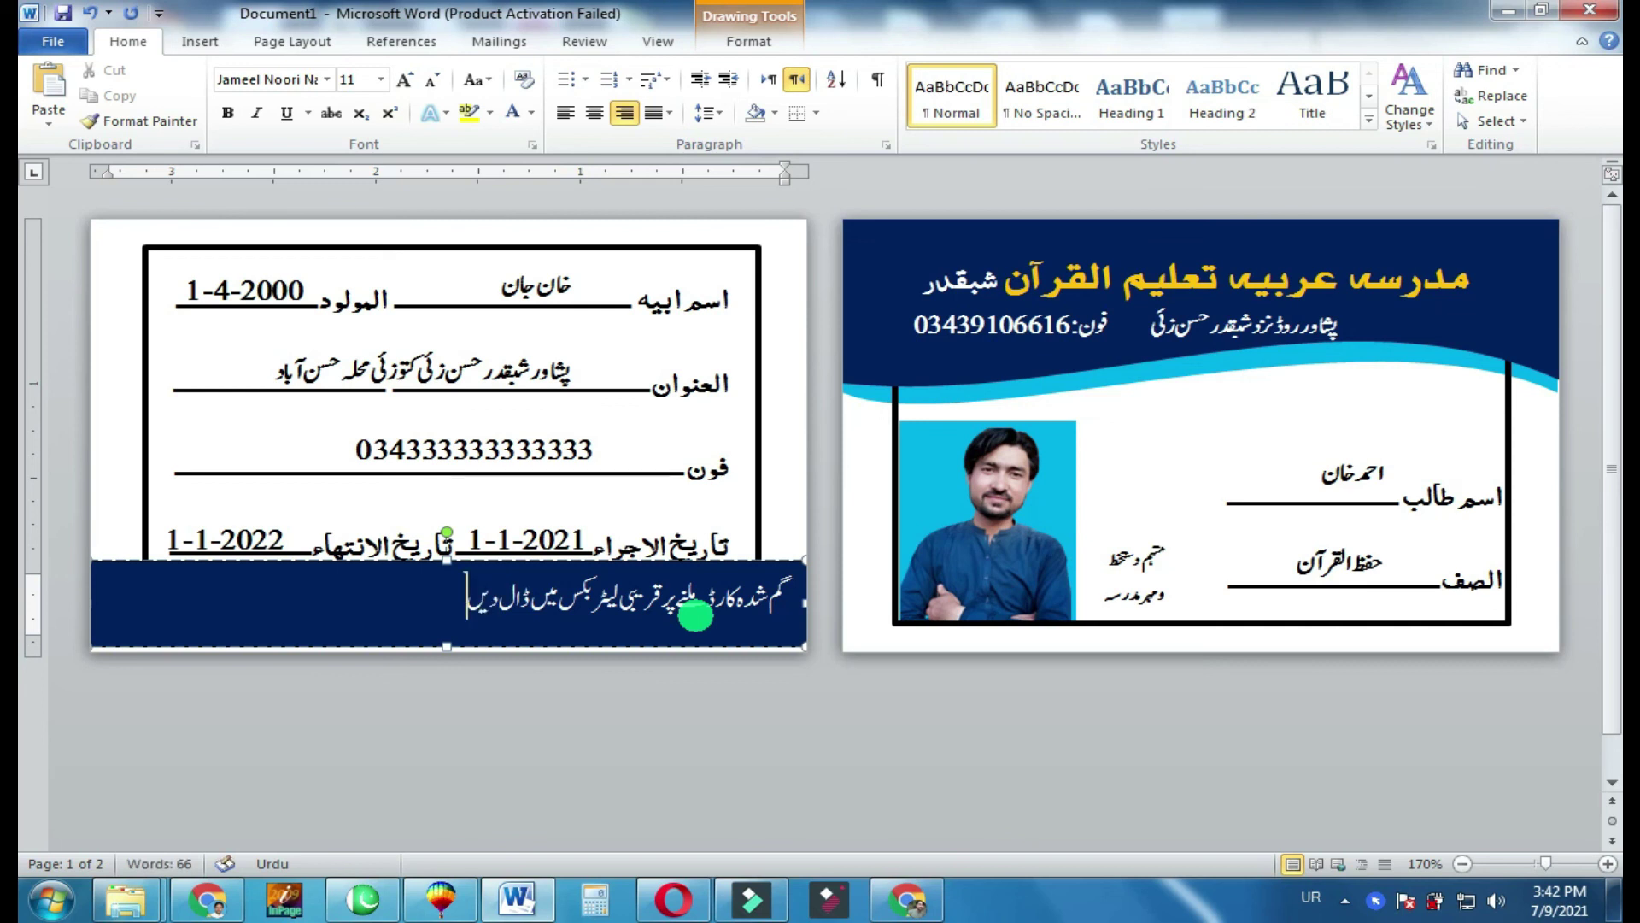
pyautogui.hotkey('alt', 'F4')
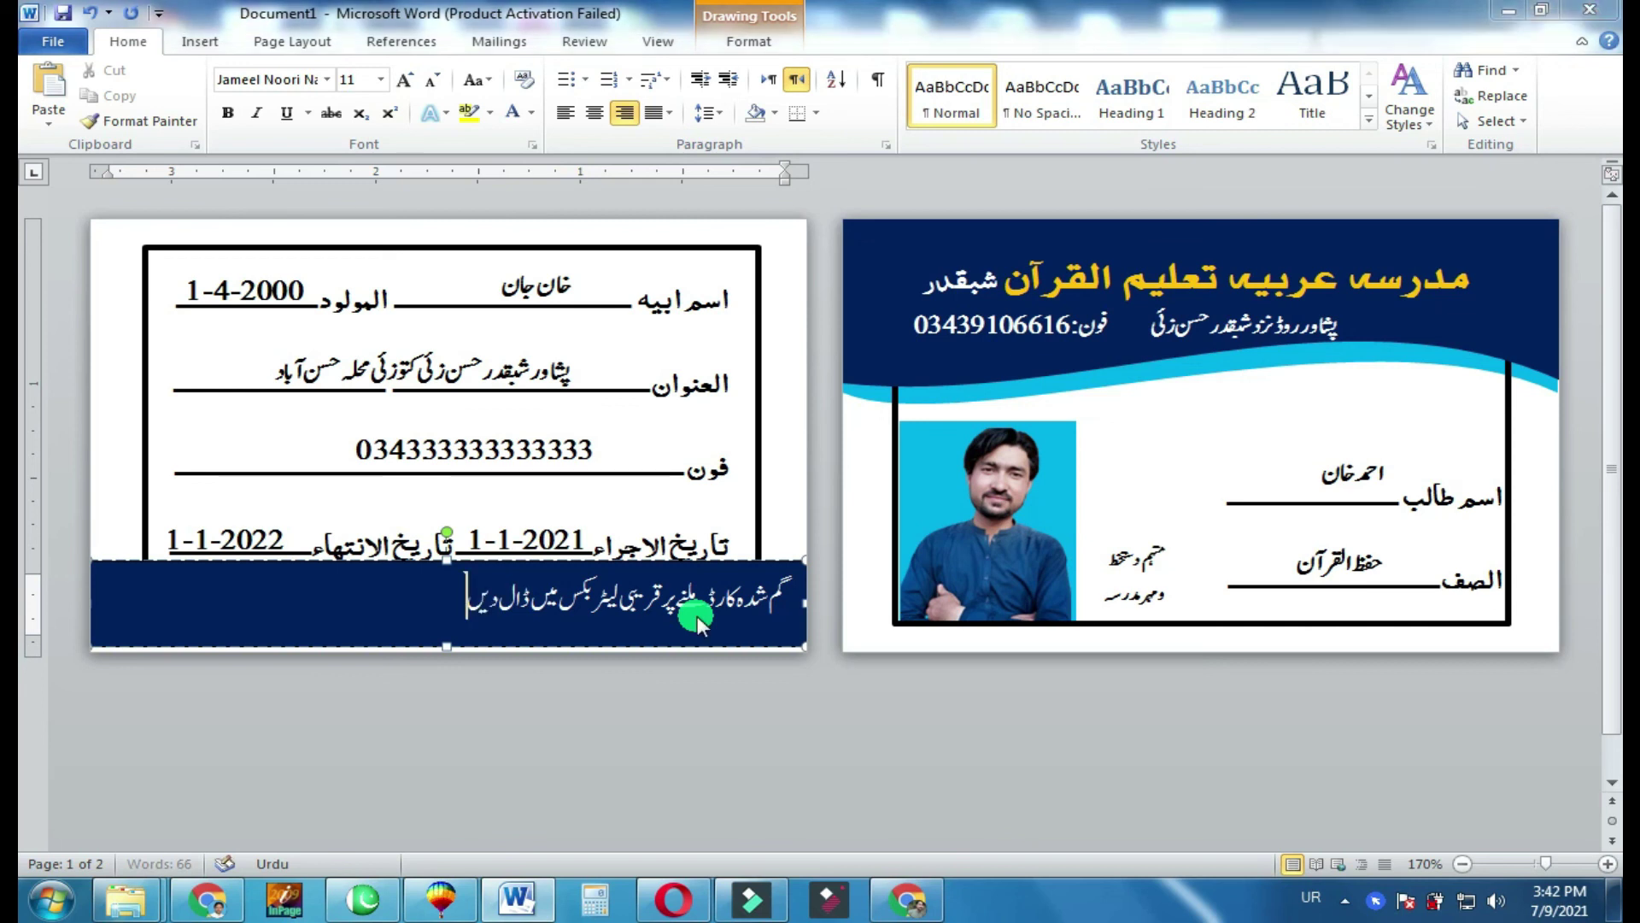
pyautogui.press('Escape')
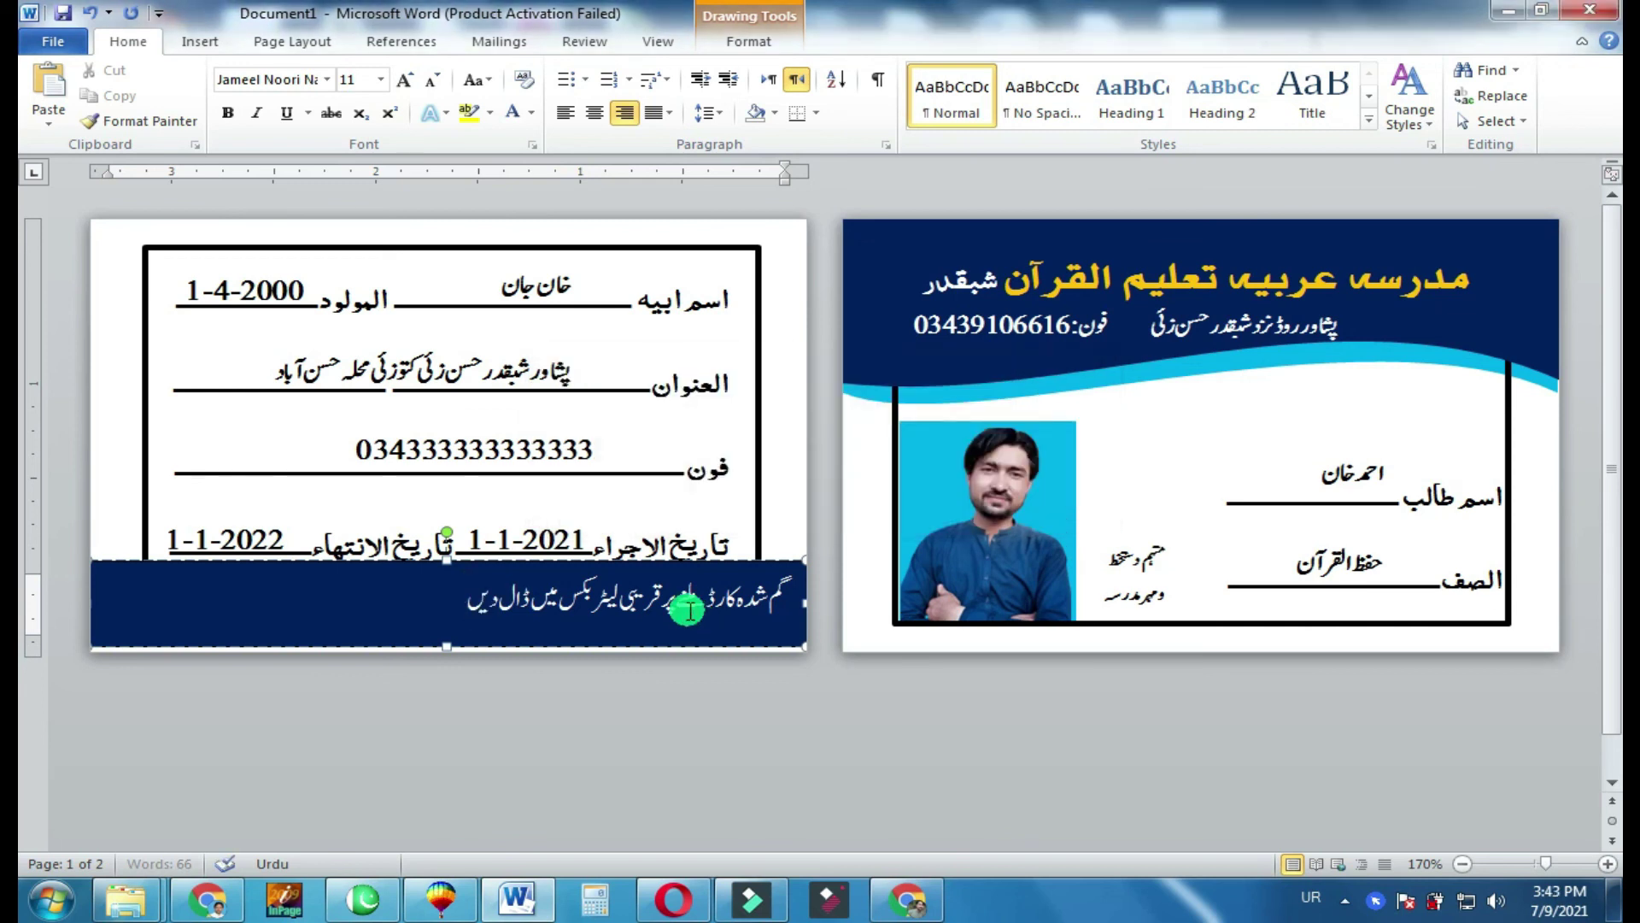
pyautogui.hotkey('ctrl', 'e')
pyautogui.click(500, 535)
pyautogui.click(513, 491)
# - Move the large lined details frame up the card, clear of the navy strip
pyautogui.click(653, 489)
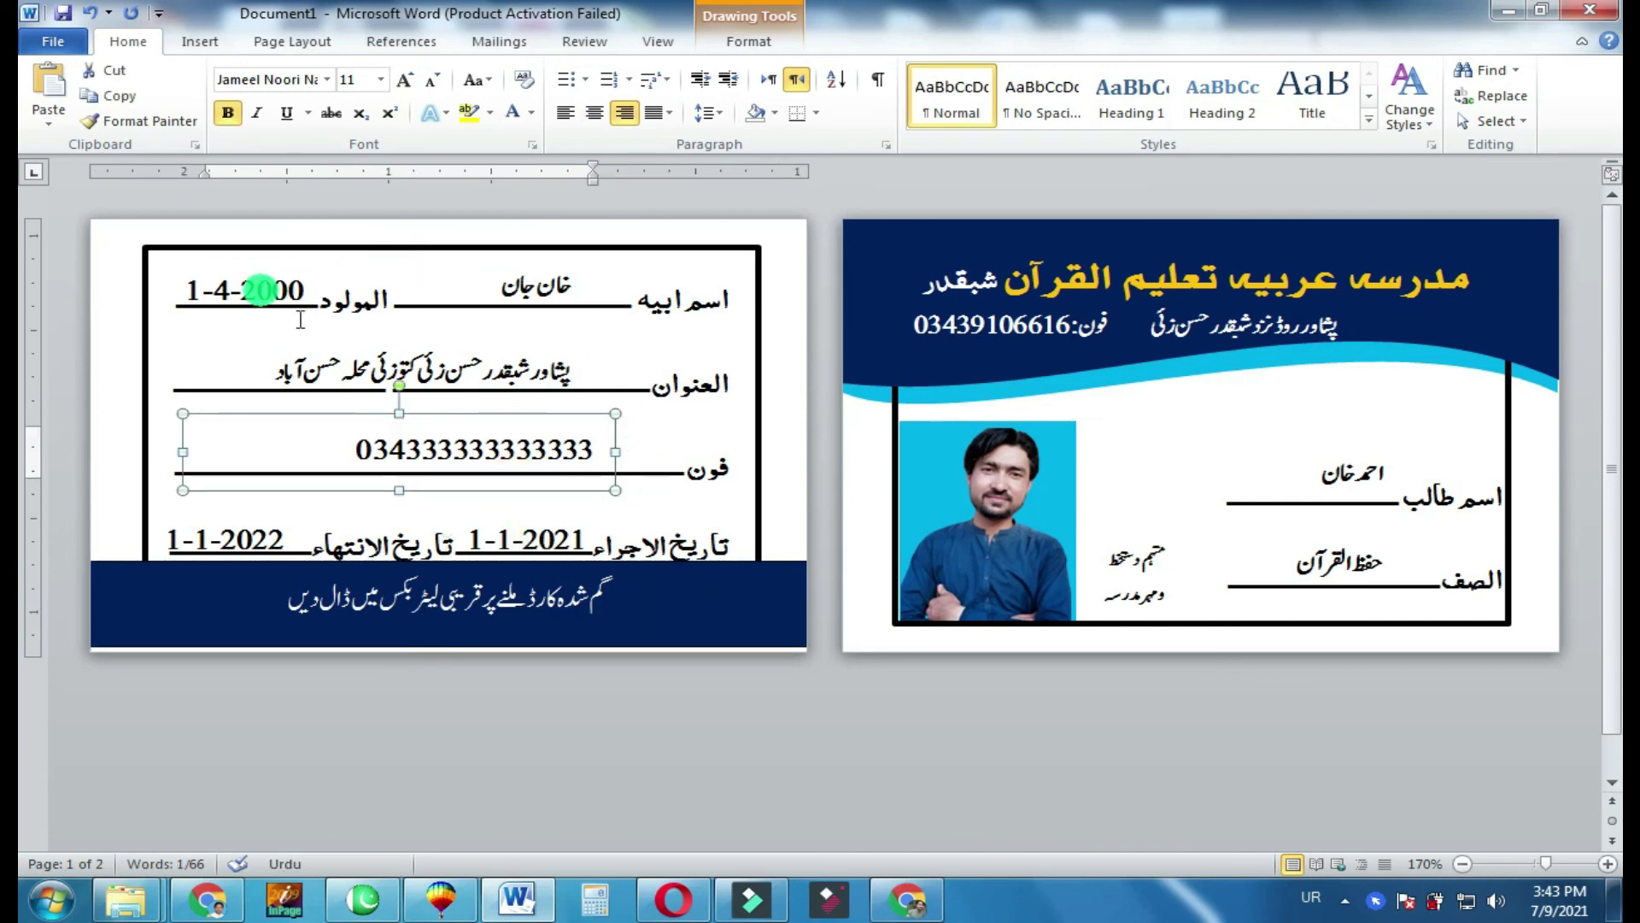
pyautogui.click(507, 547)
pyautogui.click(614, 553)
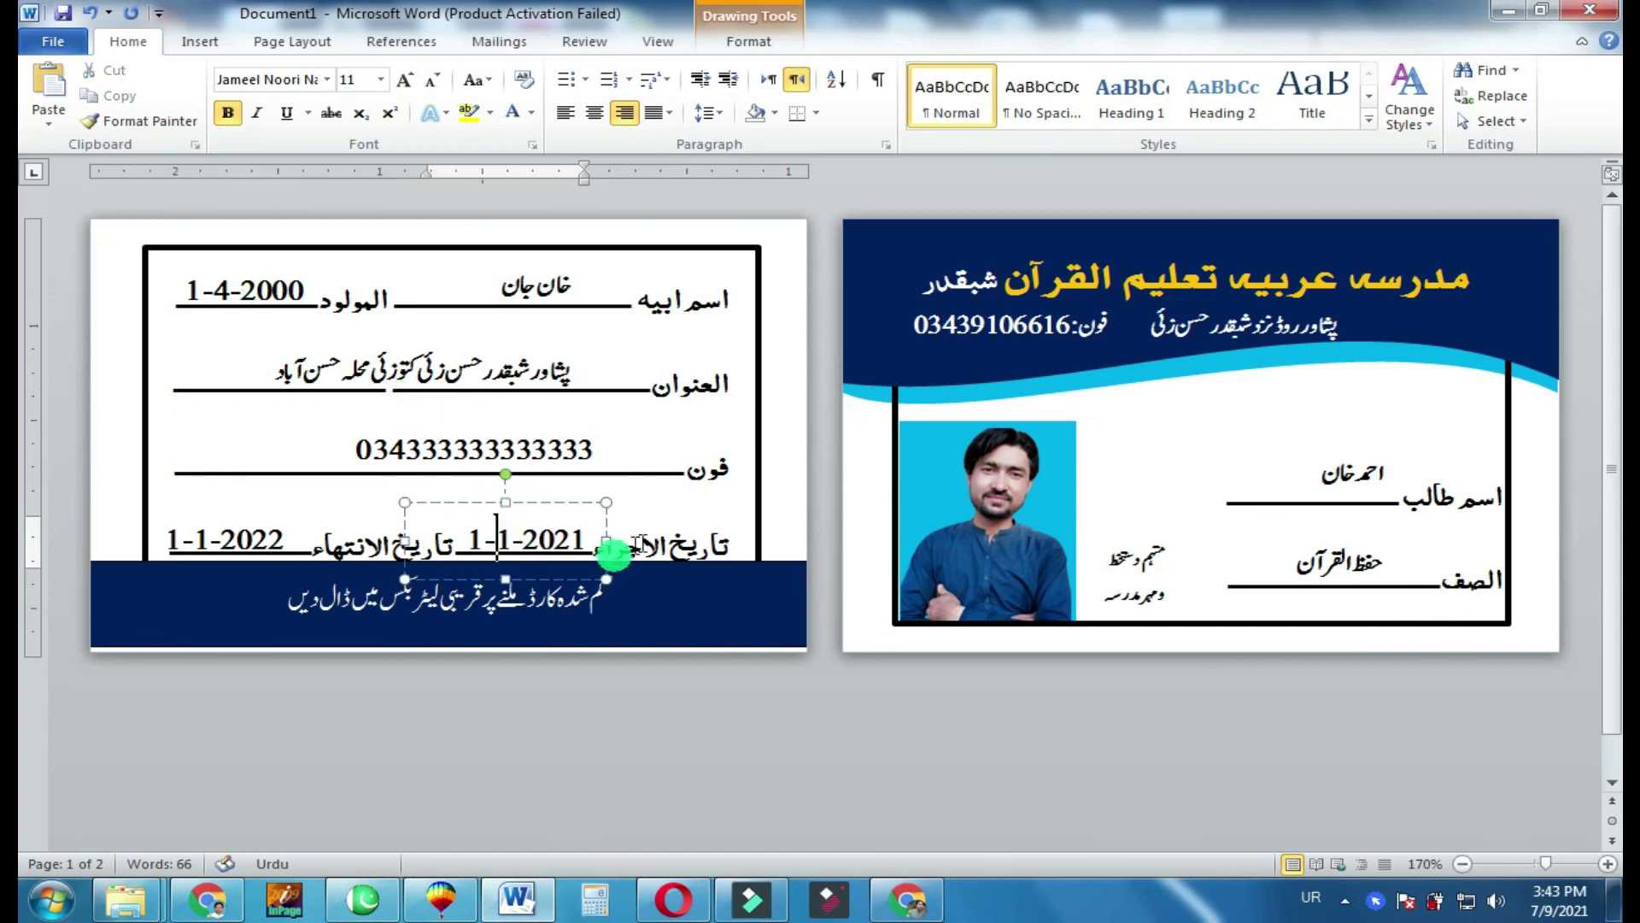
pyautogui.click(650, 542)
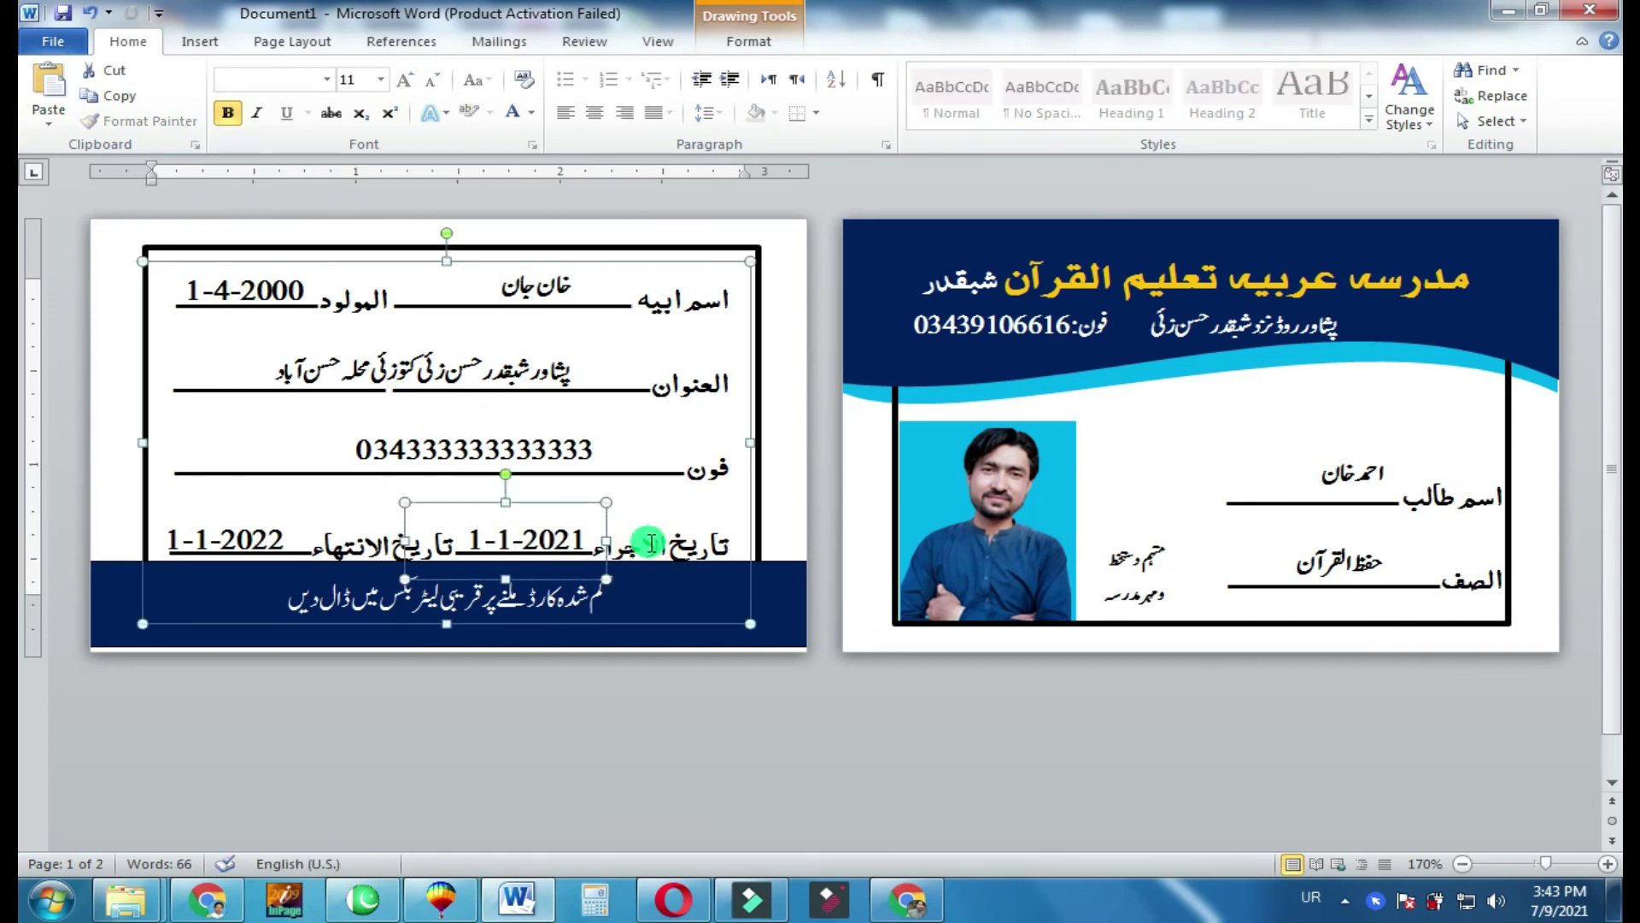
pyautogui.moveTo(451, 626); pyautogui.dragTo(451, 595)
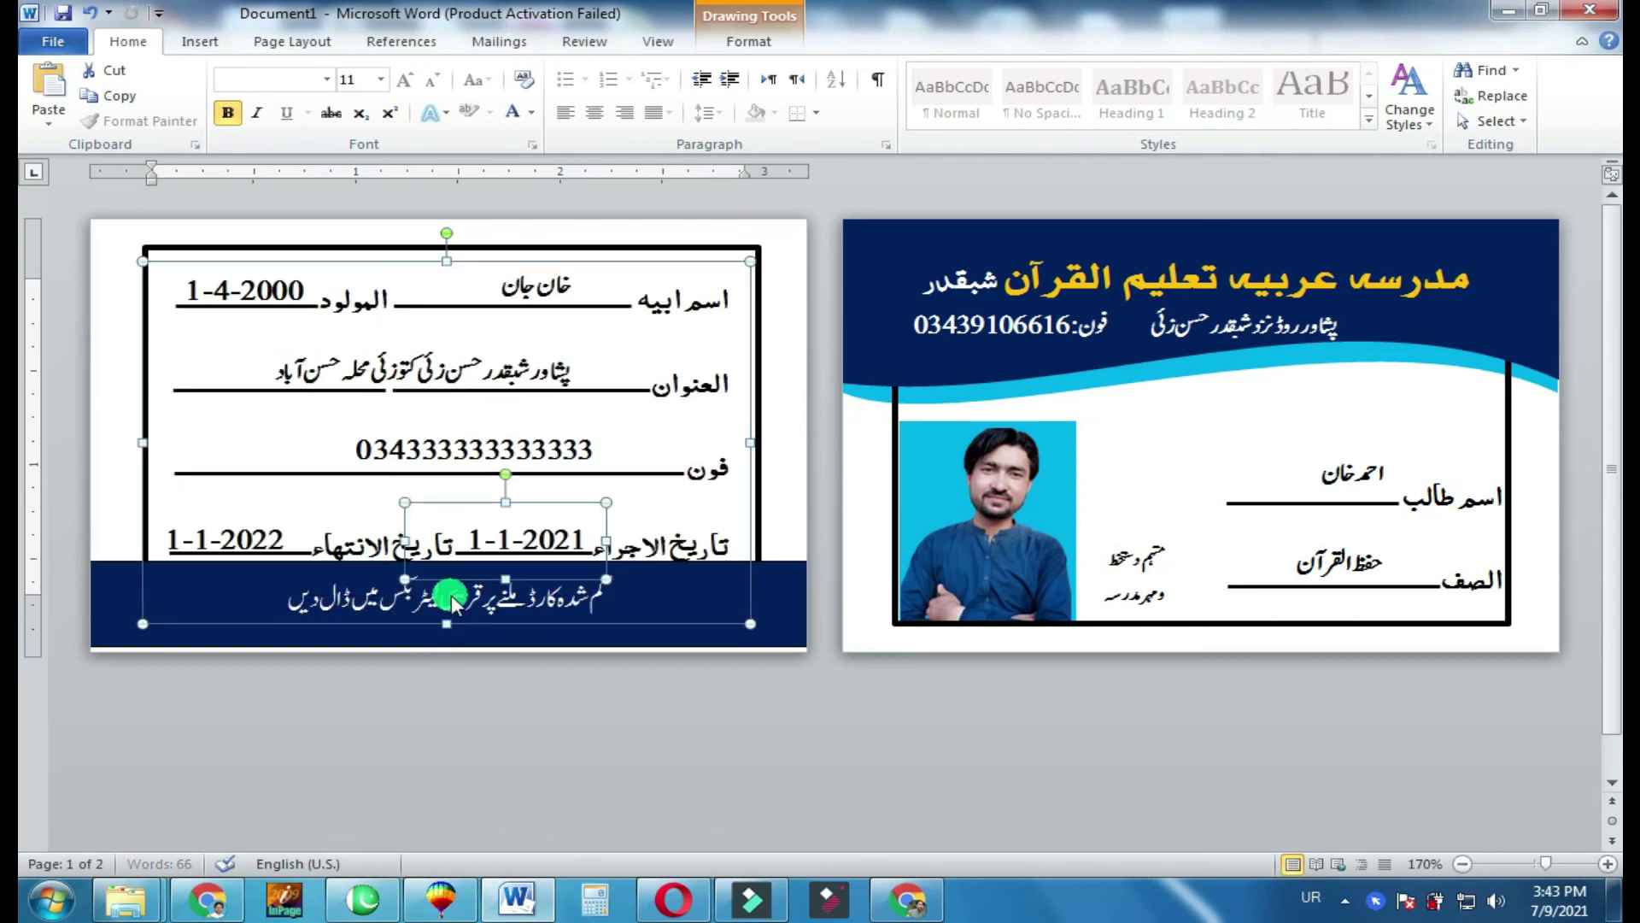
pyautogui.moveTo(451, 594); pyautogui.dragTo(451, 595)
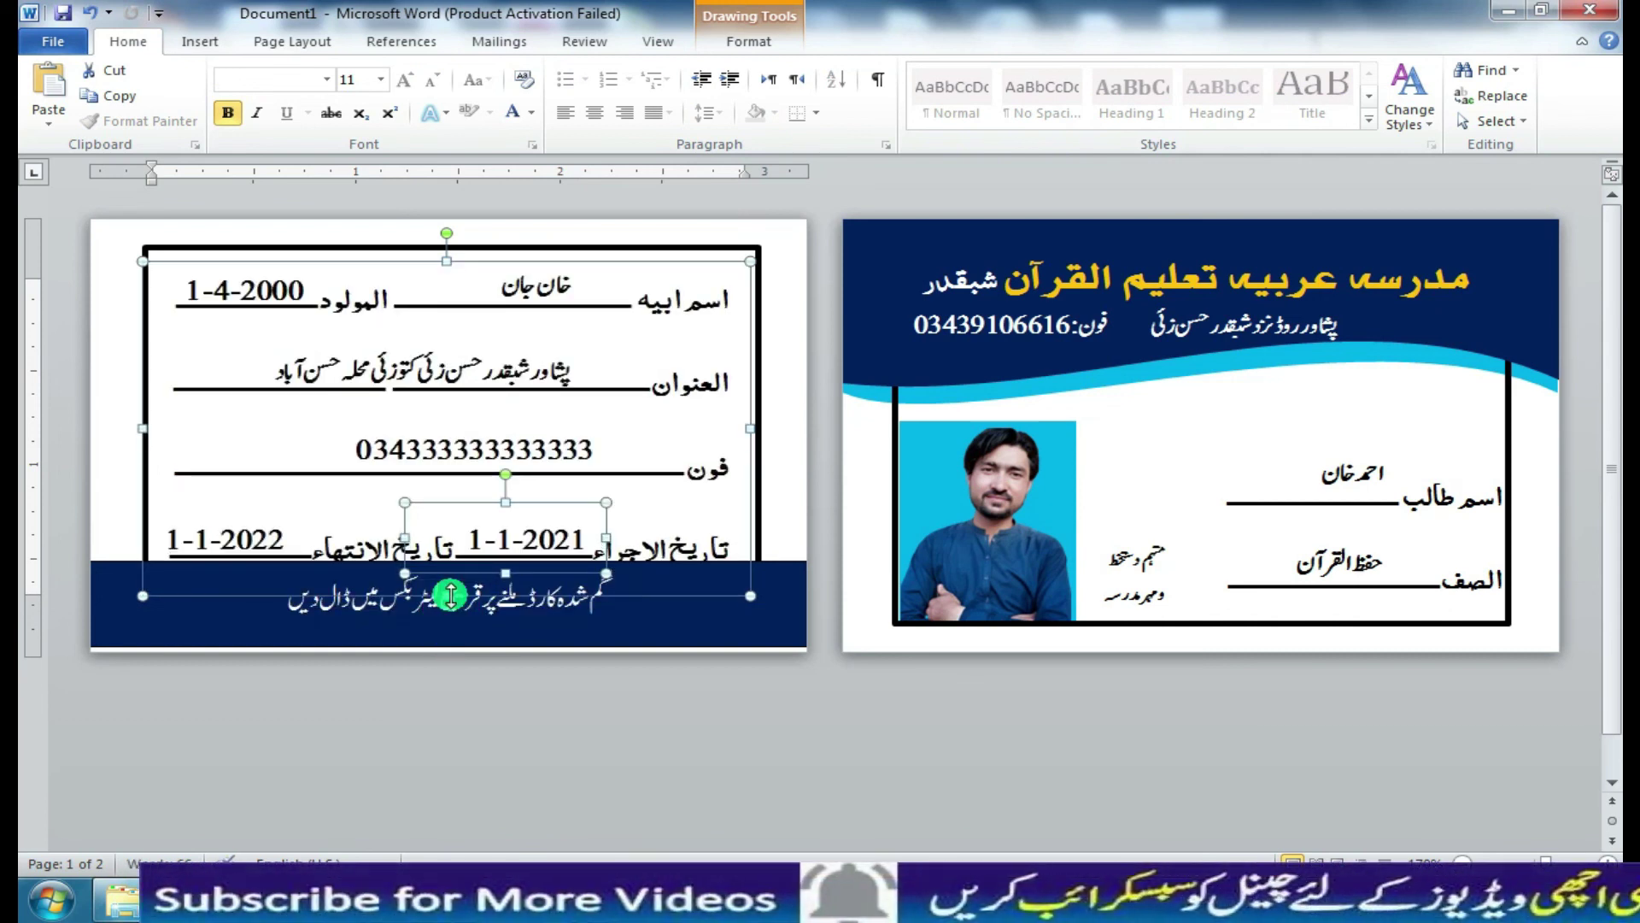
pyautogui.moveTo(446, 236); pyautogui.dragTo(446, 239)
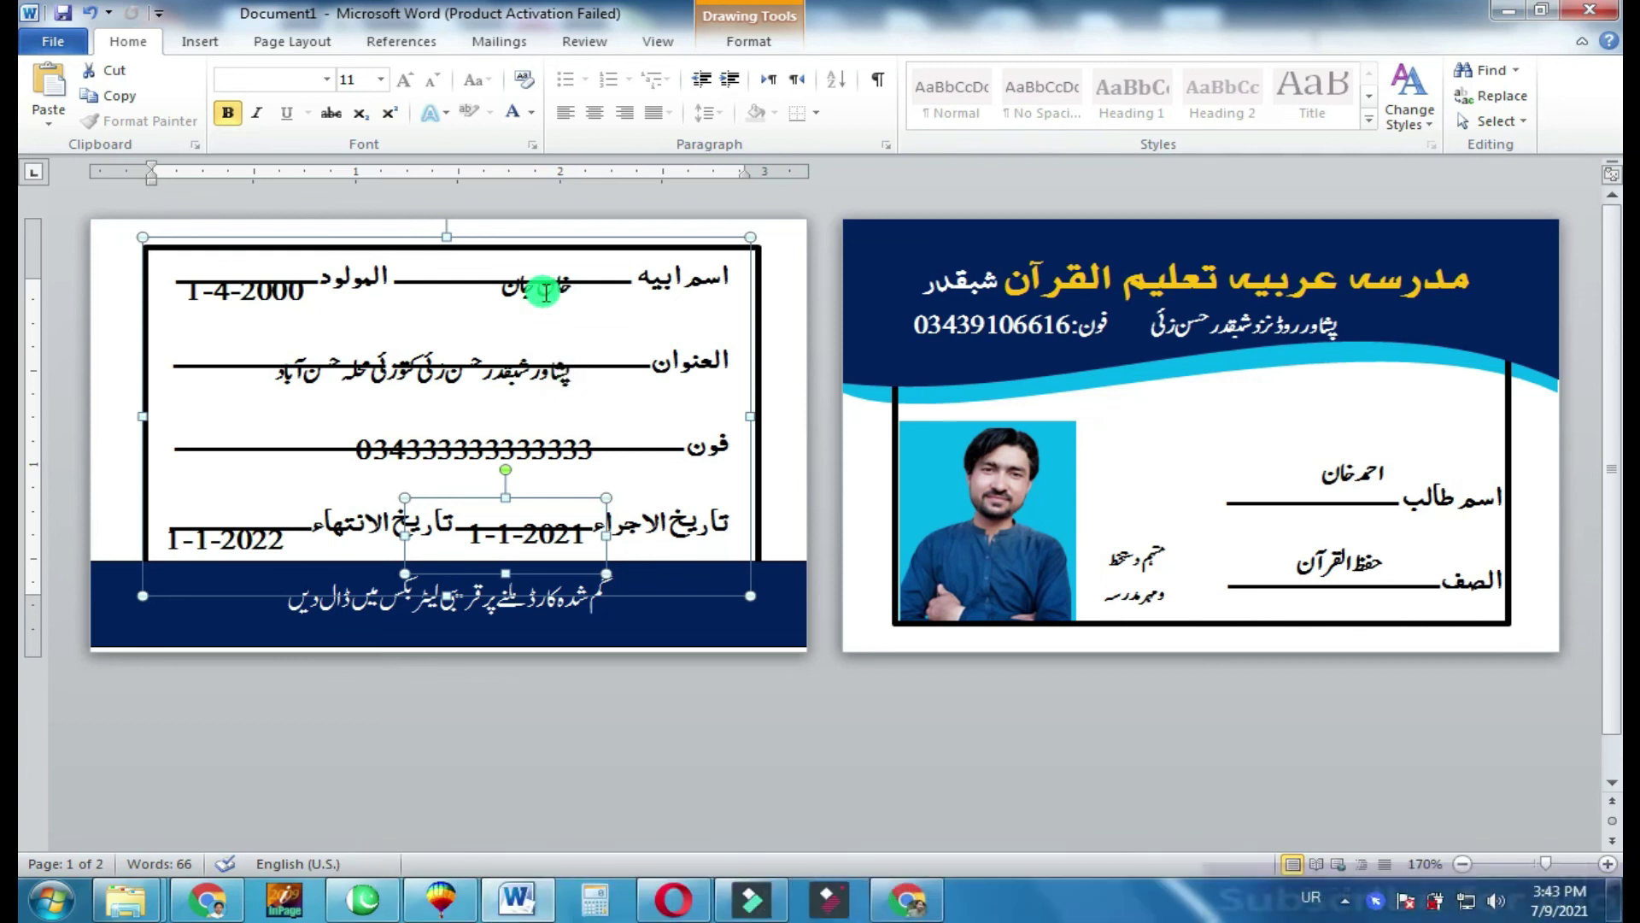
# - Raise the name, birth date, address, phone and both date boxes just above their fill-in lines
pyautogui.click(546, 293)
pyautogui.keyDown('shift'); pyautogui.click(249, 282); pyautogui.keyUp('shift')
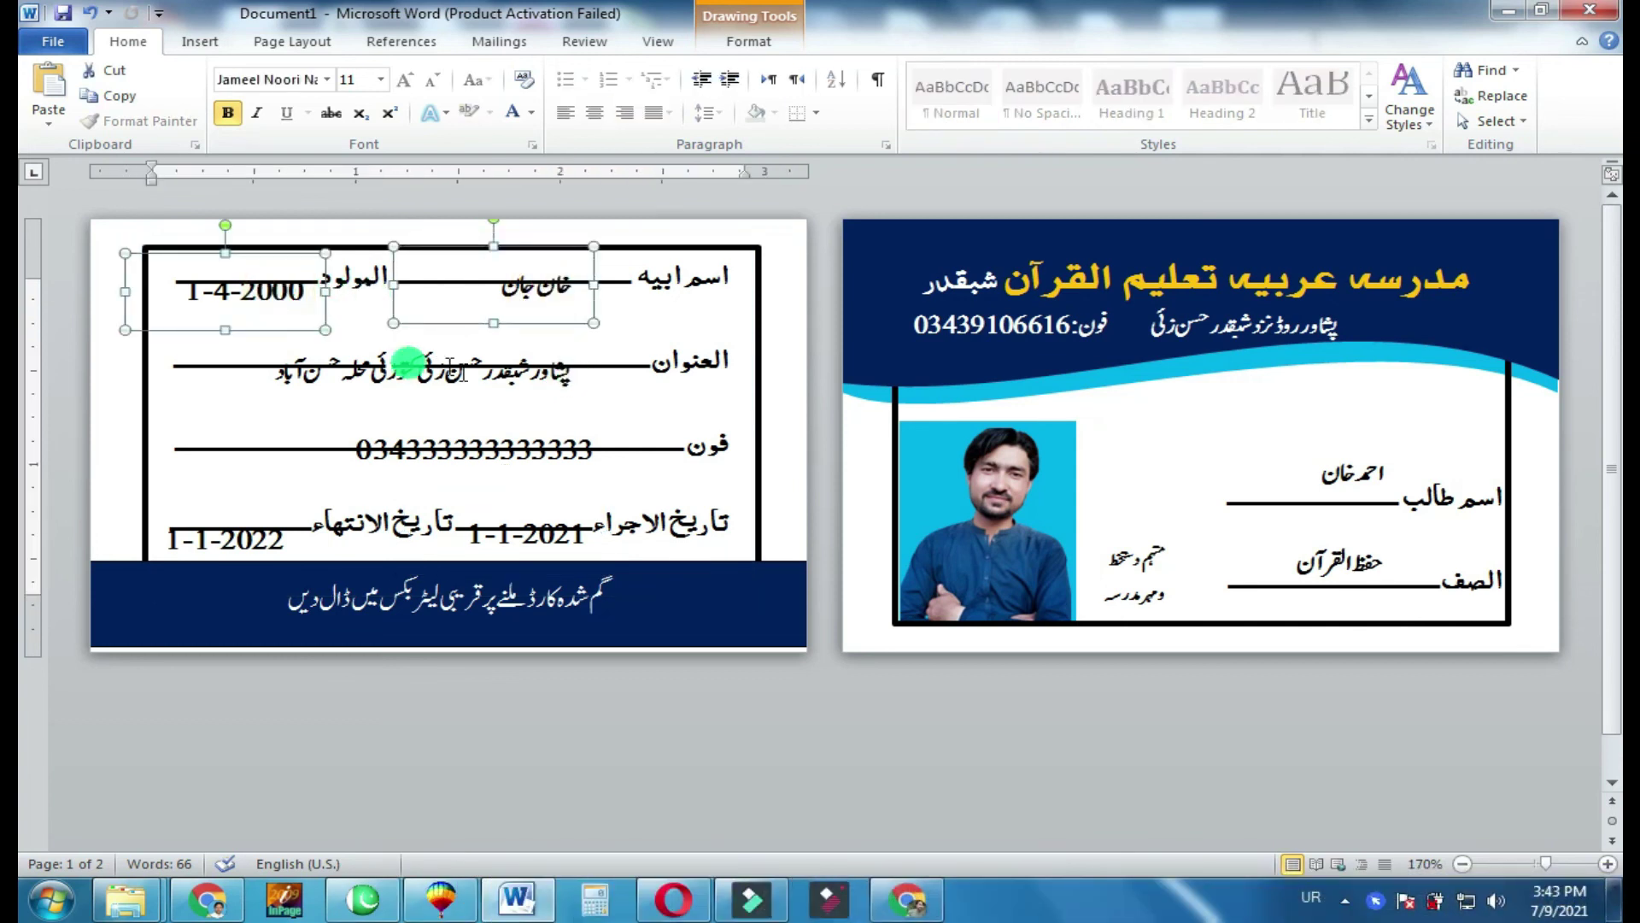
pyautogui.keyDown('shift'); pyautogui.click(492, 381); pyautogui.keyUp('shift')
pyautogui.keyDown('shift'); pyautogui.click(457, 451); pyautogui.keyUp('shift')
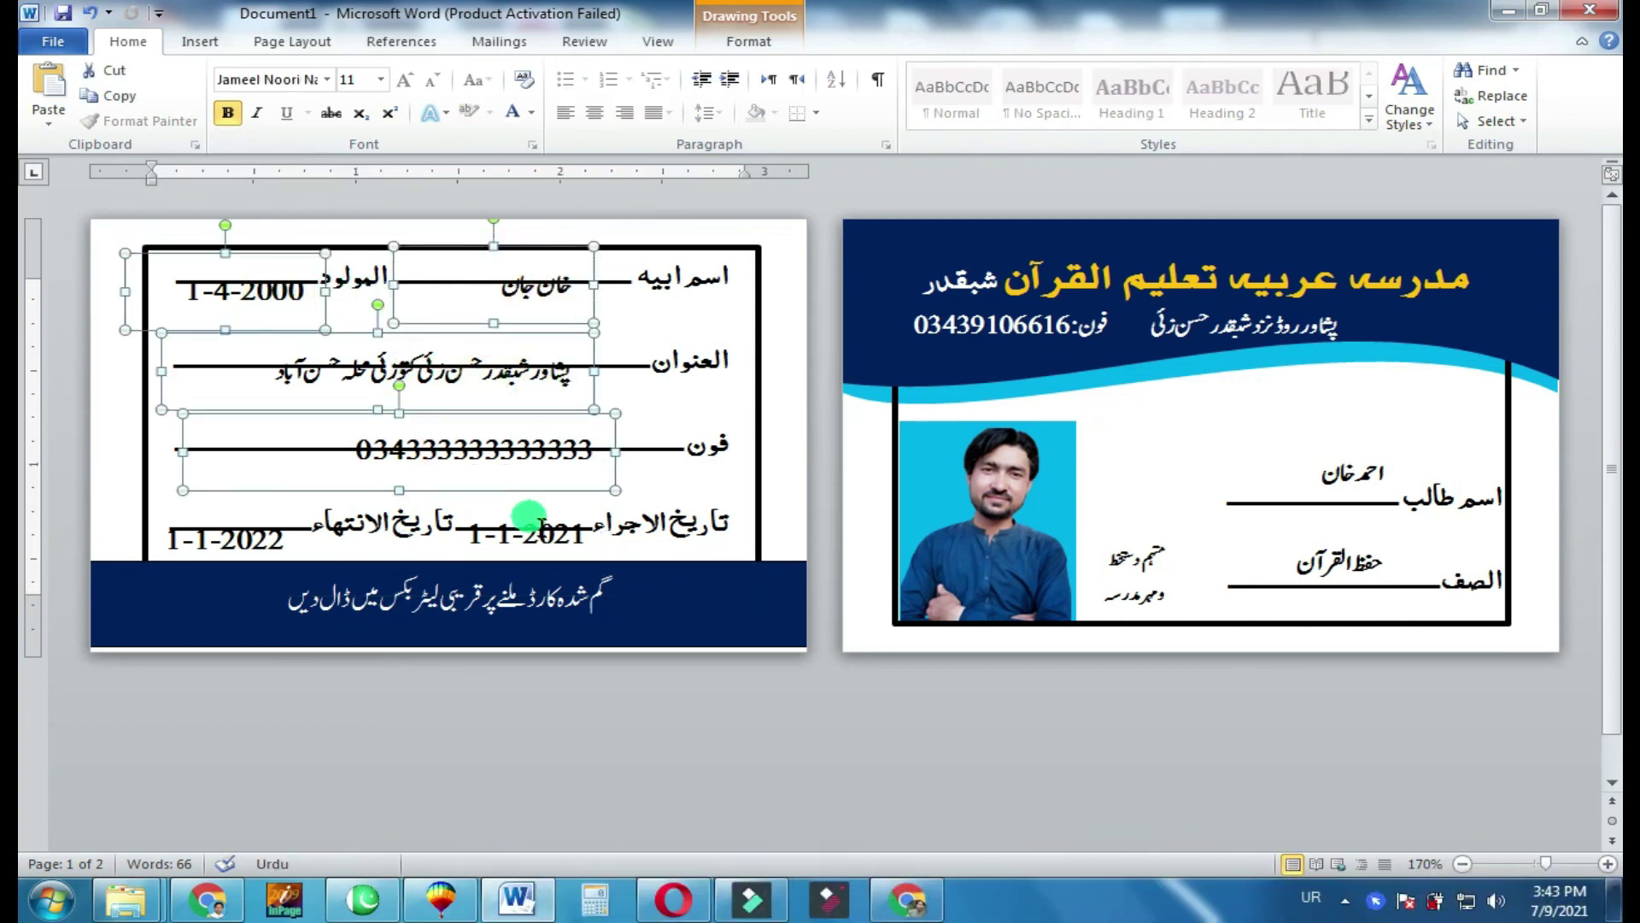
pyautogui.keyDown('shift'); pyautogui.click(541, 544); pyautogui.keyUp('shift')
pyautogui.keyDown('shift'); pyautogui.click(266, 544); pyautogui.keyUp('shift')
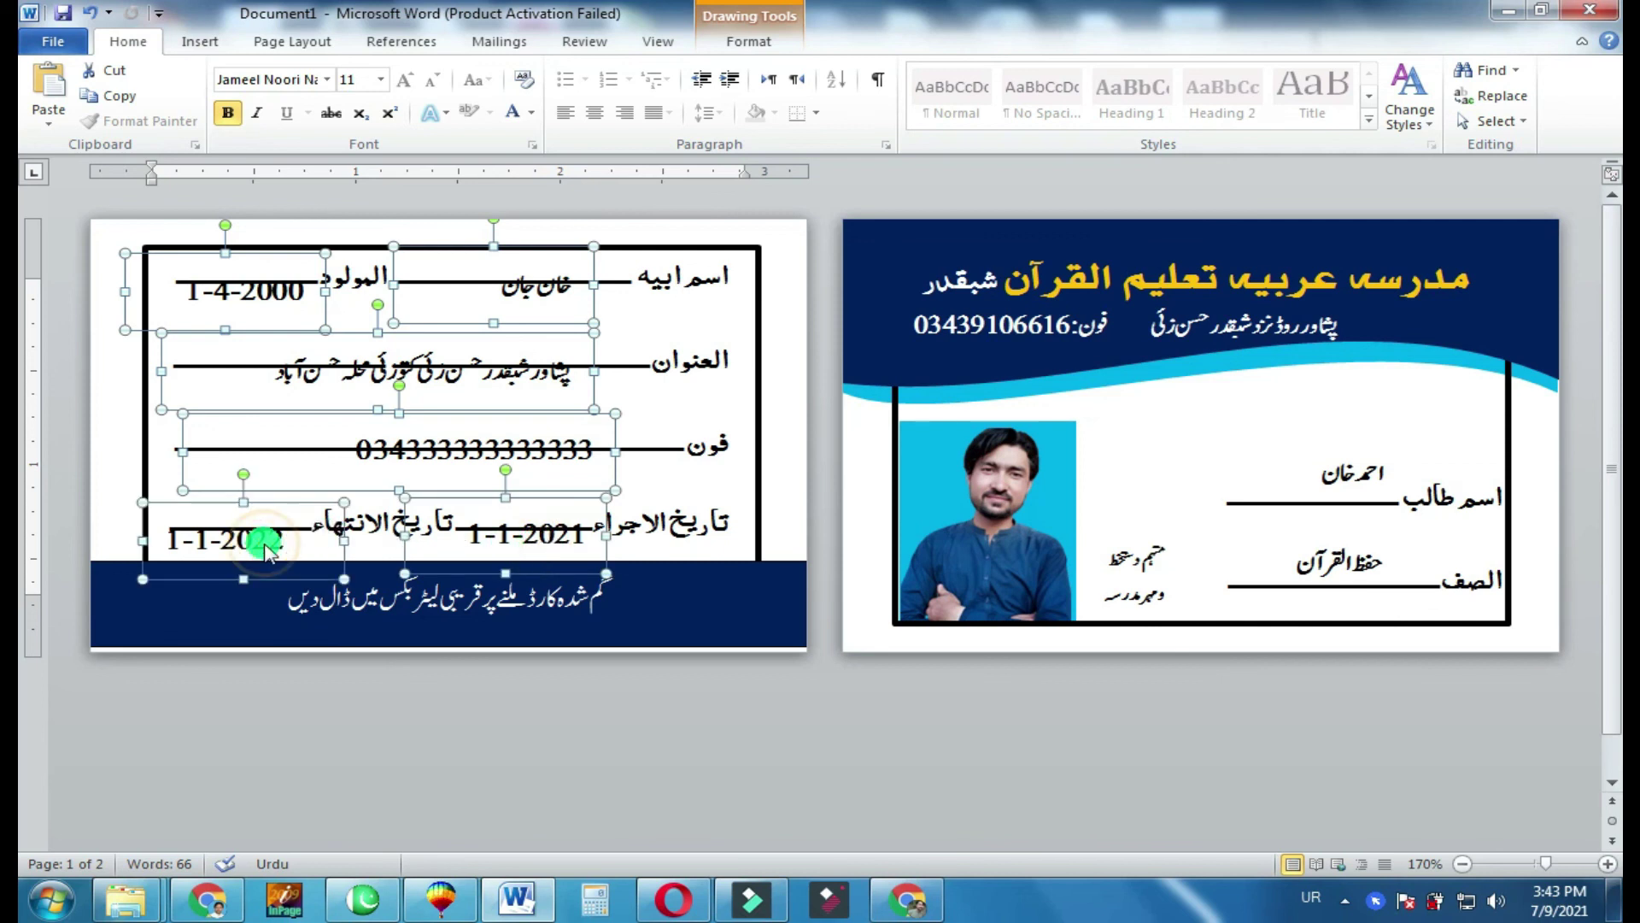
pyautogui.moveTo(460, 416); pyautogui.dragTo(469, 411)
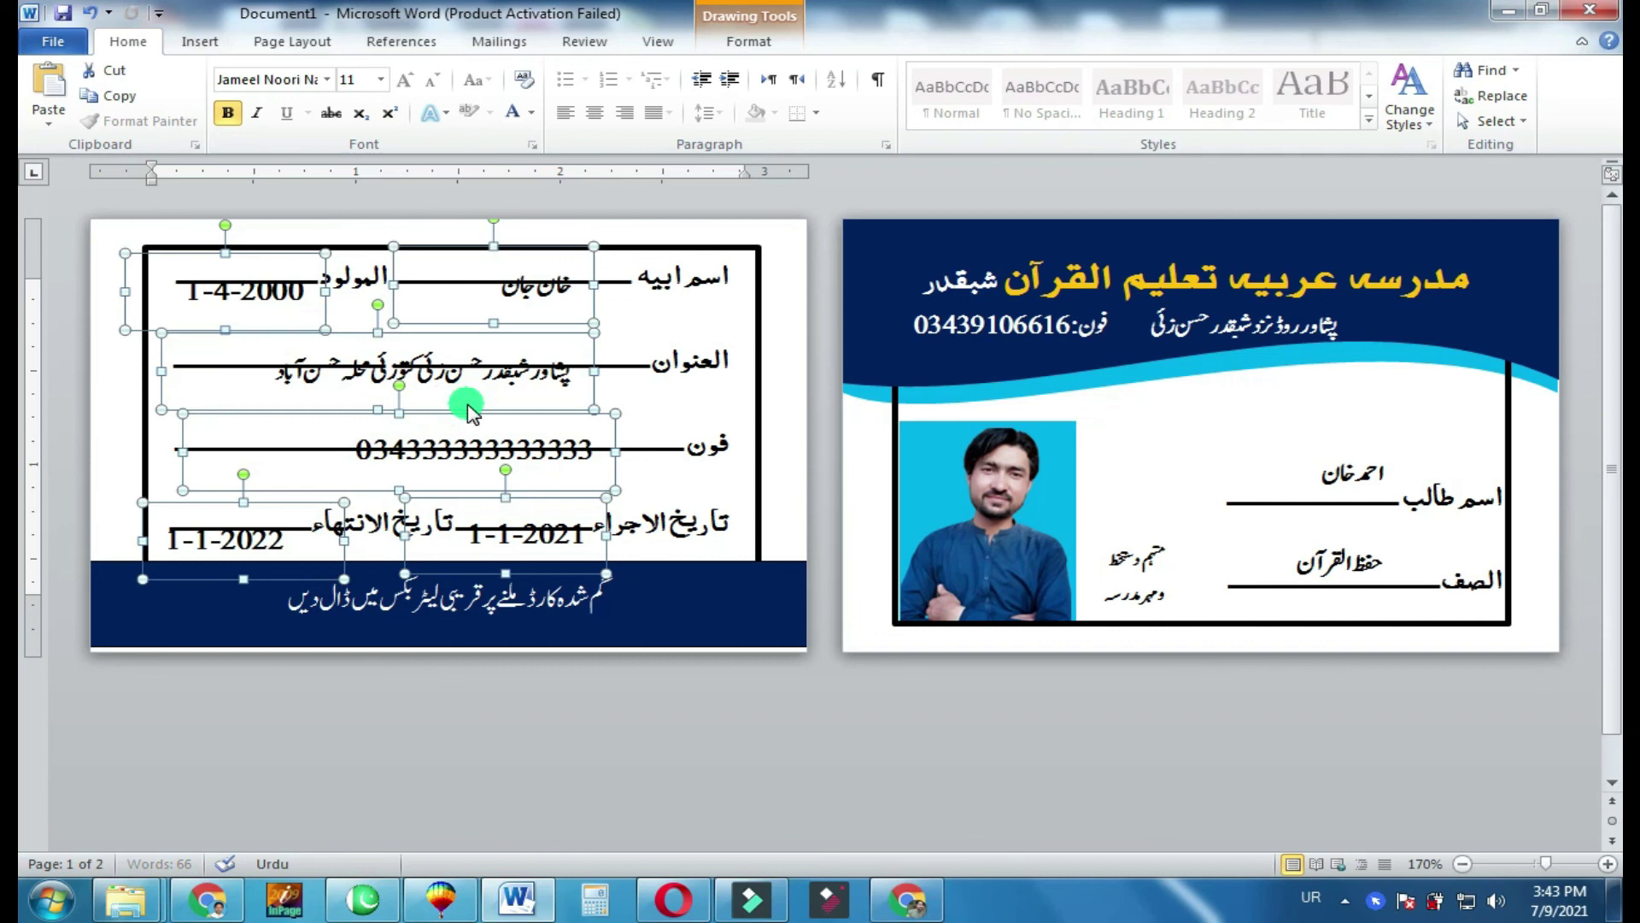
pyautogui.press('Up')
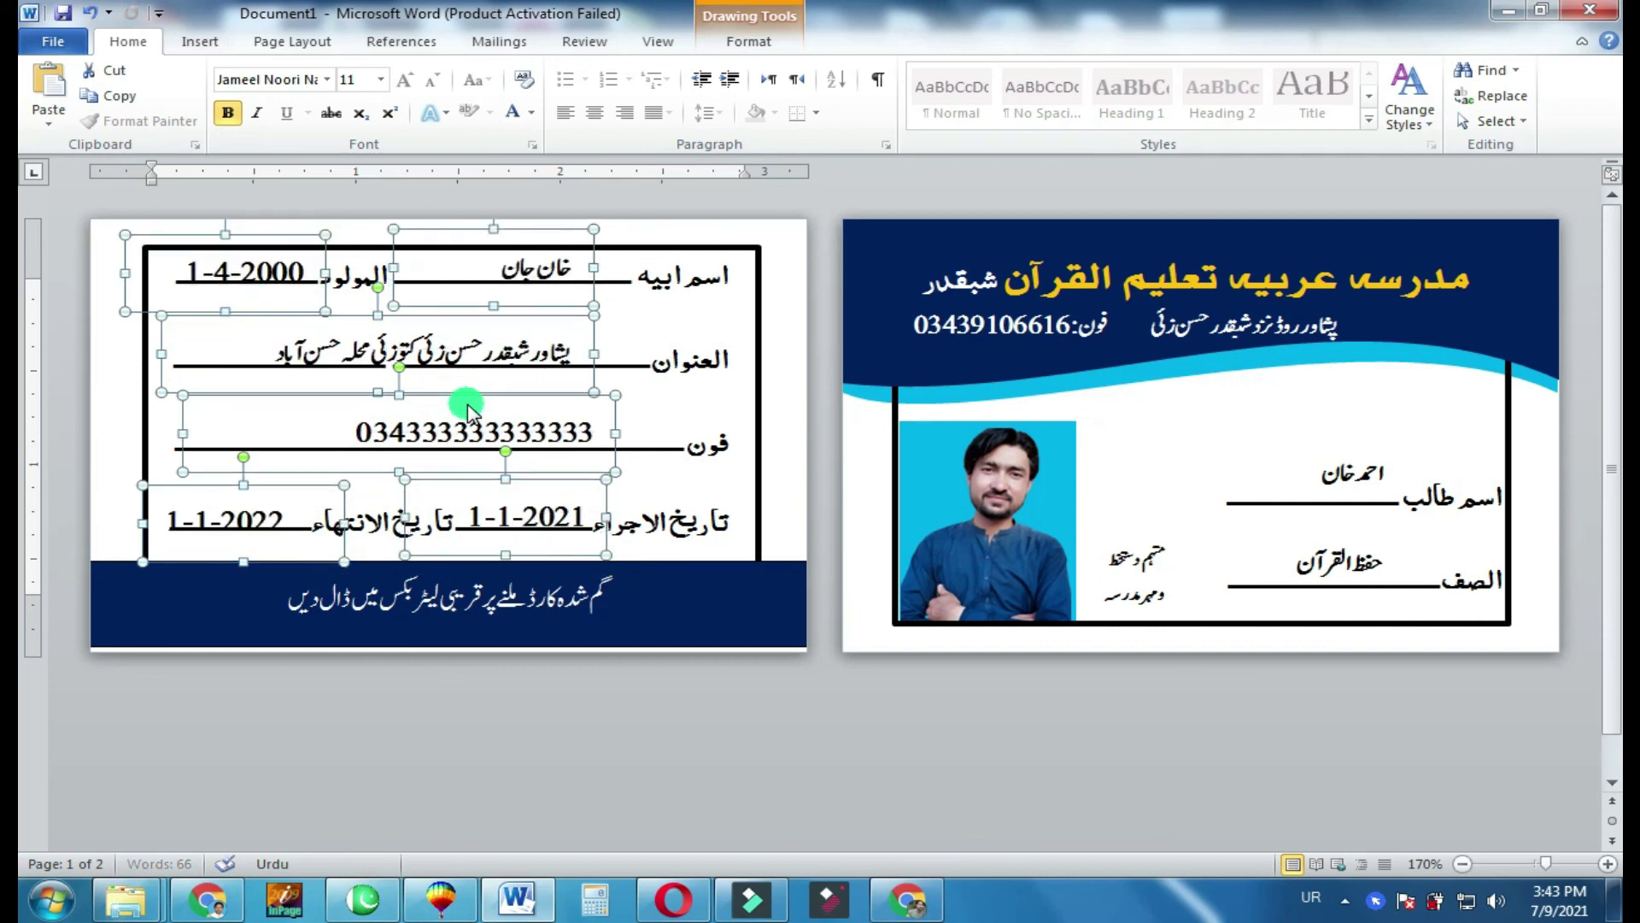
pyautogui.hotkey('ctrl', 'z')
pyautogui.hotkey('ctrl', 'Up')
pyautogui.hotkey('ctrl', 'Up')
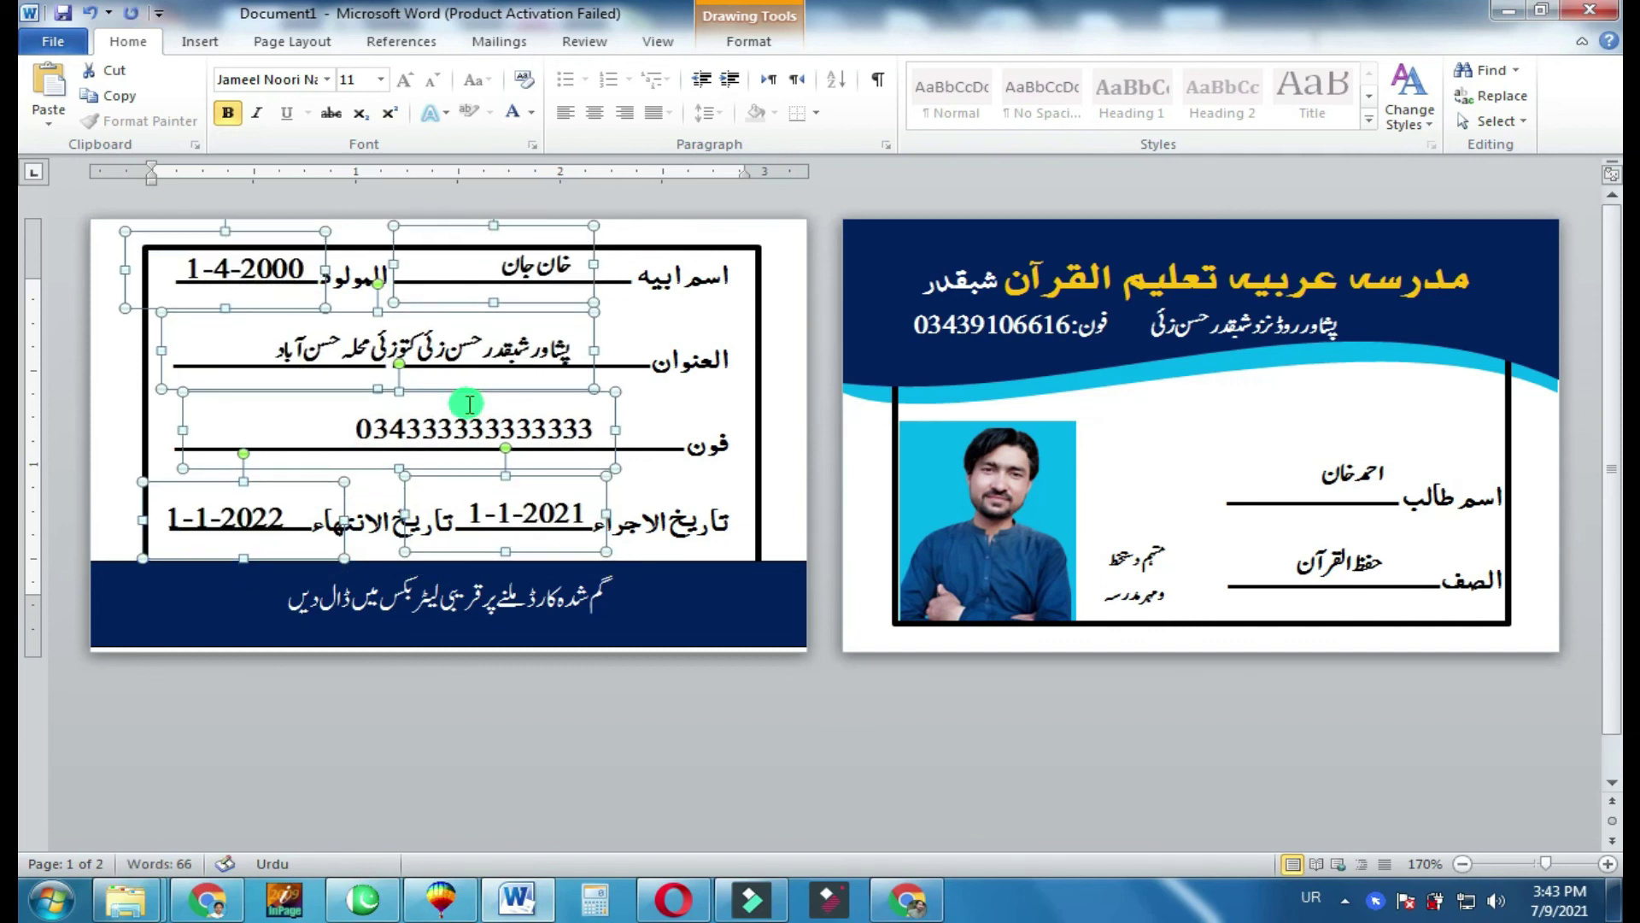
pyautogui.hotkey('ctrl', 'Up')
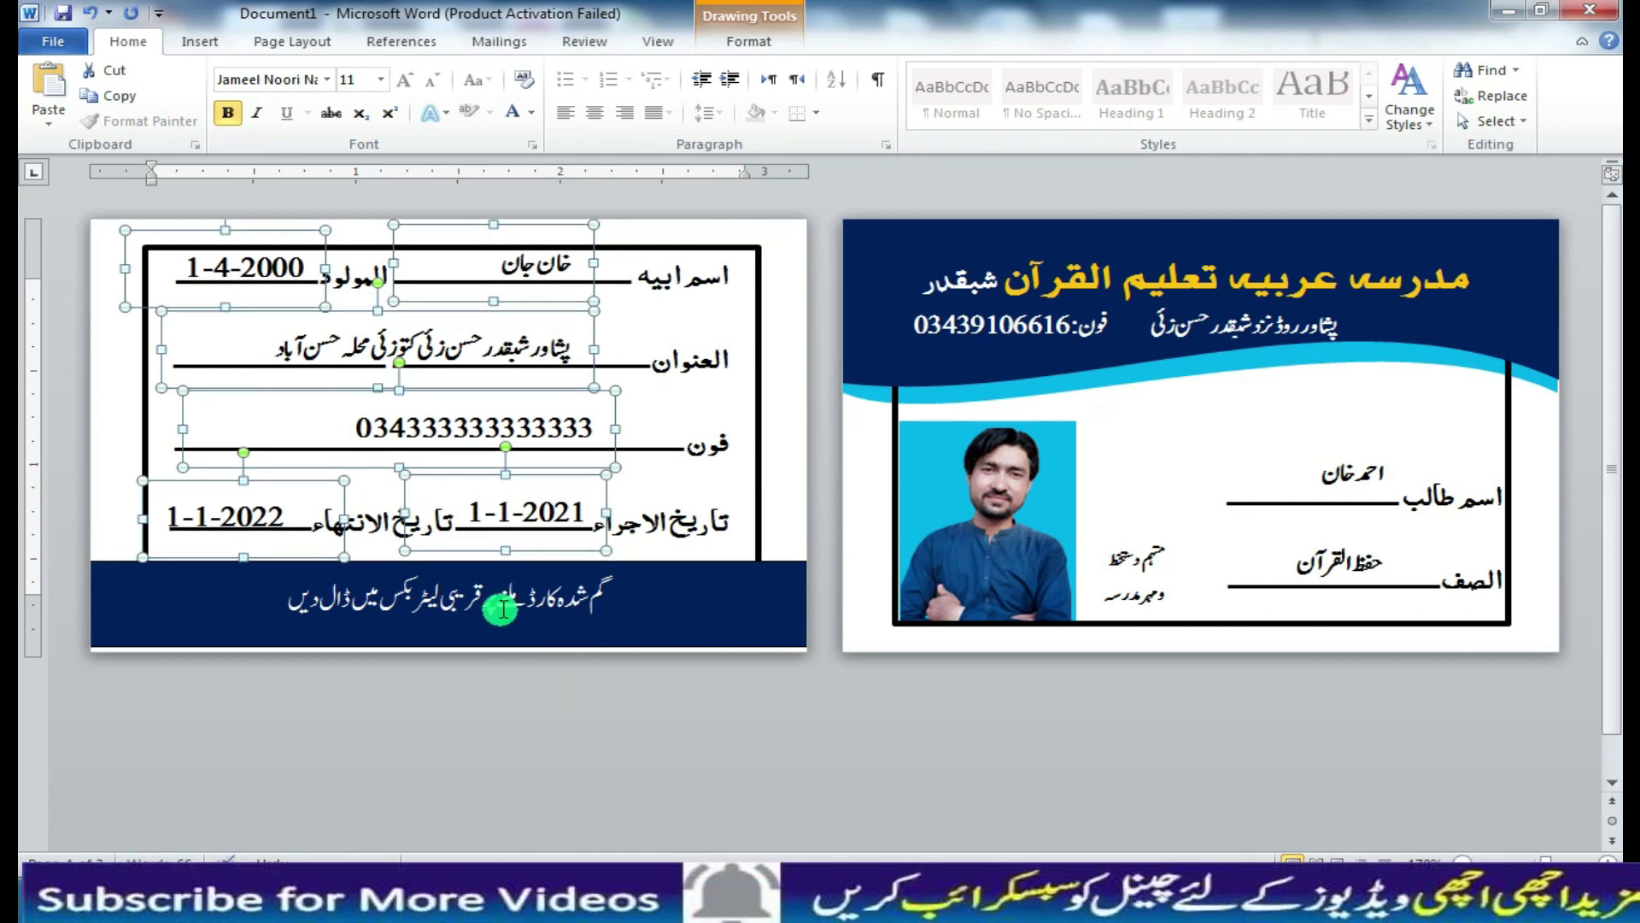
pyautogui.click(517, 632)
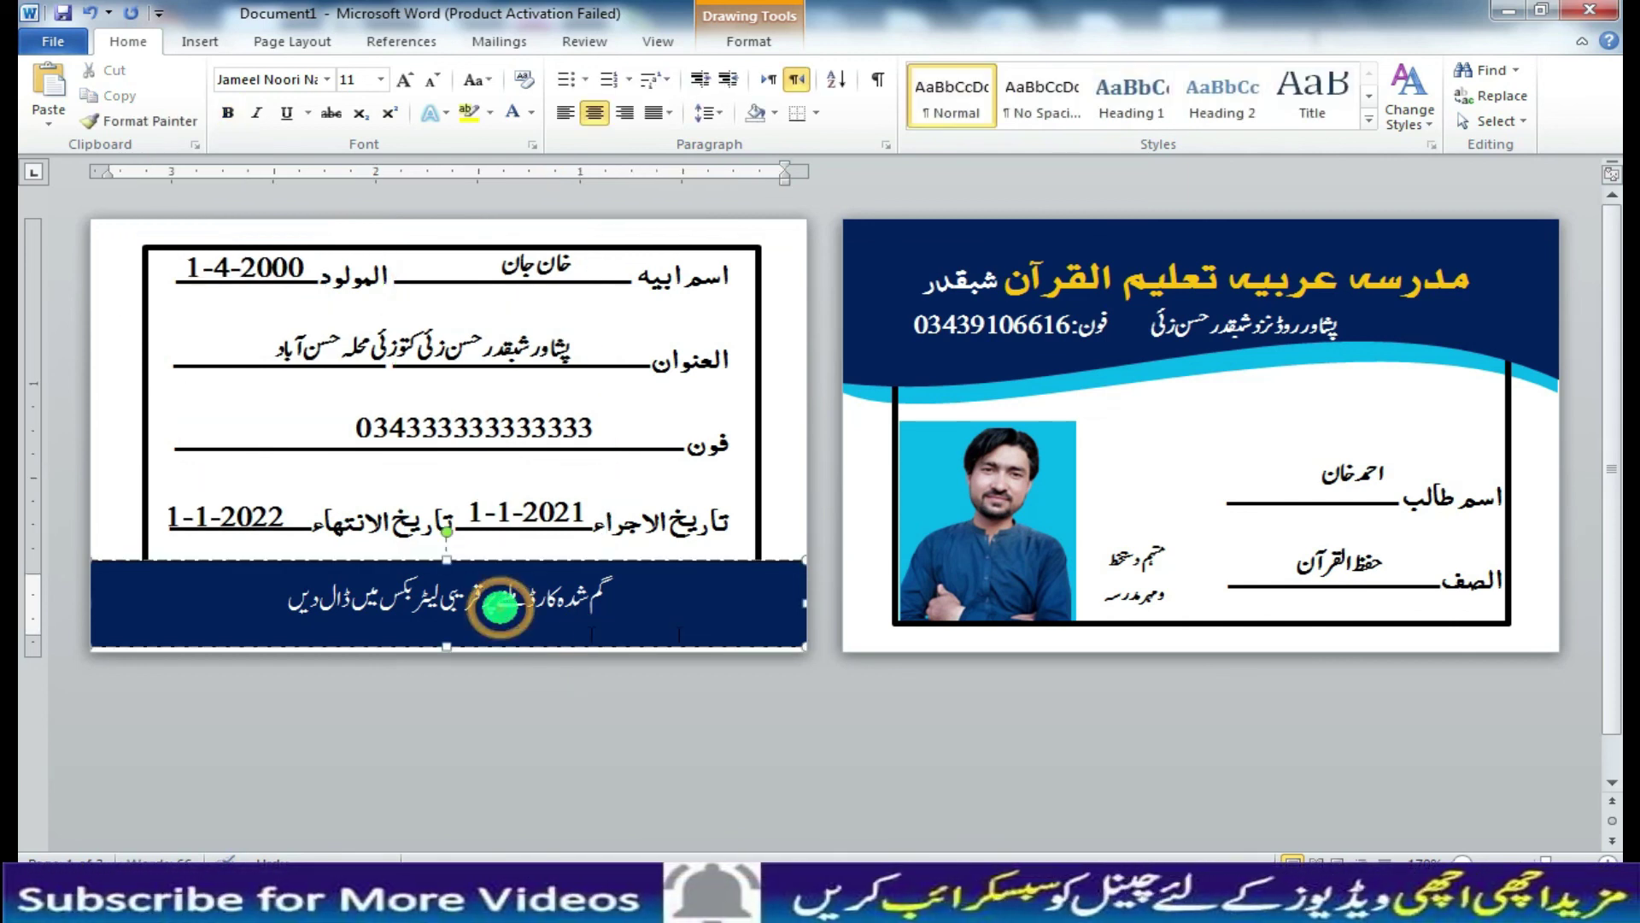
pyautogui.click(760, 539)
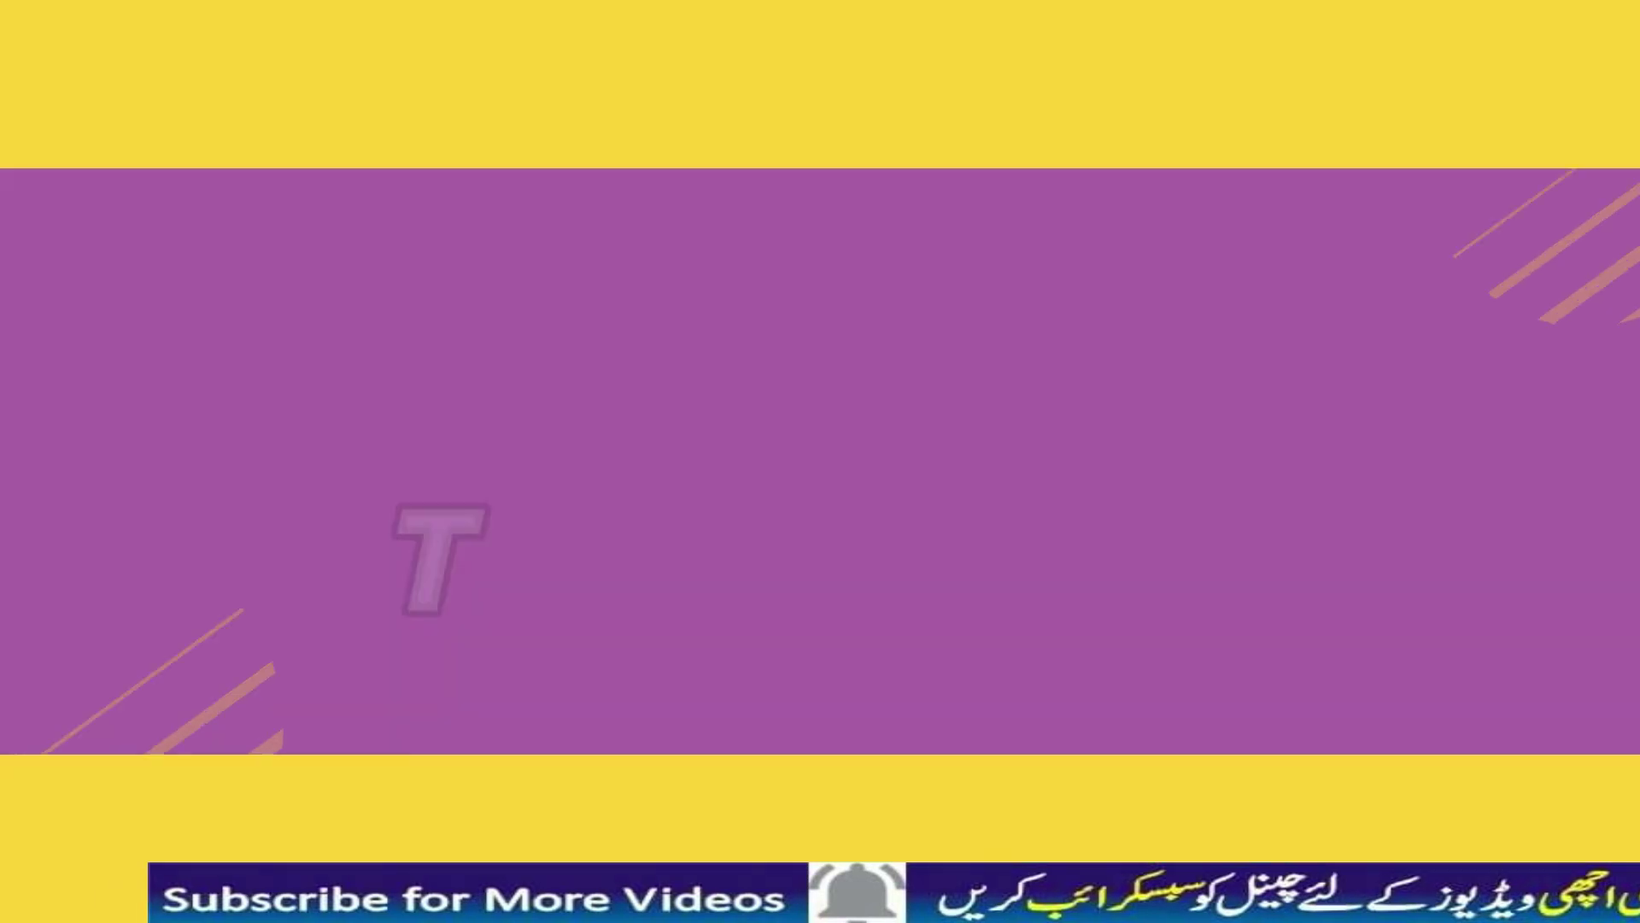